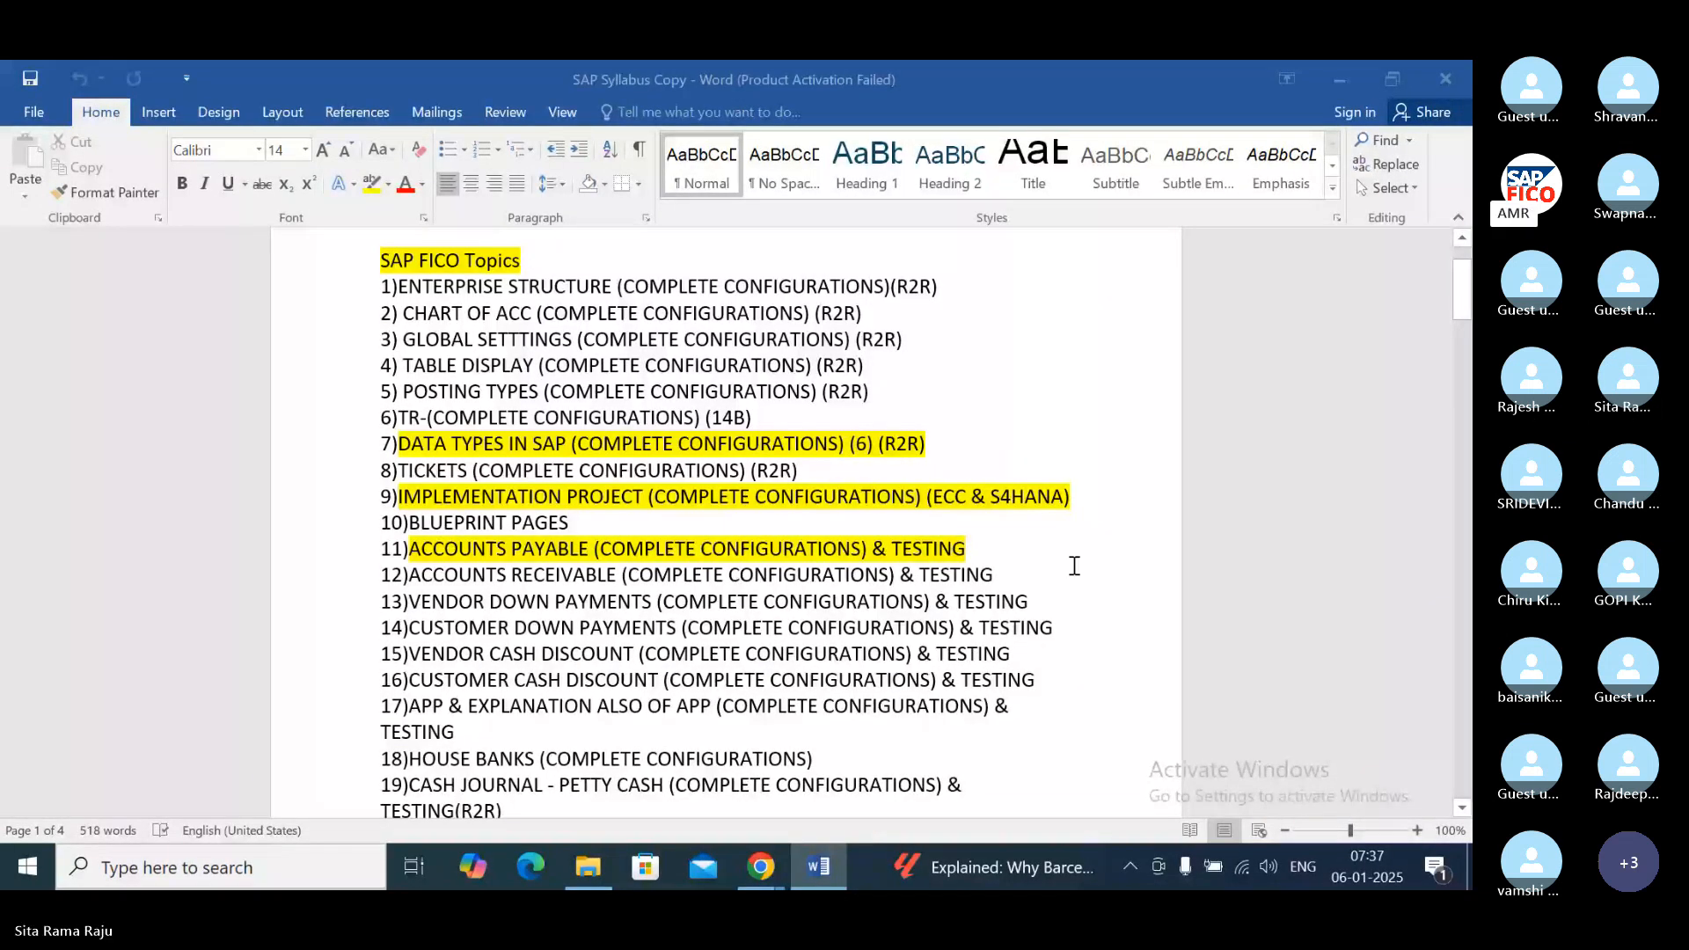
Step: Show the desktop, launch SAP Logon, and sign in through the sap connection with the user name and account password
key("super+d")
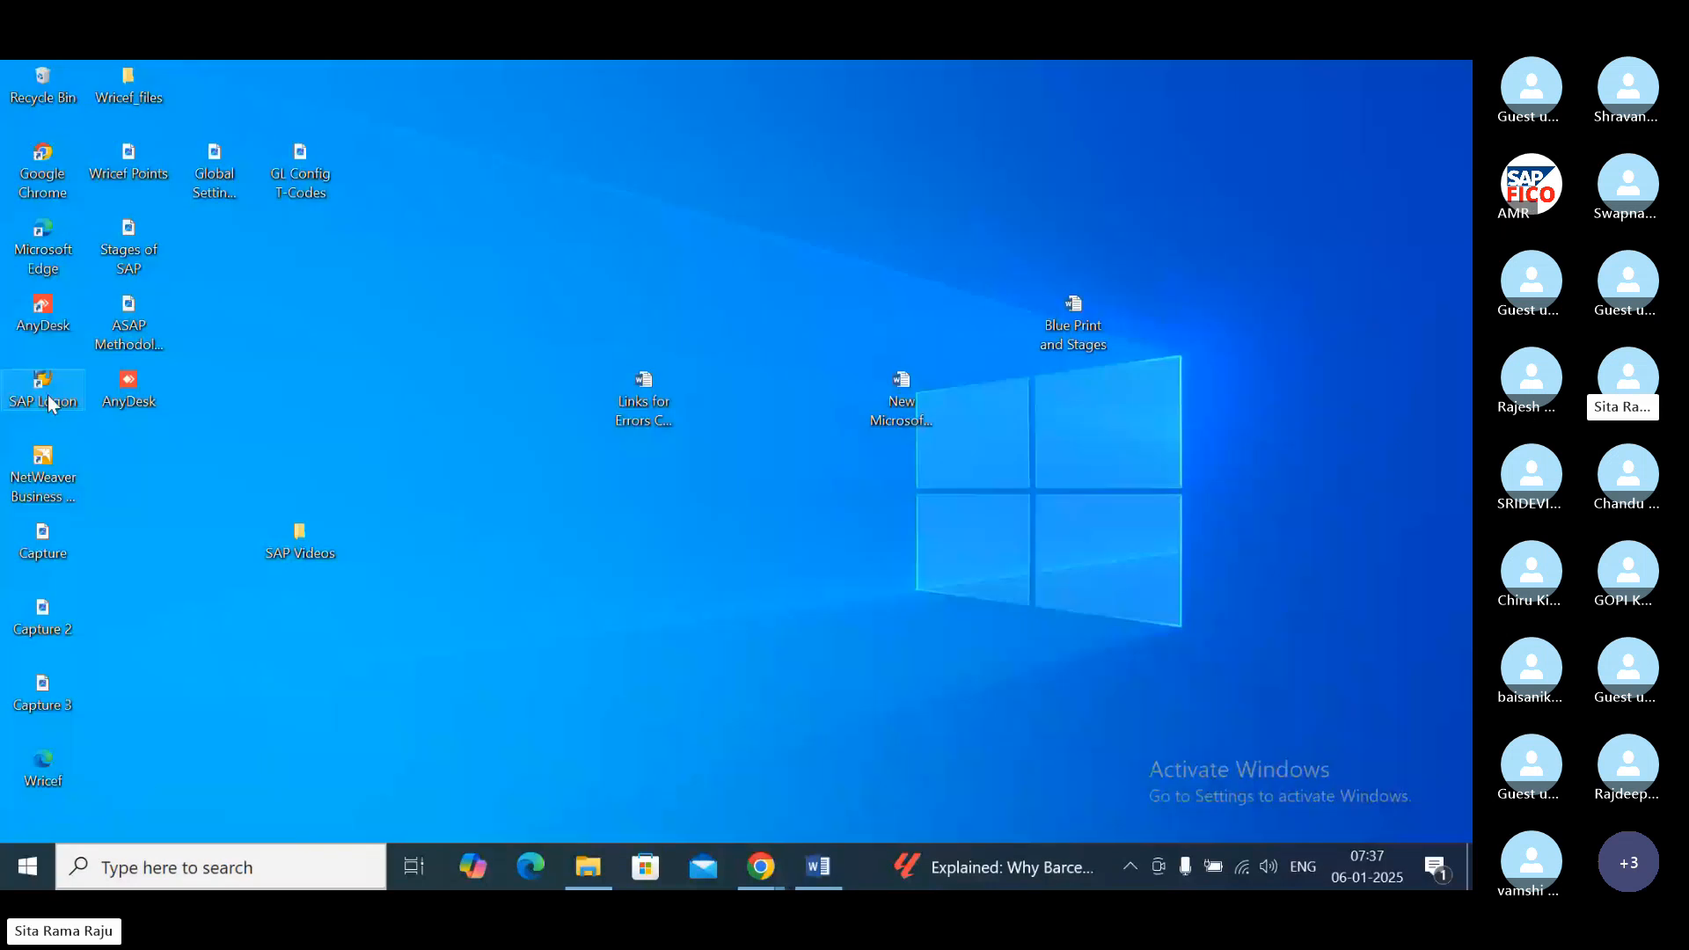
double_click(43, 392)
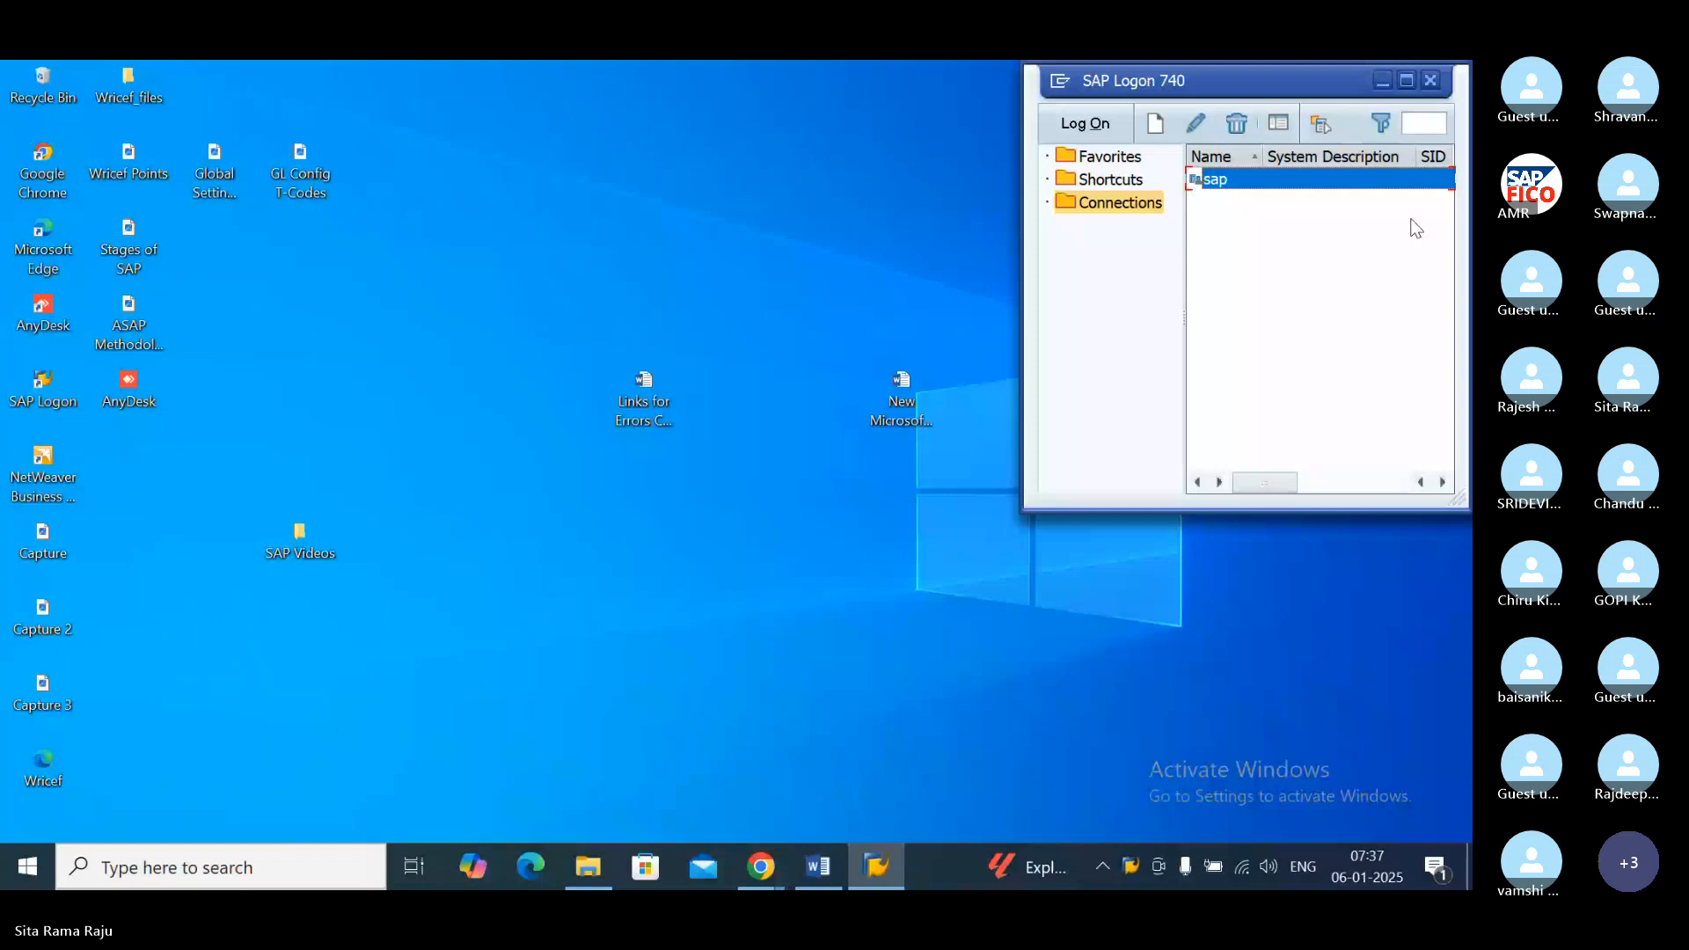
left_click(1085, 124)
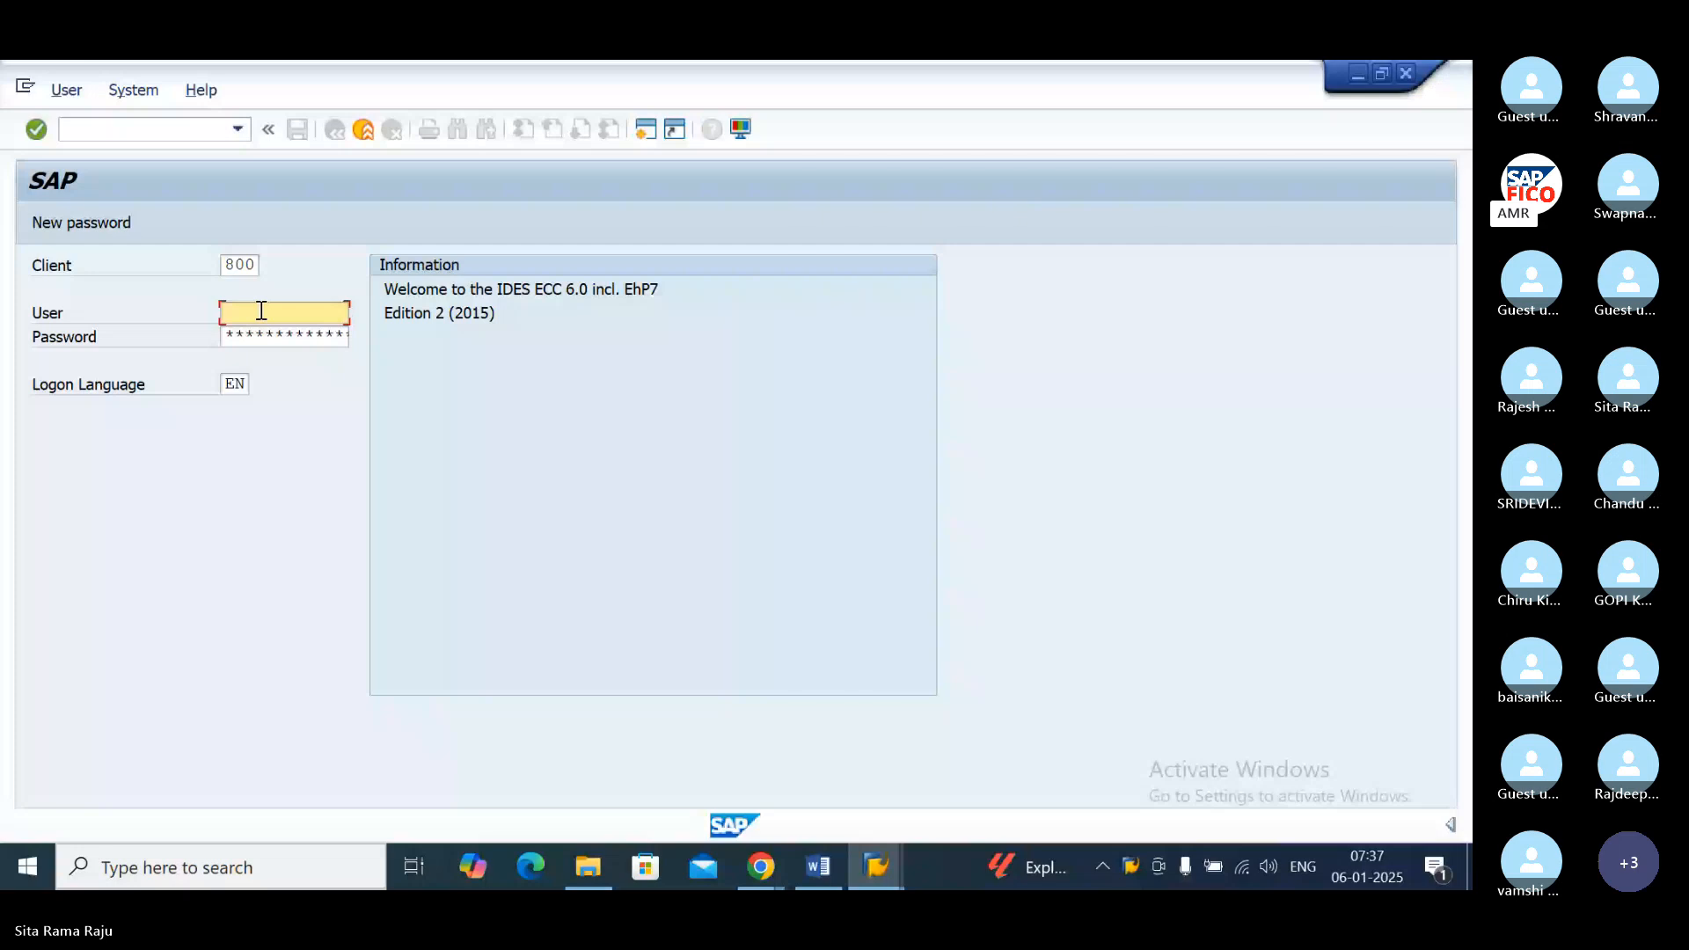
type("31user18")
key("Tab")
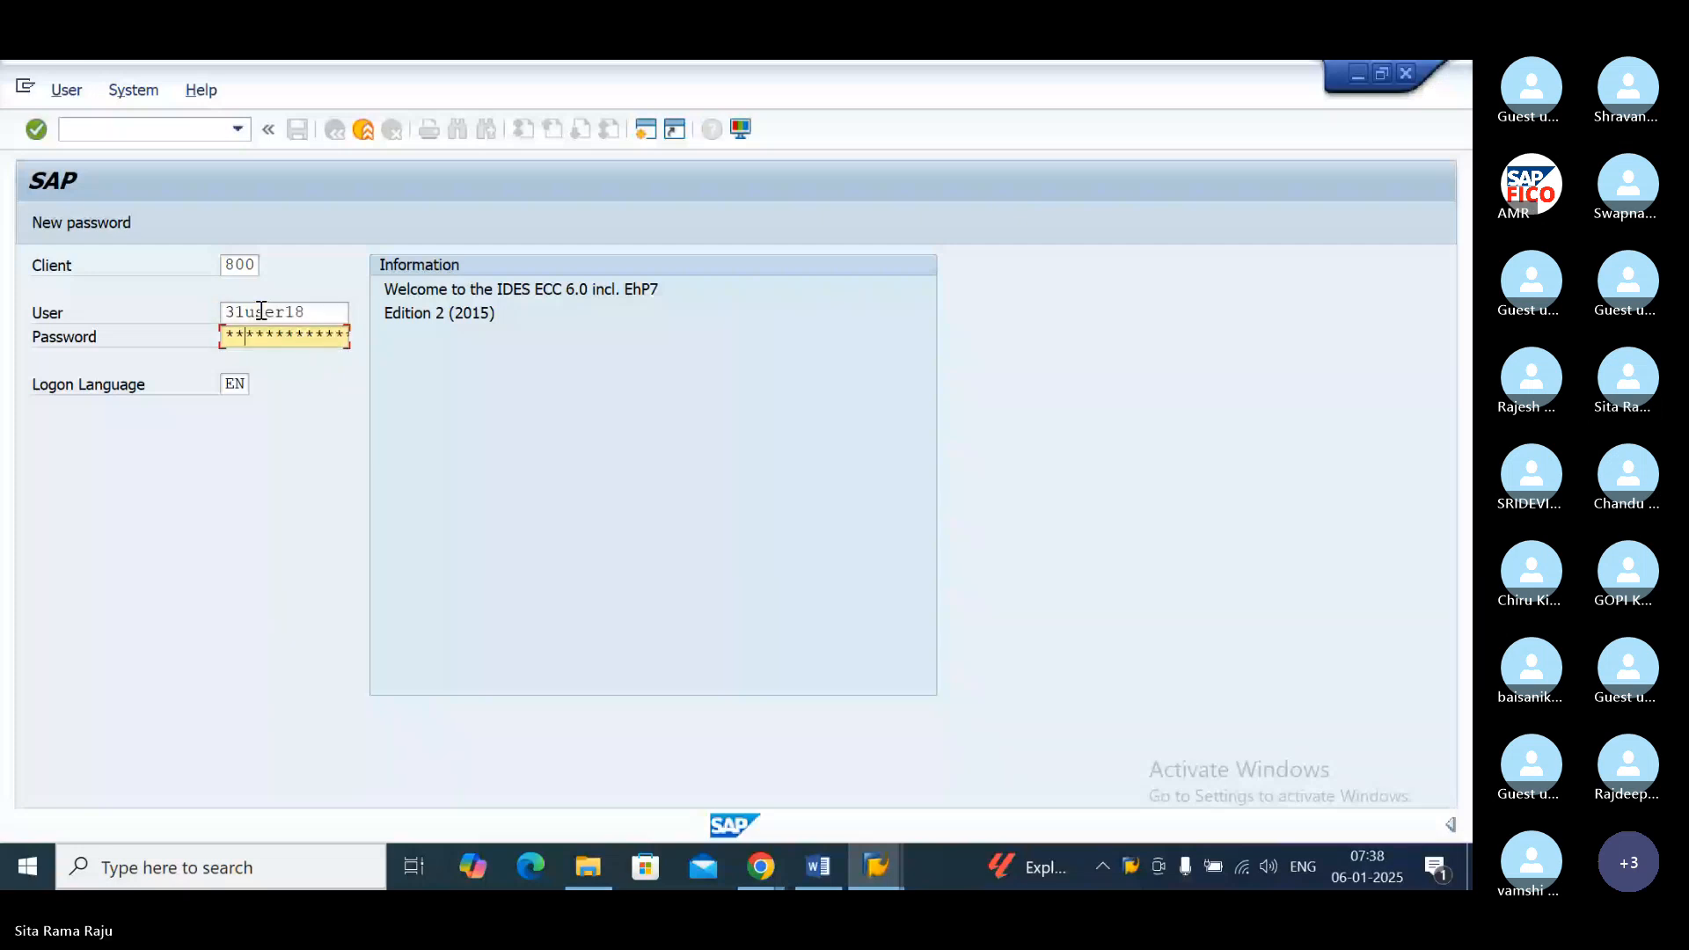
key("Return")
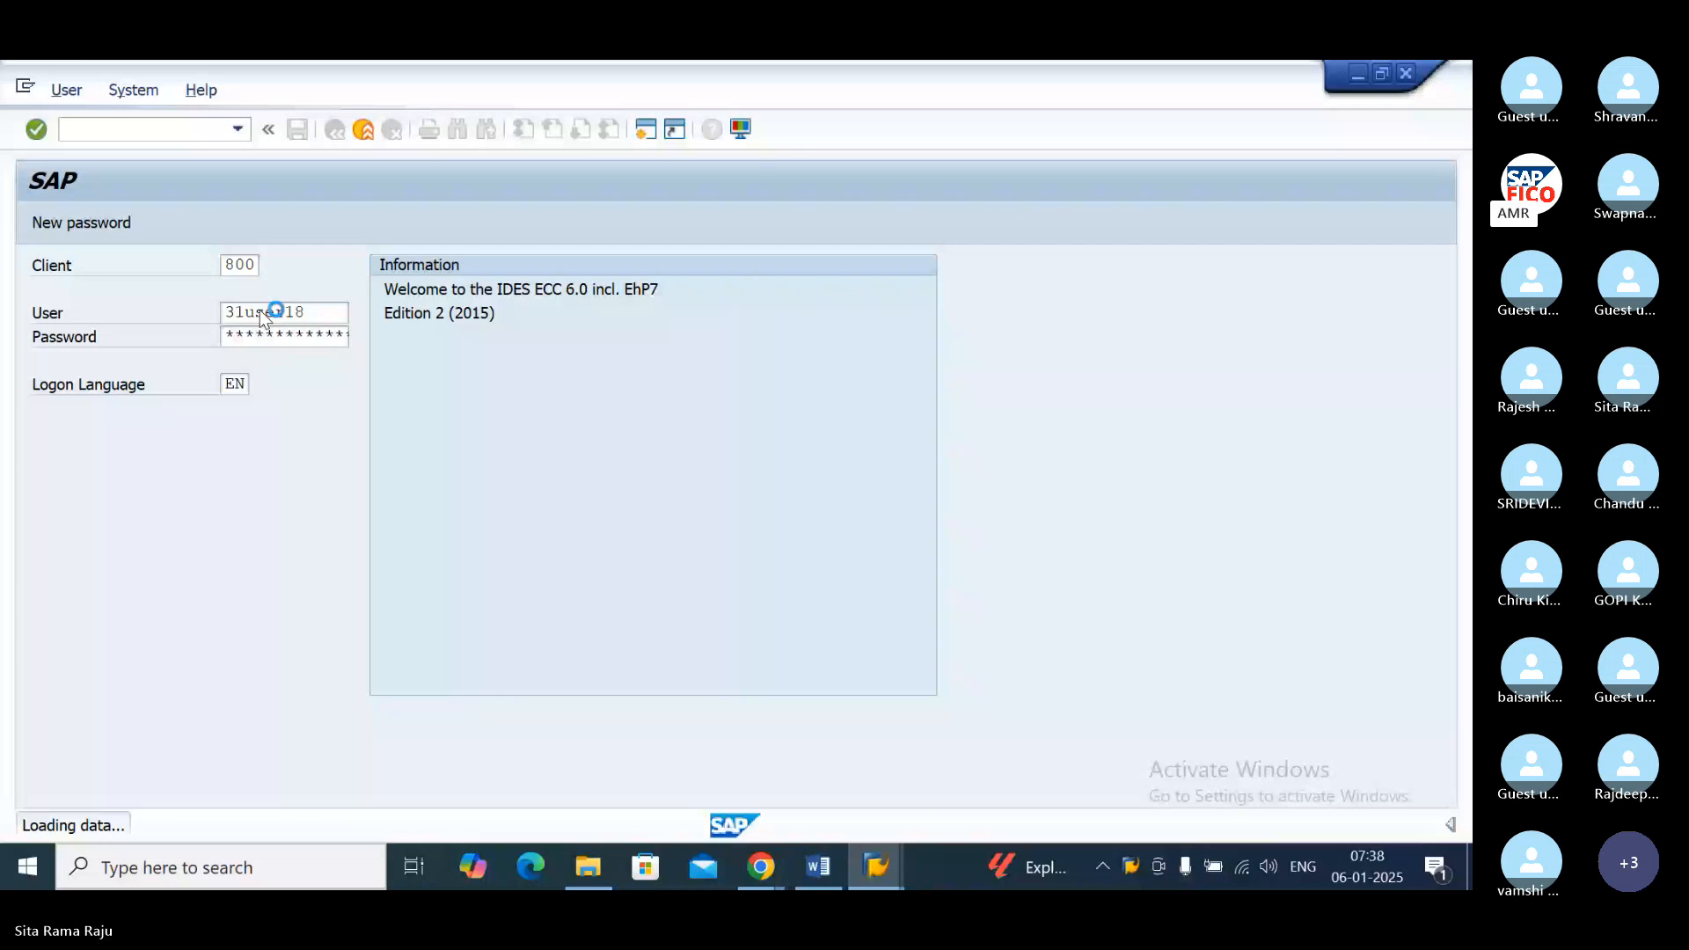
Step: Raise the computer's speaker volume to 96
left_click(1268, 867)
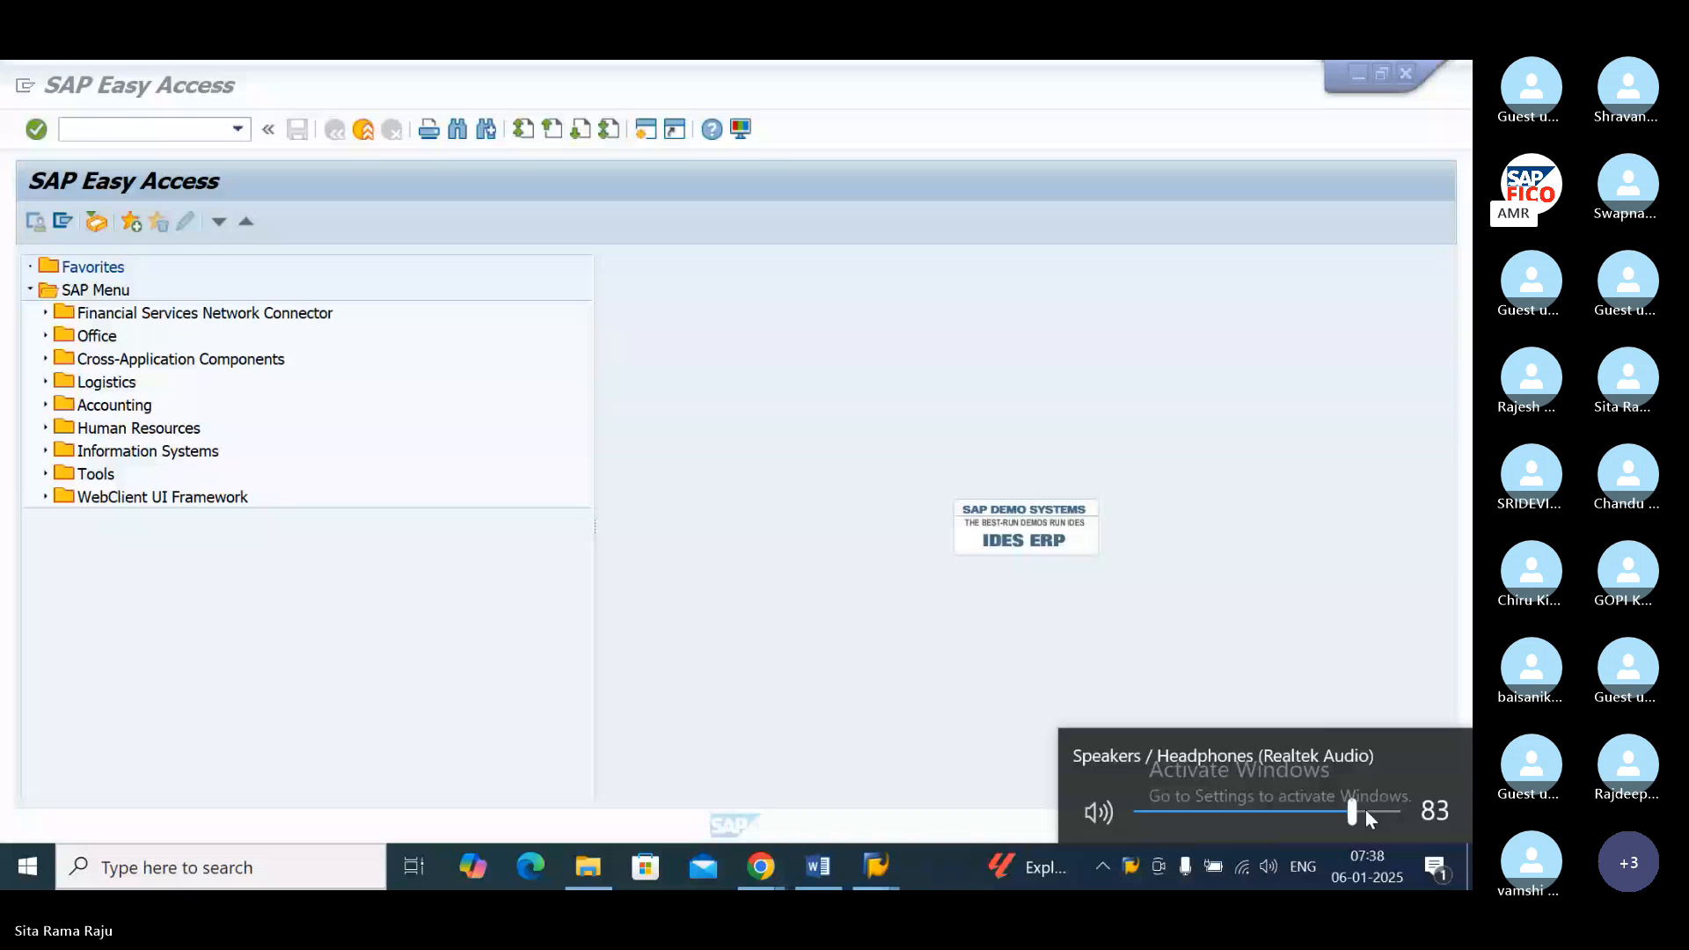
scroll(1365, 809, "up", 6)
Step: Switch to the Skype call in Chrome, unmute the microphone to speak, and mute it again
mouse_move(764, 871)
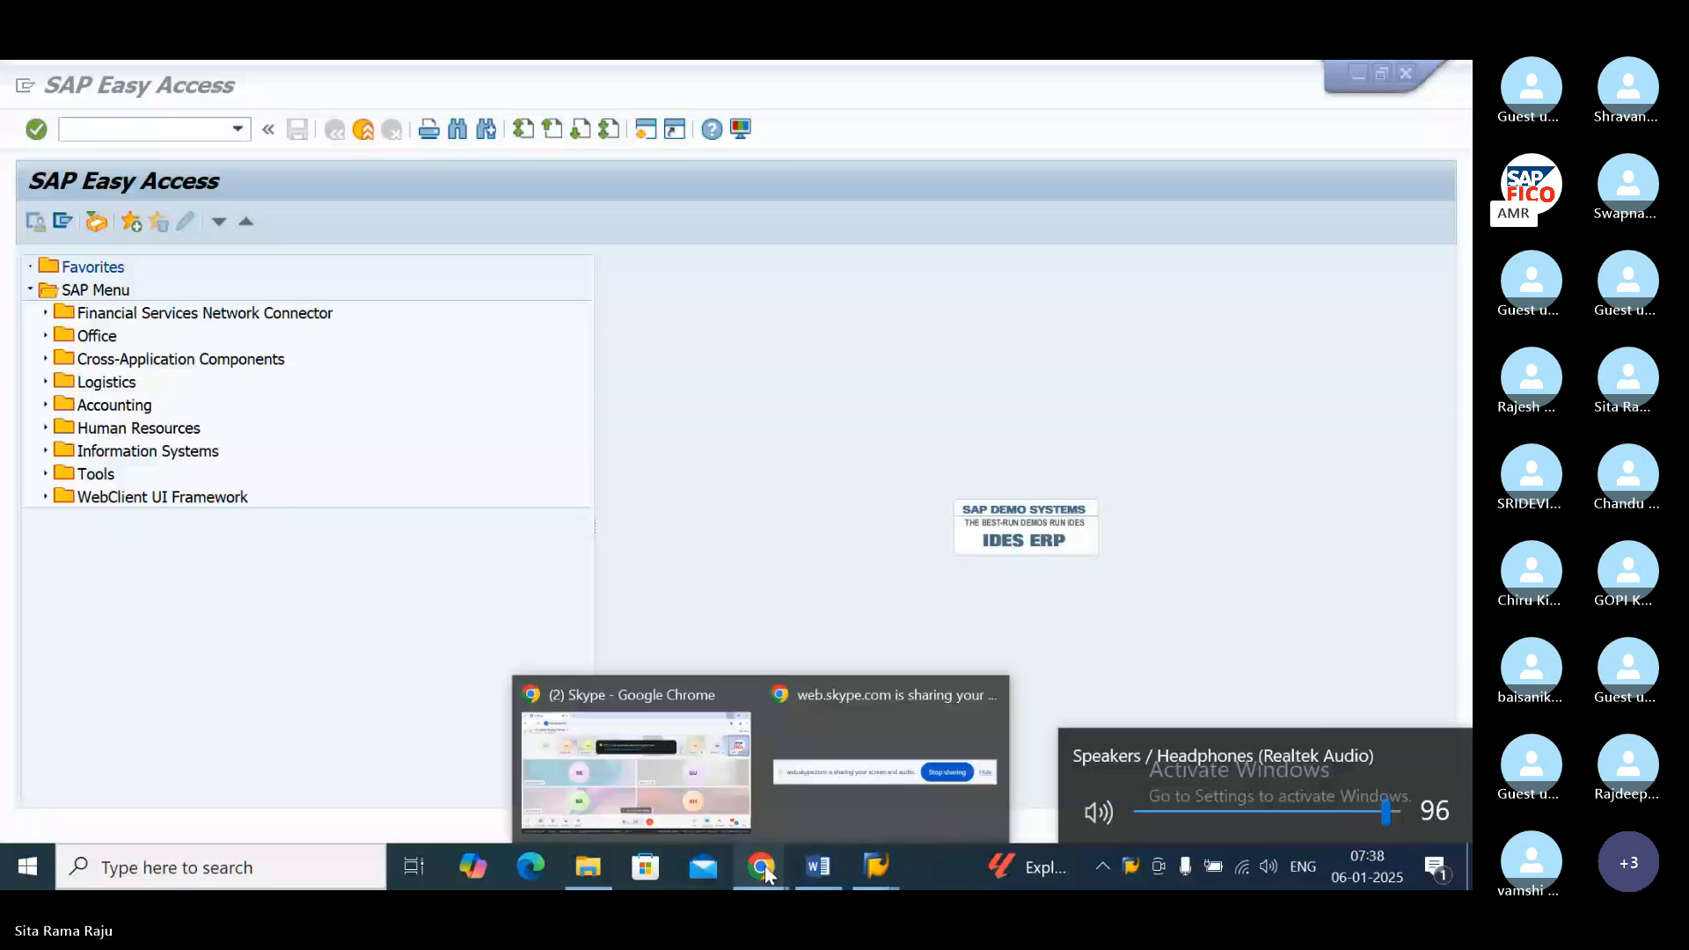
left_click(658, 772)
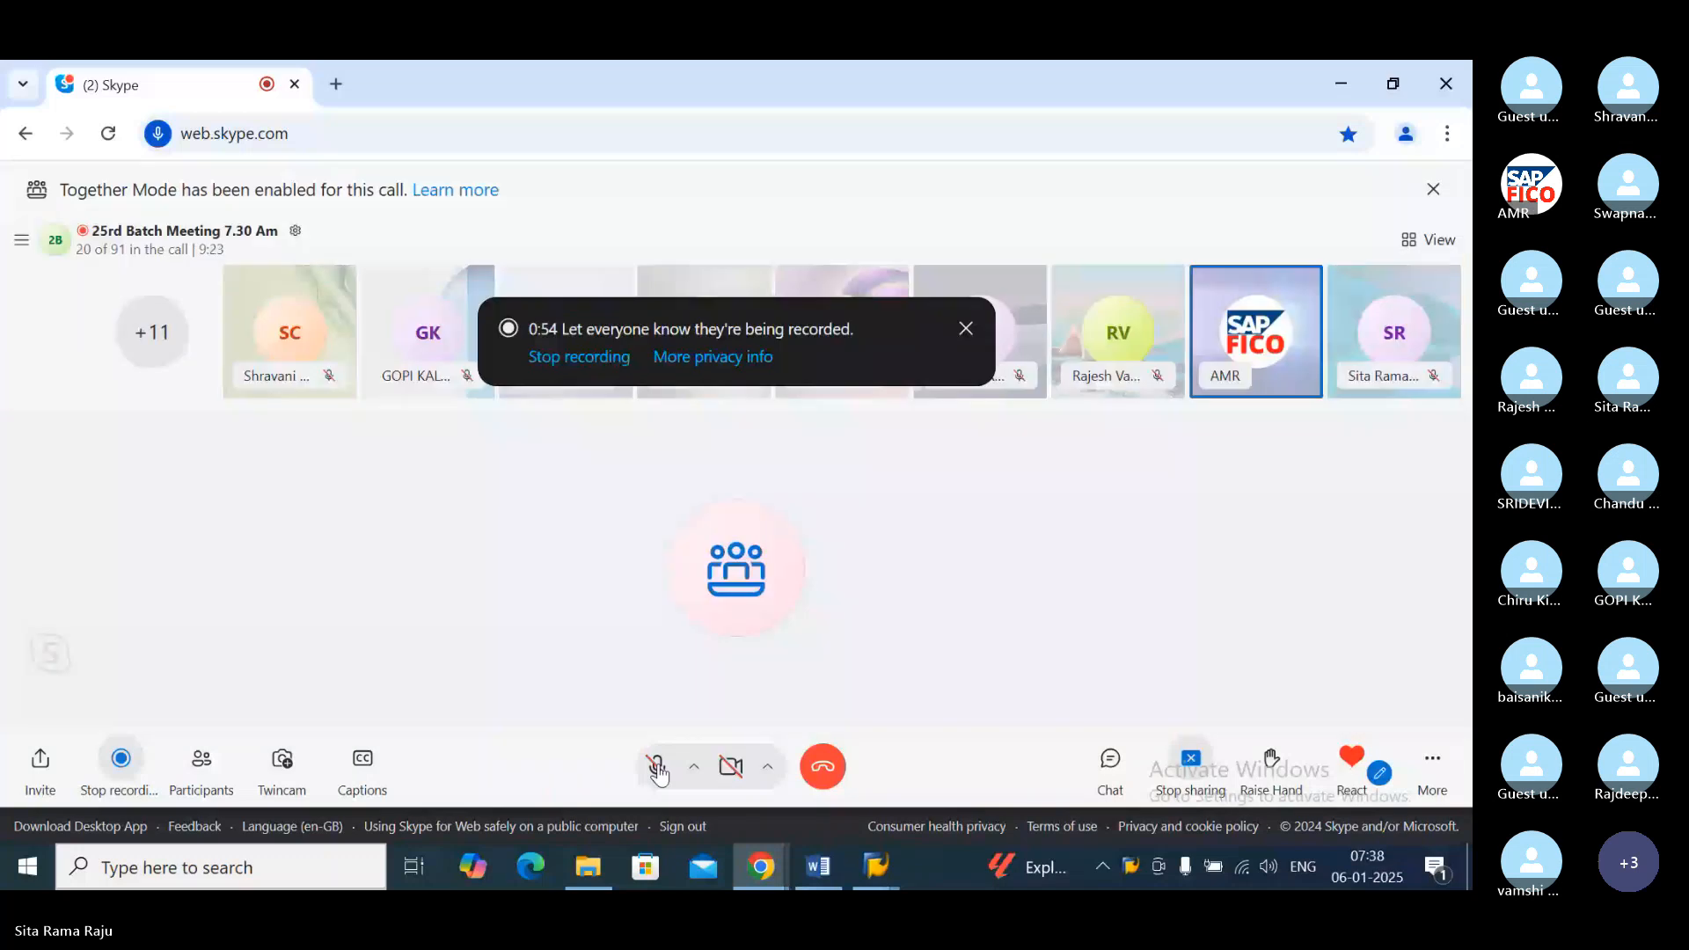
left_click(657, 768)
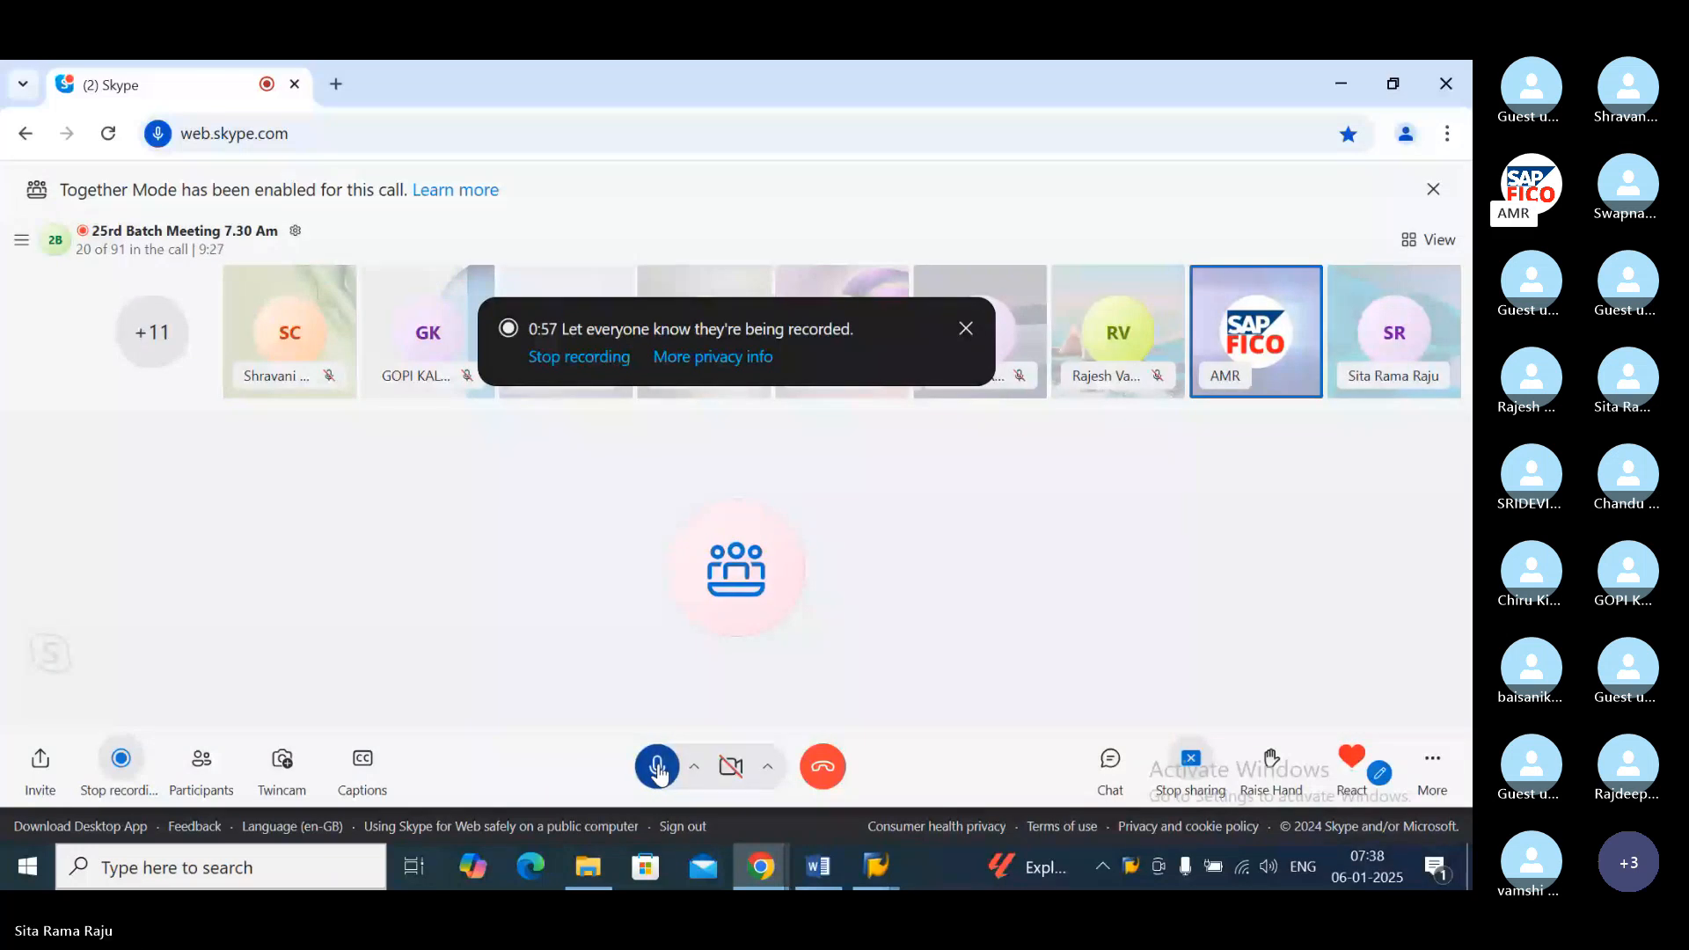
left_click(658, 768)
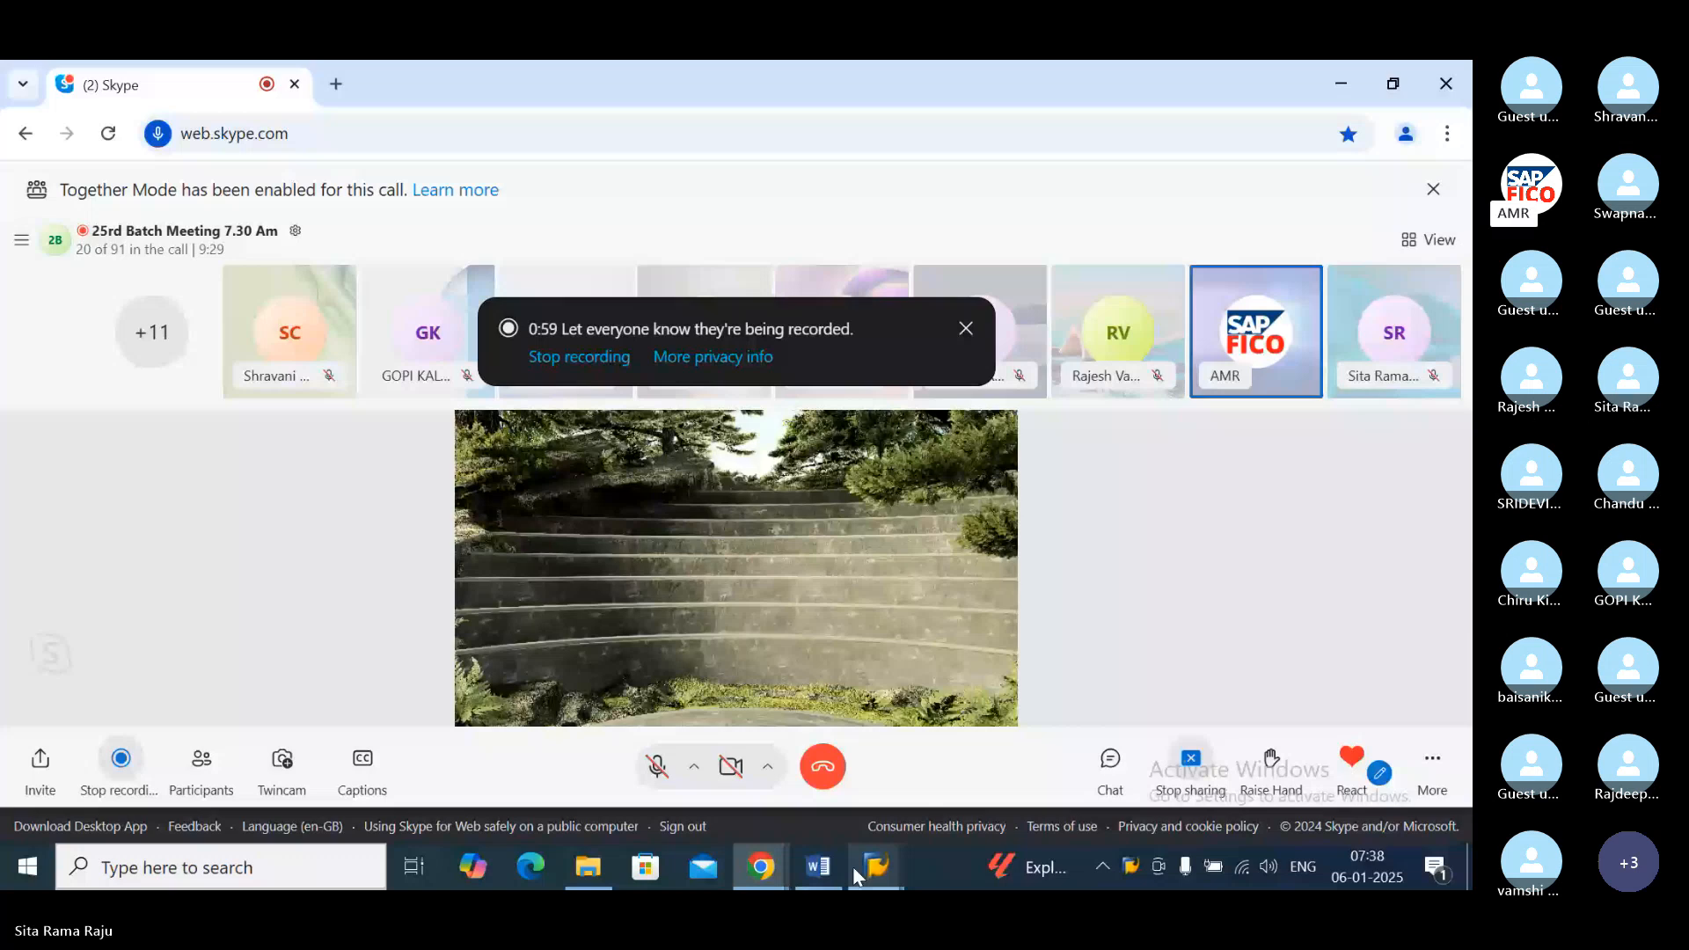
Step: Switch back to SAP and start the Create Vendor transaction by its transaction code
left_click(854, 867)
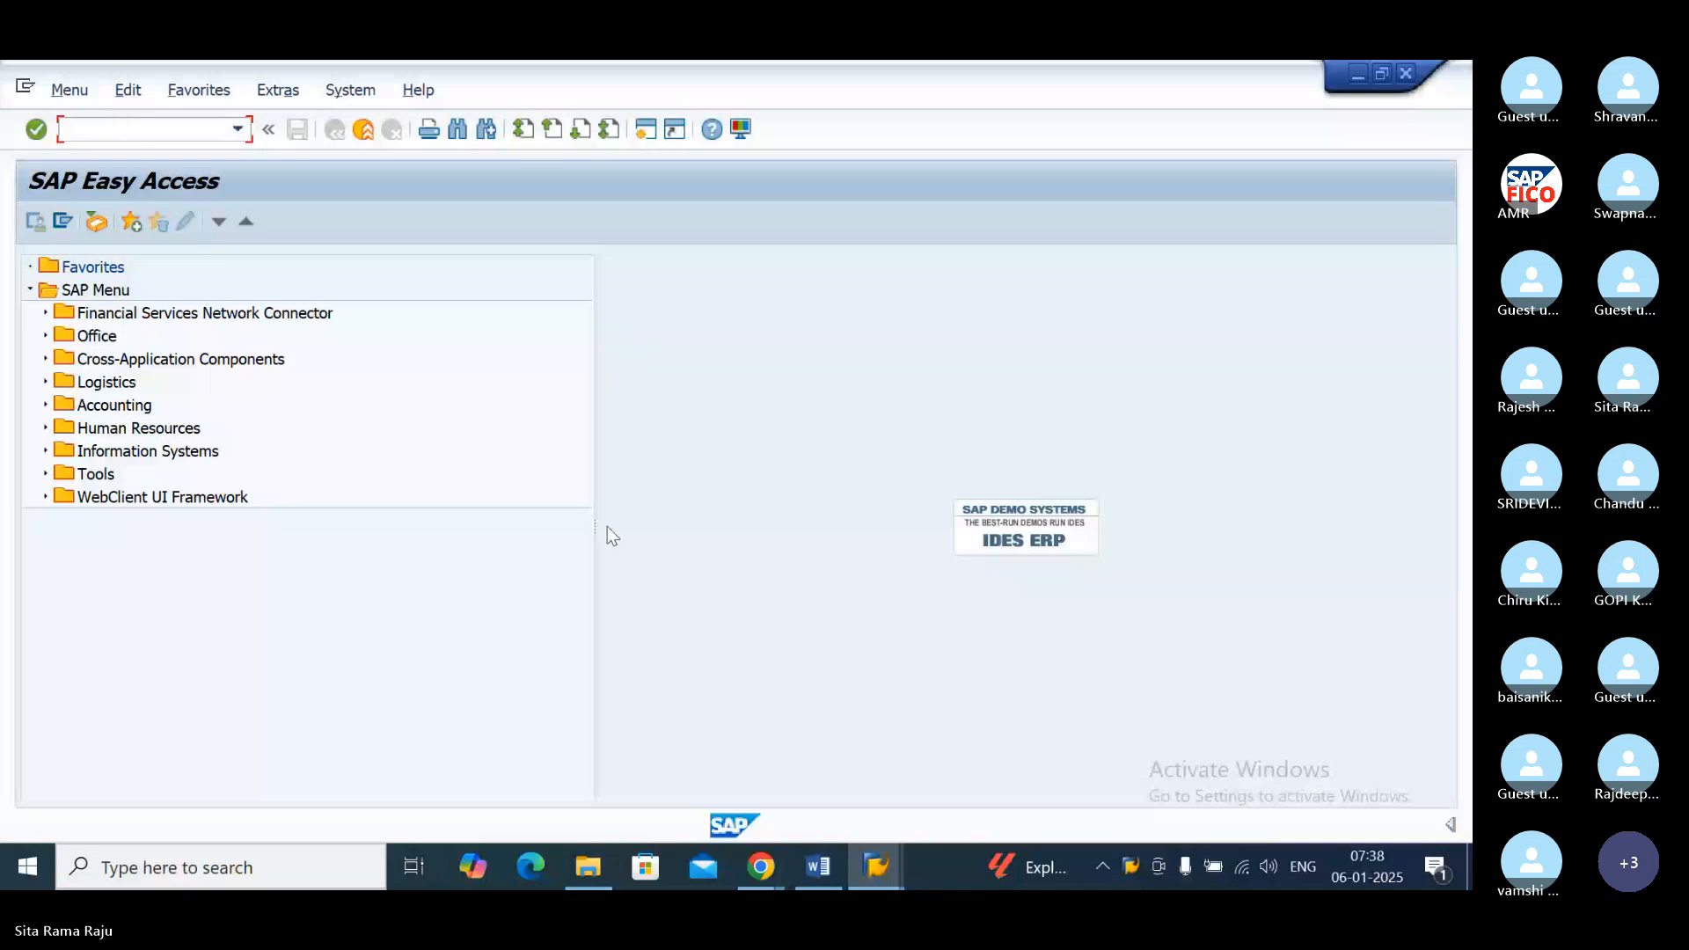
type("XK0")
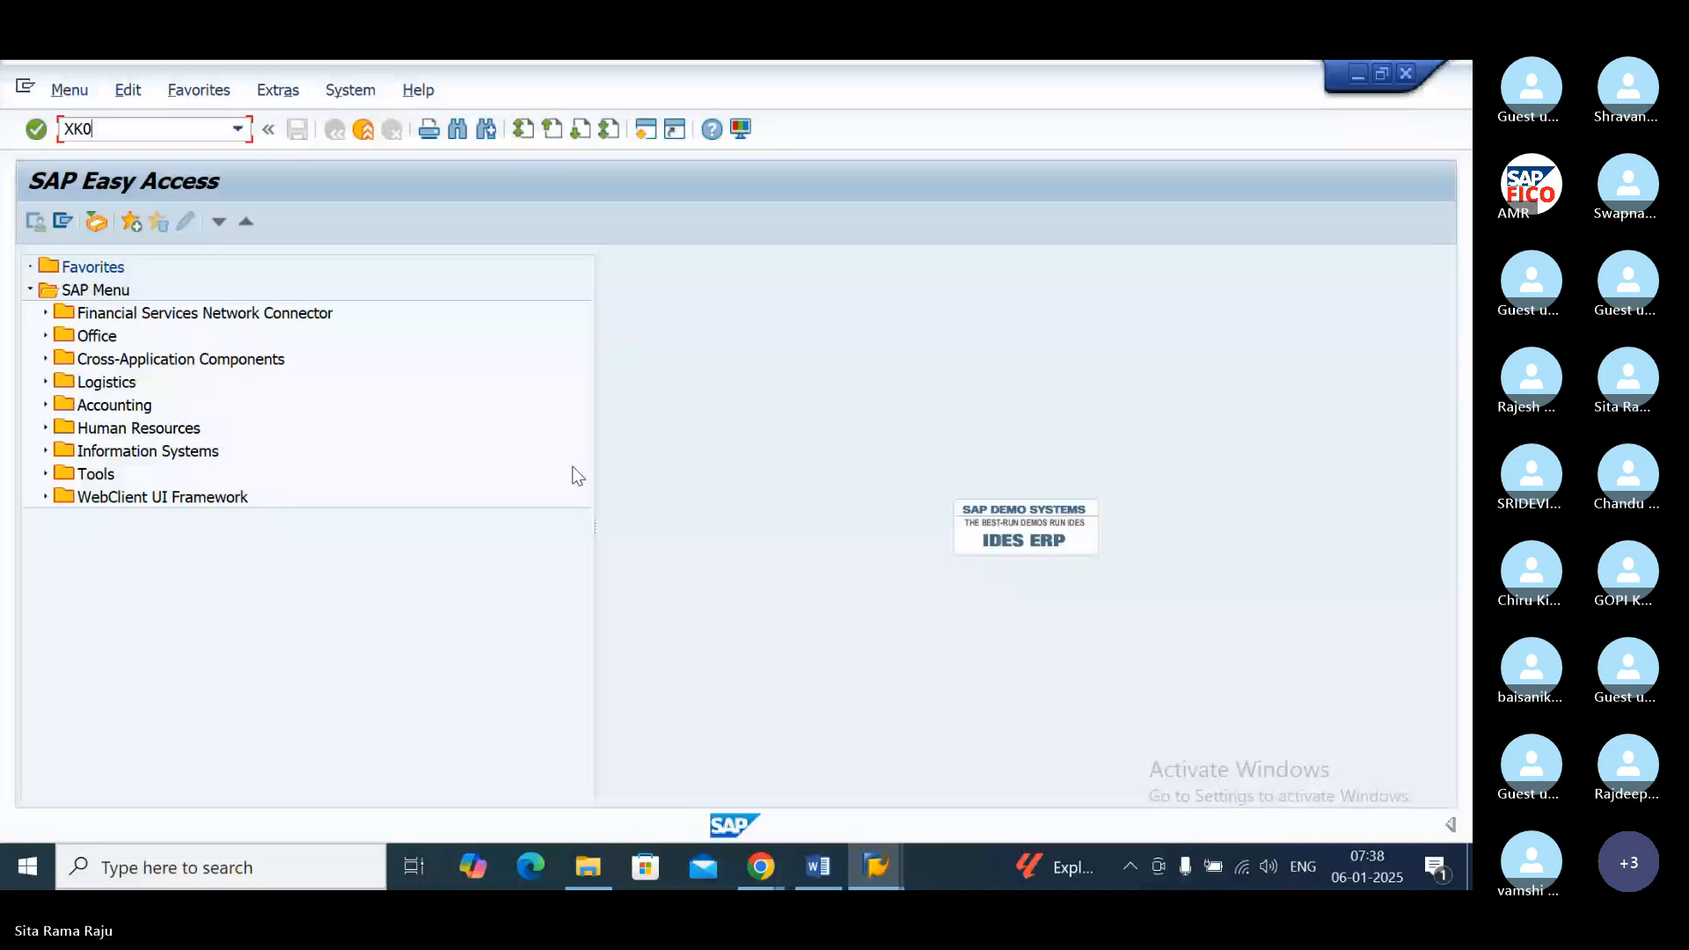
key("Return")
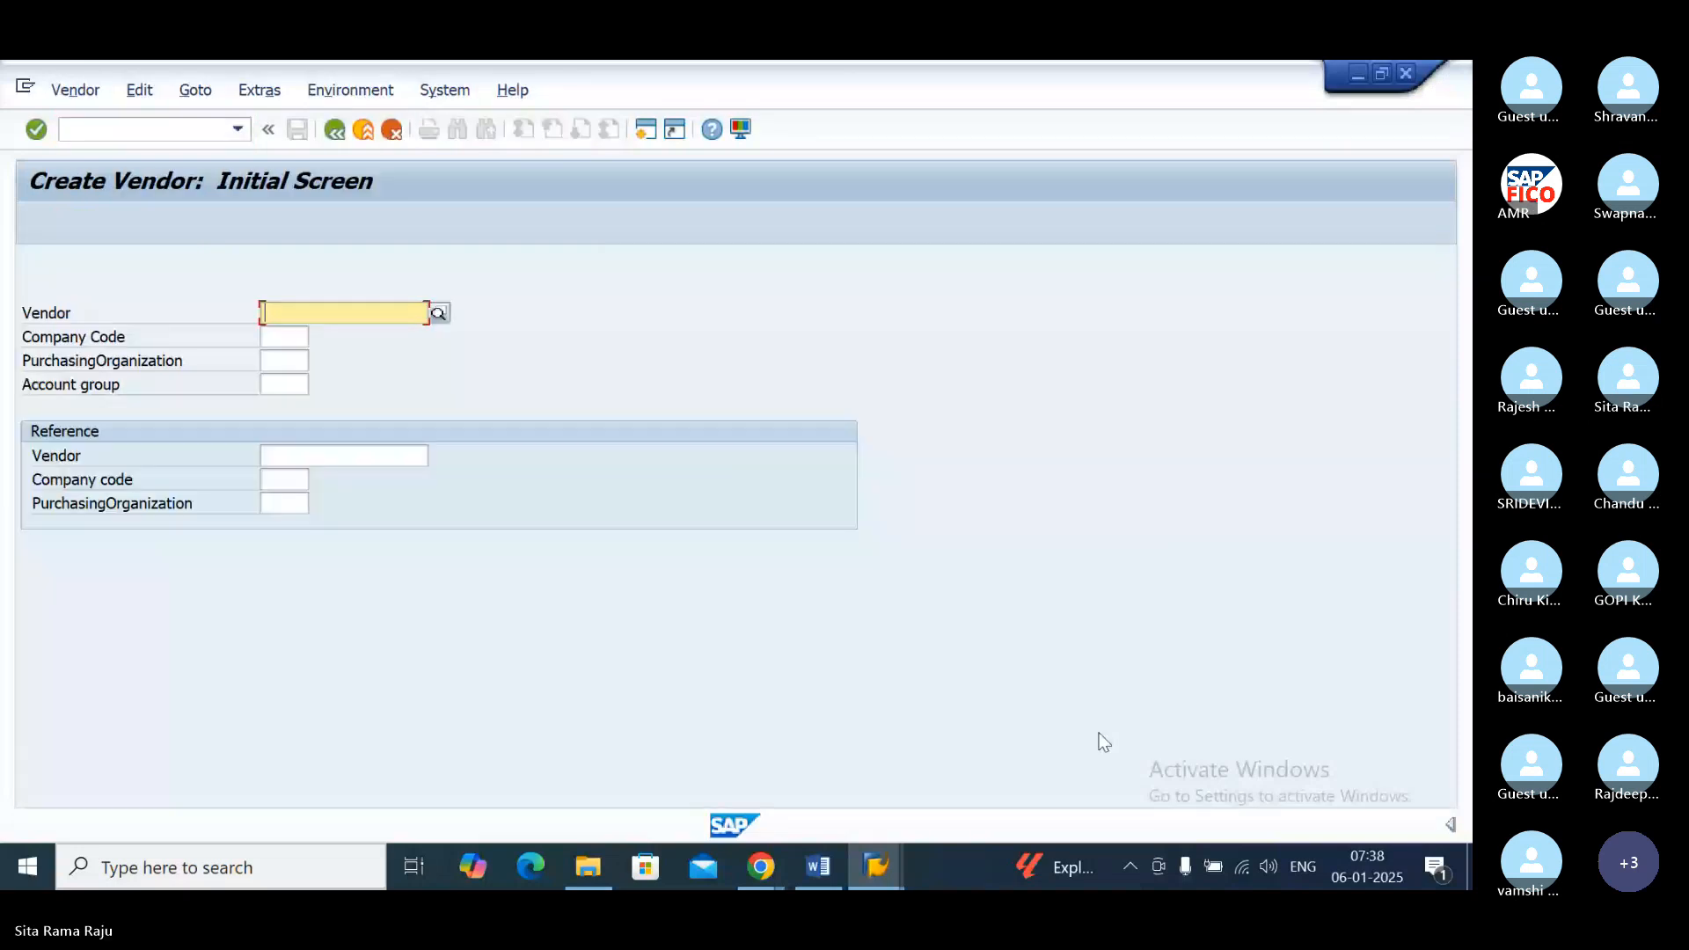
left_click(1274, 867)
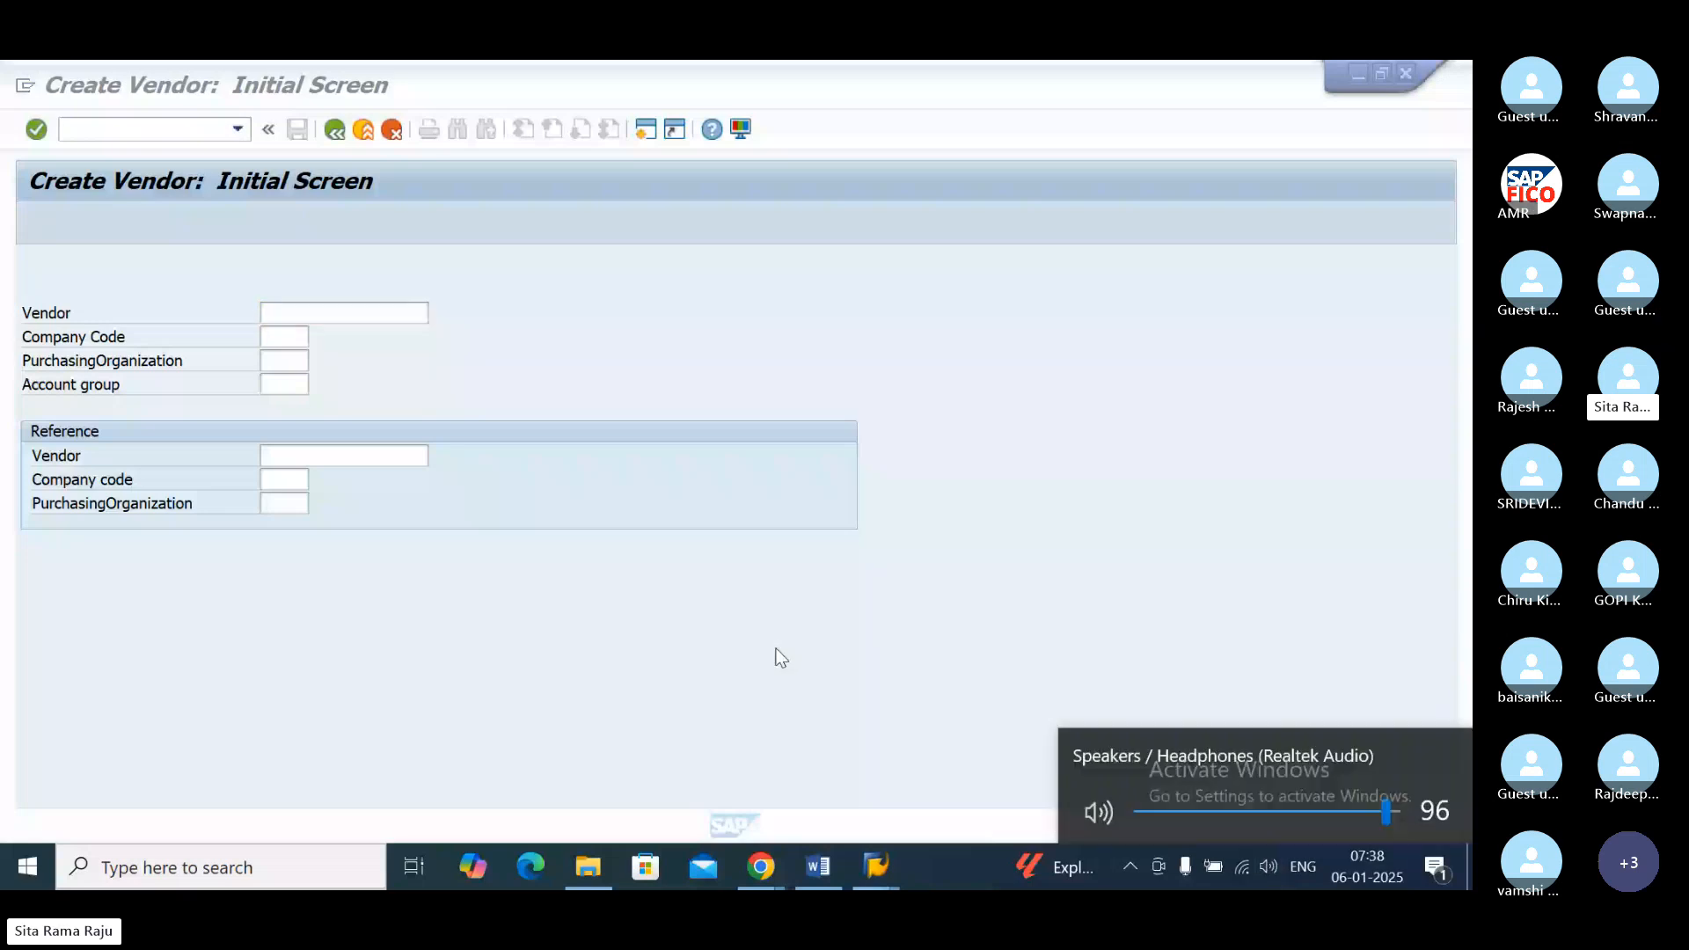
left_click(295, 333)
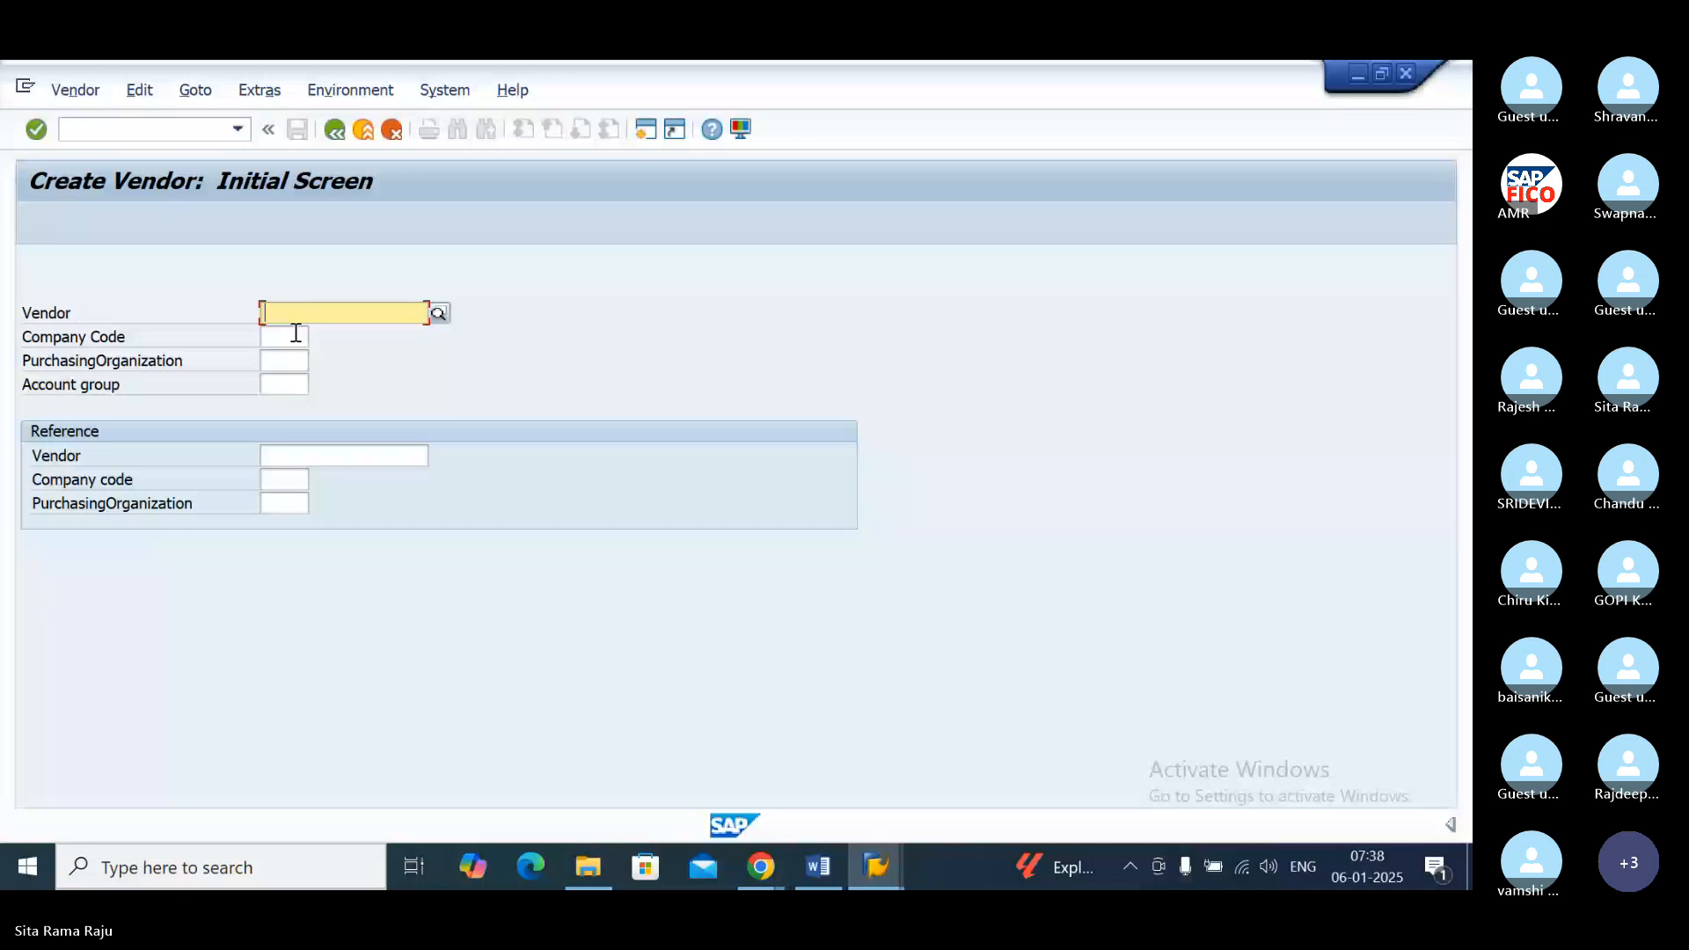
Step: Set the new vendor's company code to PO11, consulting the company code value list
left_click(281, 338)
type("P")
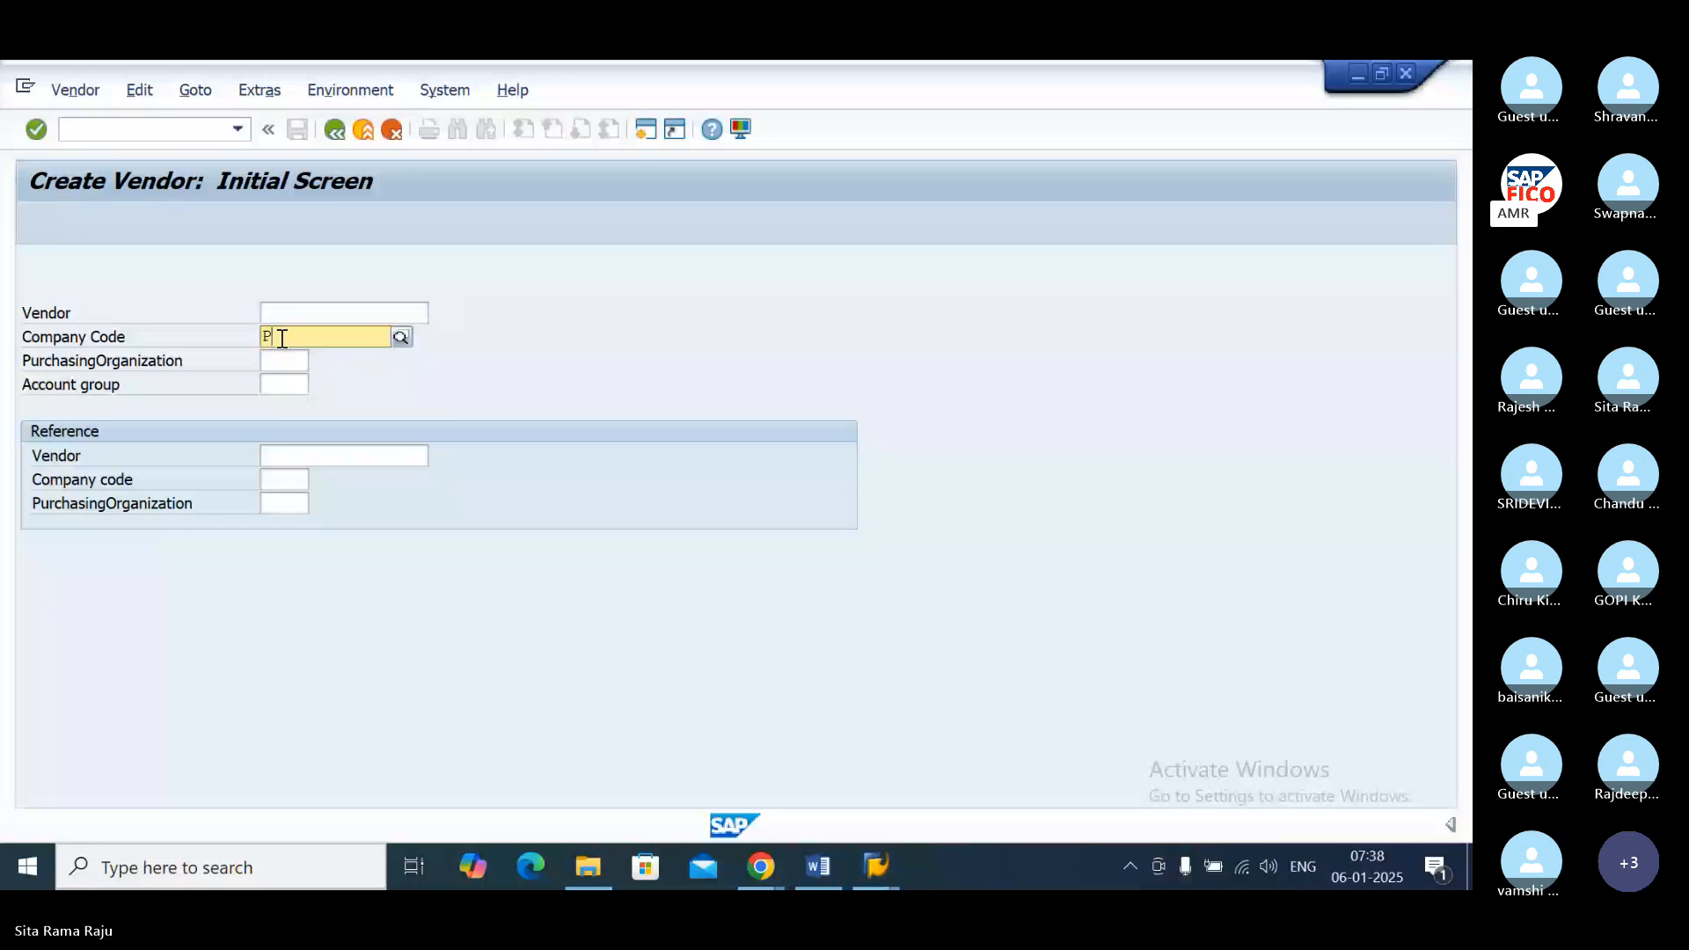
type("O11")
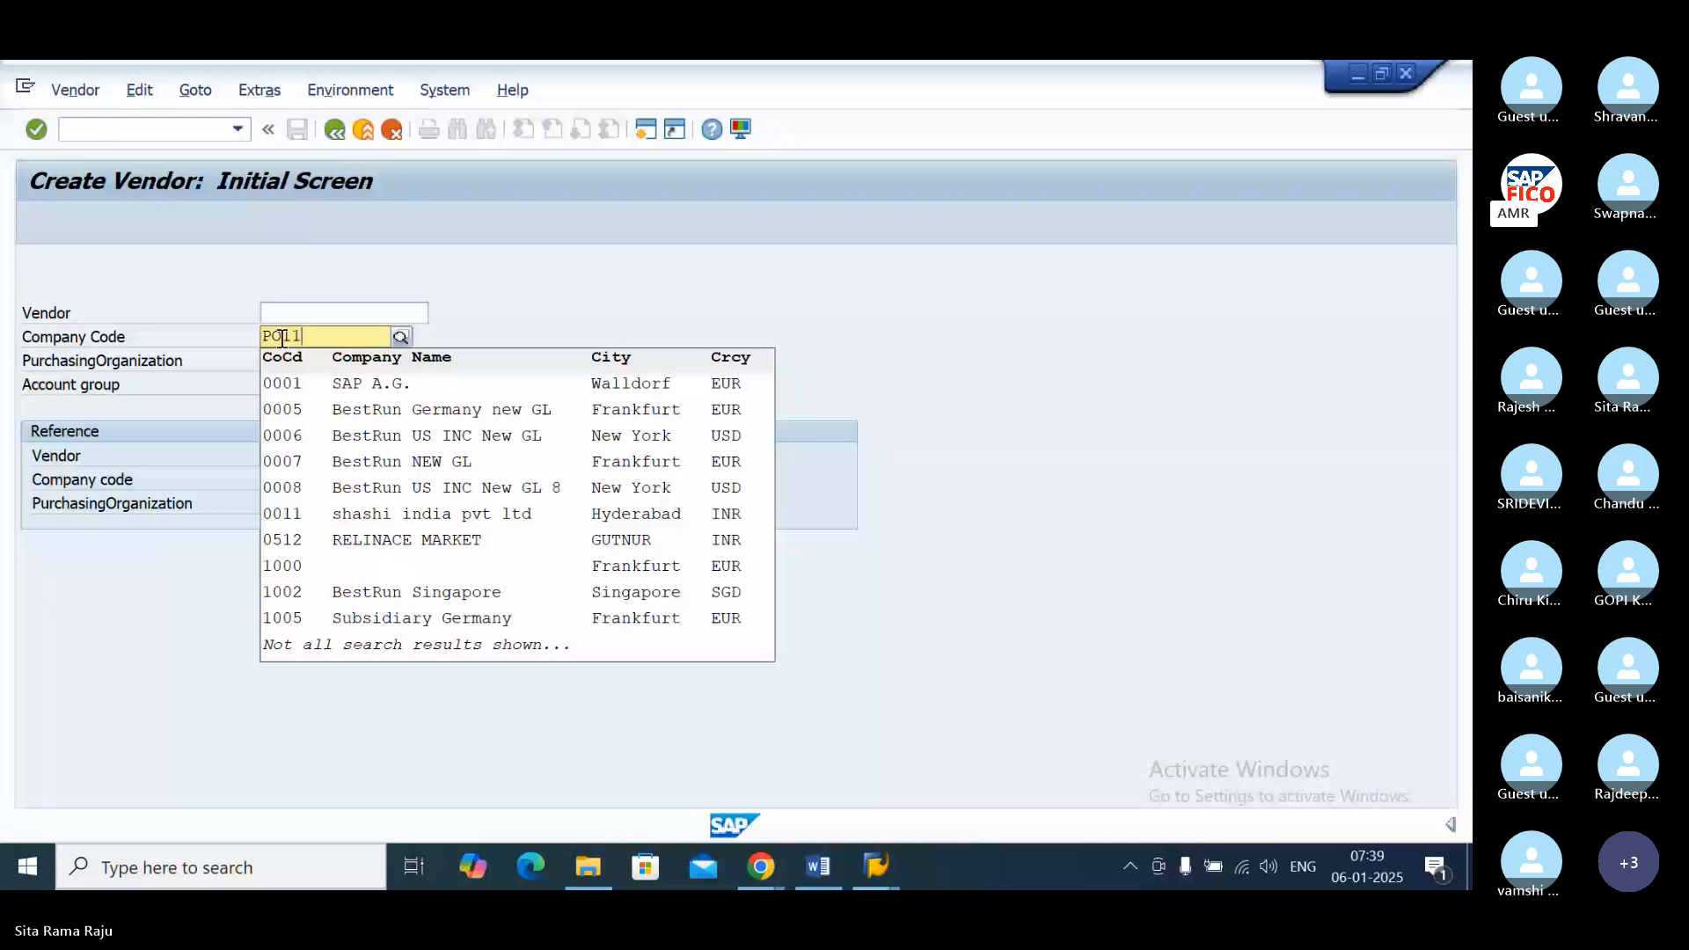
key("BackSpace")
key("BackSpace")
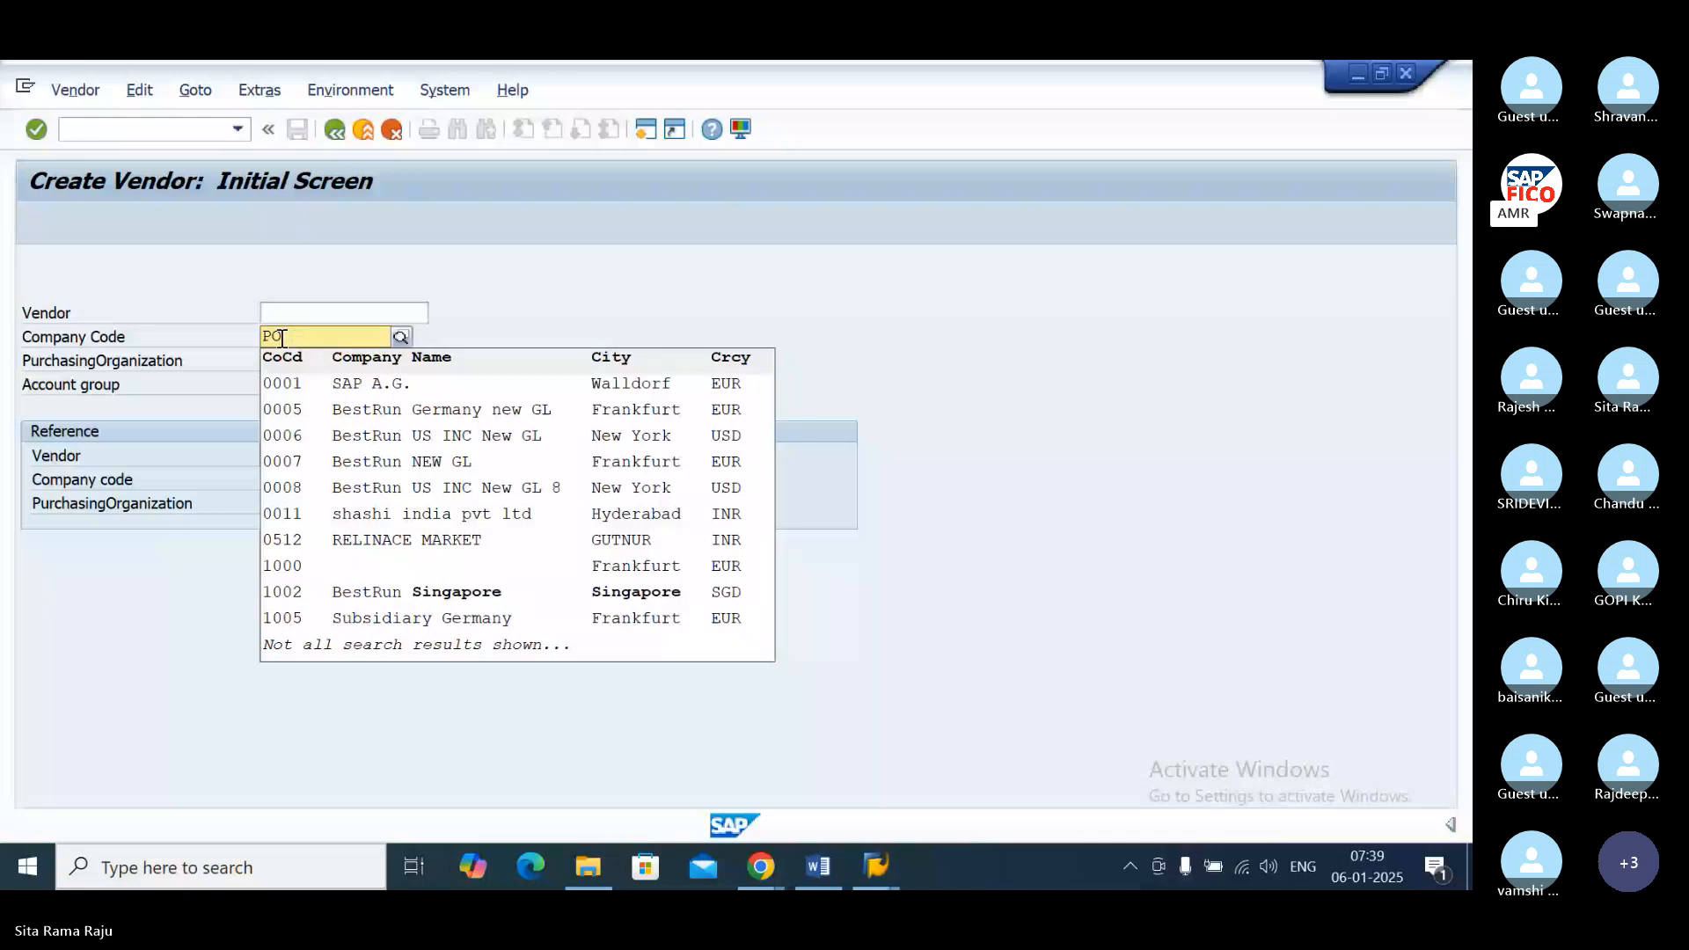
type("1")
key("BackSpace")
type("DV")
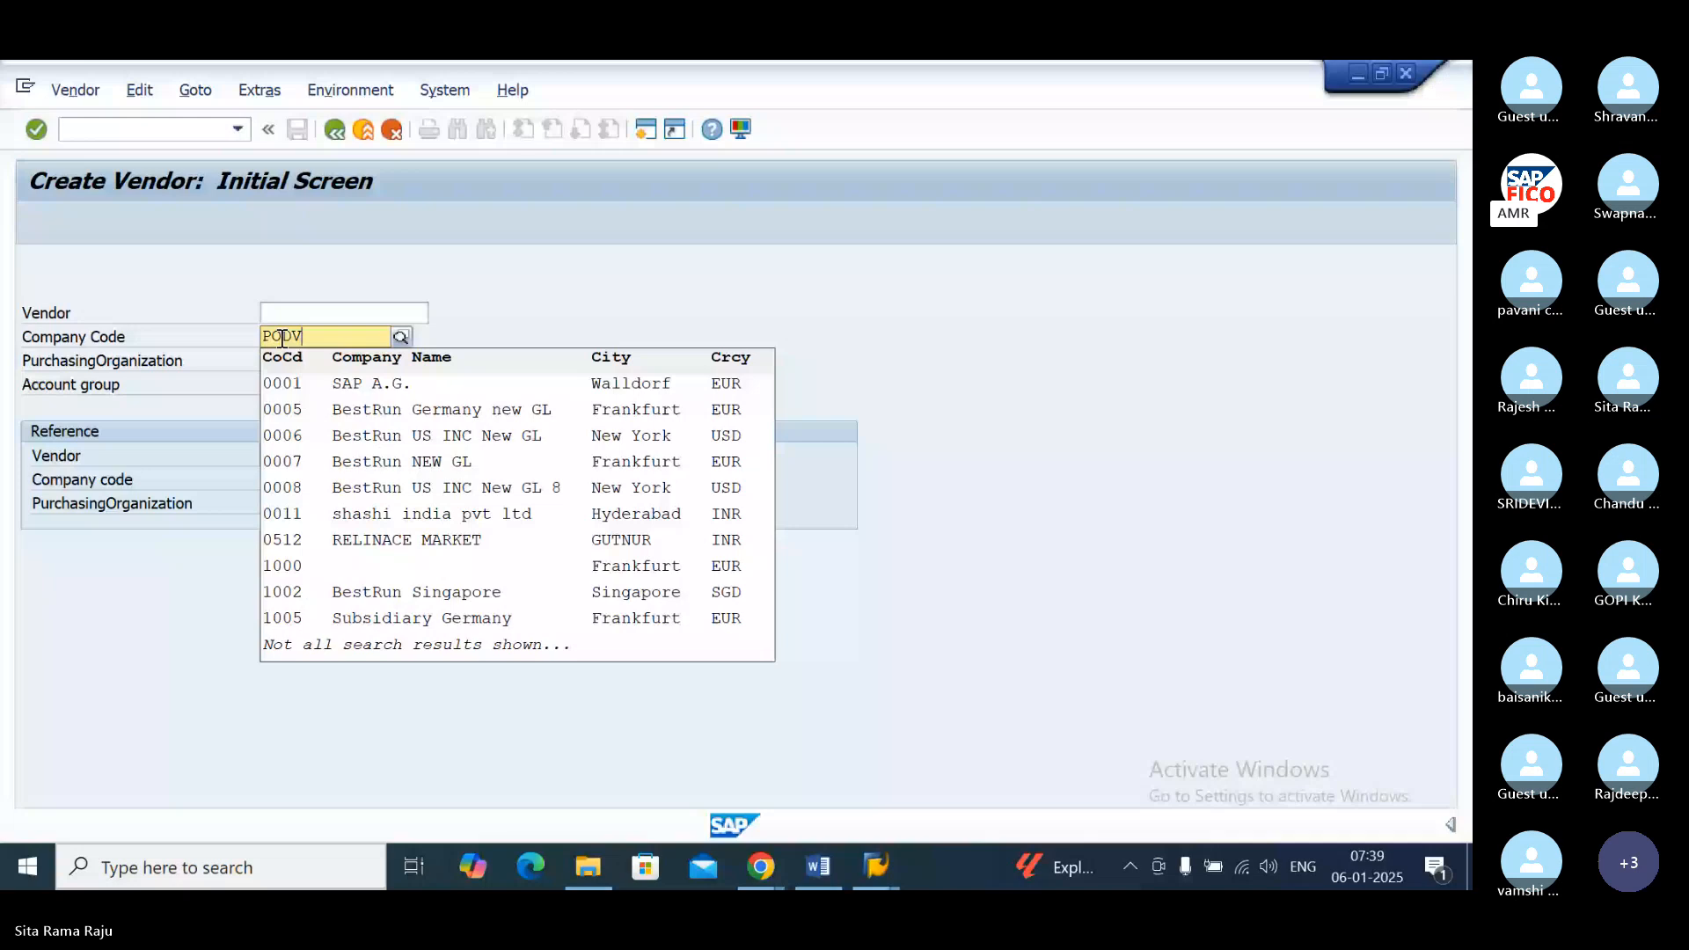
key("BackSpace")
key("BackSpace")
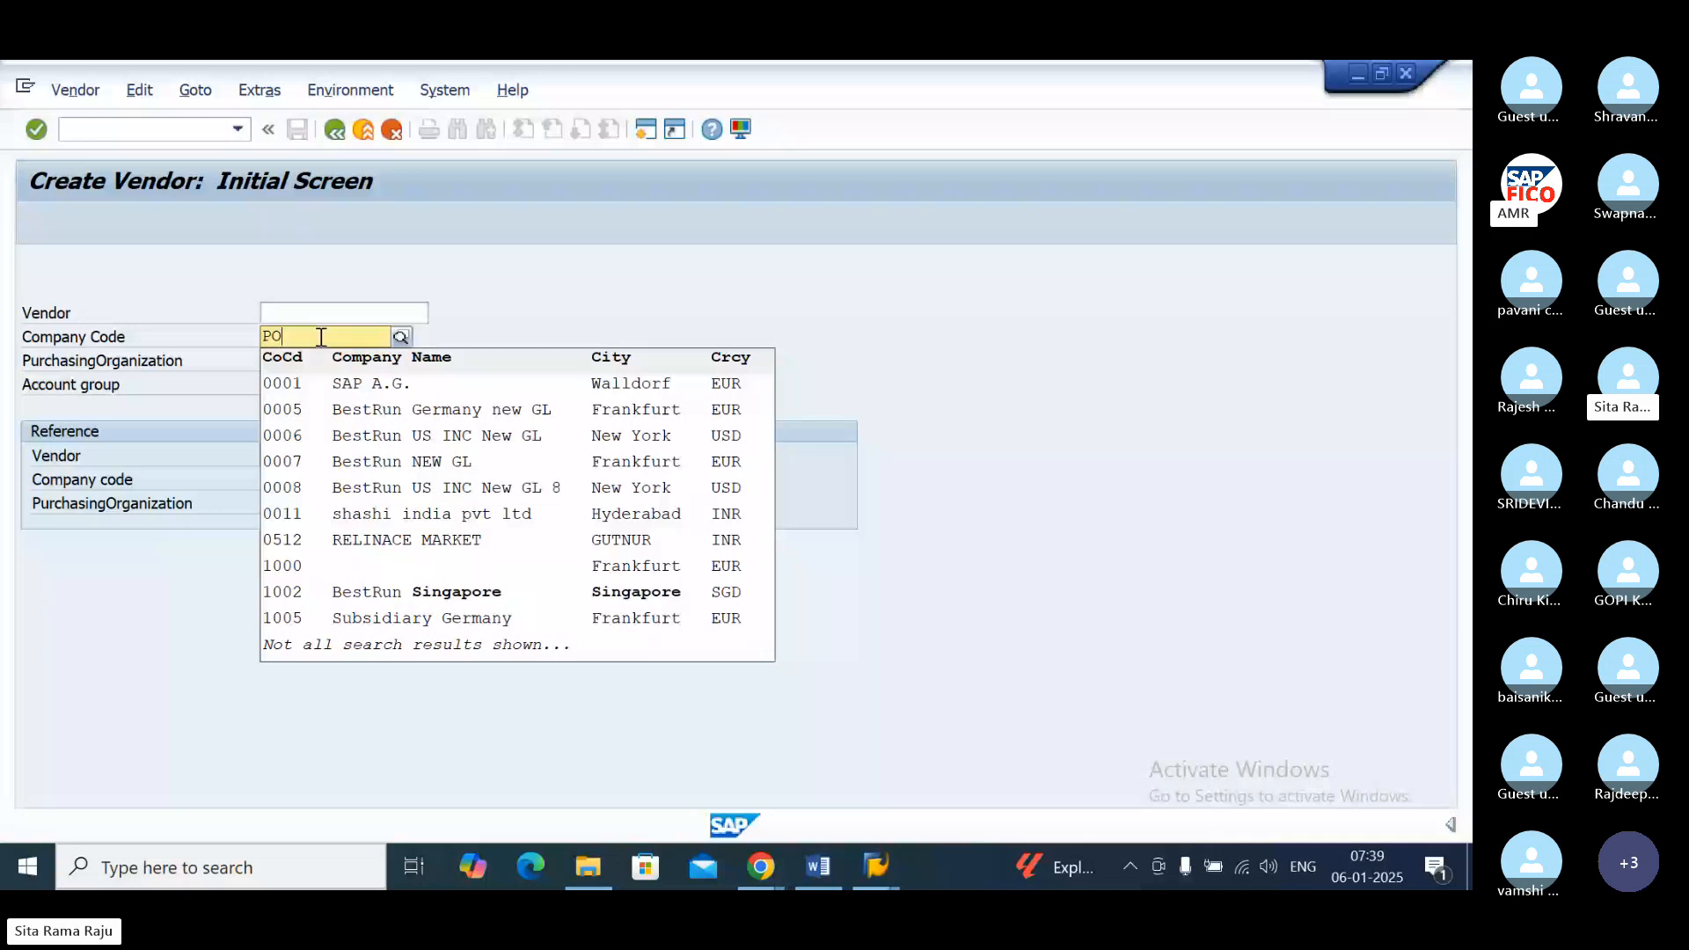
type("11")
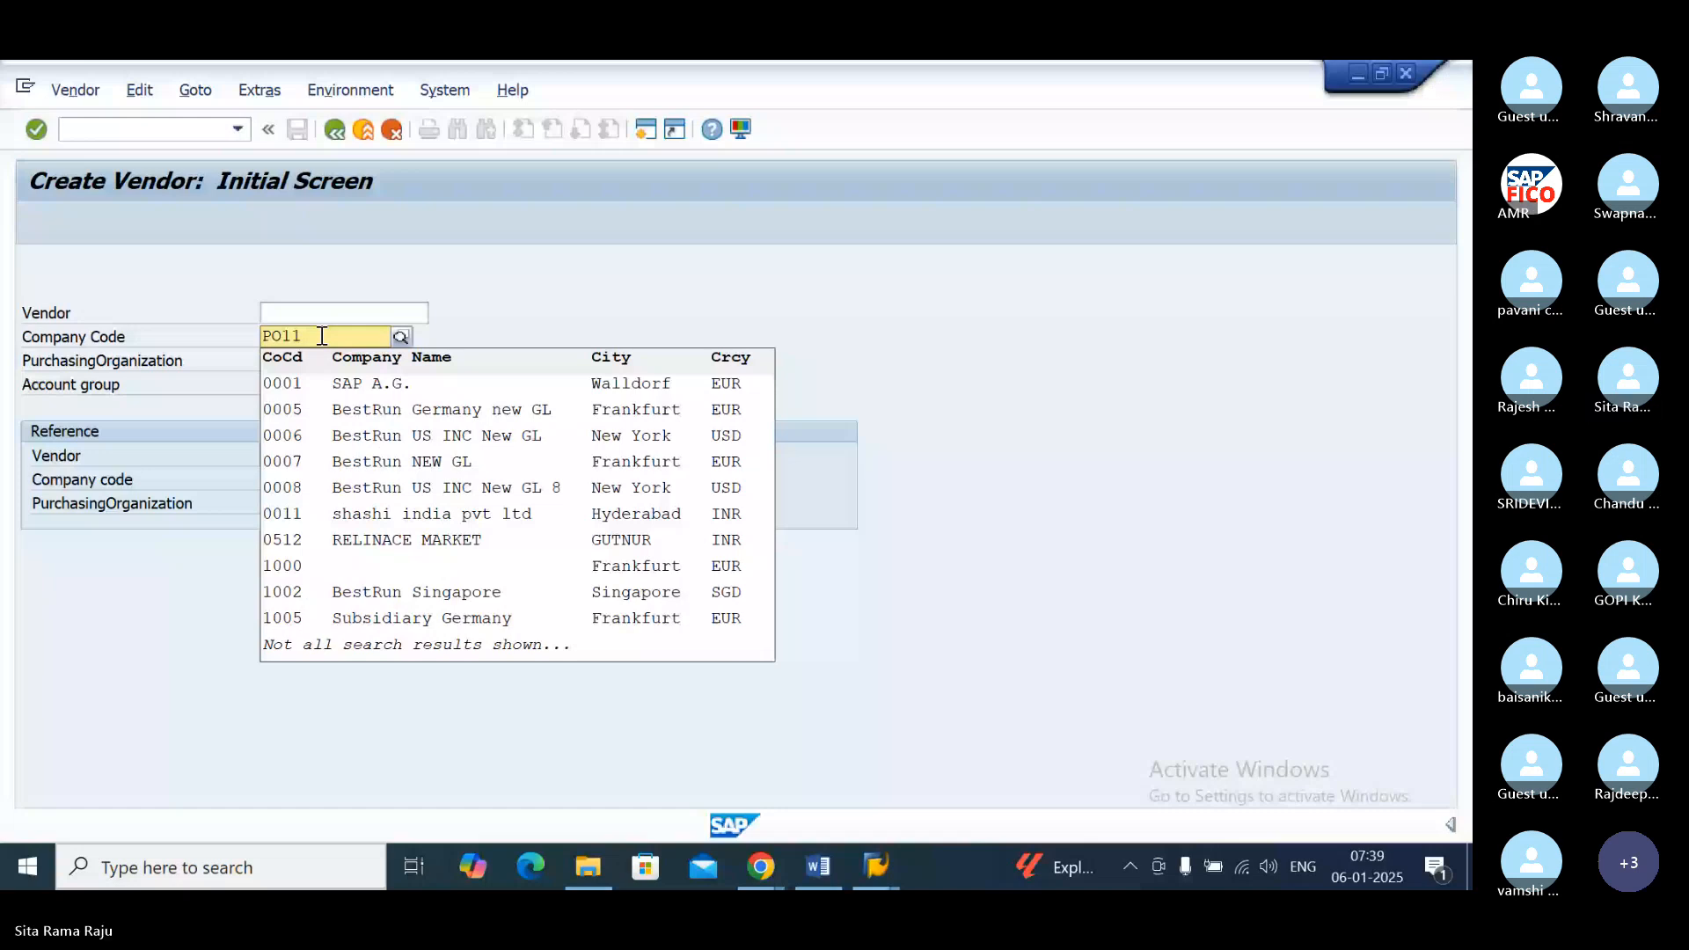
key("BackSpace")
key("BackSpace")
key("BackSpace")
key("BackSpace")
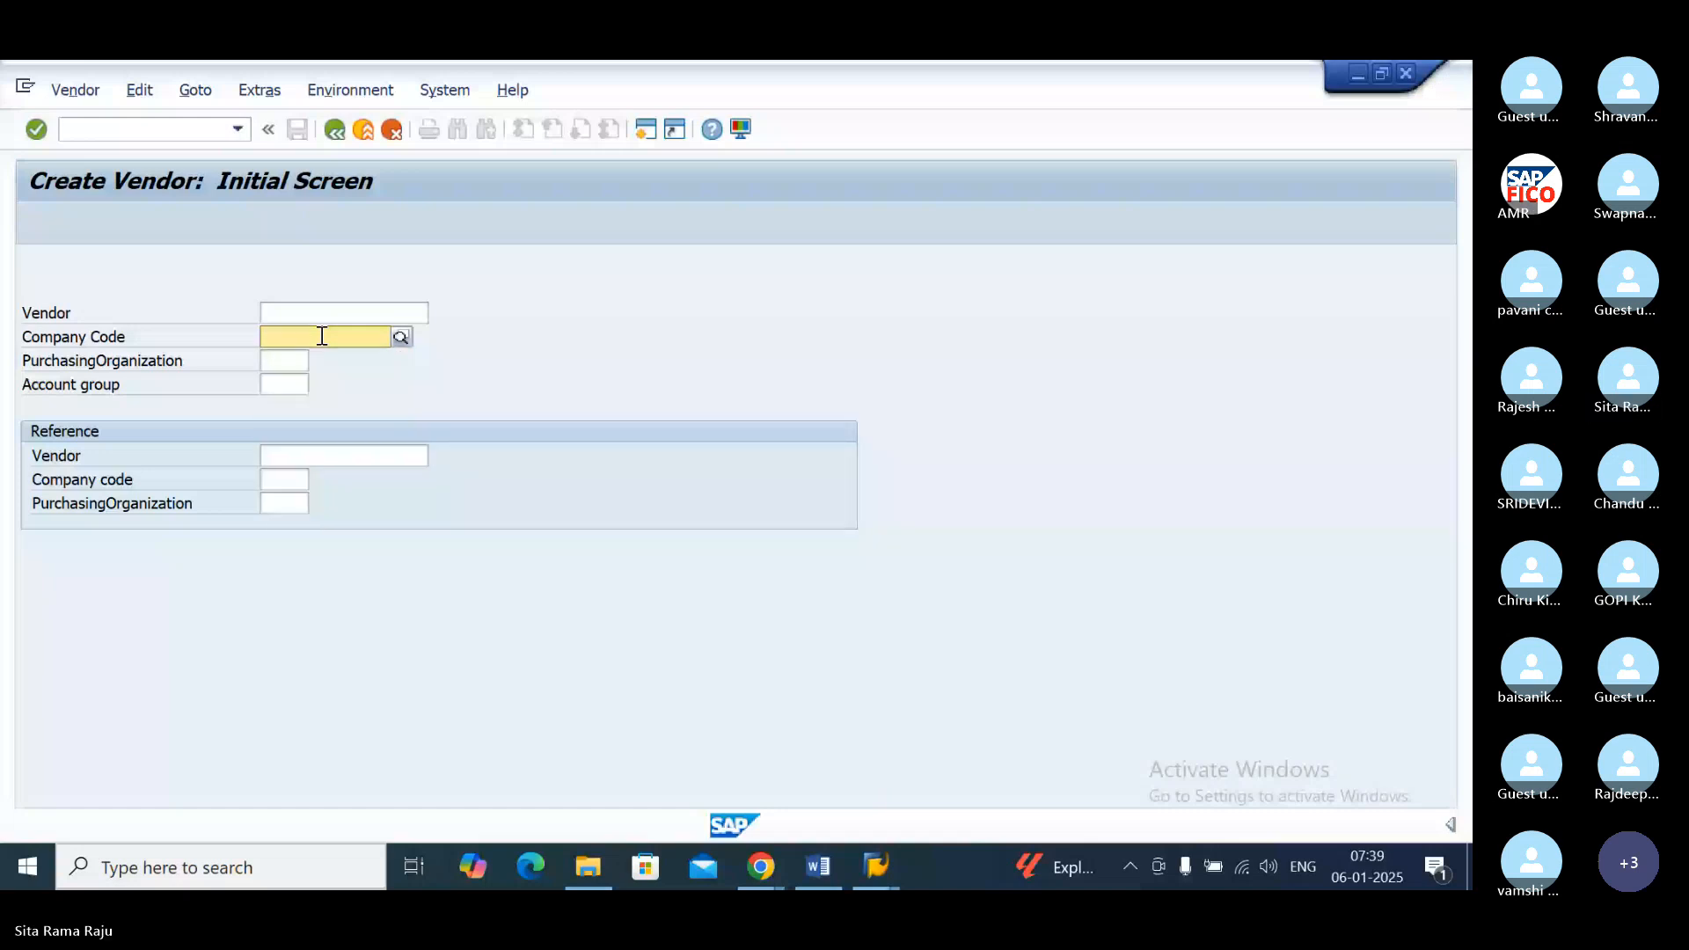
type("PO11")
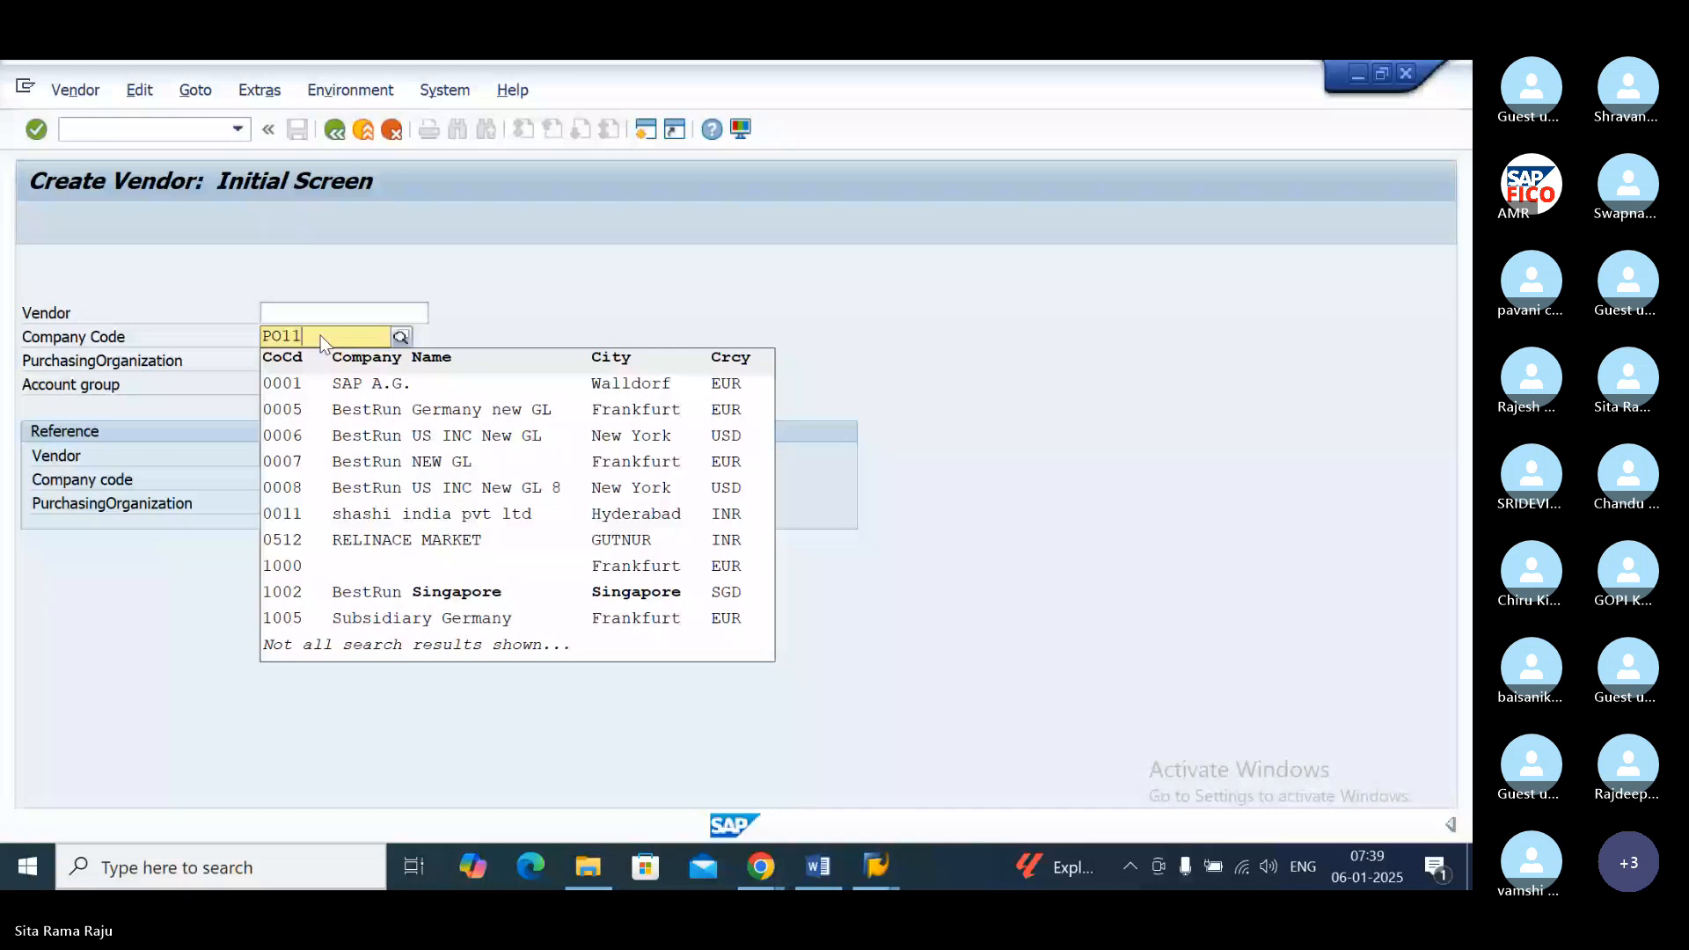
left_click(402, 337)
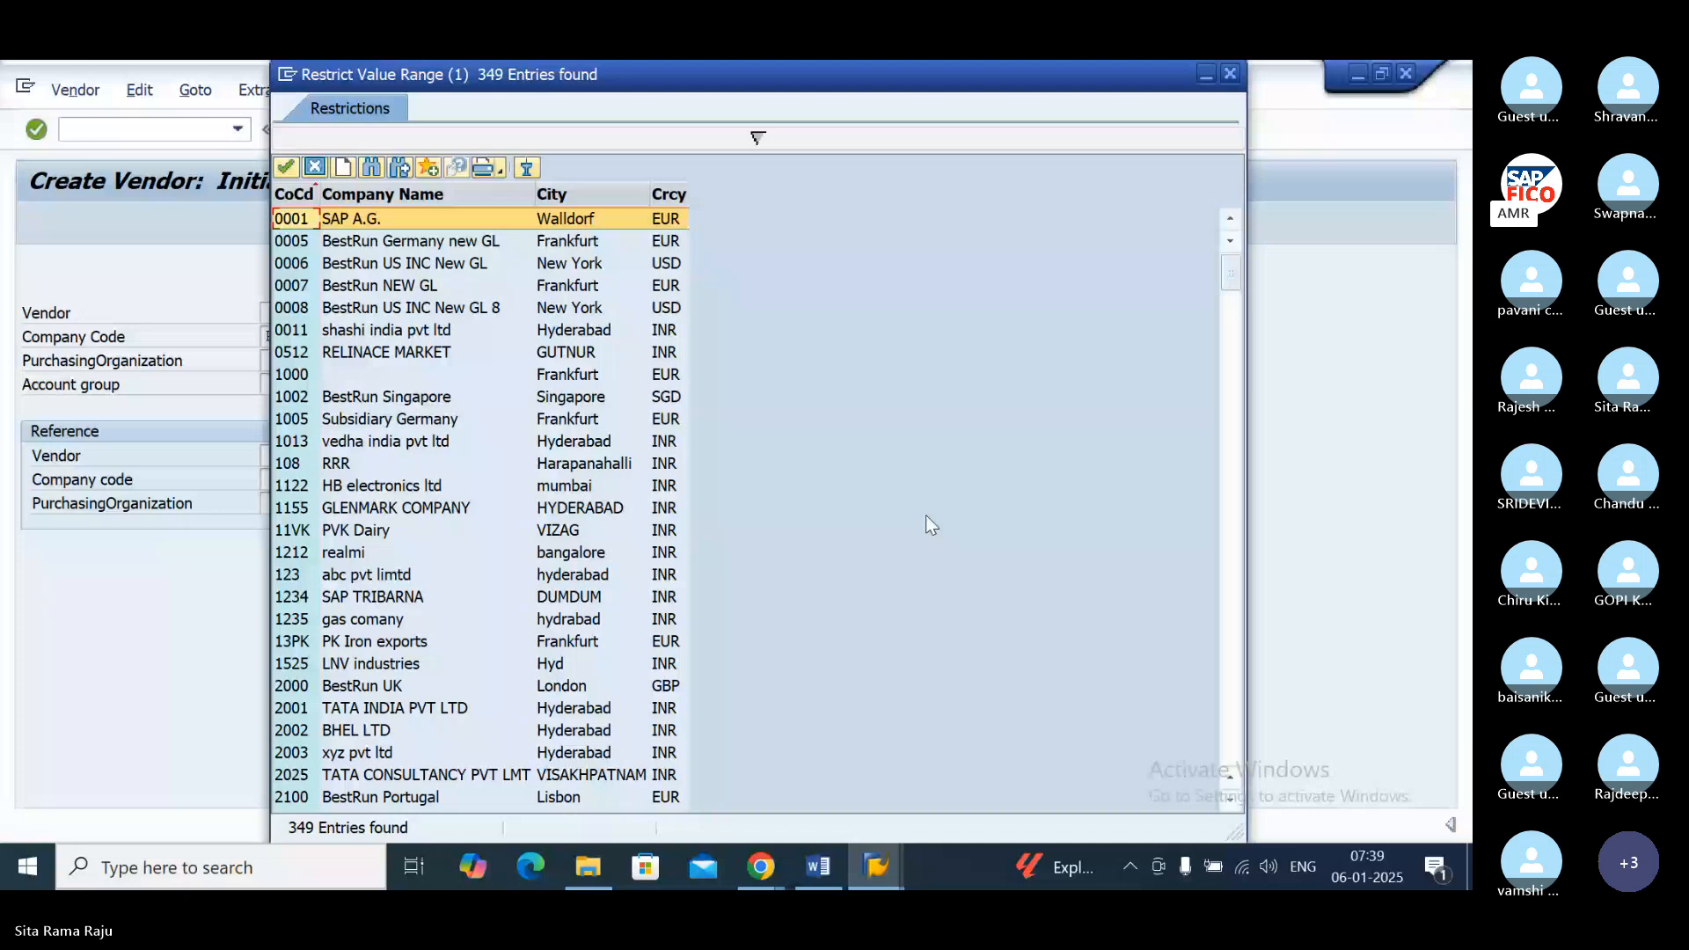
double_click(570, 334)
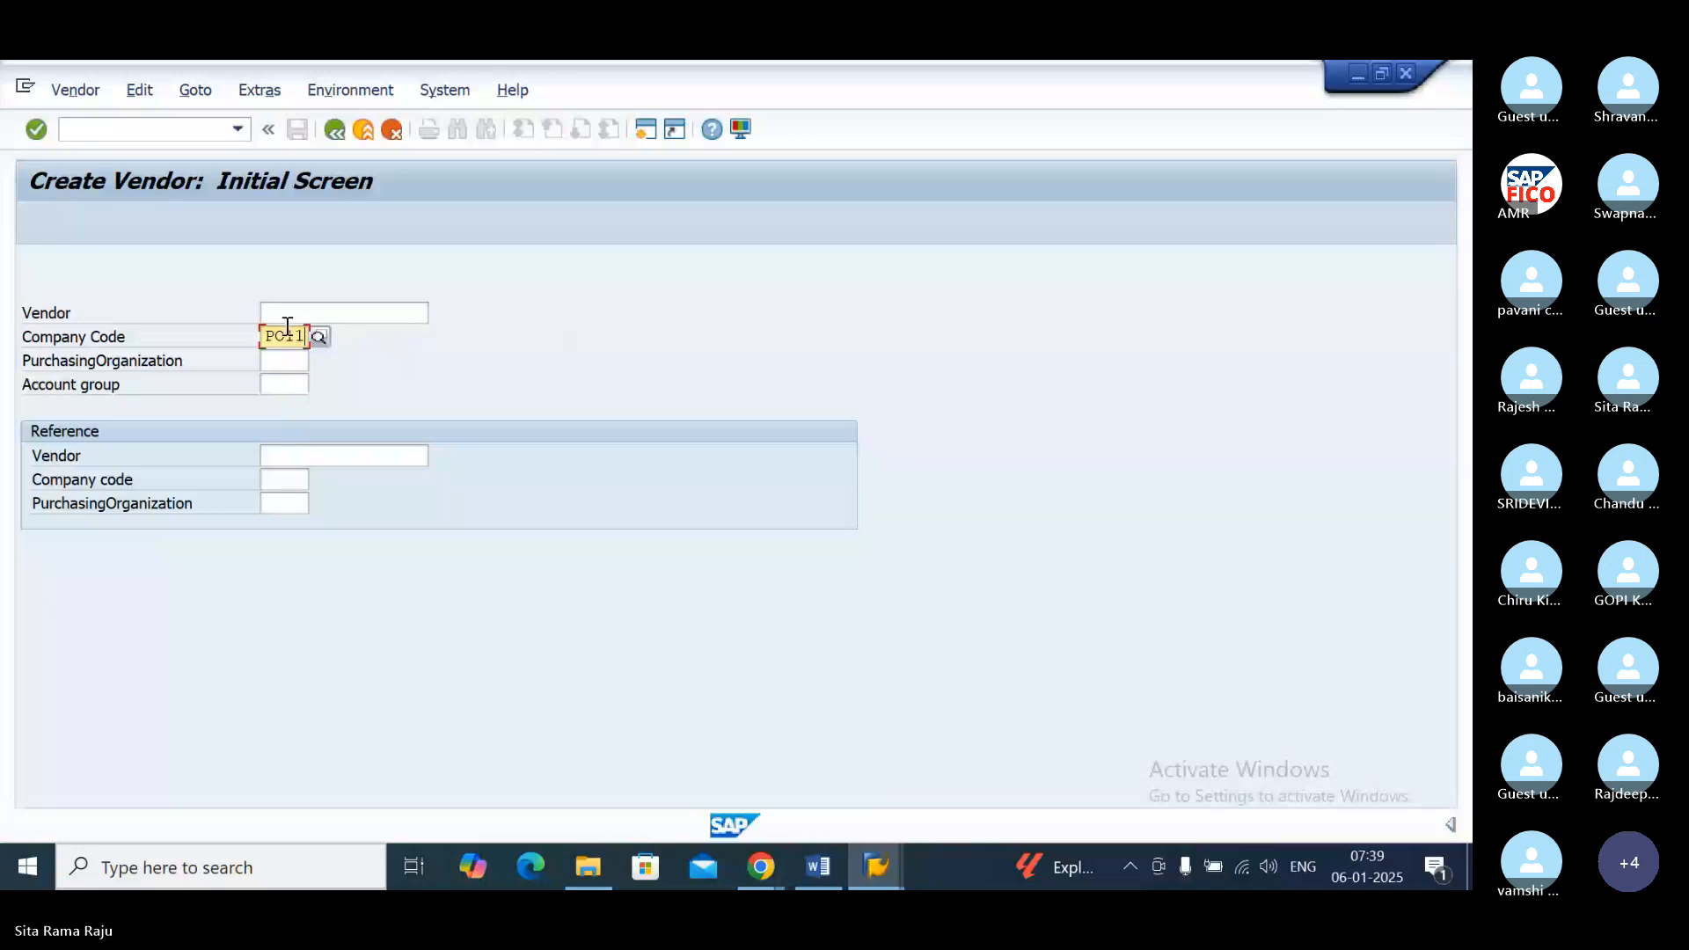
Step: Set the new vendor's account group to PODV, the Domestic Vendor Group-PODV entry
left_click(278, 386)
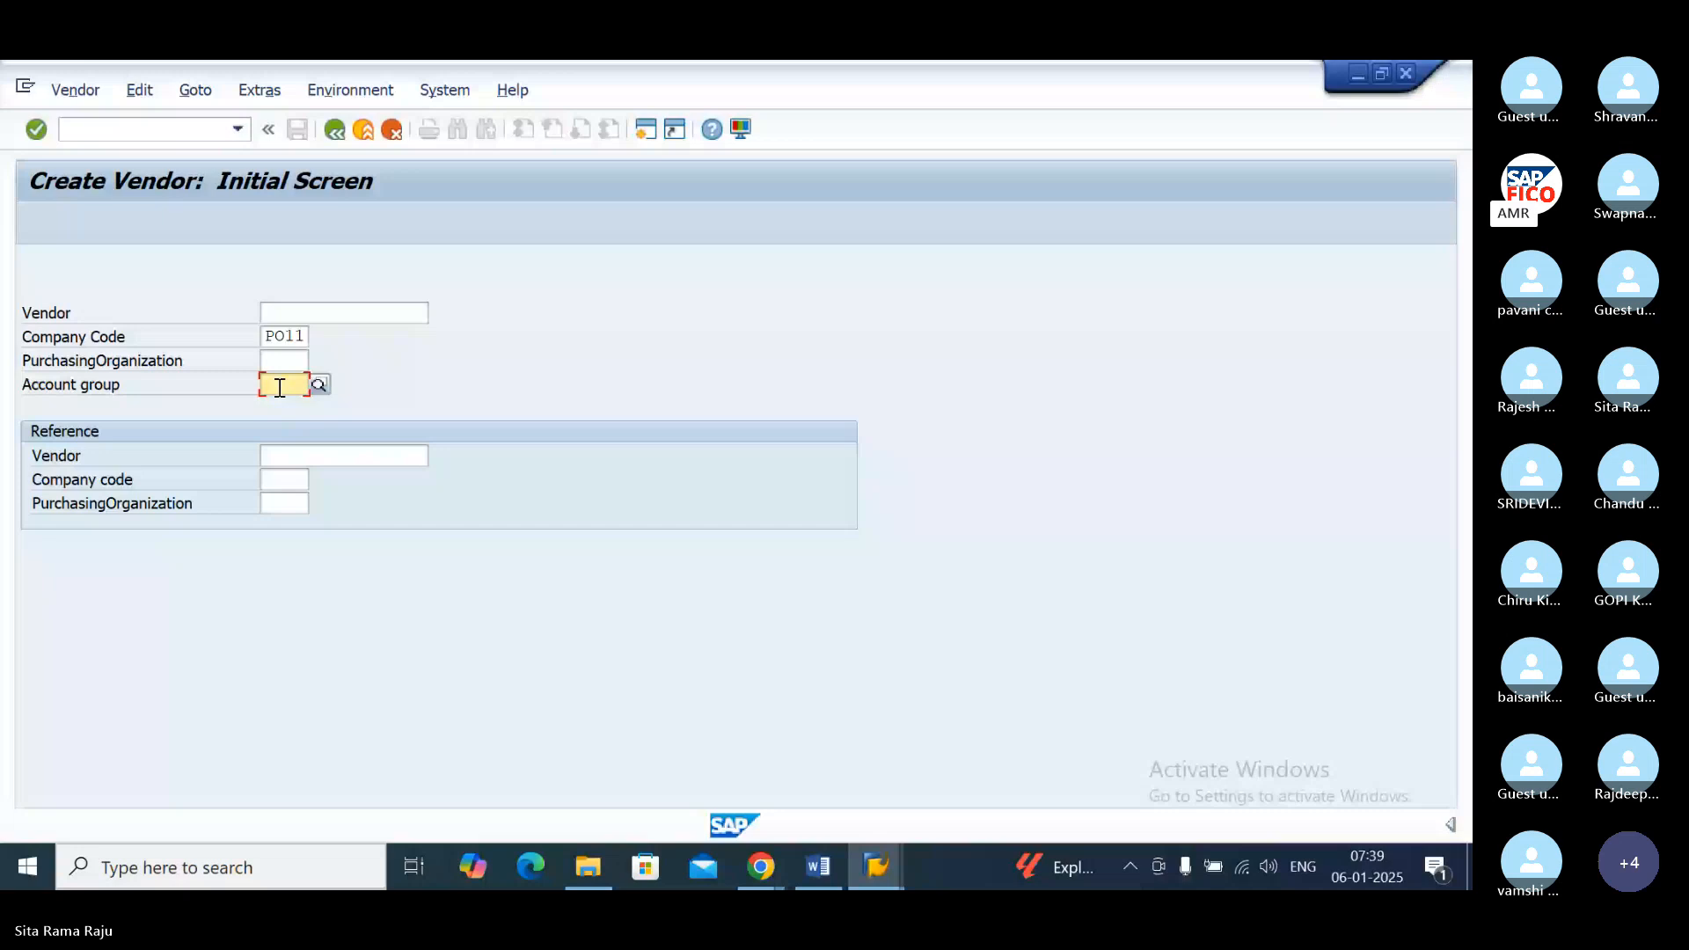
type("P")
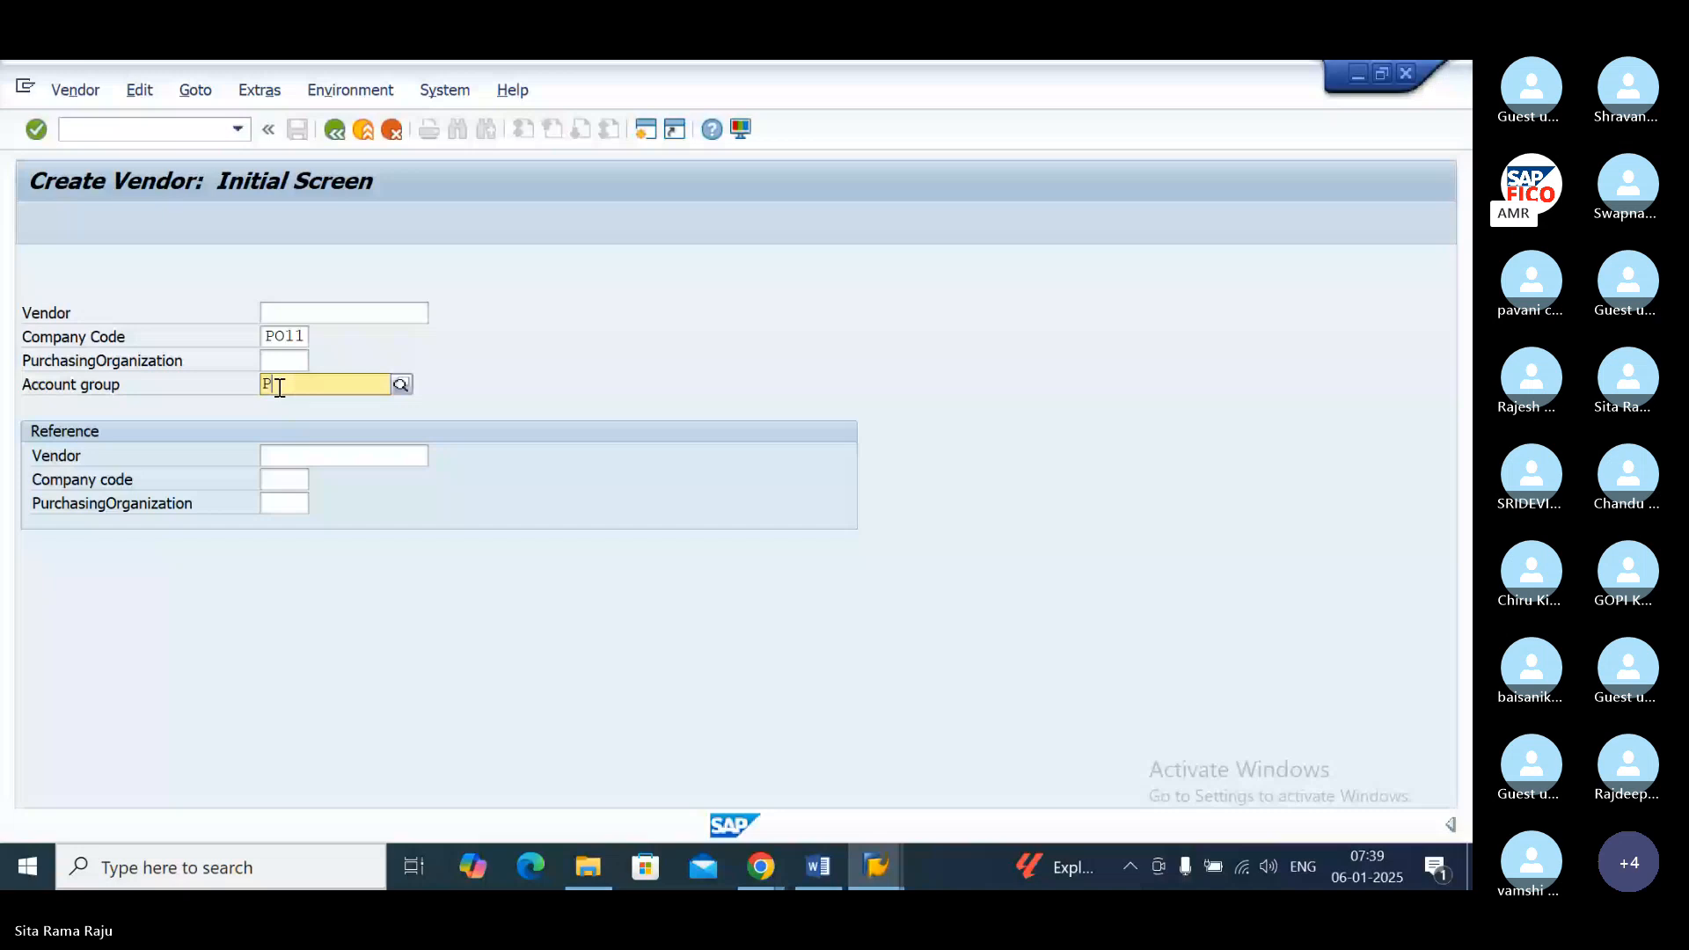
type("ODV")
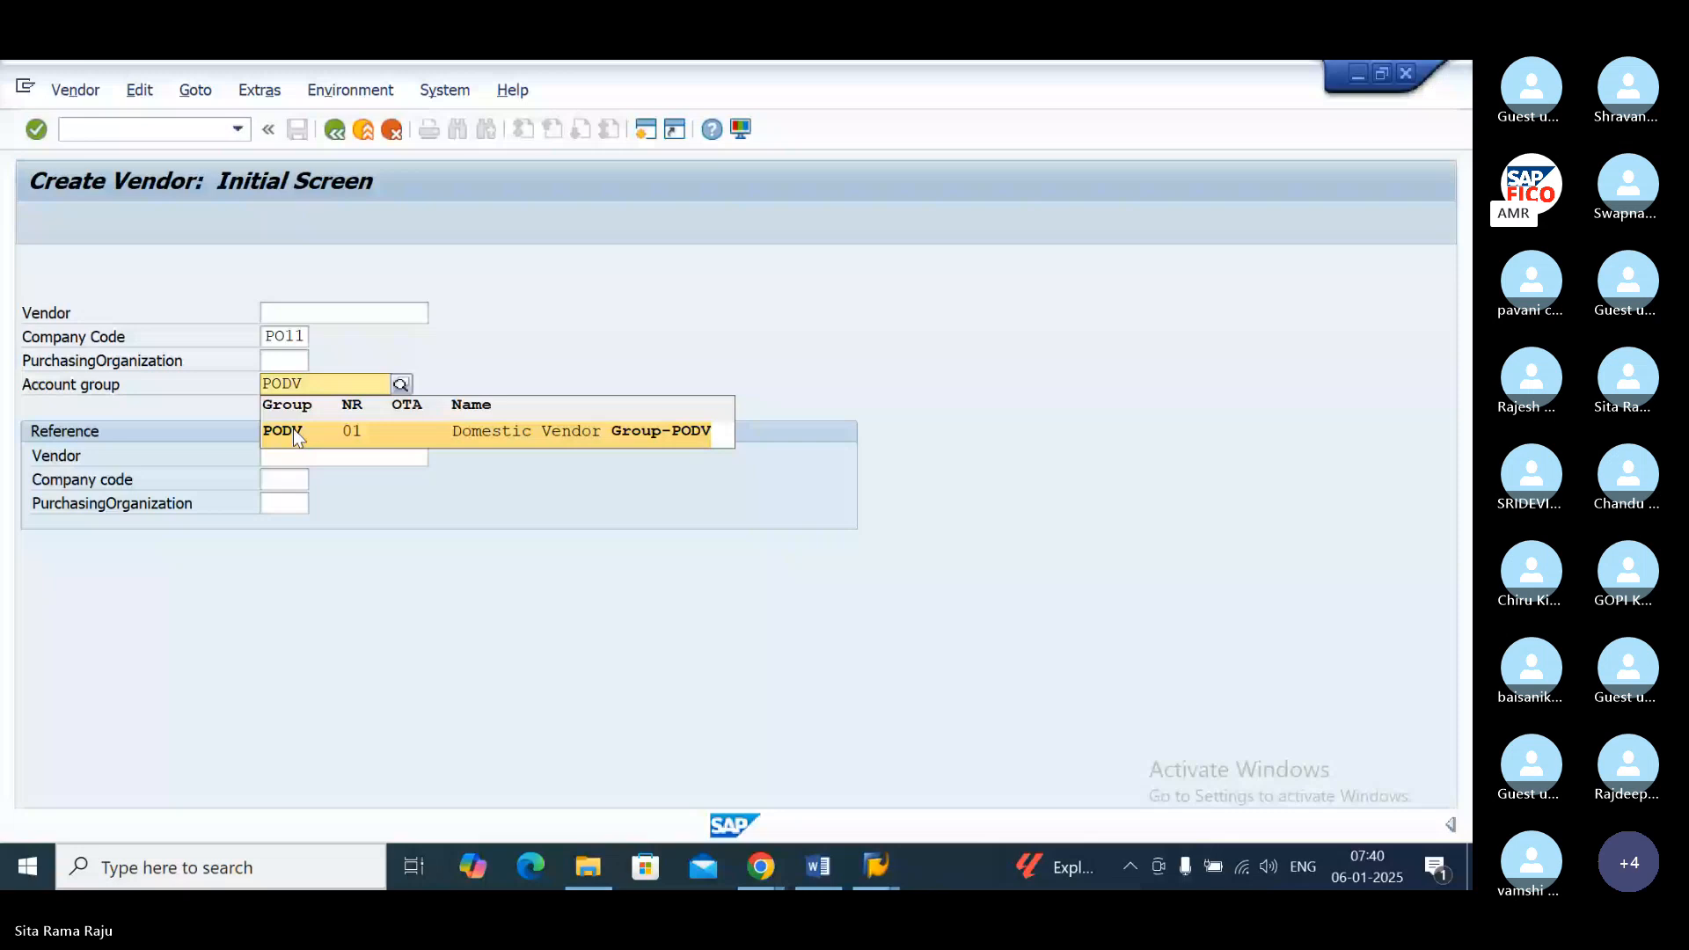
left_click(293, 429)
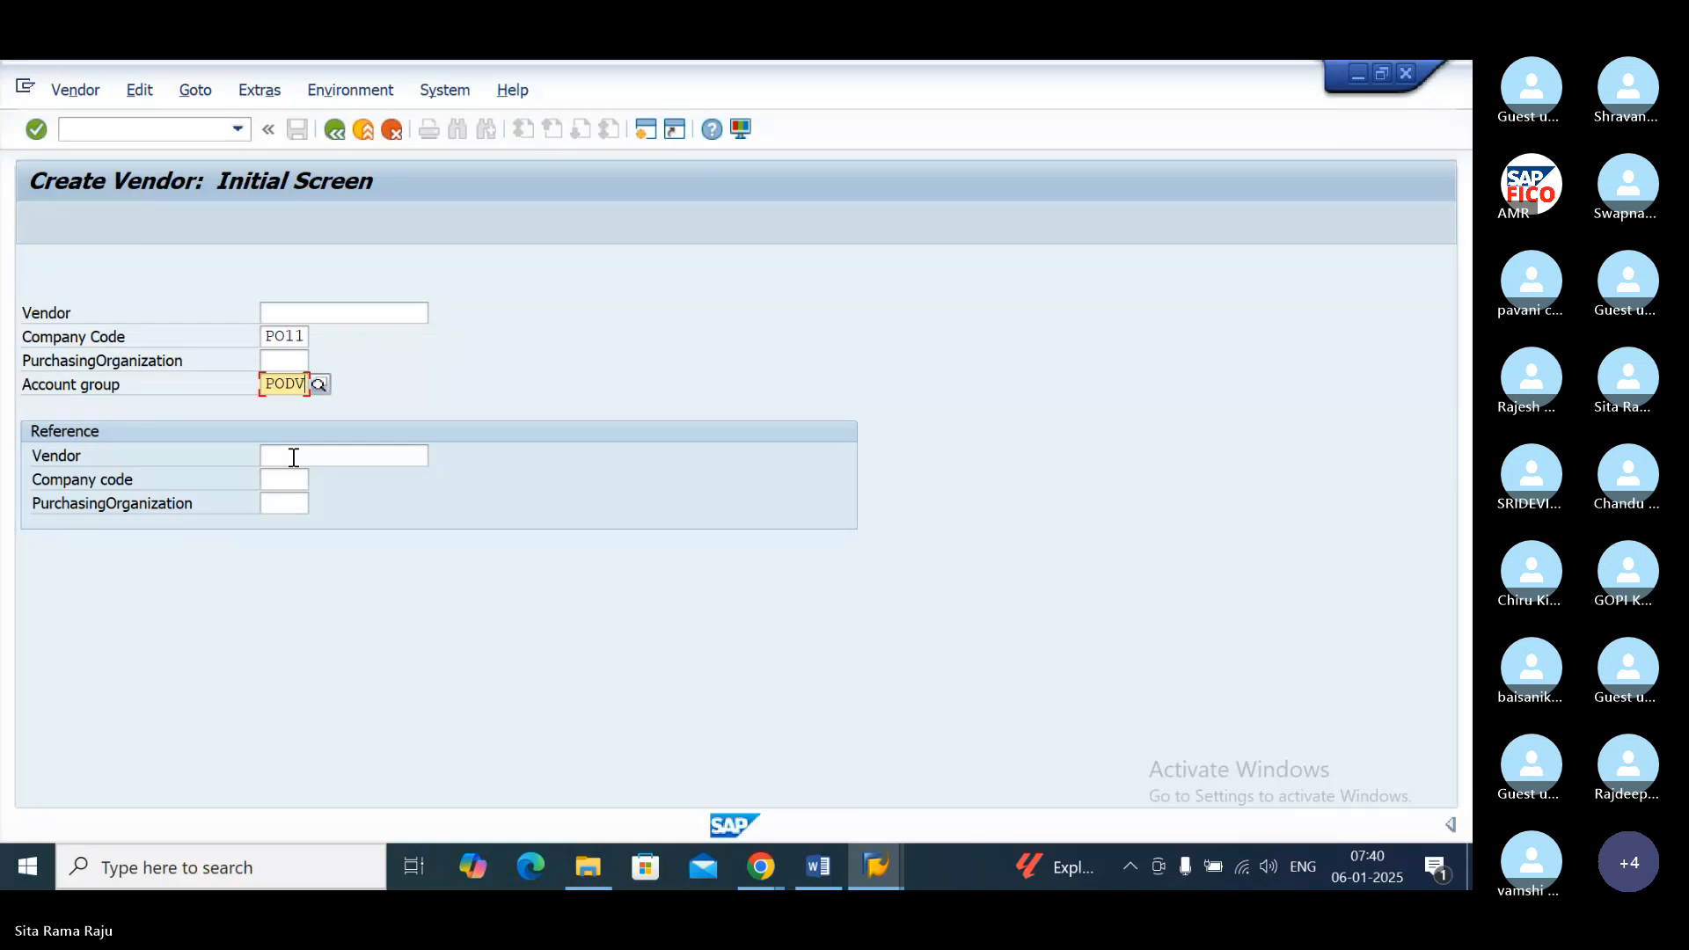
left_click(293, 458)
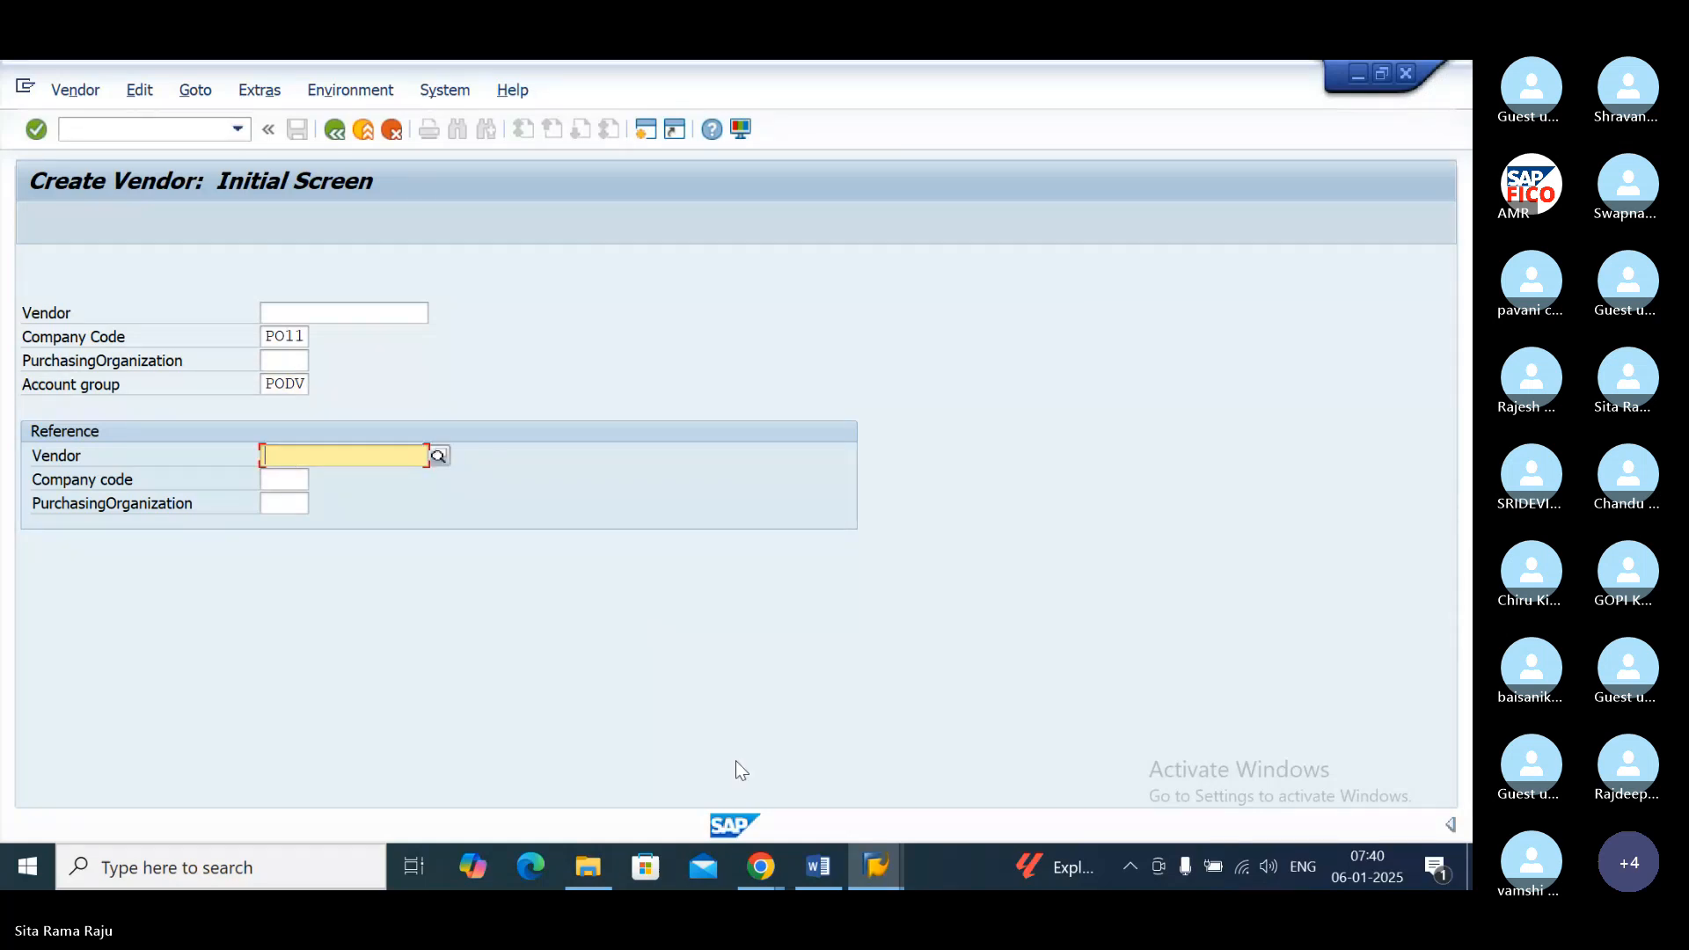
Step: Switch to the Skype call window in Chrome to check the meeting
left_click(762, 871)
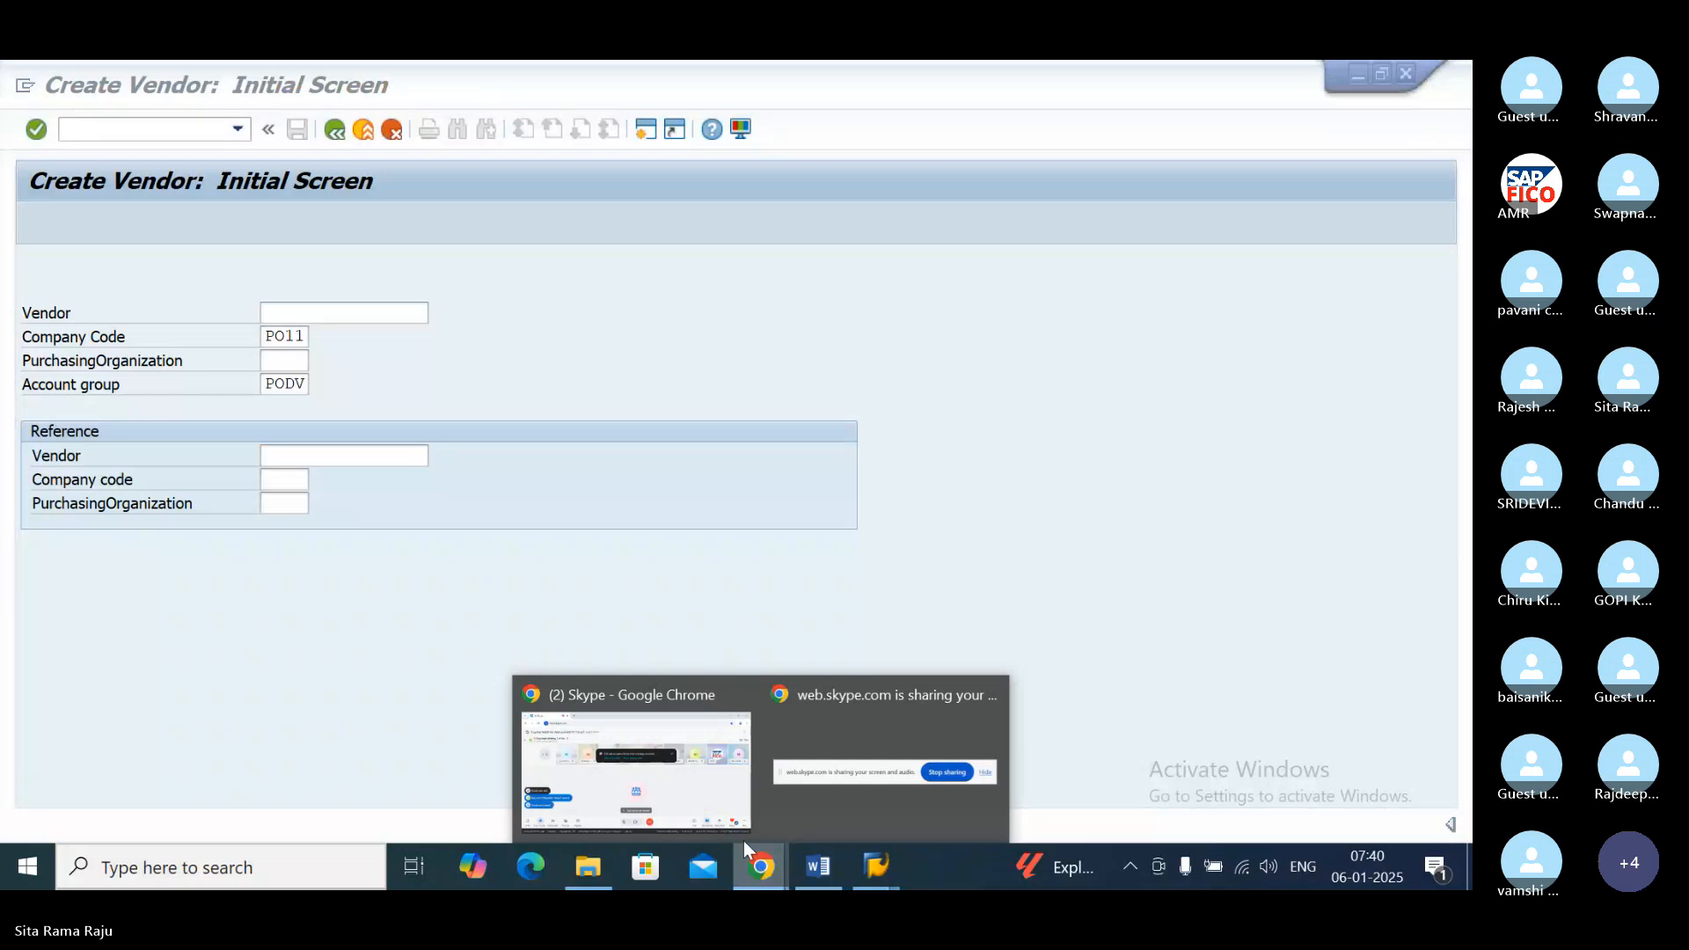
mouse_move(667, 688)
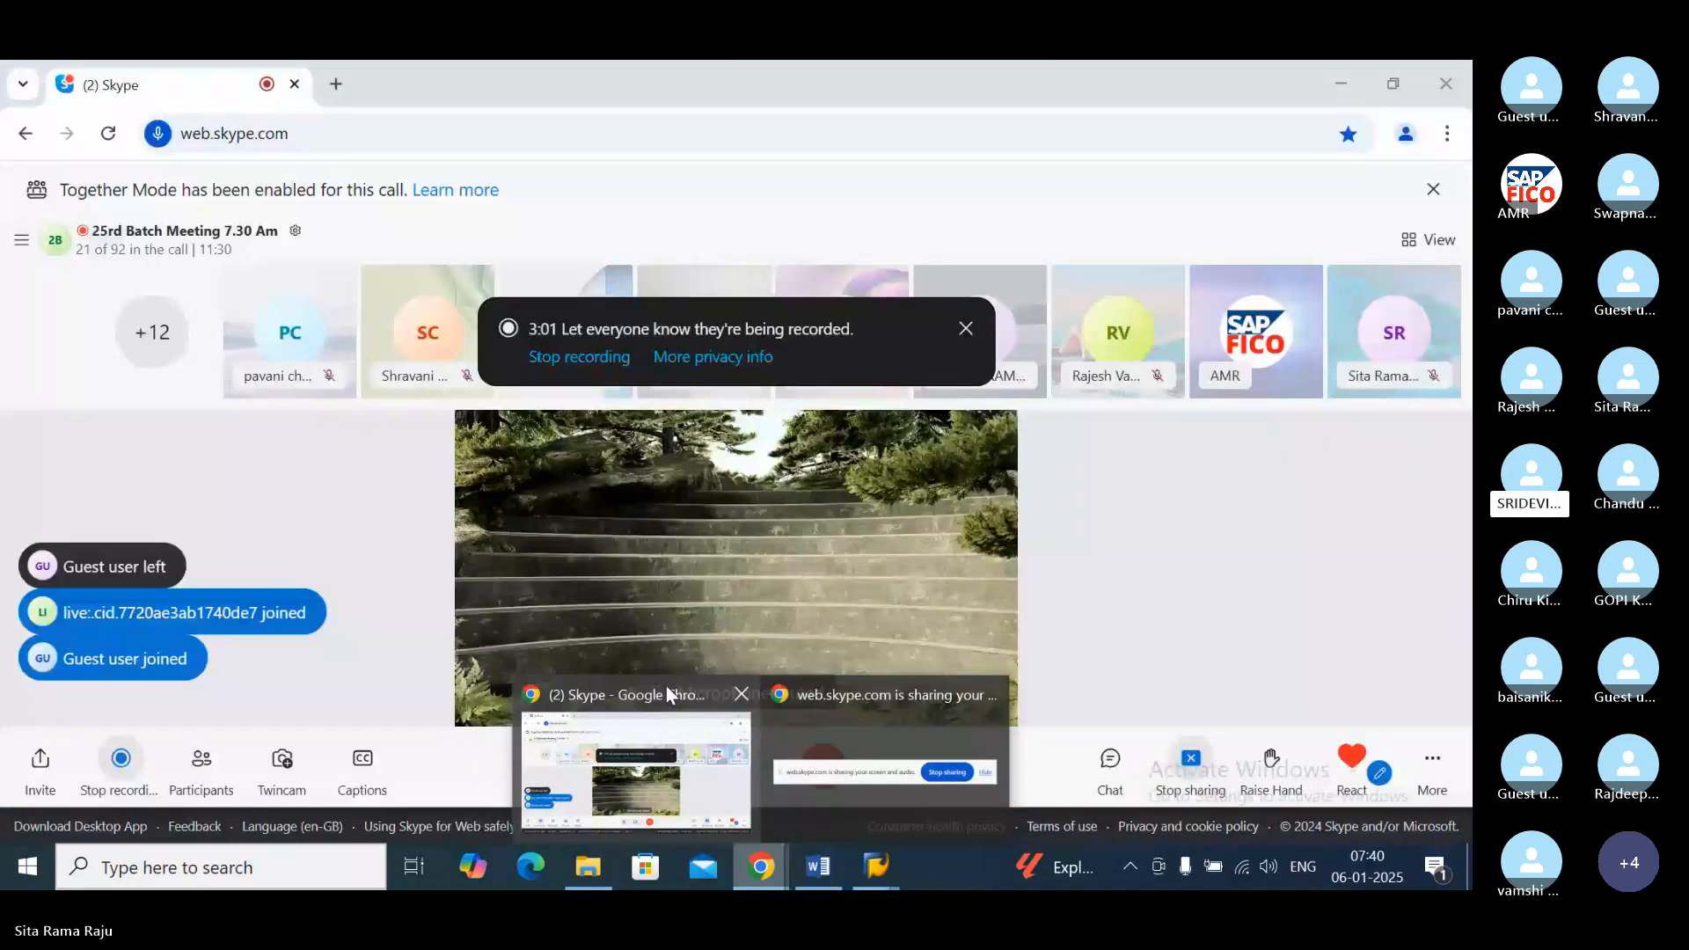
left_click(667, 684)
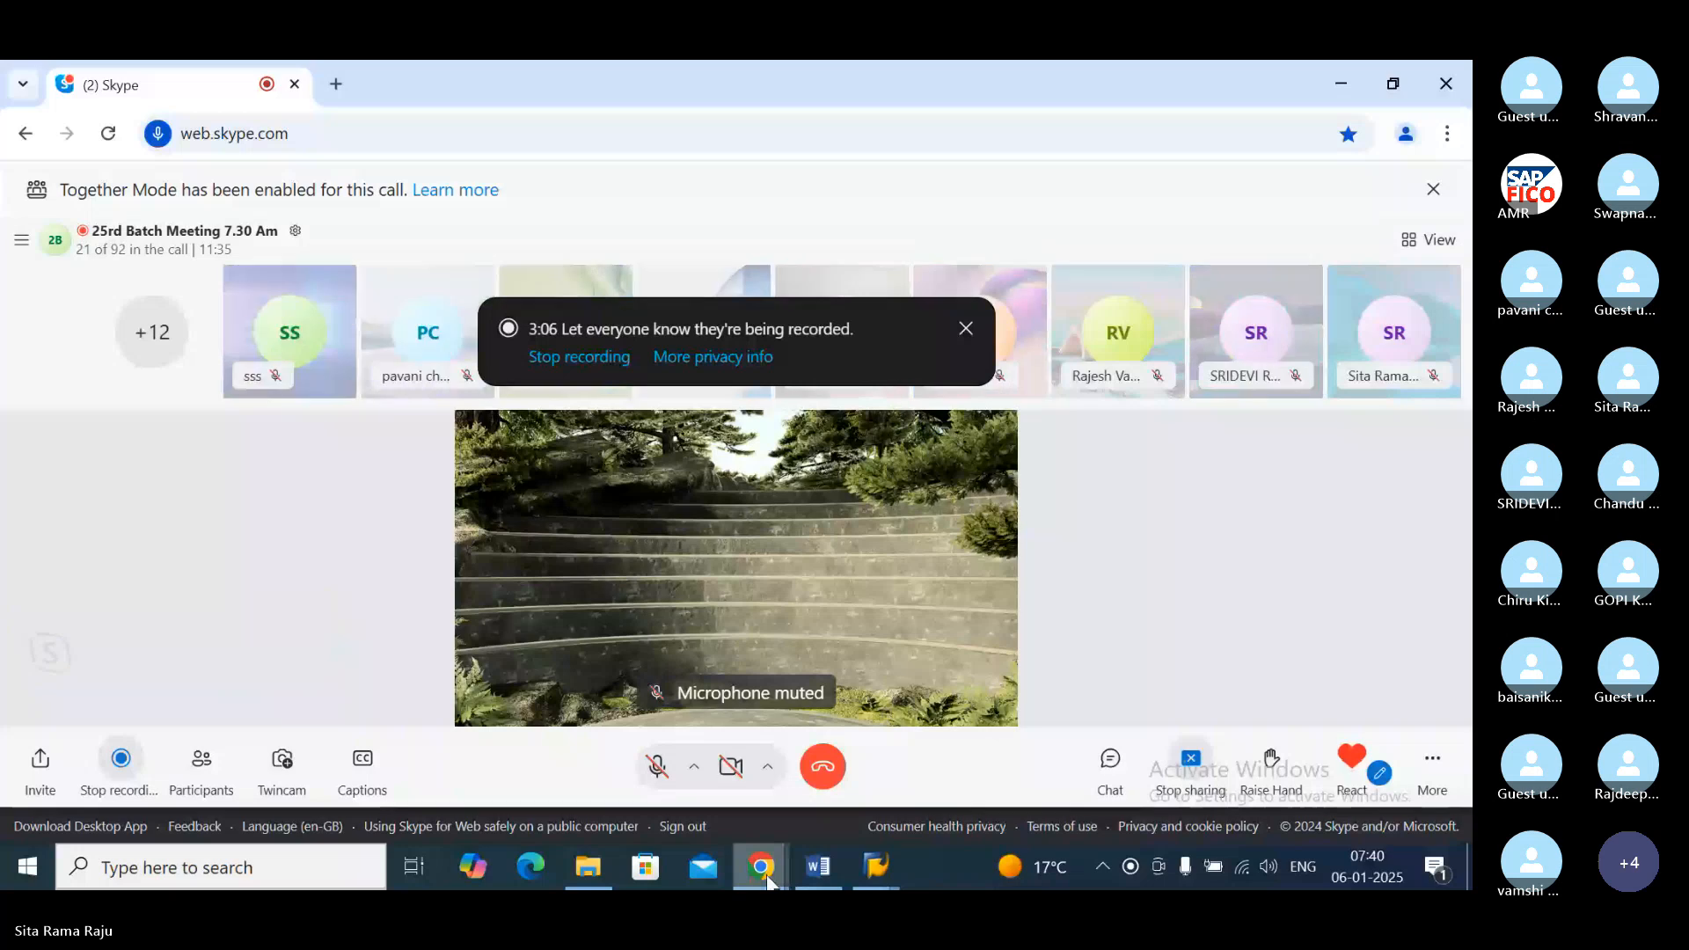
mouse_move(767, 880)
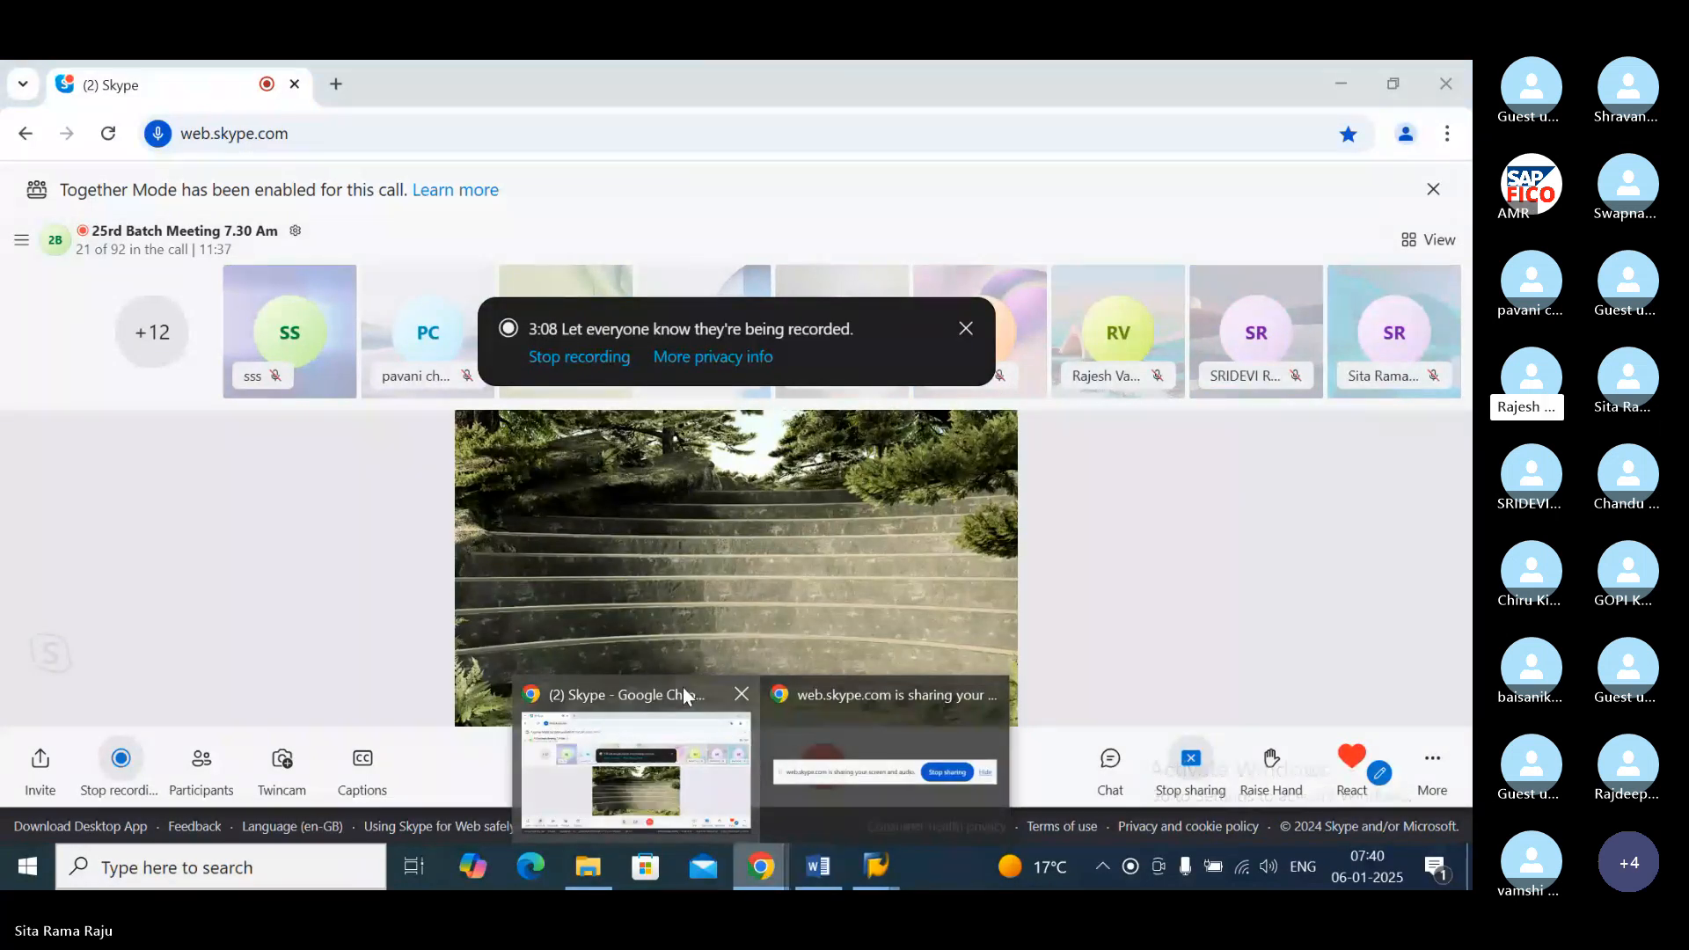
left_click(683, 688)
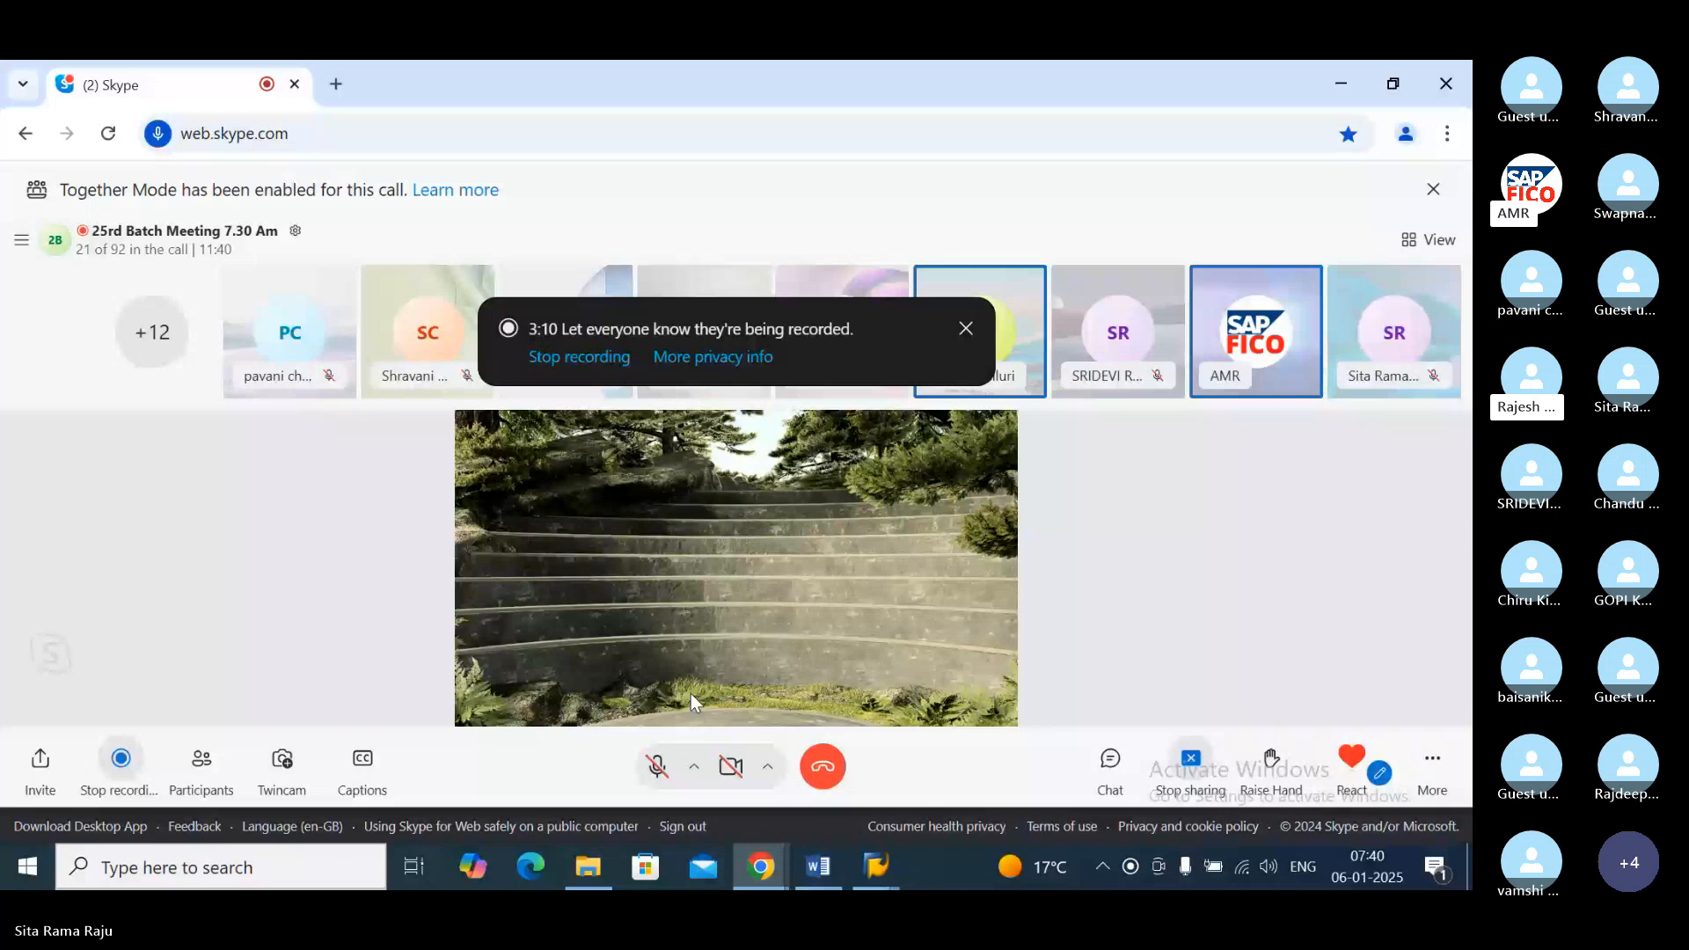
Step: Switch back to SAP and continue from the Create Vendor initial screen to the vendor's Address data
mouse_move(880, 863)
left_click(896, 696)
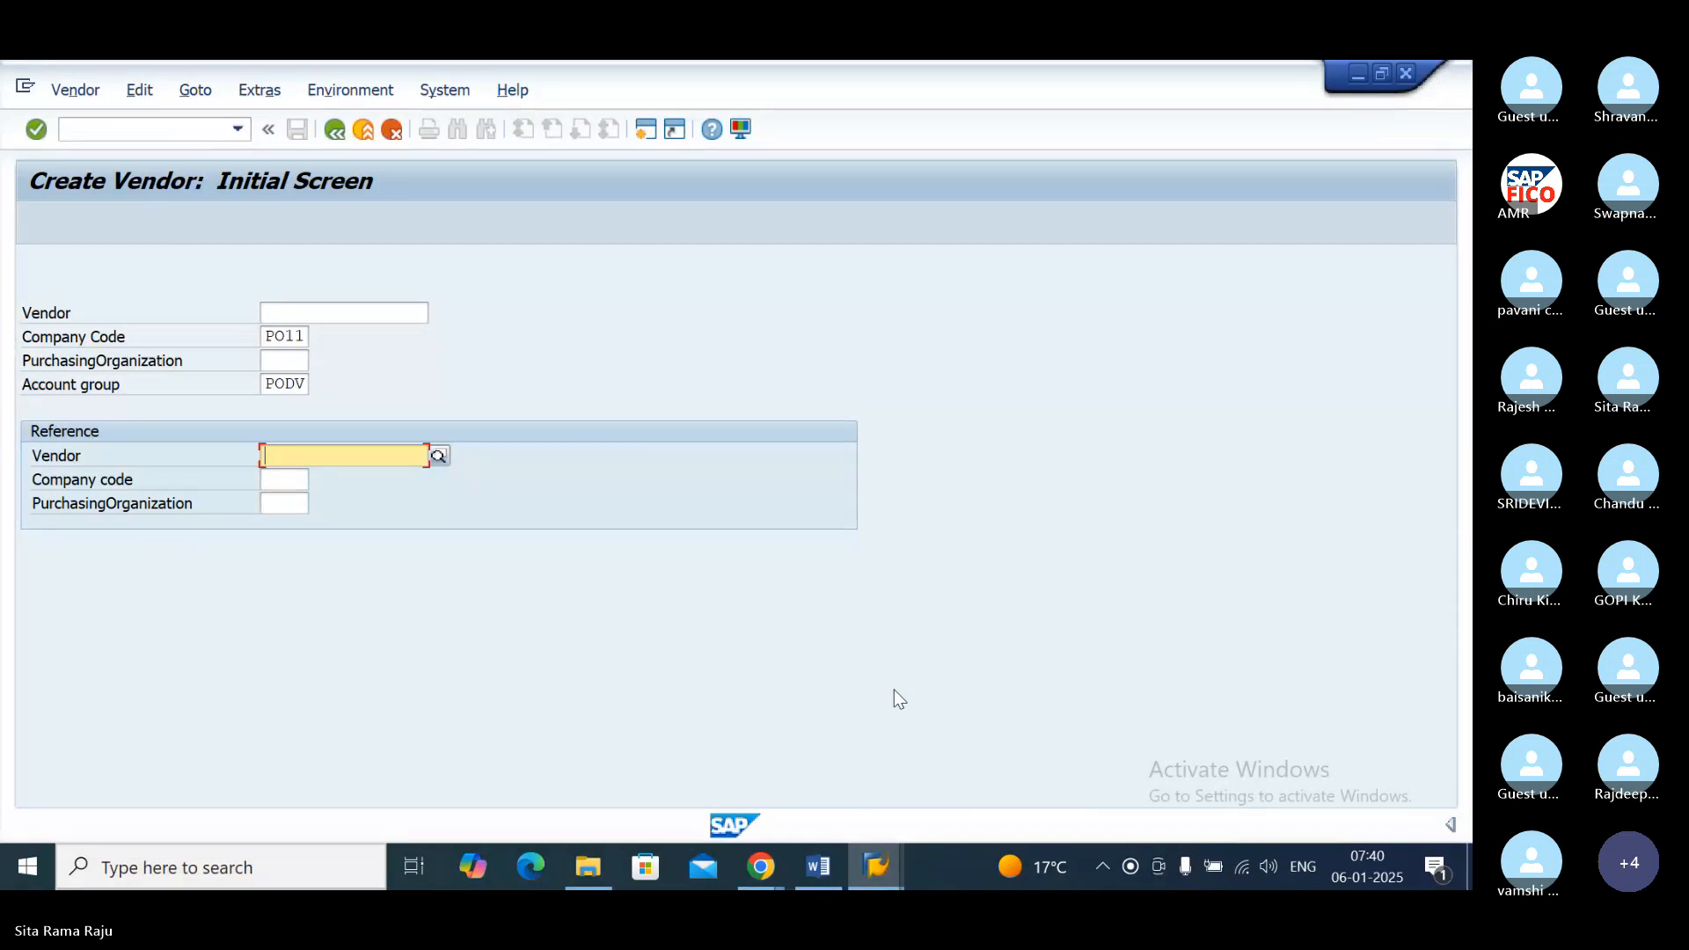
key("Return")
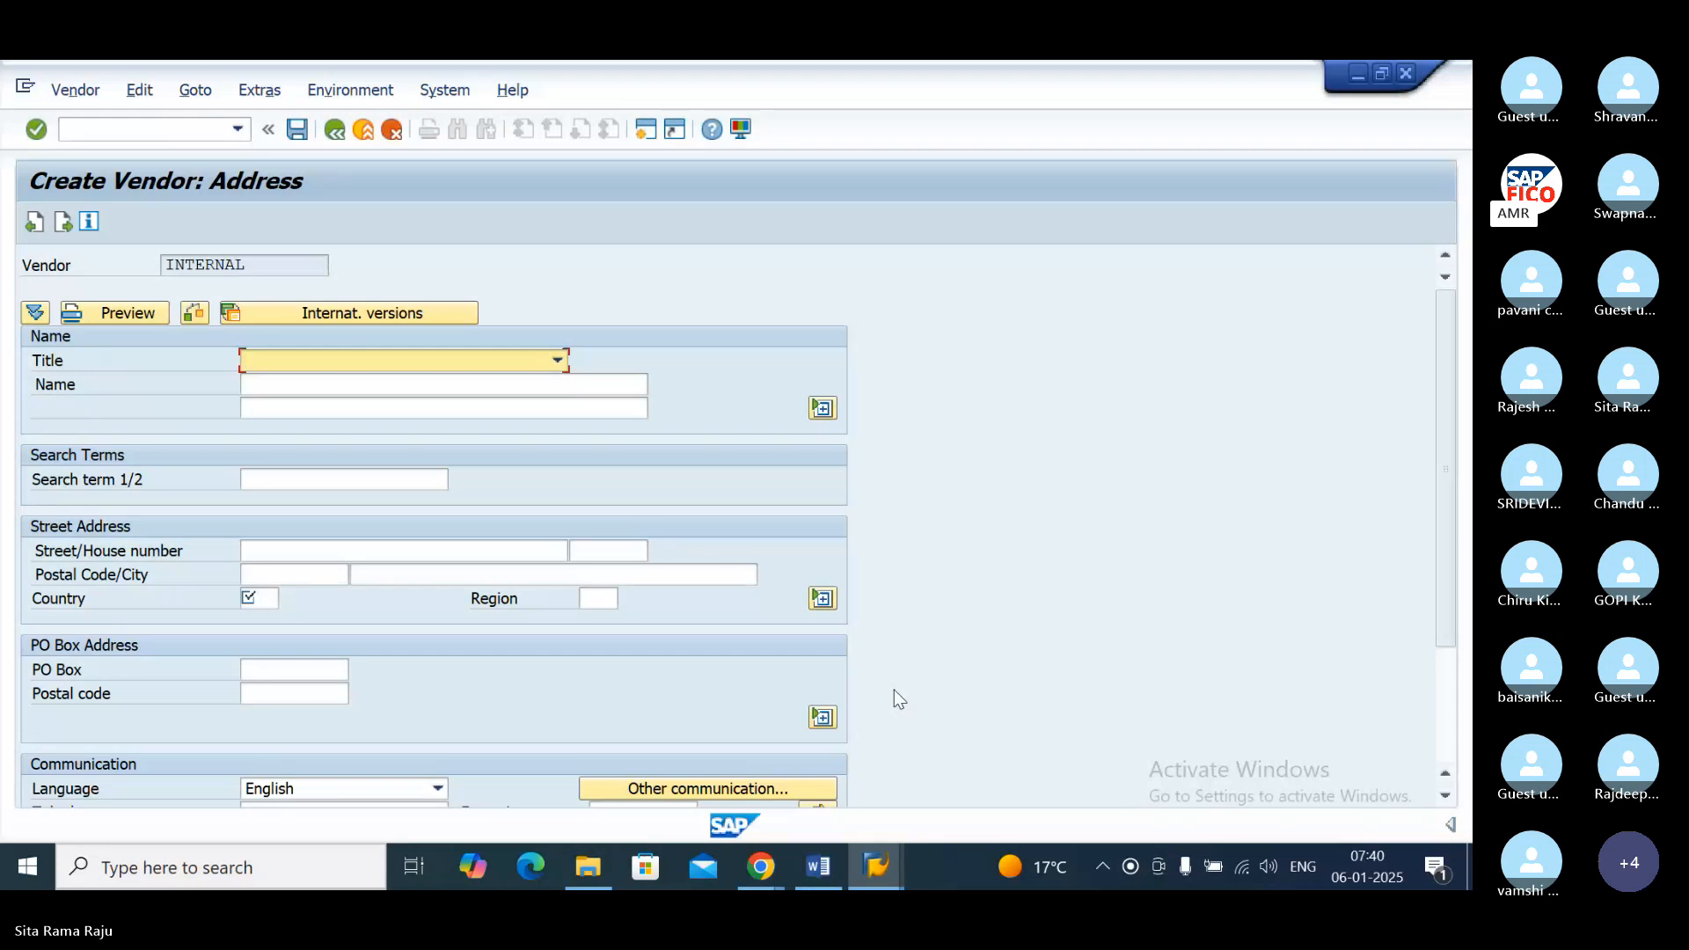
Step: Set the vendor's title to Company and enter AMR TECHNOLOGIES as its name
left_click(559, 362)
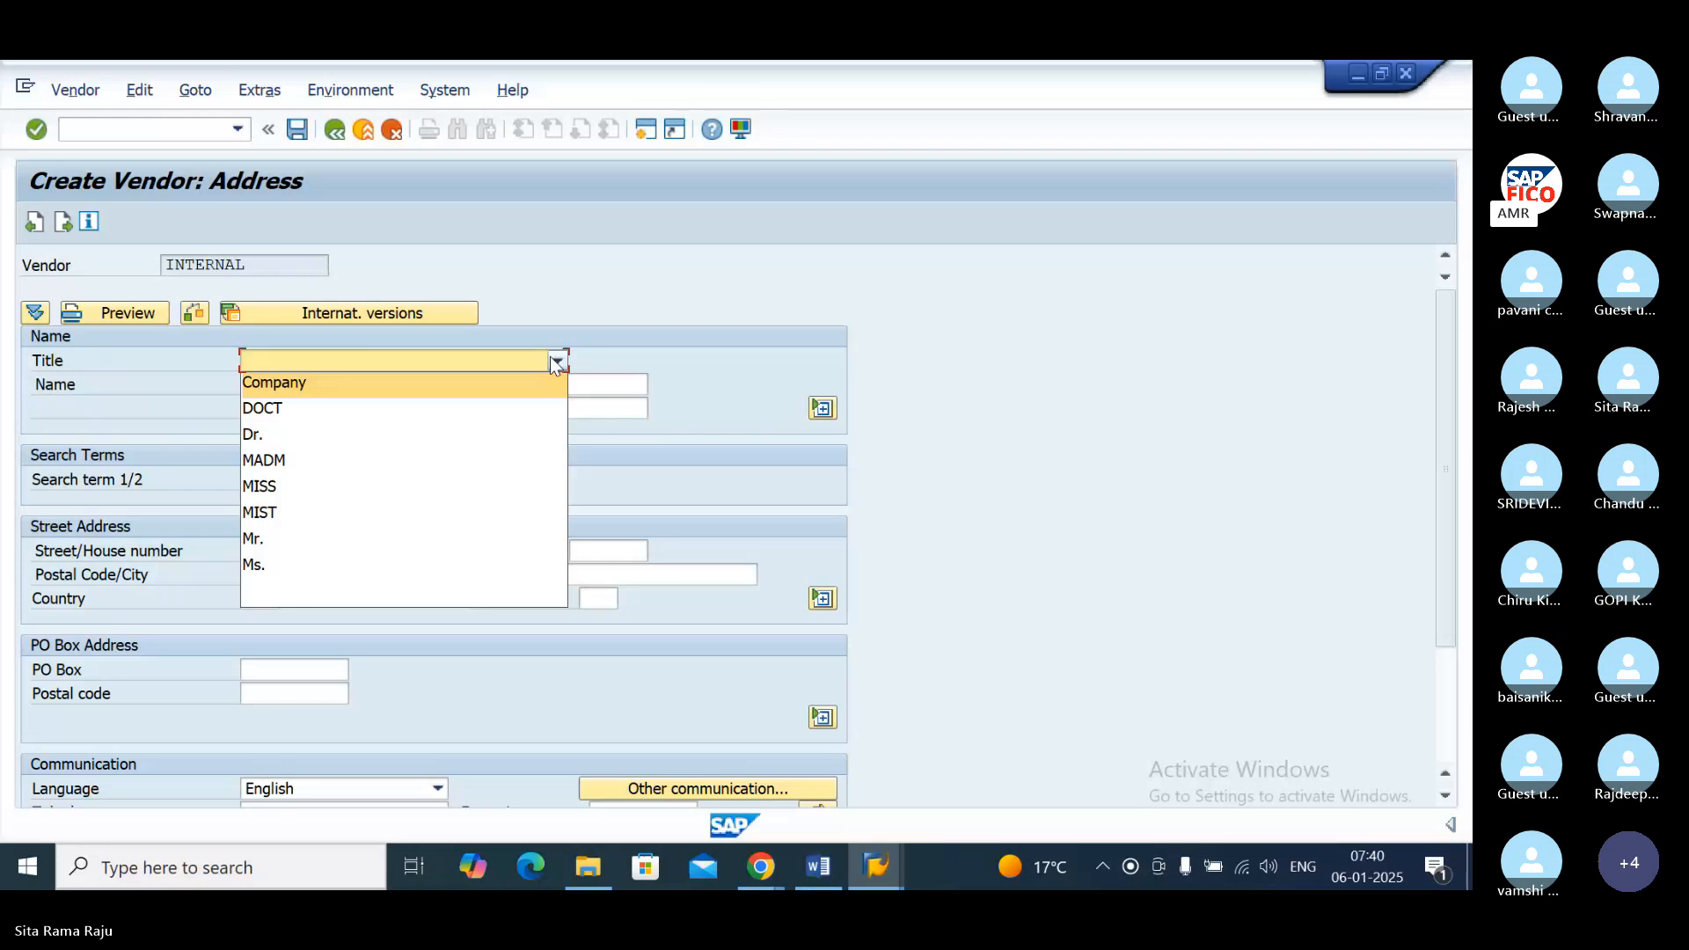
left_click(502, 383)
left_click(501, 384)
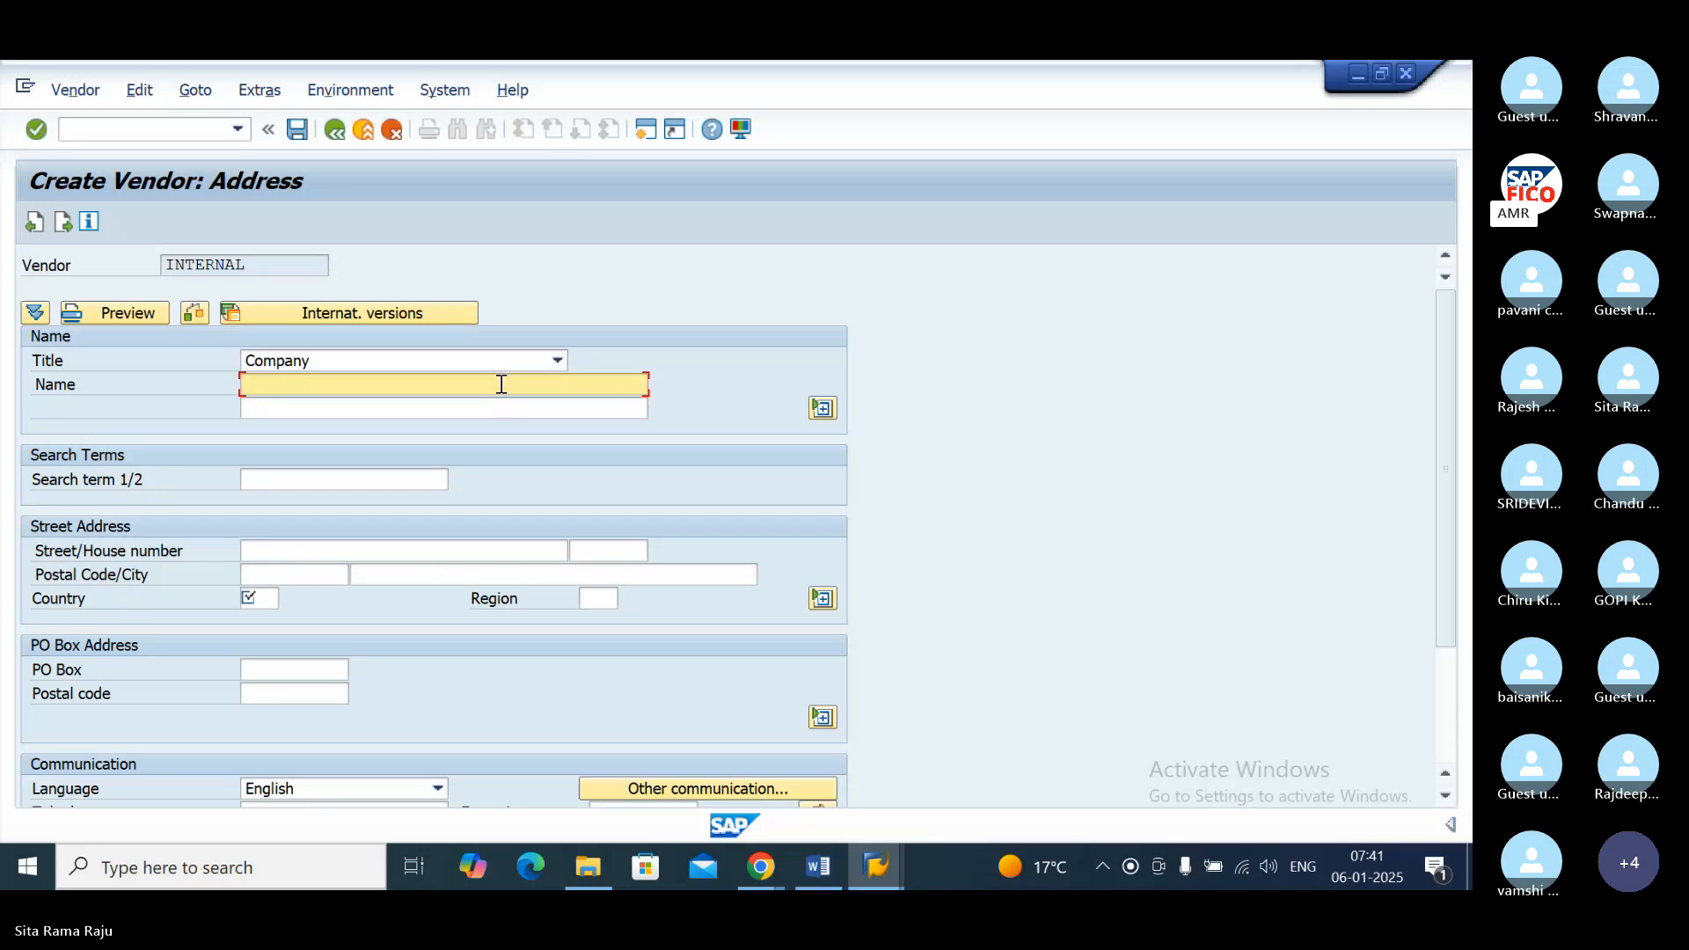
type("AMR TEC")
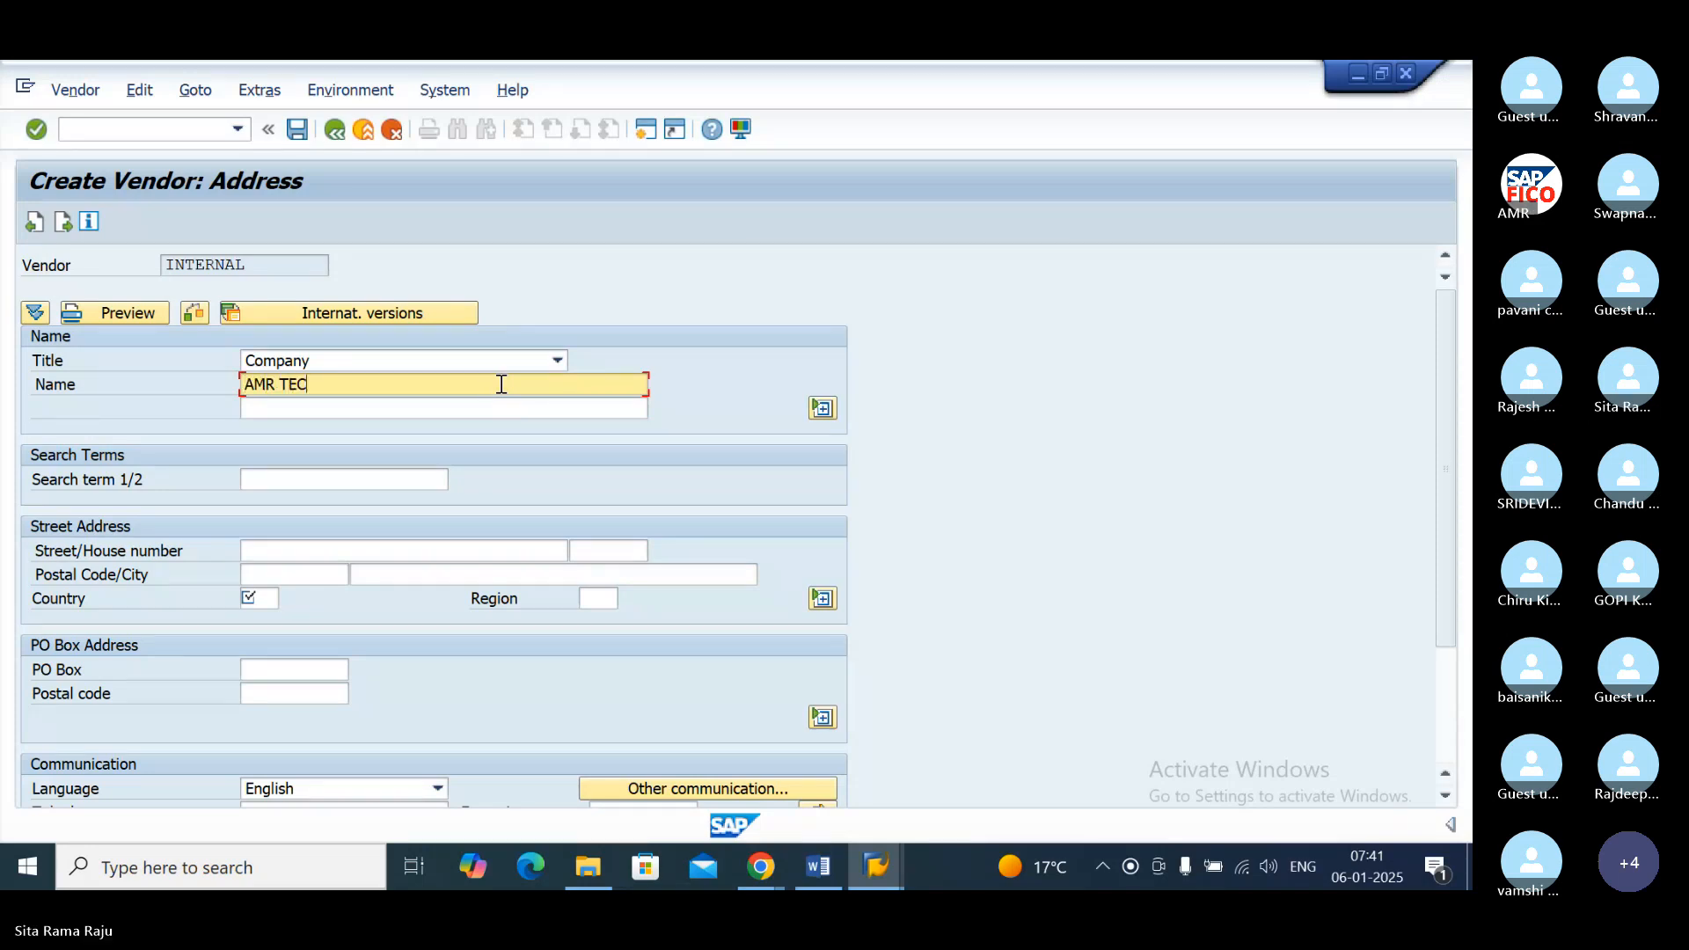
type("HNOLOGIES")
key("Tab")
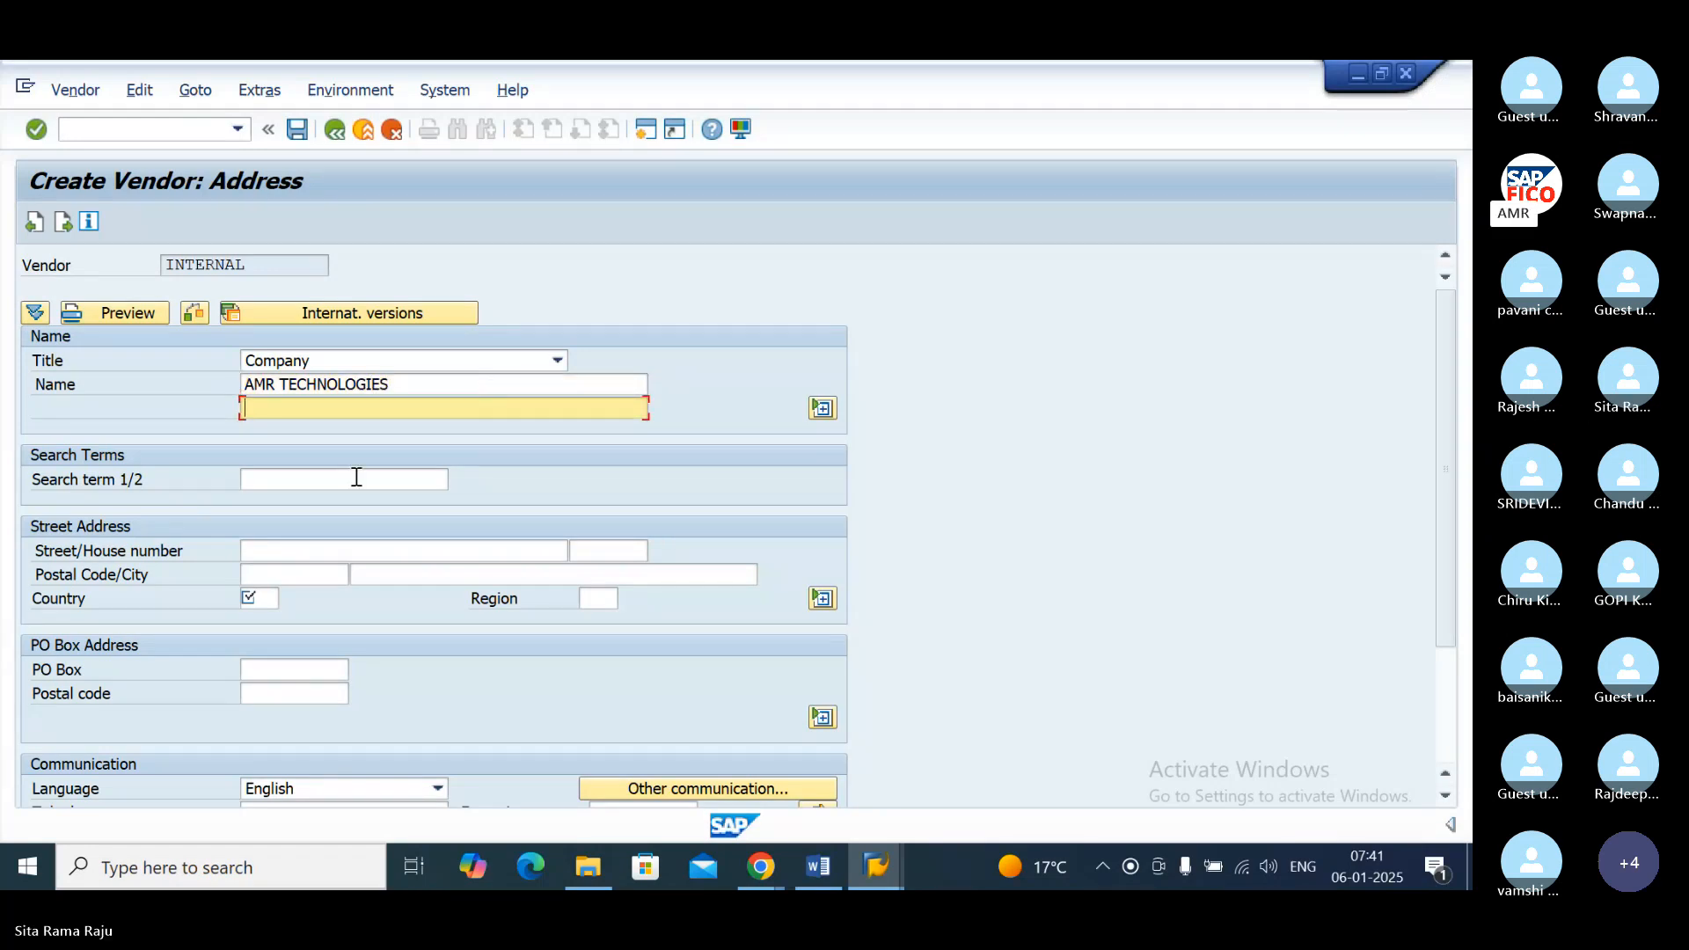
Step: Enter the vendor's street name and house number in the street address
left_click(274, 550)
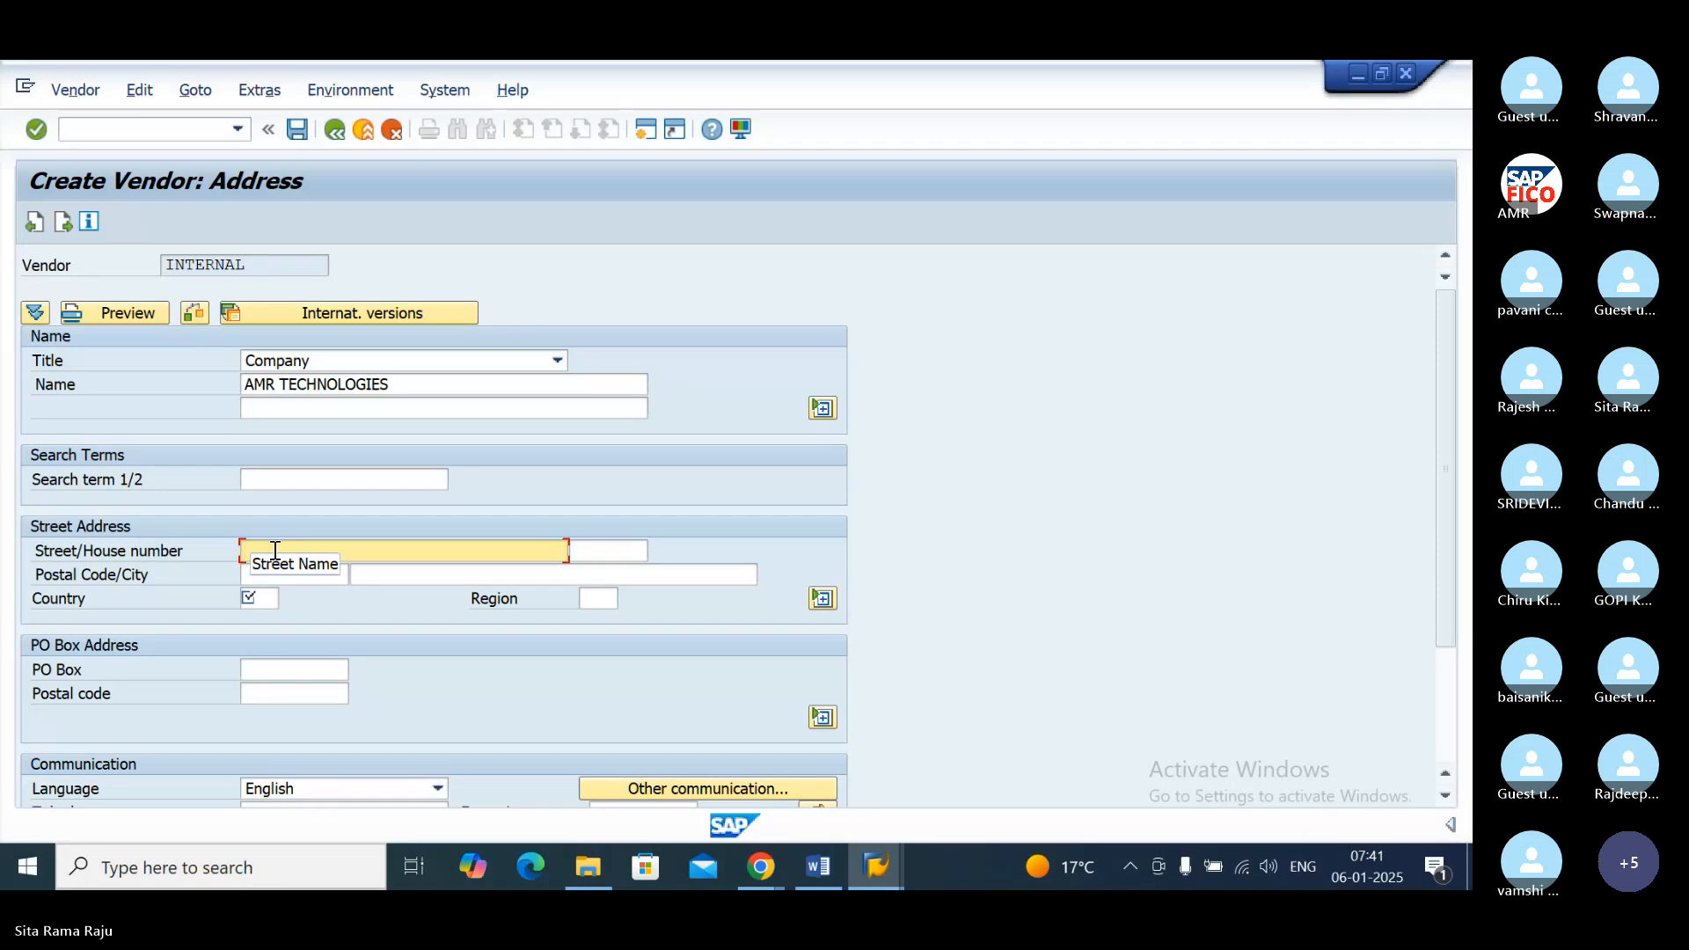
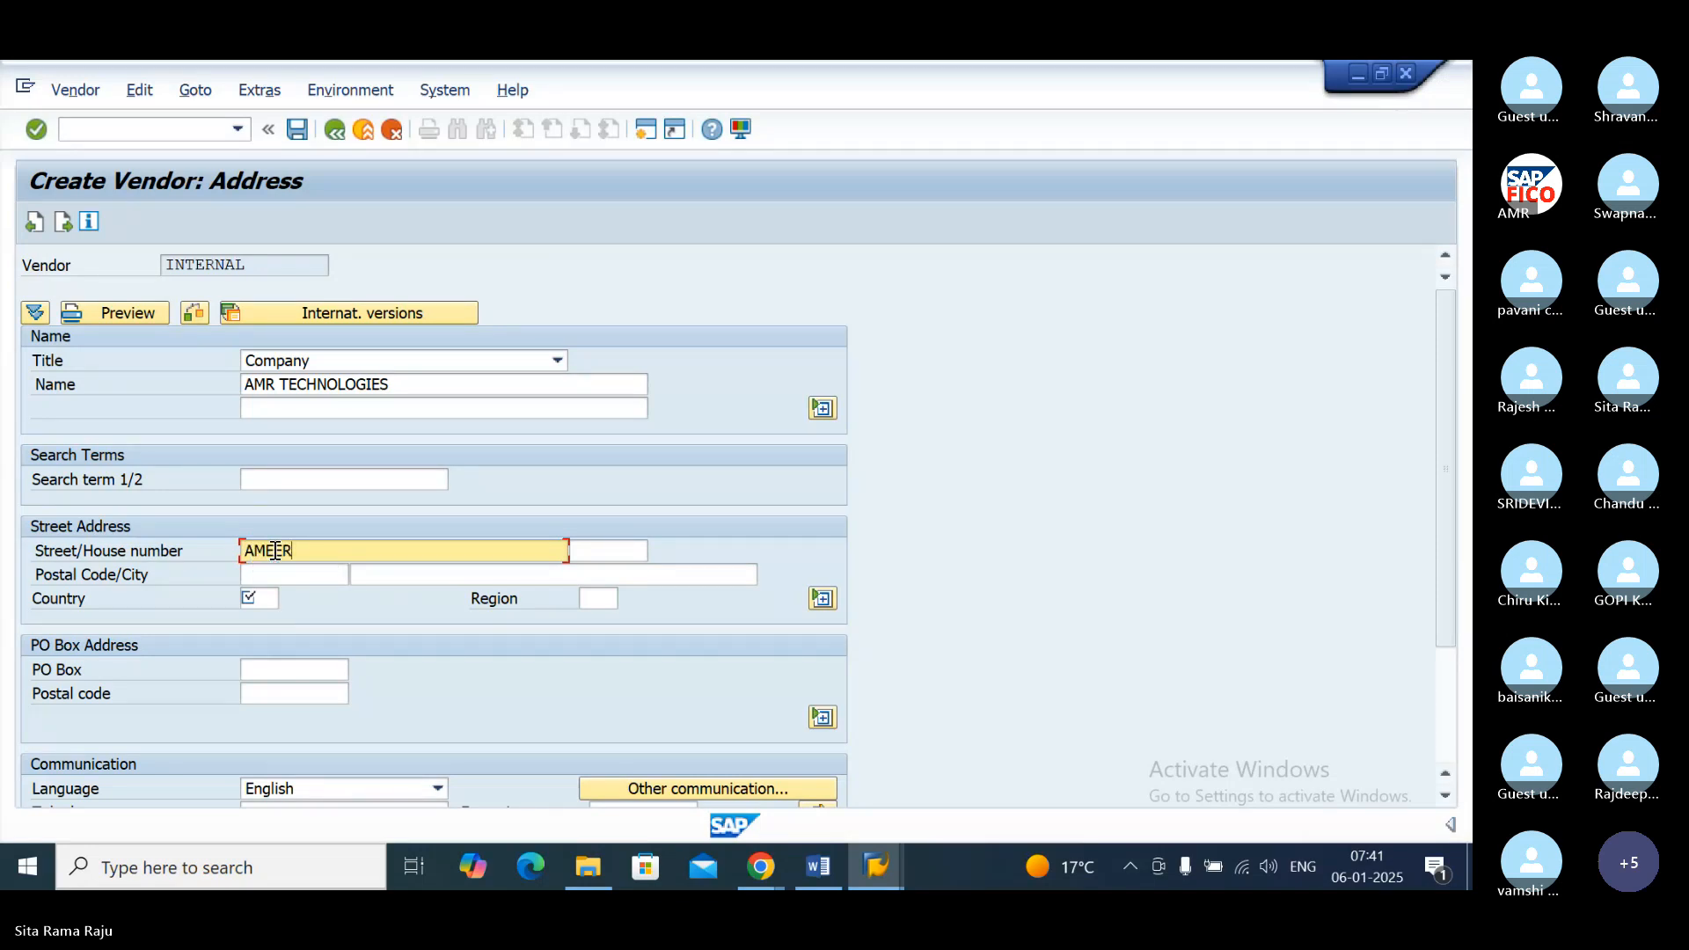
key("Tab")
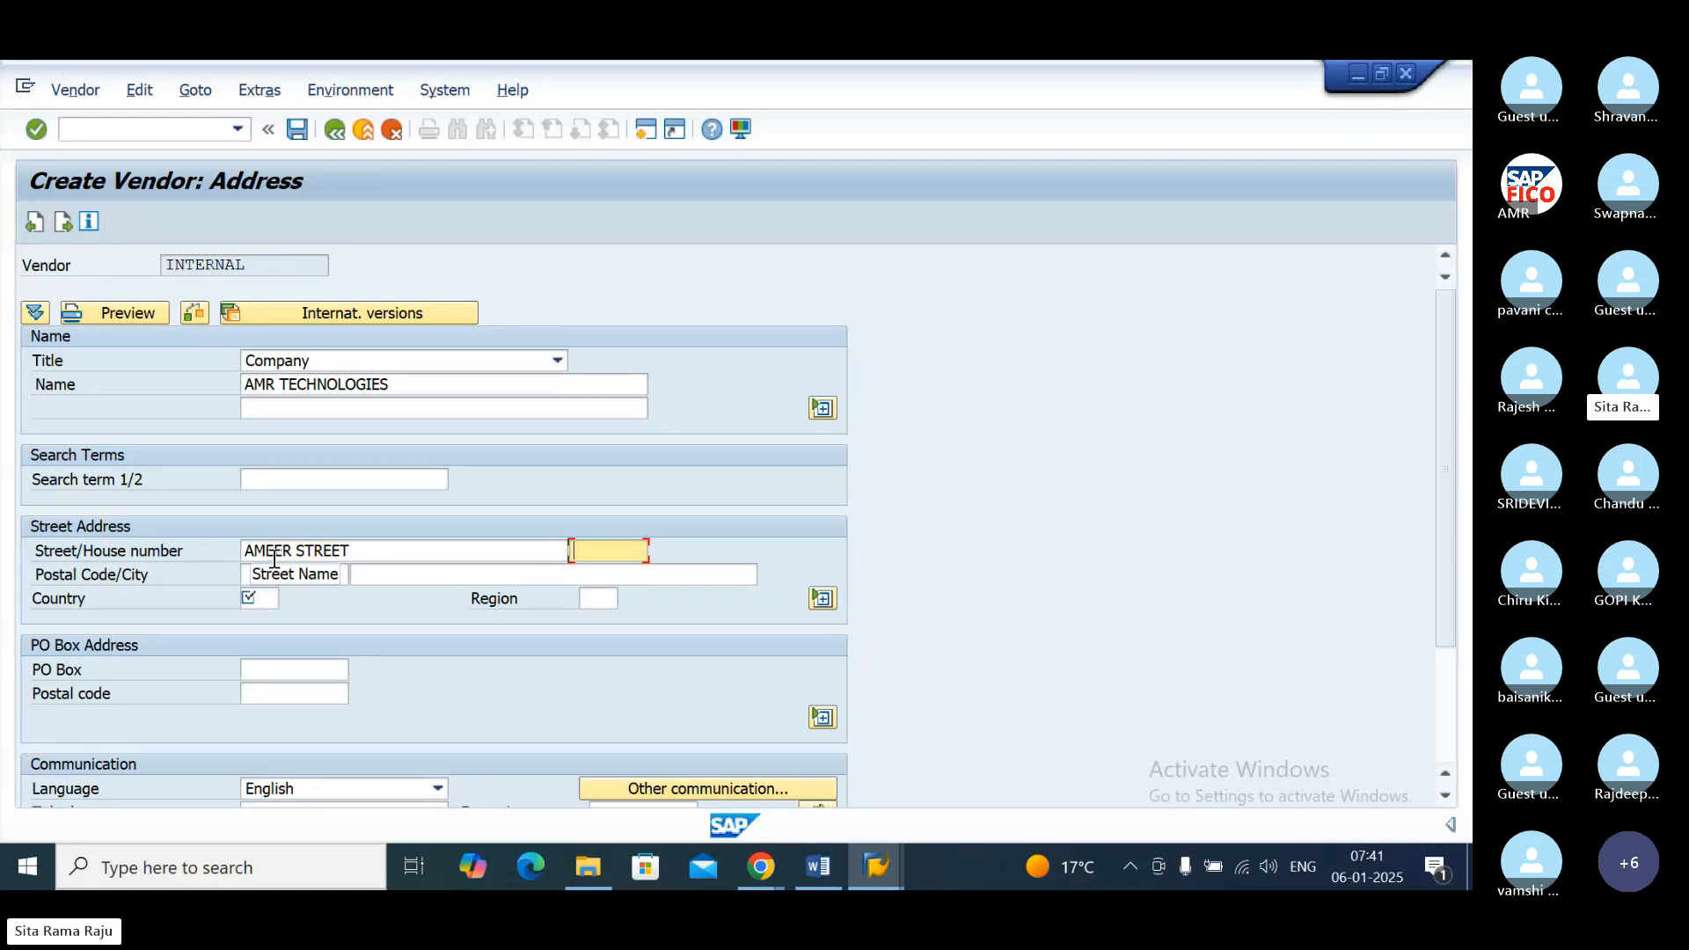
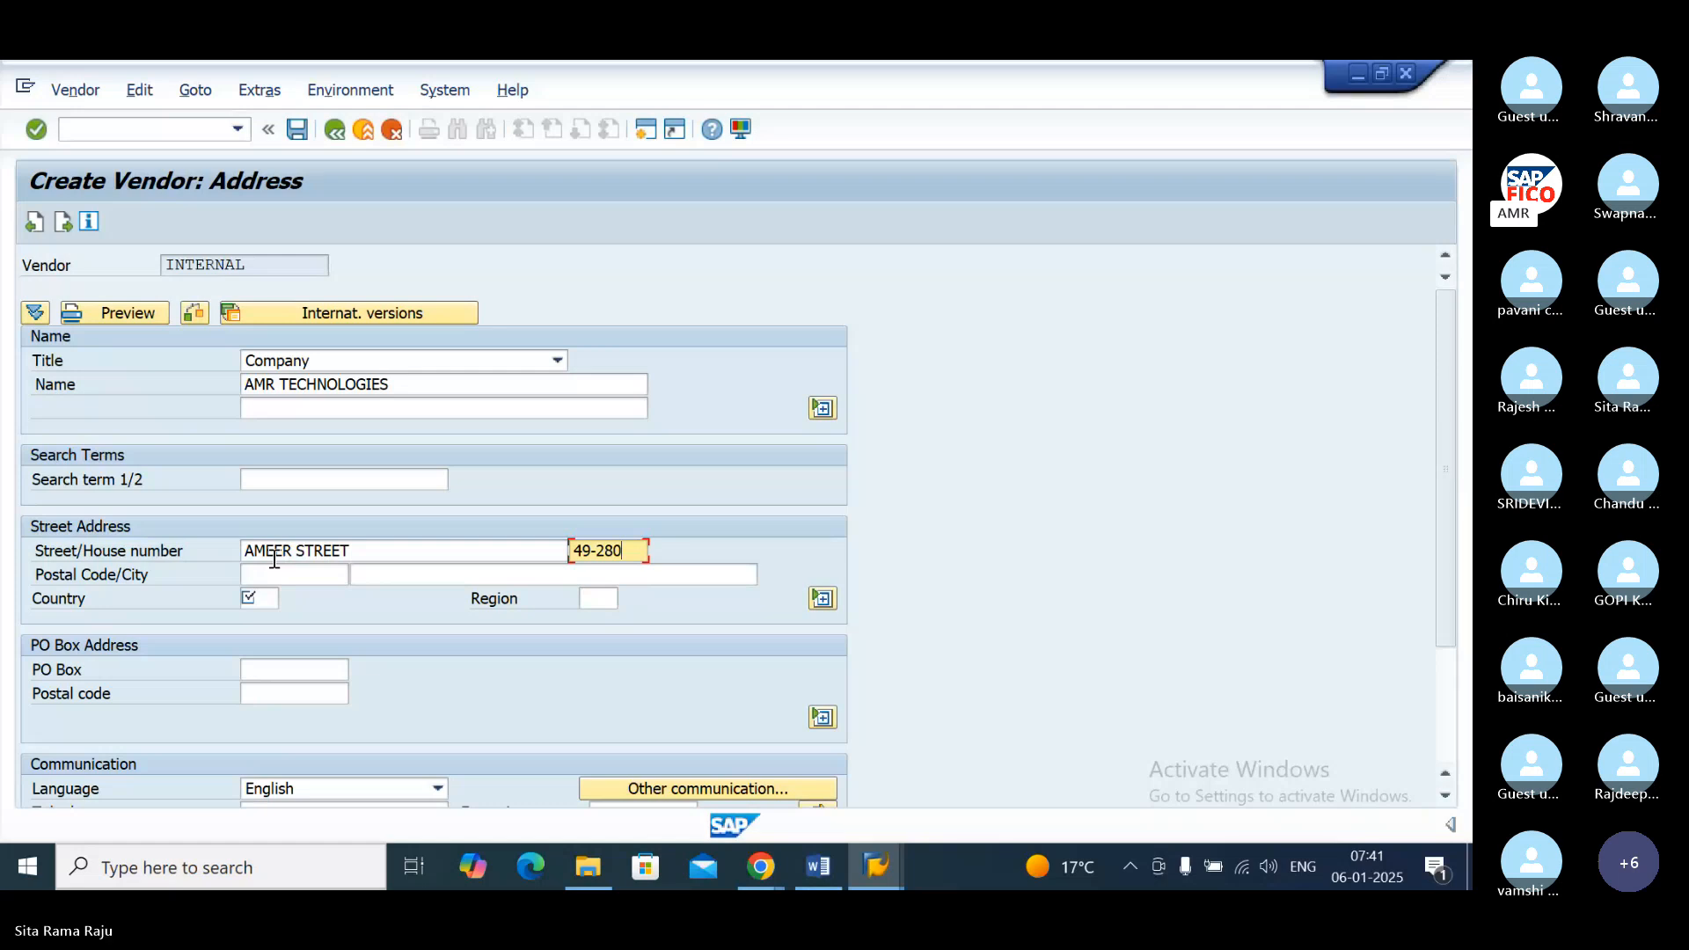
key("Tab")
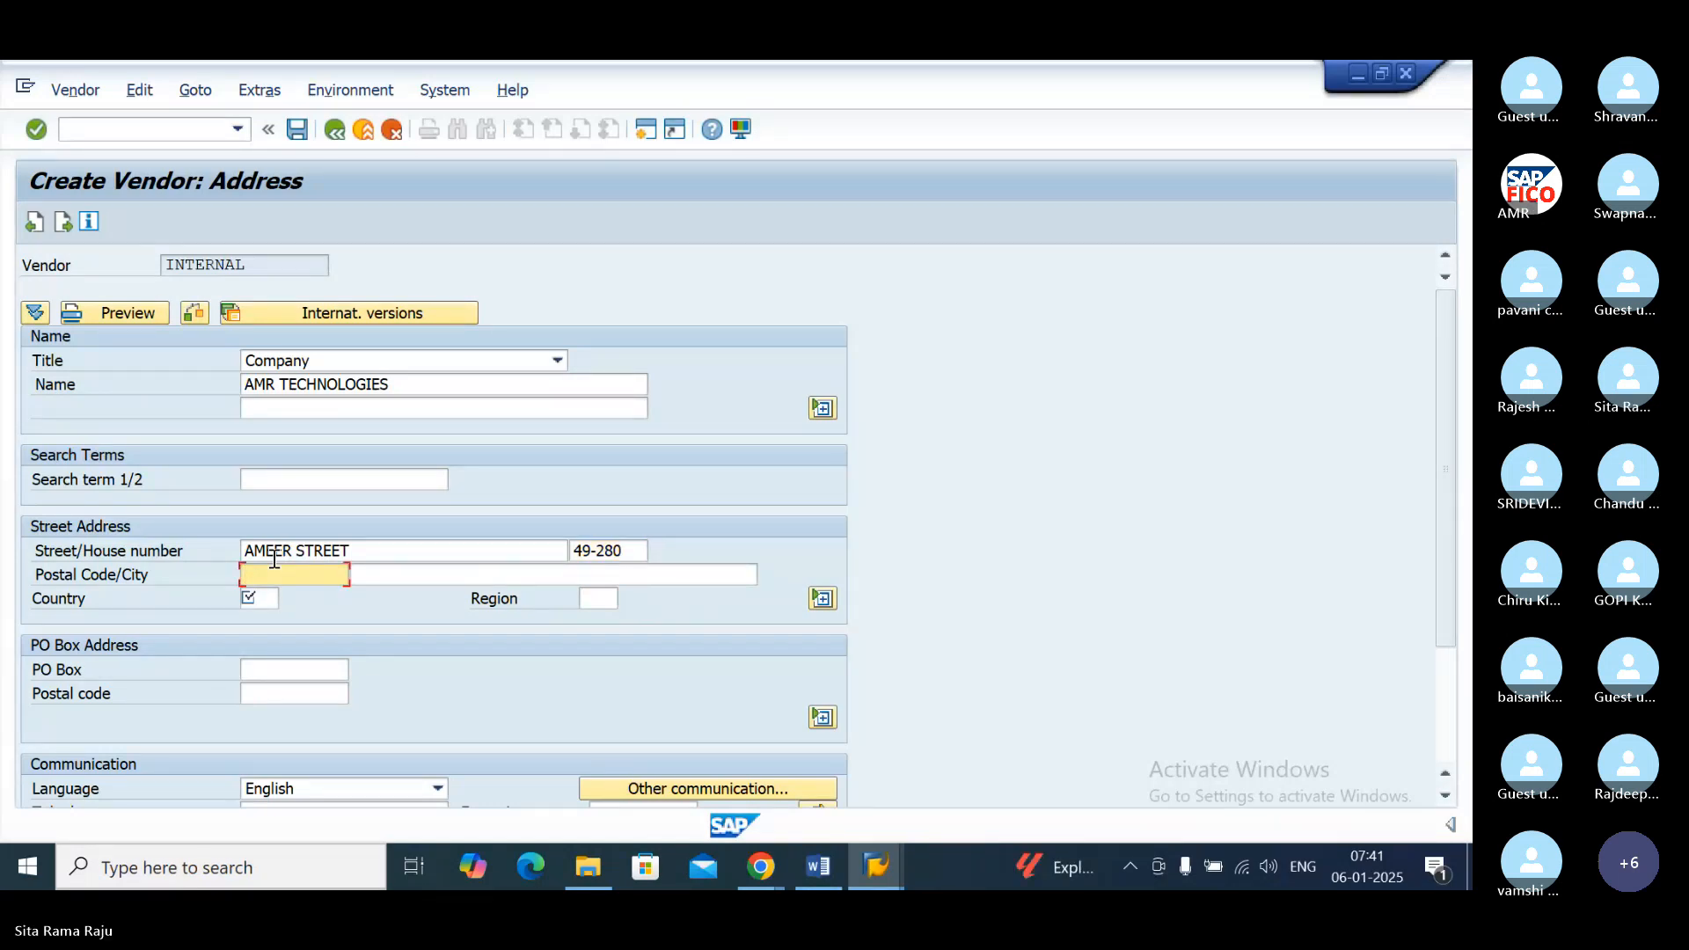
Step: Fill in the vendor's postal code and city, and set the country to IN
type("534007")
key("Tab")
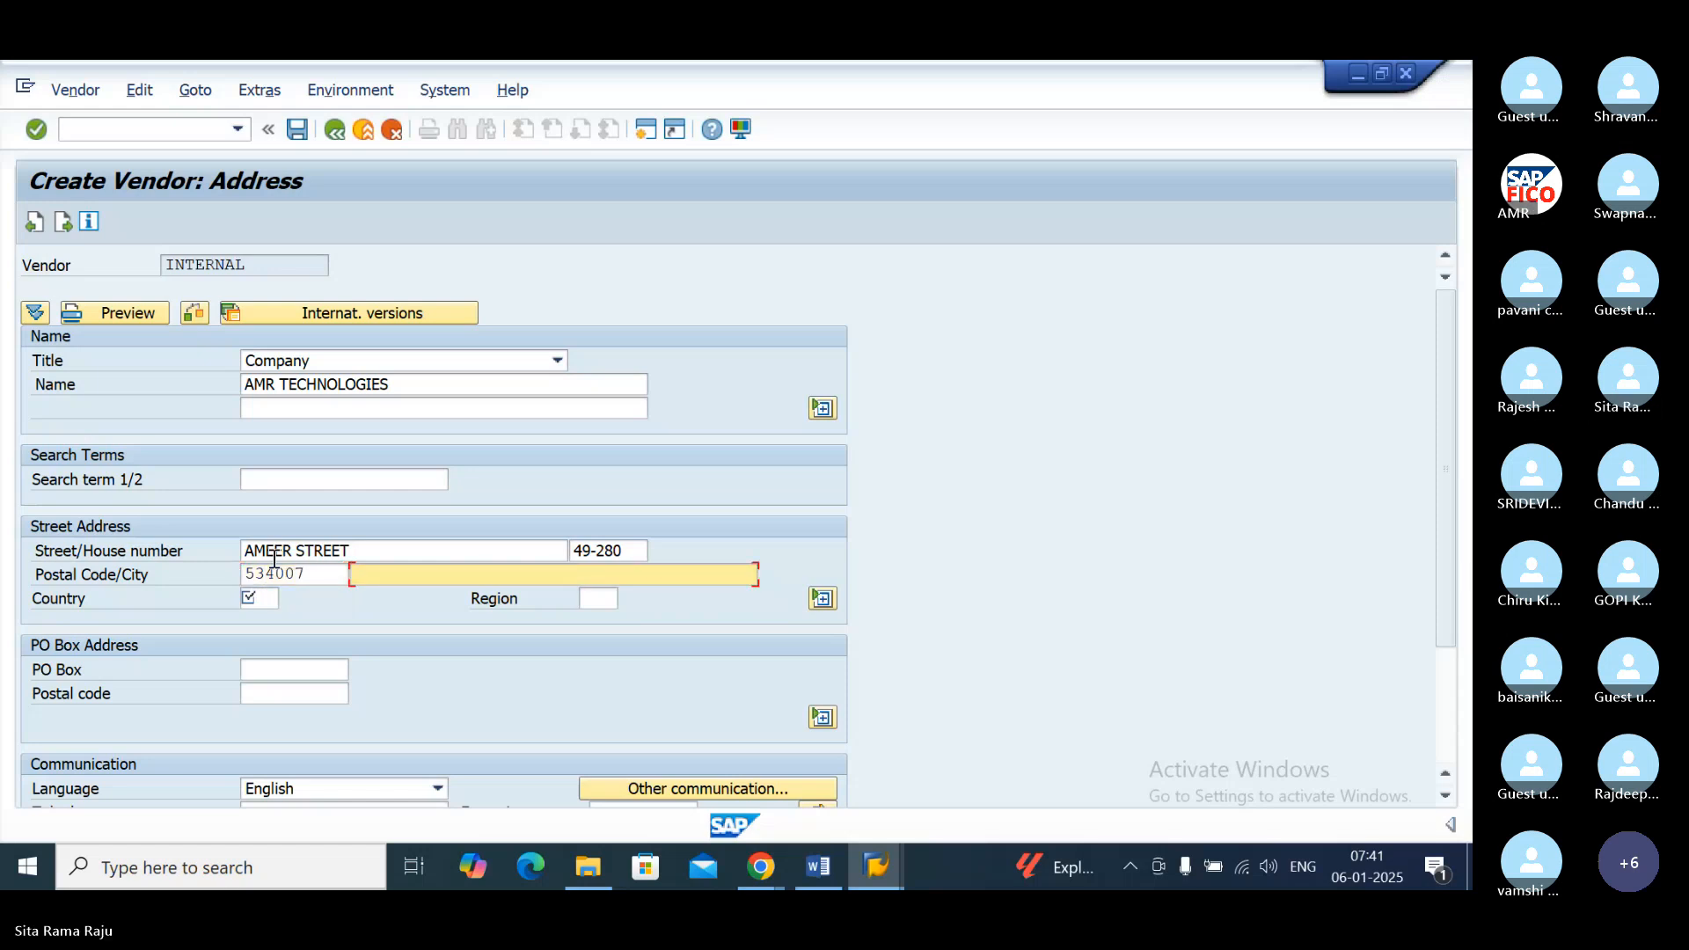
type("HYD")
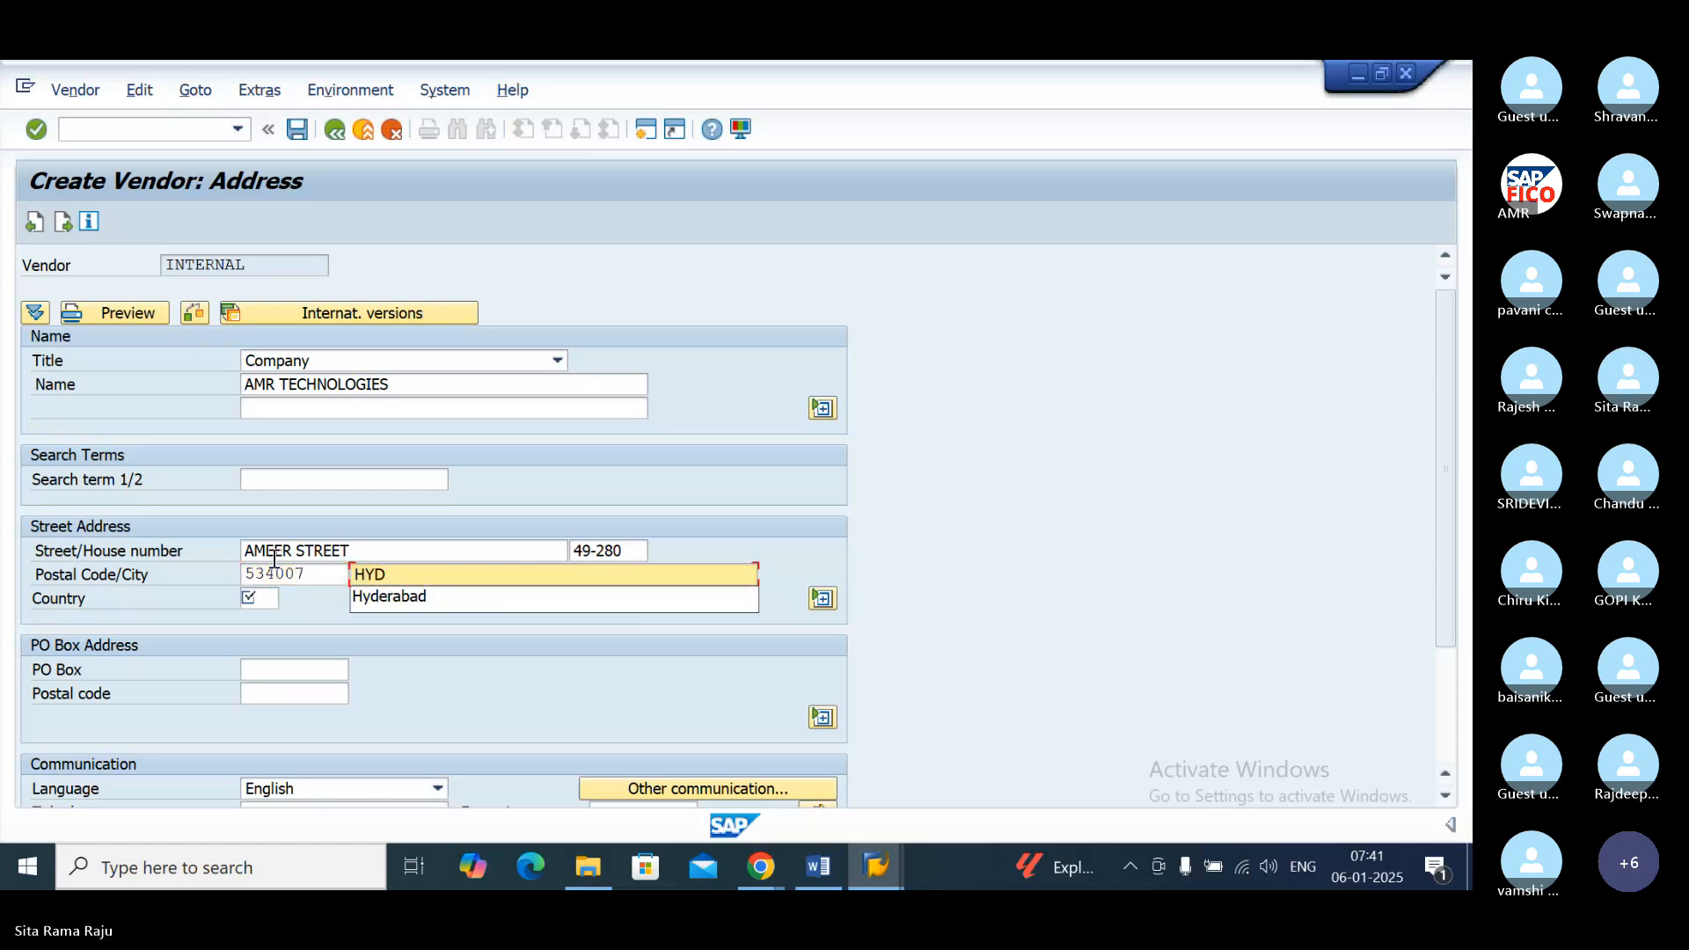
left_click(382, 593)
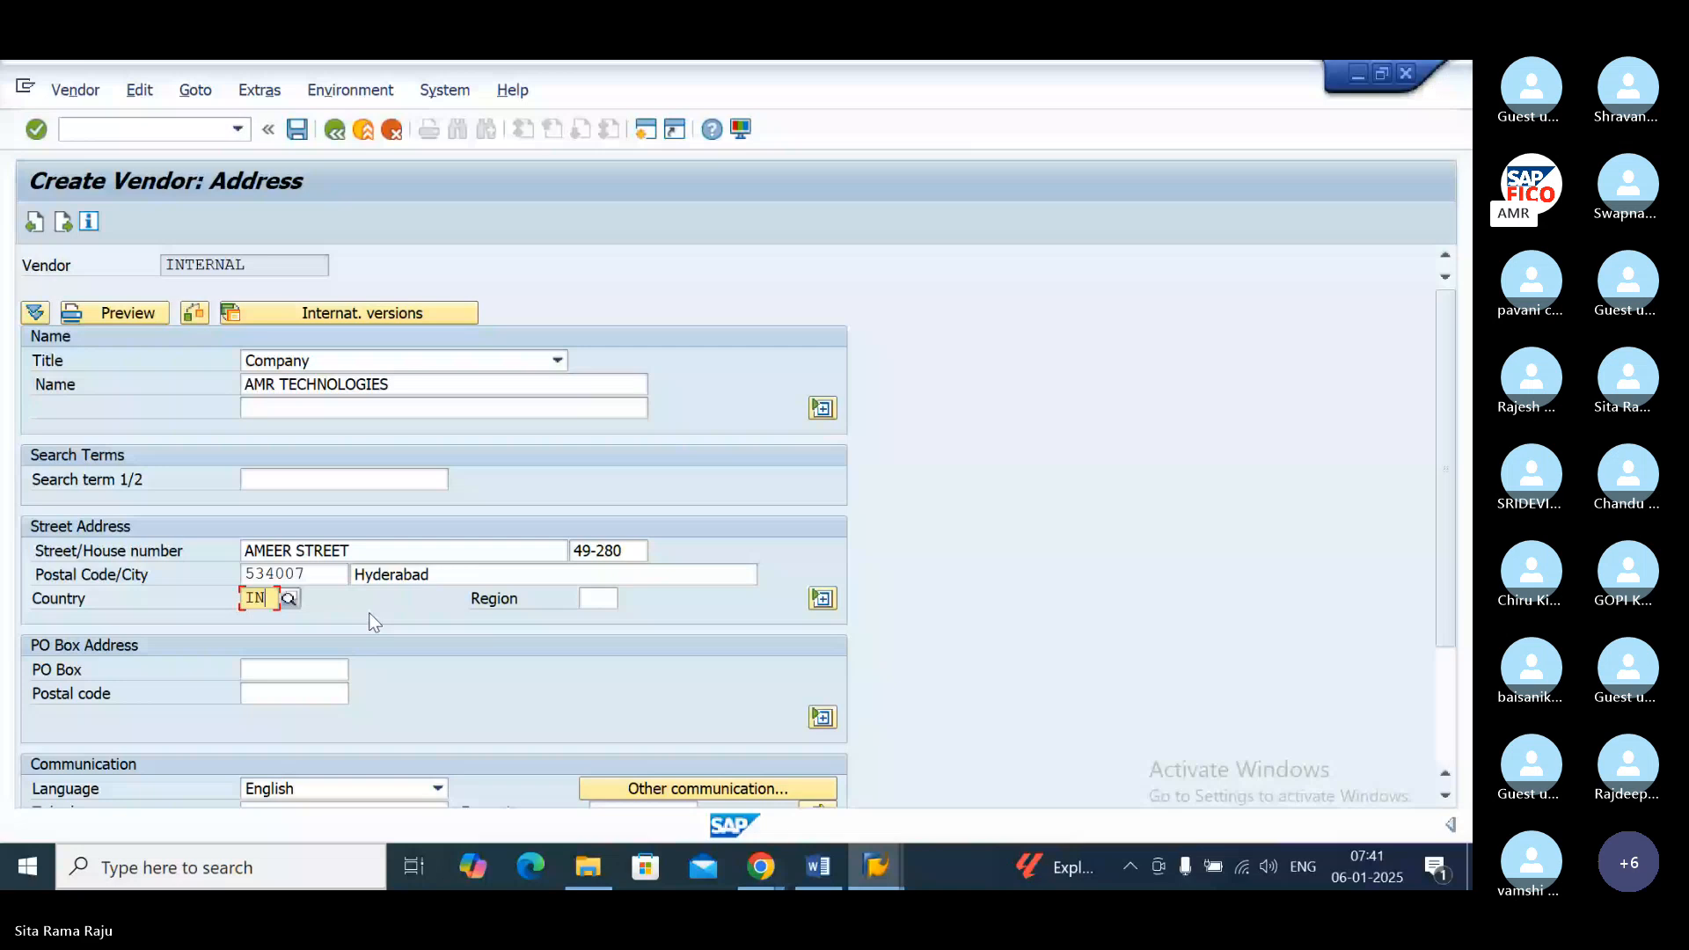
left_click(601, 600)
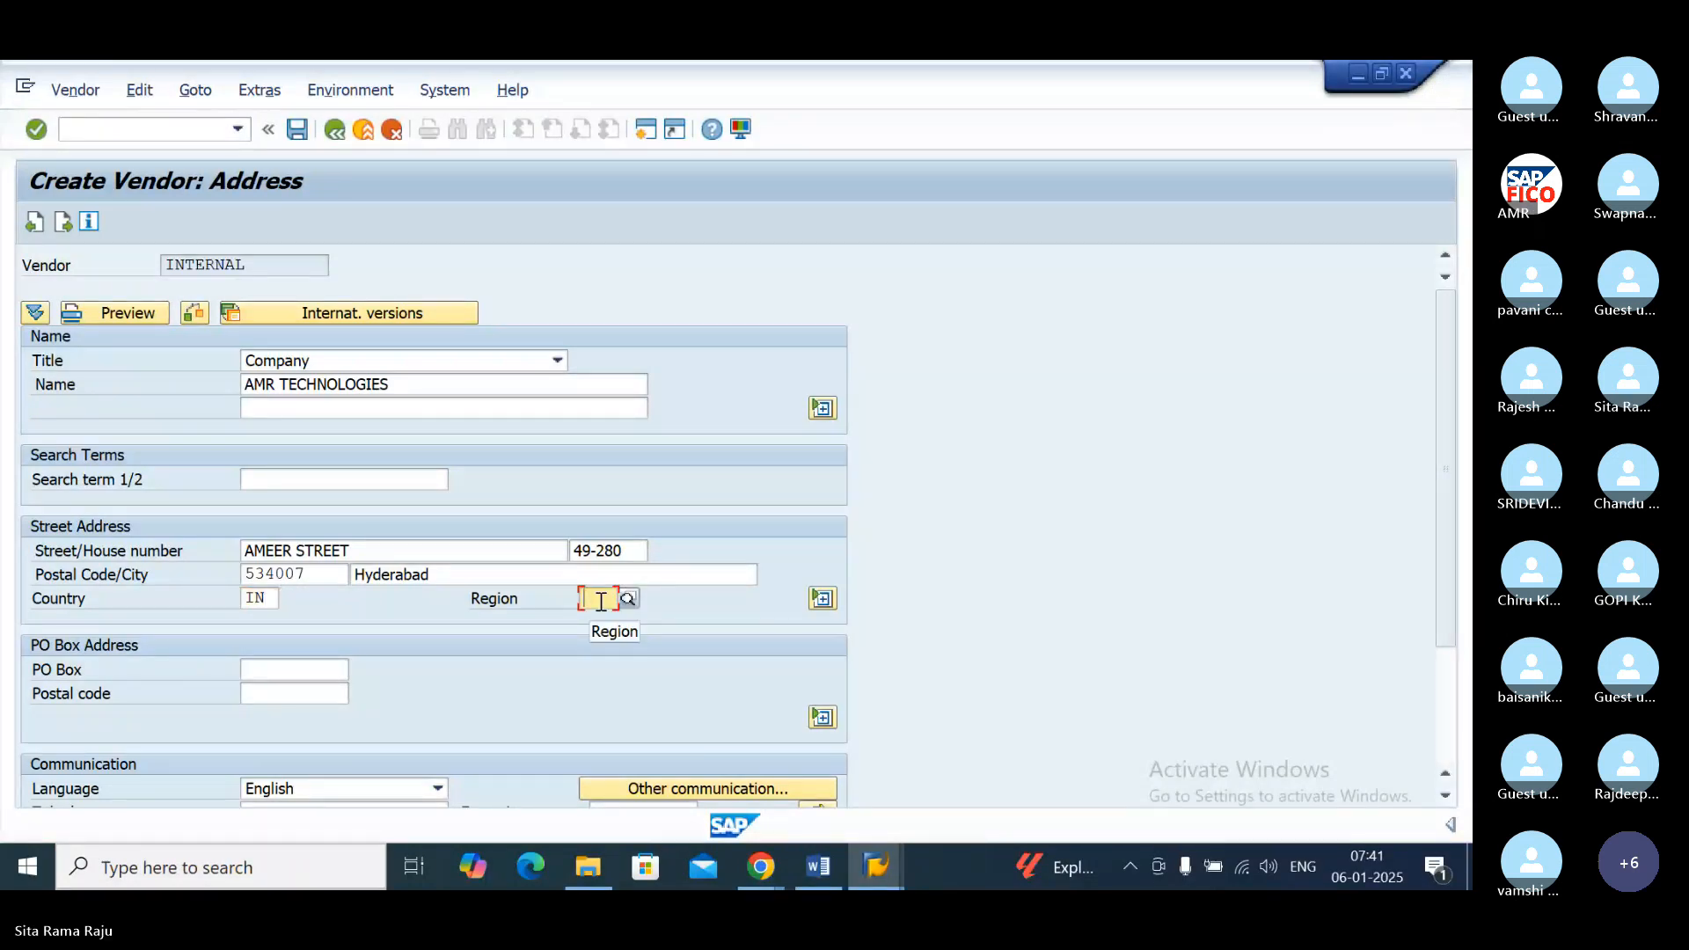
type("AND")
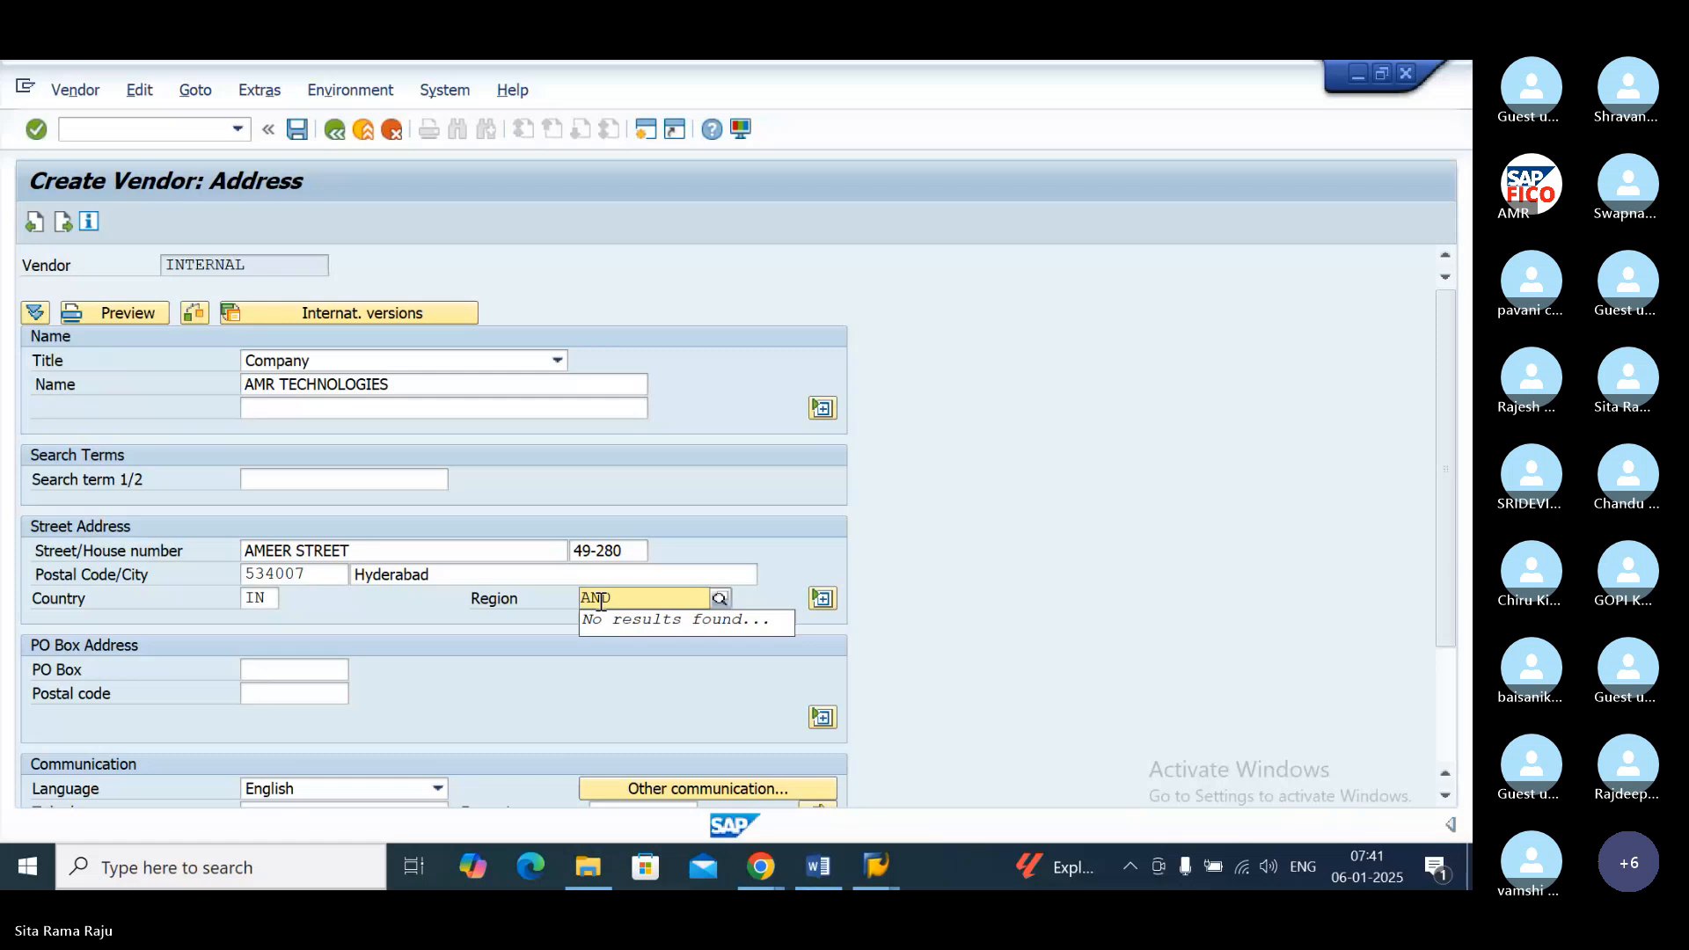
key("BackSpace")
key("BackSpace")
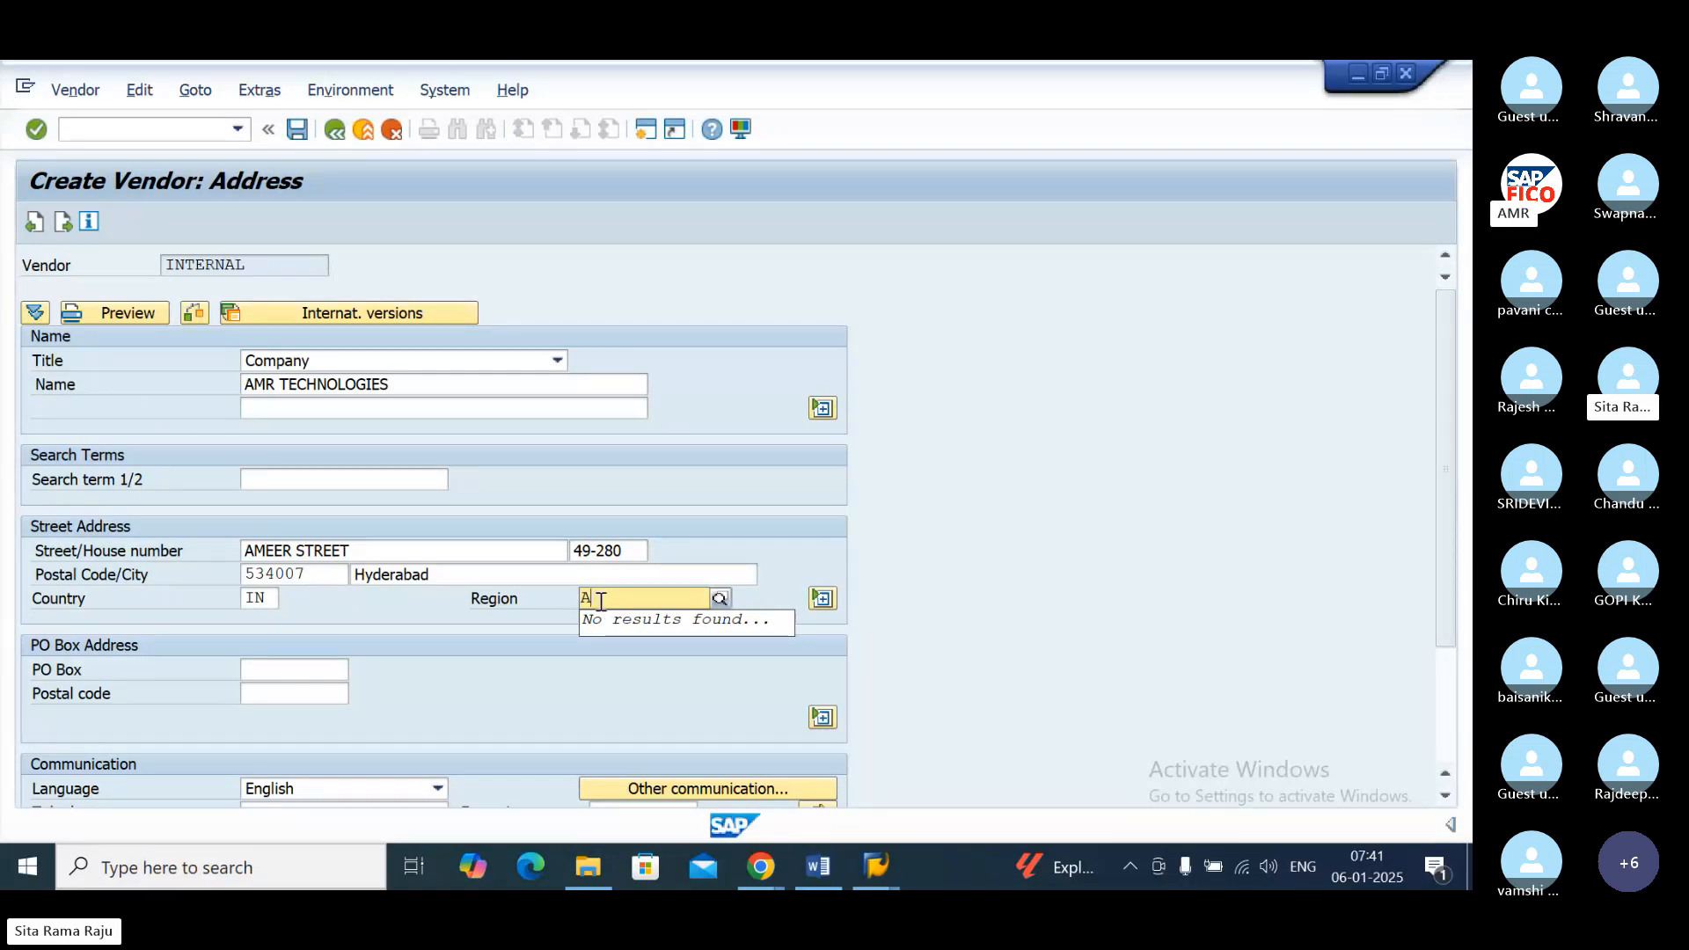
key("BackSpace")
key("BackSpace")
Step: Set the vendor's region to 01, Andra Pradesh, from the list of Indian regions
left_click(720, 596)
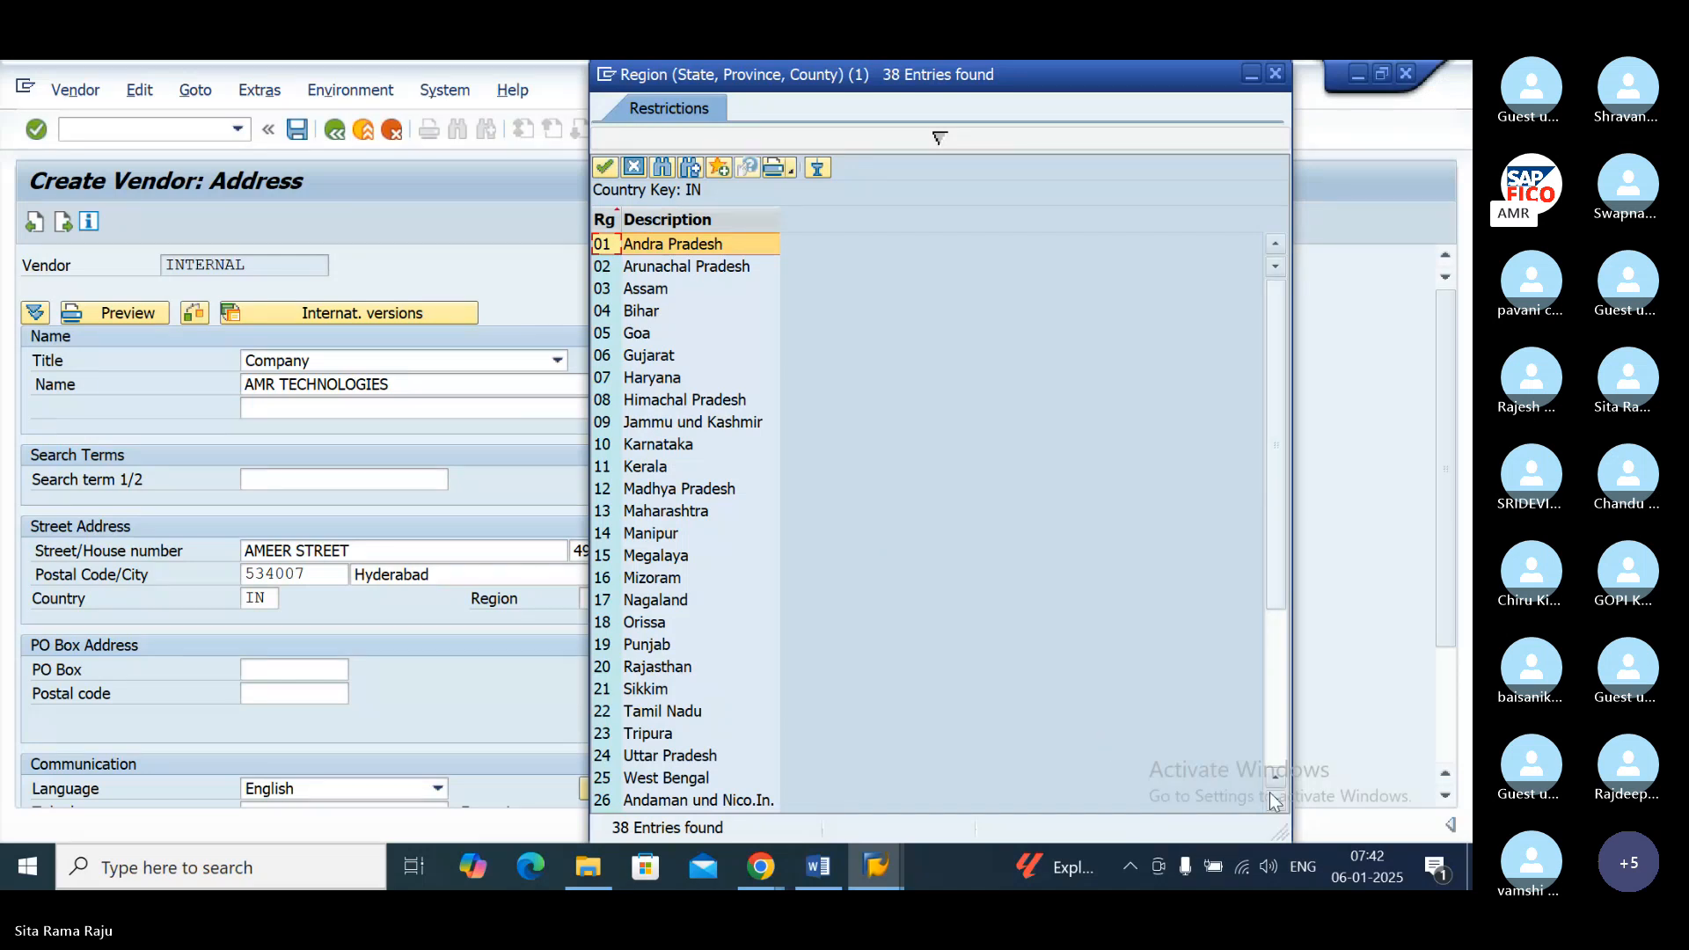
scroll(1278, 808, "down", 2)
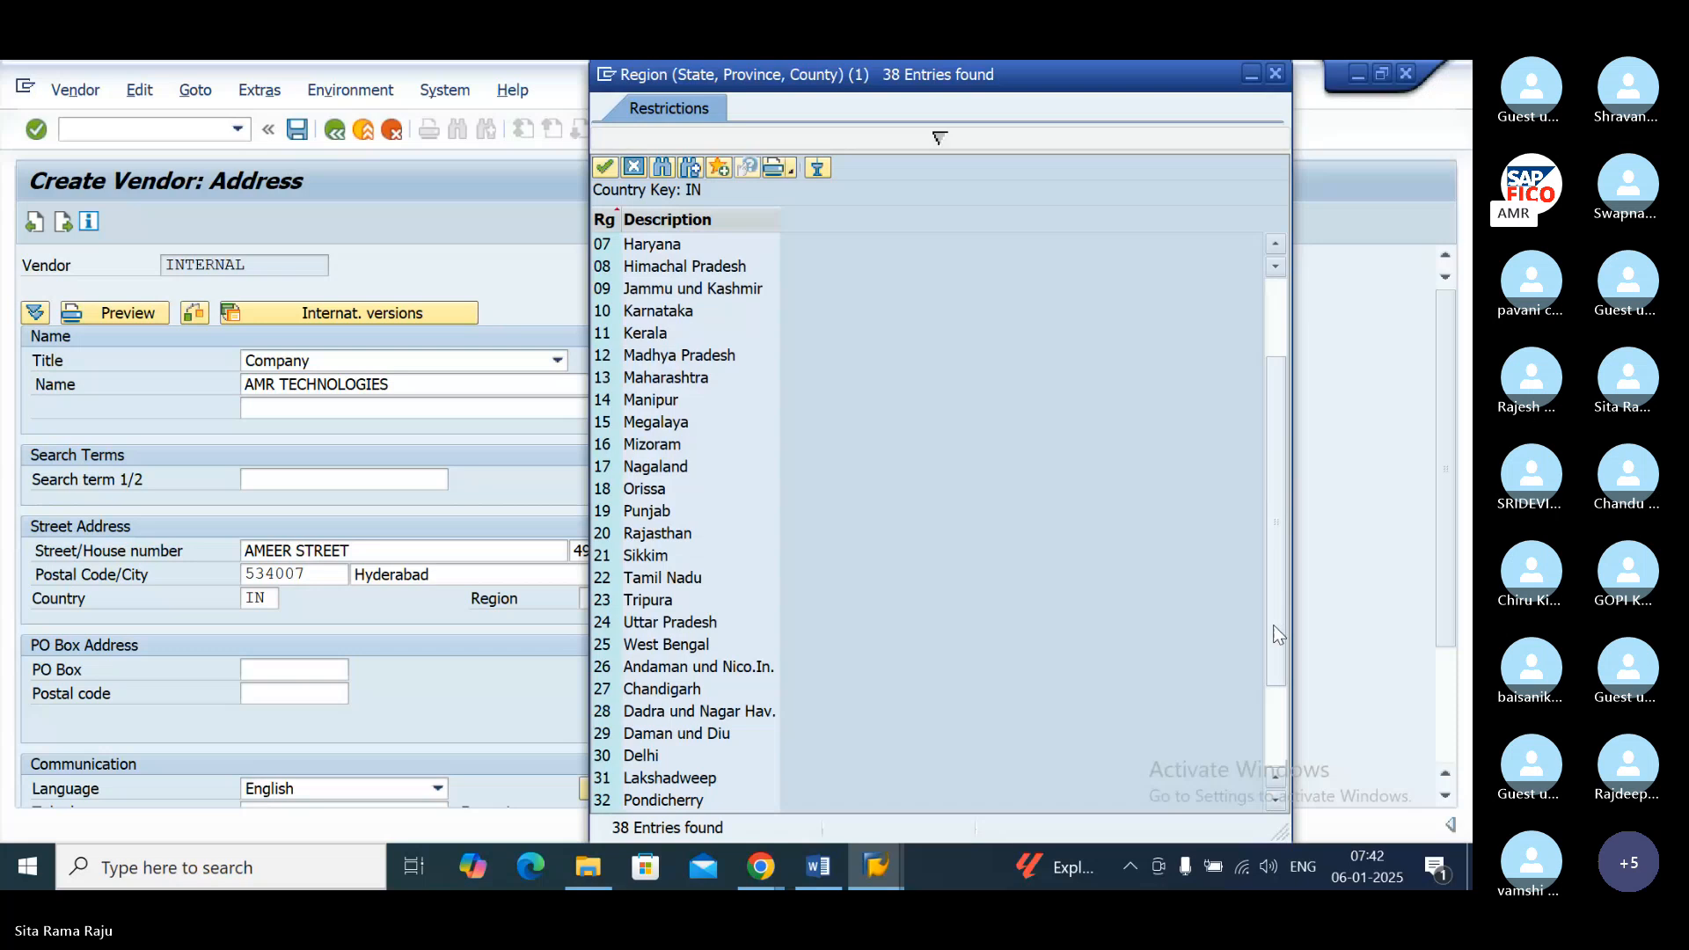
left_click(1278, 242)
left_click(1279, 242)
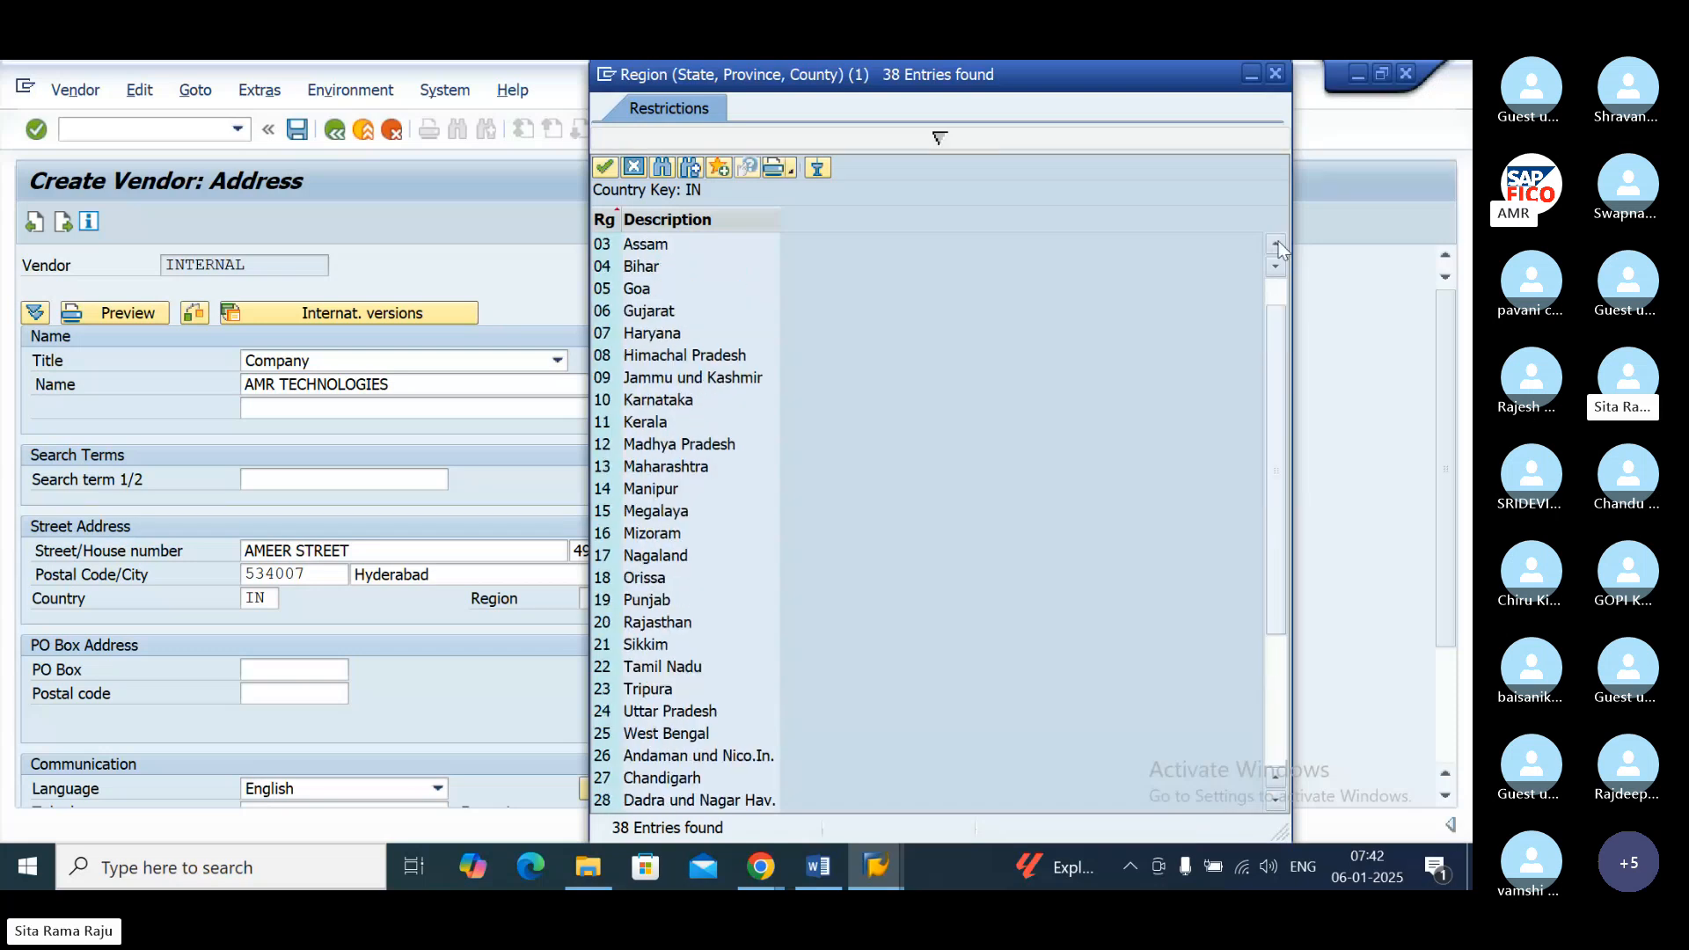
left_click(1279, 244)
double_click(689, 244)
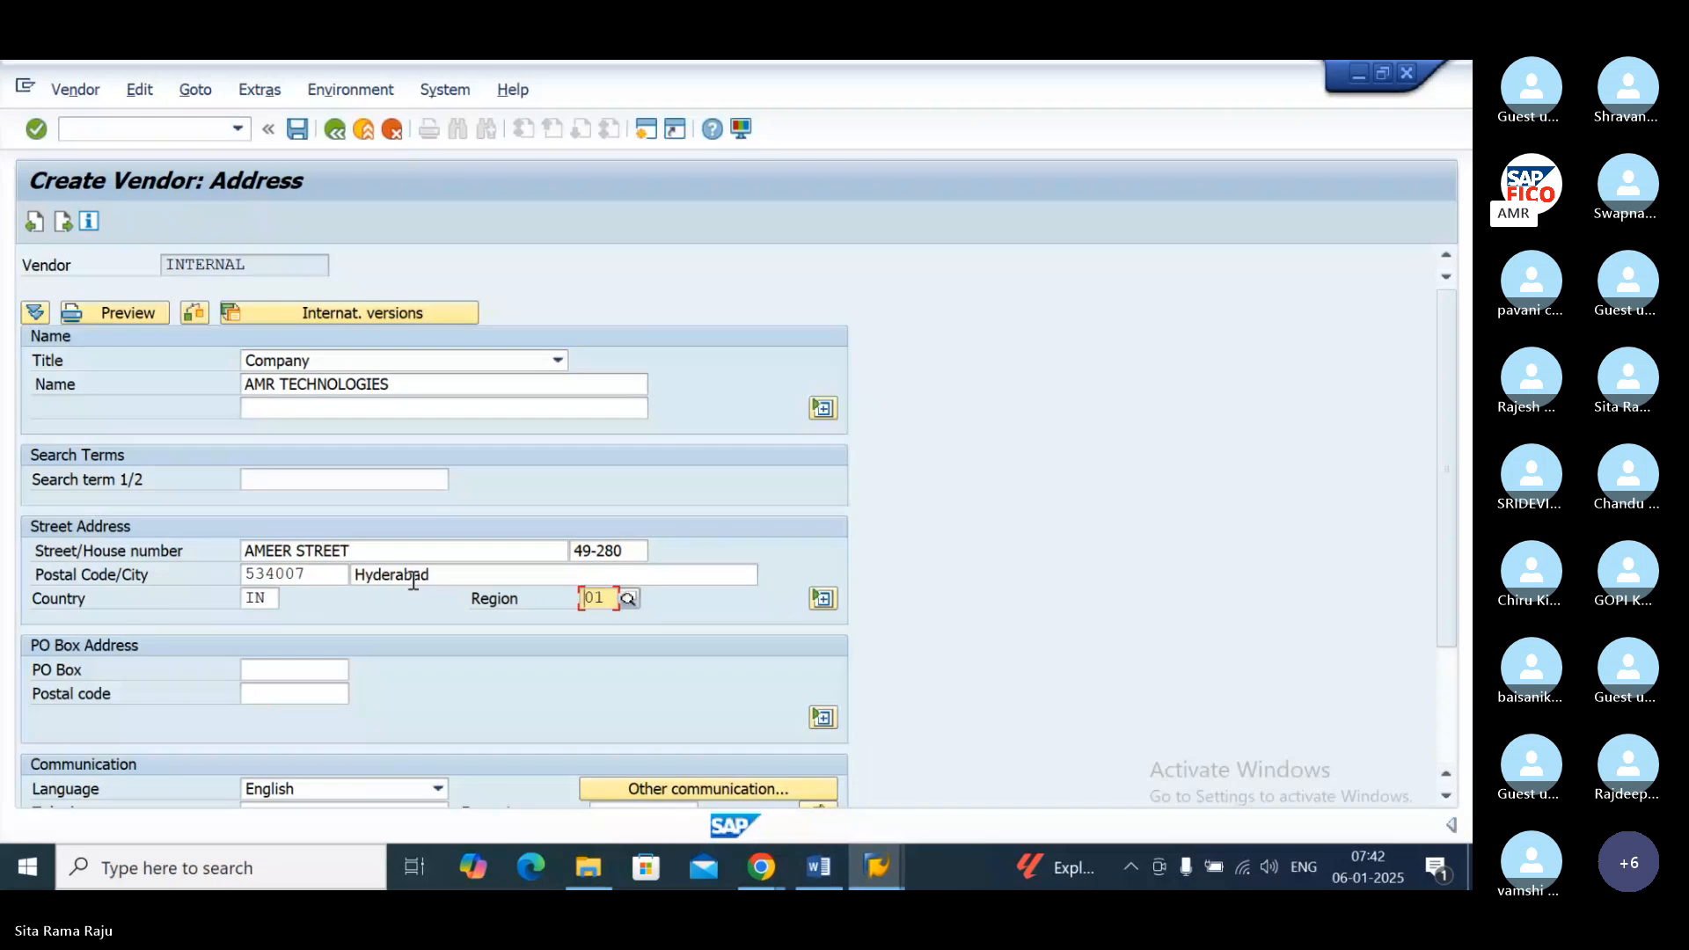
Step: Enter the vendor's PO box number and its postal code, and continue to the Control data
left_click(322, 673)
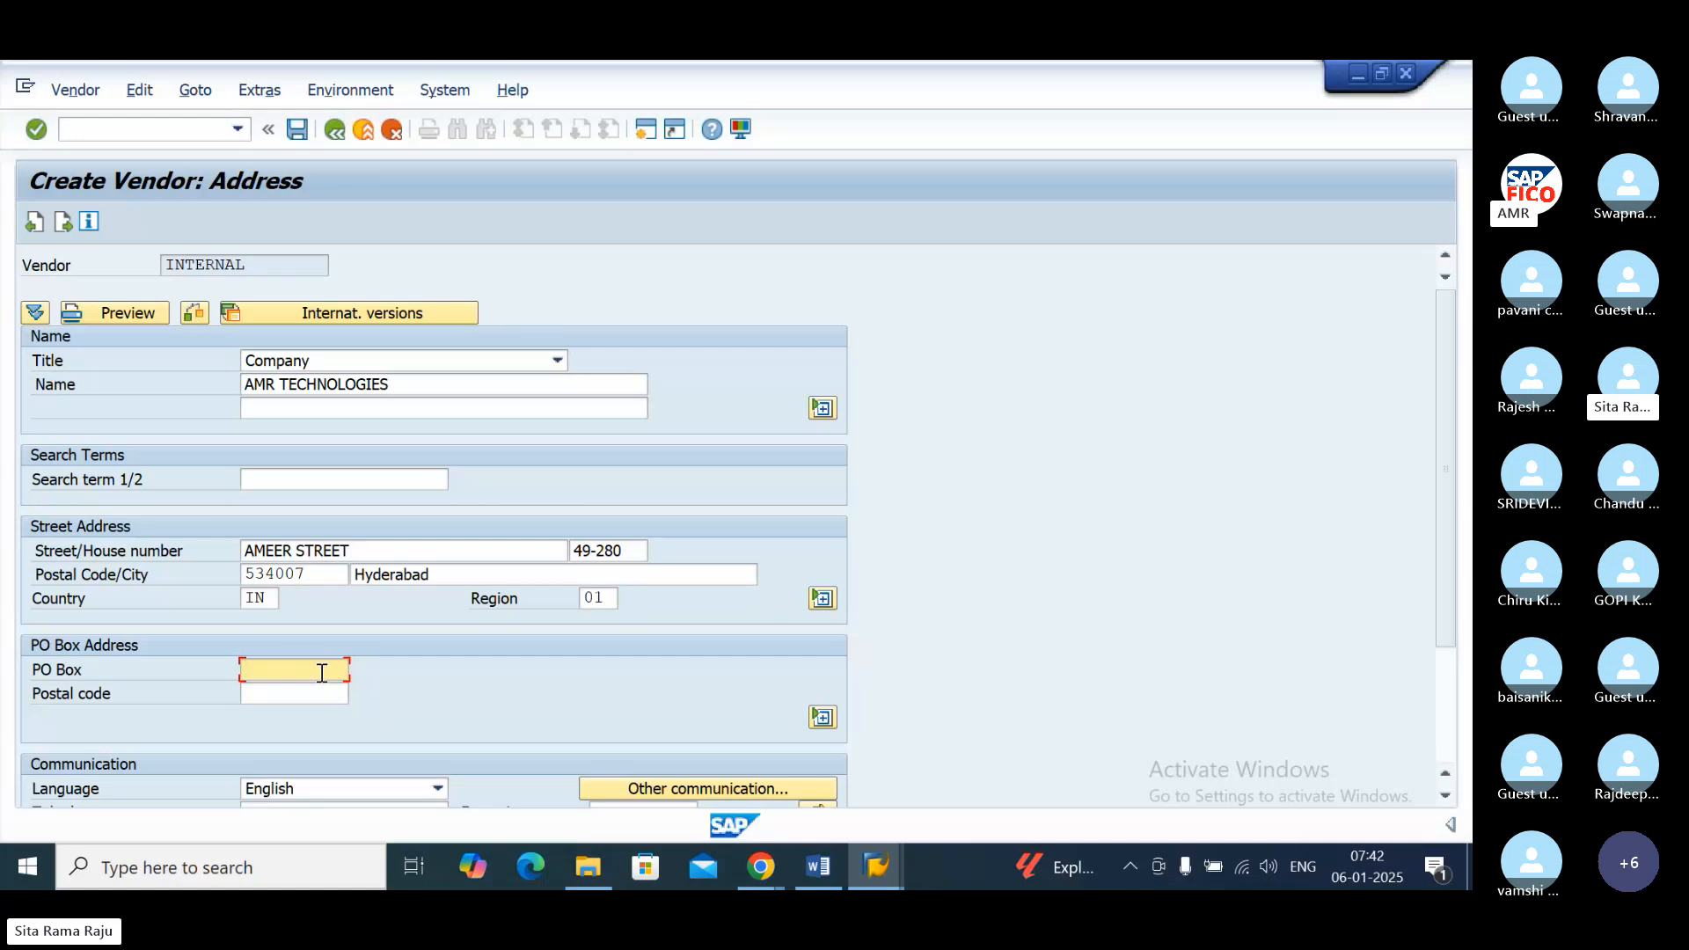
type("2195")
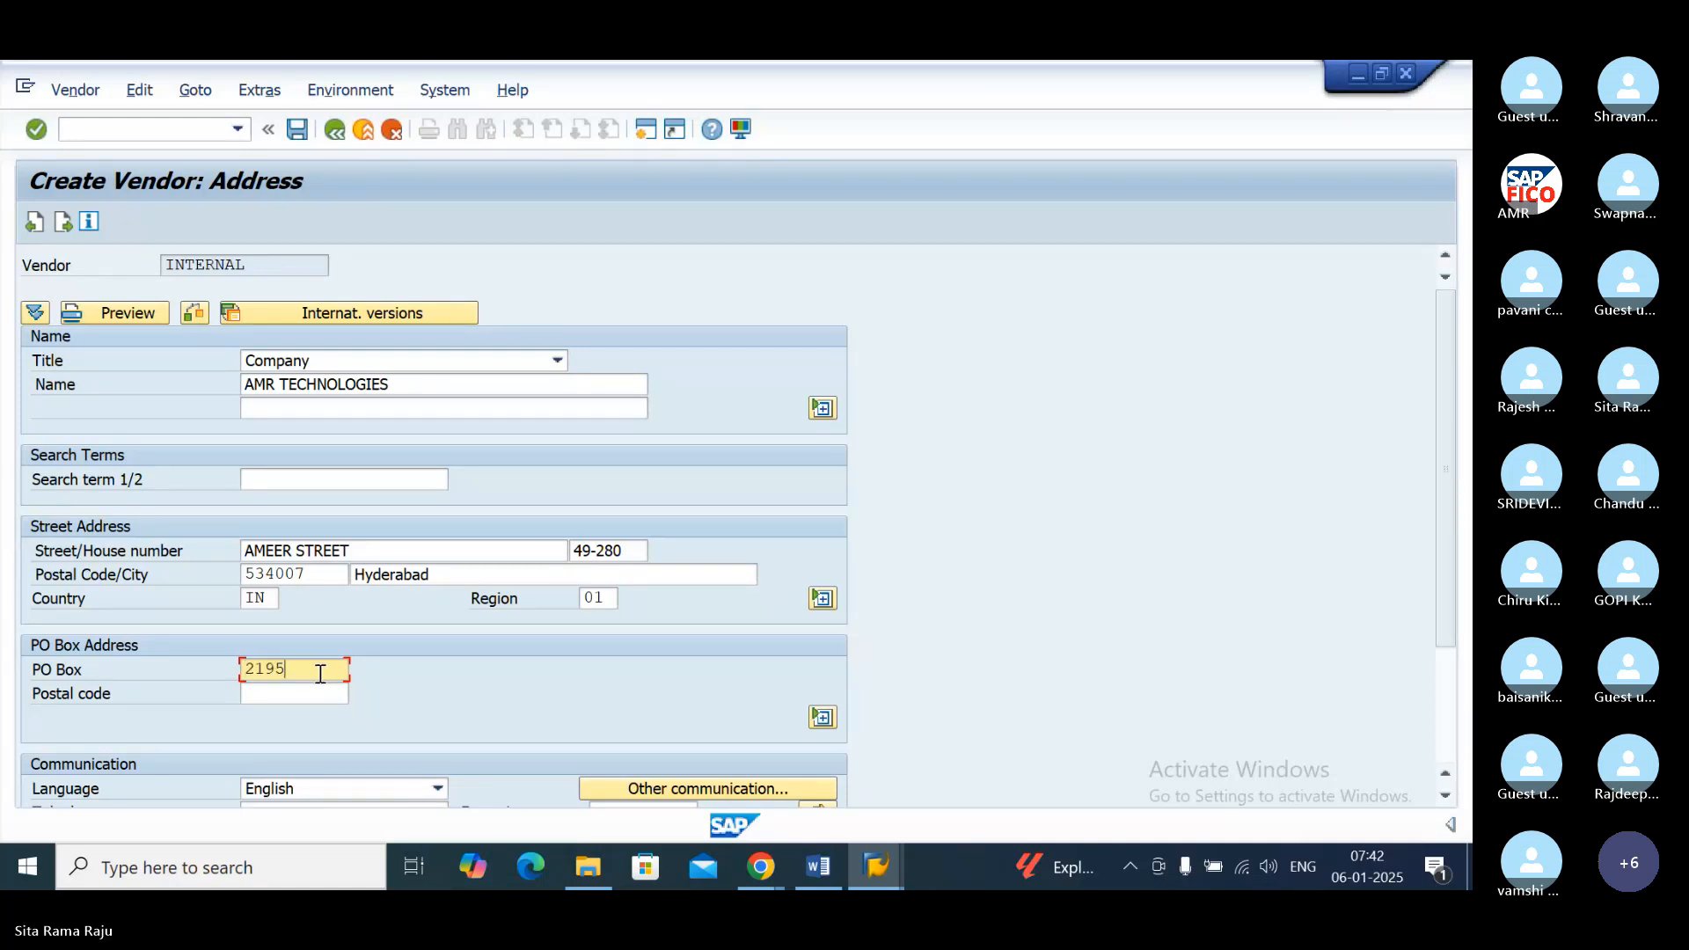
left_click(305, 695)
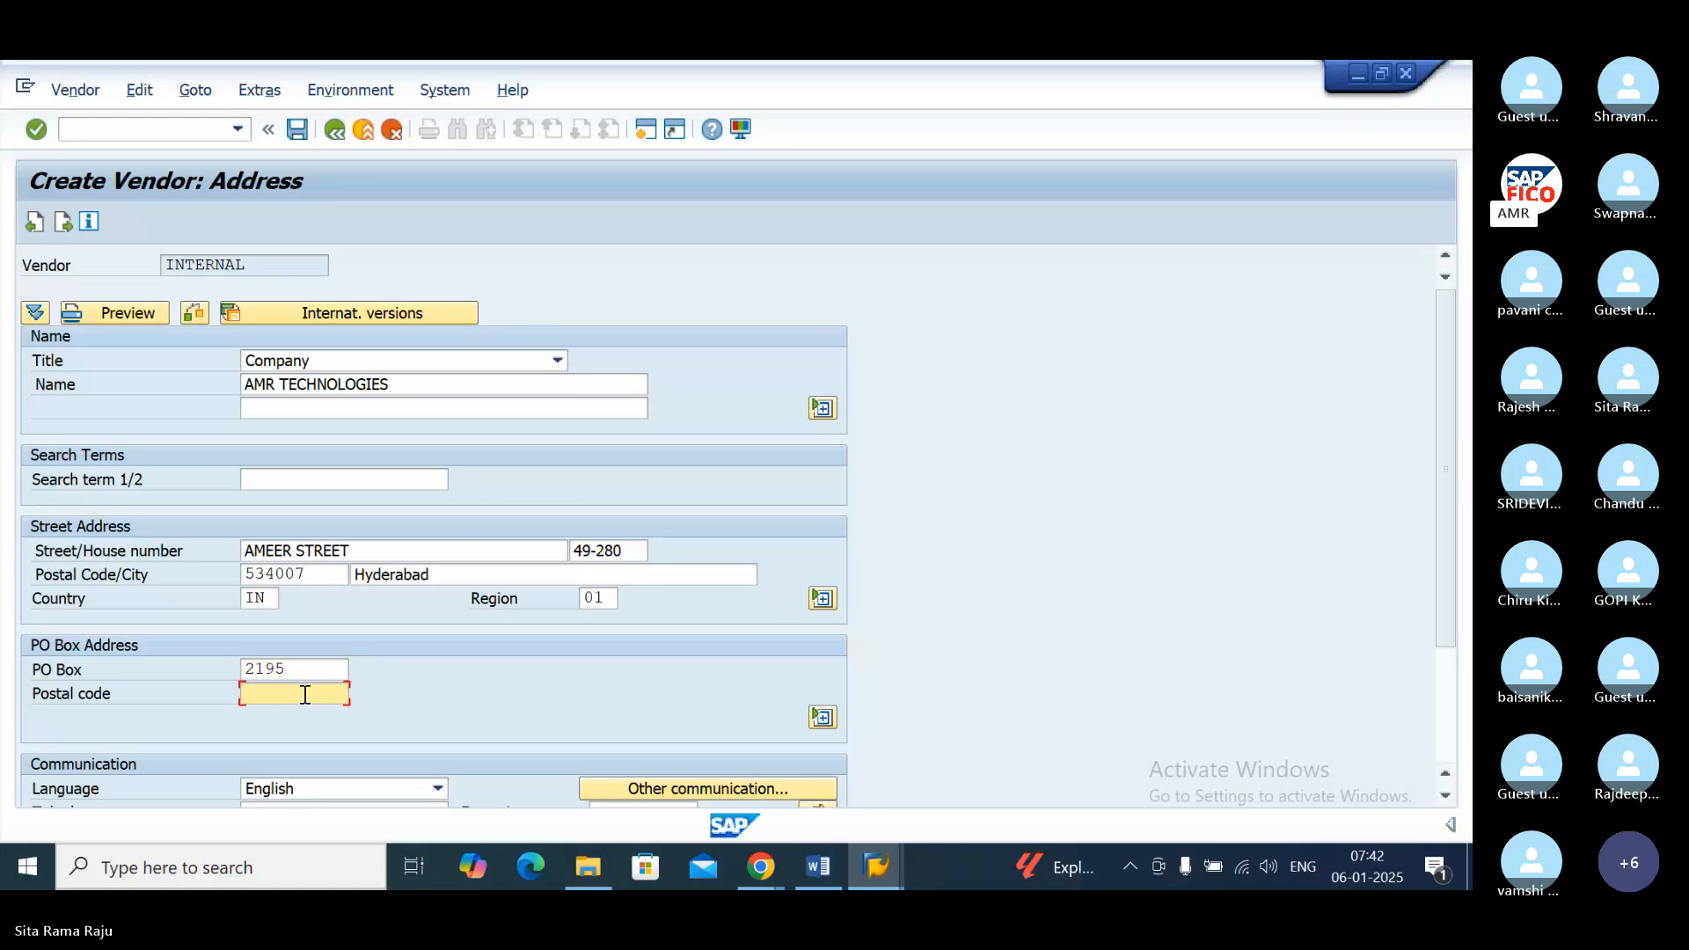
type("53400")
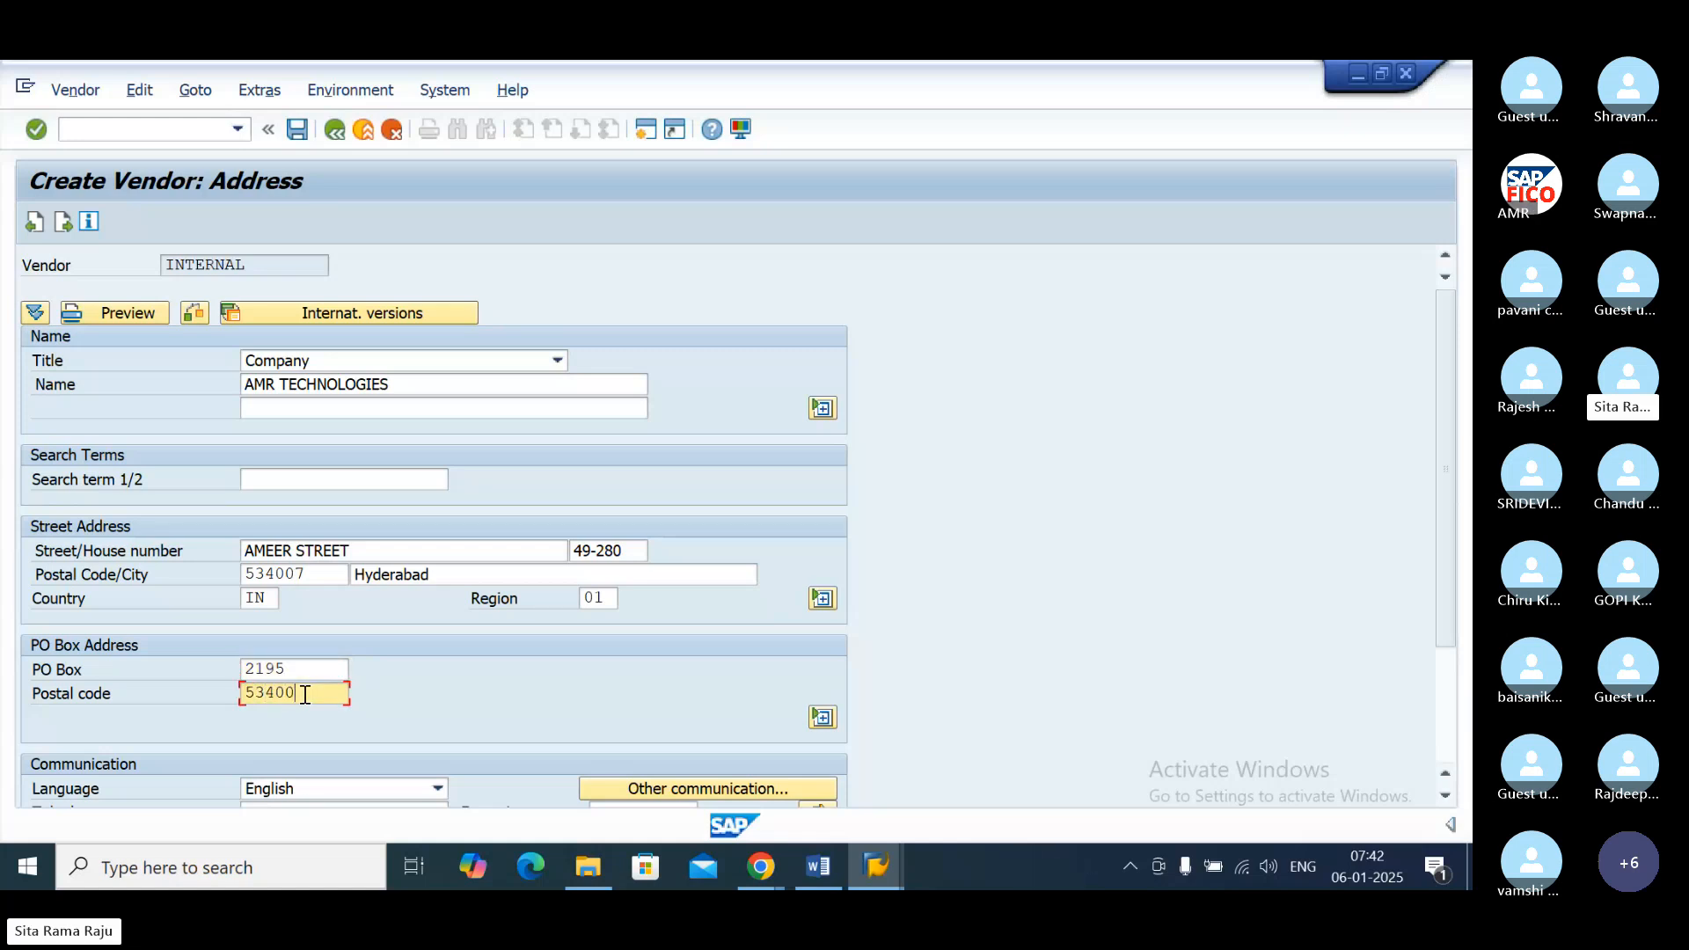
type("7")
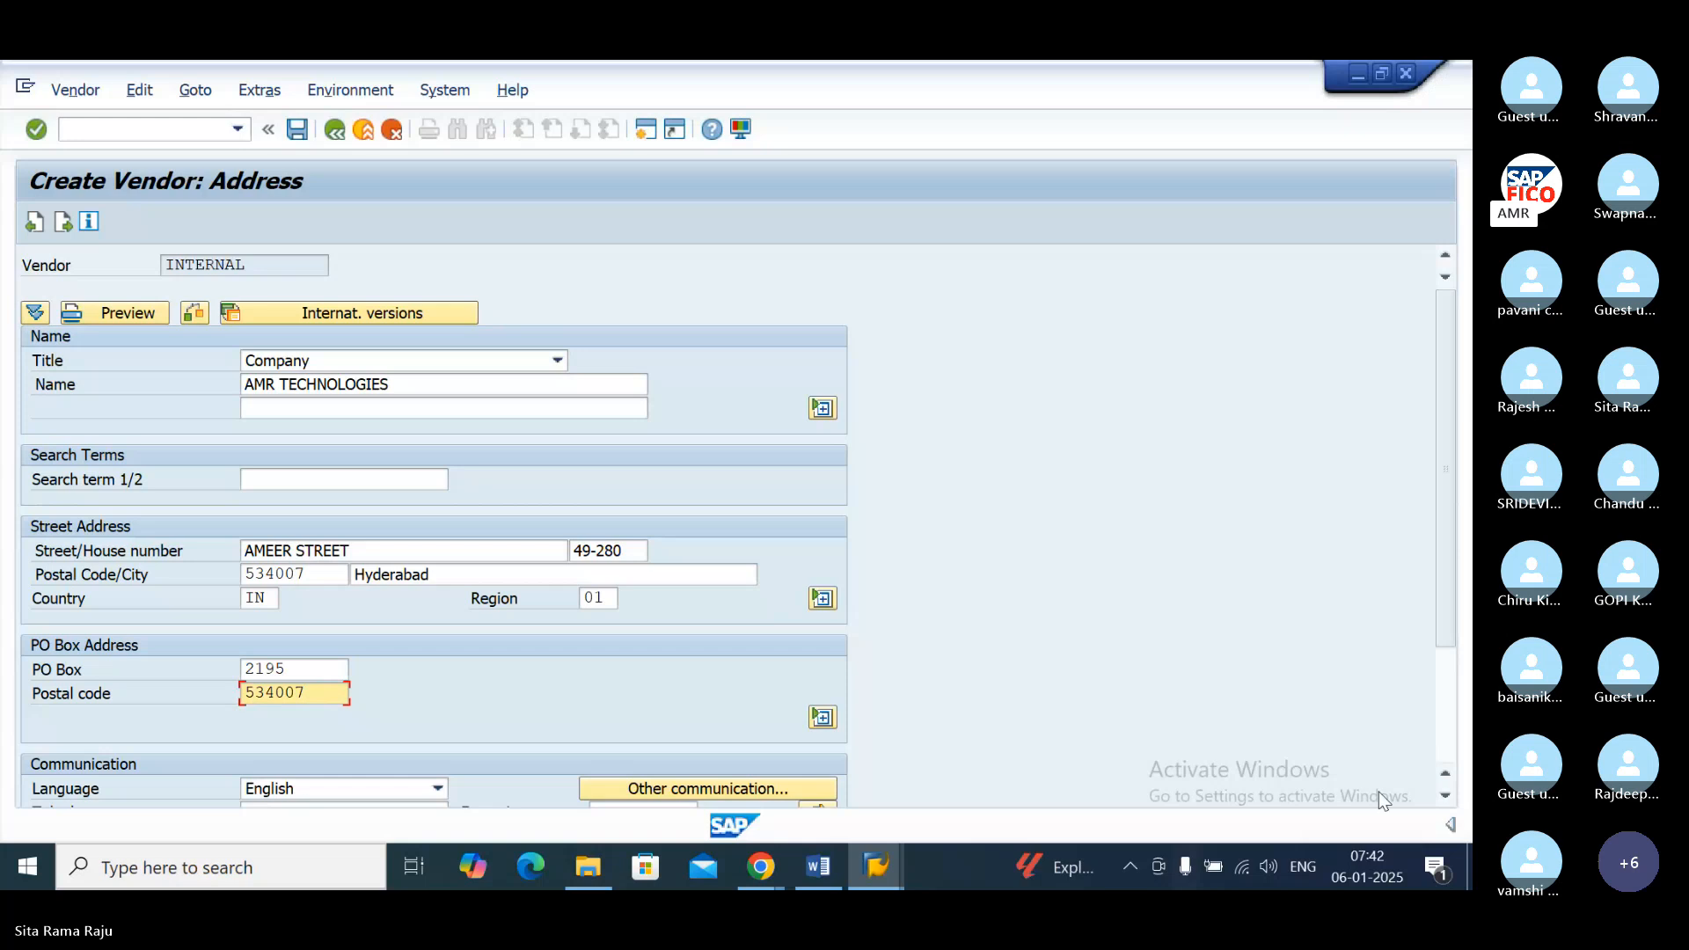
scroll(1380, 790, "down", 1)
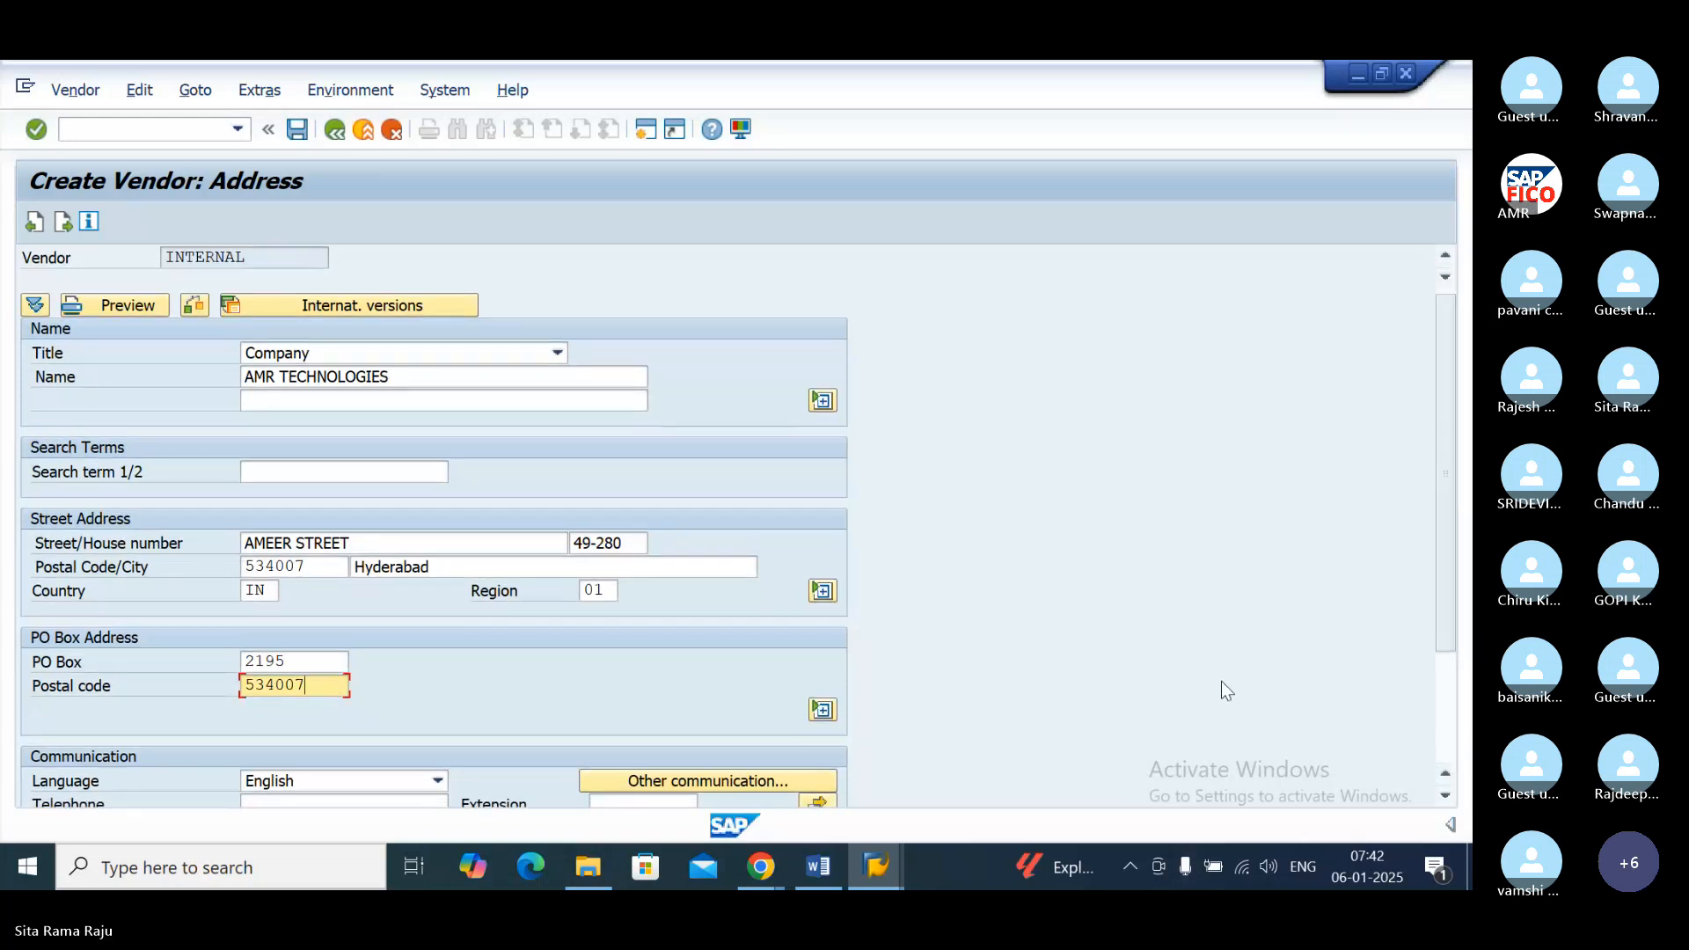
key("Return")
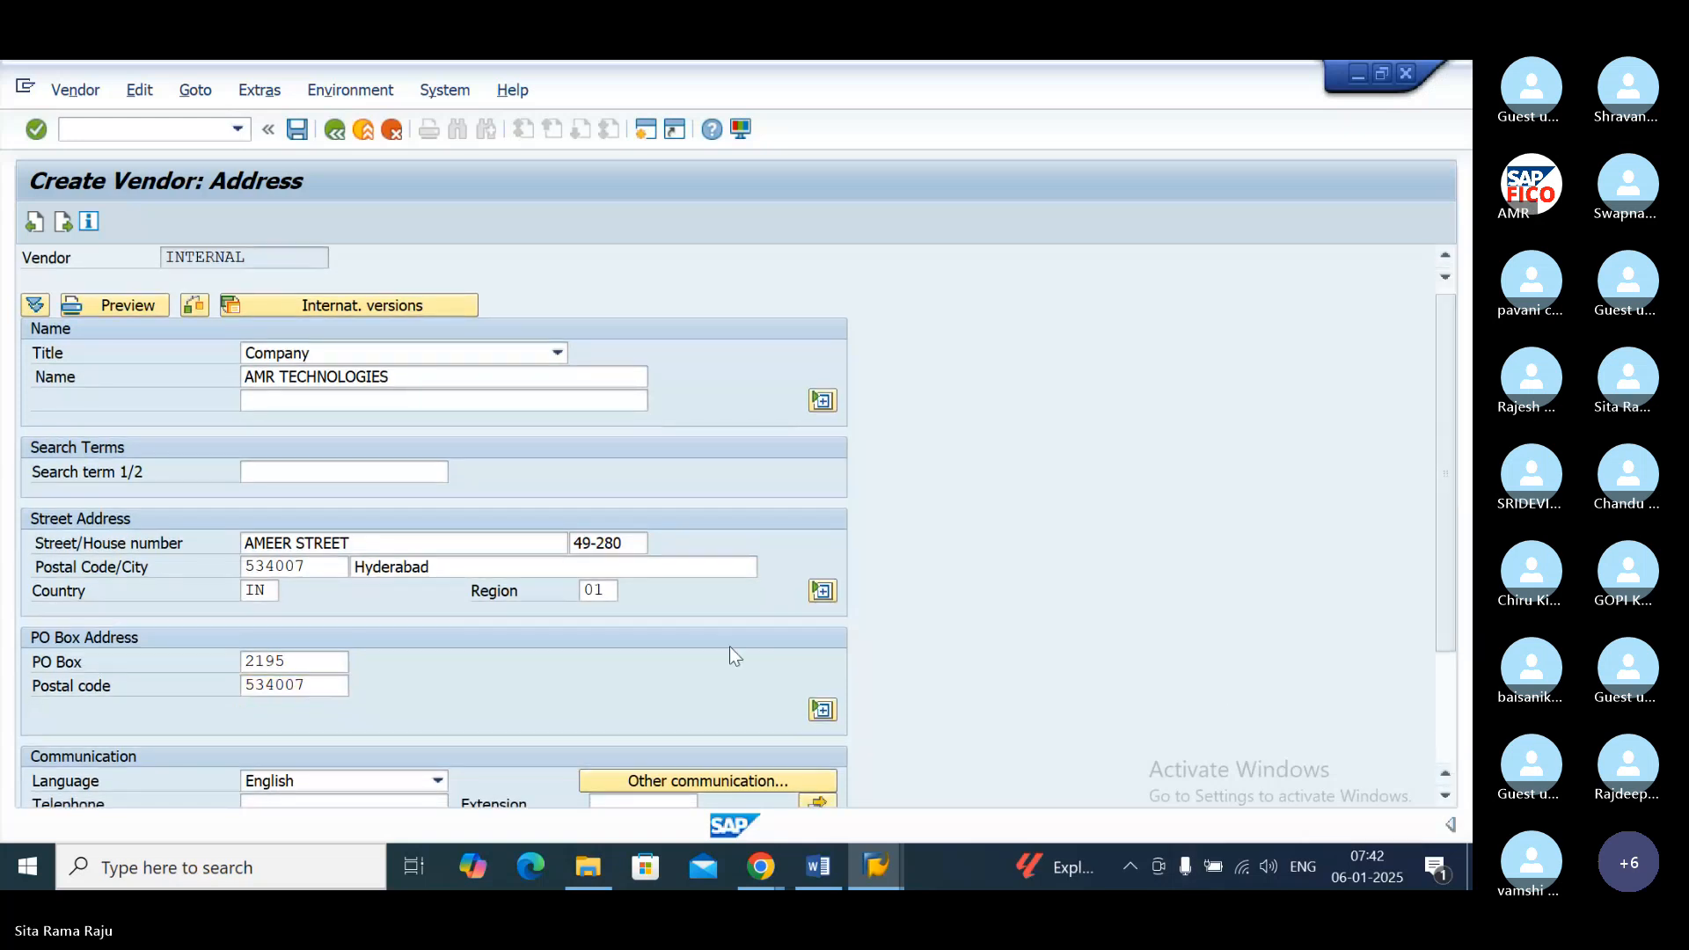
key("Return")
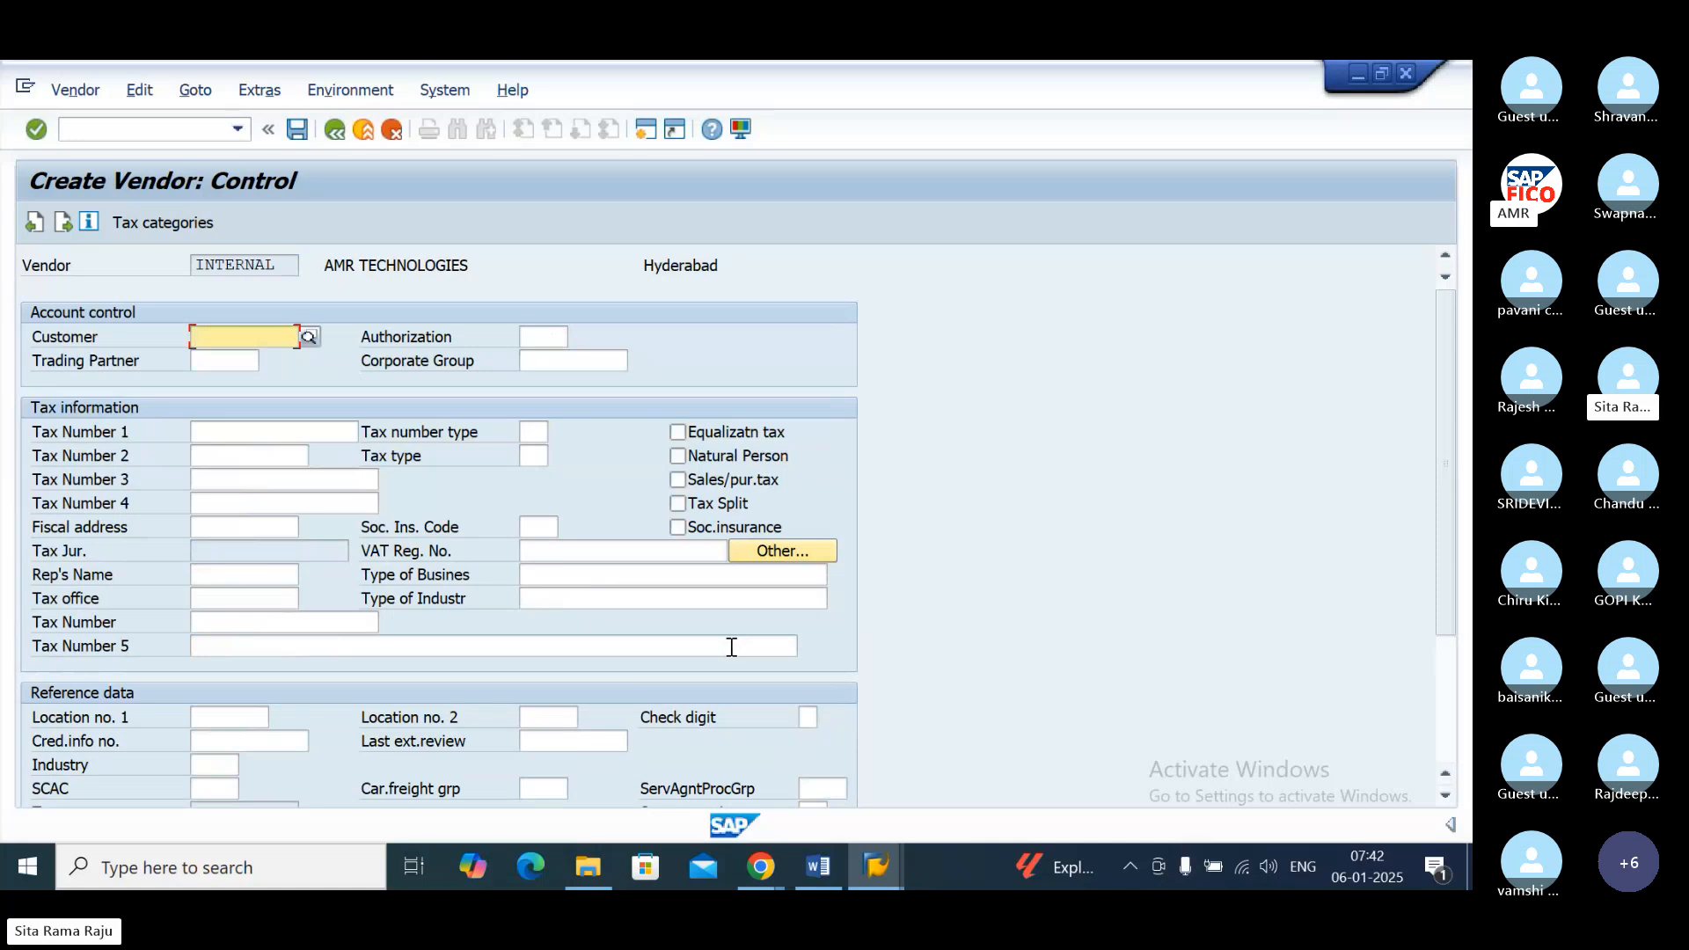
type("AMR TE")
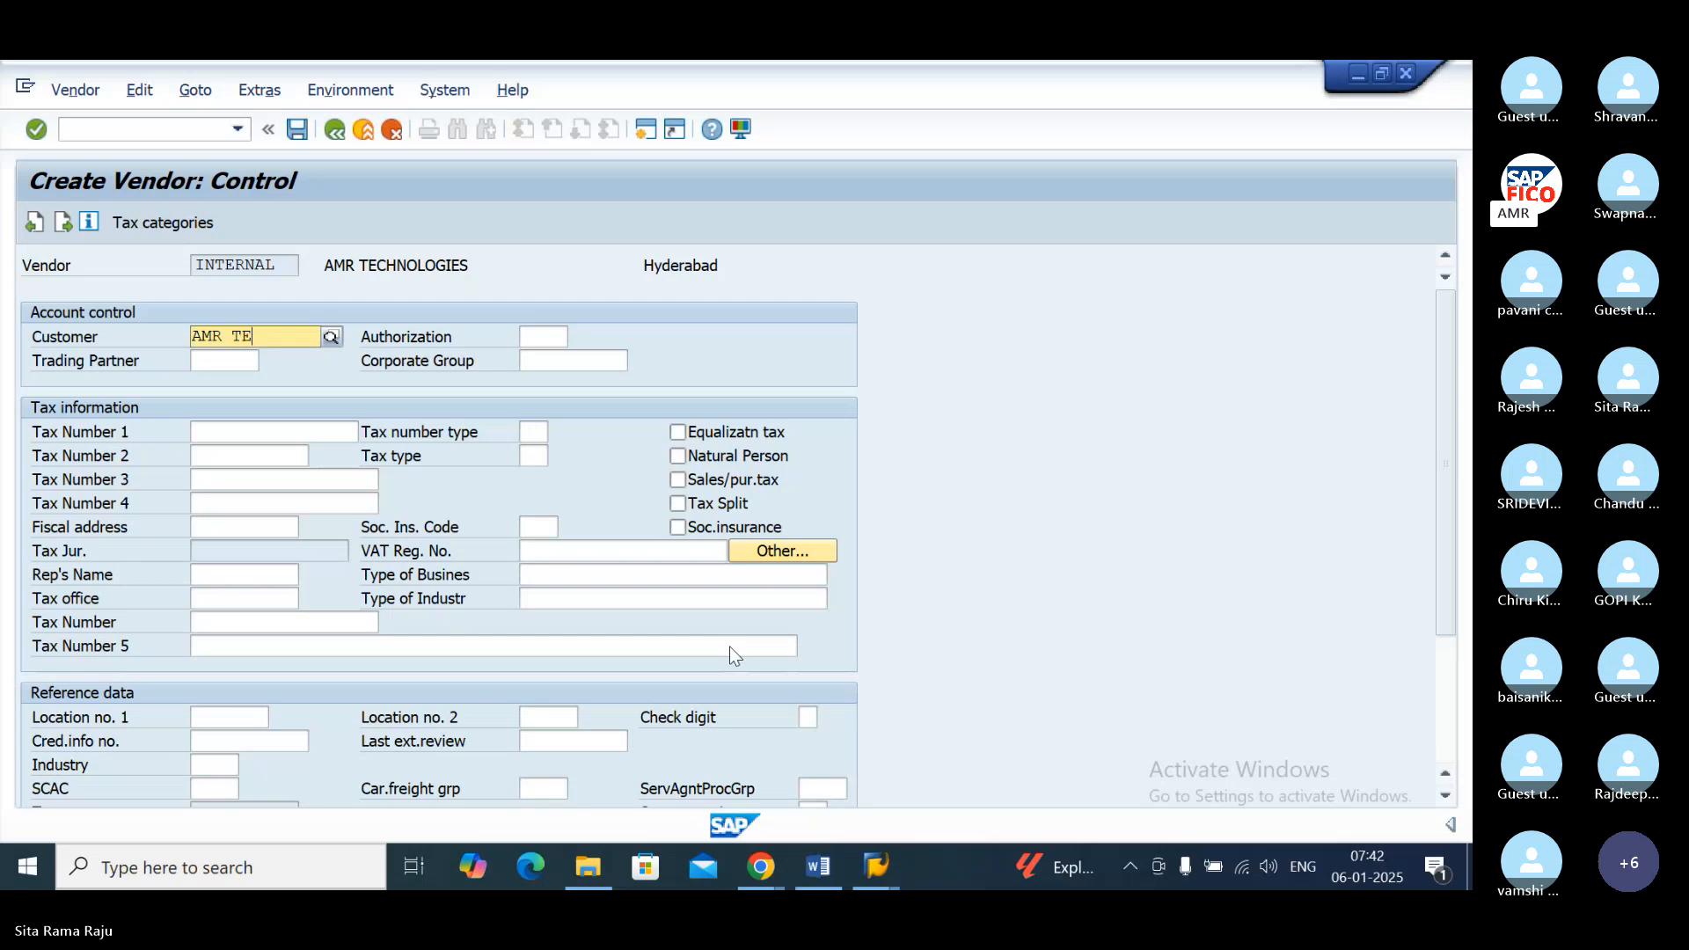
key("BackSpace")
key("BackSpace")
key("BackSpace")
key("BackSpace")
key("BackSpace")
Step: Leave the Control, Payment transactions and Contact persons data empty and proceed to the vendor's Accounting information
key("Return")
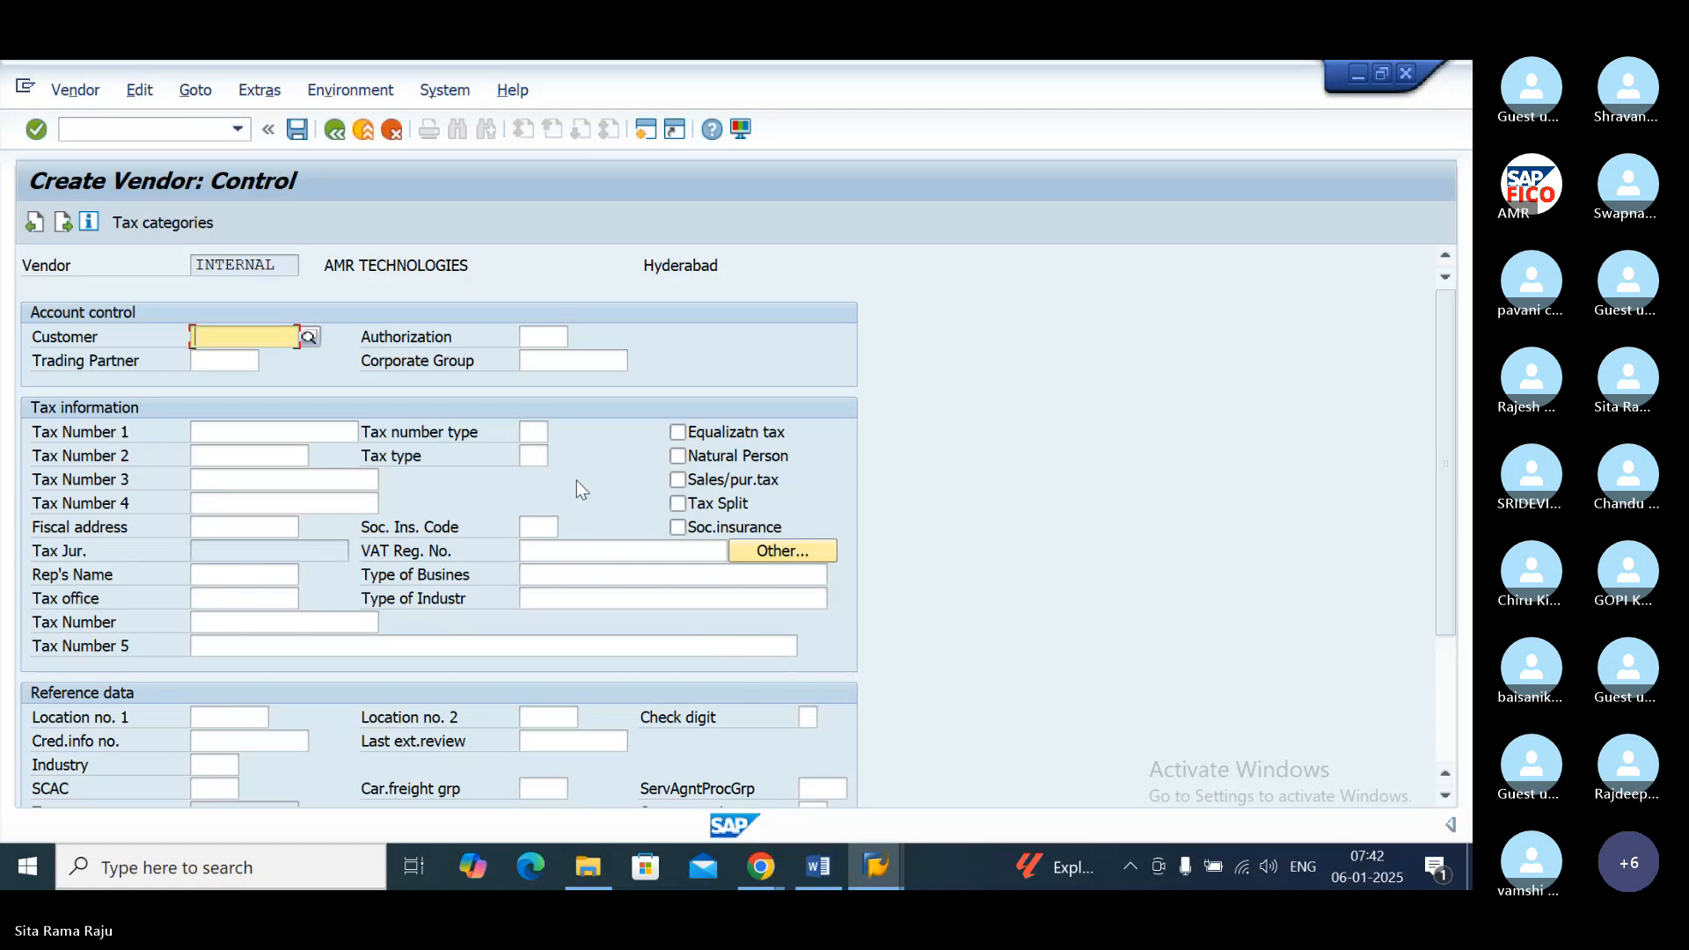
key("Return")
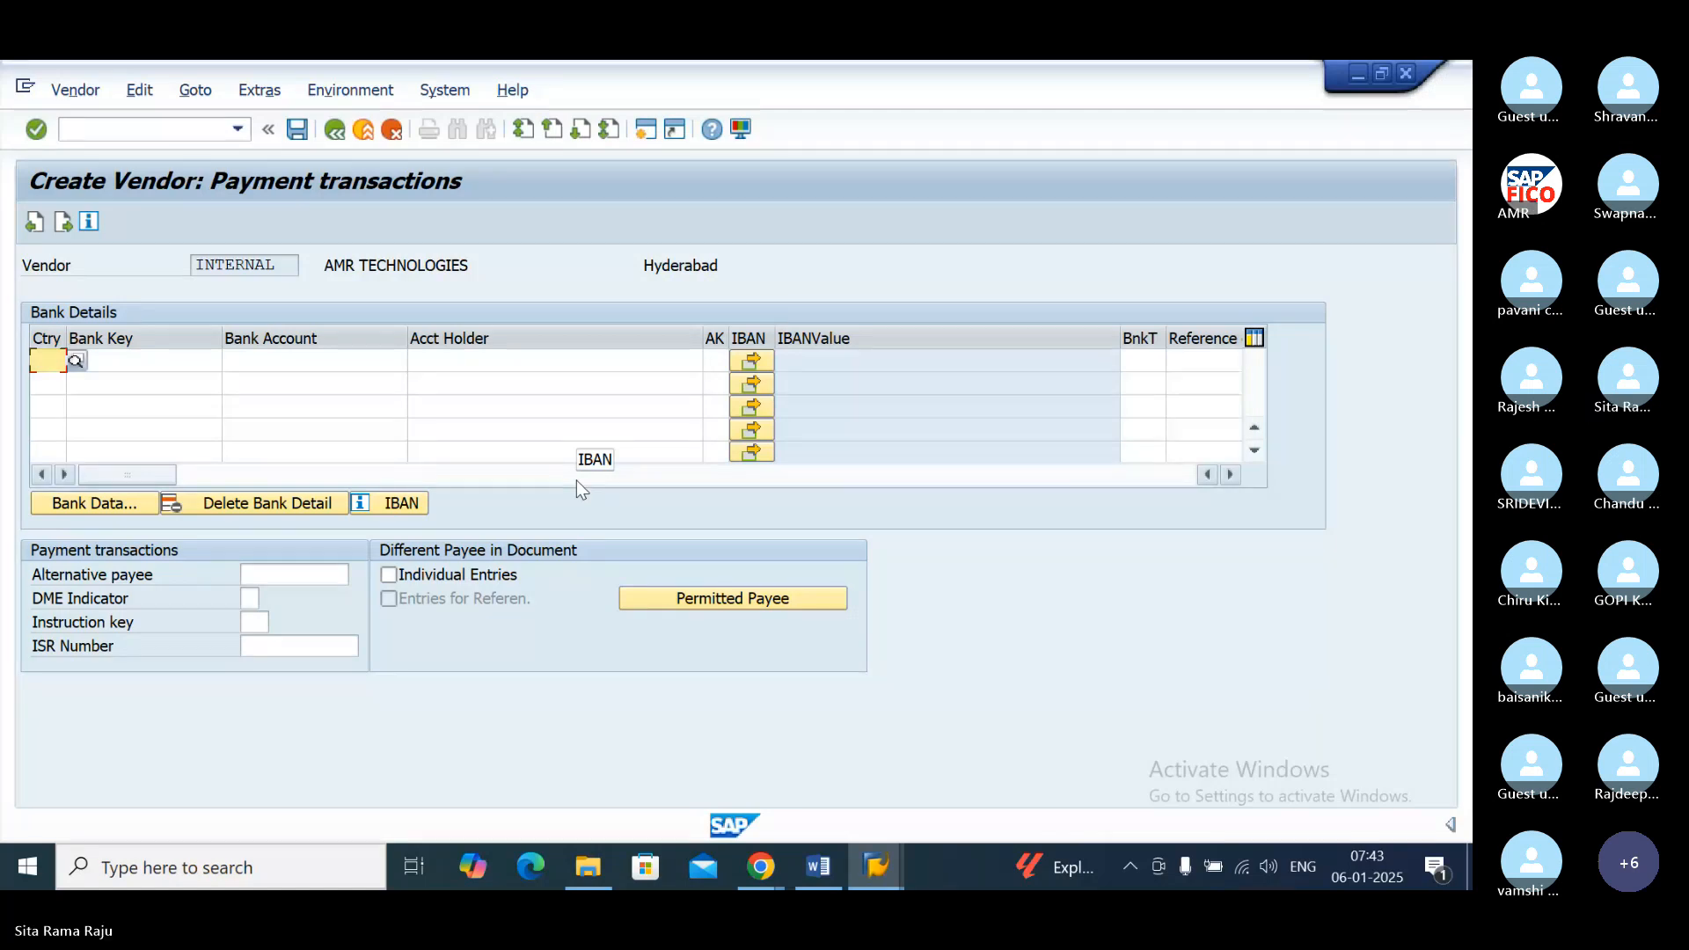
key("Return")
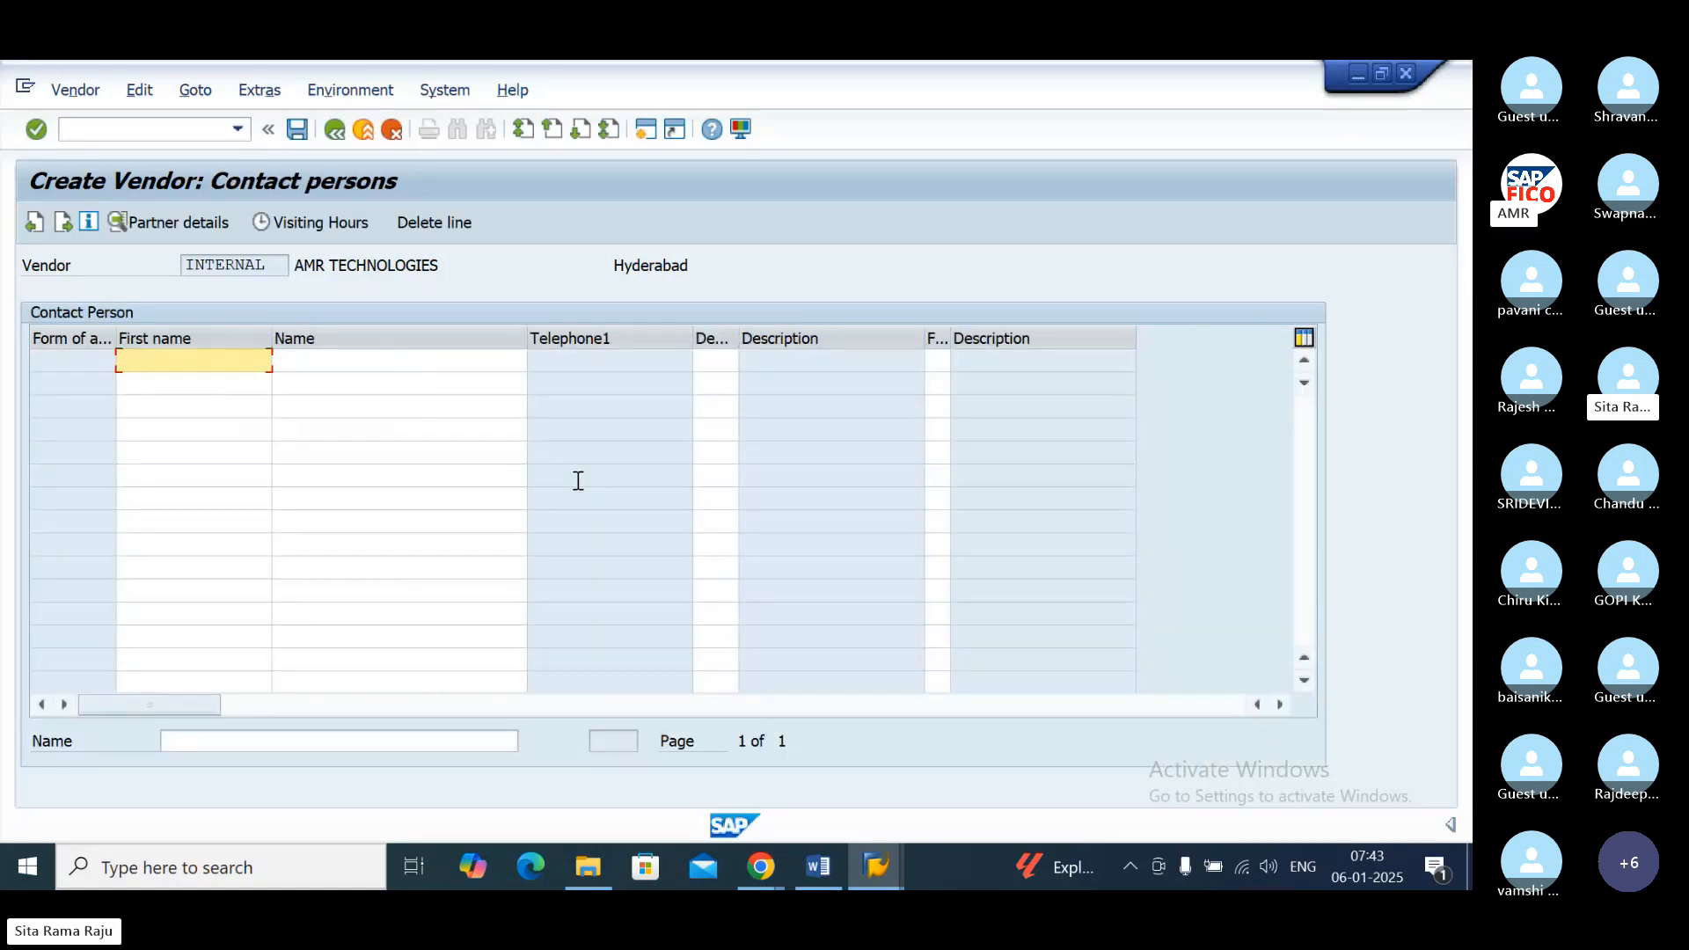
key("Return")
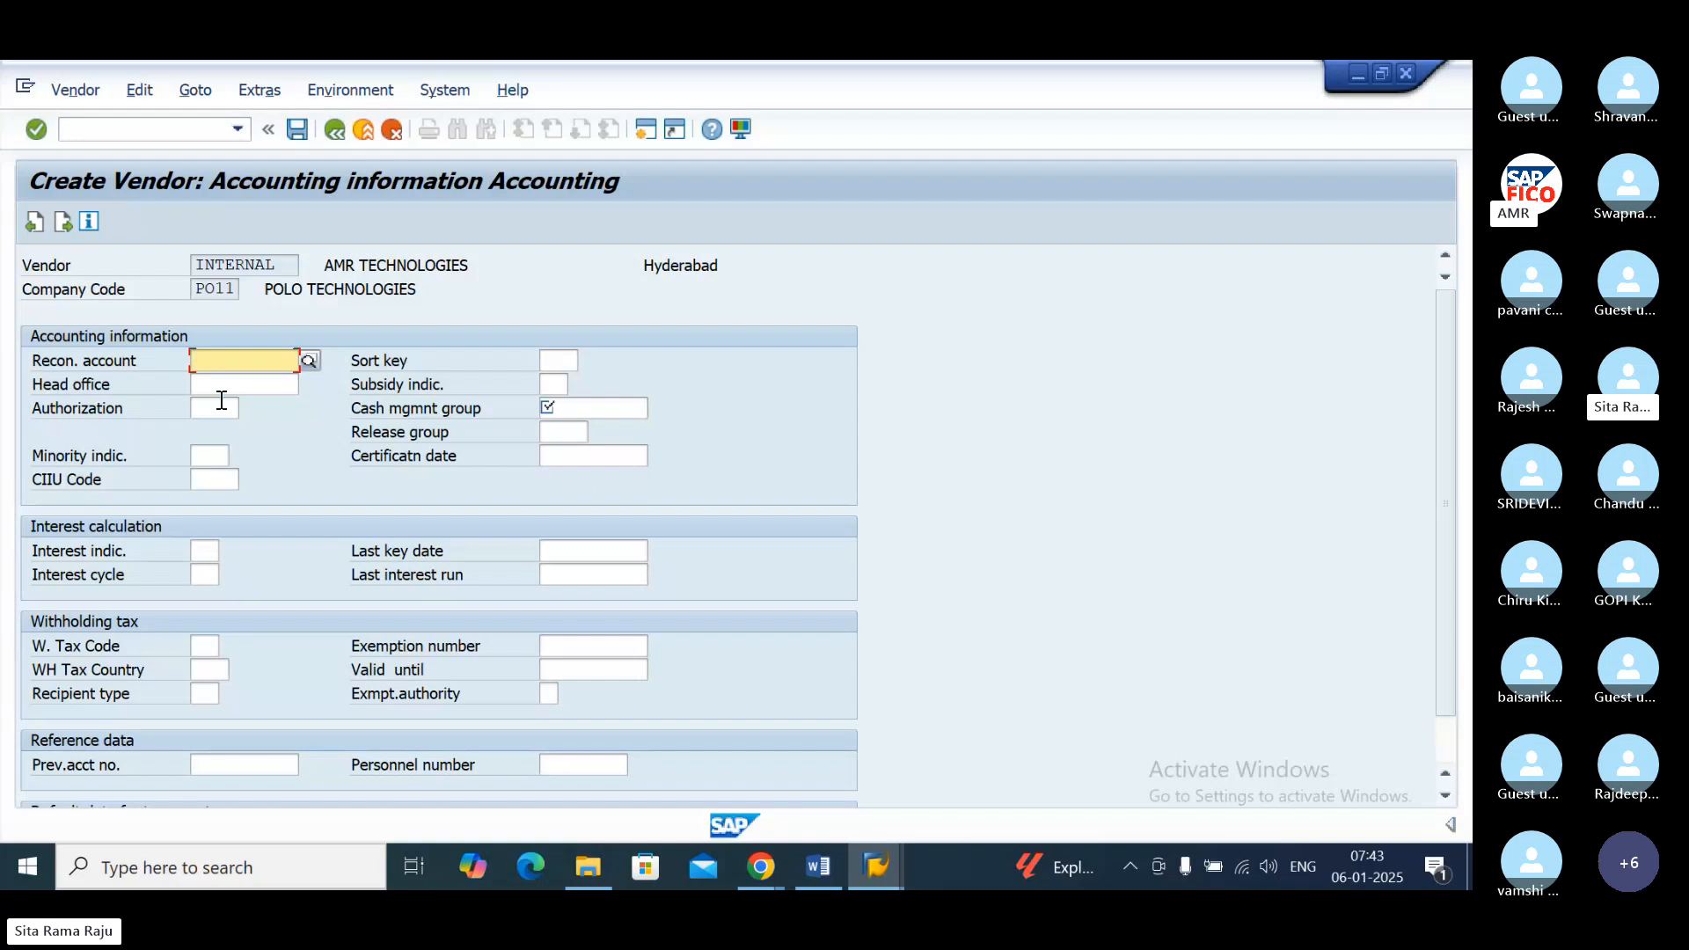
Step: Set the vendor's reconciliation account to 100500, DOMESTIC VENDOR RECONCILIATION ACCOUNT, from the list of available accounts
left_click(309, 362)
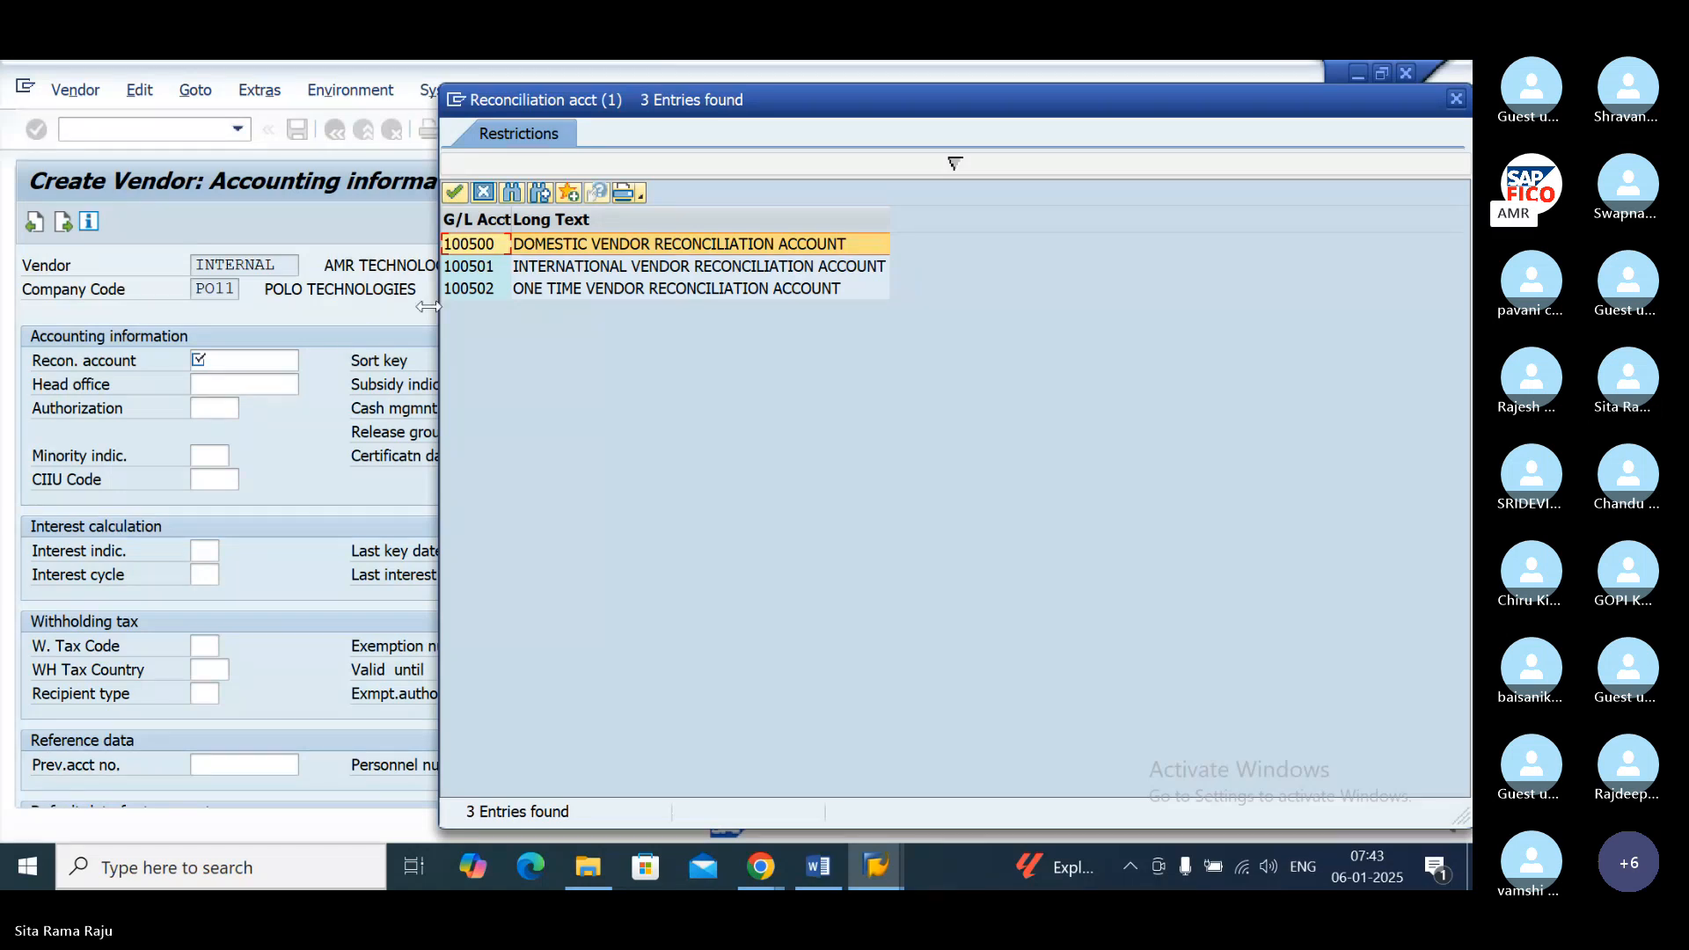
double_click(498, 243)
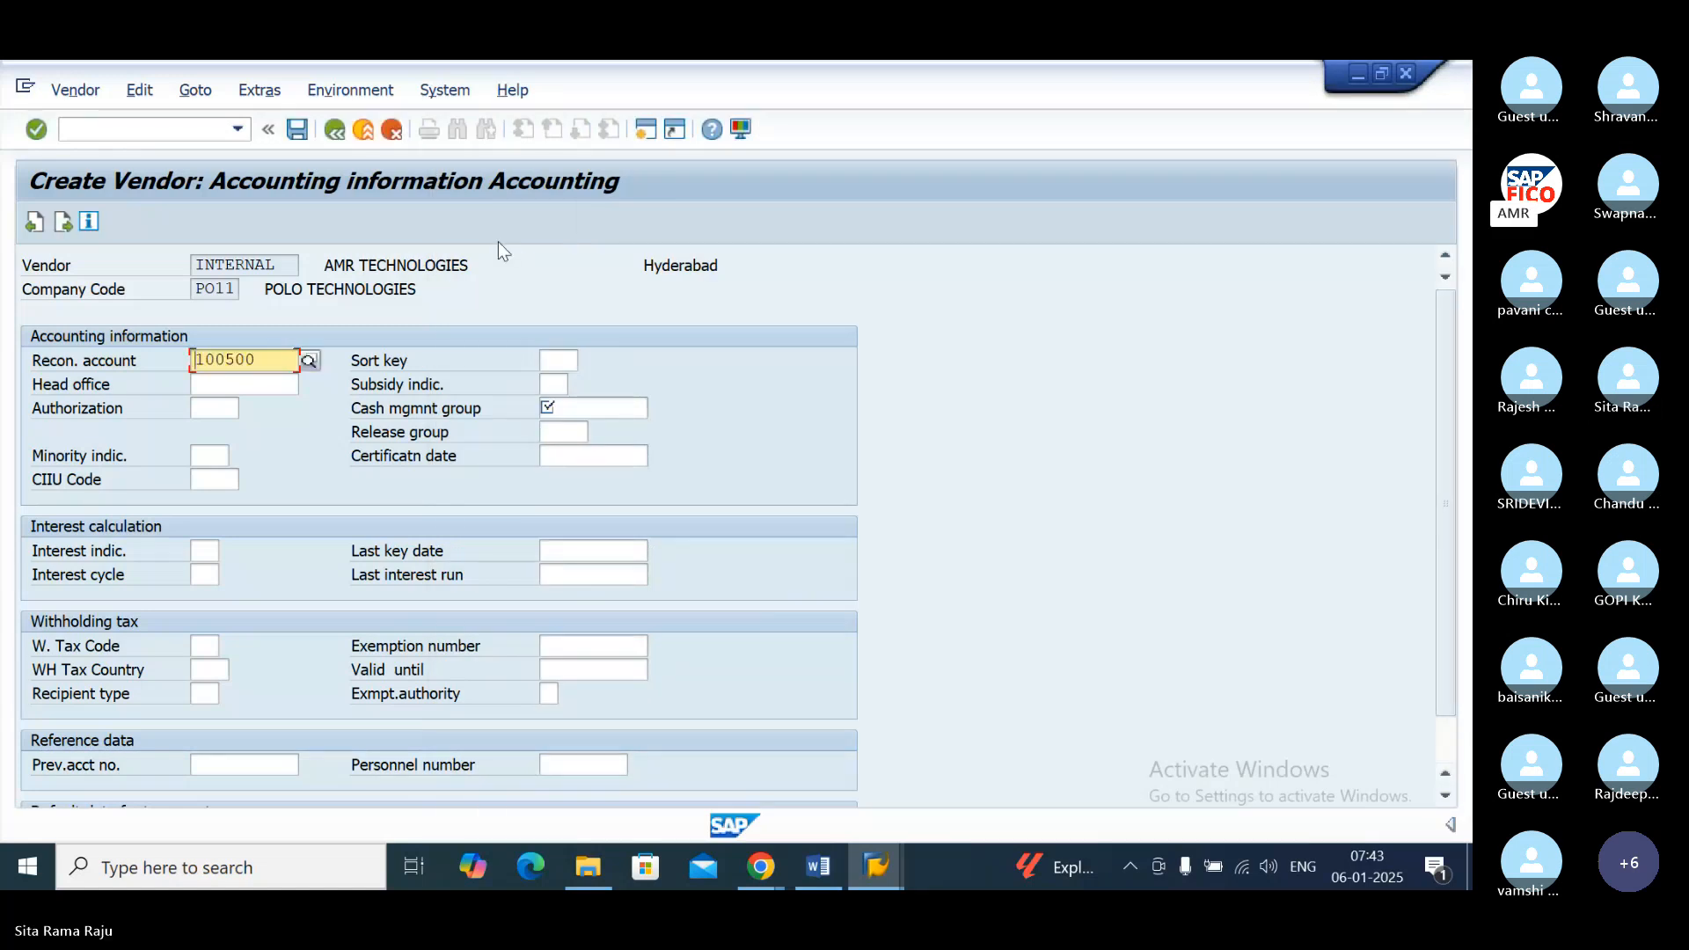
key("Tab")
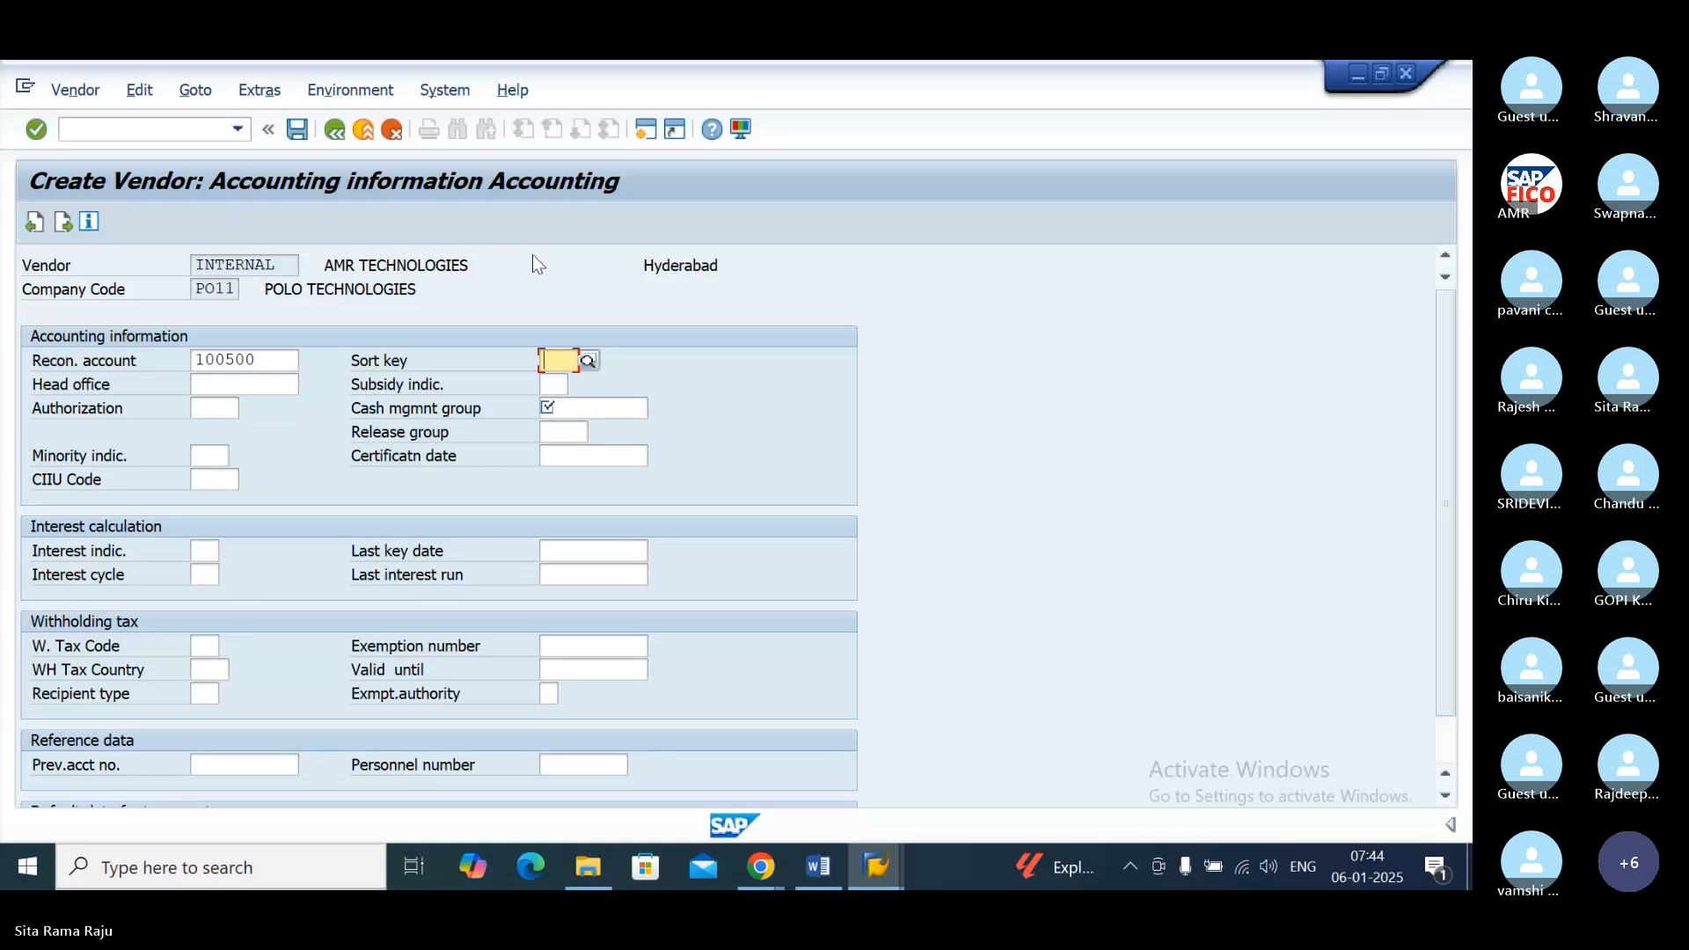
Step: Set the sort key in the Accounting information to 012, Vendor number, from the list of sort keys
left_click(587, 362)
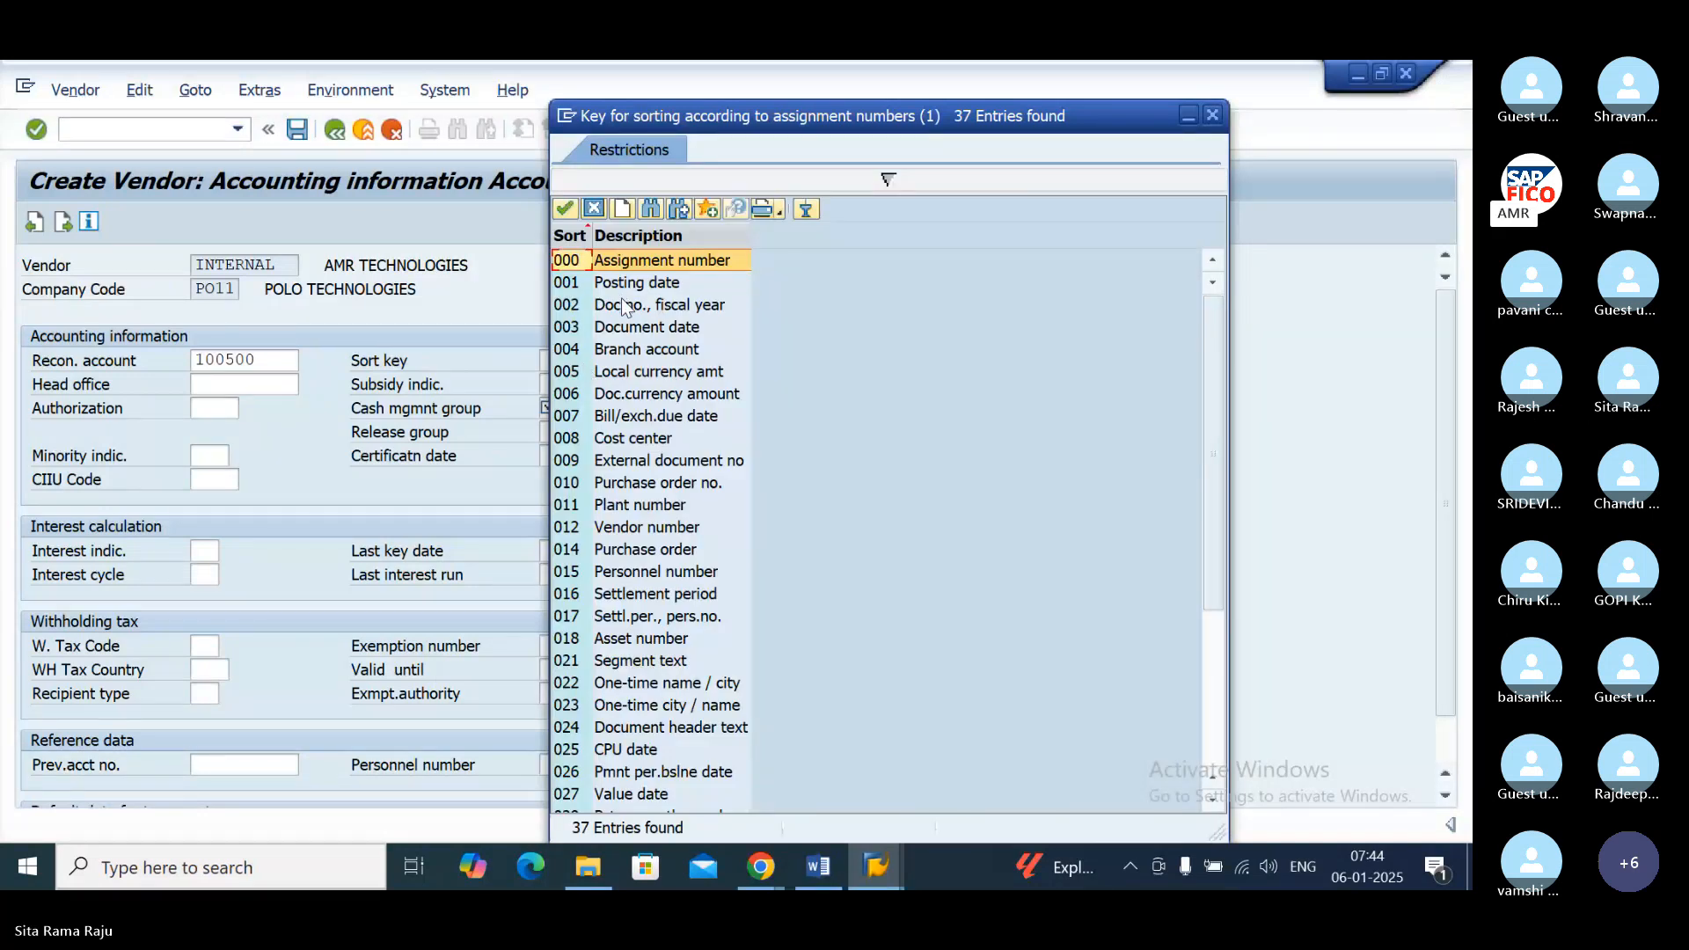
left_click(1214, 798)
left_click(1215, 798)
left_click(1214, 798)
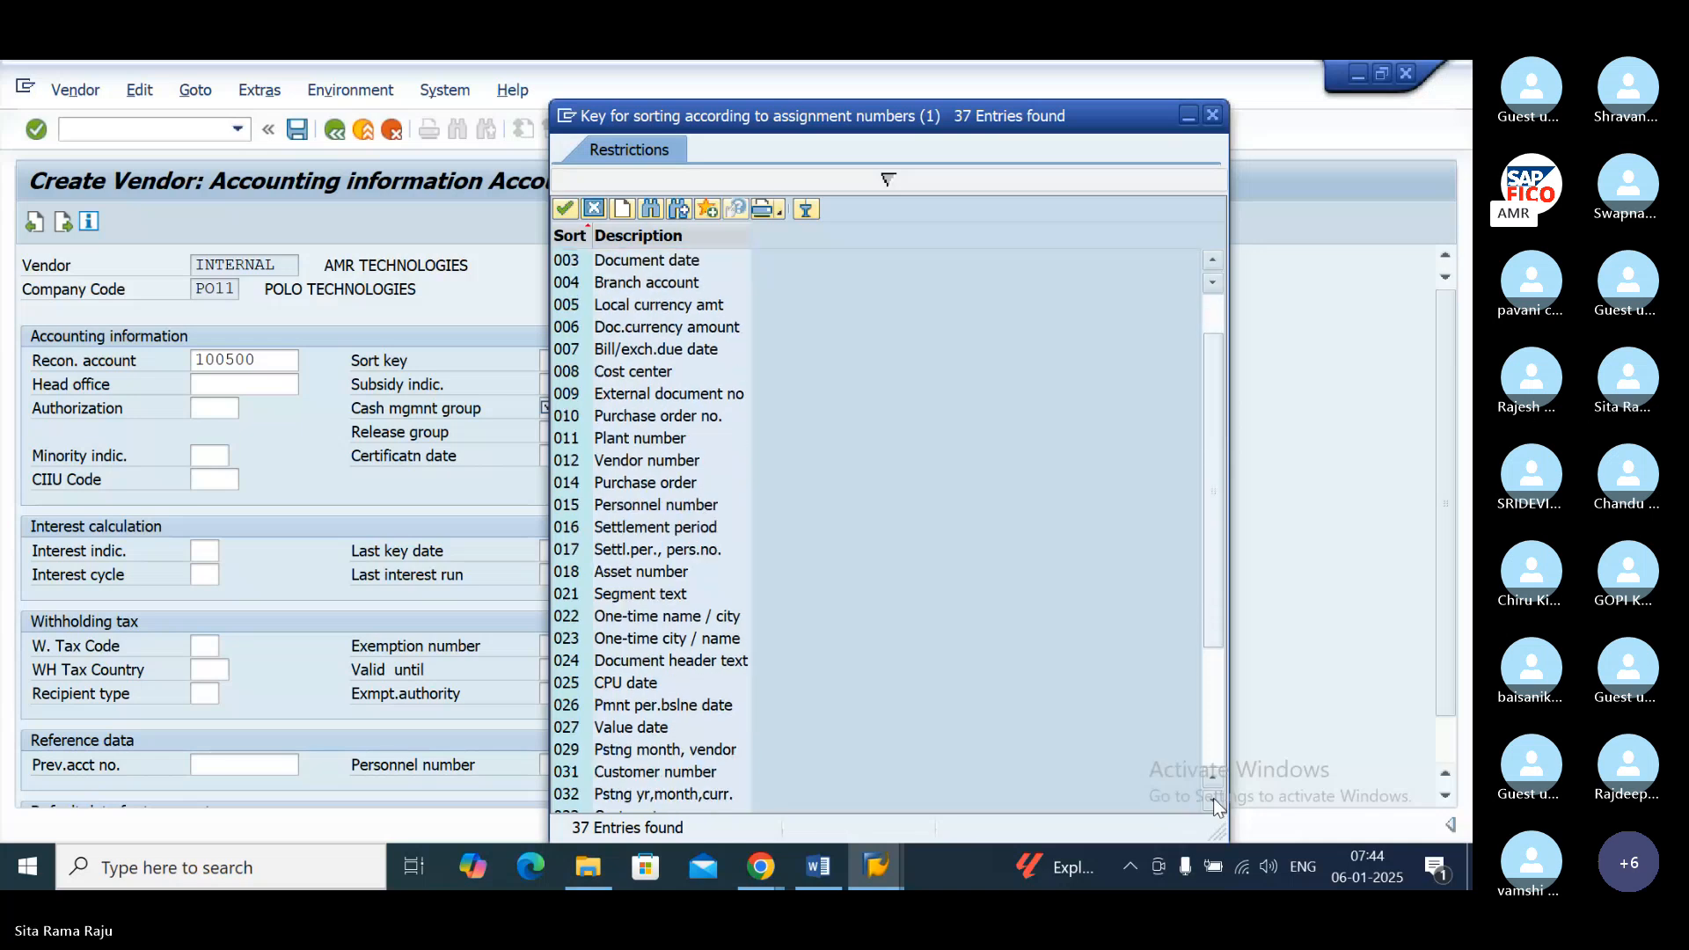
double_click(641, 462)
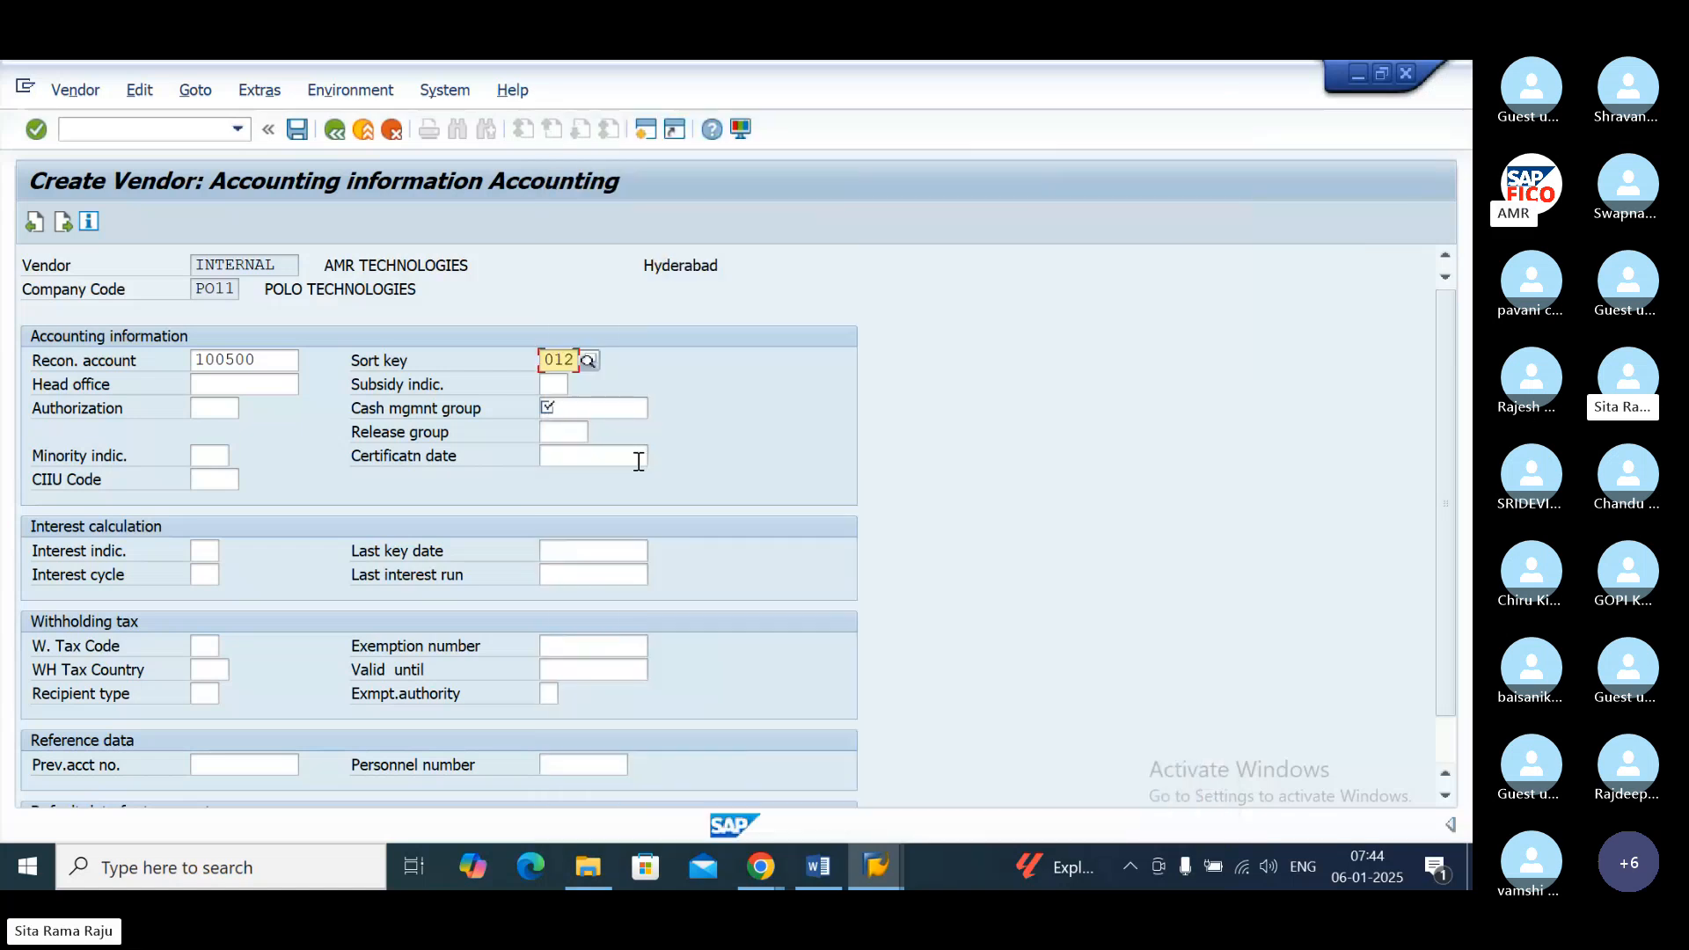
Step: Set the cash management group to A4, Major vendors, and continue to the company code Payment transactions data
key("Tab")
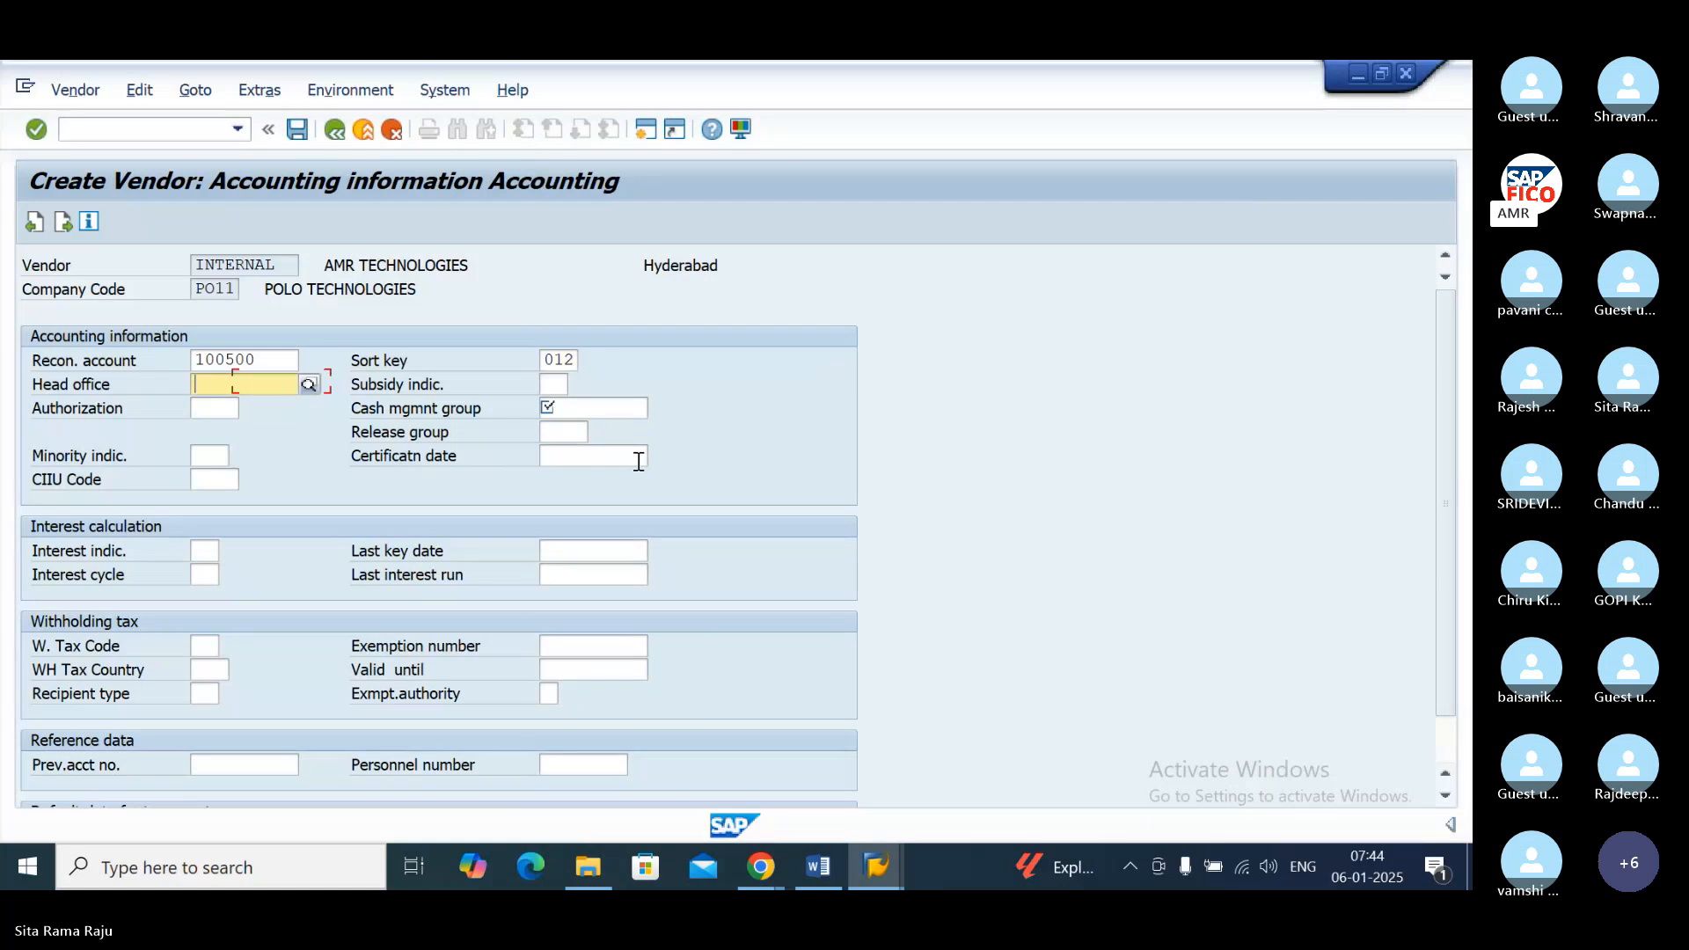
key("Tab")
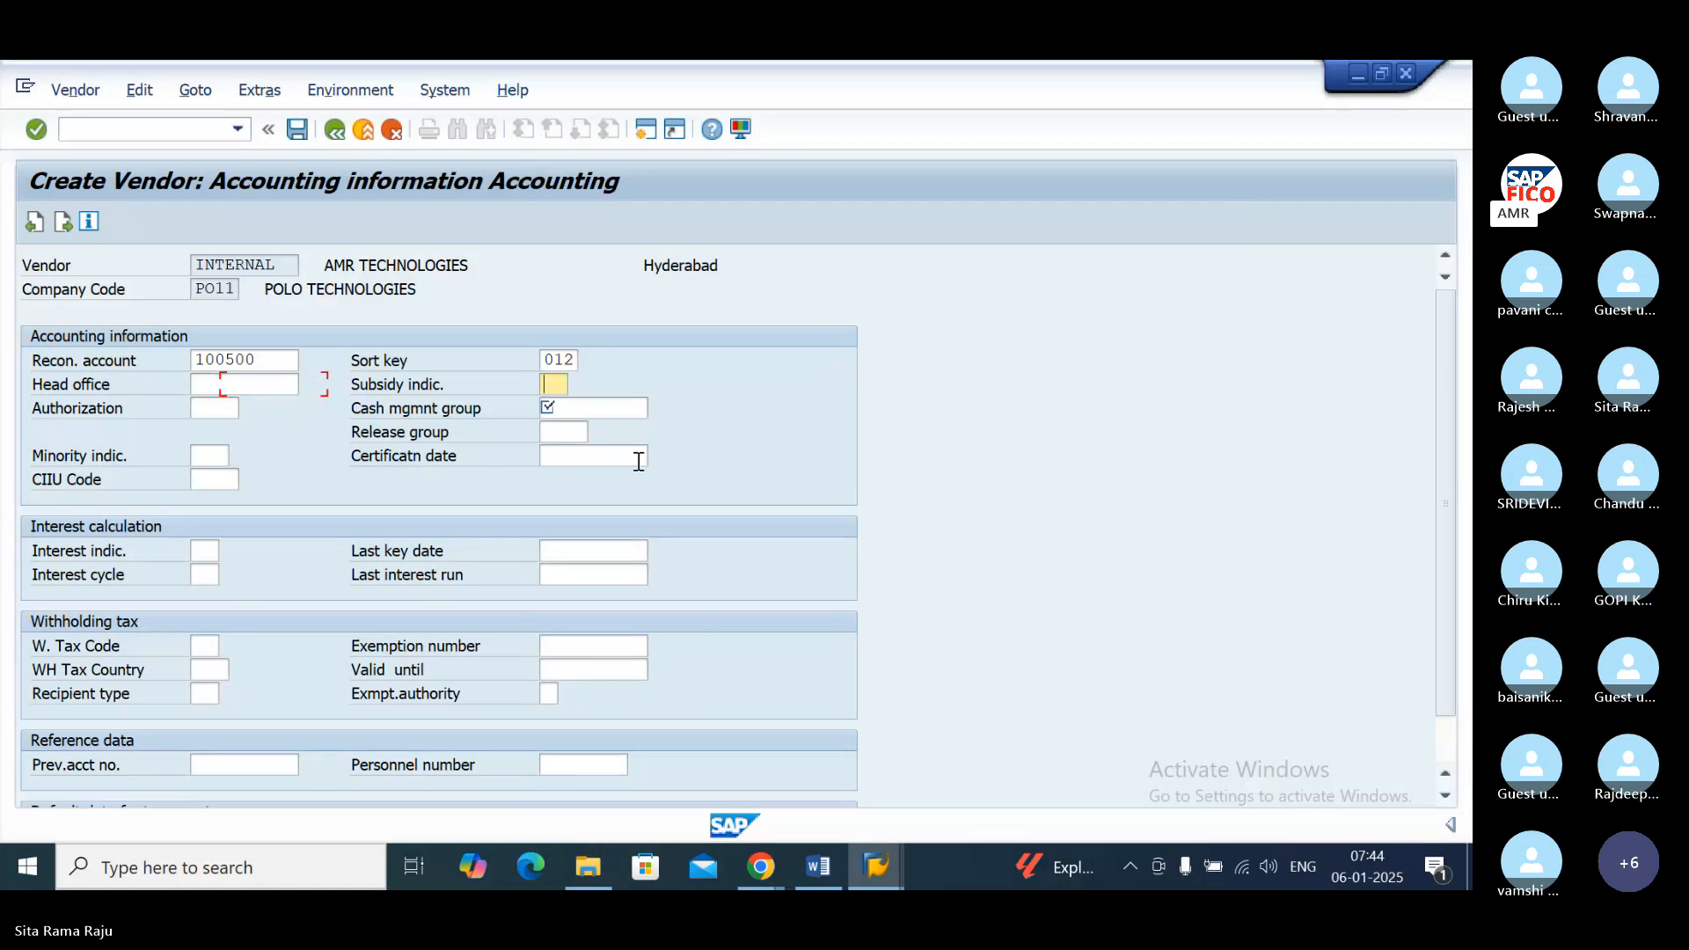
key("Tab")
left_click(630, 412)
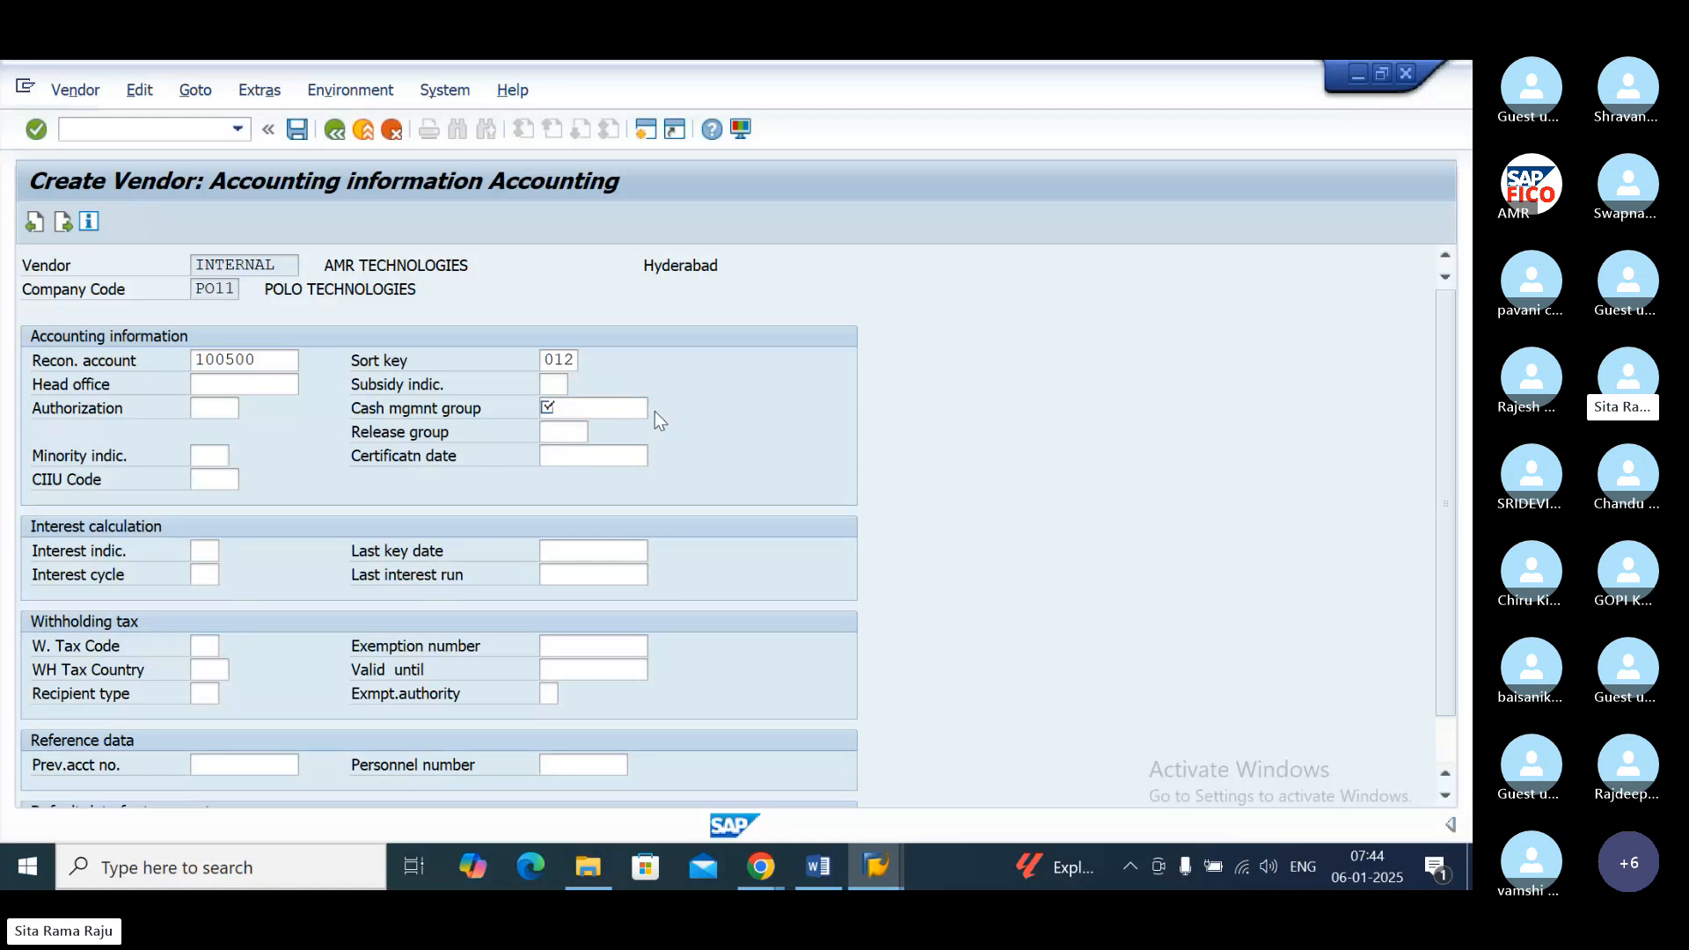
left_click(655, 410)
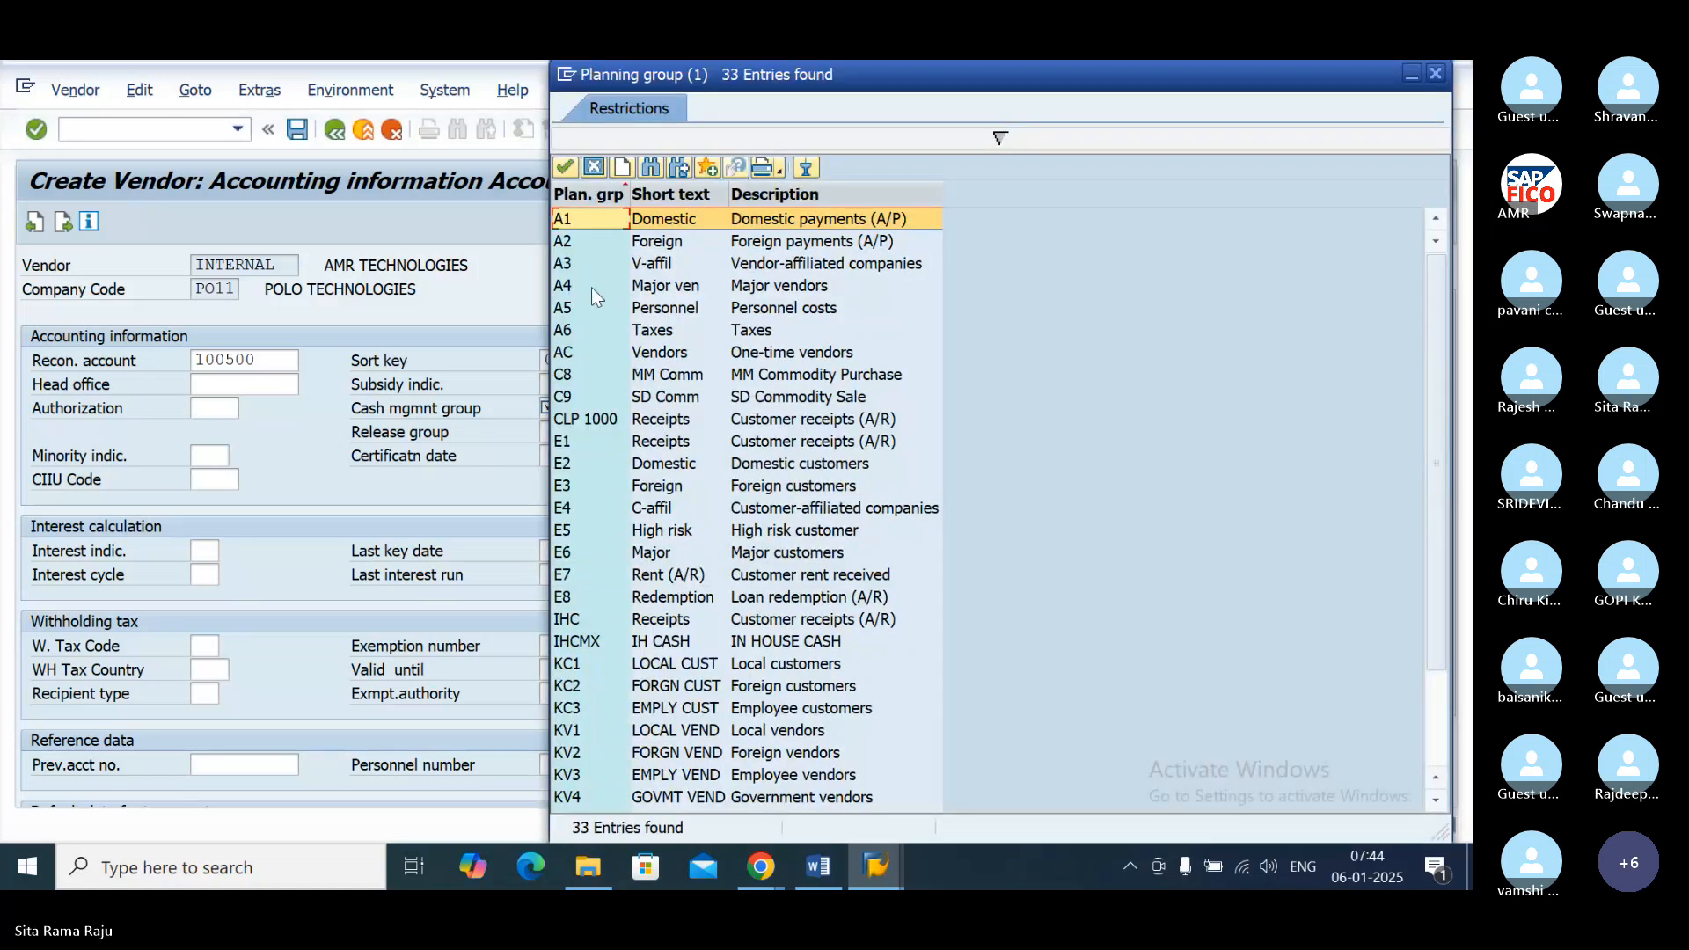
double_click(565, 289)
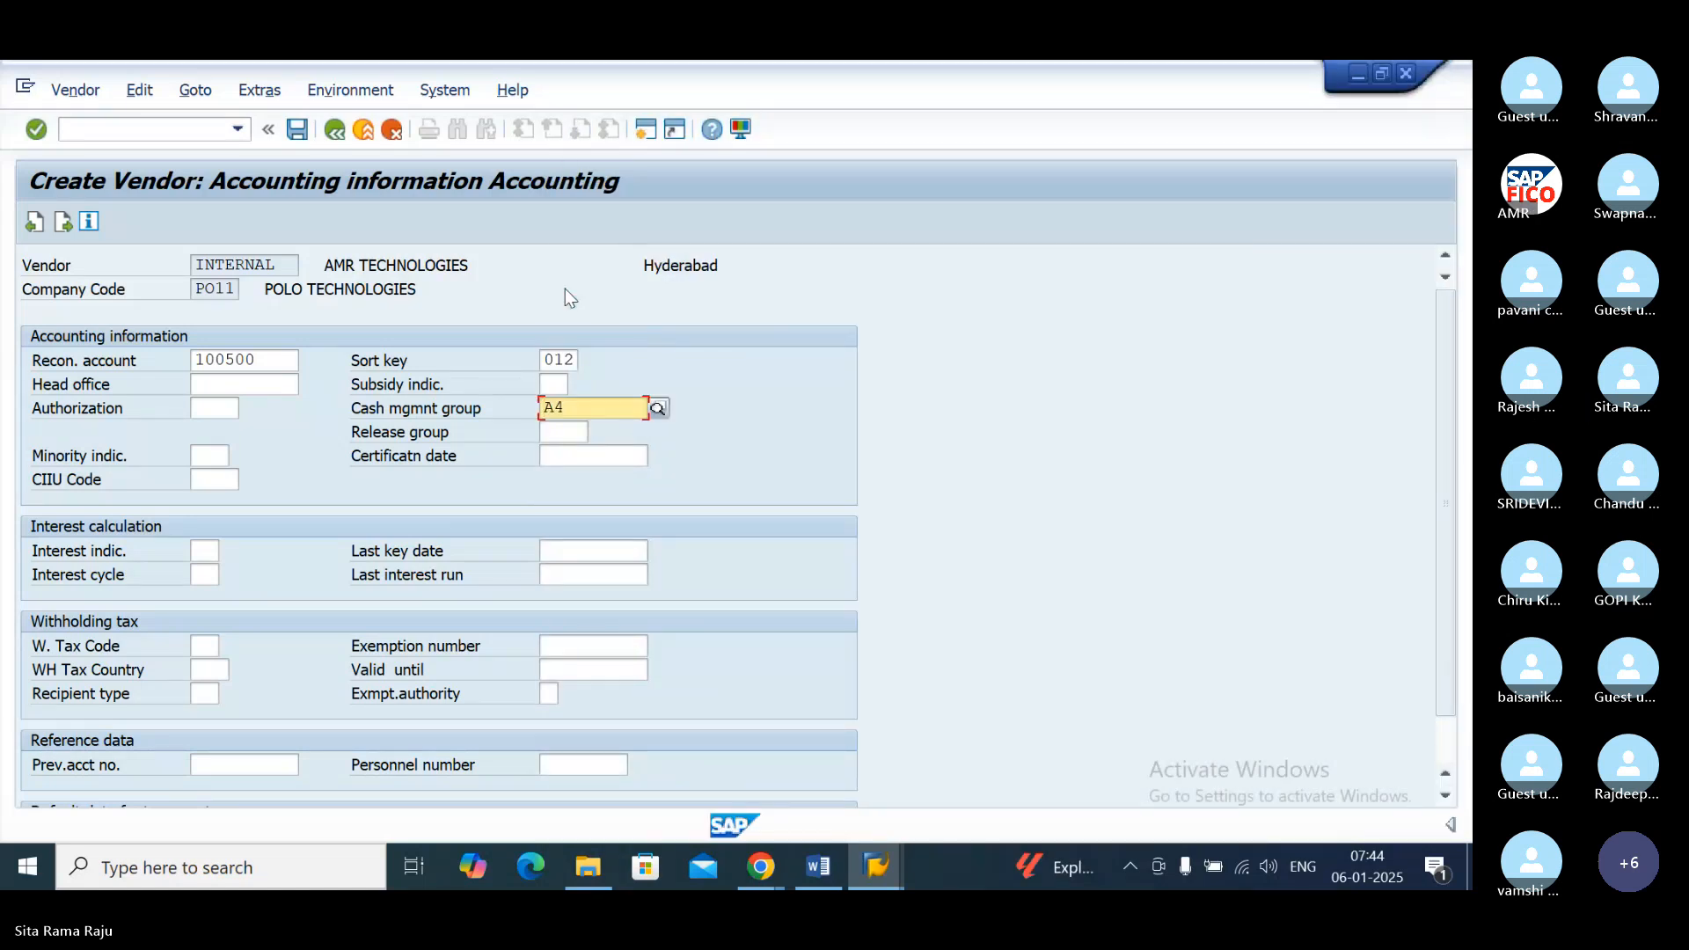
key("Return")
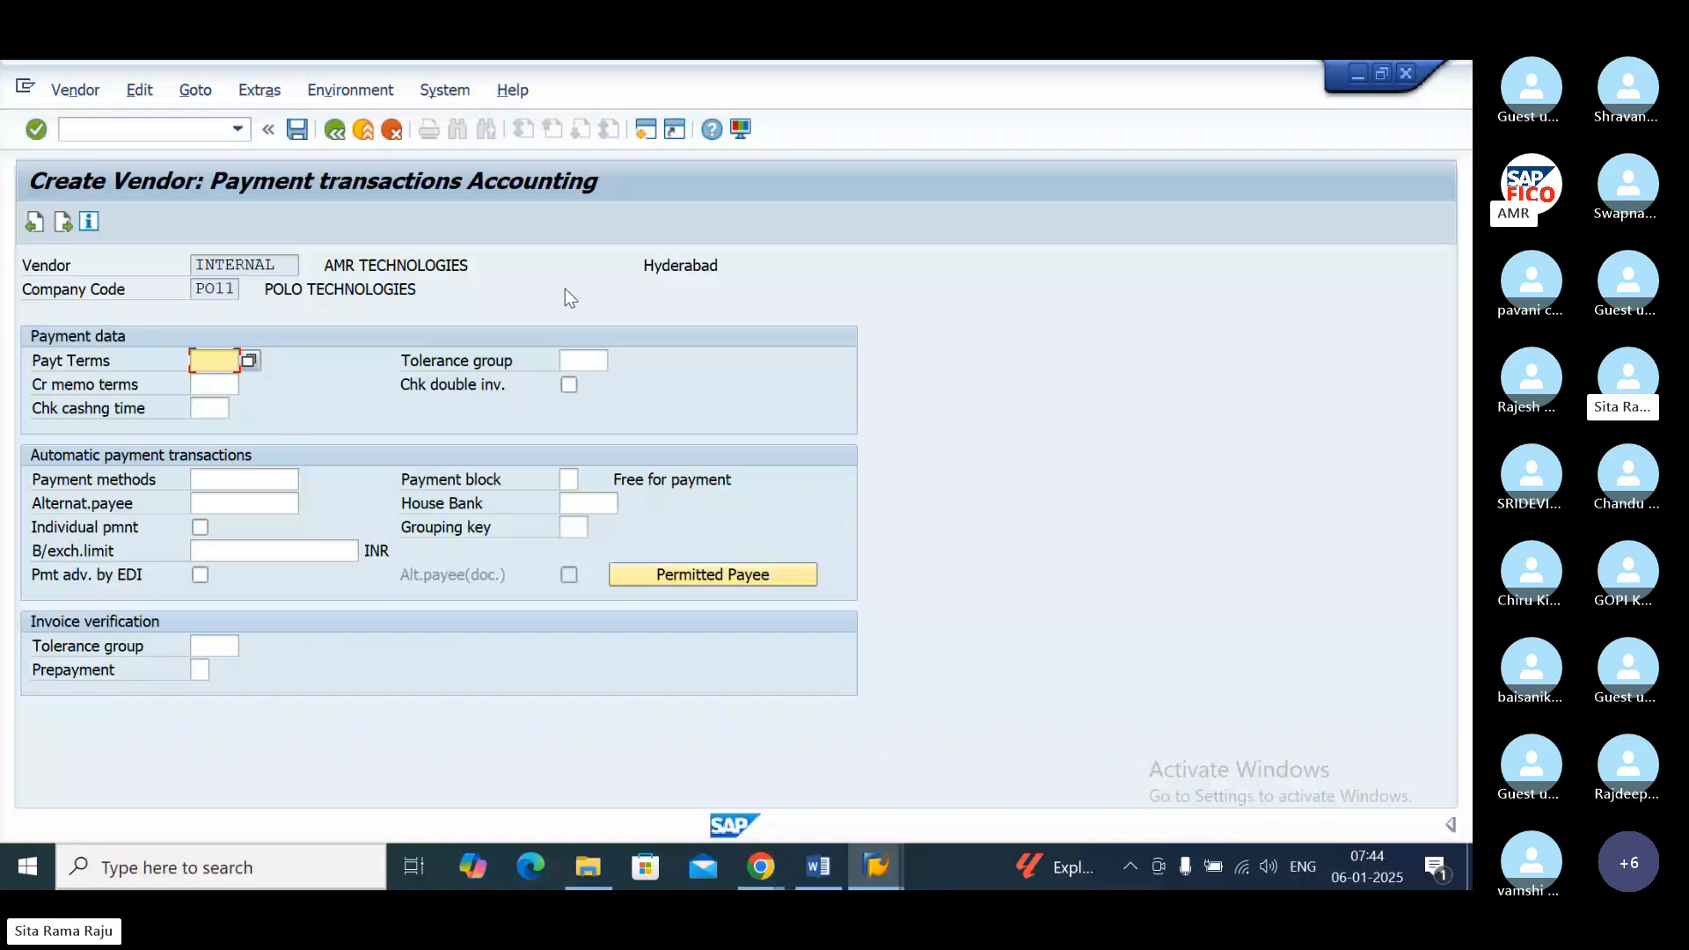
Step: Set the payment terms to 0001 and the payment data tolerance group to POVC, and save the new vendor
left_click(250, 360)
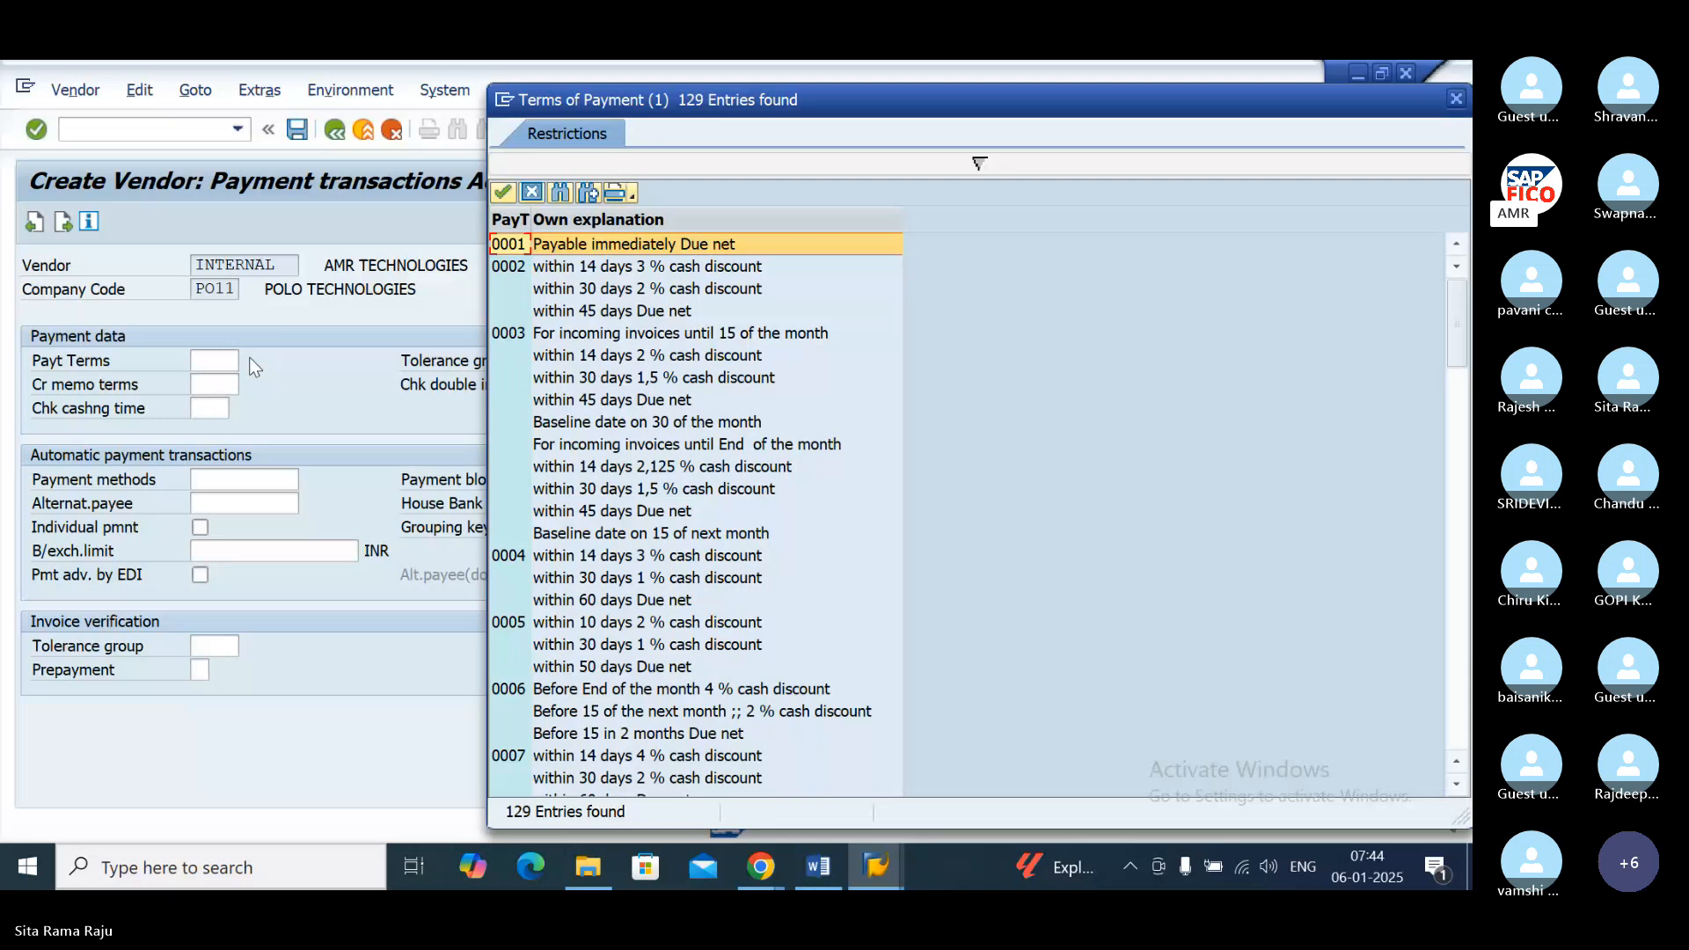
double_click(597, 255)
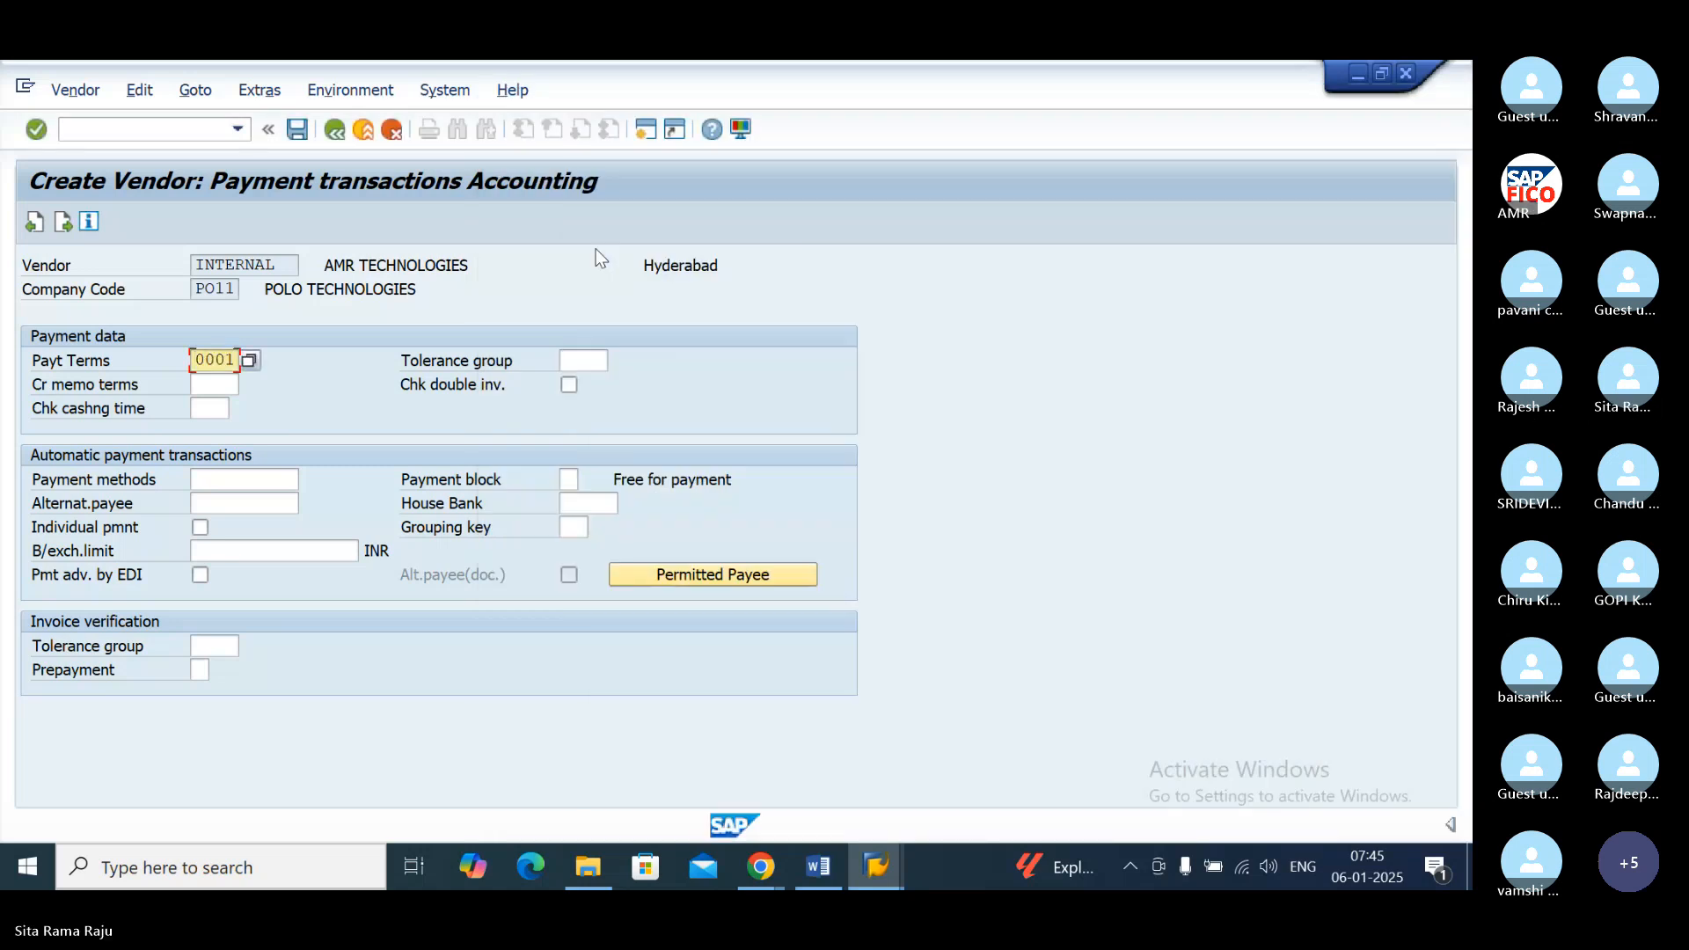
left_click(579, 362)
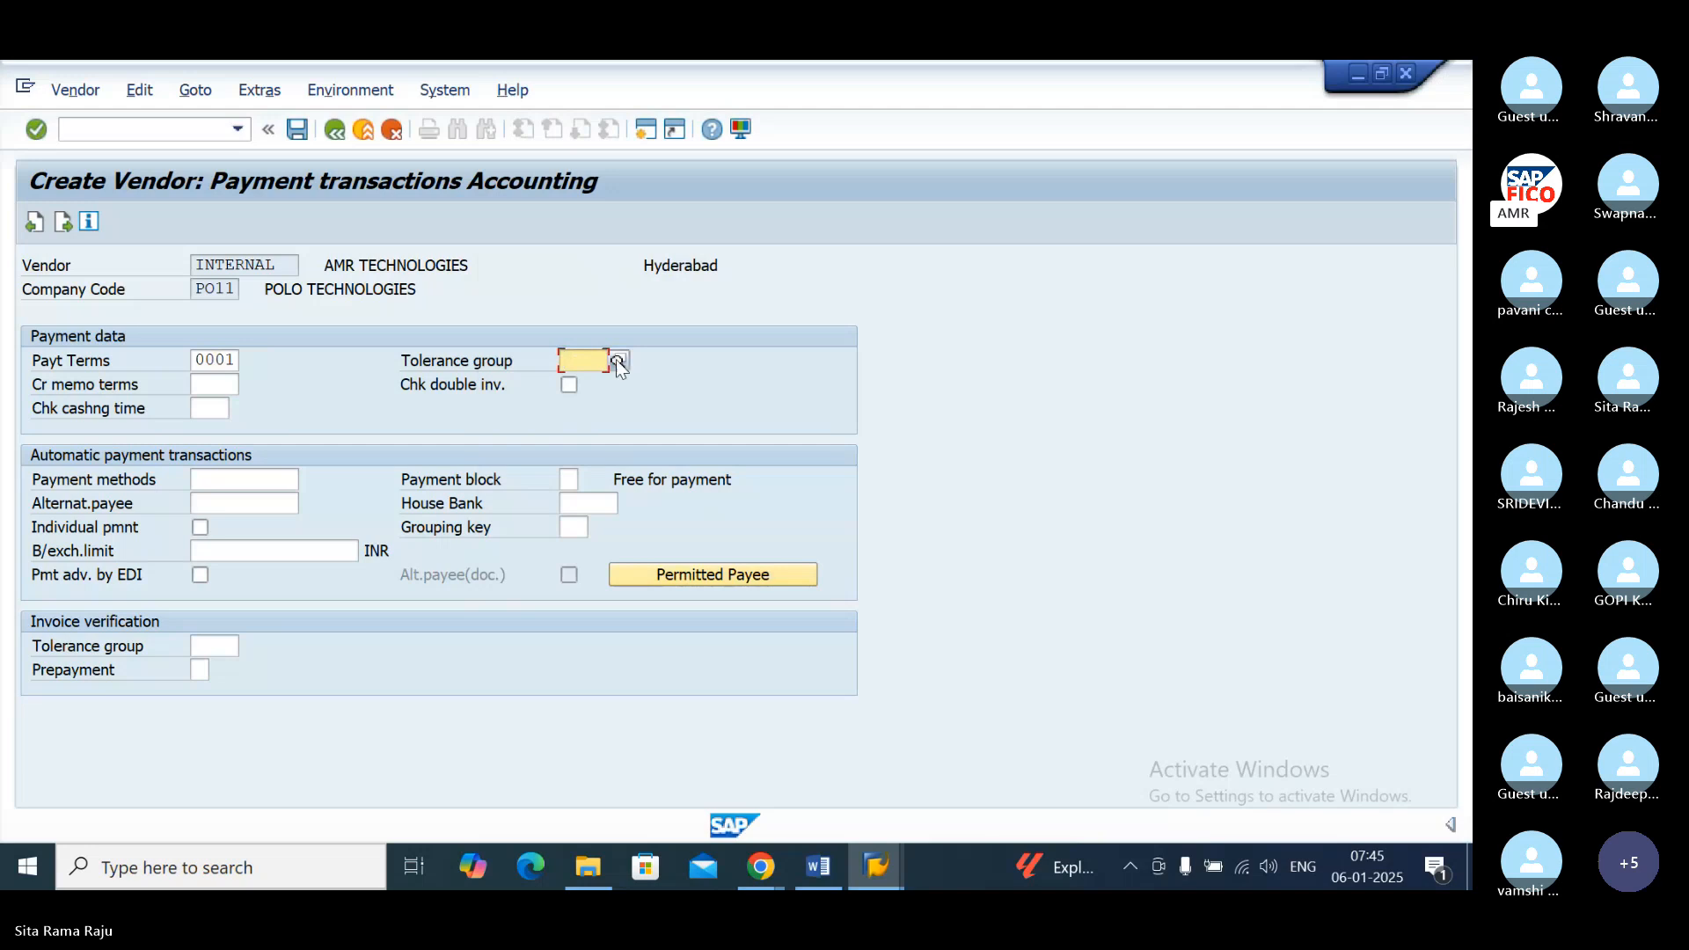
left_click(618, 362)
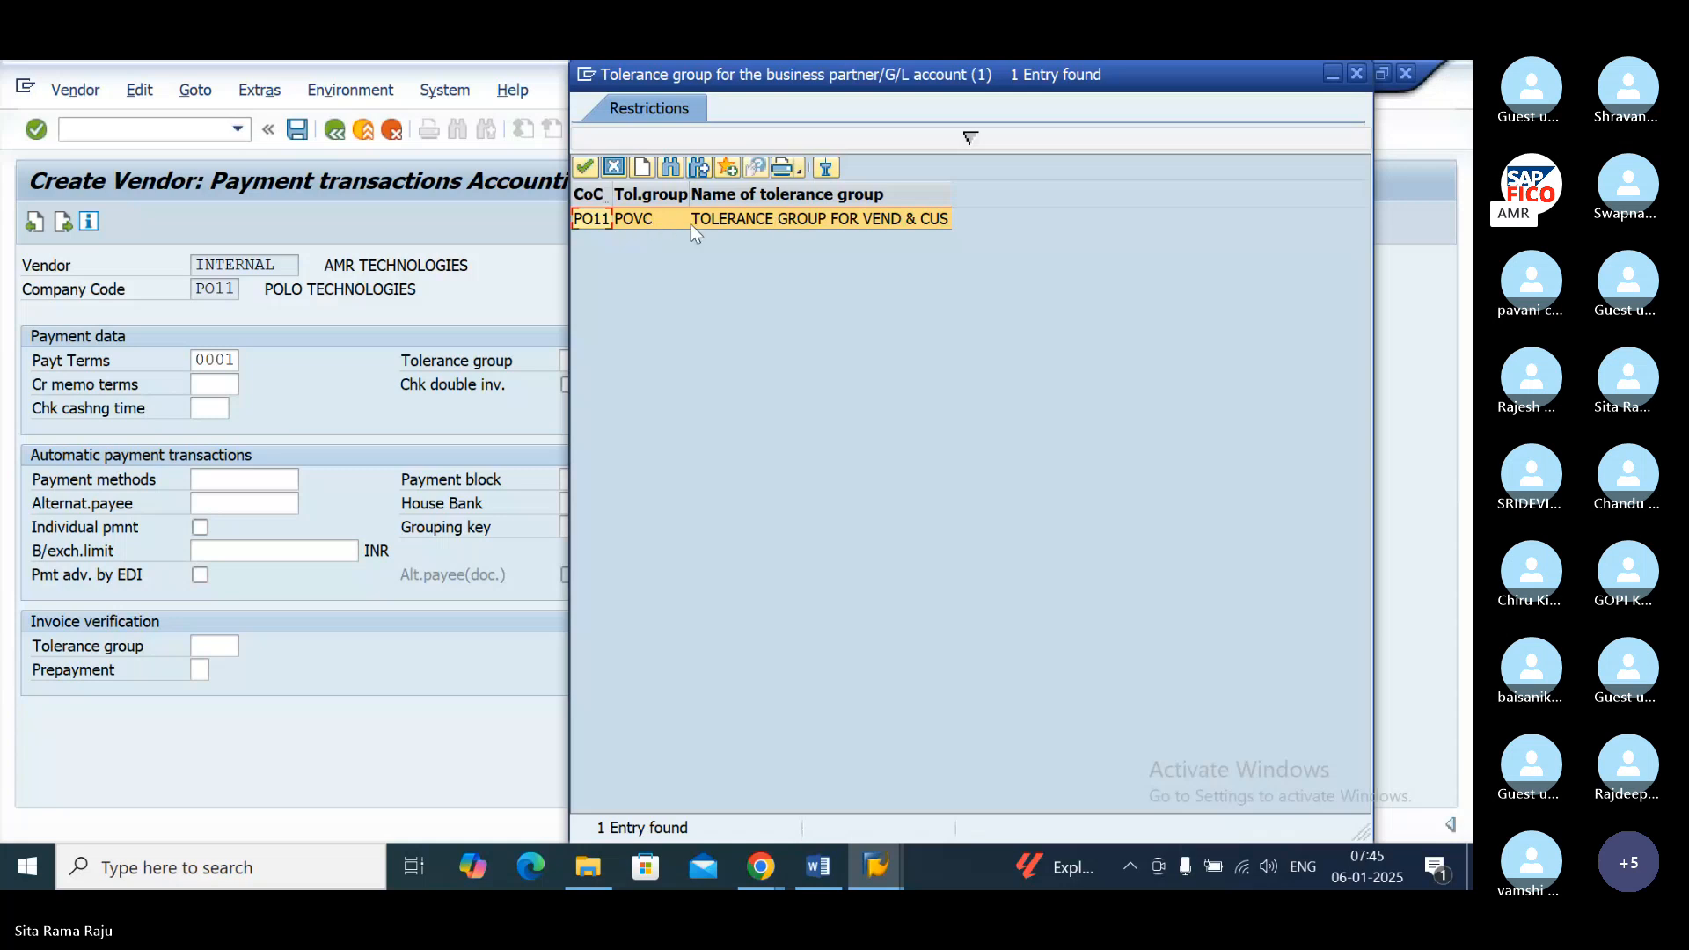
double_click(655, 217)
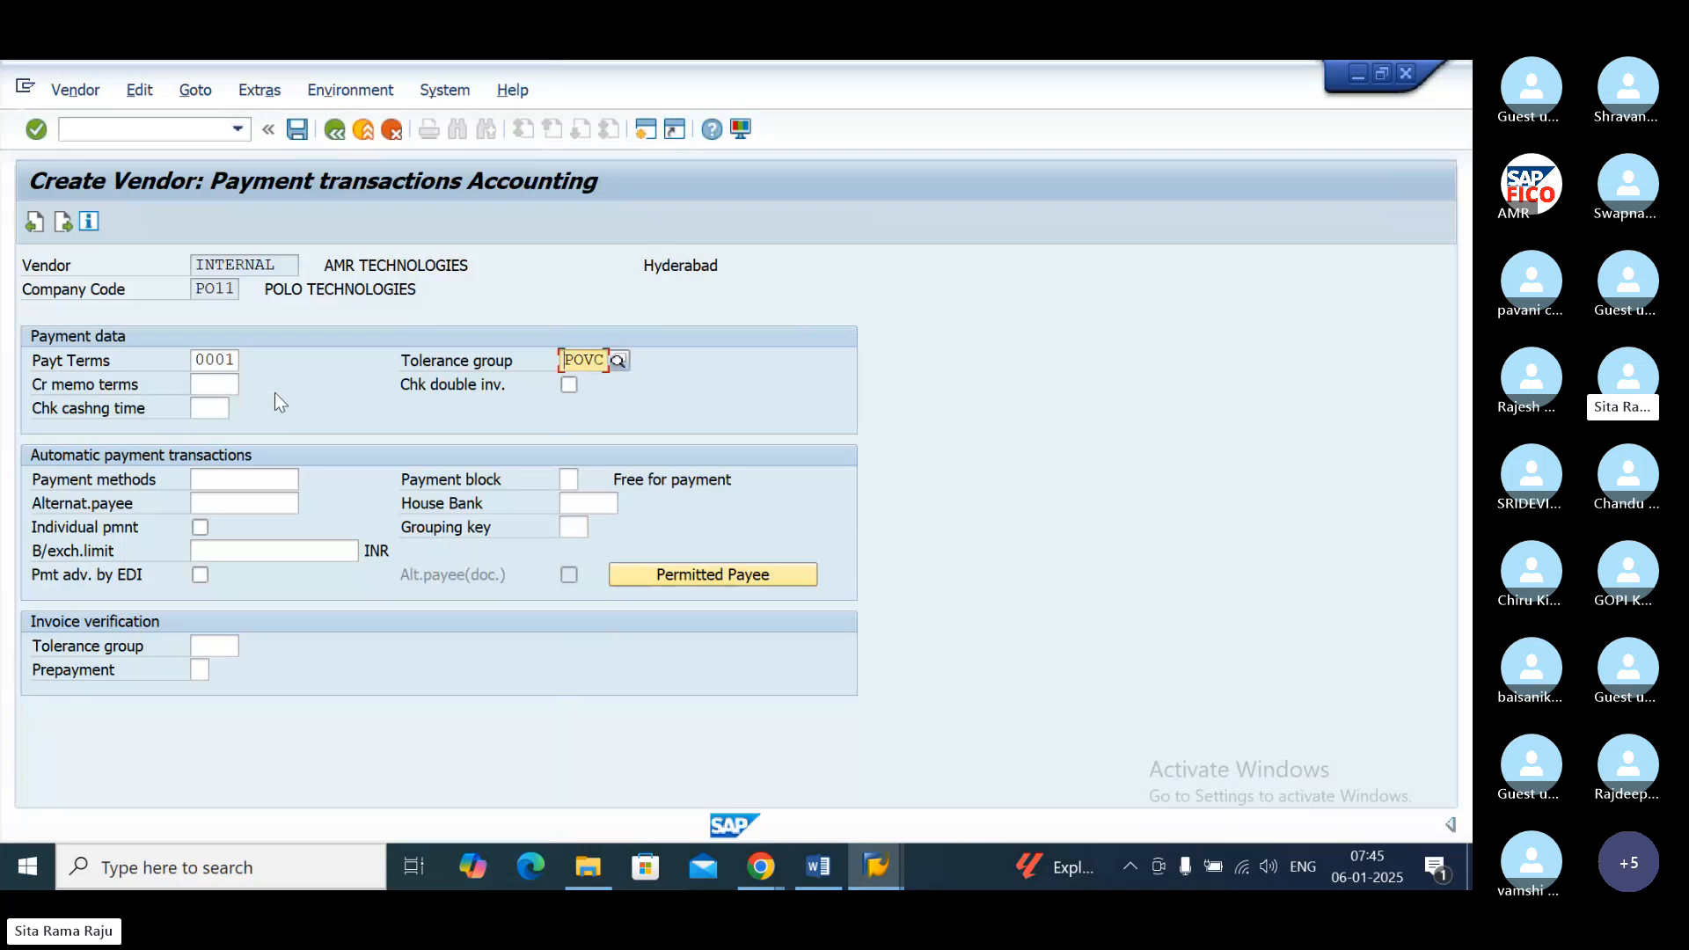
left_click(298, 129)
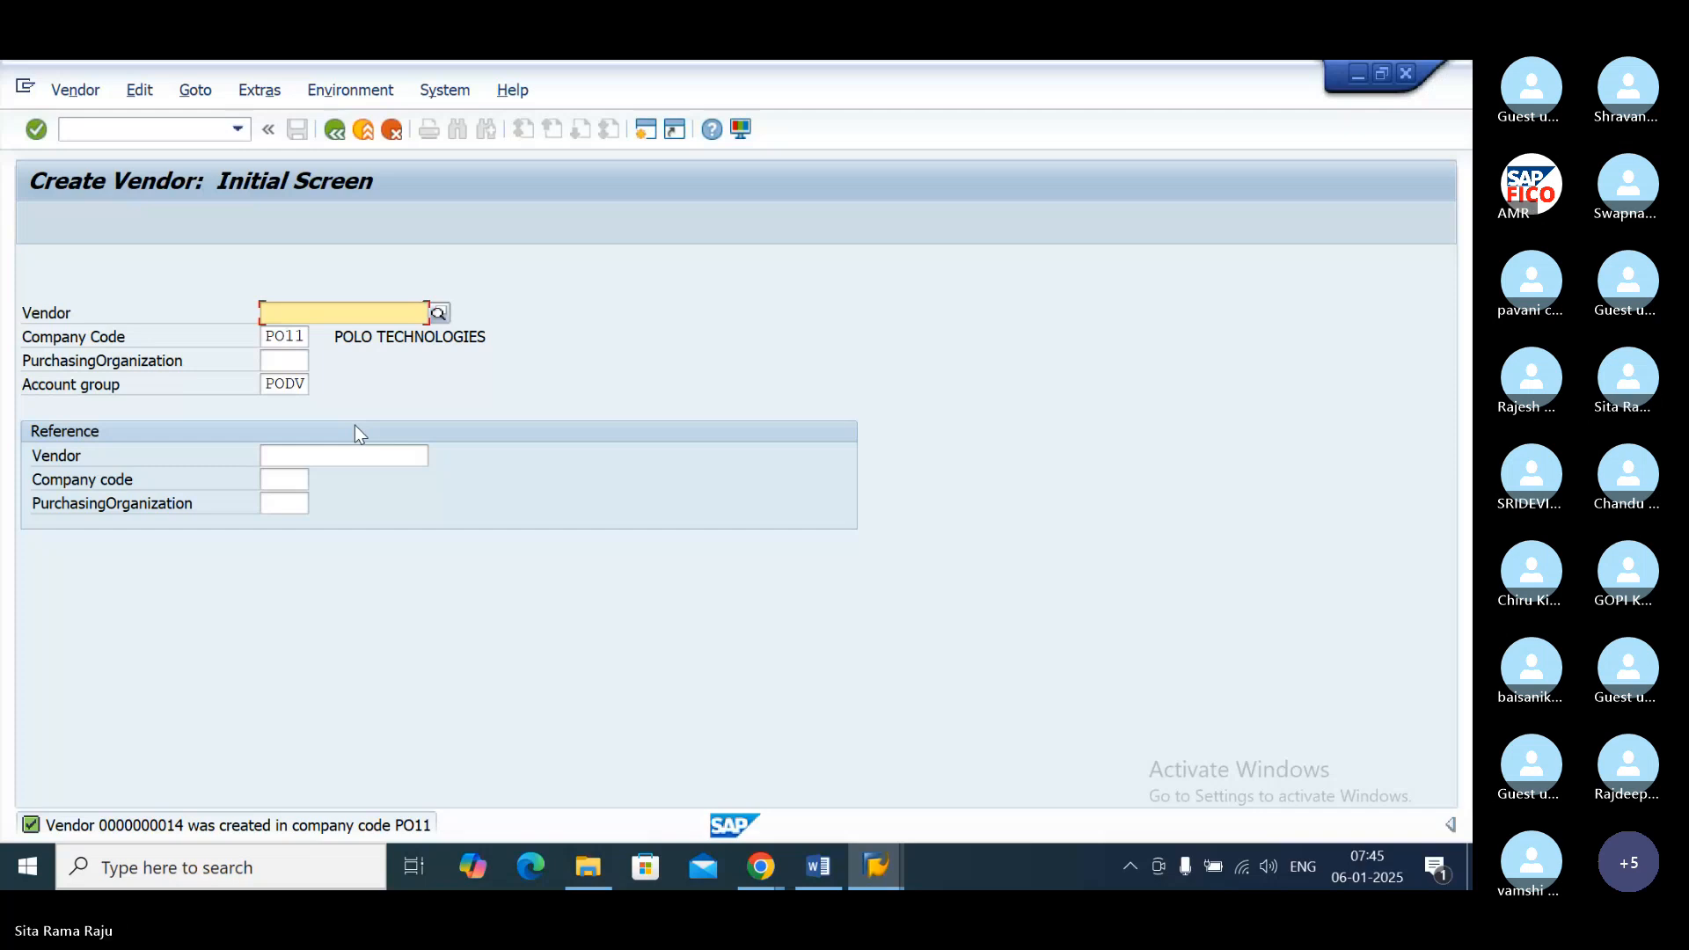
Step: Switch to Skype in Chrome and view the AP configuration steps image posted in the meeting chat
left_click(774, 871)
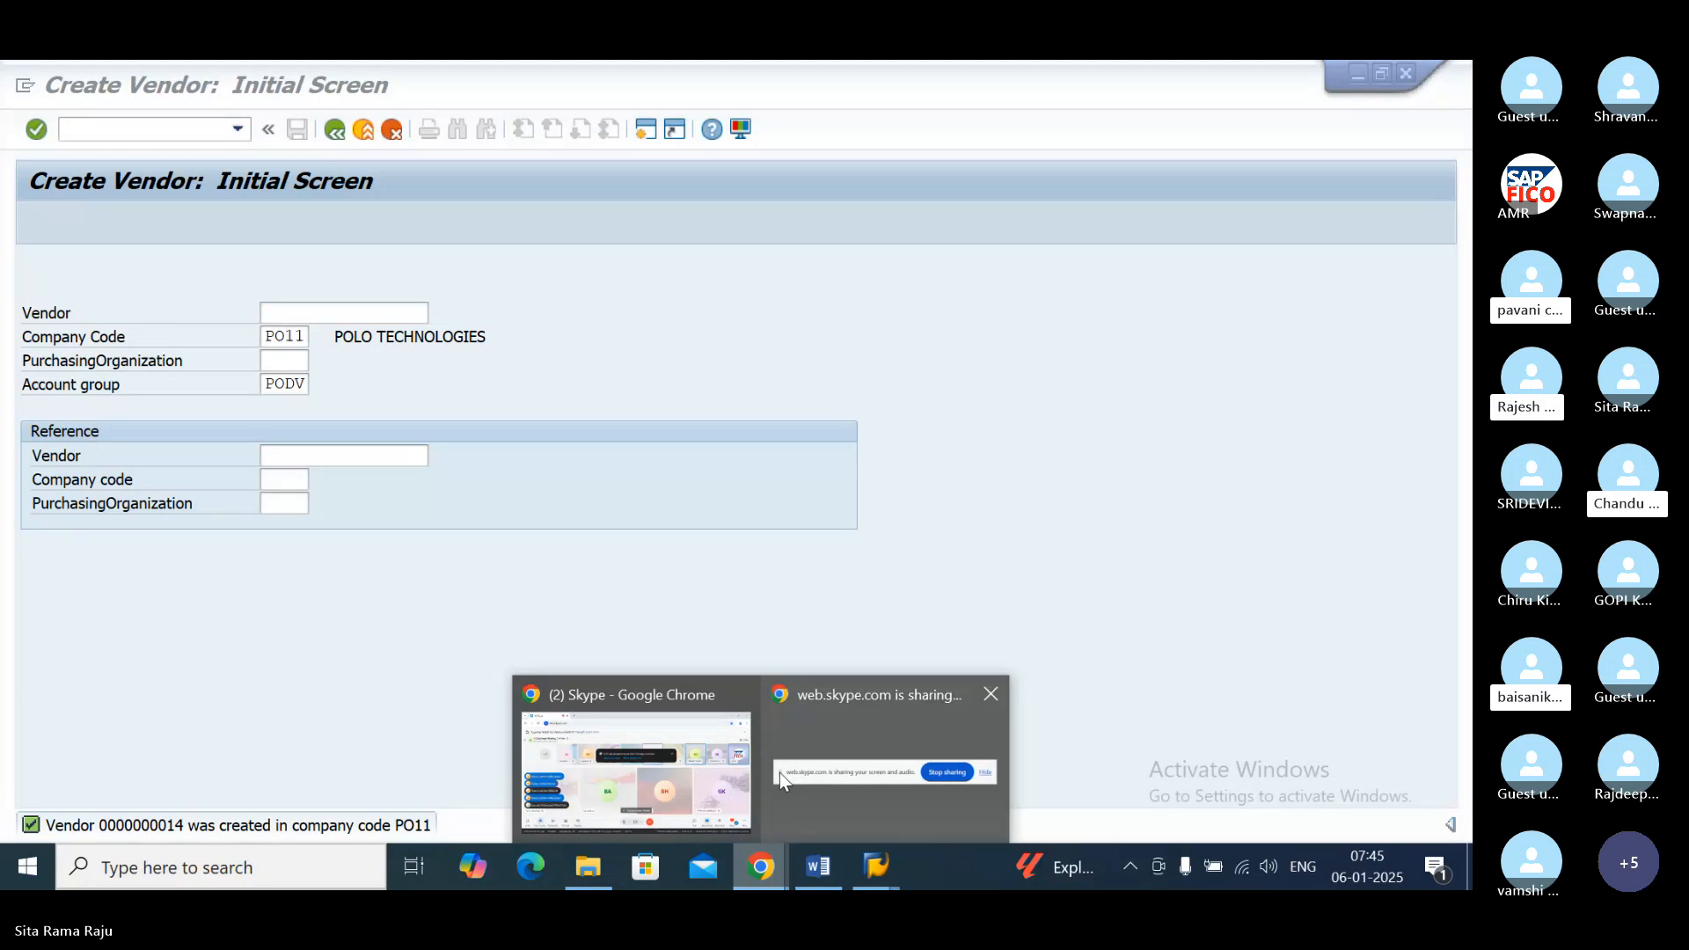
left_click(809, 584)
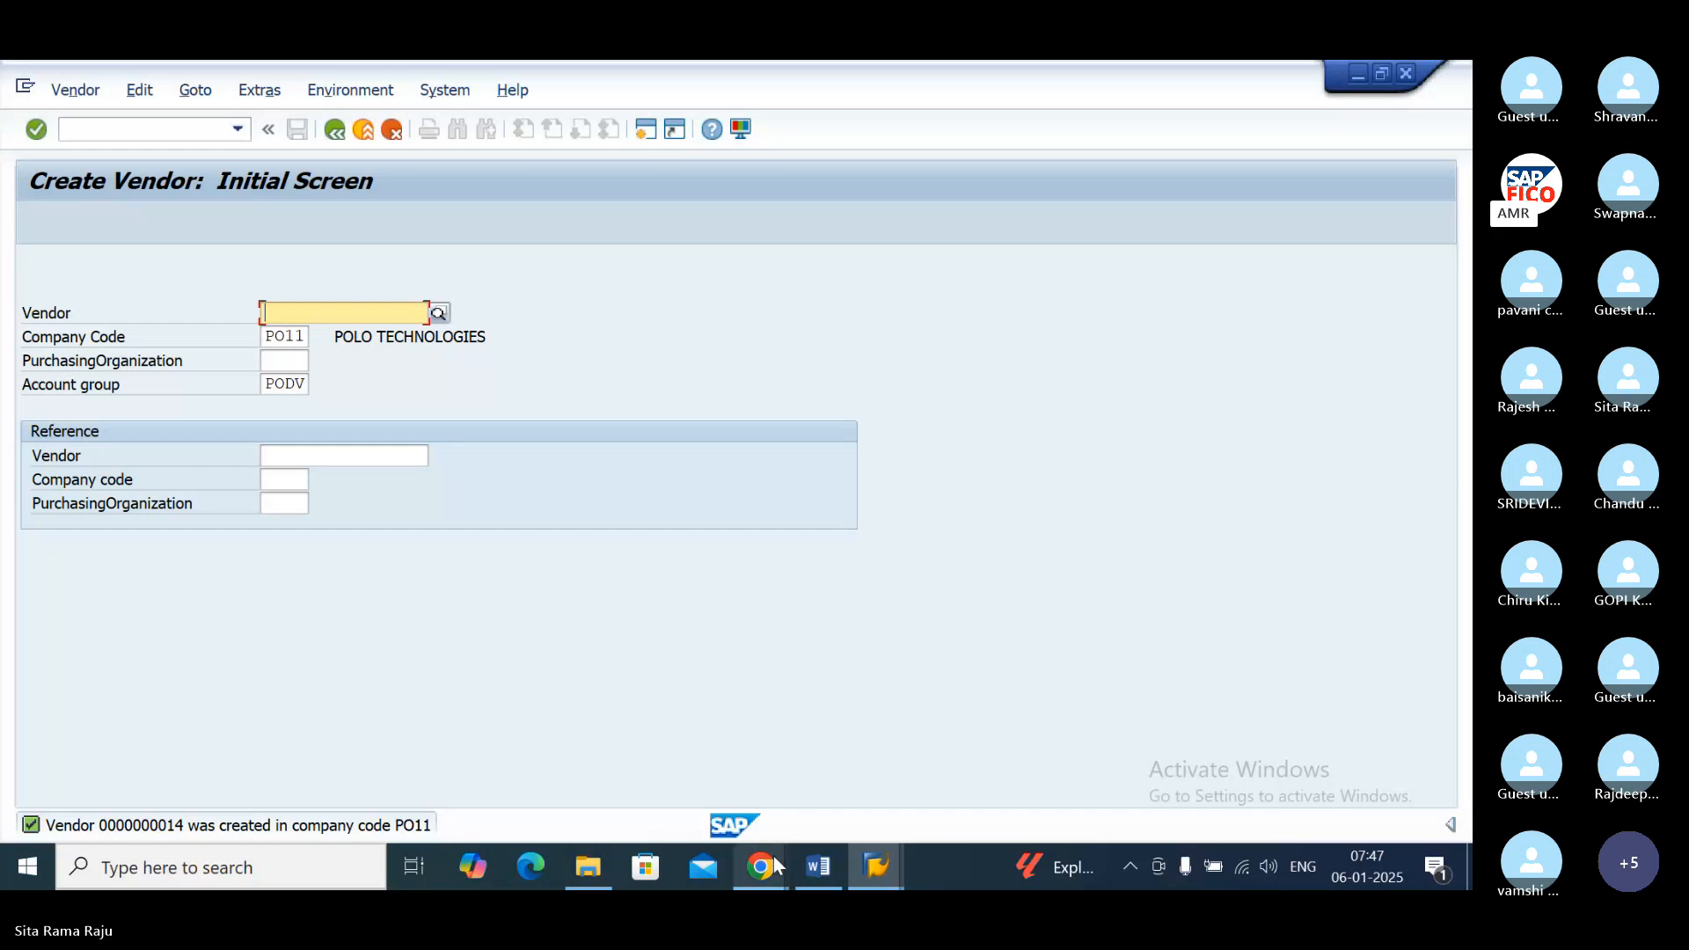
mouse_move(774, 857)
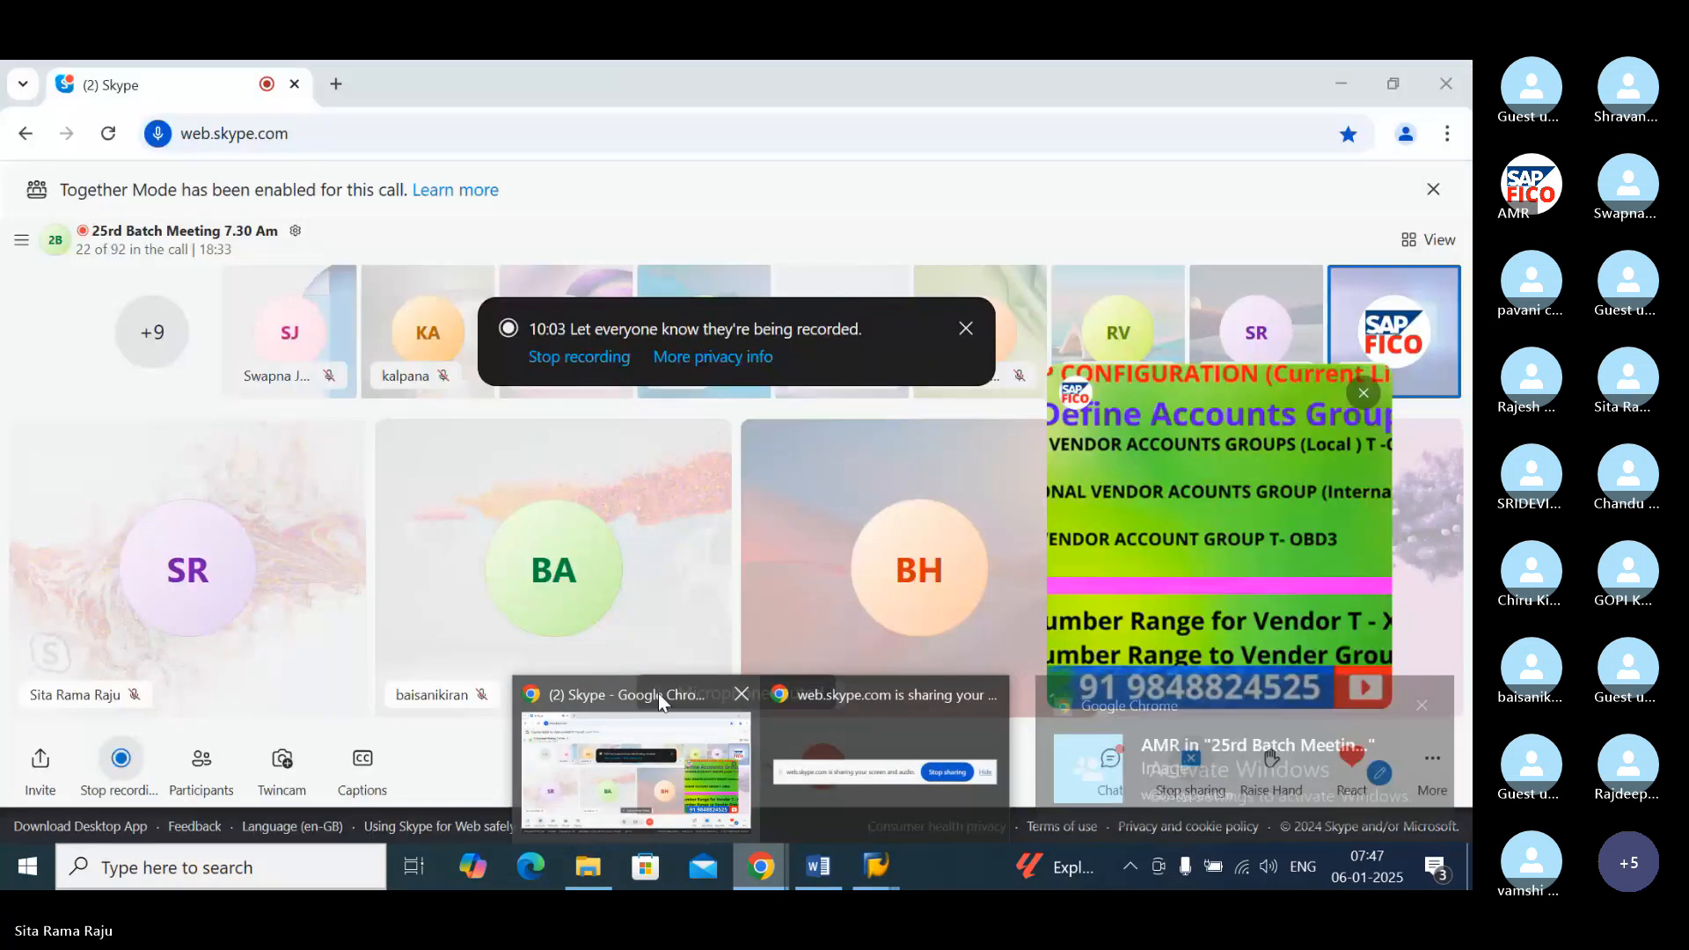
left_click(659, 693)
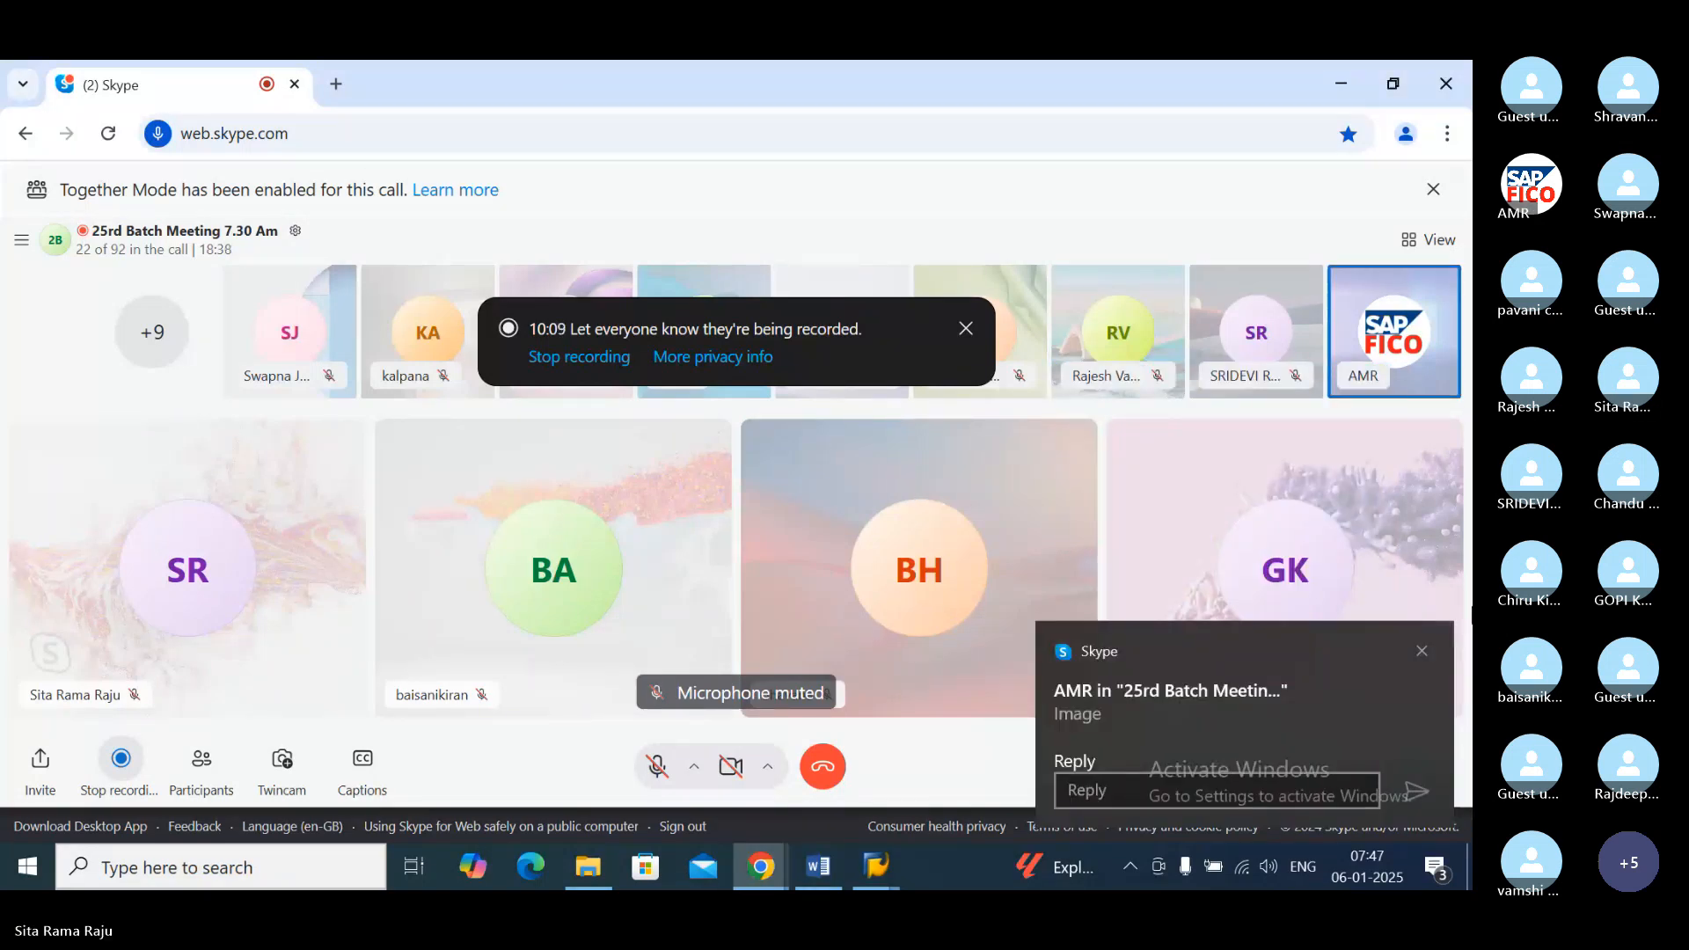
left_click(1420, 652)
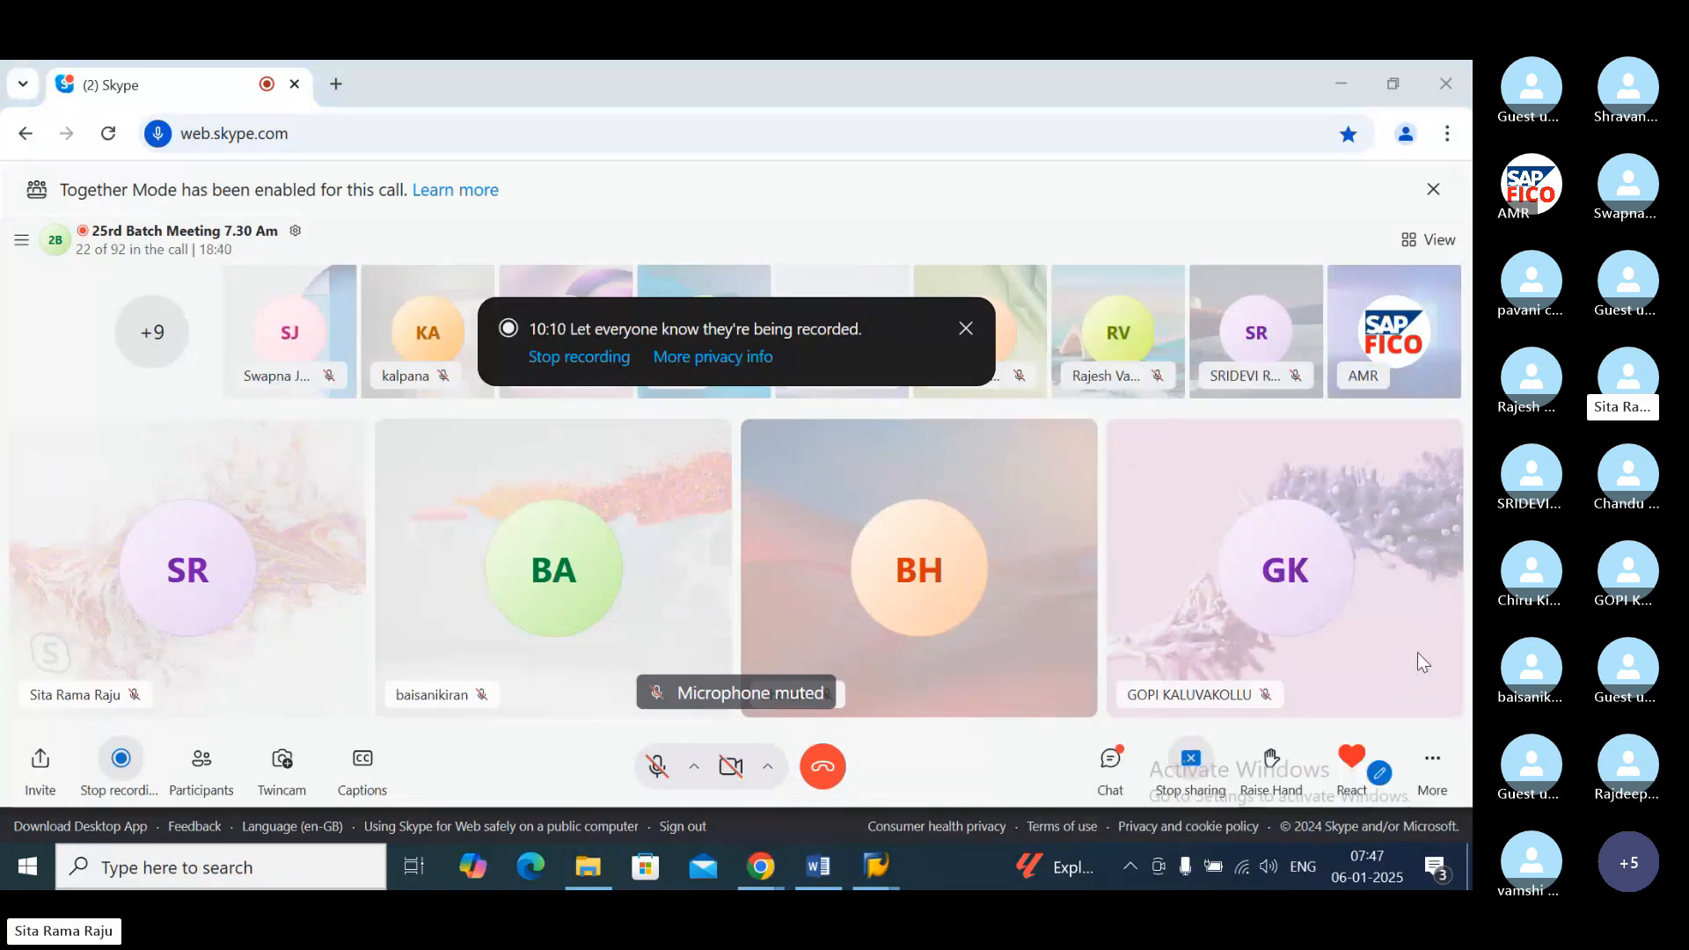
left_click(1111, 762)
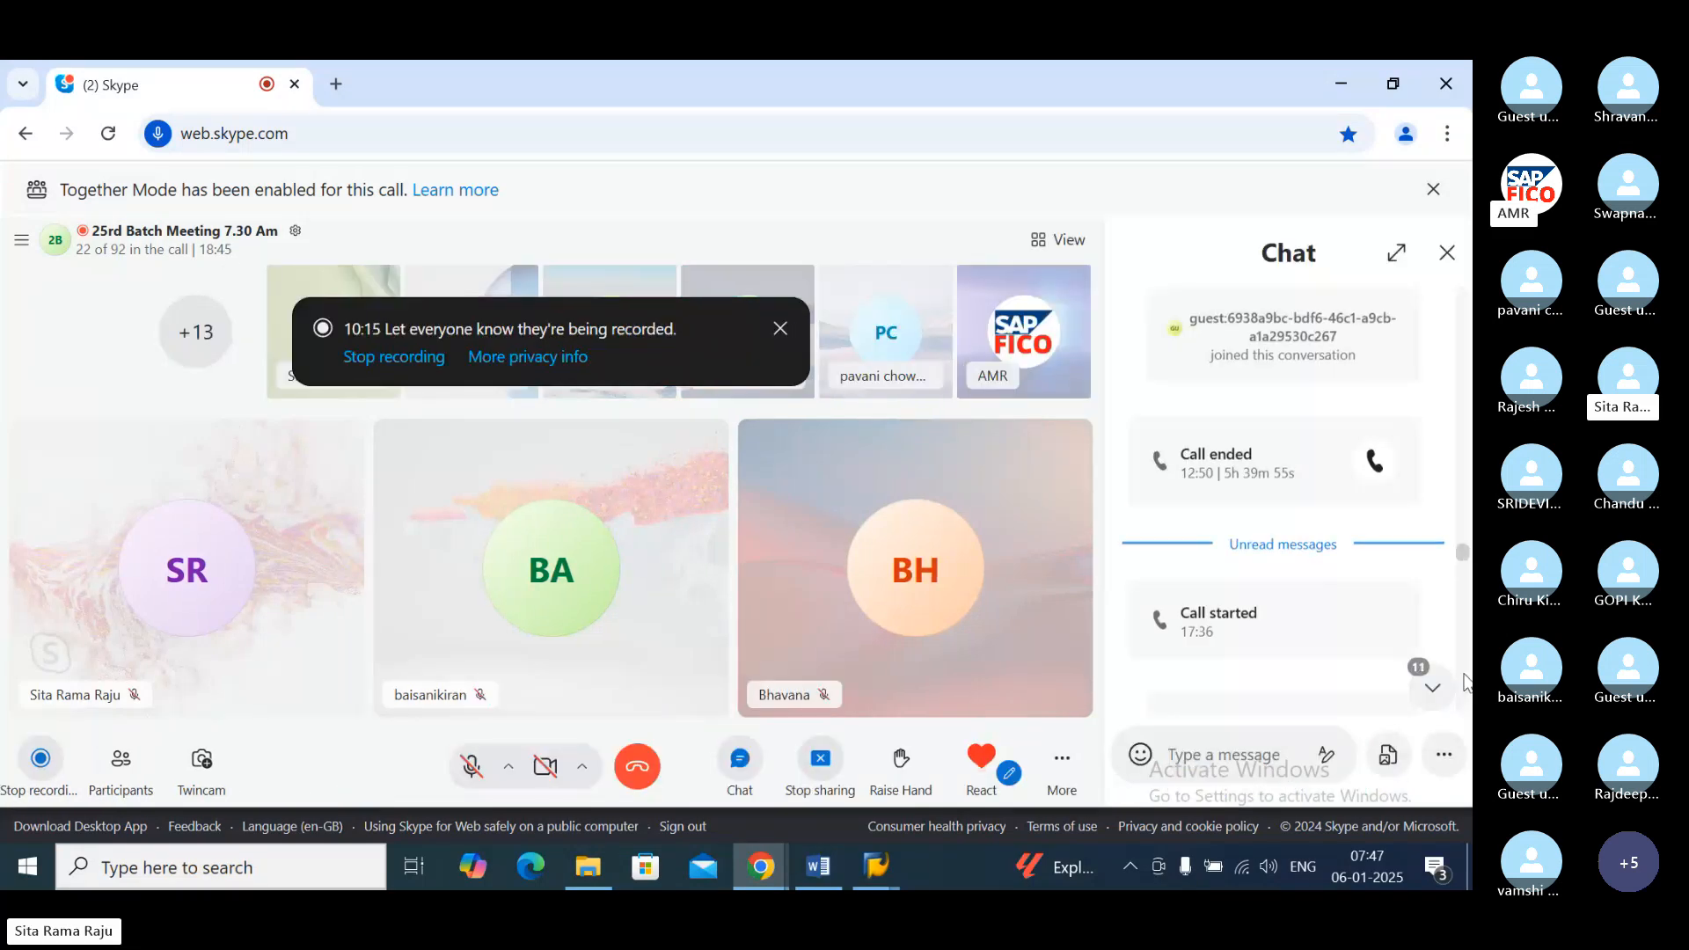
left_click_drag(1465, 689, 1464, 675)
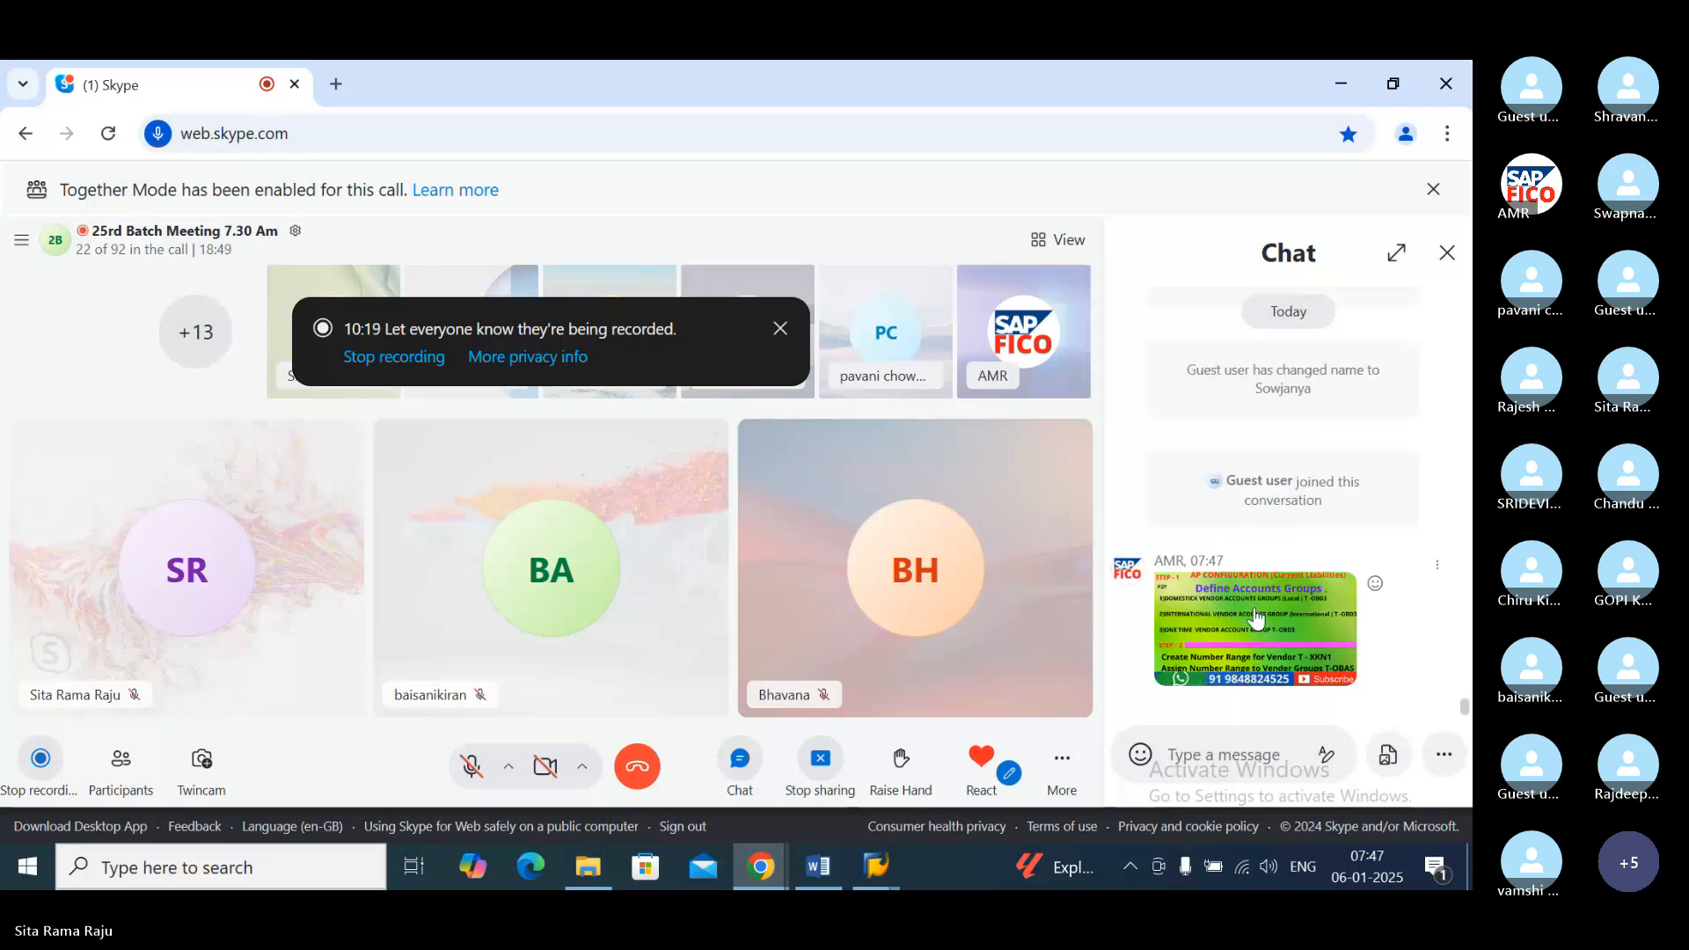
left_click(1255, 613)
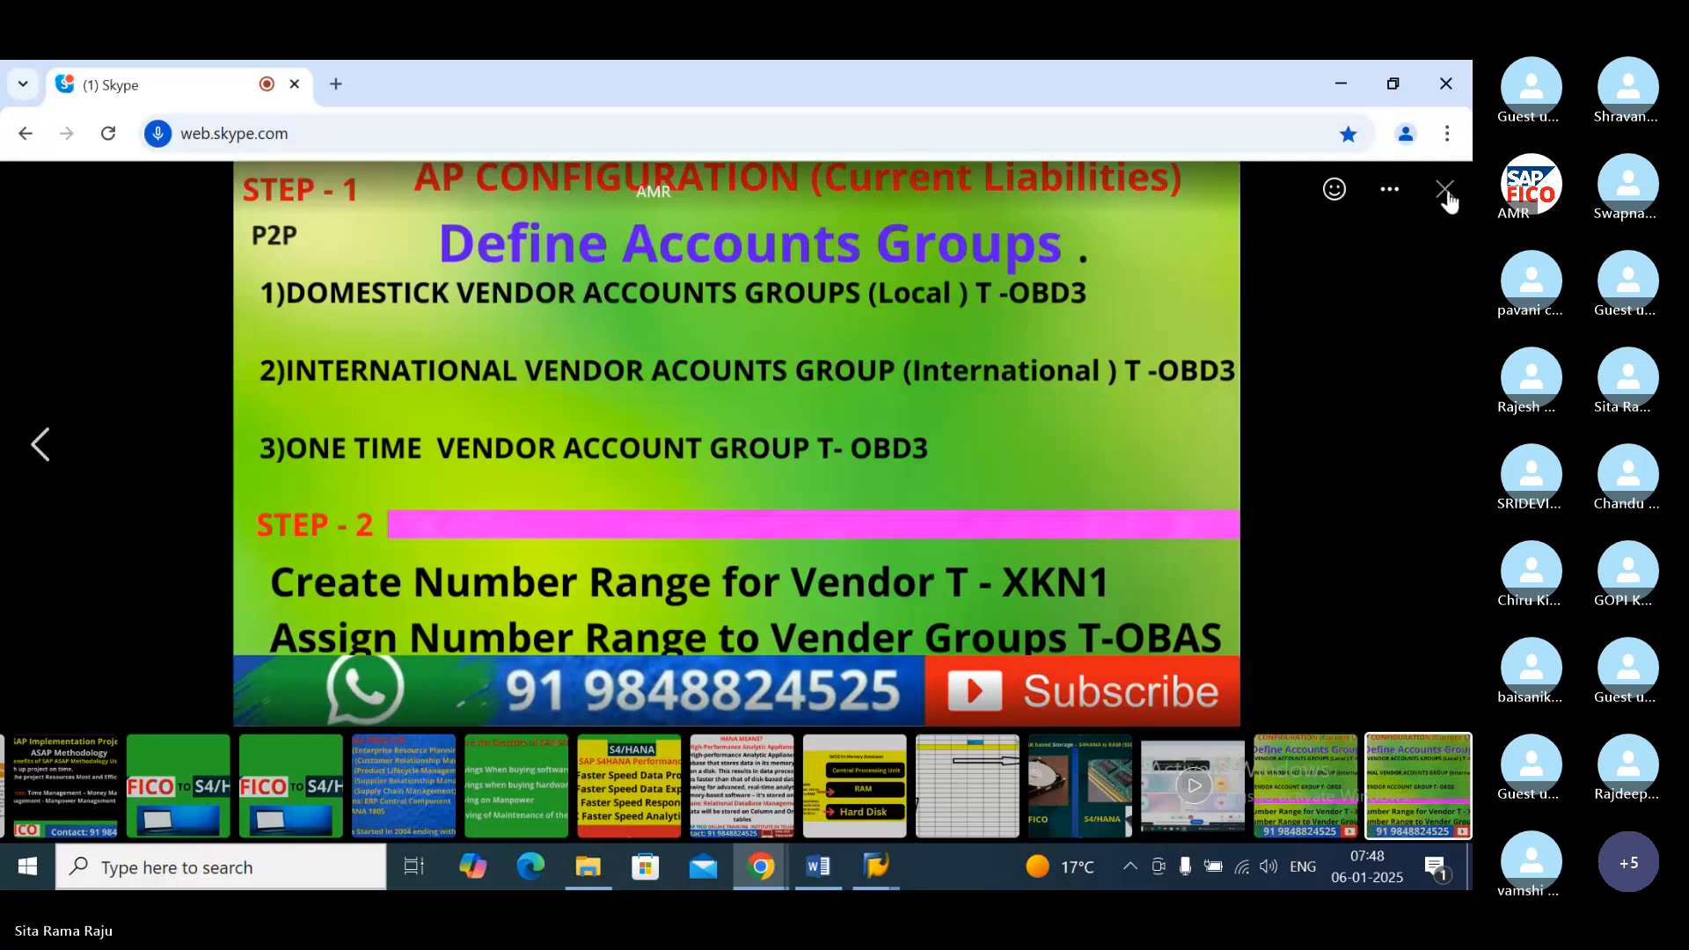
left_click(1446, 189)
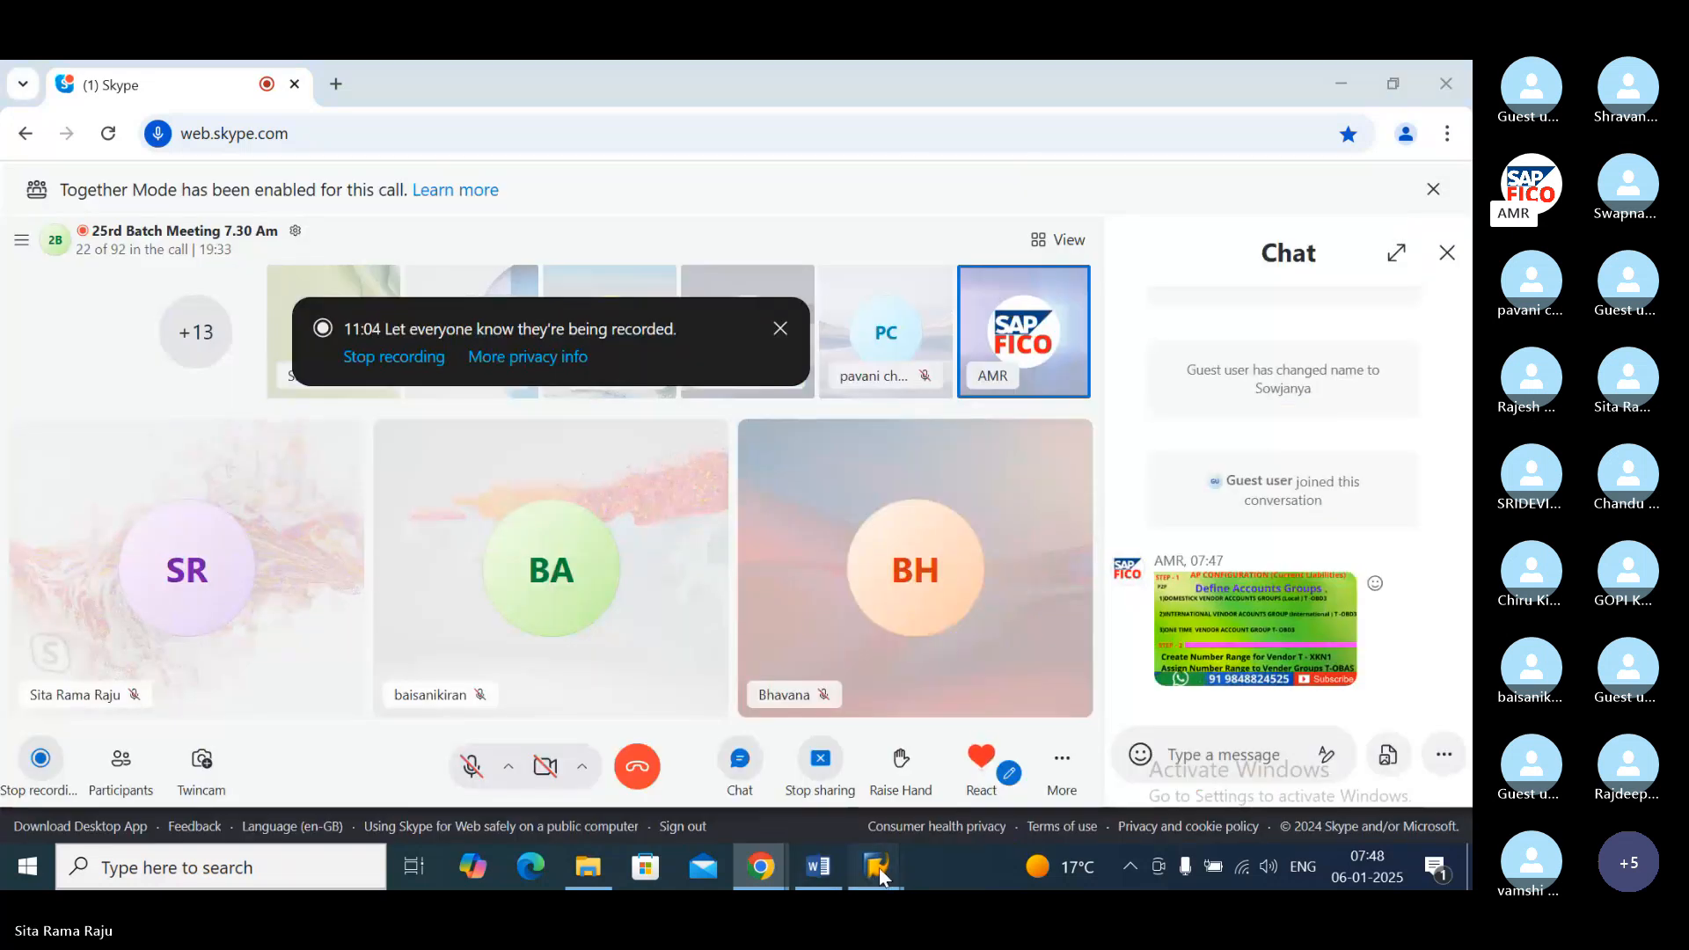
Step: Switch back to SAP and open the Change Vendor transaction XK02
mouse_move(877, 866)
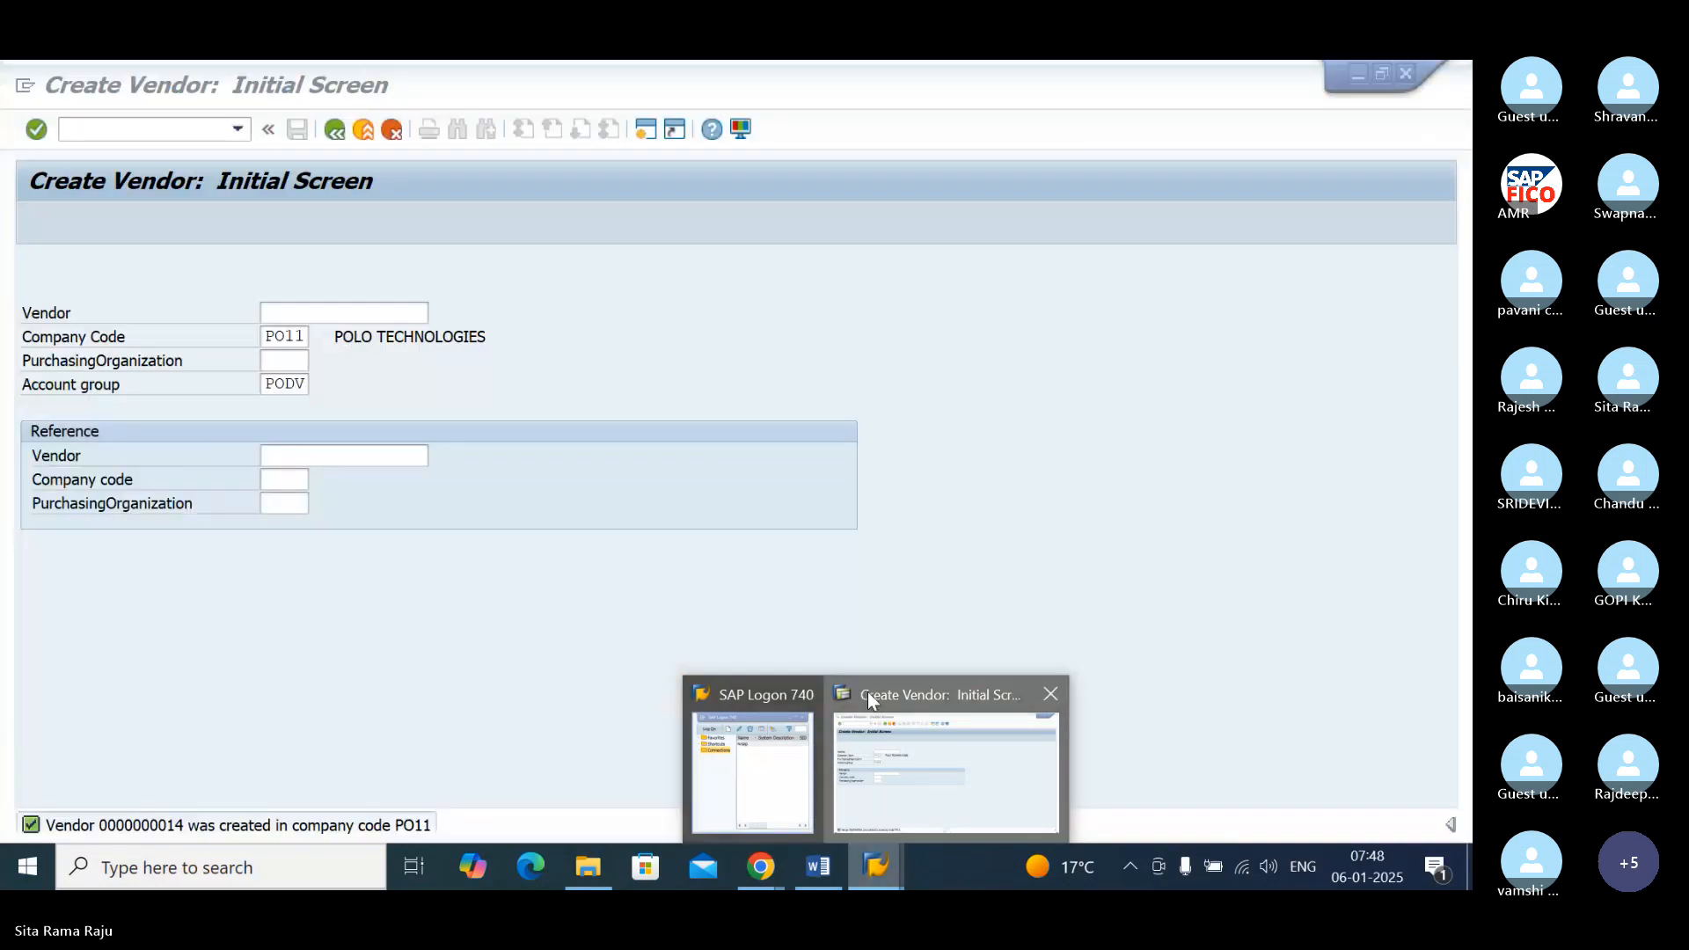
left_click(867, 695)
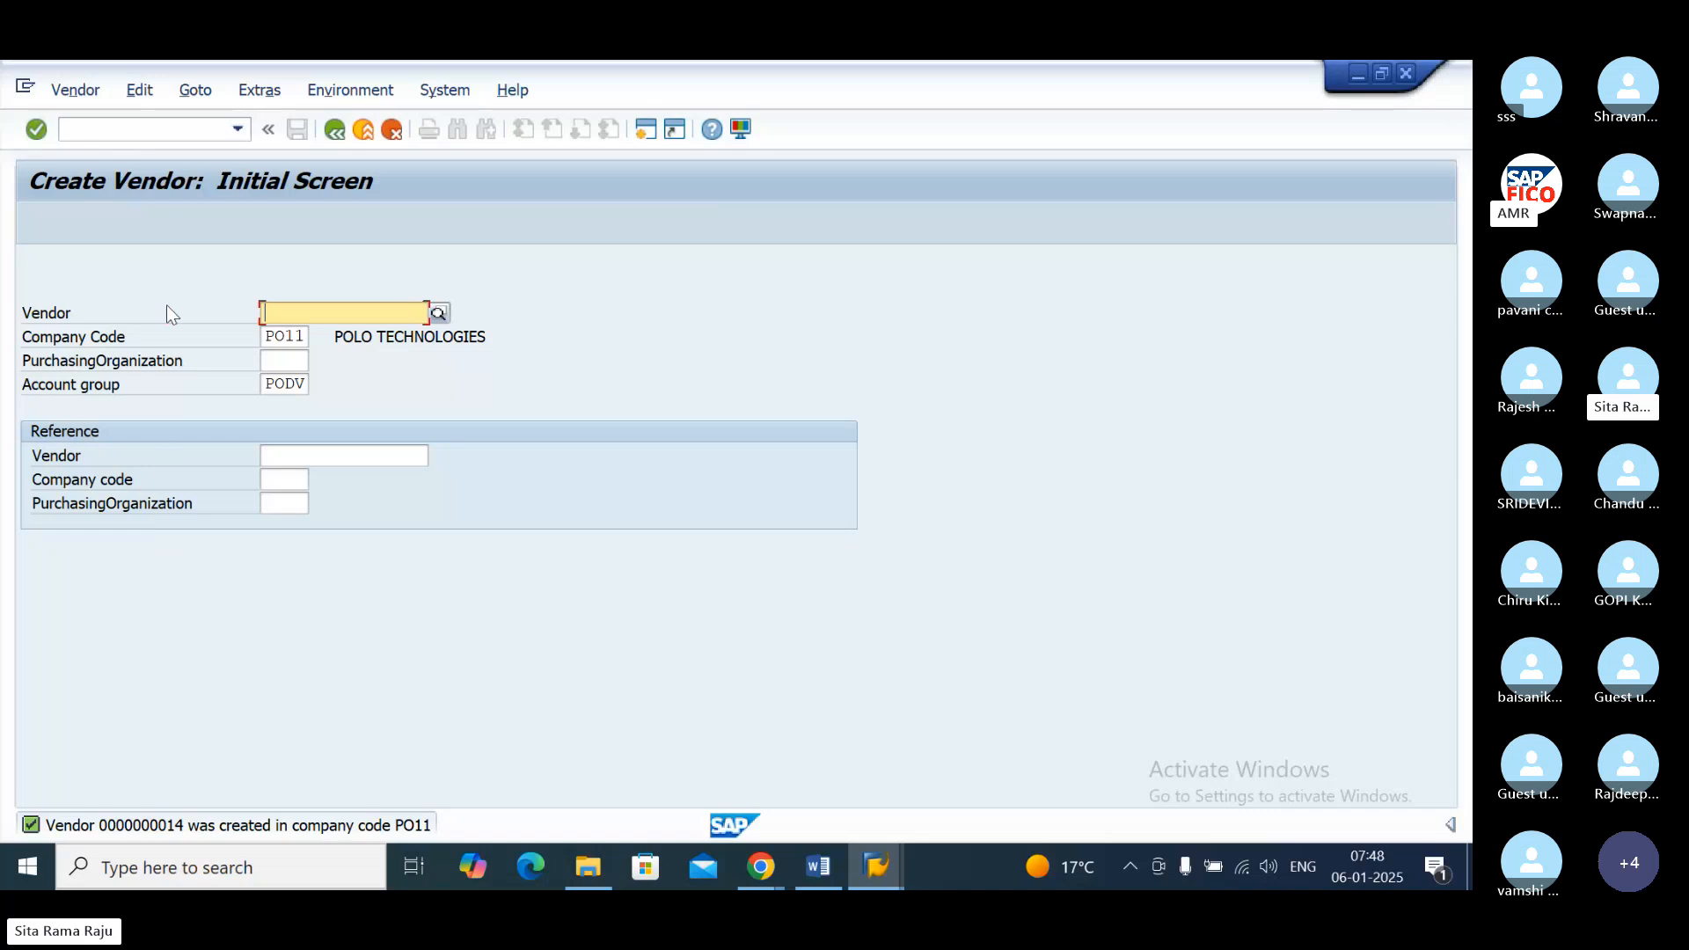
left_click(112, 125)
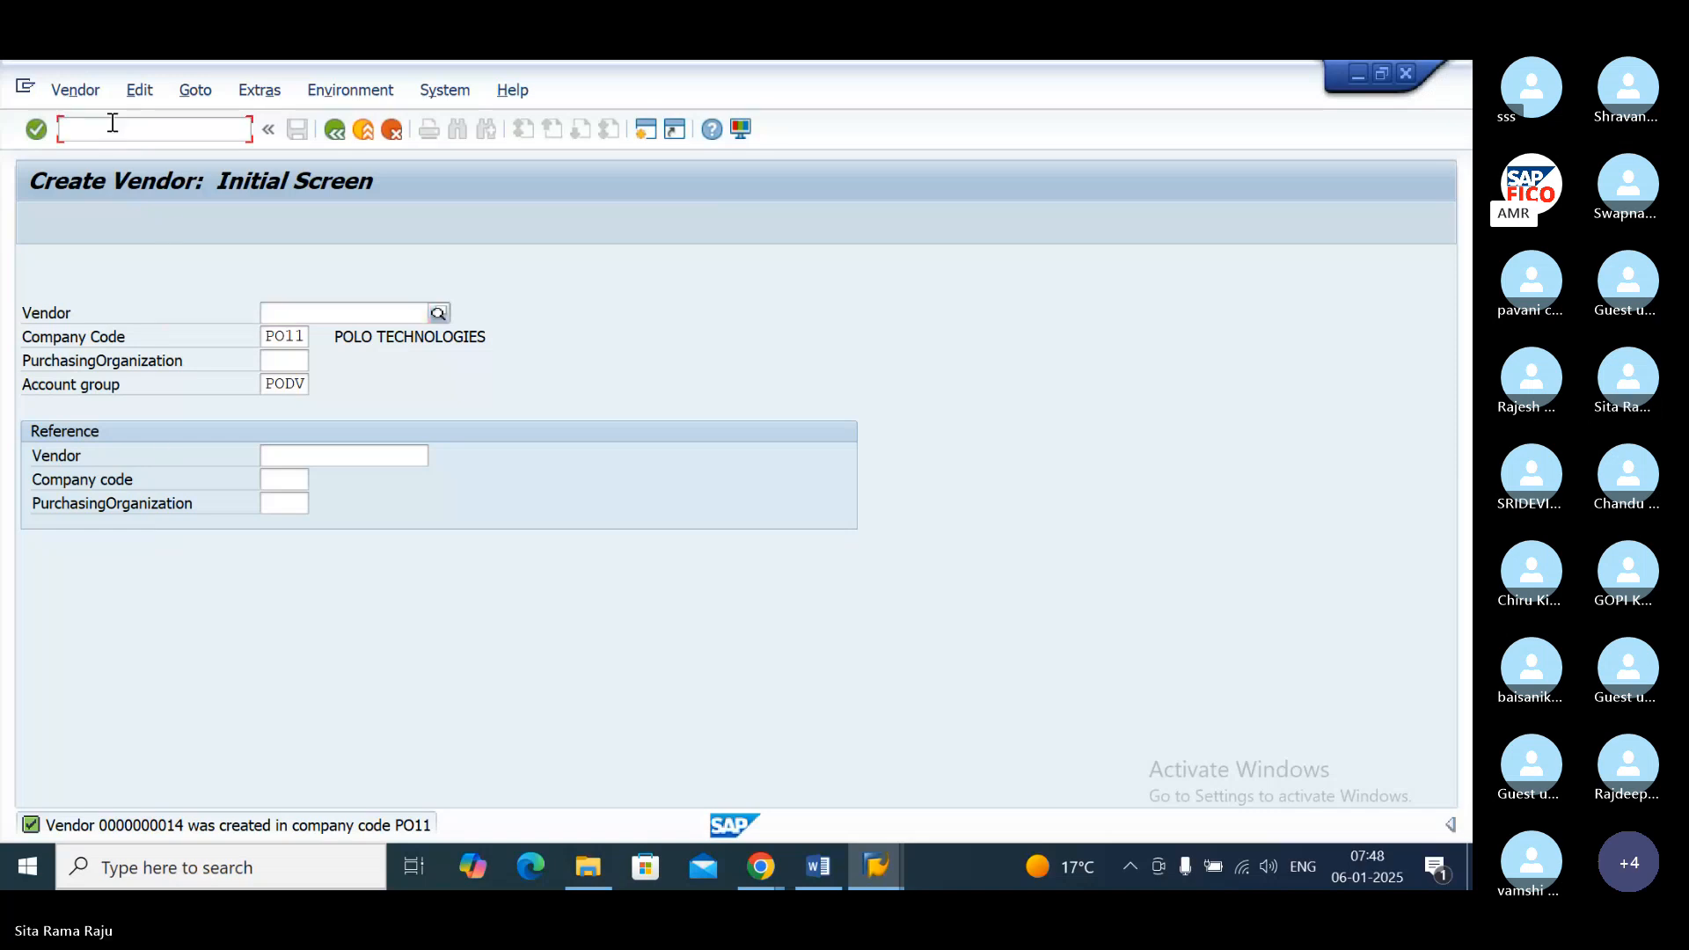
type("/NXKO")
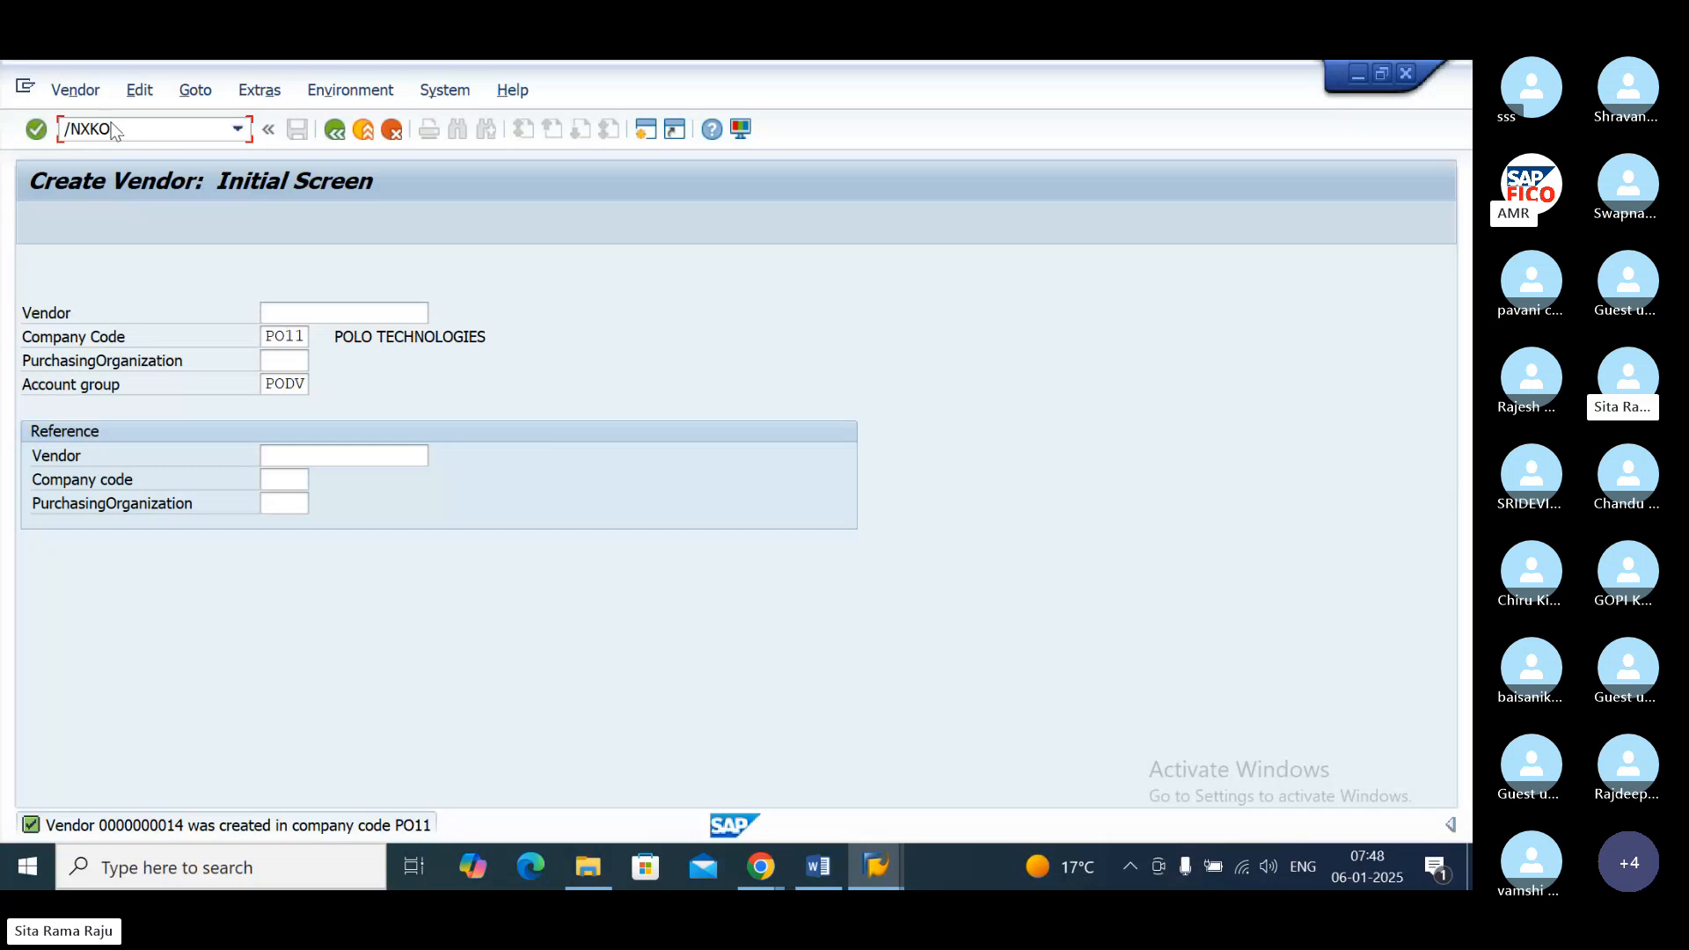
key("BackSpace")
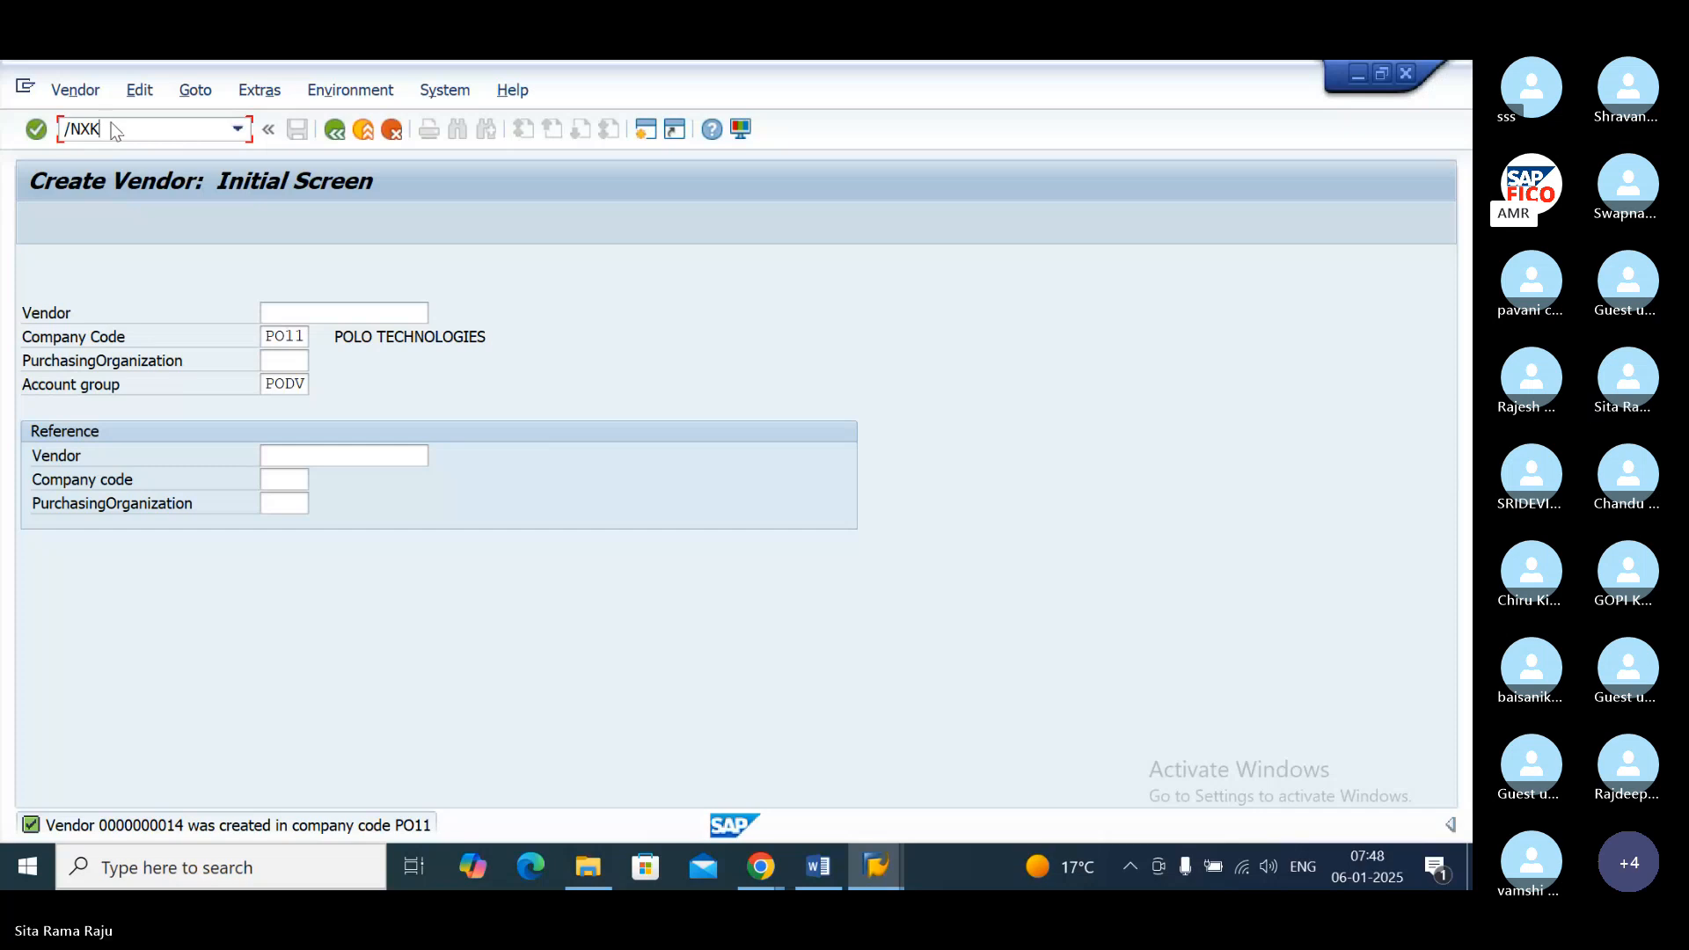
type("01")
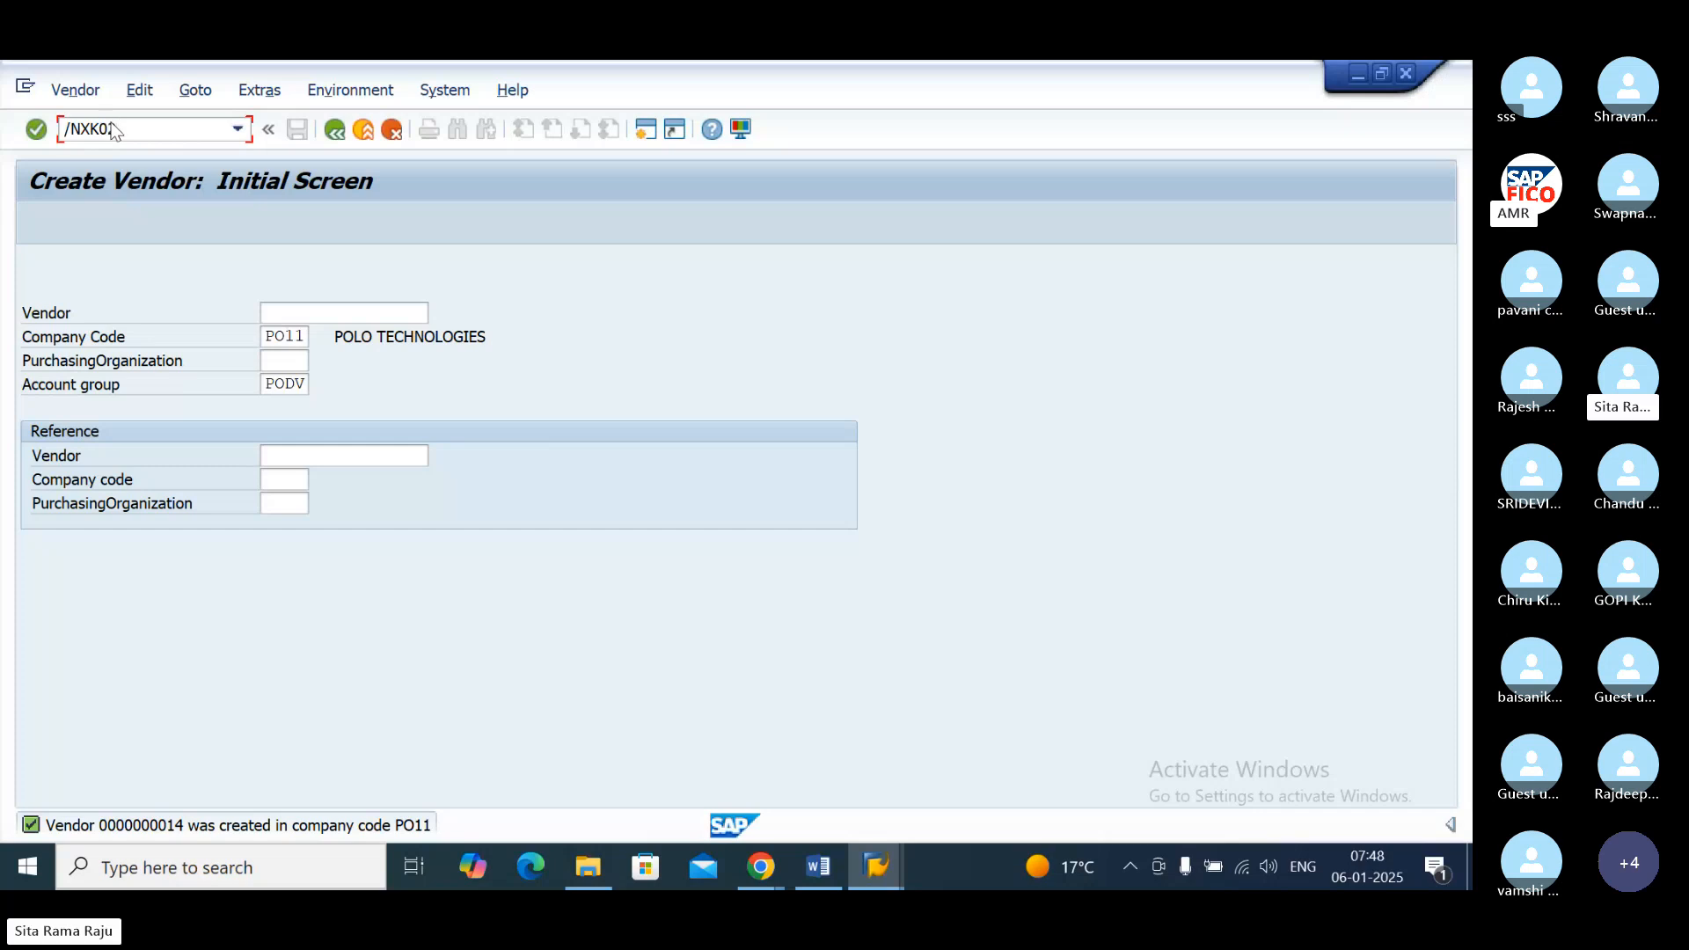
key("Return")
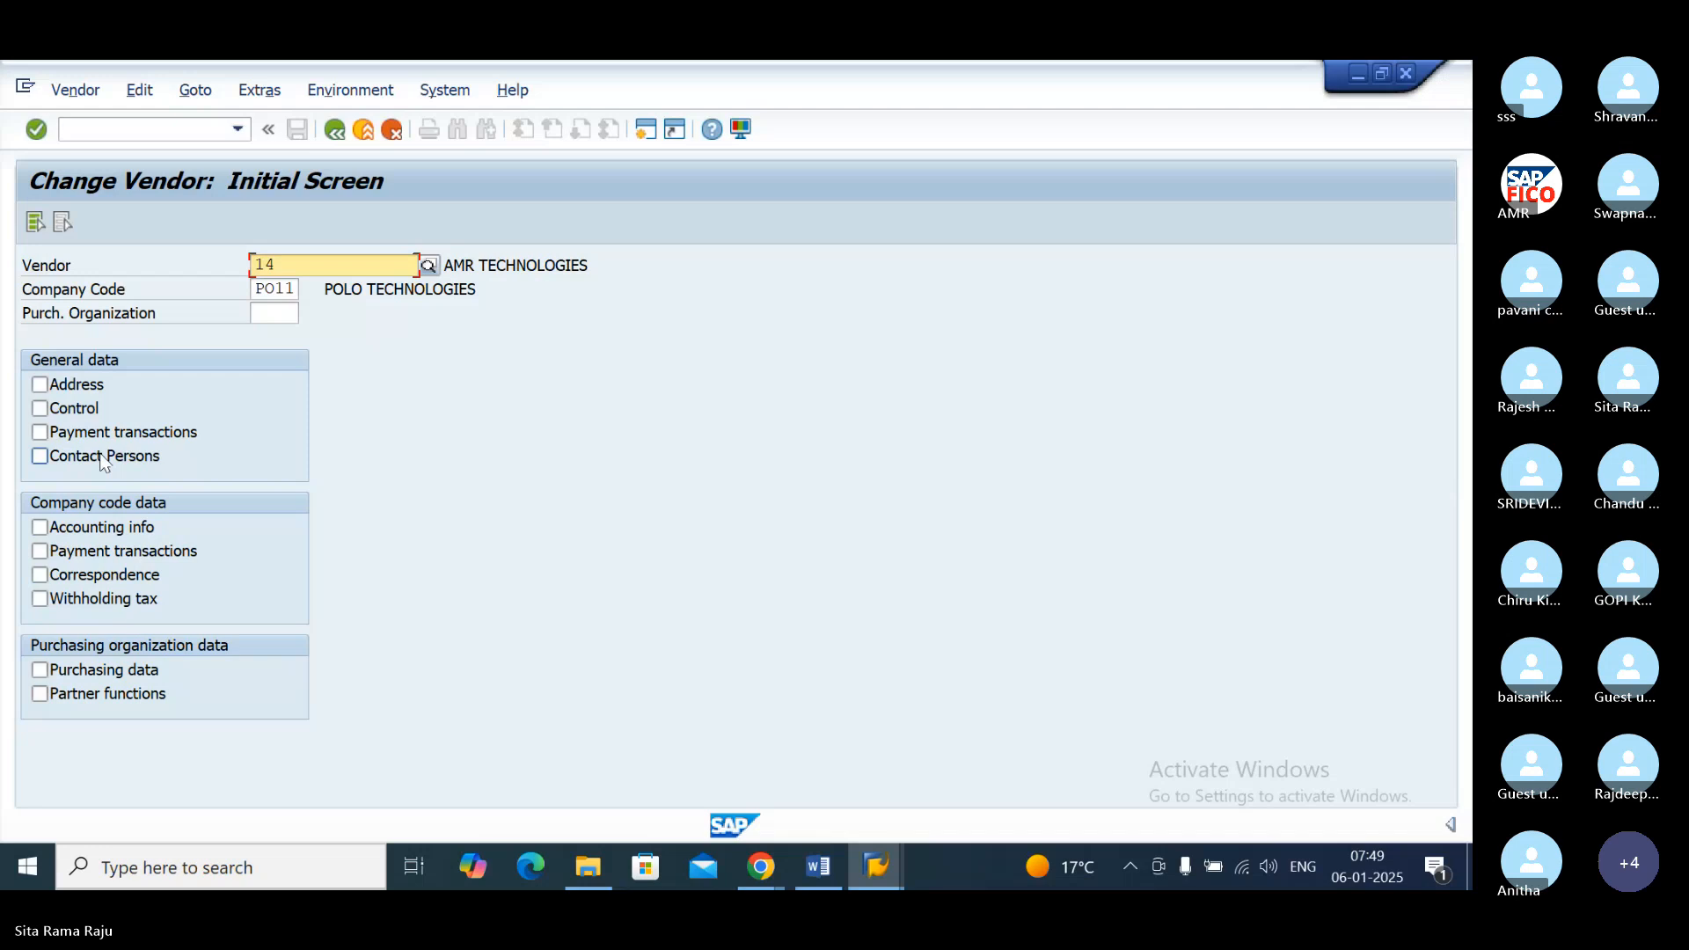
Step: View the company code Payment transactions data of vendor AMR TECHNOLOGIES in PO11, and return to the initial screen
left_click(41, 432)
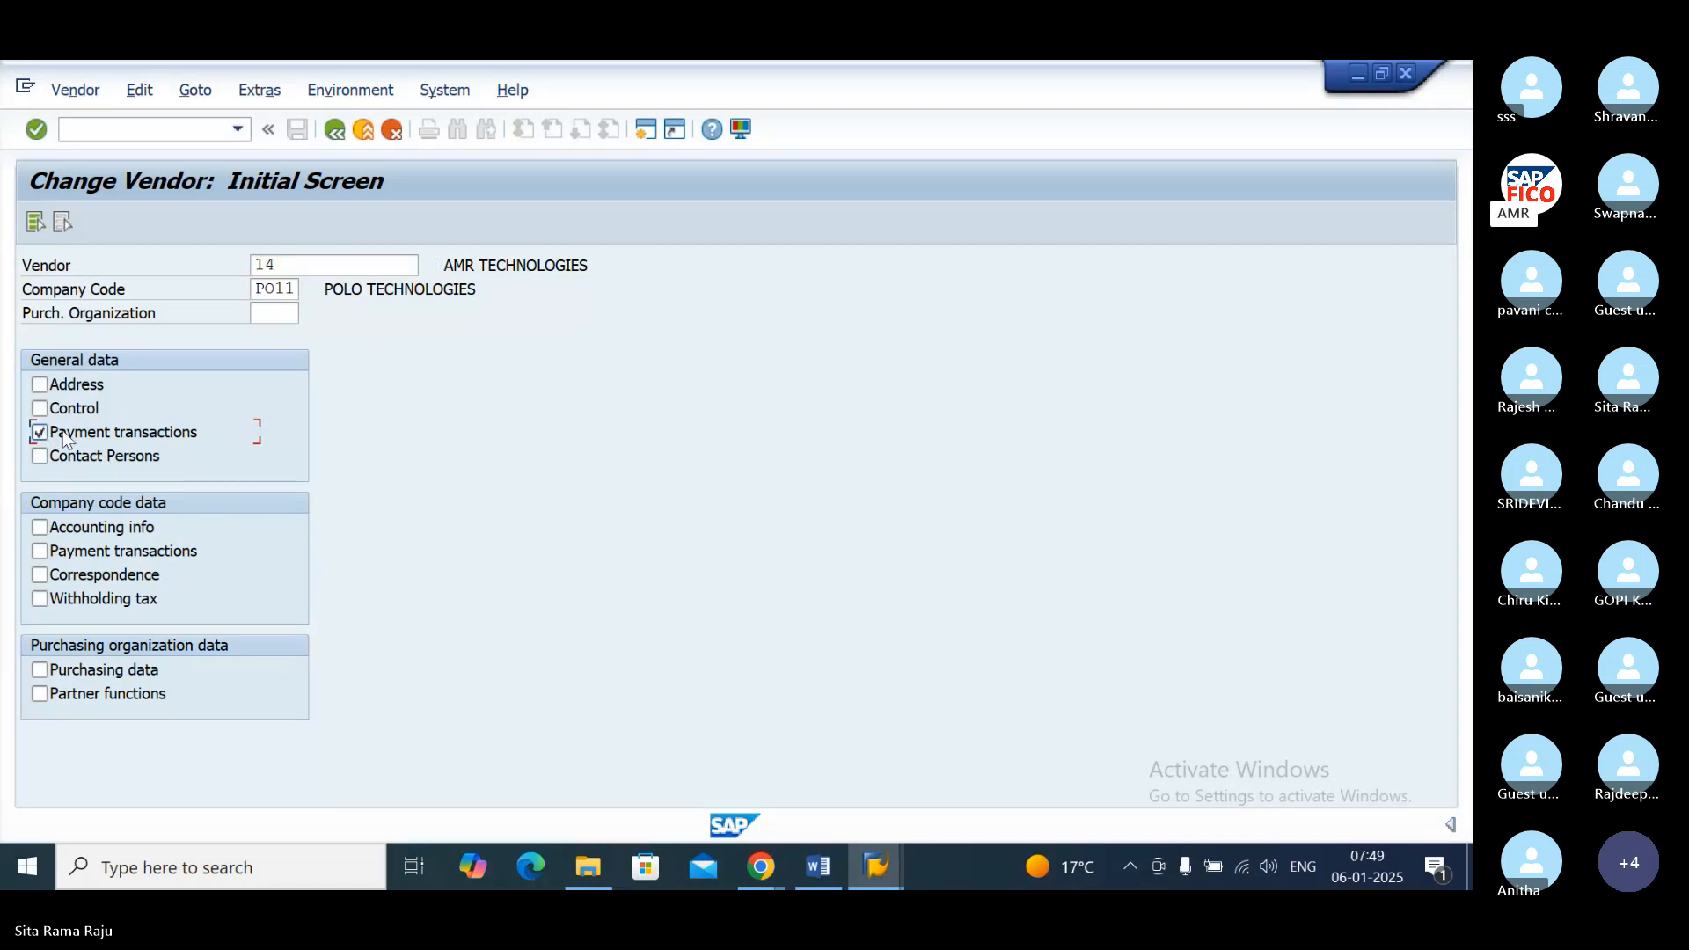
left_click(41, 433)
left_click(41, 552)
key("Return")
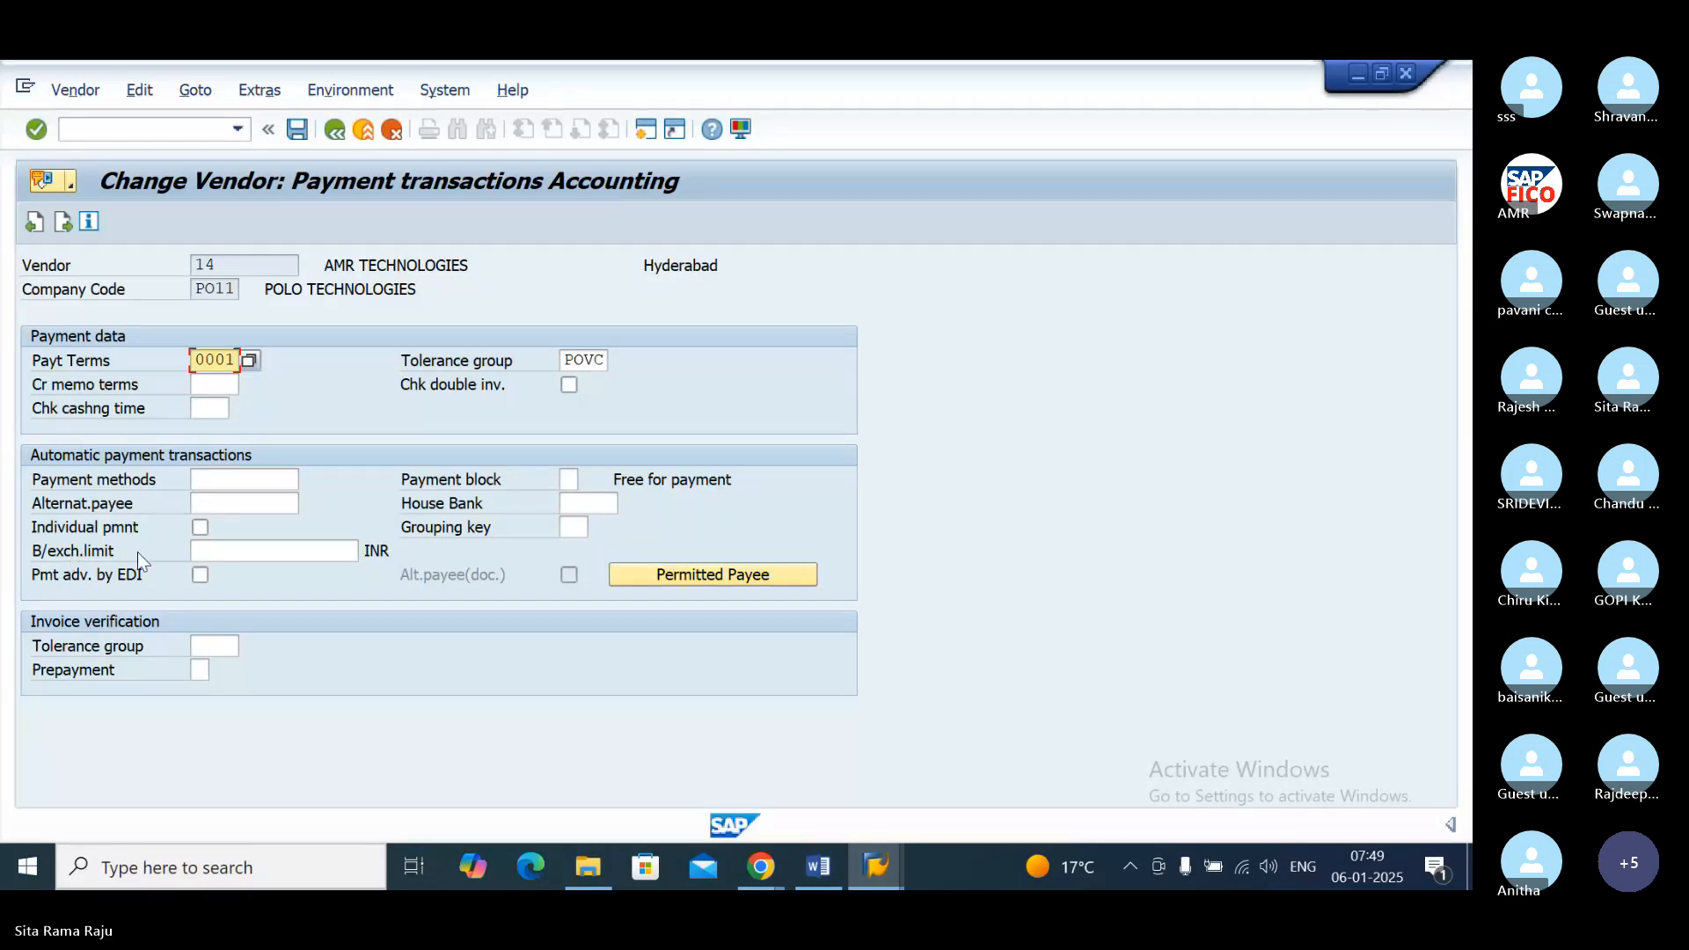
left_click(333, 138)
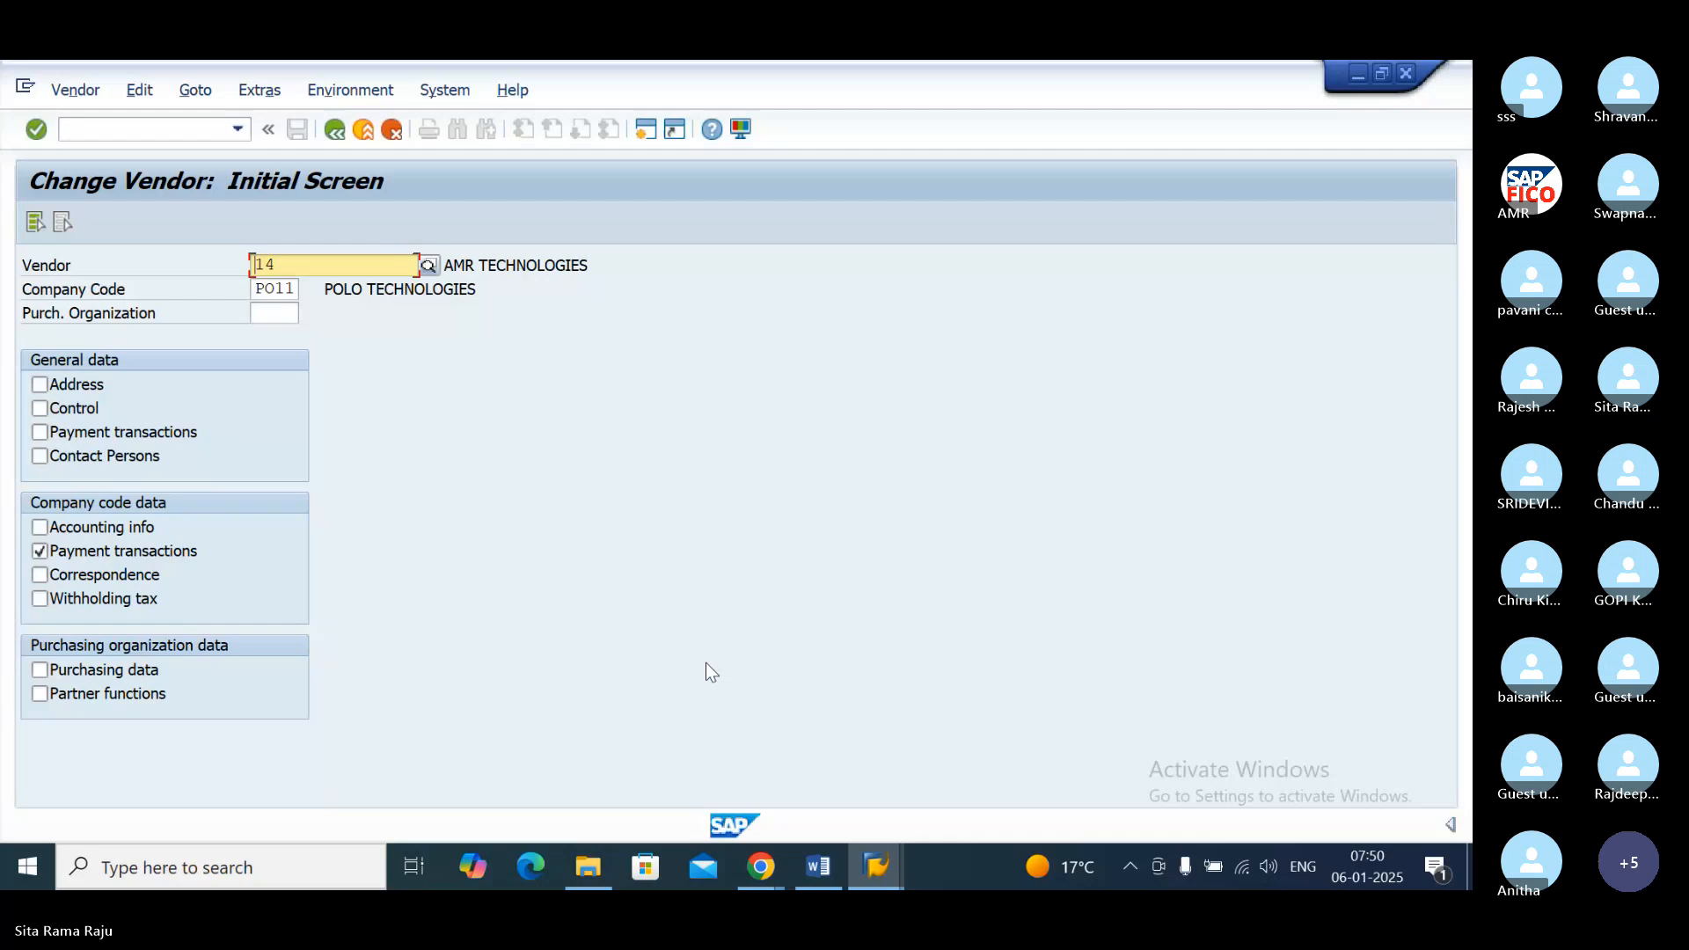
Step: Switch to File Explorer and open the Word document AP & AR Configurations Theory from Downloads
left_click(818, 868)
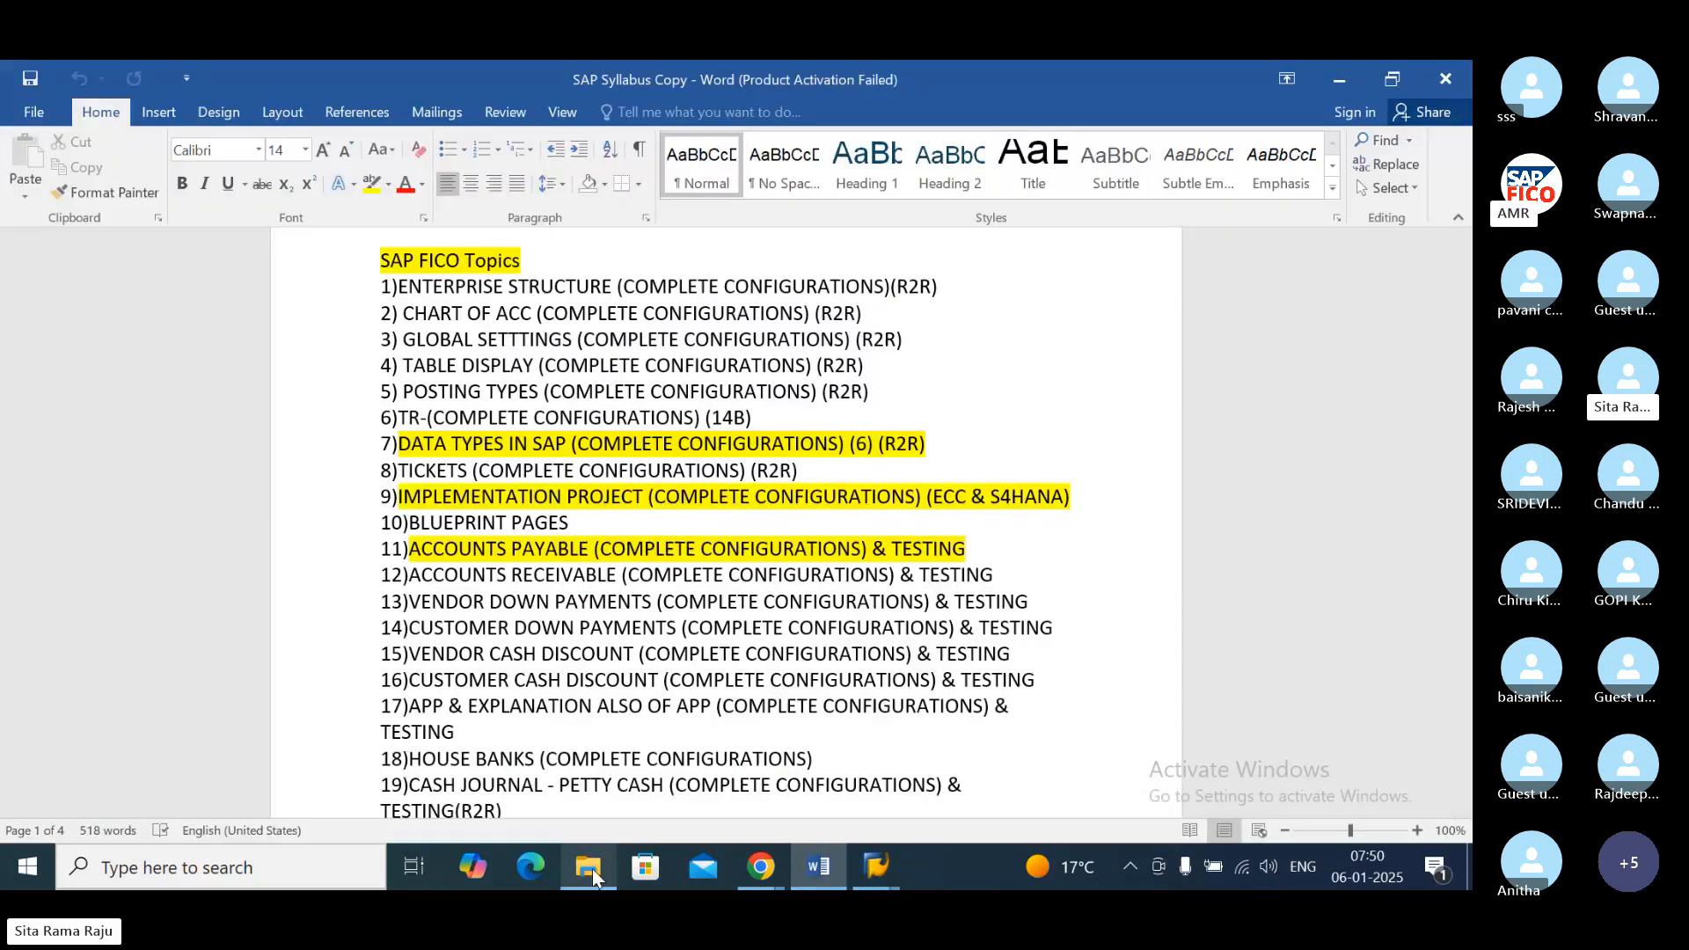
left_click(589, 869)
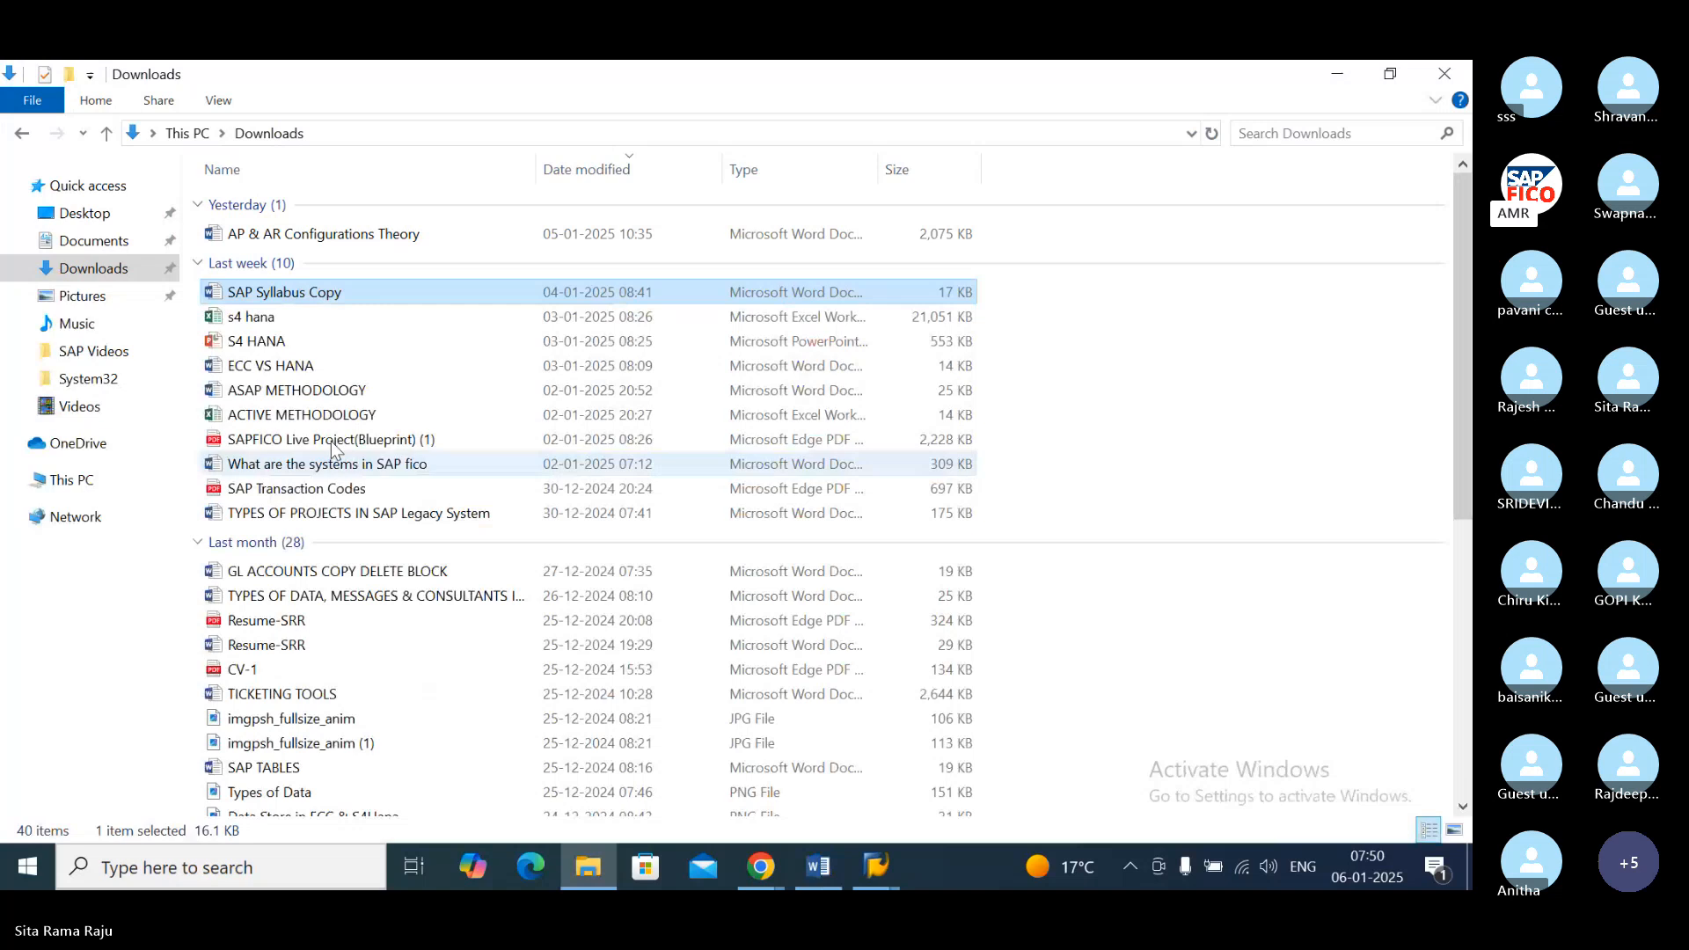
double_click(373, 236)
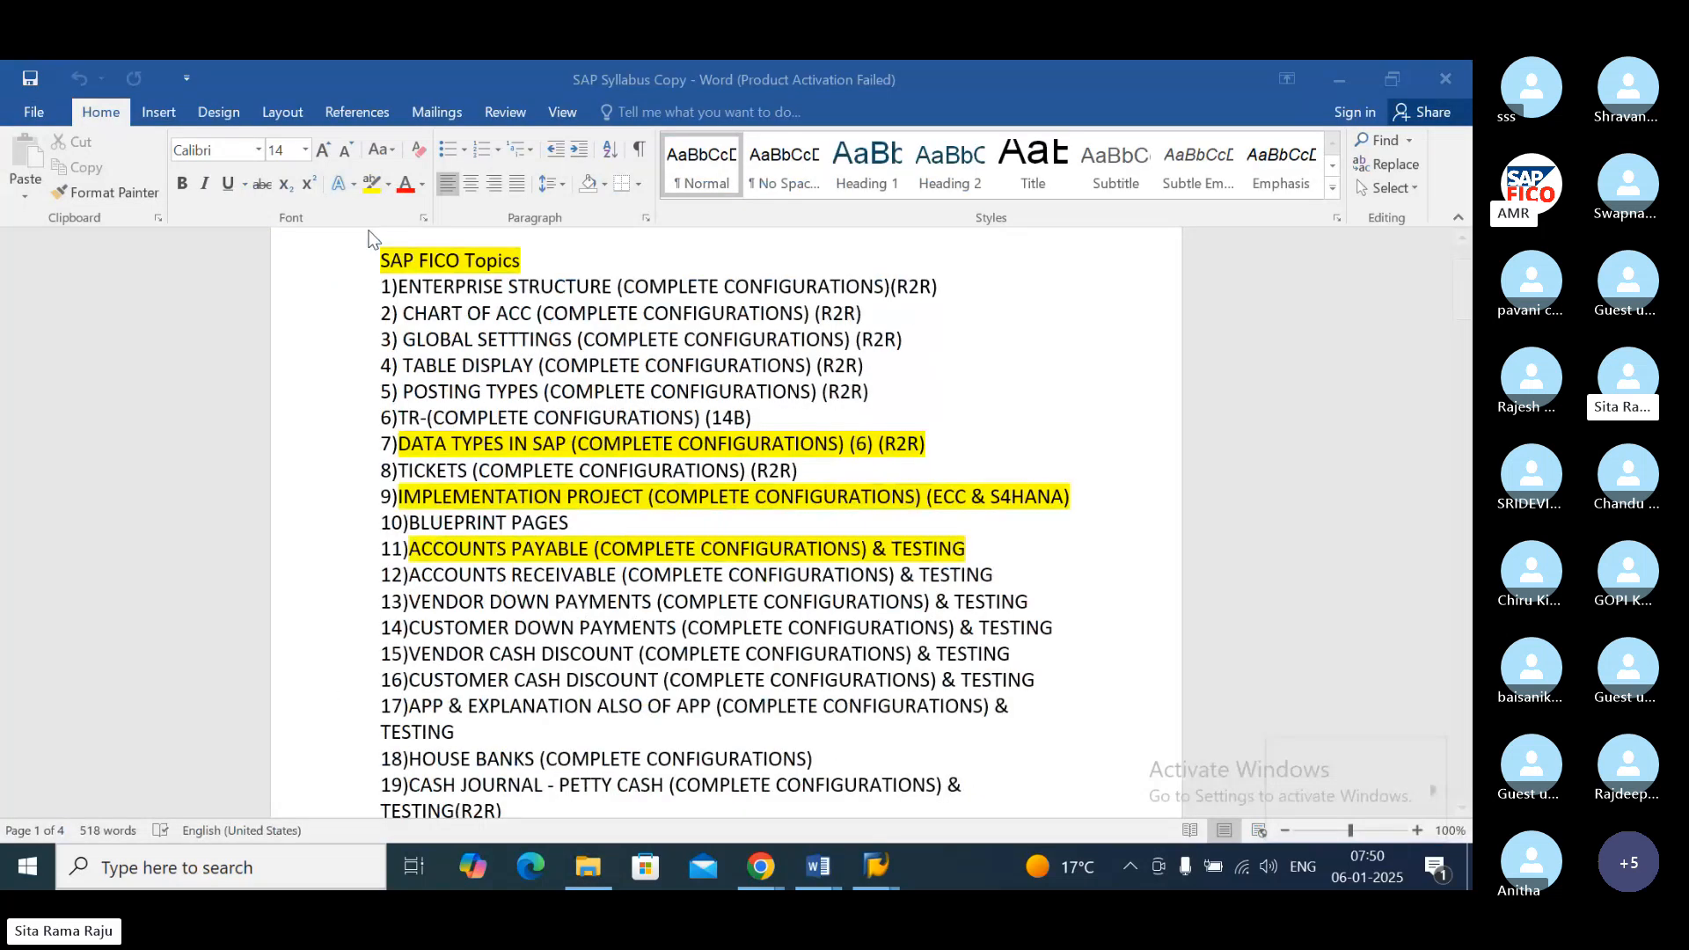
Step: Read through the open item management section on the first page of the theory document
left_click(1462, 808)
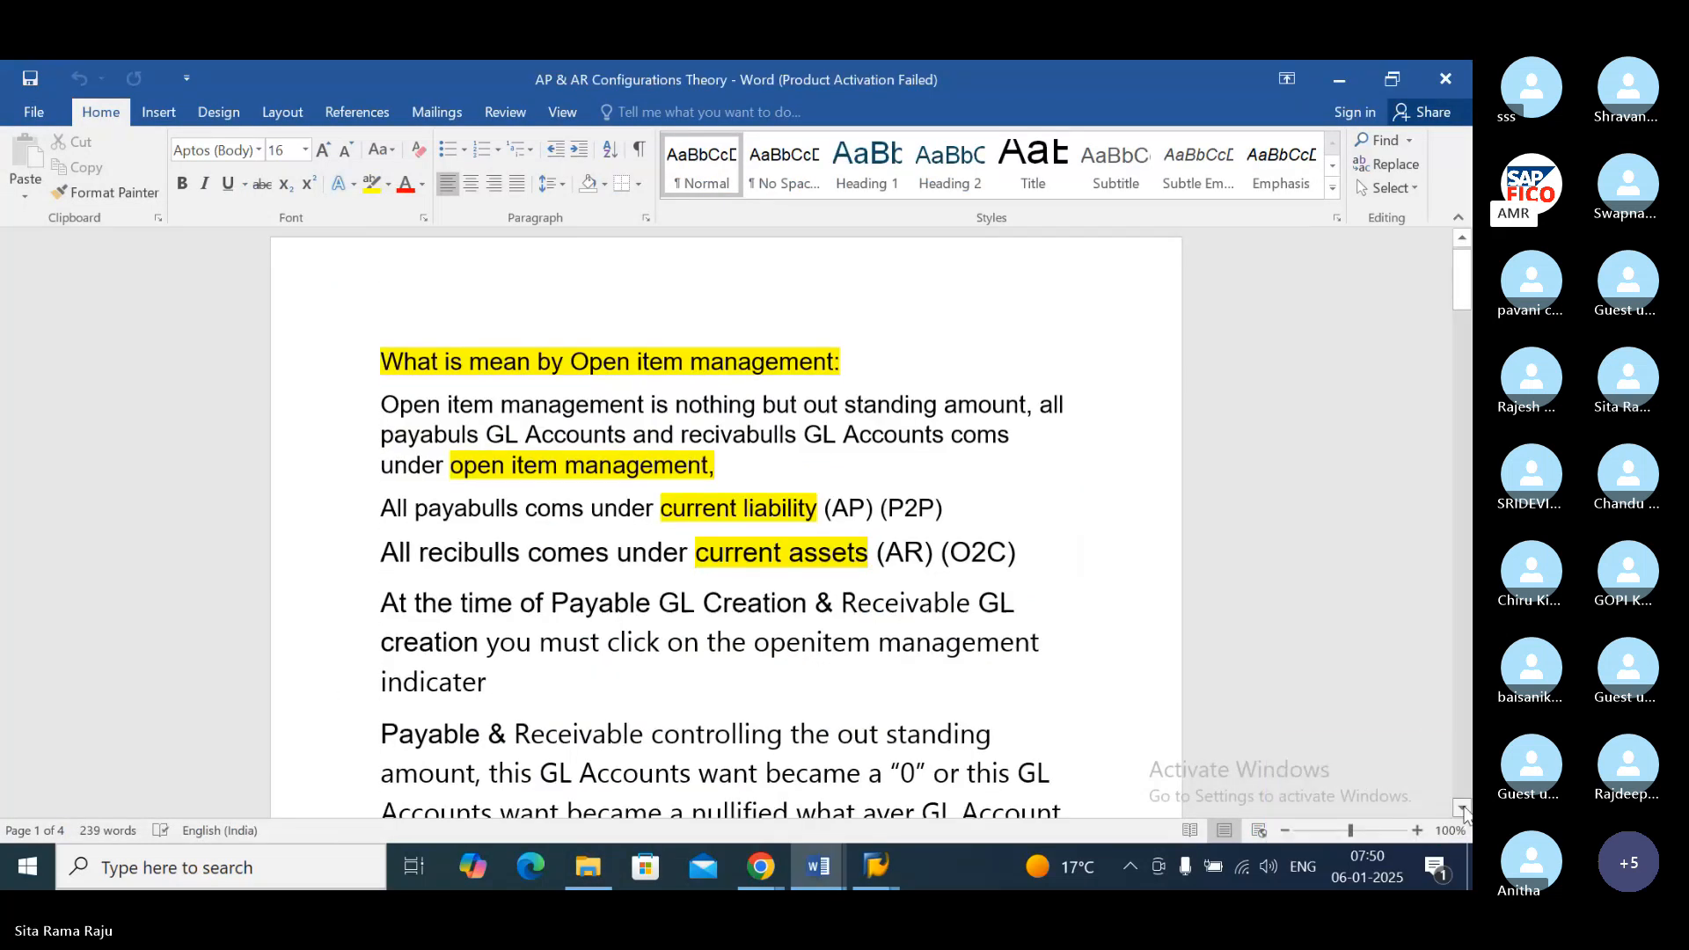
left_click(1462, 808)
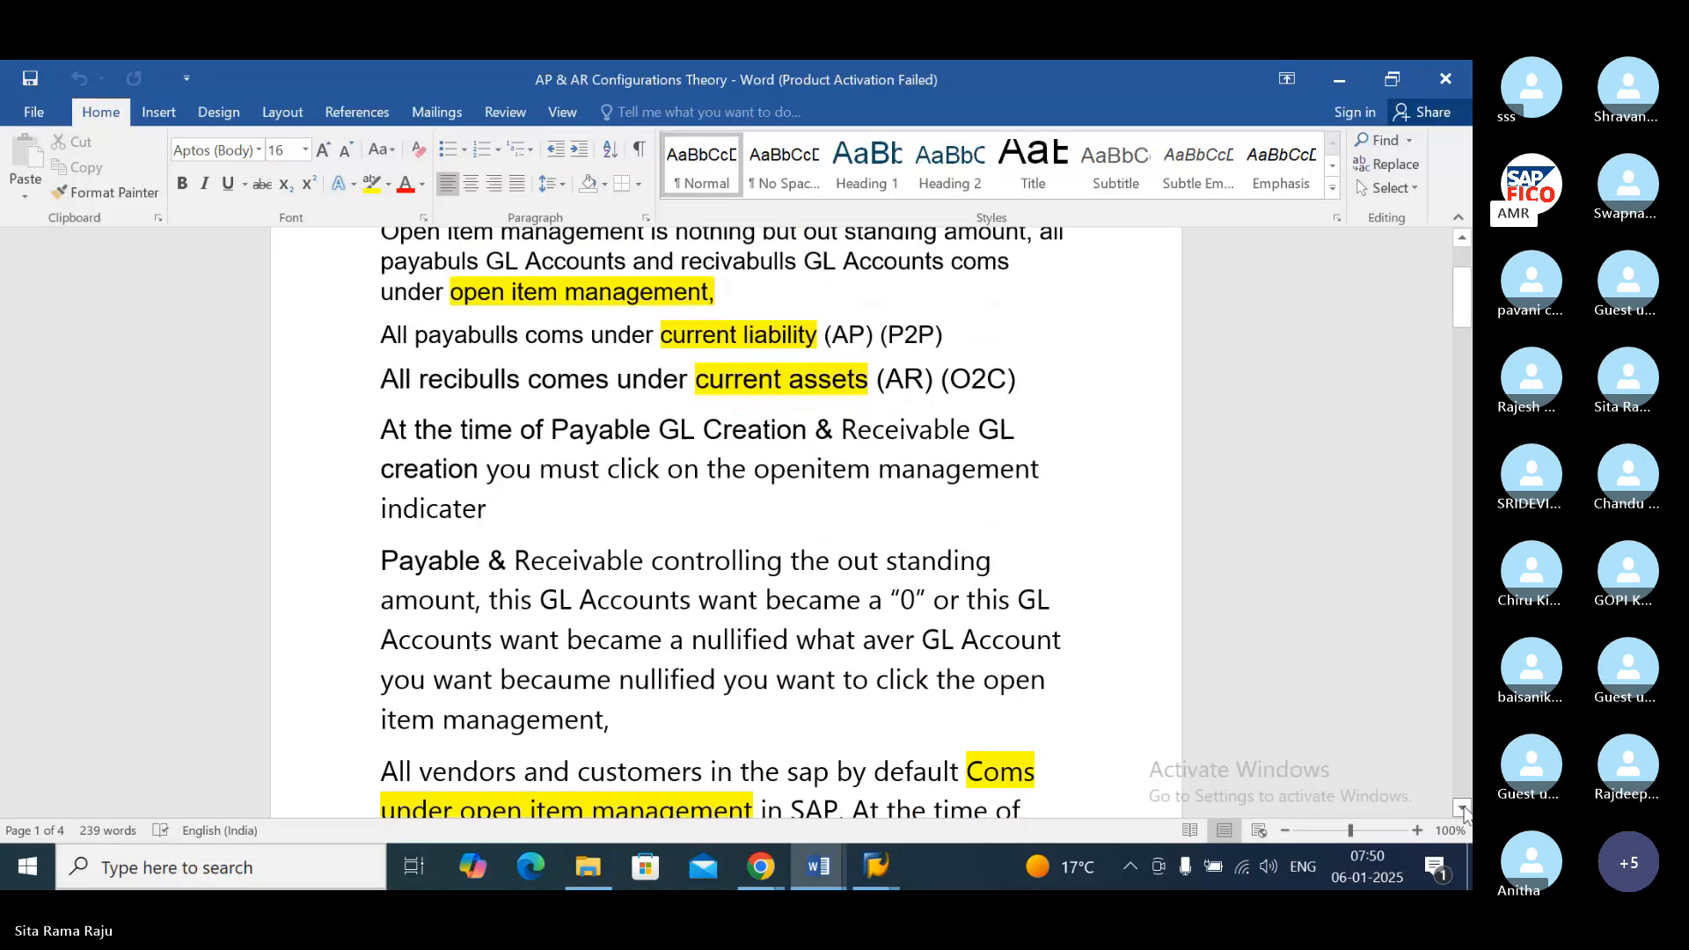
left_click(1463, 808)
left_click(1463, 808)
left_click(1462, 807)
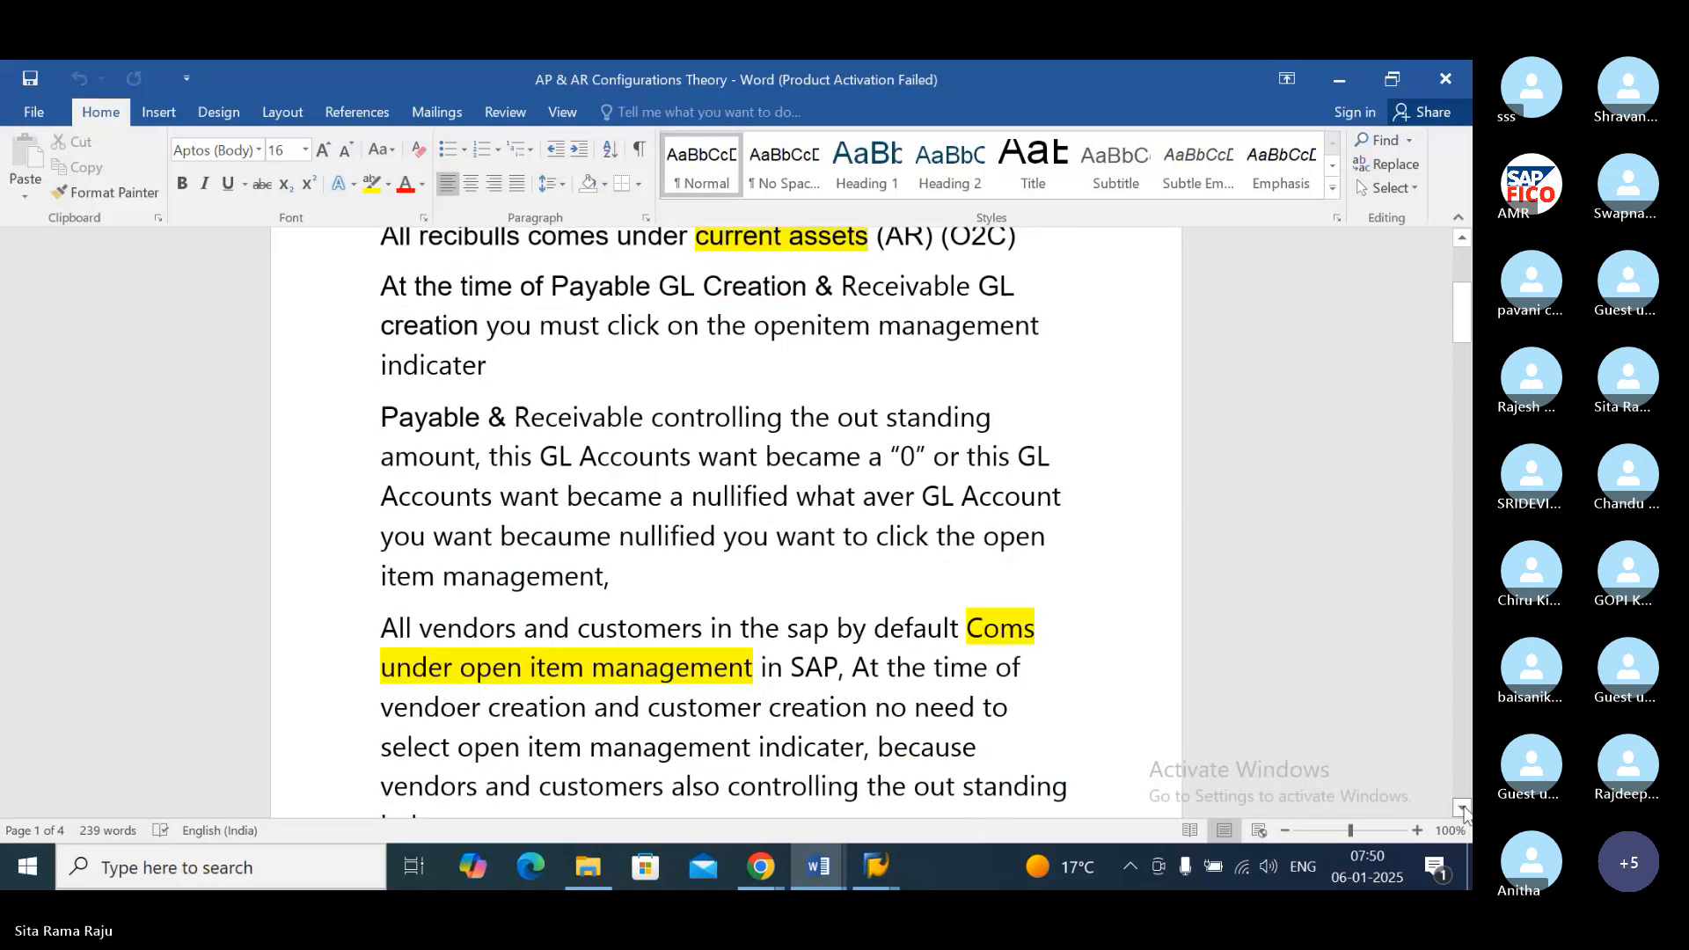
left_click(1463, 807)
left_click(1462, 808)
left_click(1463, 807)
left_click(1462, 808)
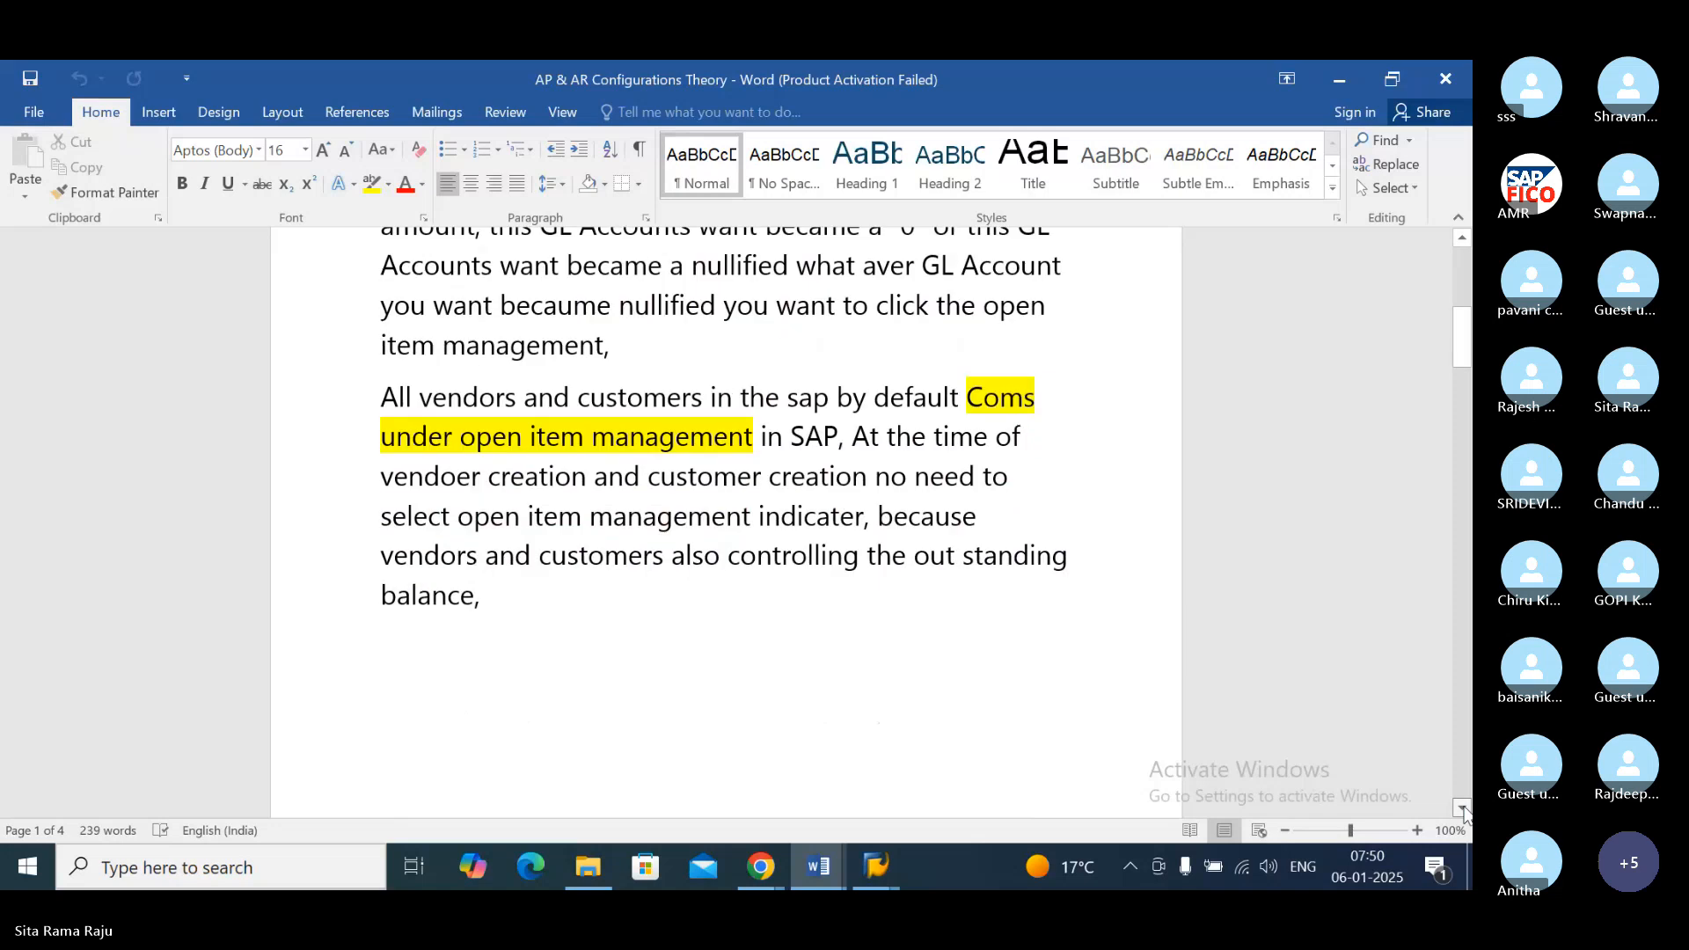
left_click(1462, 807)
left_click(1462, 808)
left_click(1463, 808)
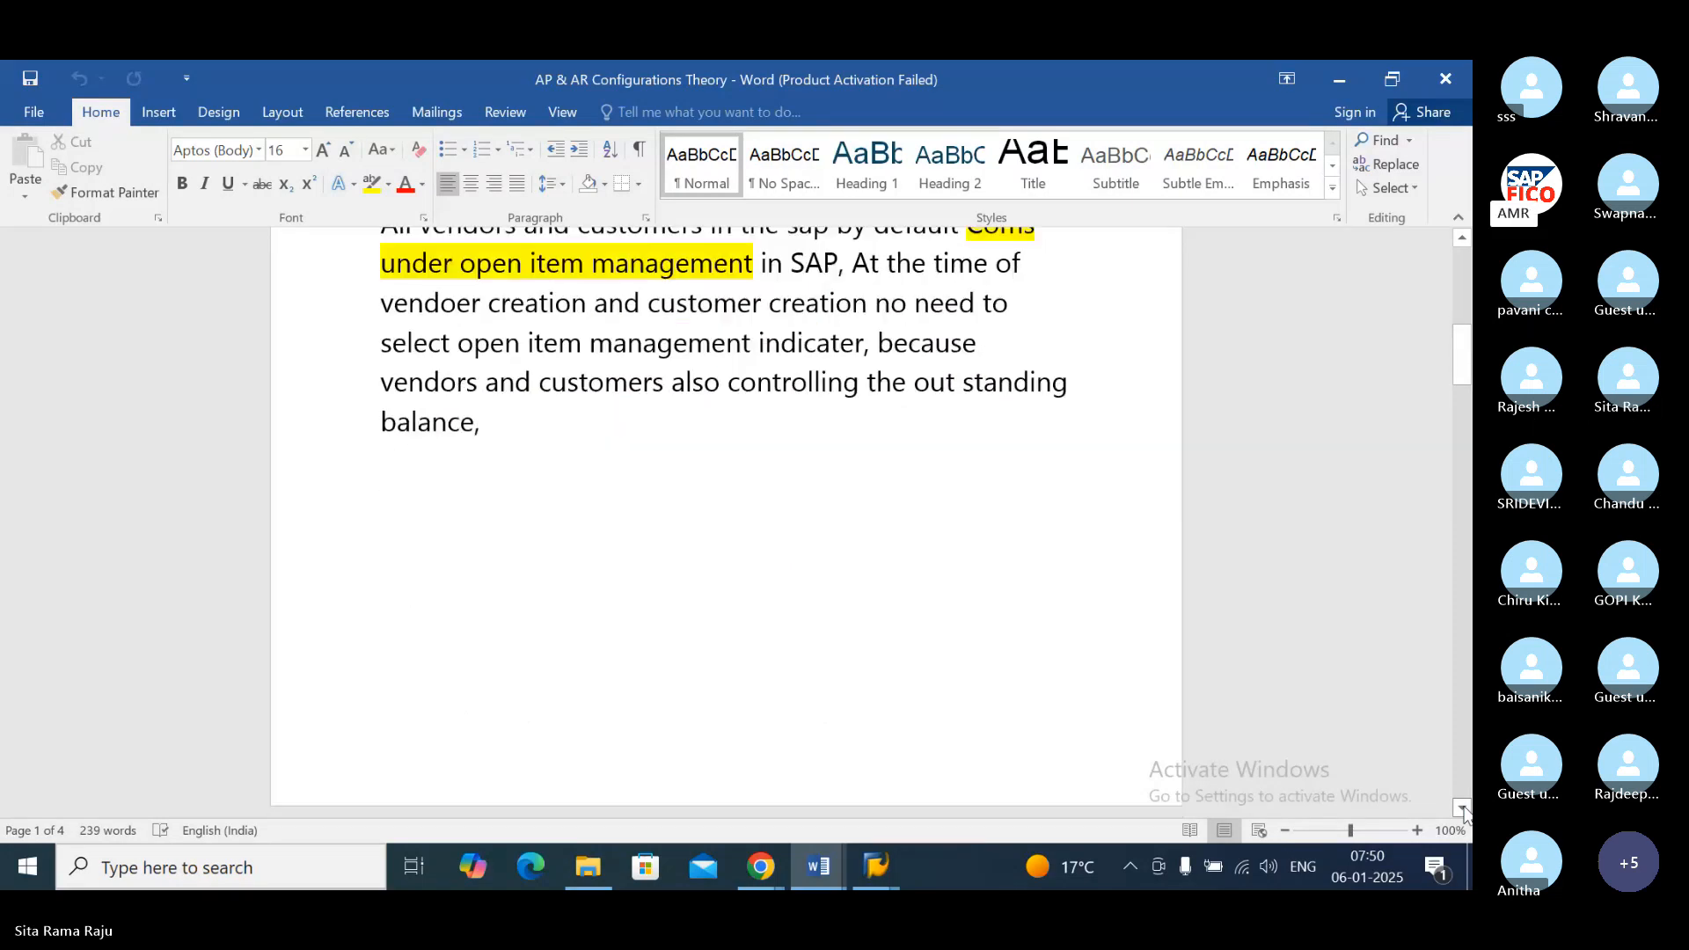
left_click(1463, 808)
Step: Examine the AP Configuration section covering the Accounts Payable definition, the meaning of vendor and the types of vendor account groups
left_click(1463, 808)
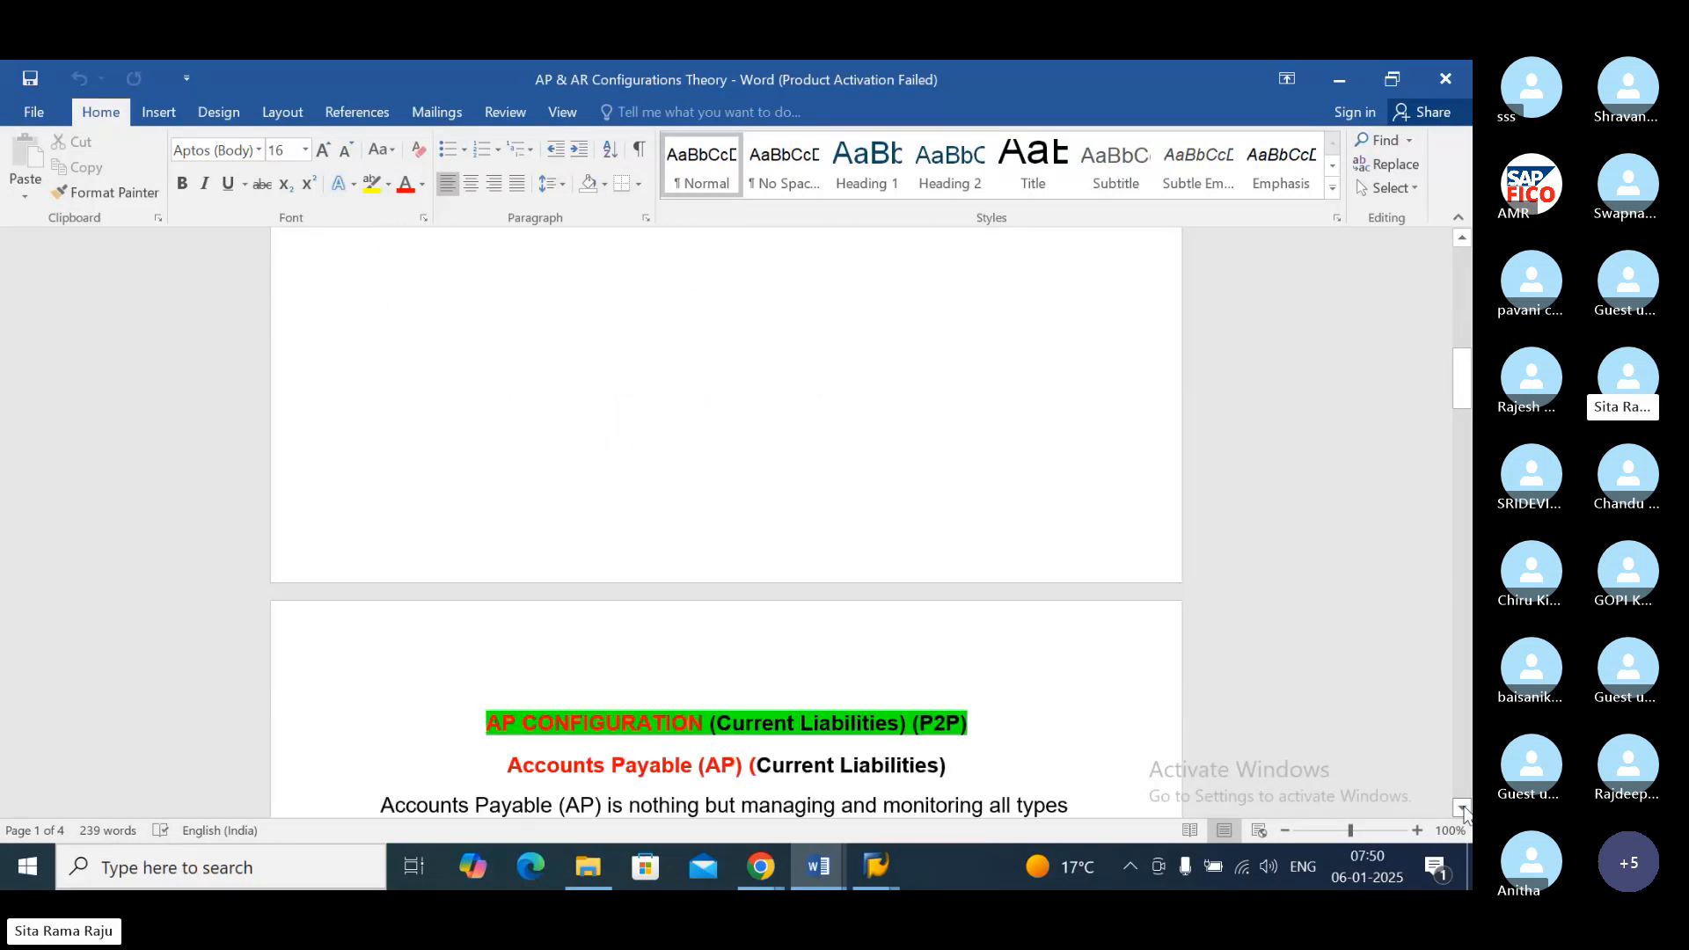
left_click(1463, 807)
left_click(1462, 808)
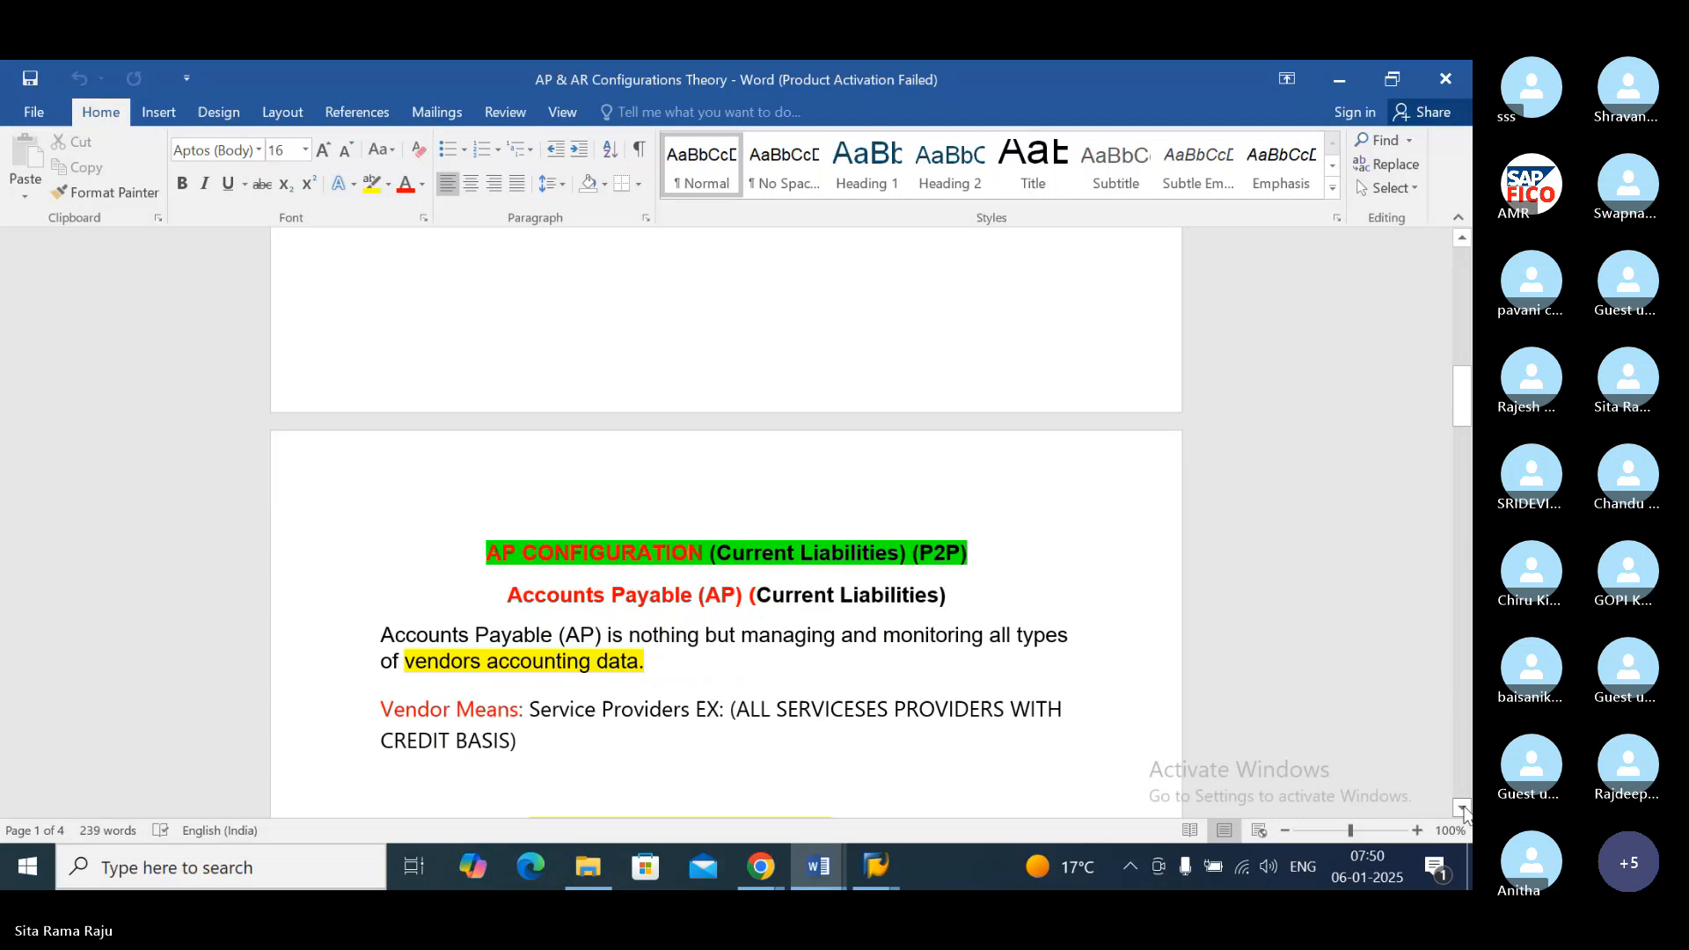
left_click(1462, 808)
left_click(1462, 808)
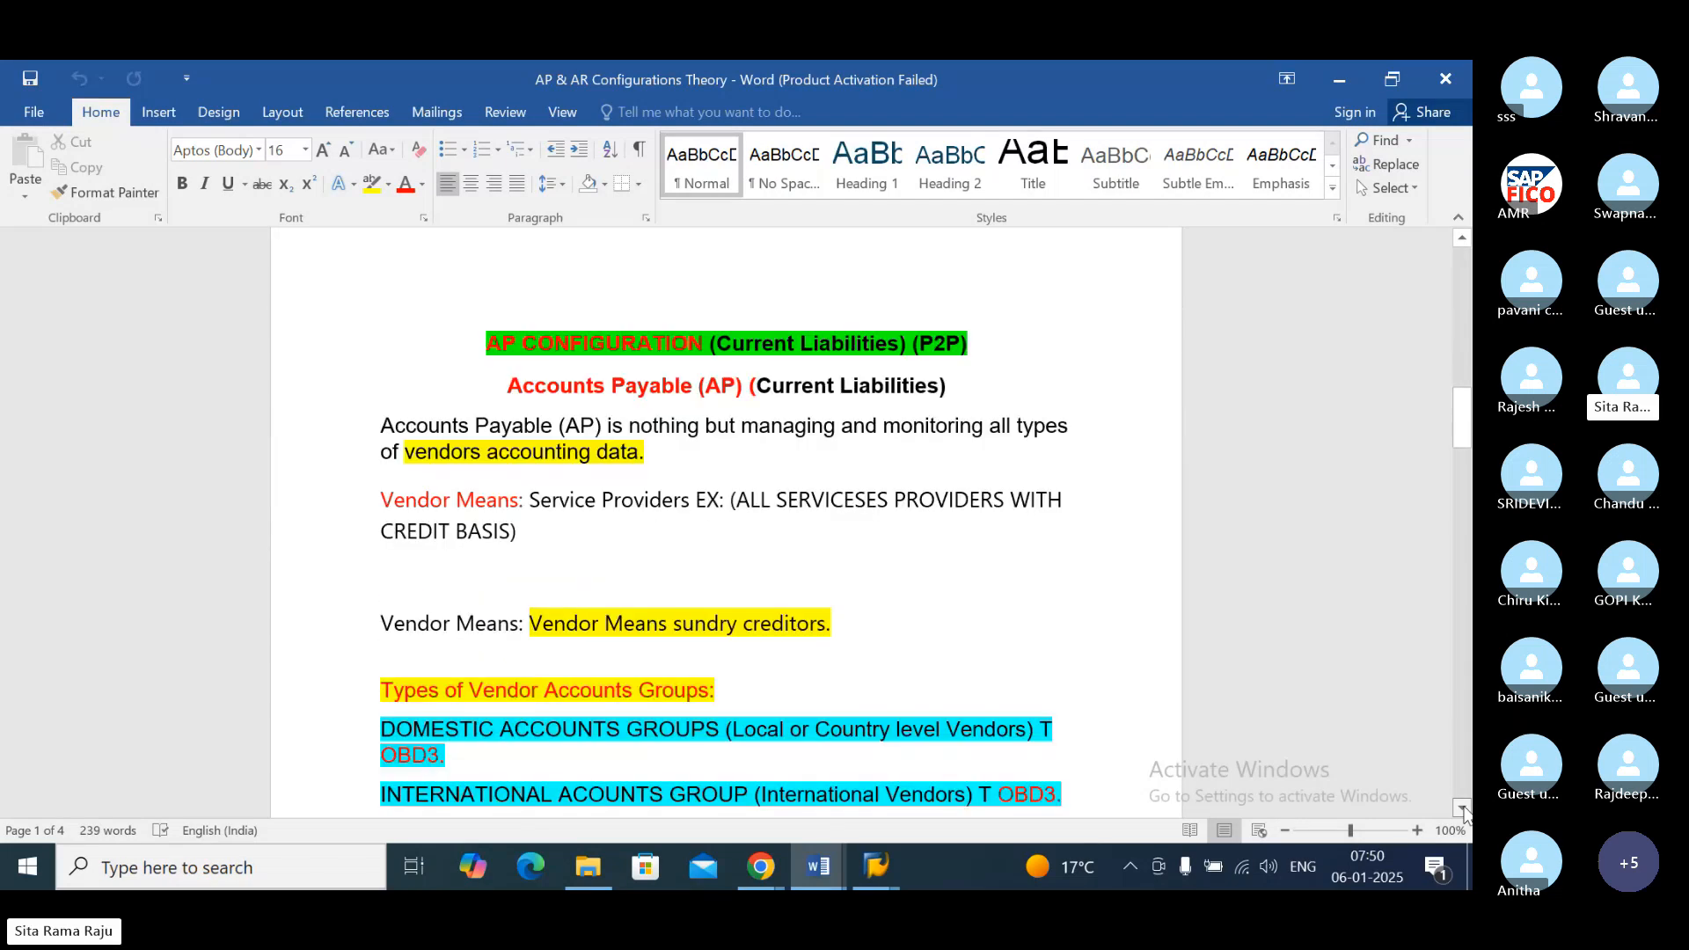
left_click(1462, 808)
left_click(1463, 808)
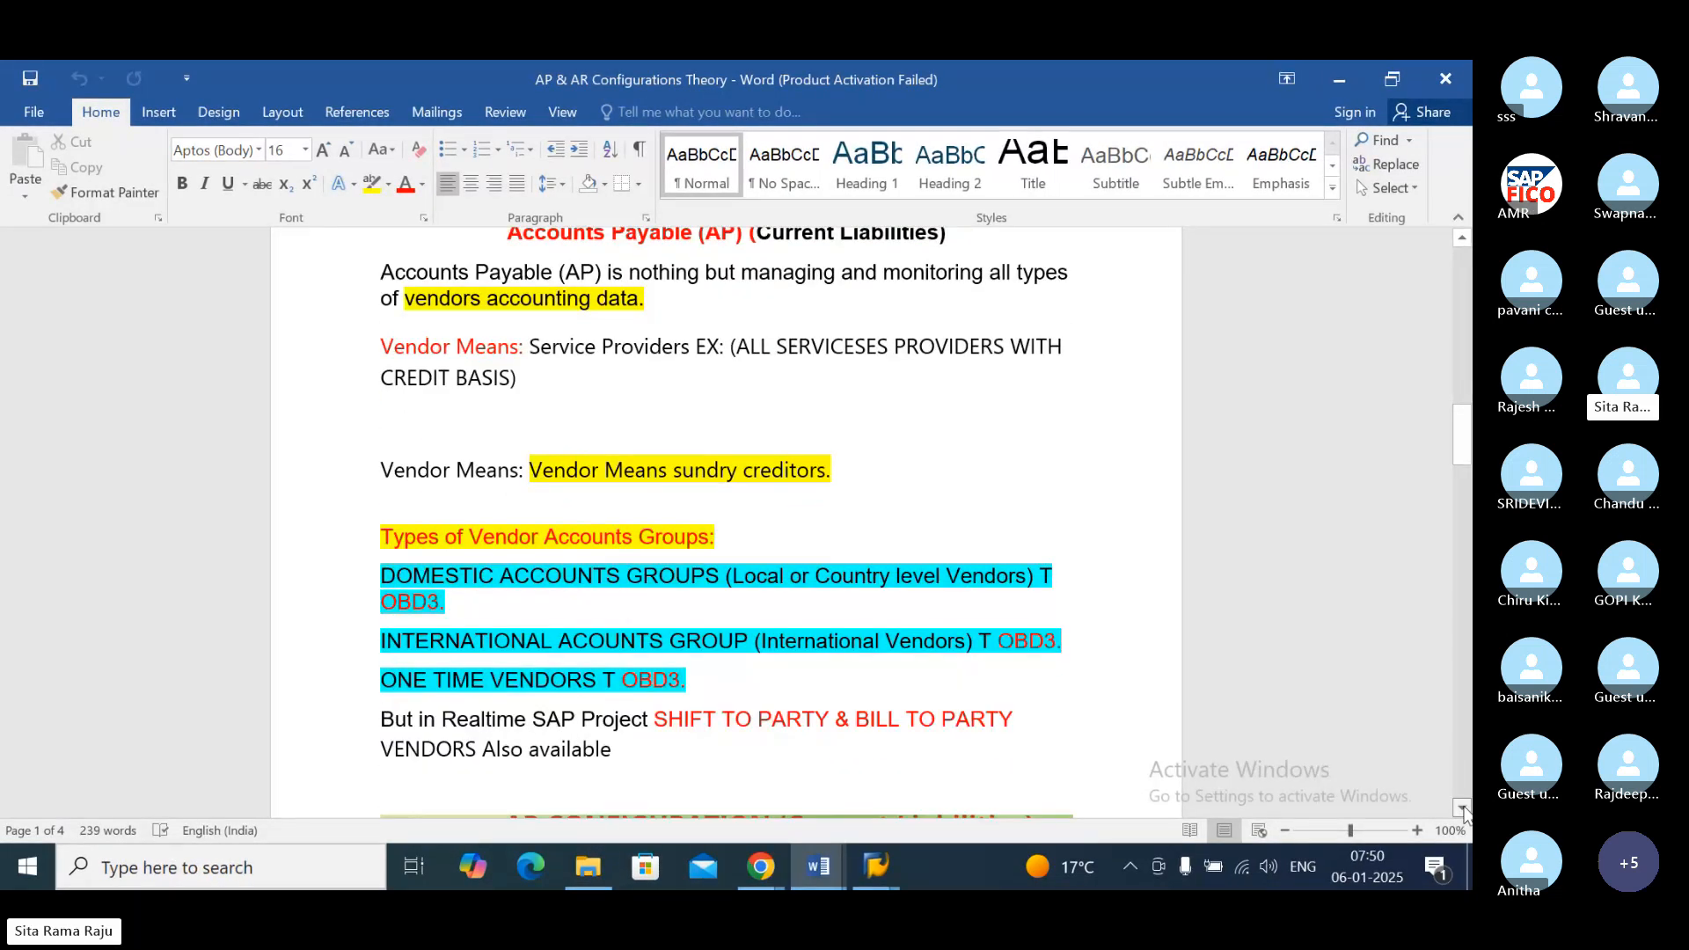
left_click(1462, 807)
left_click(1463, 807)
left_click(1462, 808)
Step: Review AP configuration steps 1 to 3 on account groups, vendor number ranges and reconciliation accounts
left_click(1463, 808)
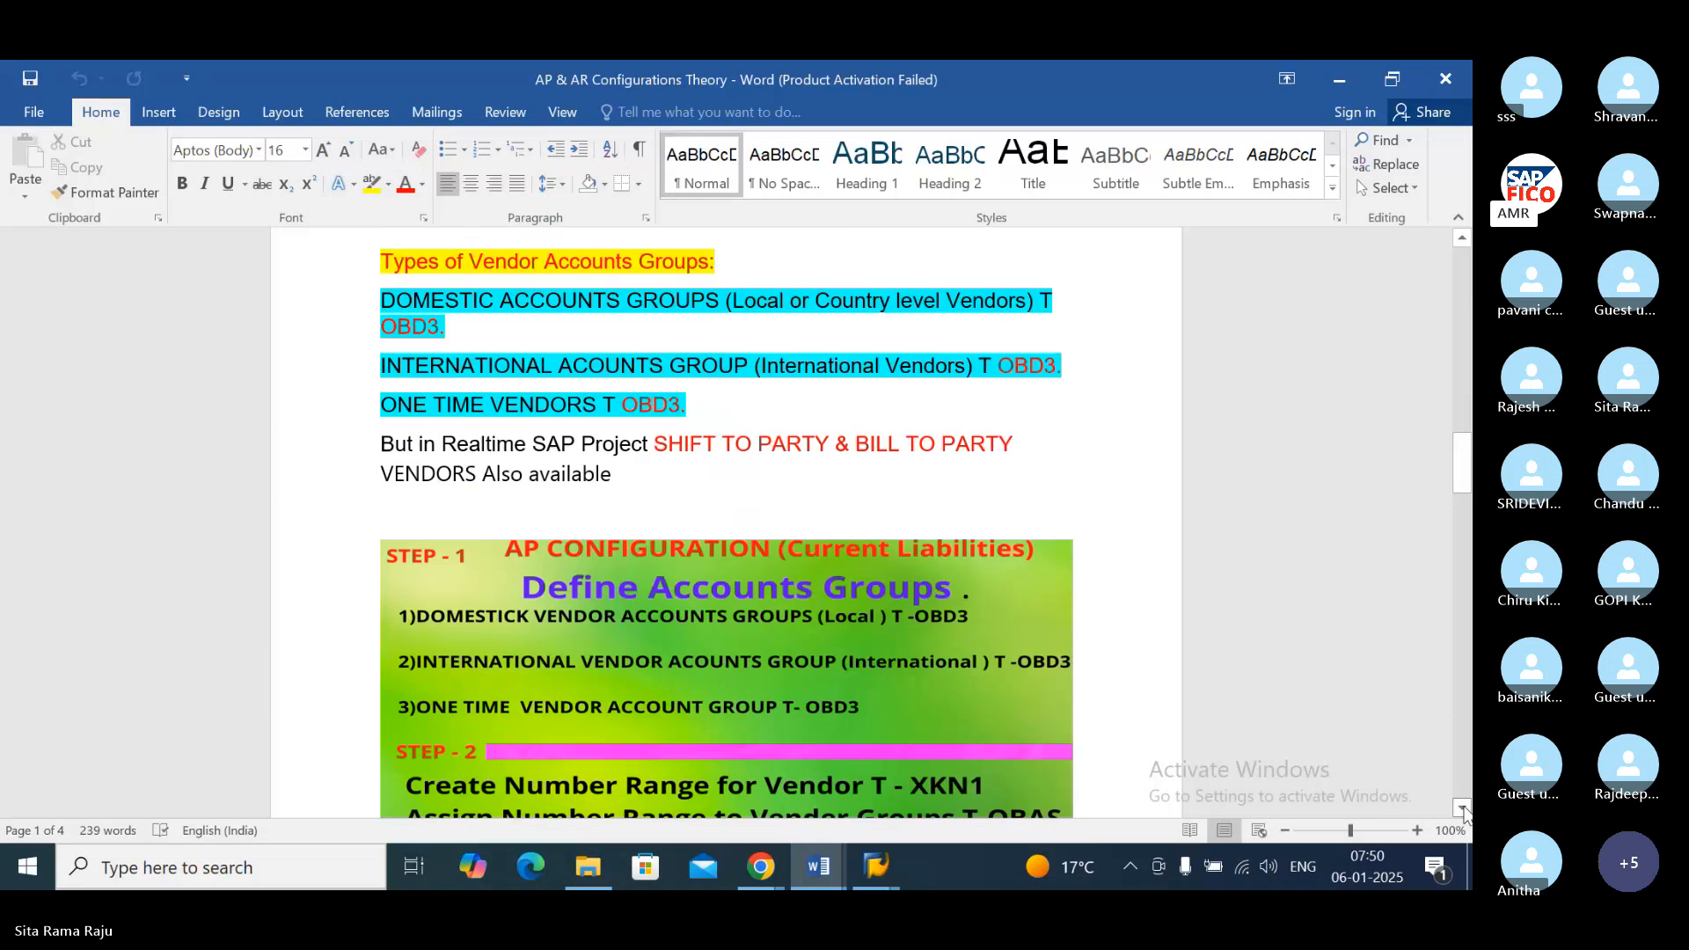
left_click(1462, 808)
left_click(1462, 807)
left_click(1462, 808)
left_click(1462, 808)
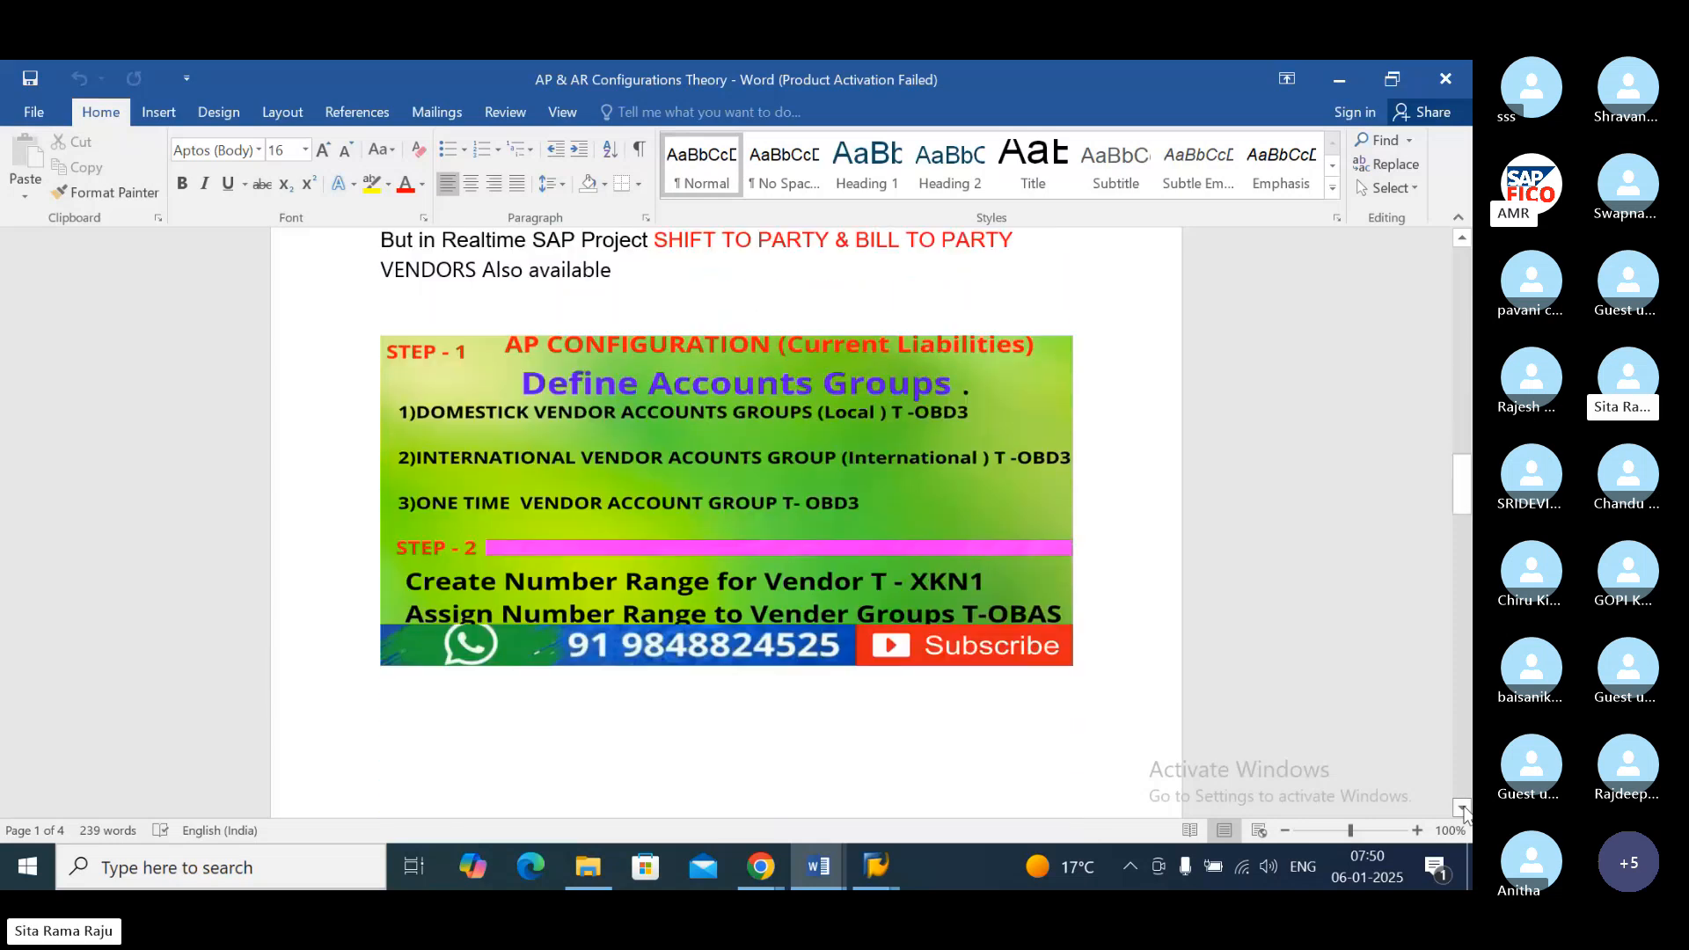
left_click(1462, 808)
left_click(1462, 808)
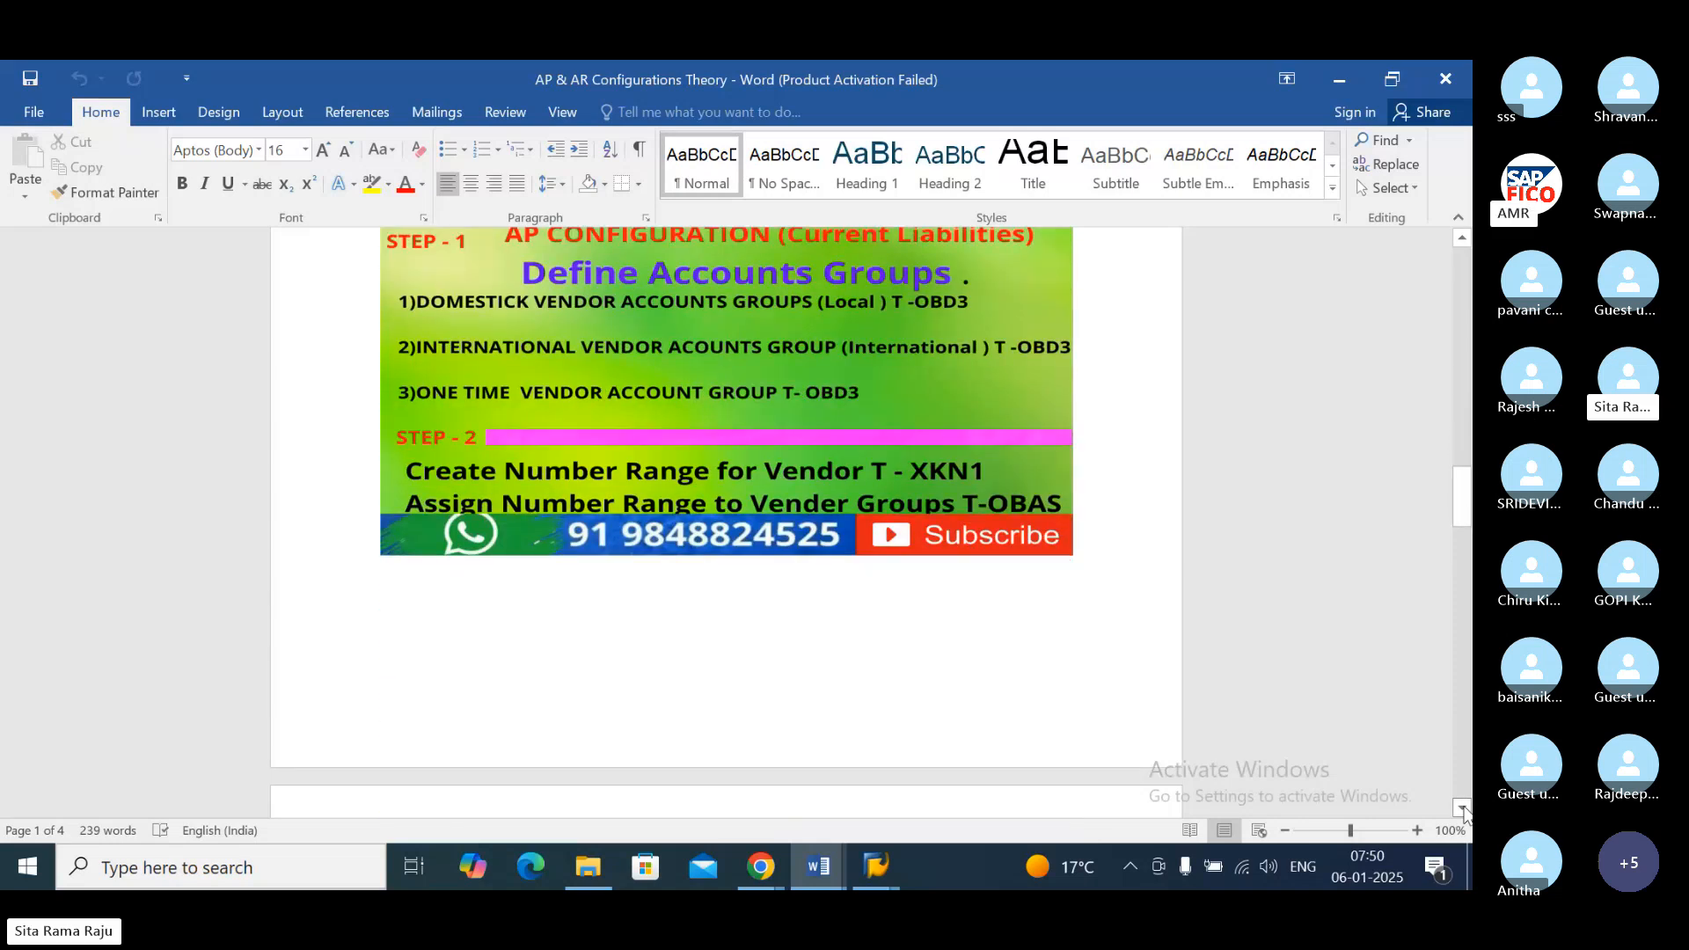
left_click(1463, 808)
left_click(1462, 808)
left_click(1463, 808)
left_click(1463, 808)
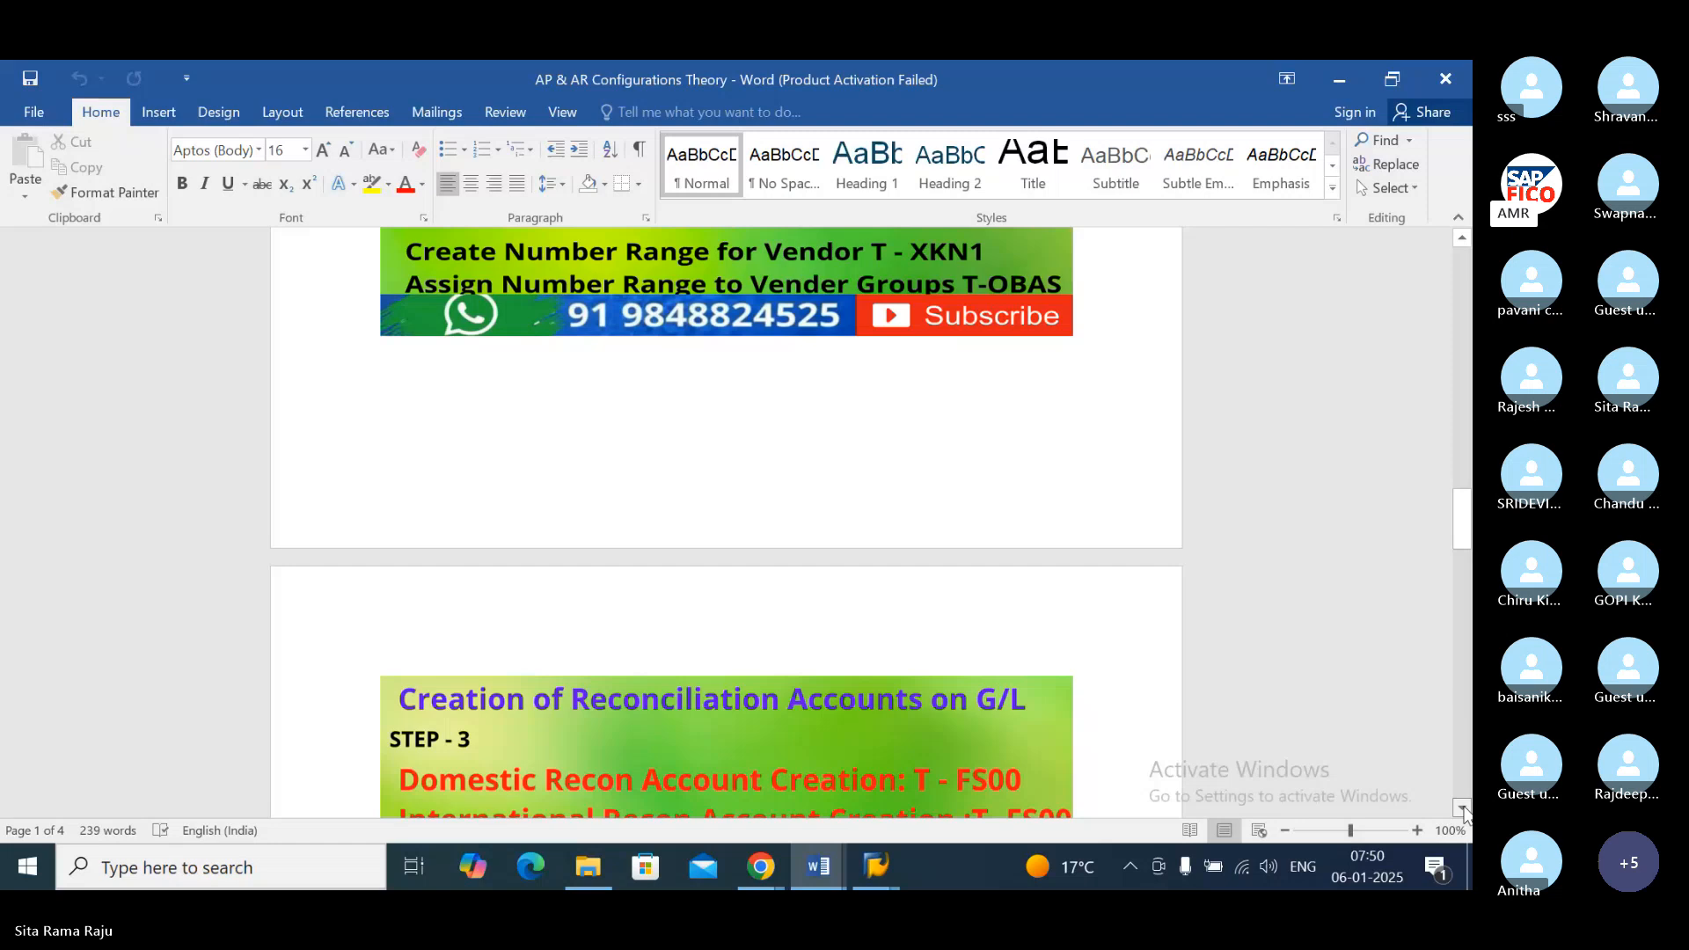
left_click(1462, 808)
left_click(1462, 808)
left_click(1463, 808)
left_click(1463, 807)
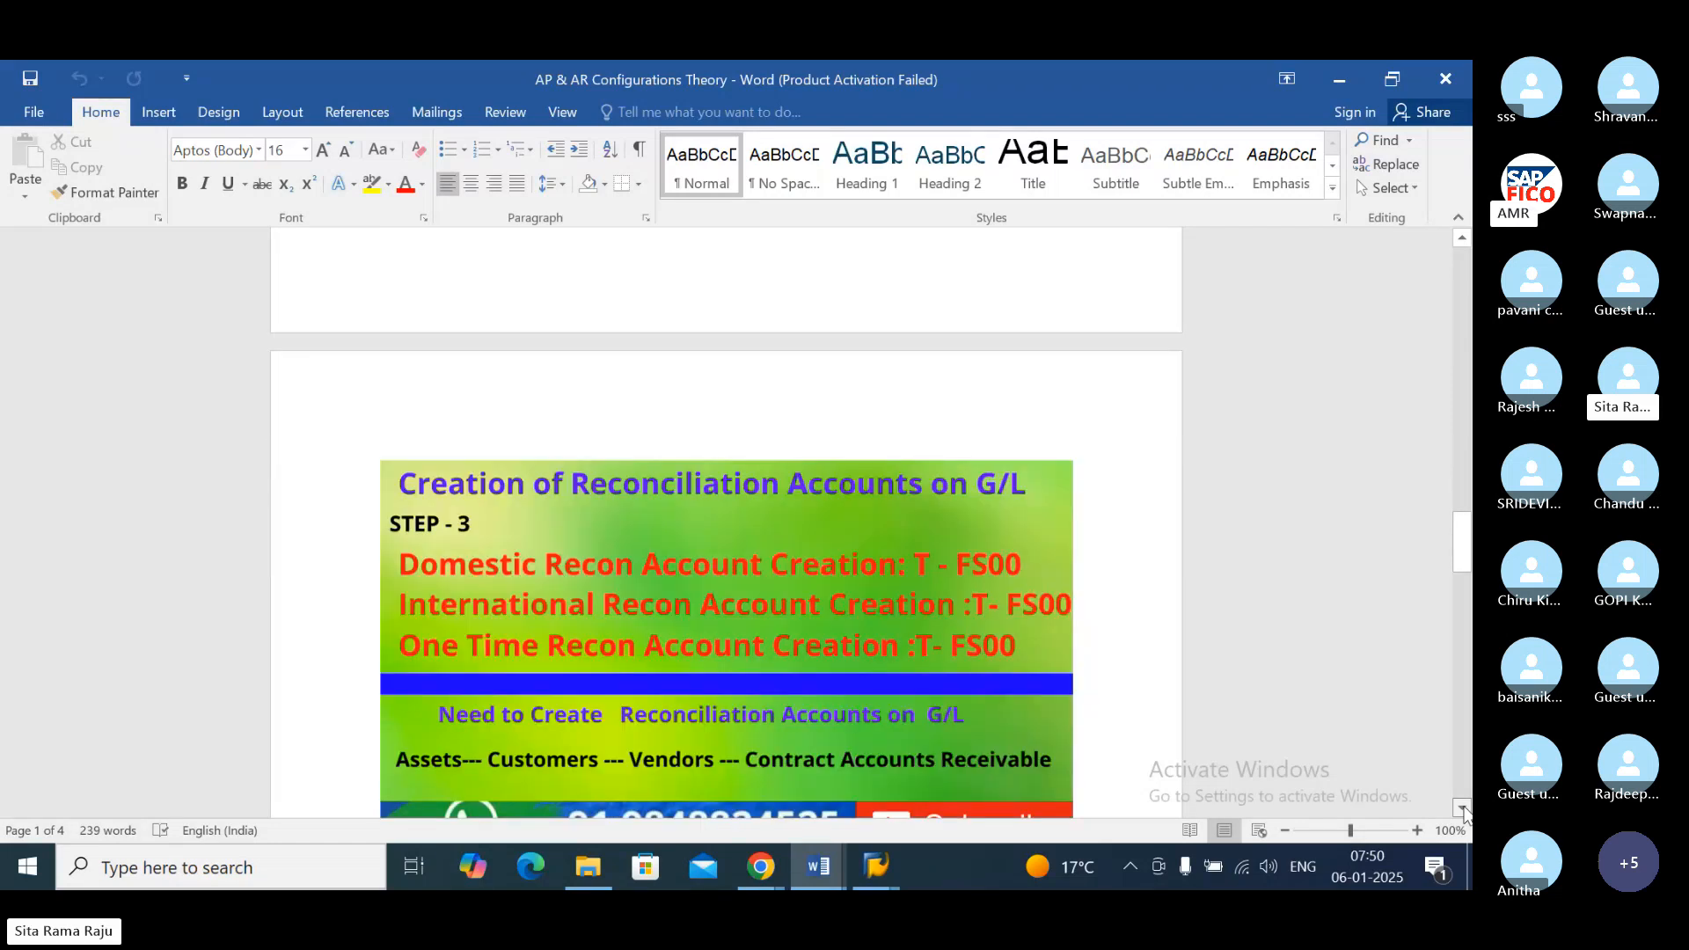
left_click(1462, 808)
left_click(1462, 808)
left_click(1462, 808)
left_click(1462, 808)
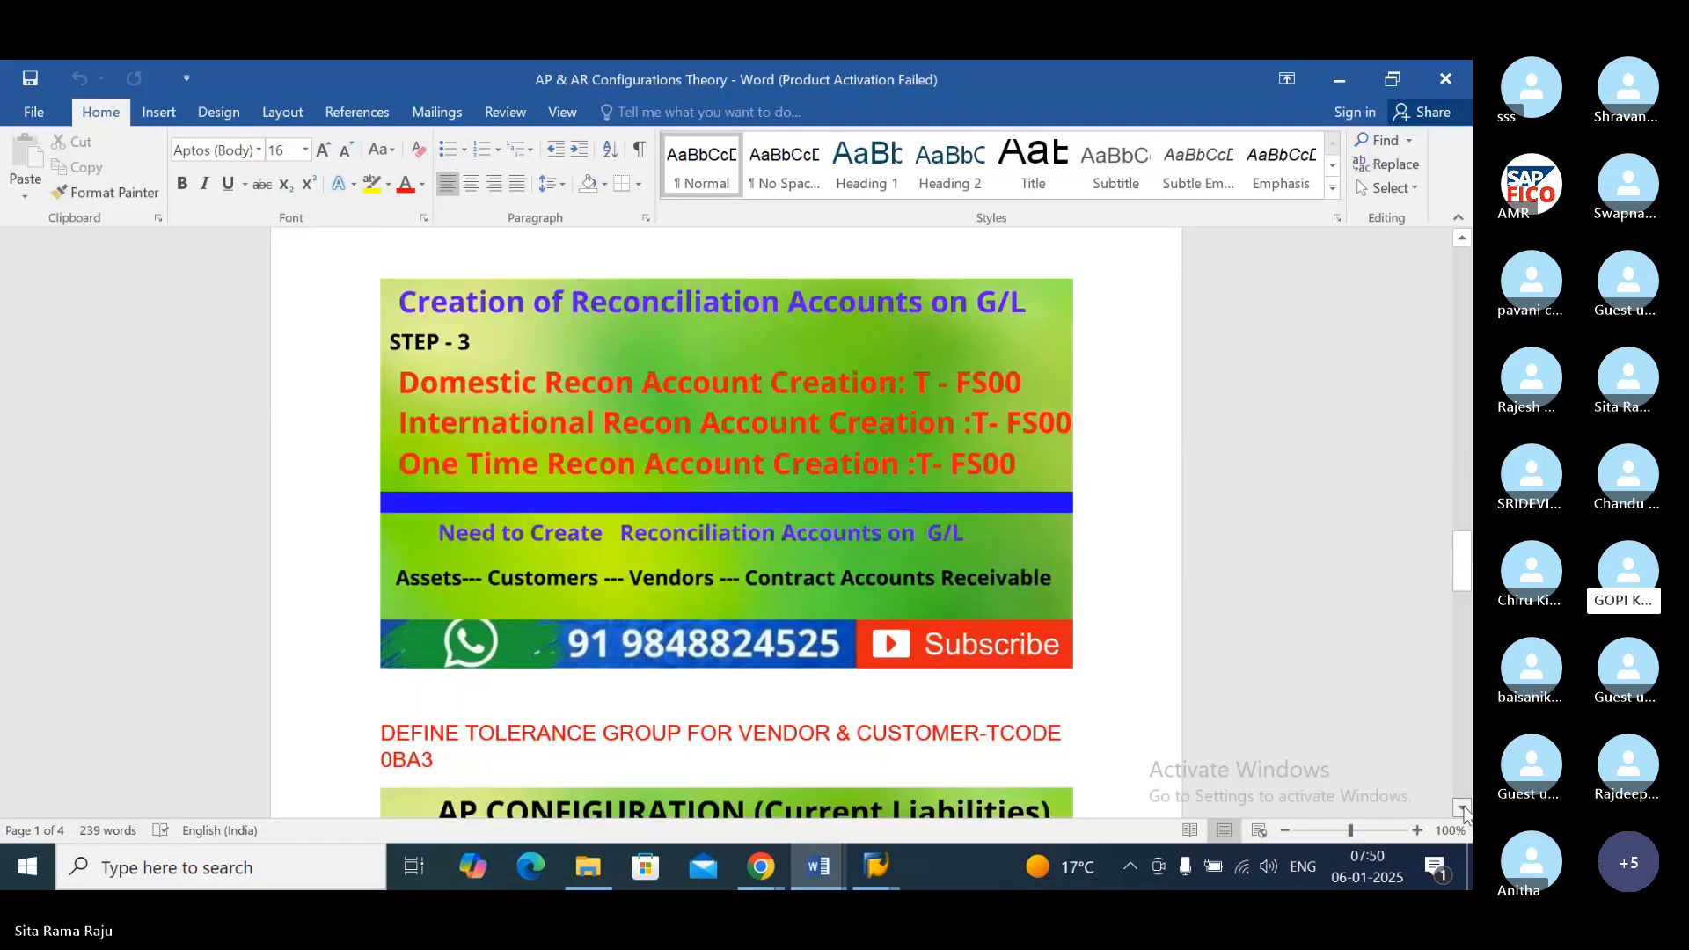
left_click(1462, 808)
left_click(1462, 808)
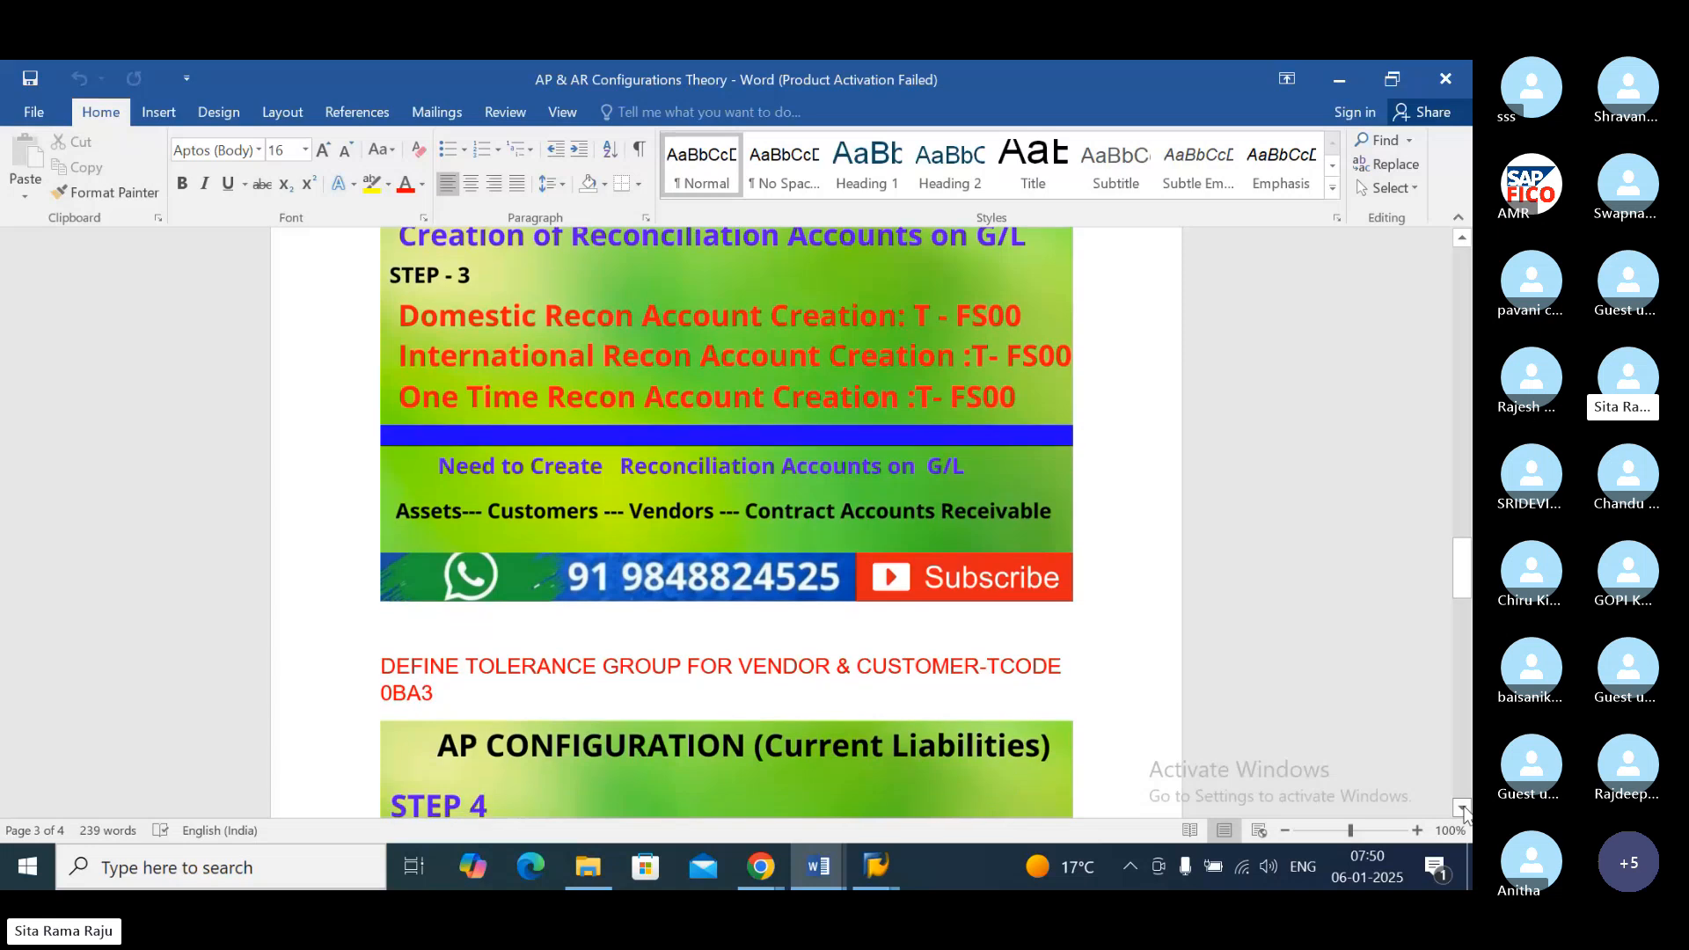
Step: Review step 4 on the transaction codes for vendor master creation, changes, display and invoice posting
left_click(1463, 808)
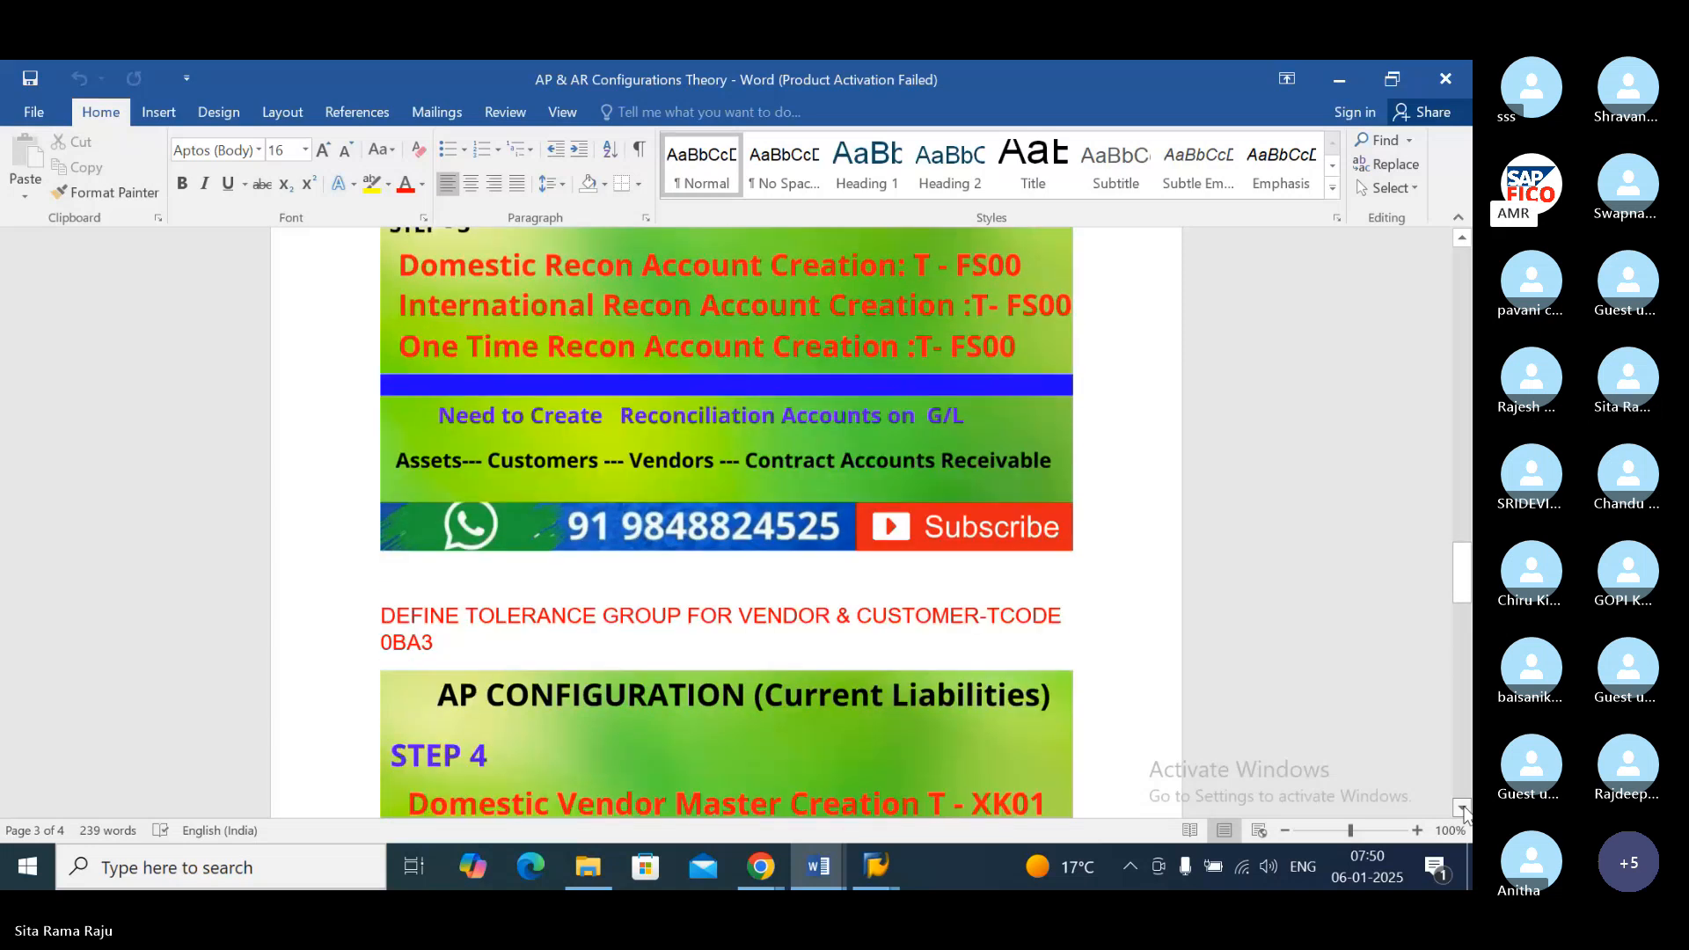
left_click(1462, 807)
left_click(1462, 808)
left_click(1463, 807)
left_click(1462, 808)
left_click(1462, 808)
left_click(1463, 808)
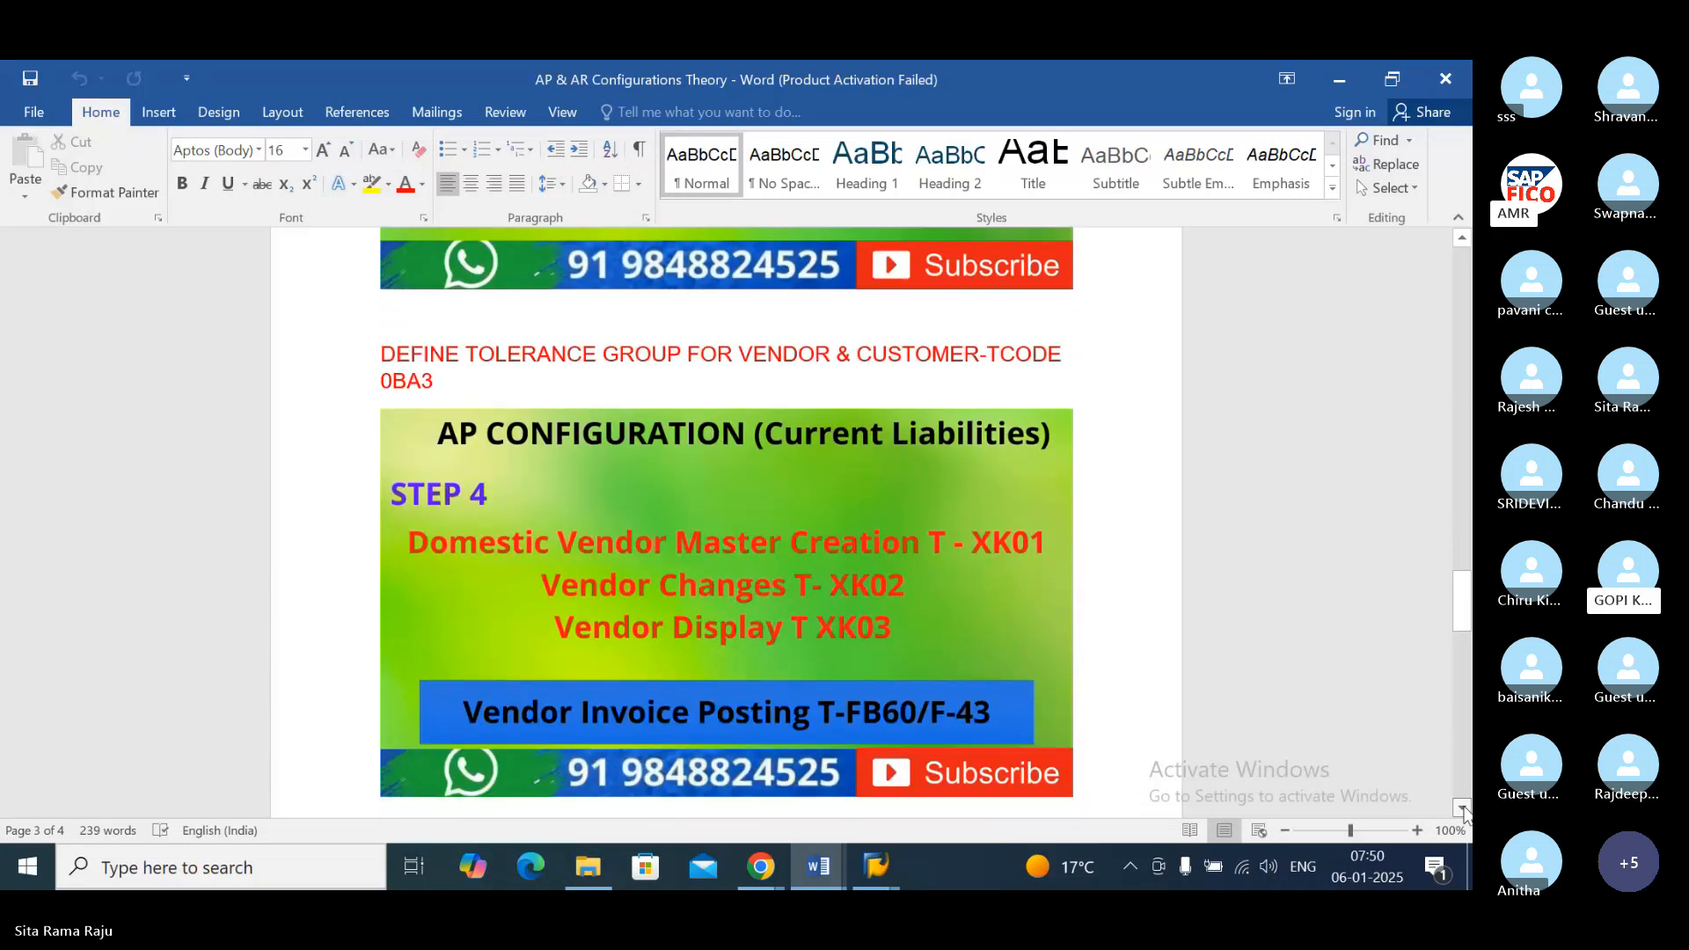
left_click(1462, 808)
left_click(1462, 808)
left_click(1462, 808)
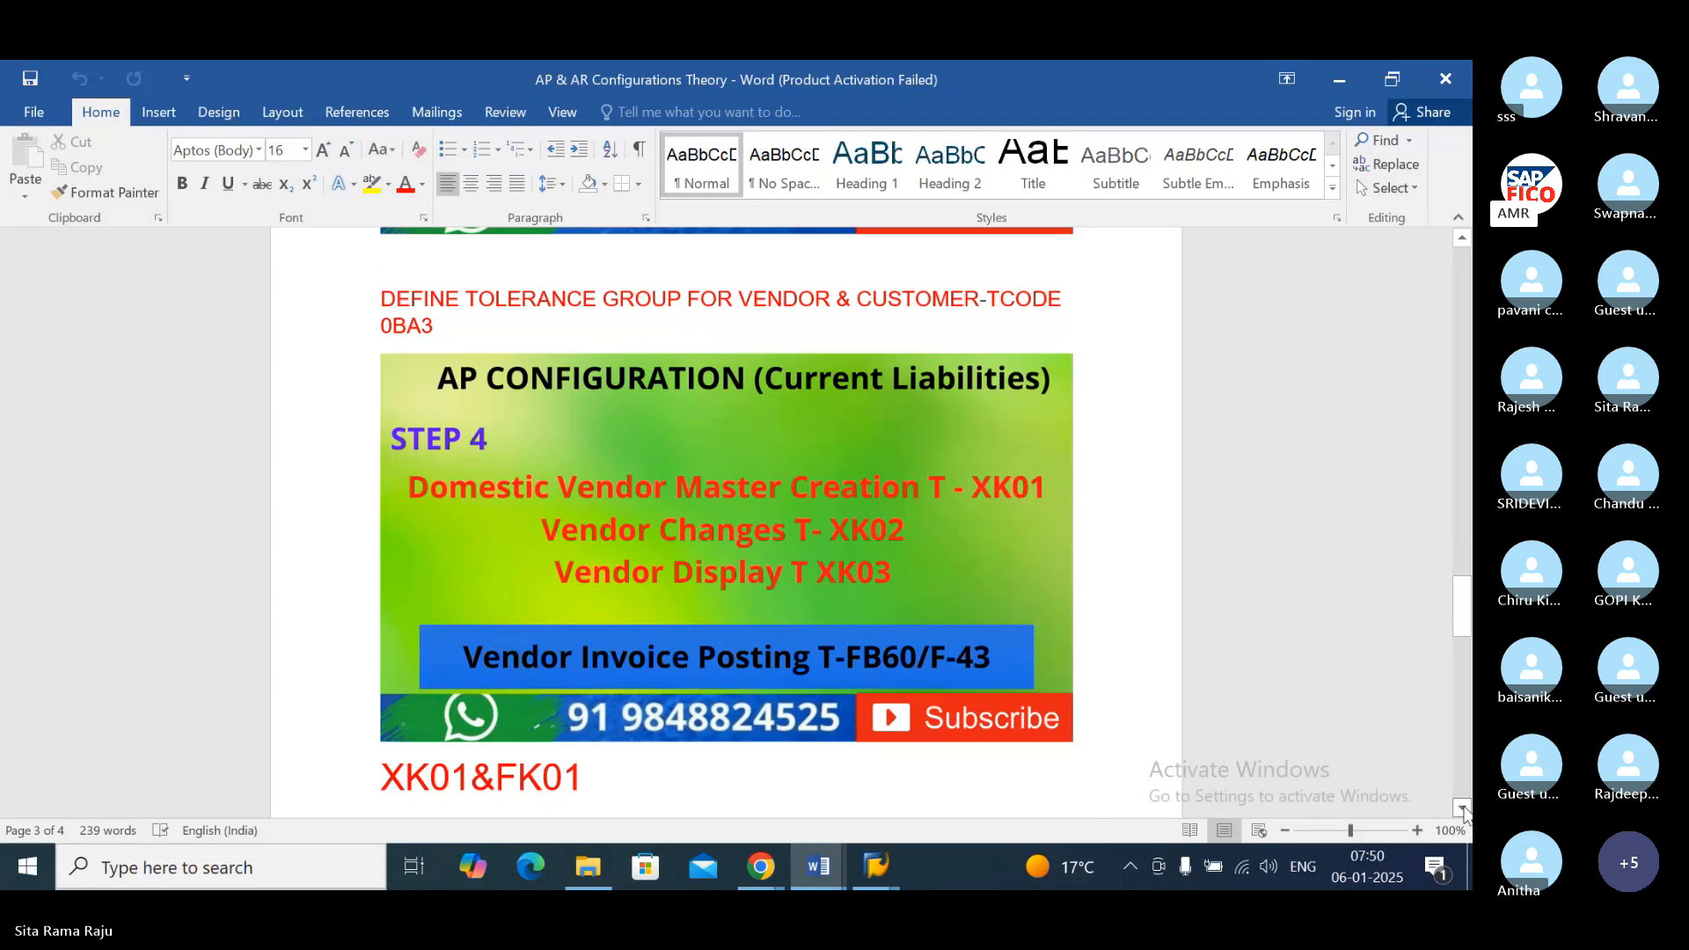
left_click(1462, 807)
left_click(1462, 808)
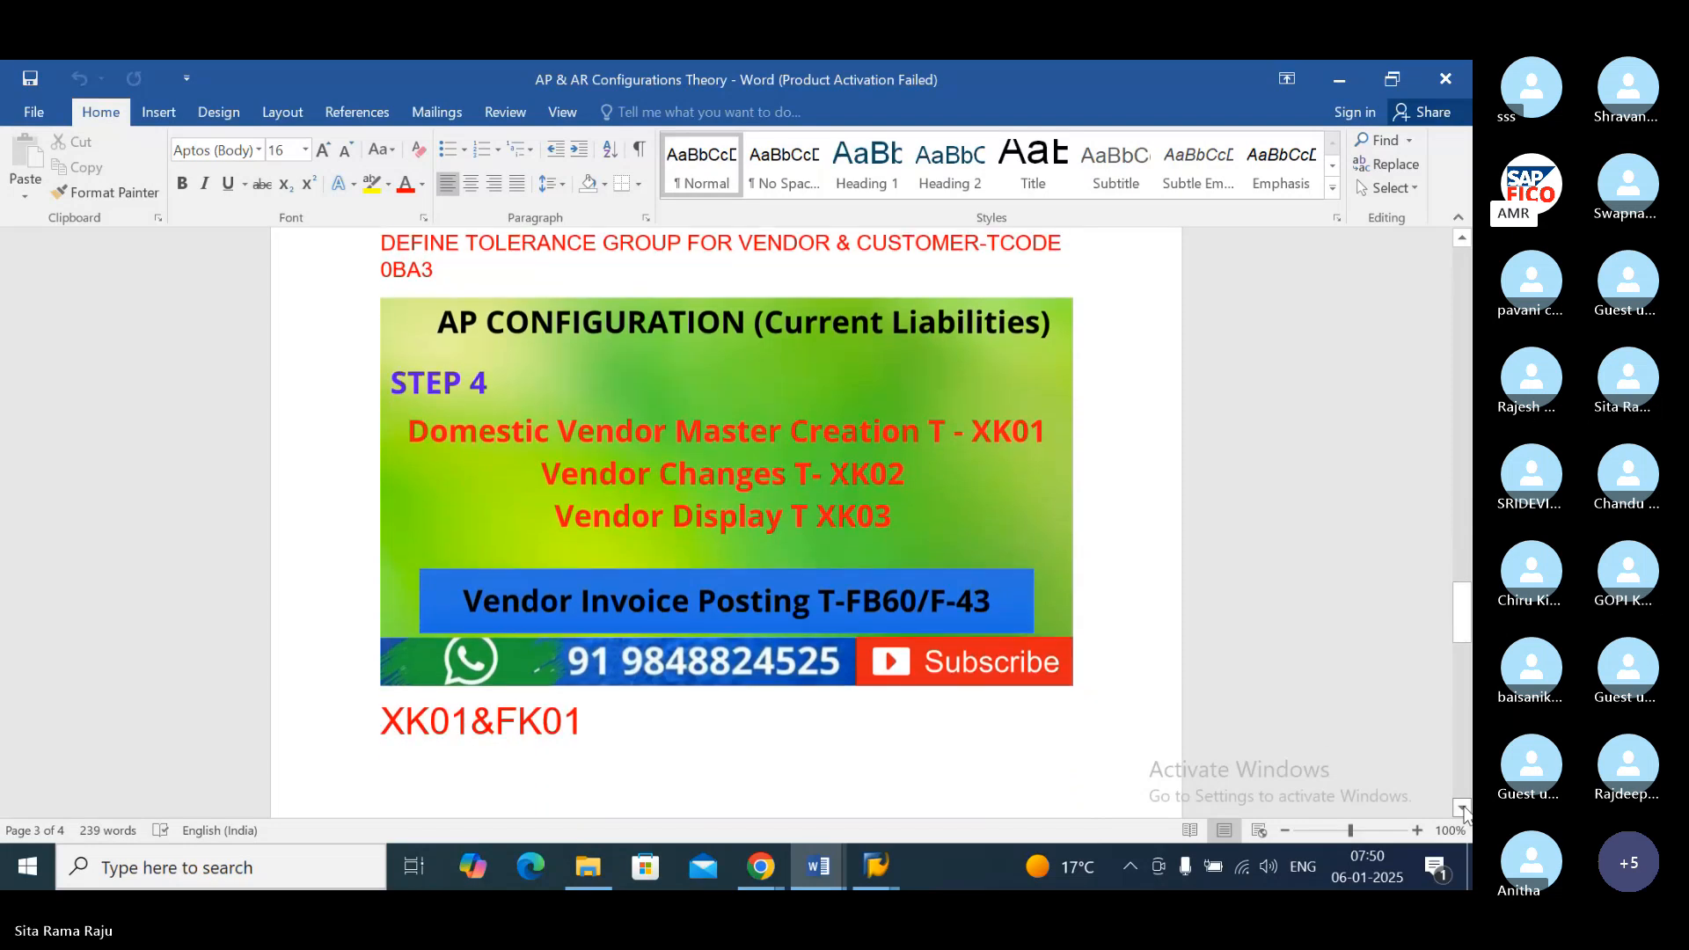
left_click(1462, 808)
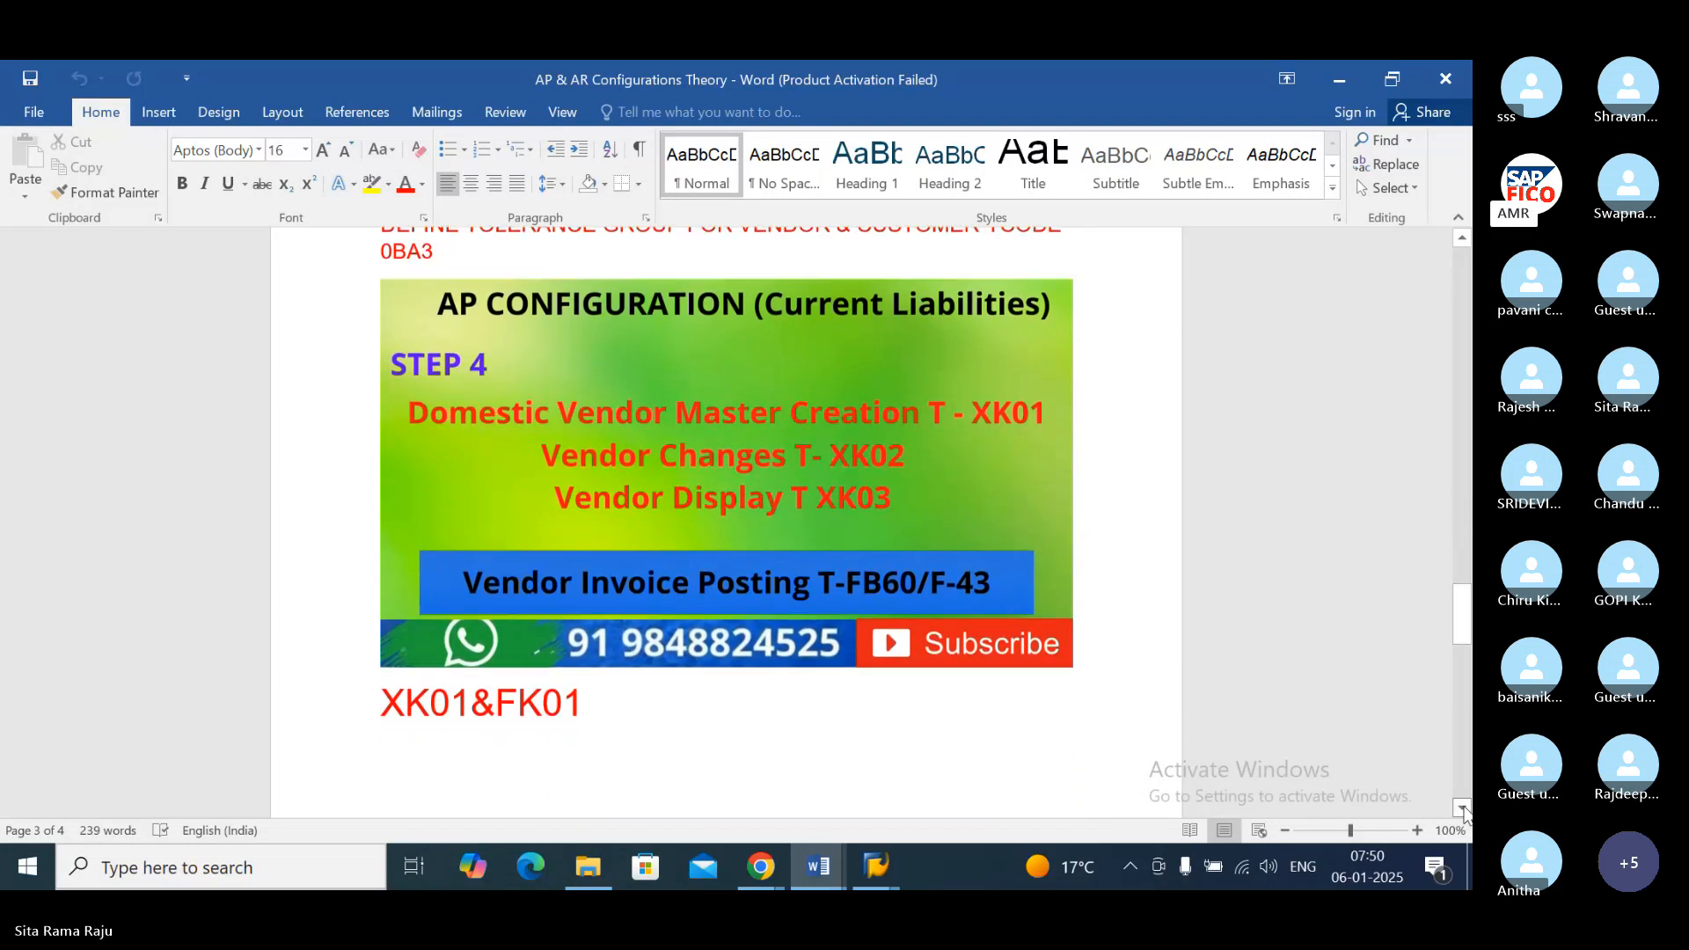
left_click(1463, 808)
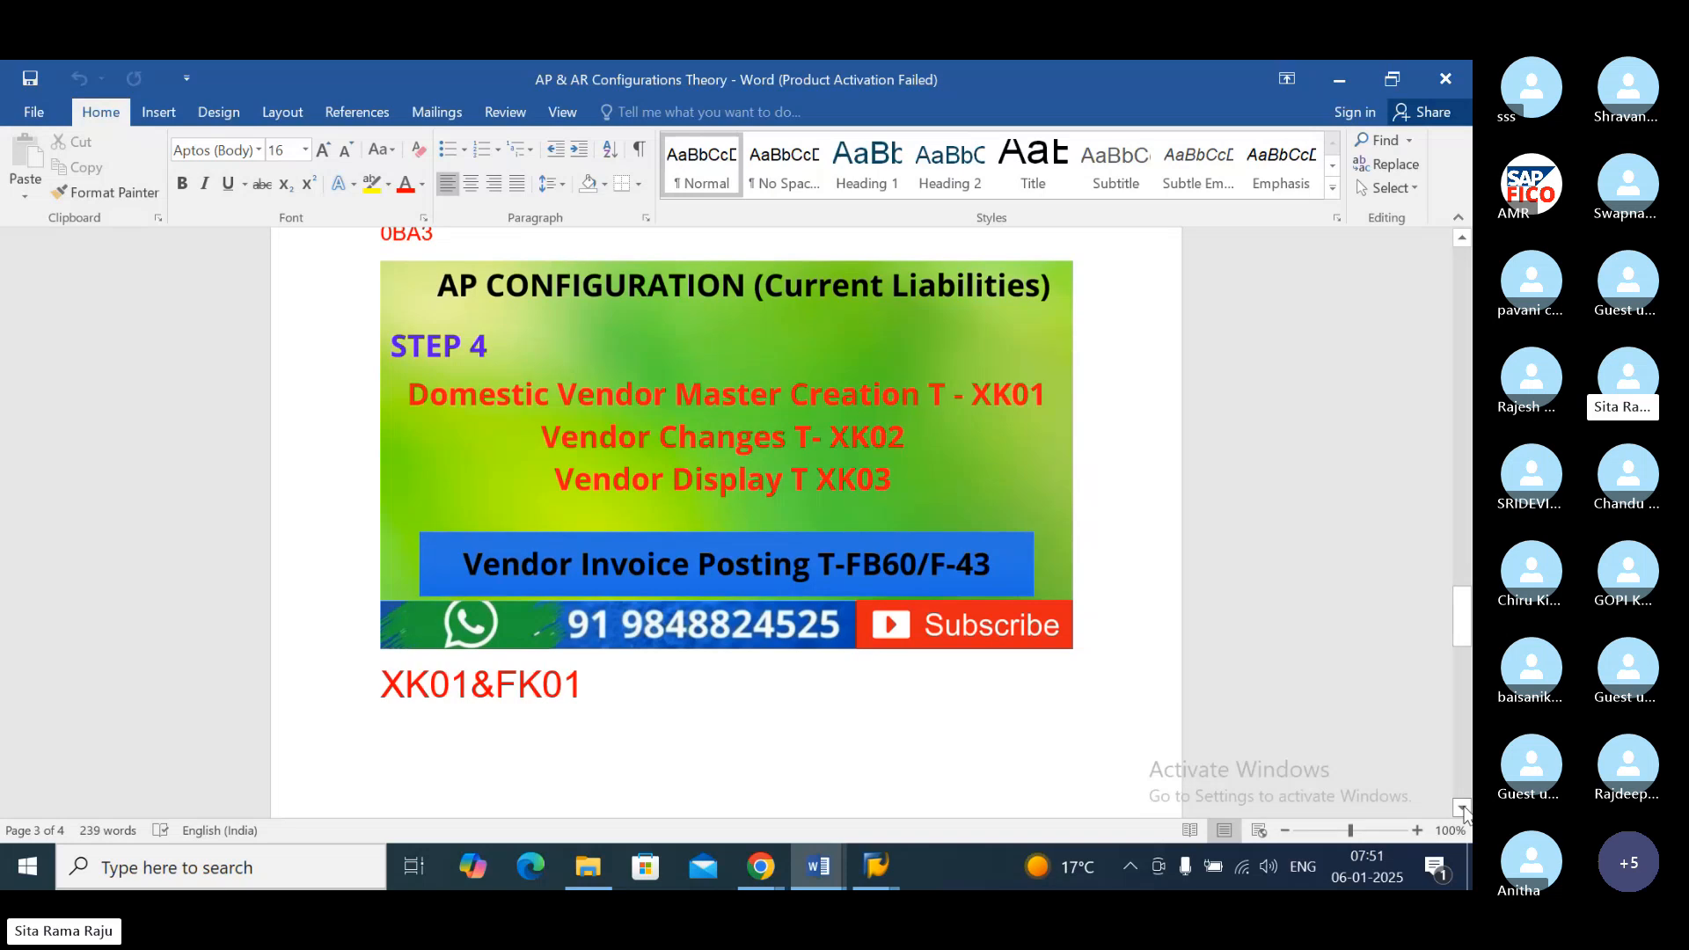
left_click(1462, 808)
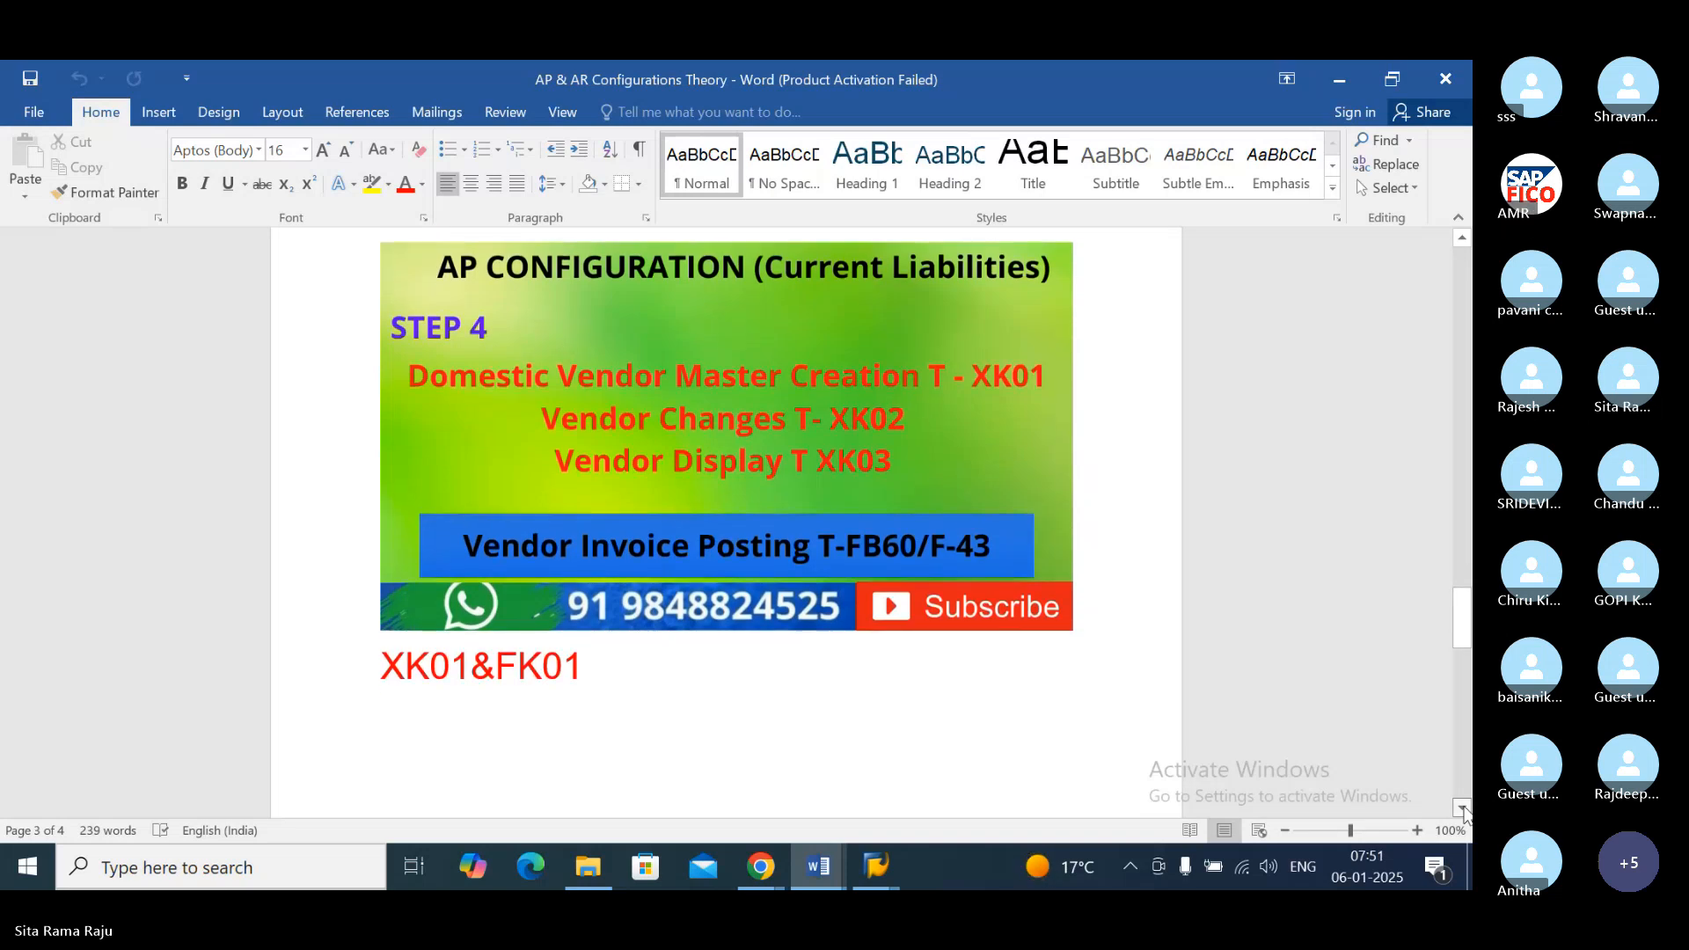
left_click(1462, 807)
left_click(1462, 807)
left_click(1462, 808)
left_click(1462, 808)
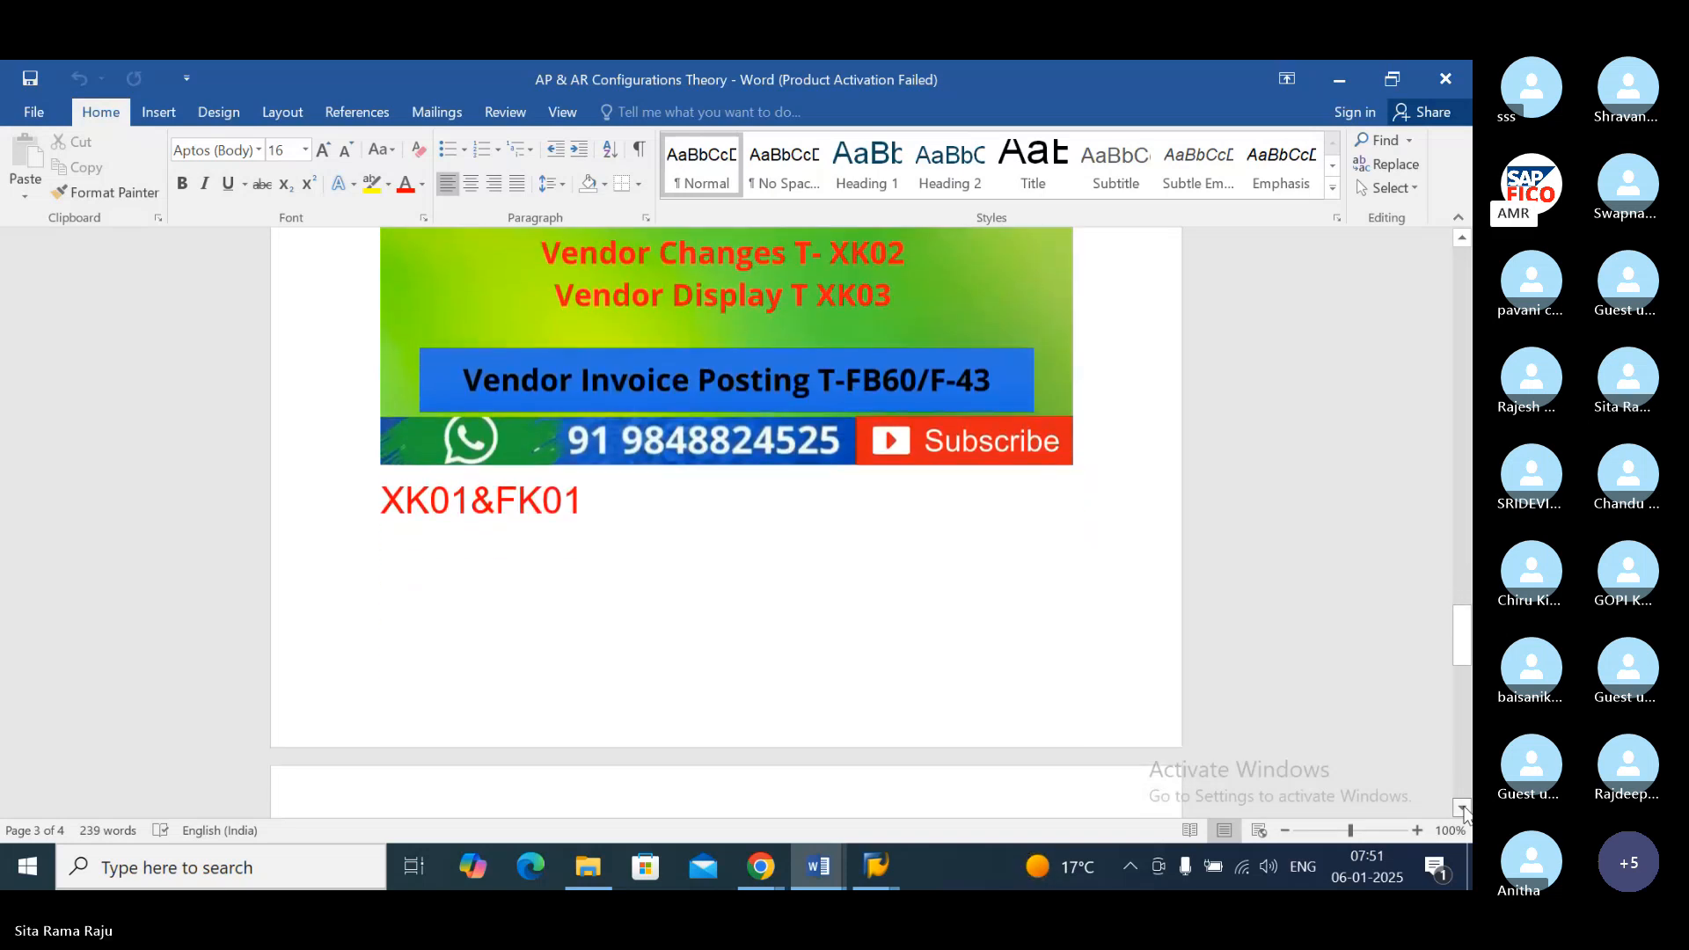
Step: Examine the last page's transaction codes for G/L, vendor and customer postings and for vendor invoice display and clearing
left_click(1462, 807)
left_click(1462, 808)
left_click(1463, 808)
left_click(1462, 807)
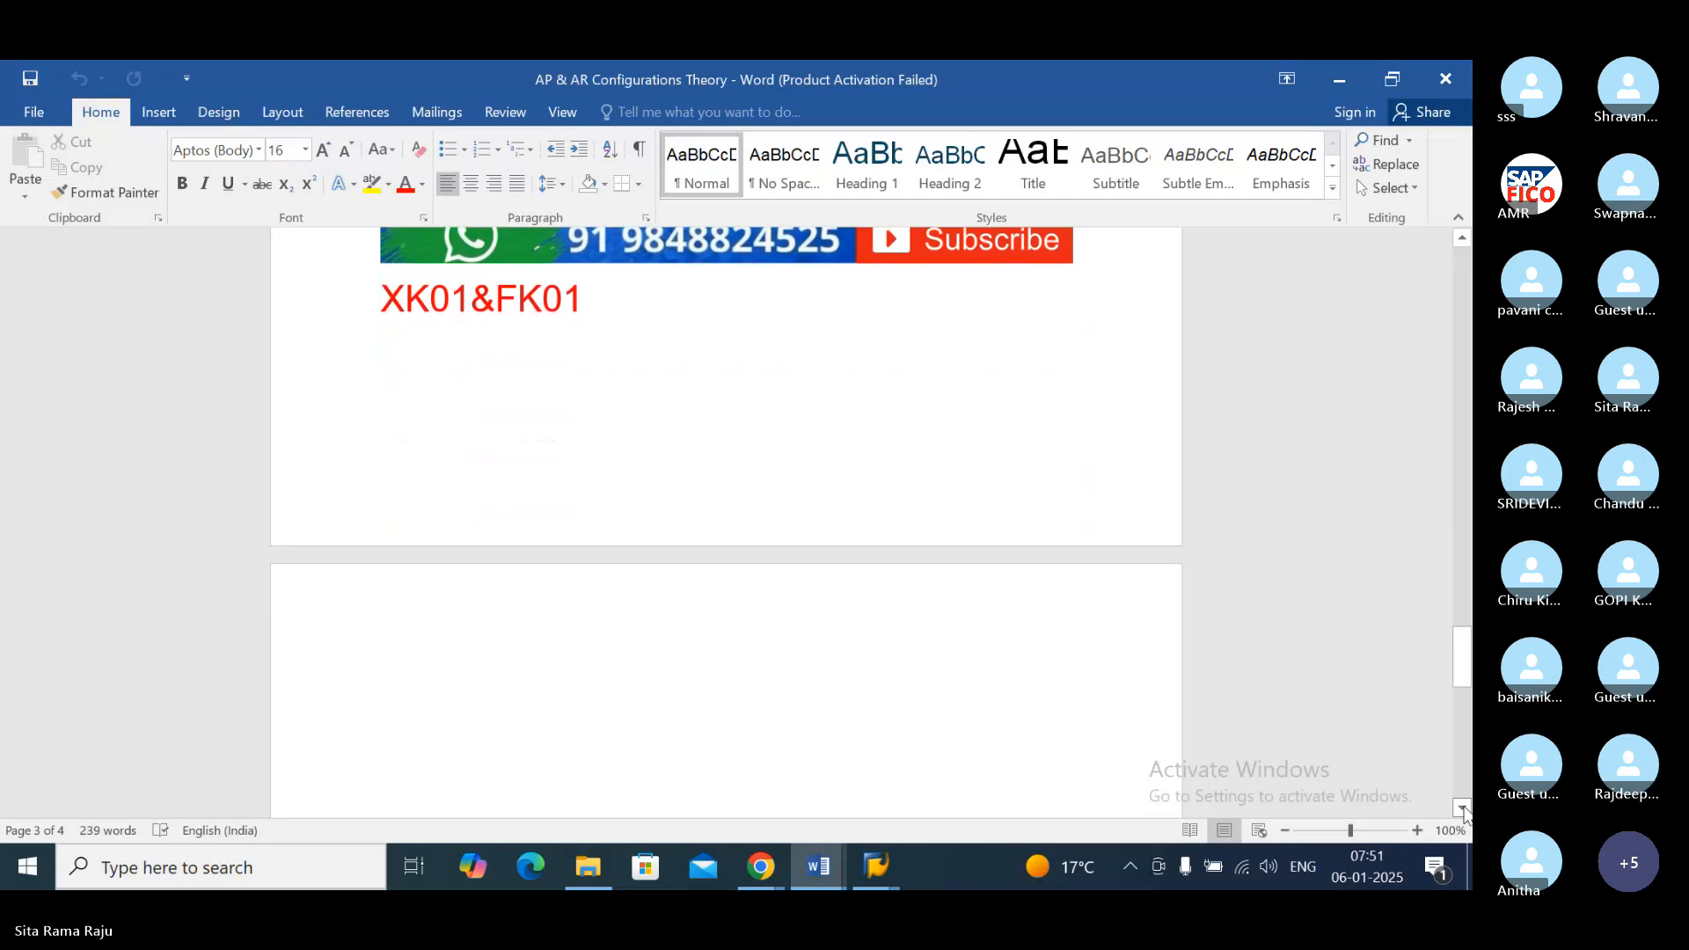
left_click(1462, 808)
left_click(1462, 808)
left_click(1462, 808)
left_click(1462, 808)
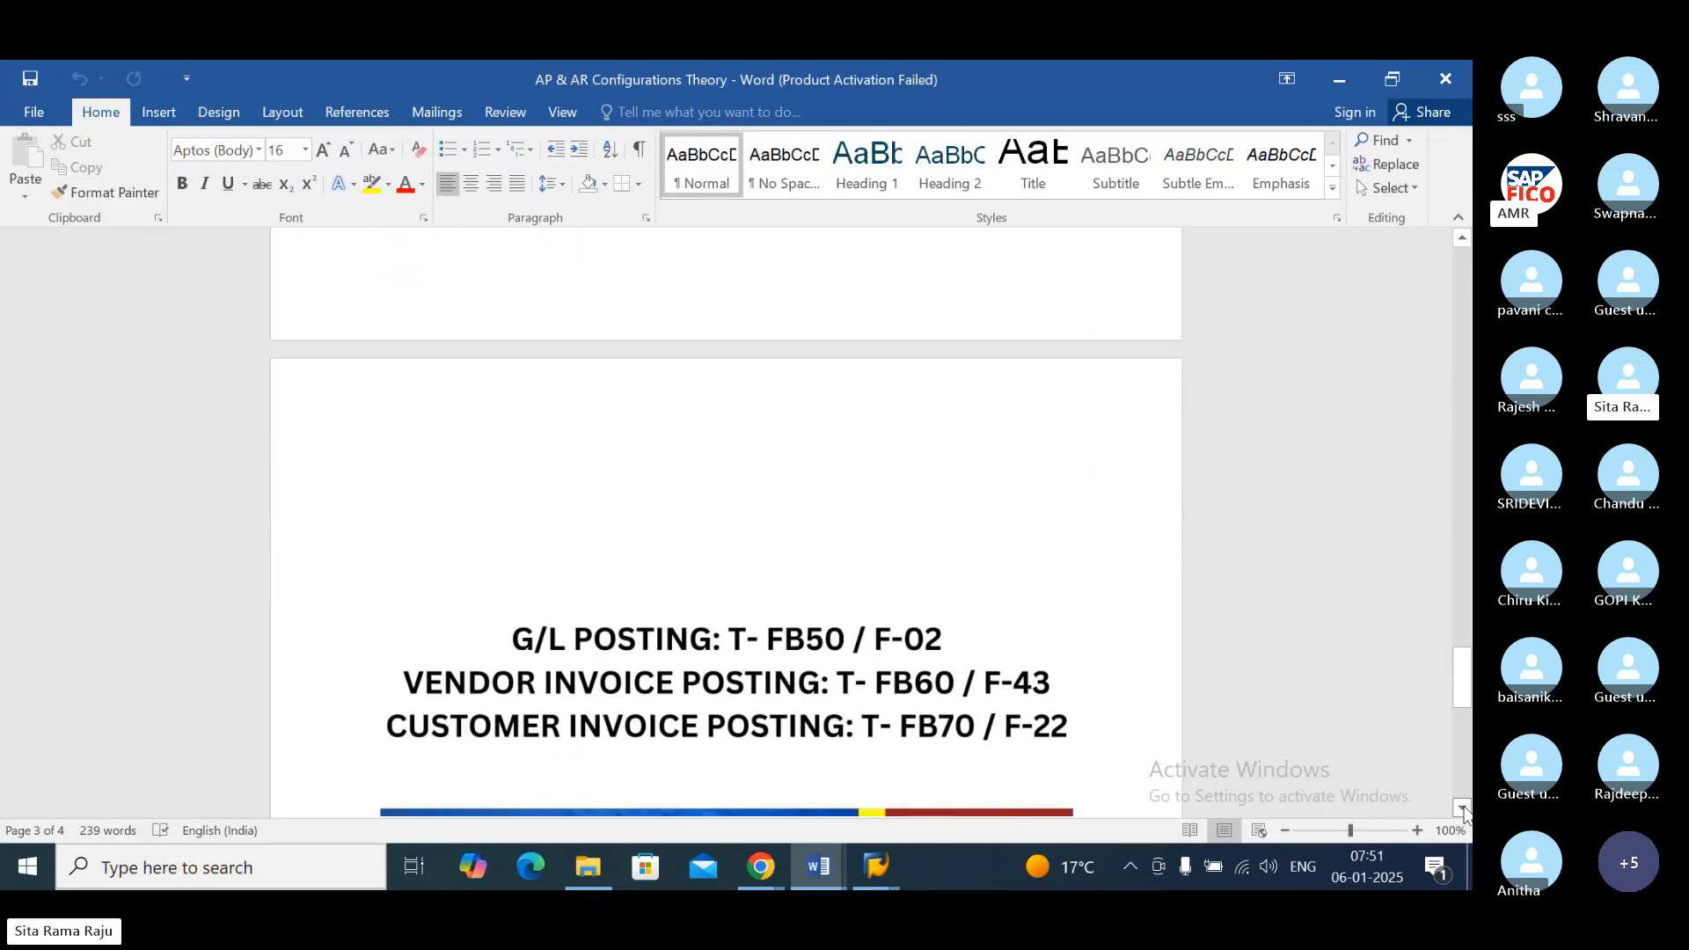
left_click(1462, 808)
left_click(1462, 807)
left_click(1463, 808)
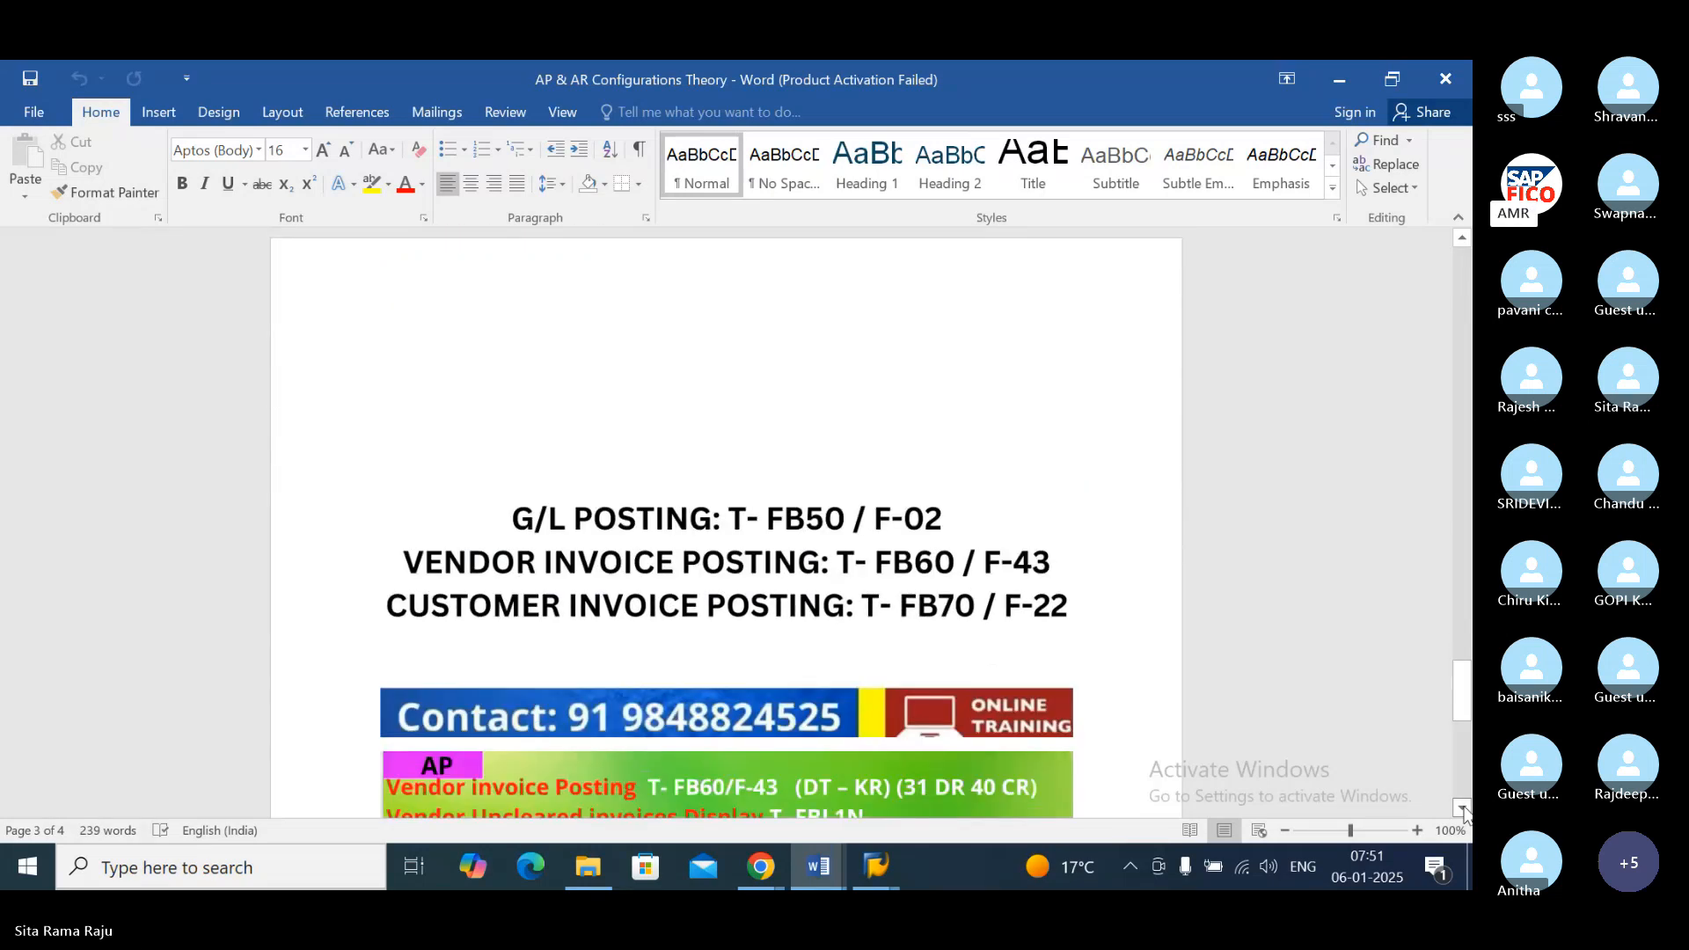
left_click(1463, 807)
left_click(1462, 808)
left_click(1462, 808)
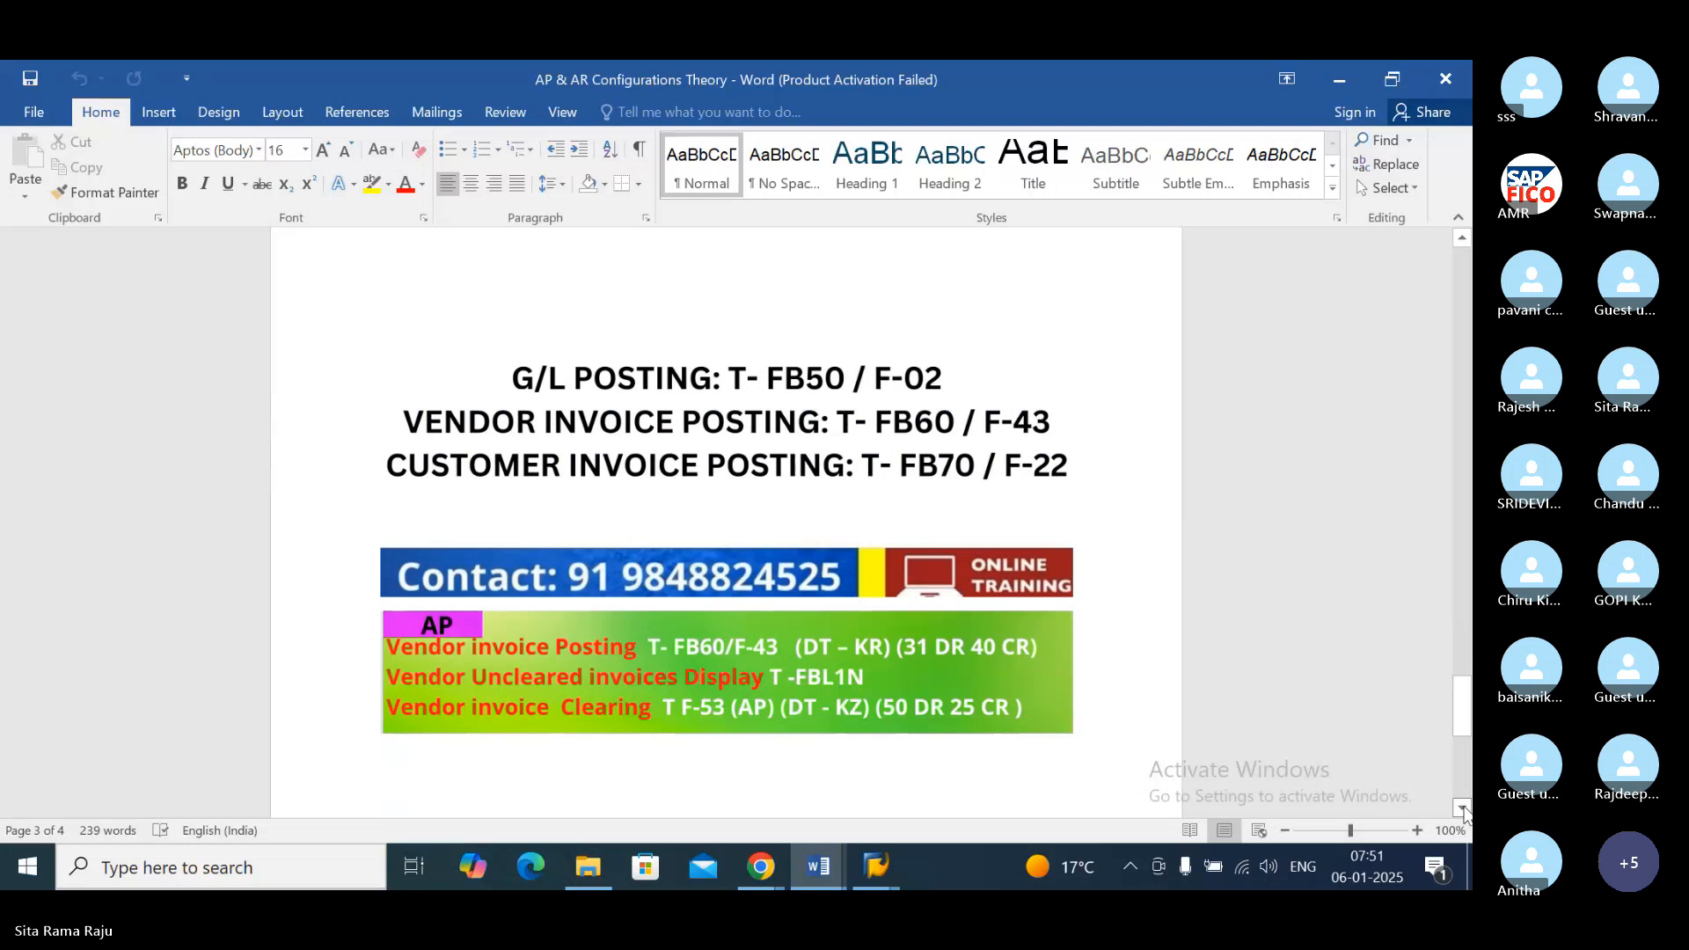
left_click(1462, 807)
Step: Add the lines "RAW MATERIAL ACCOUNT DR TO" and "VENDOR ACCOUNT" below the green AP vendor invoice graphic
left_click(1462, 808)
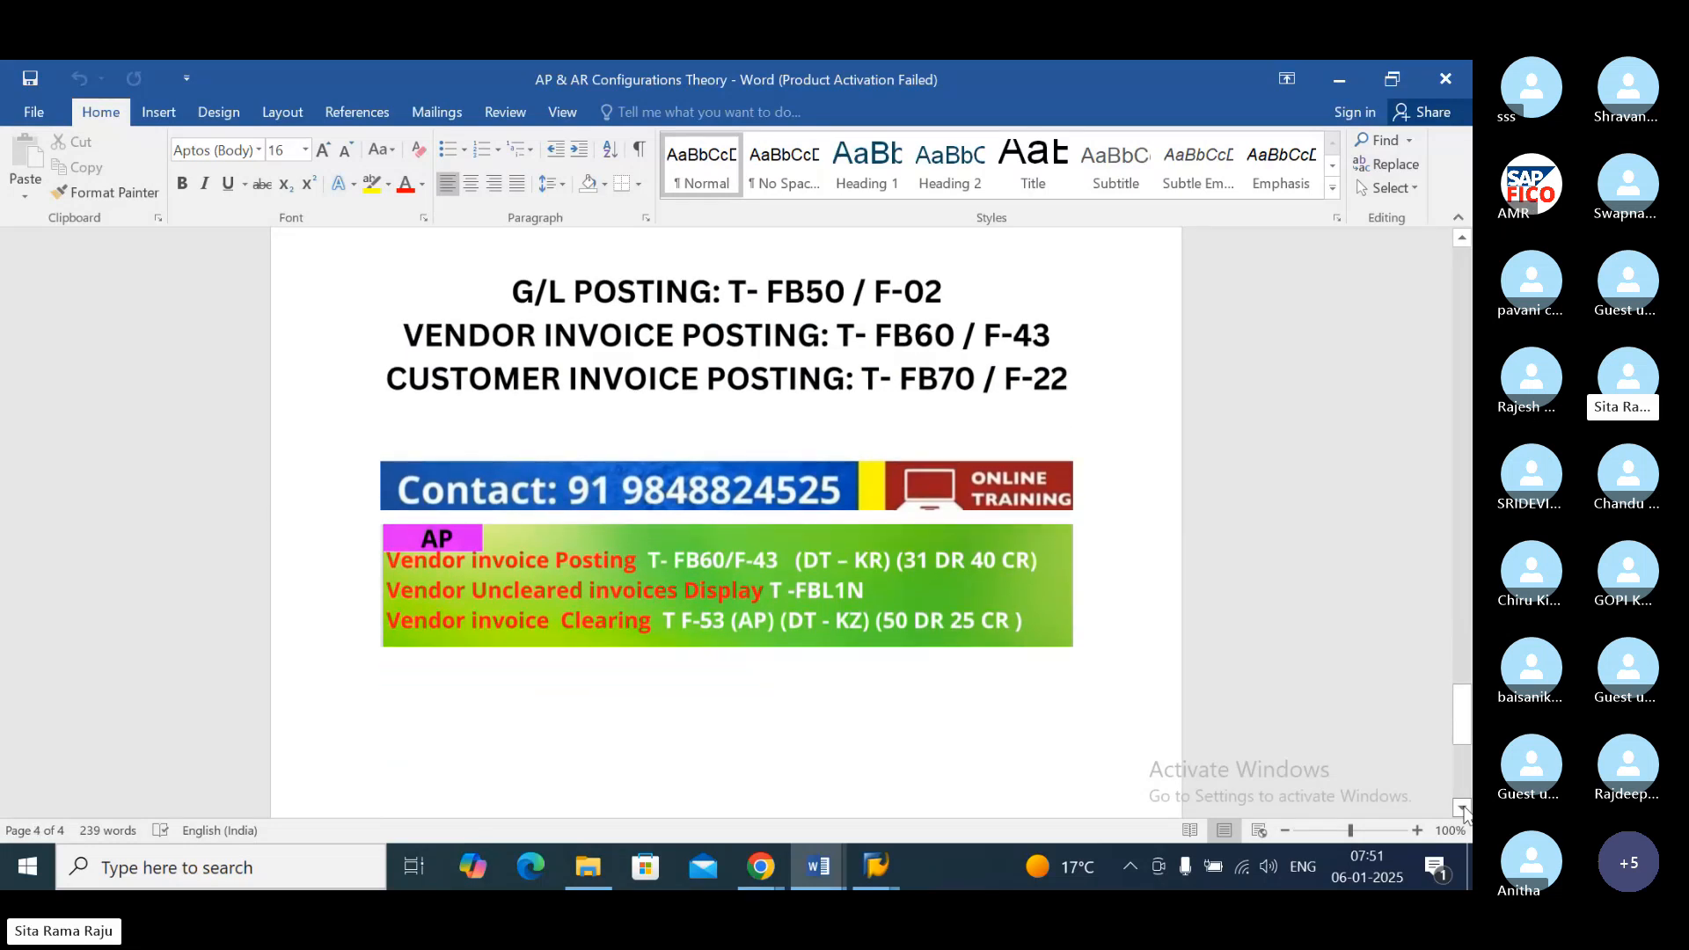
left_click(1462, 808)
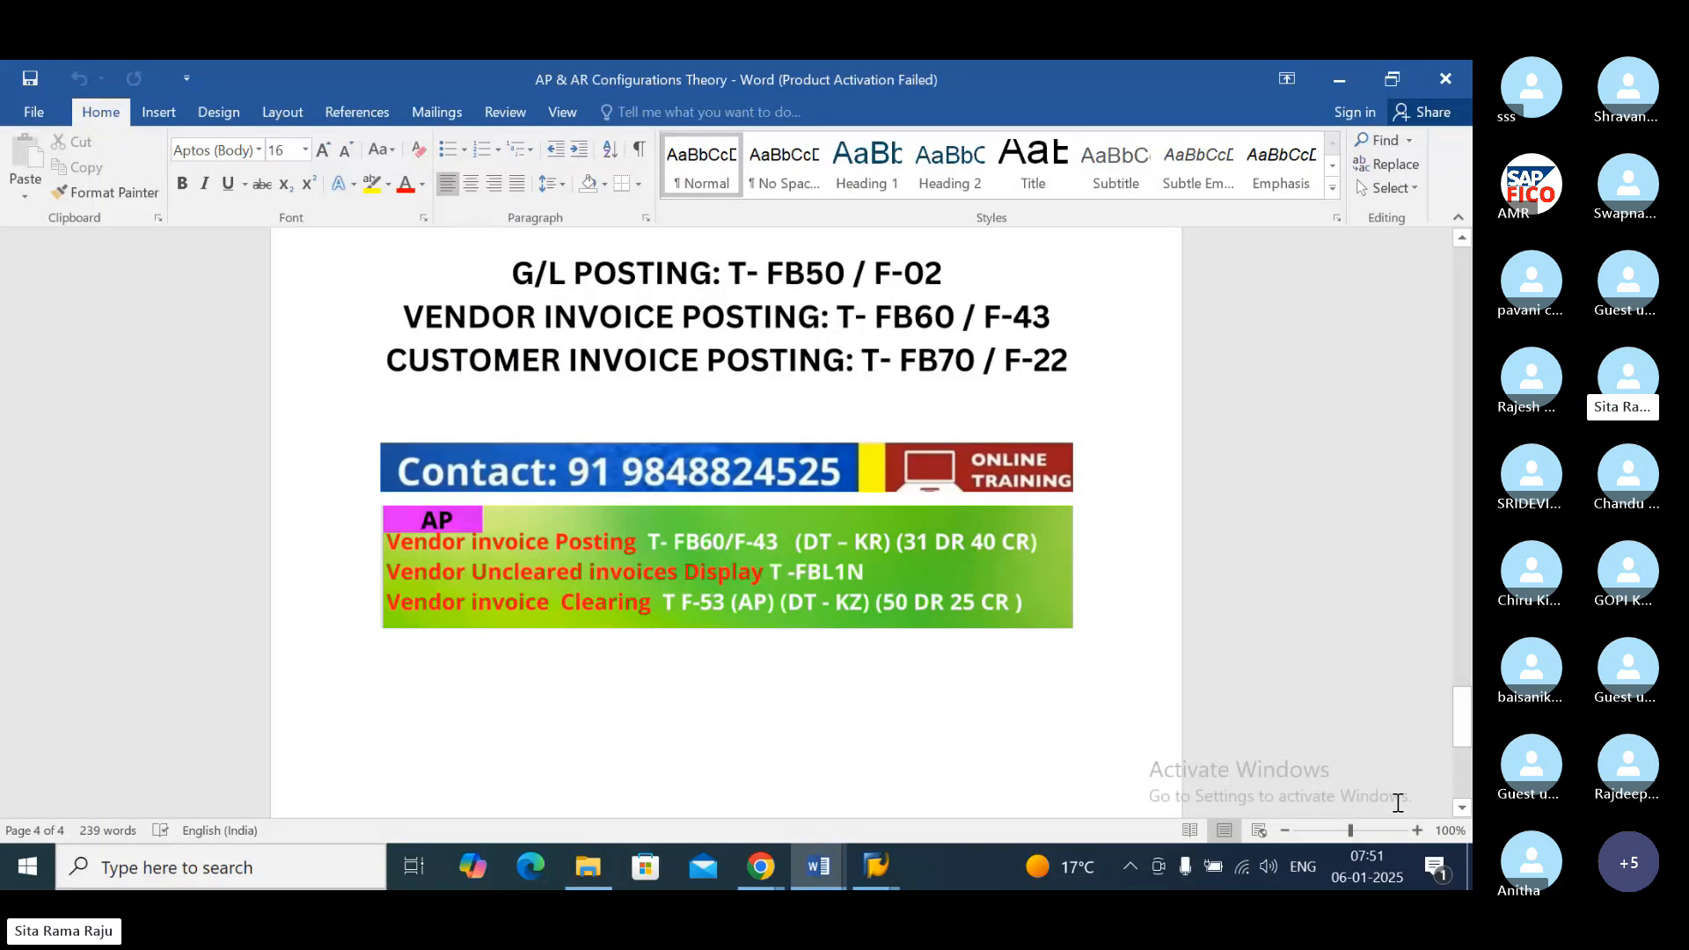
left_click(1108, 651)
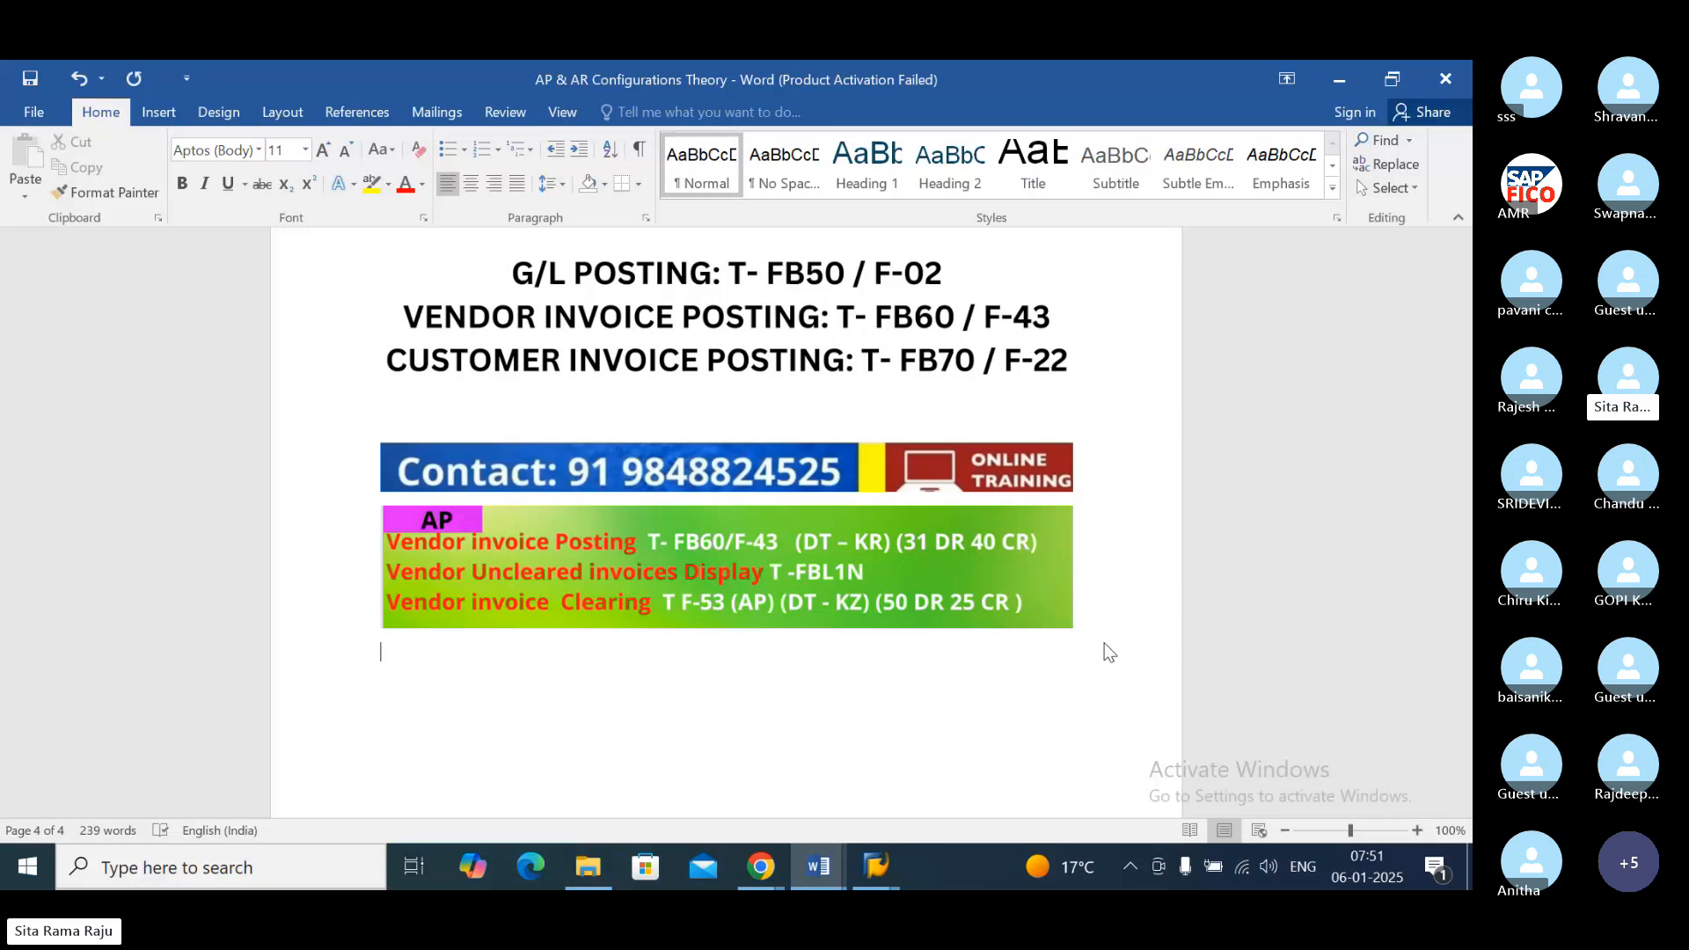
type("RAW ")
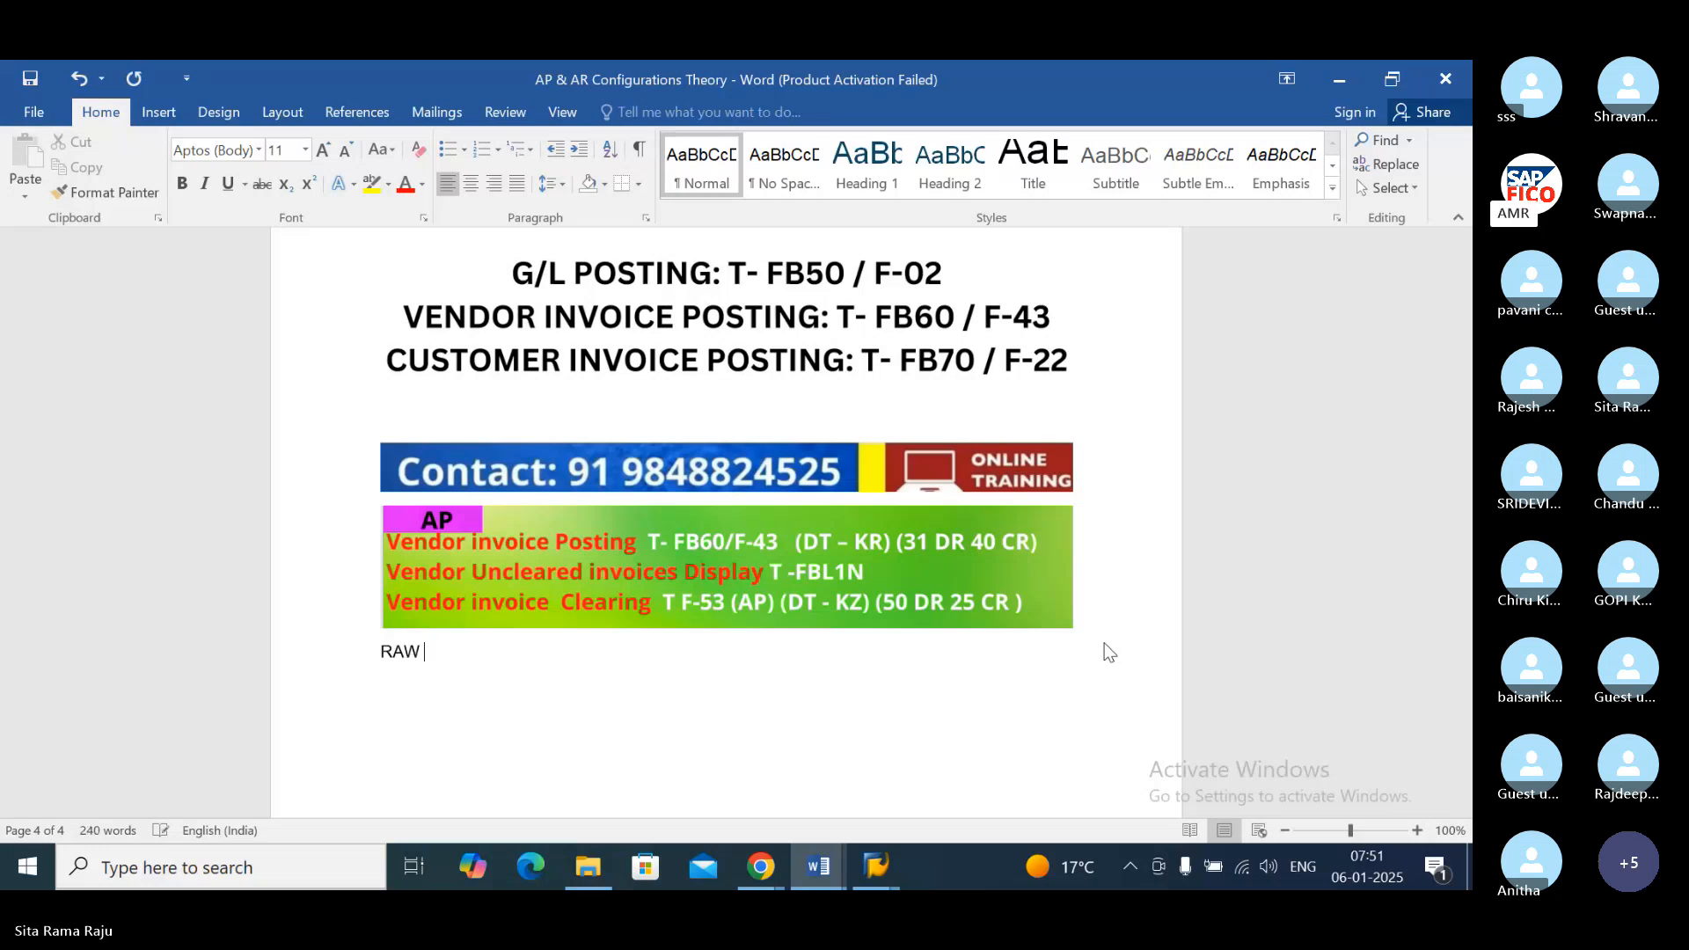
type("MATERIAL")
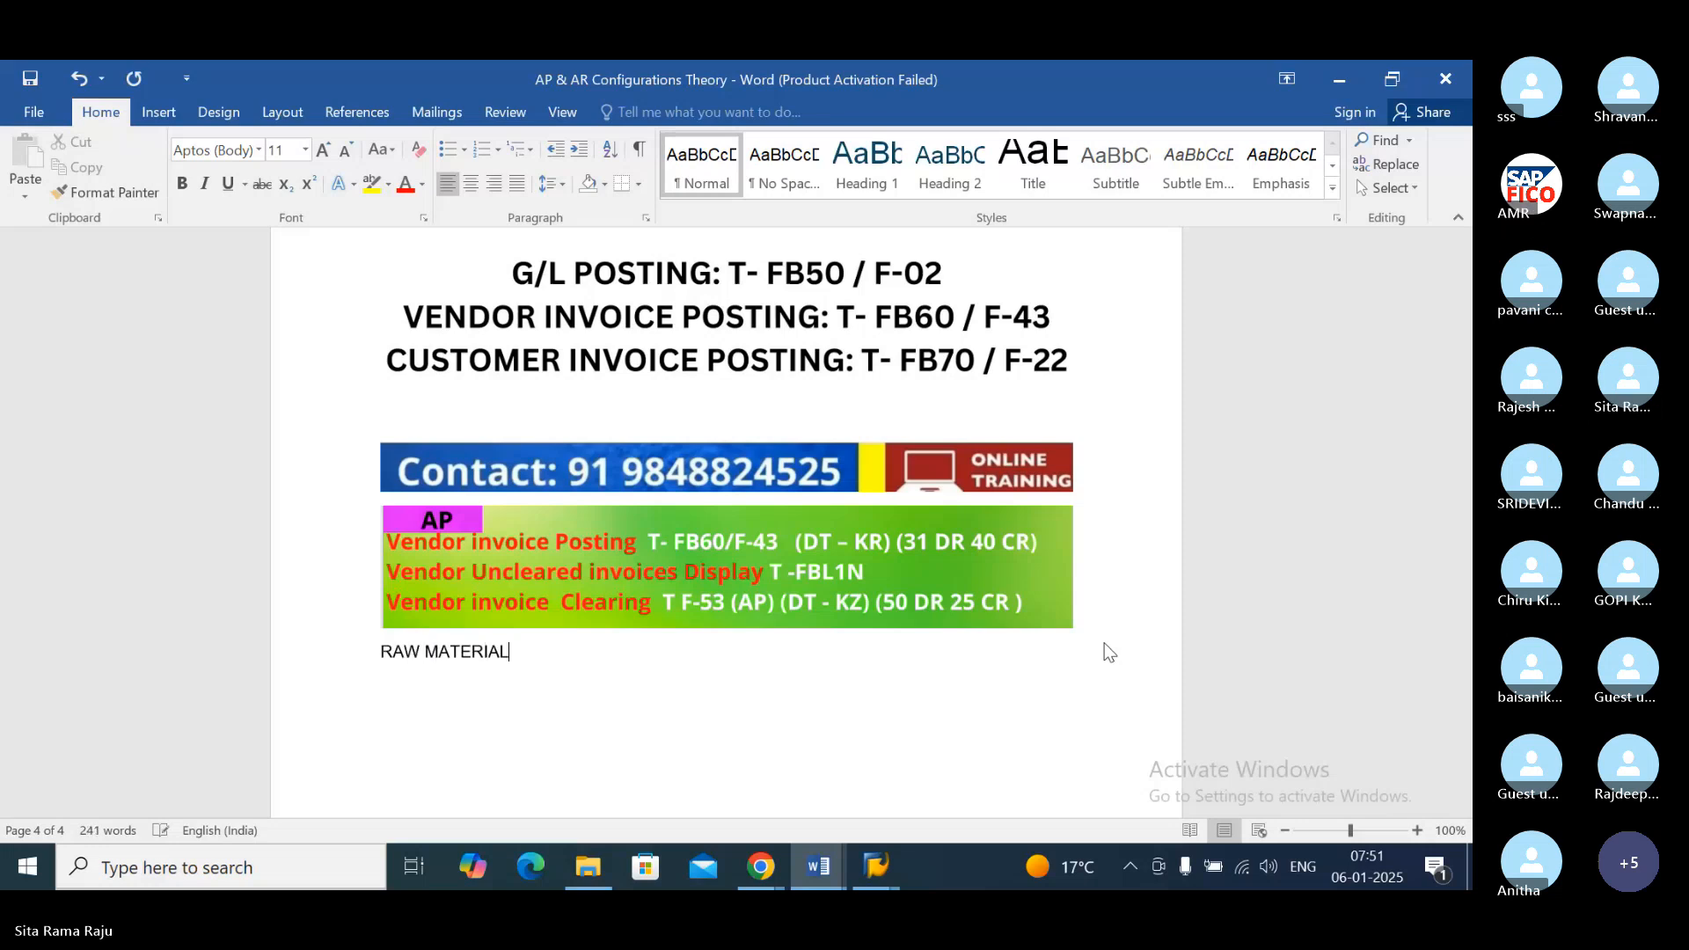
type(" ACCOUNT ")
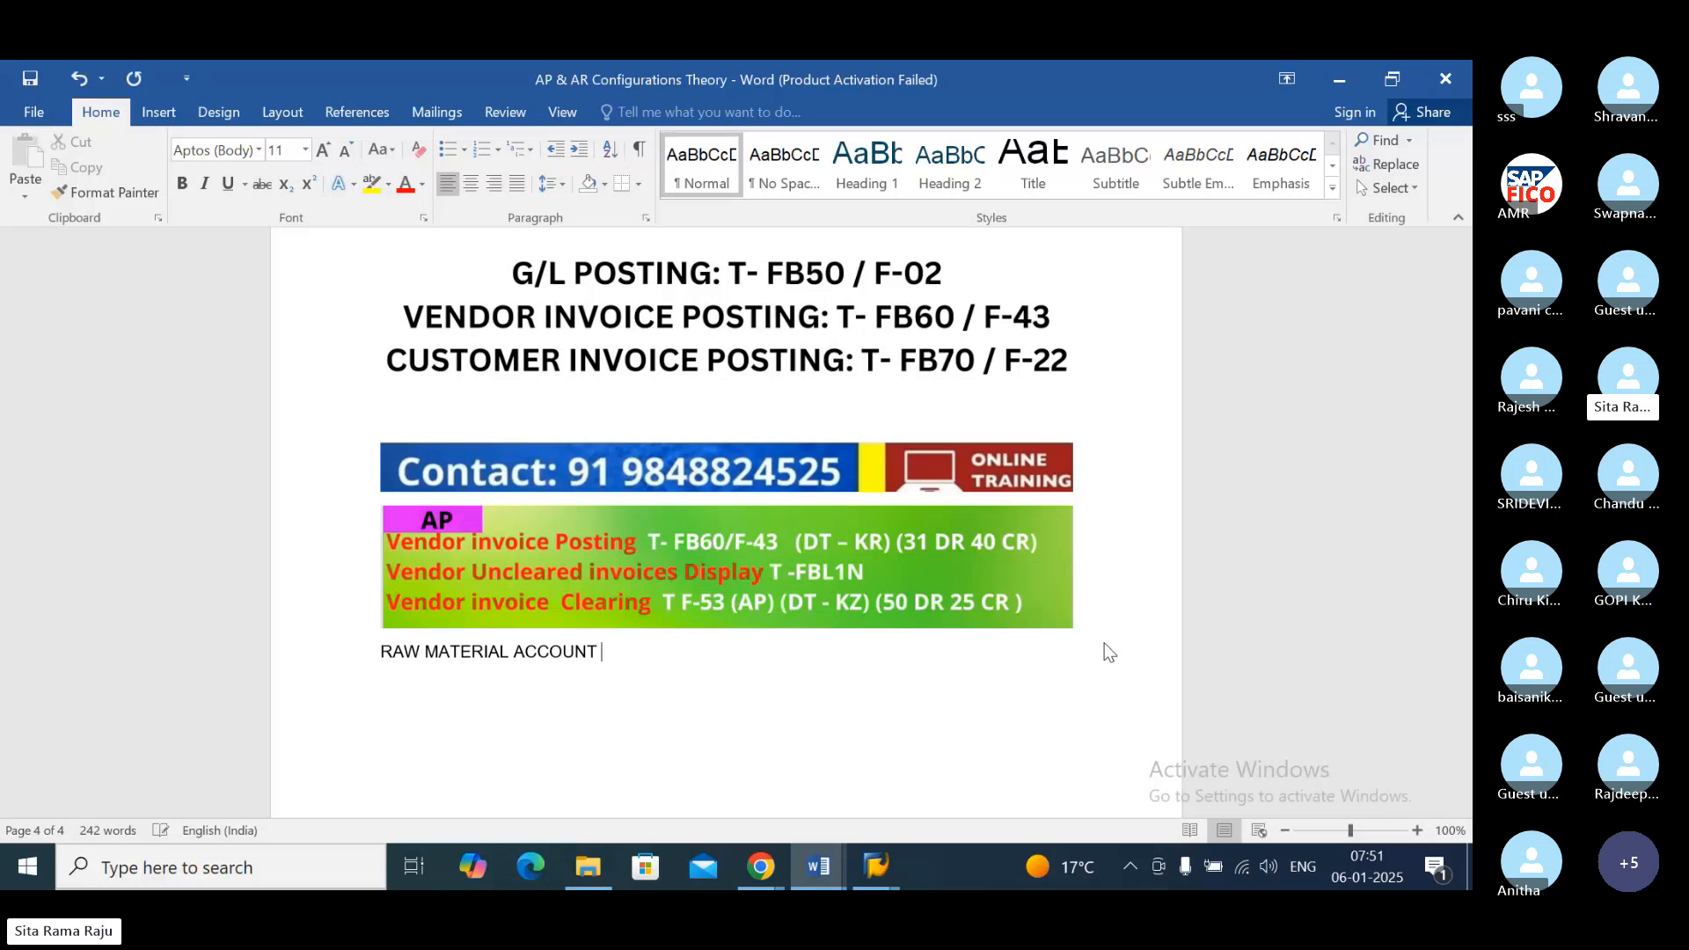
type("DR TO")
key("BackSpace")
type("VE")
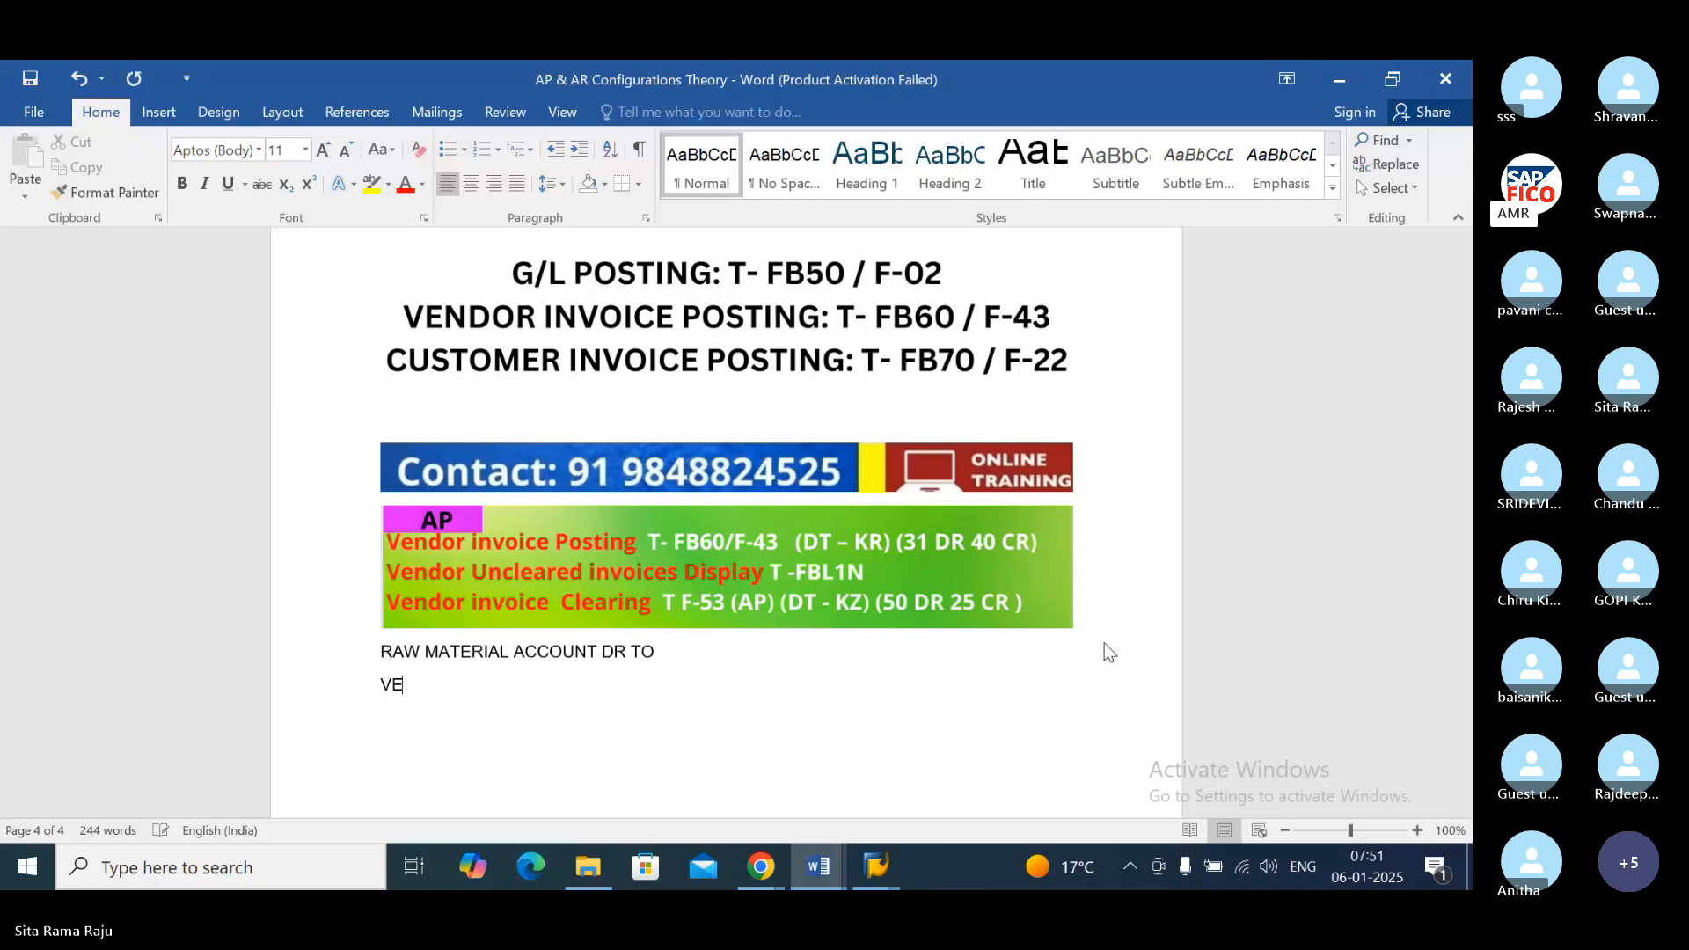
type("NDOR ACCOUNT")
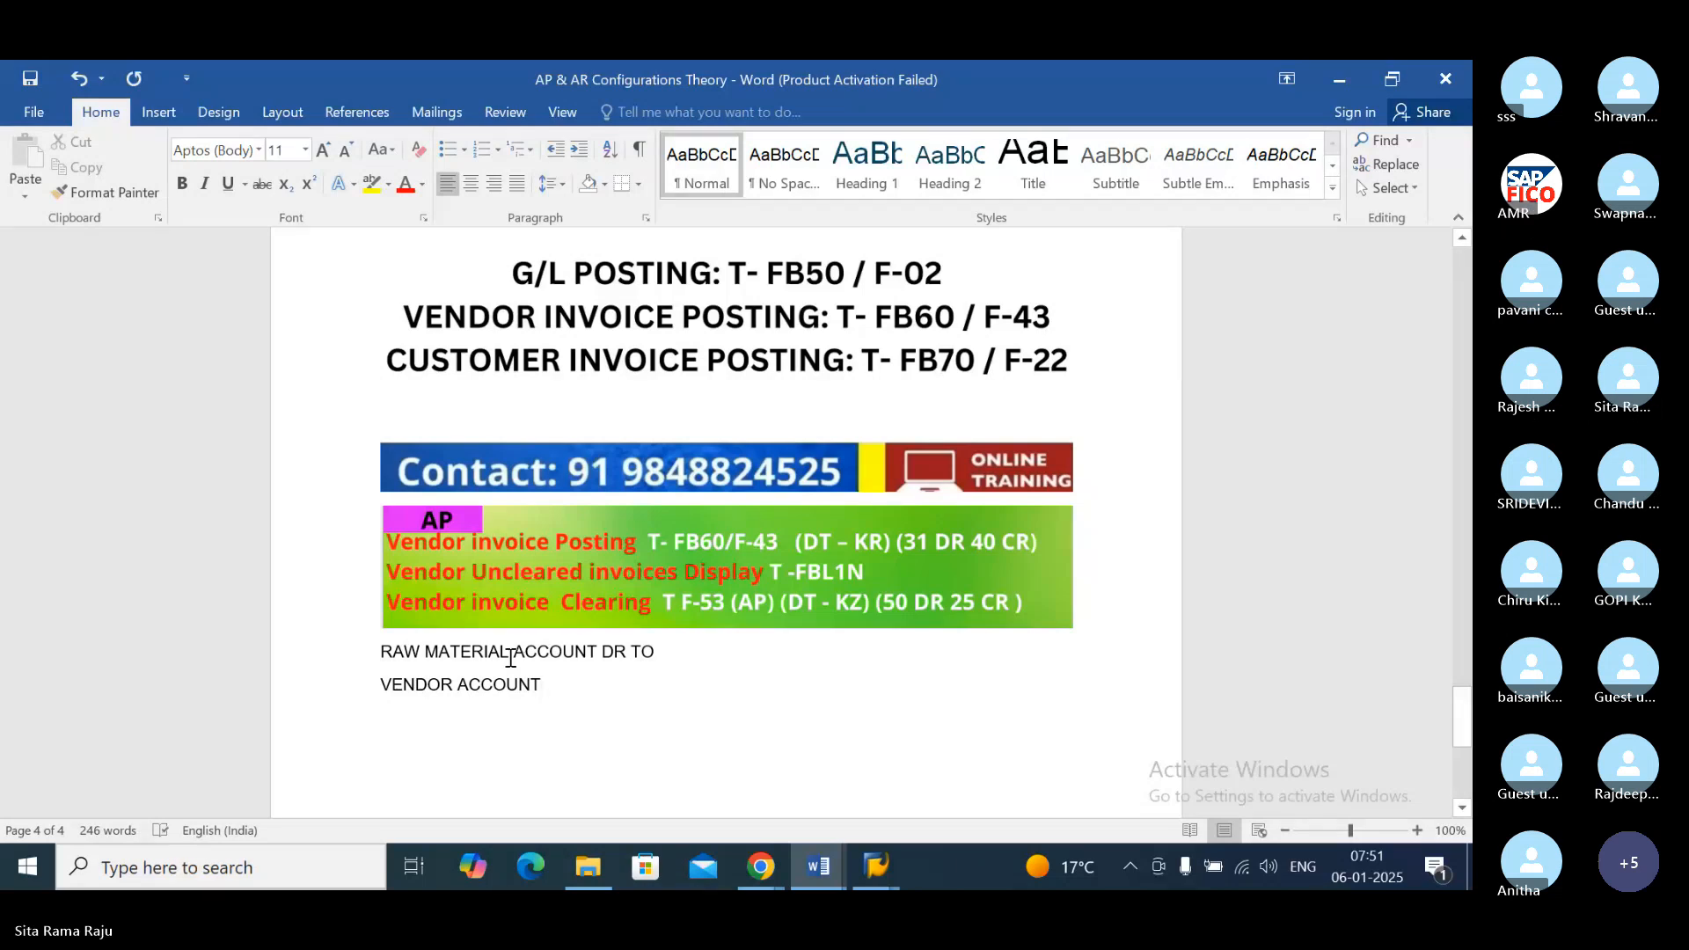
Step: Append the amount "-10,000" to both the vendor account line and the raw material account line
left_click(558, 690)
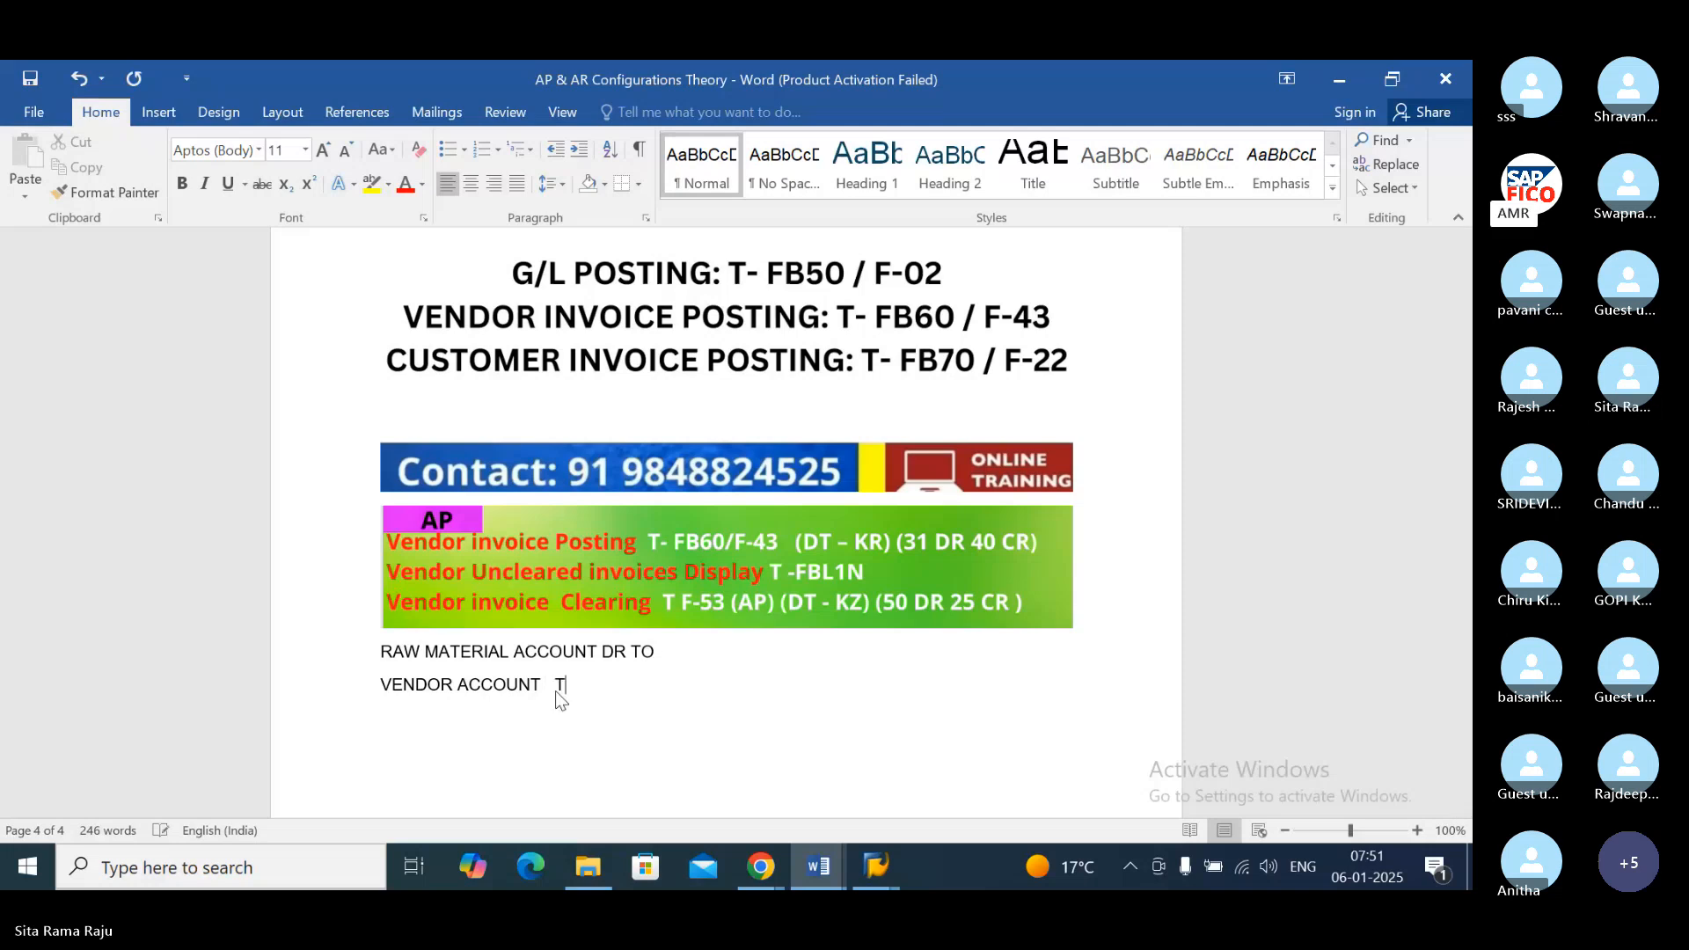
type("TCO")
key("BackSpace")
key("BackSpace")
key("BackSpace")
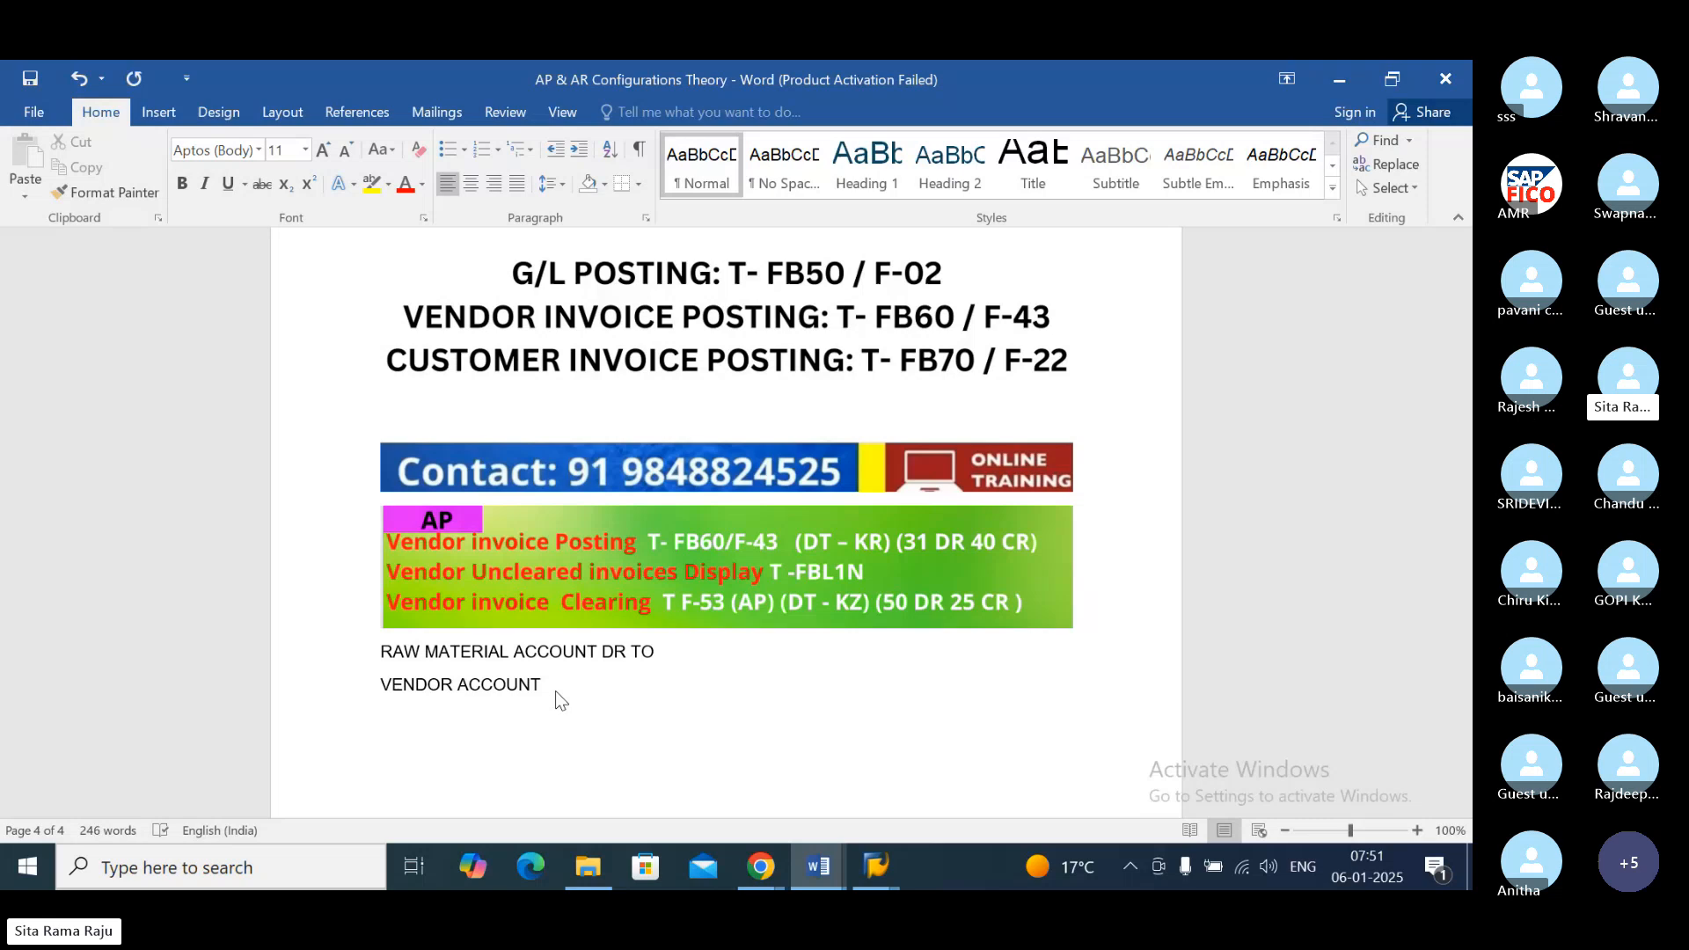
type("-10,000")
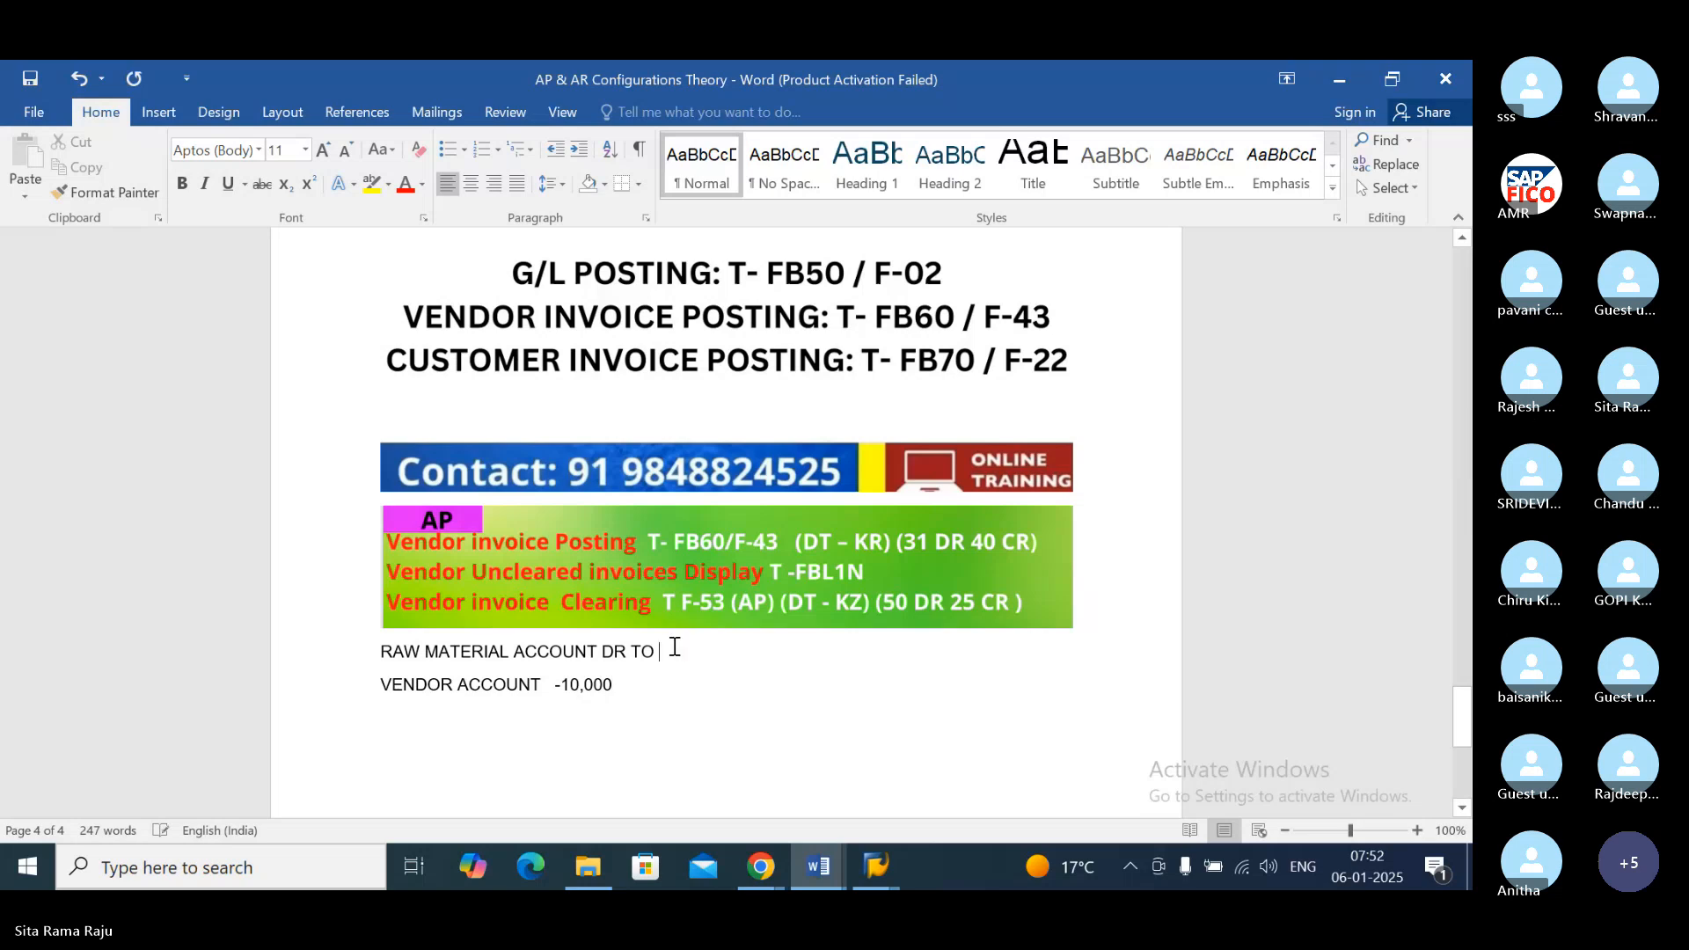
type("-1")
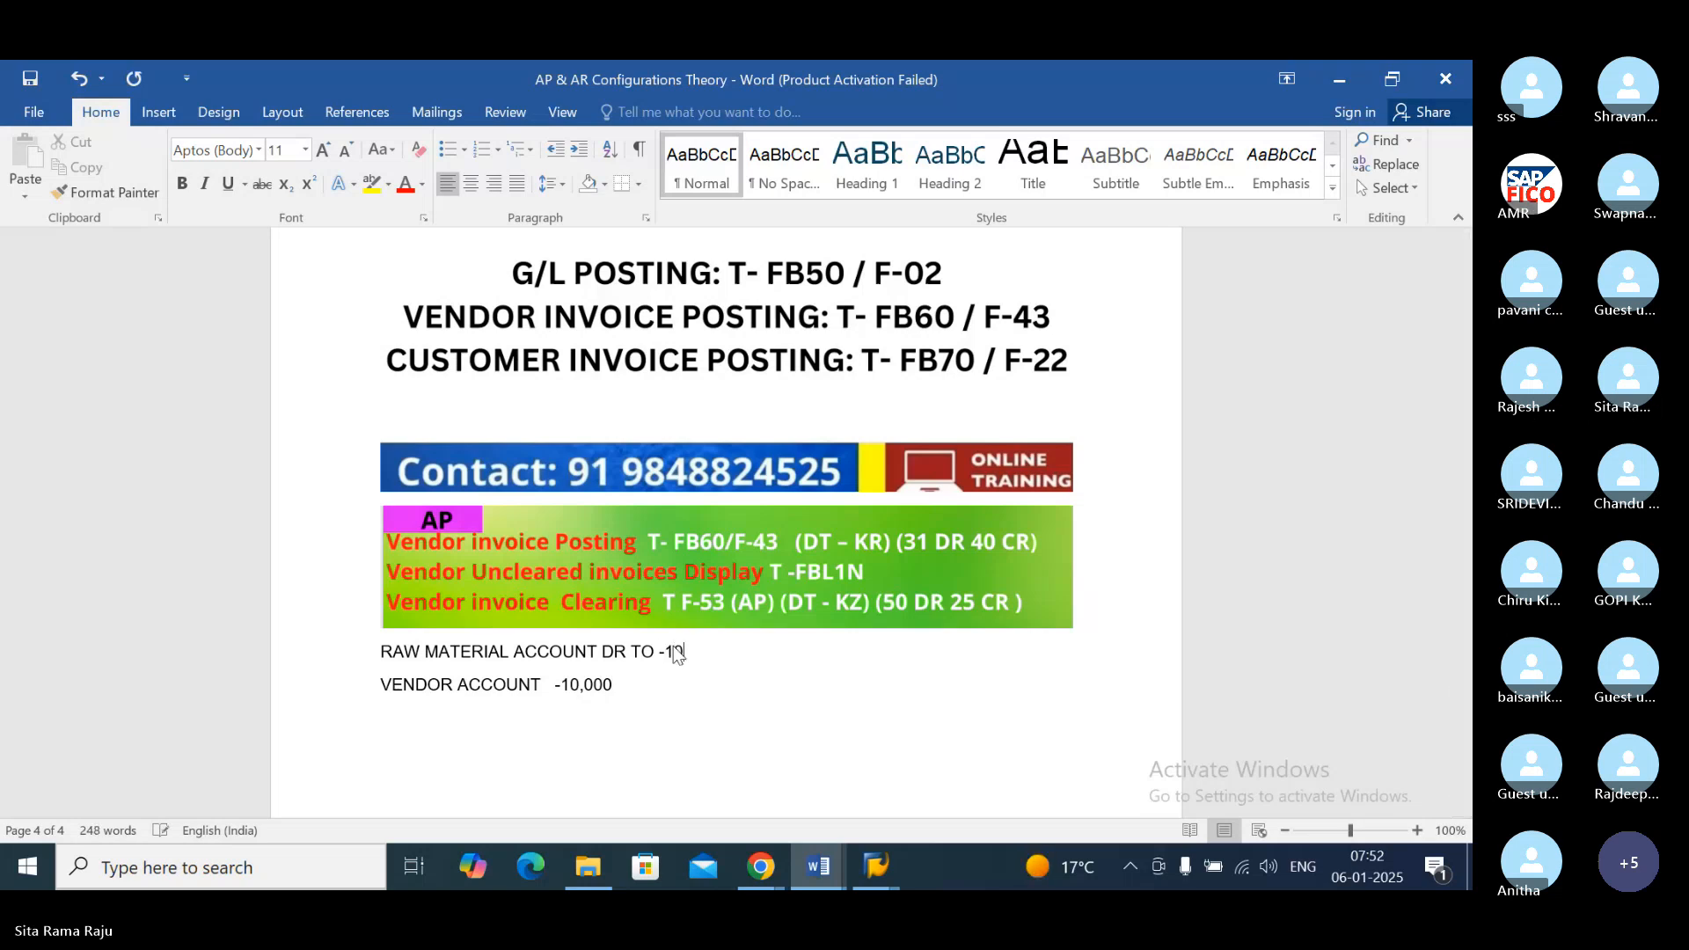
type("0,000")
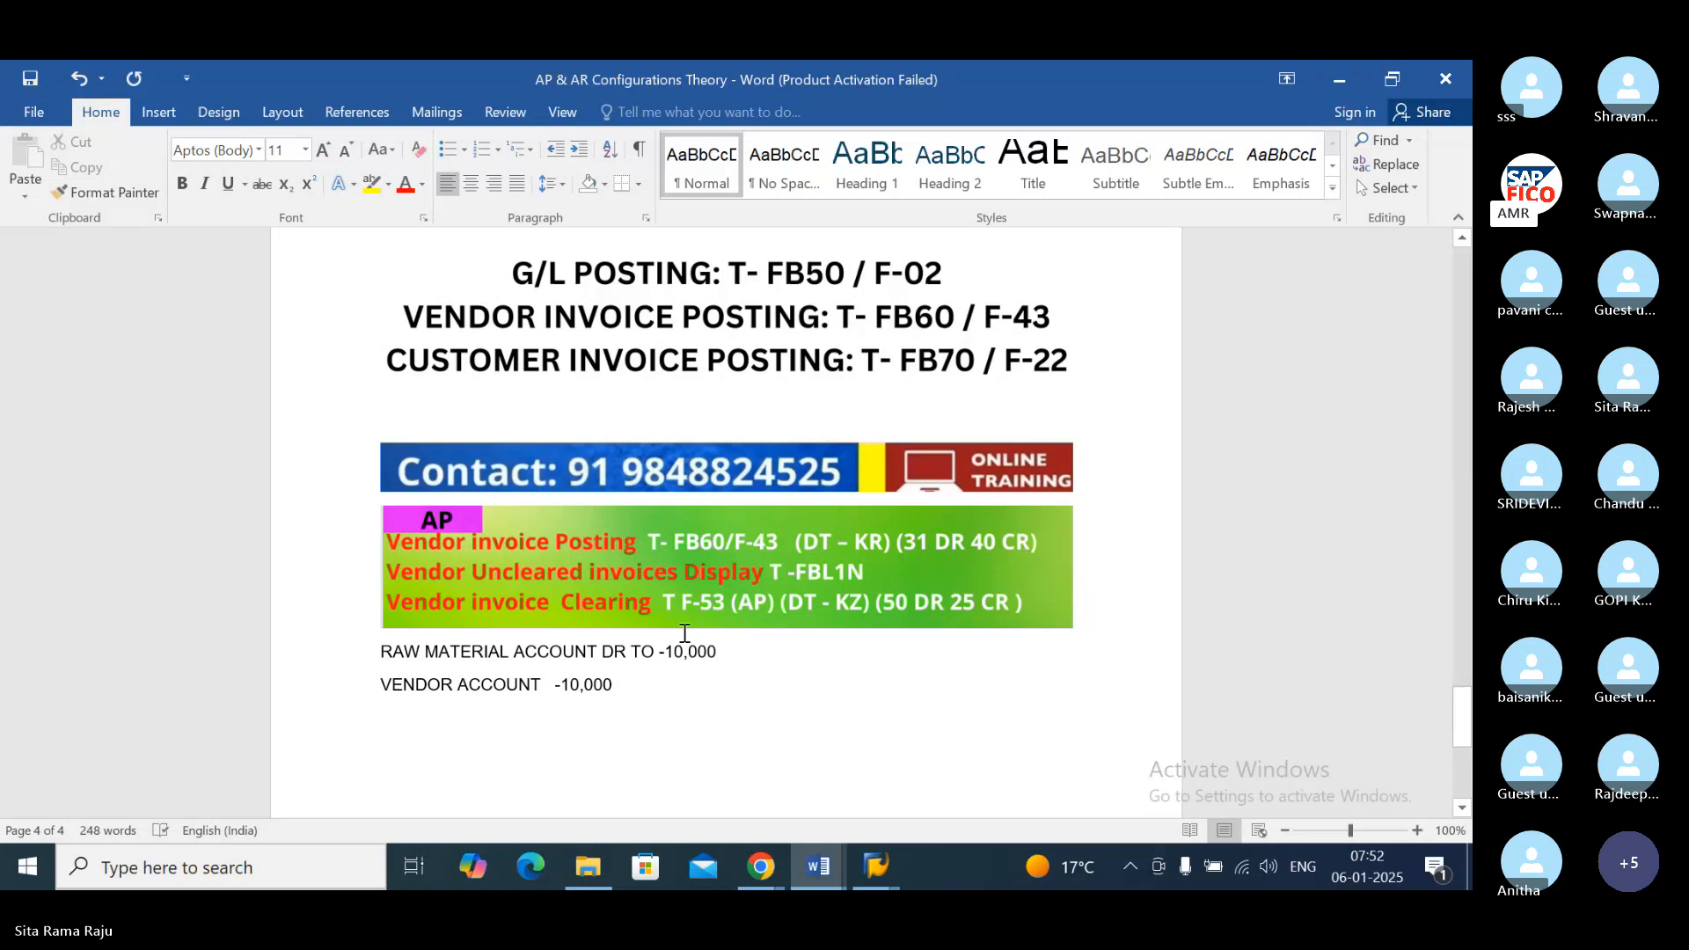
left_click(670, 704)
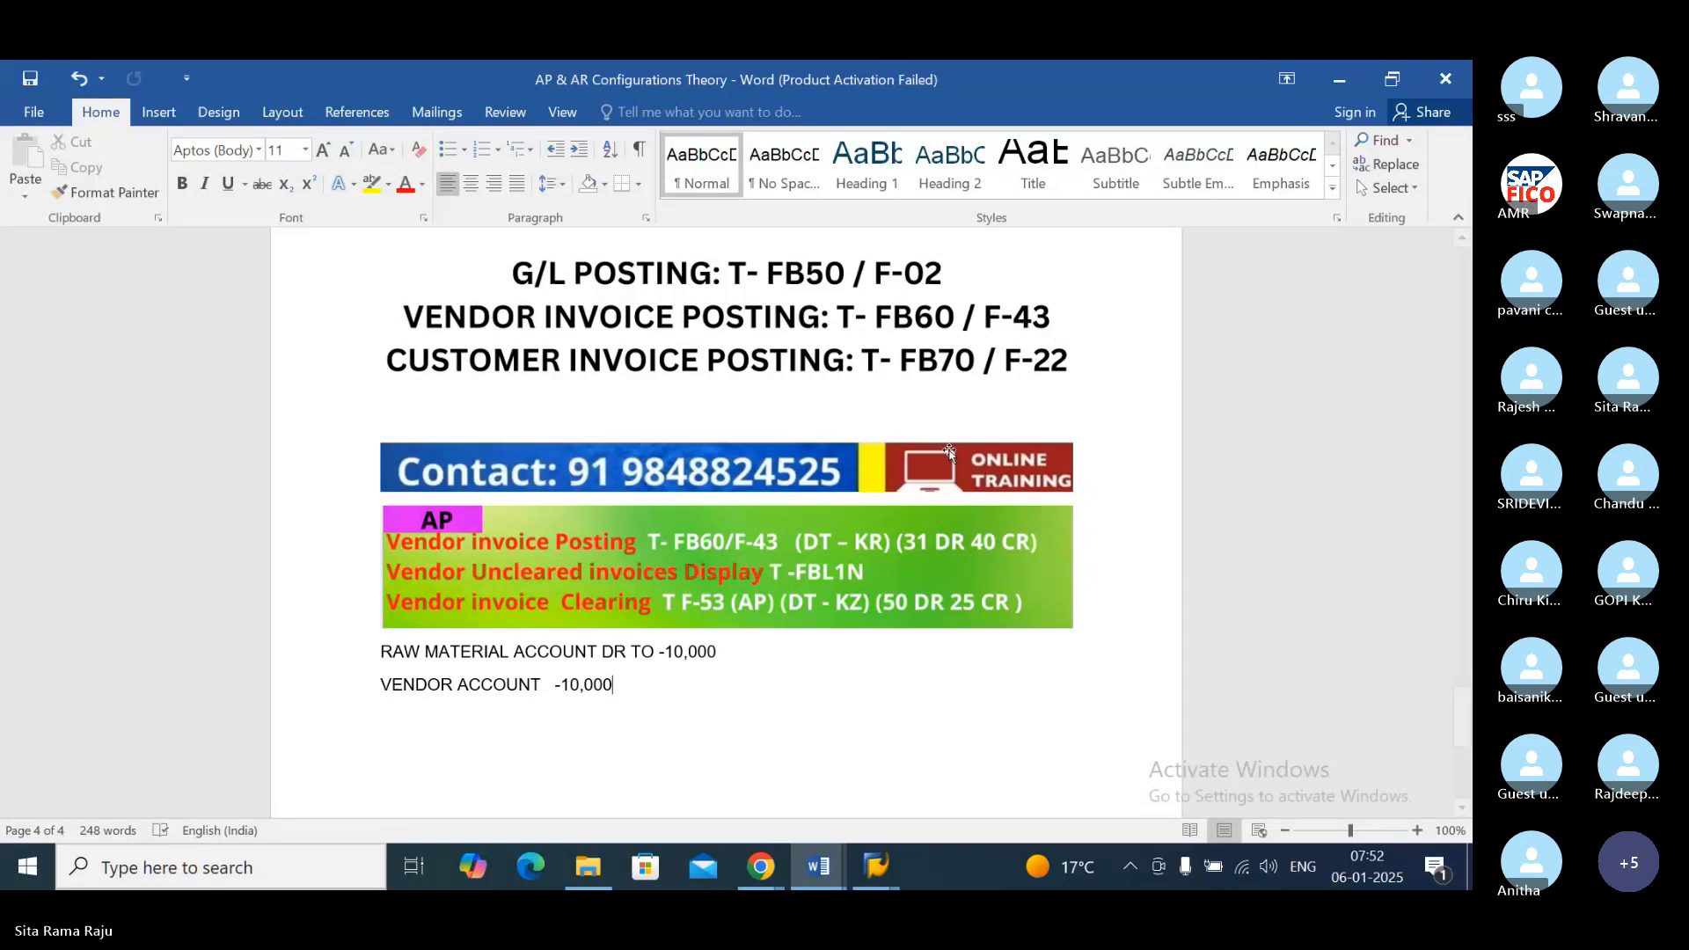
Step: Switch to SAP, leave the Change Vendor screen and open Edit G/L Account Centrally with transaction FS00
left_click(877, 867)
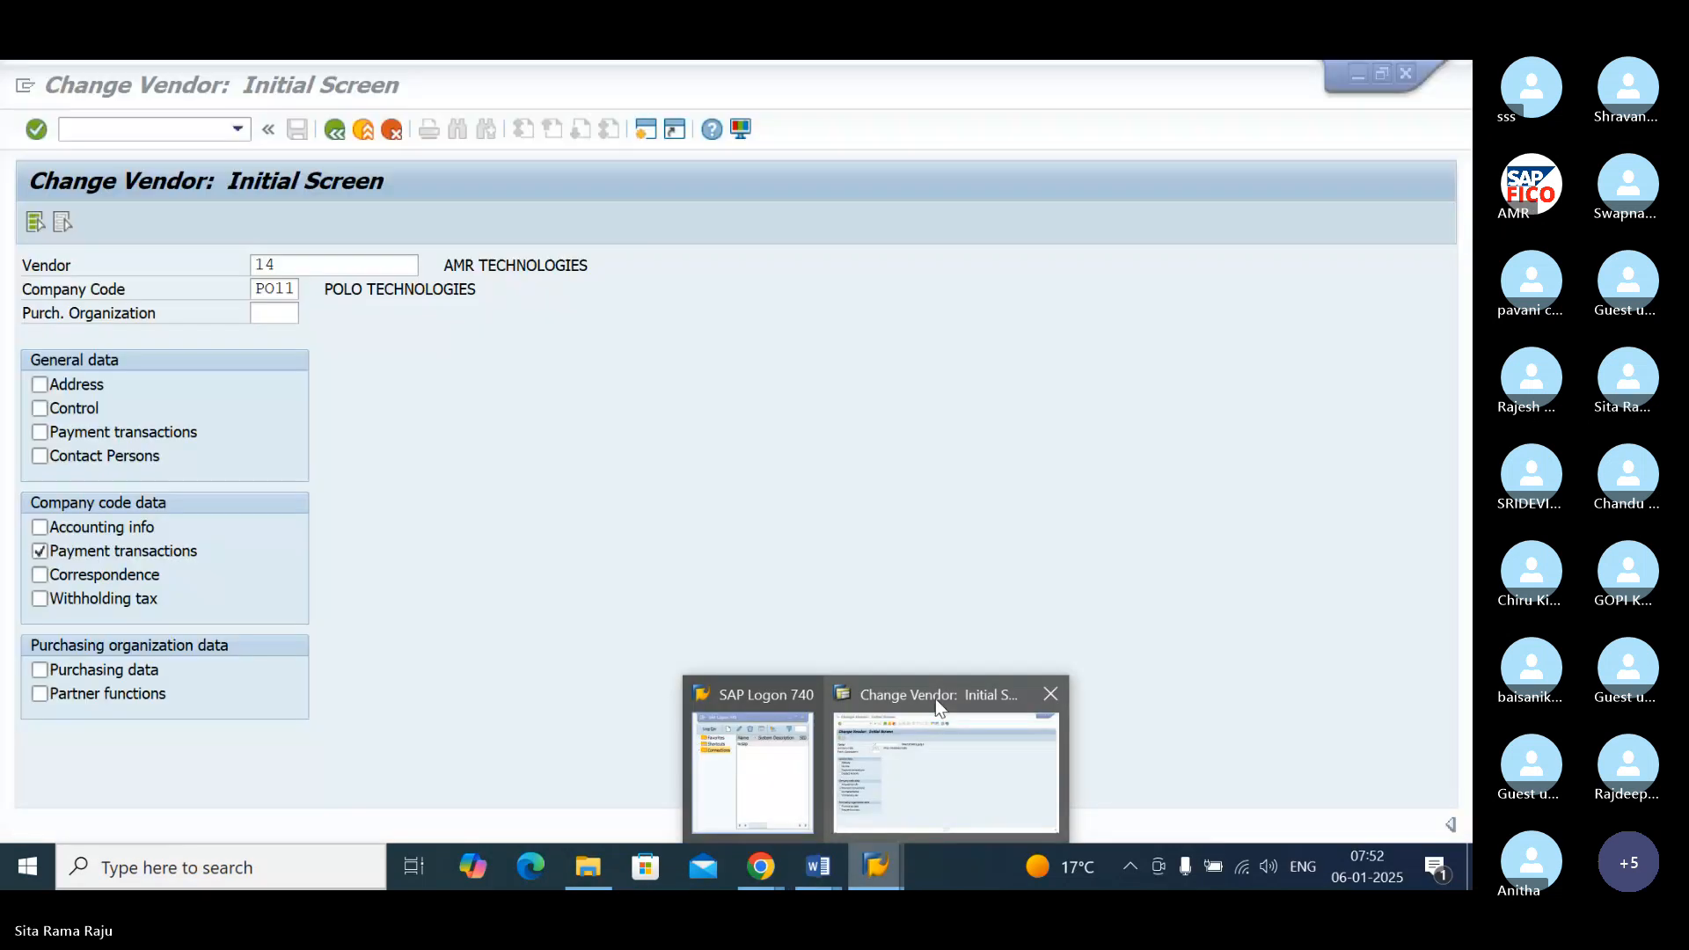
left_click(936, 699)
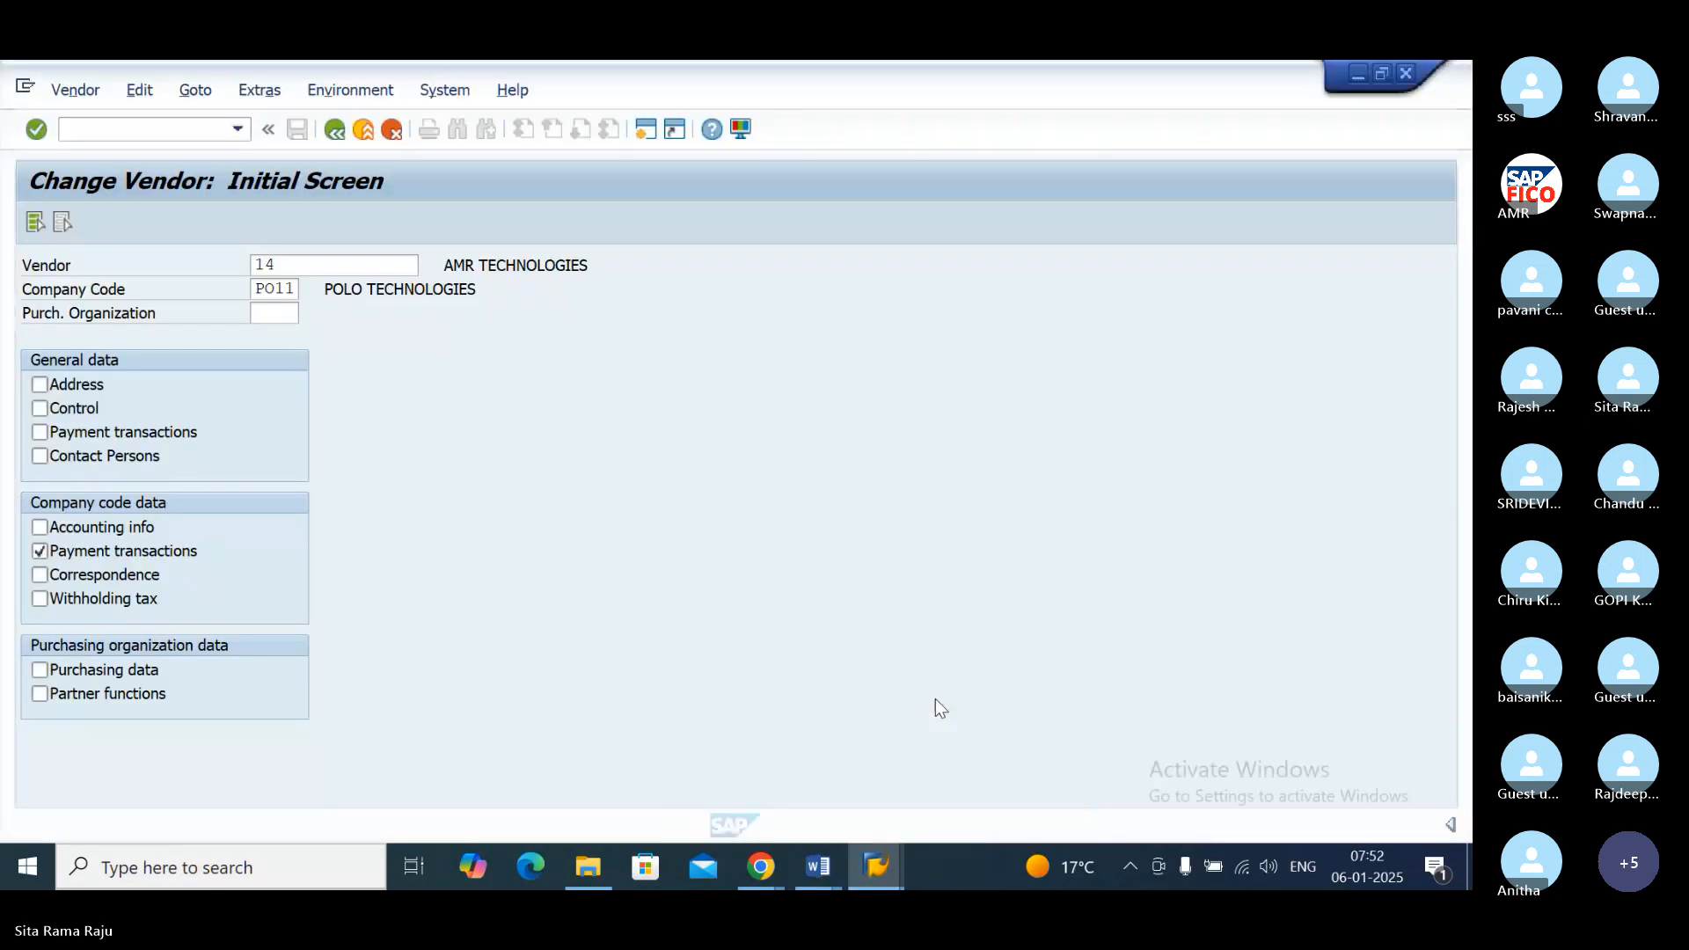
left_click(334, 130)
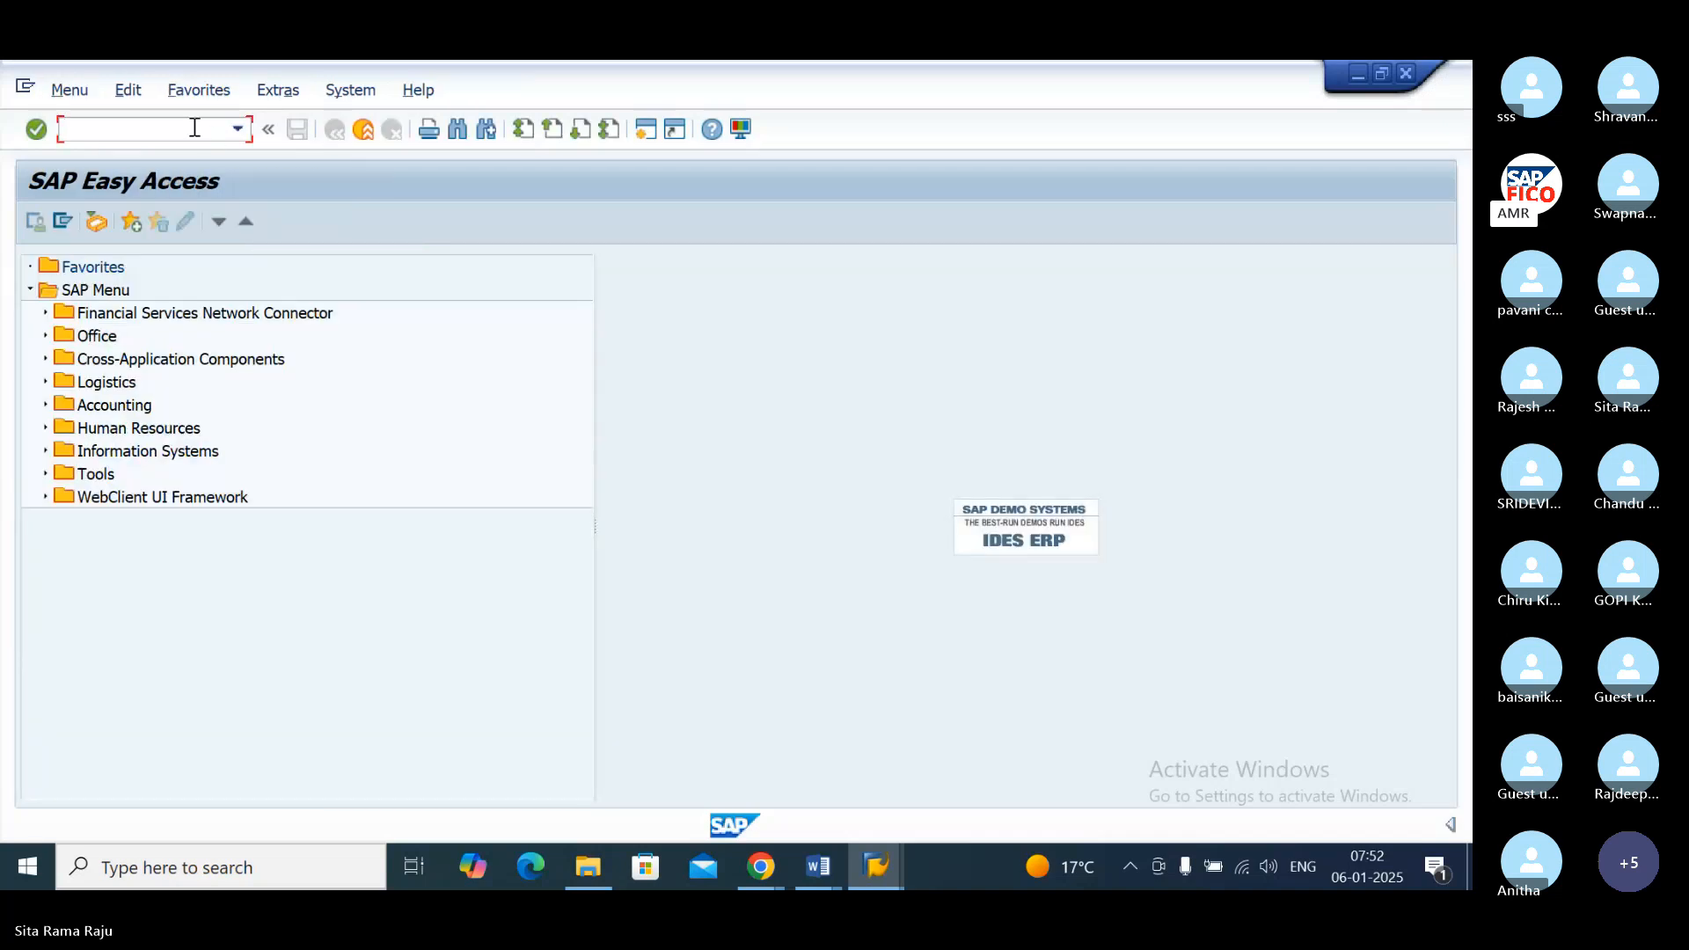
type("/NFS00")
key("Return")
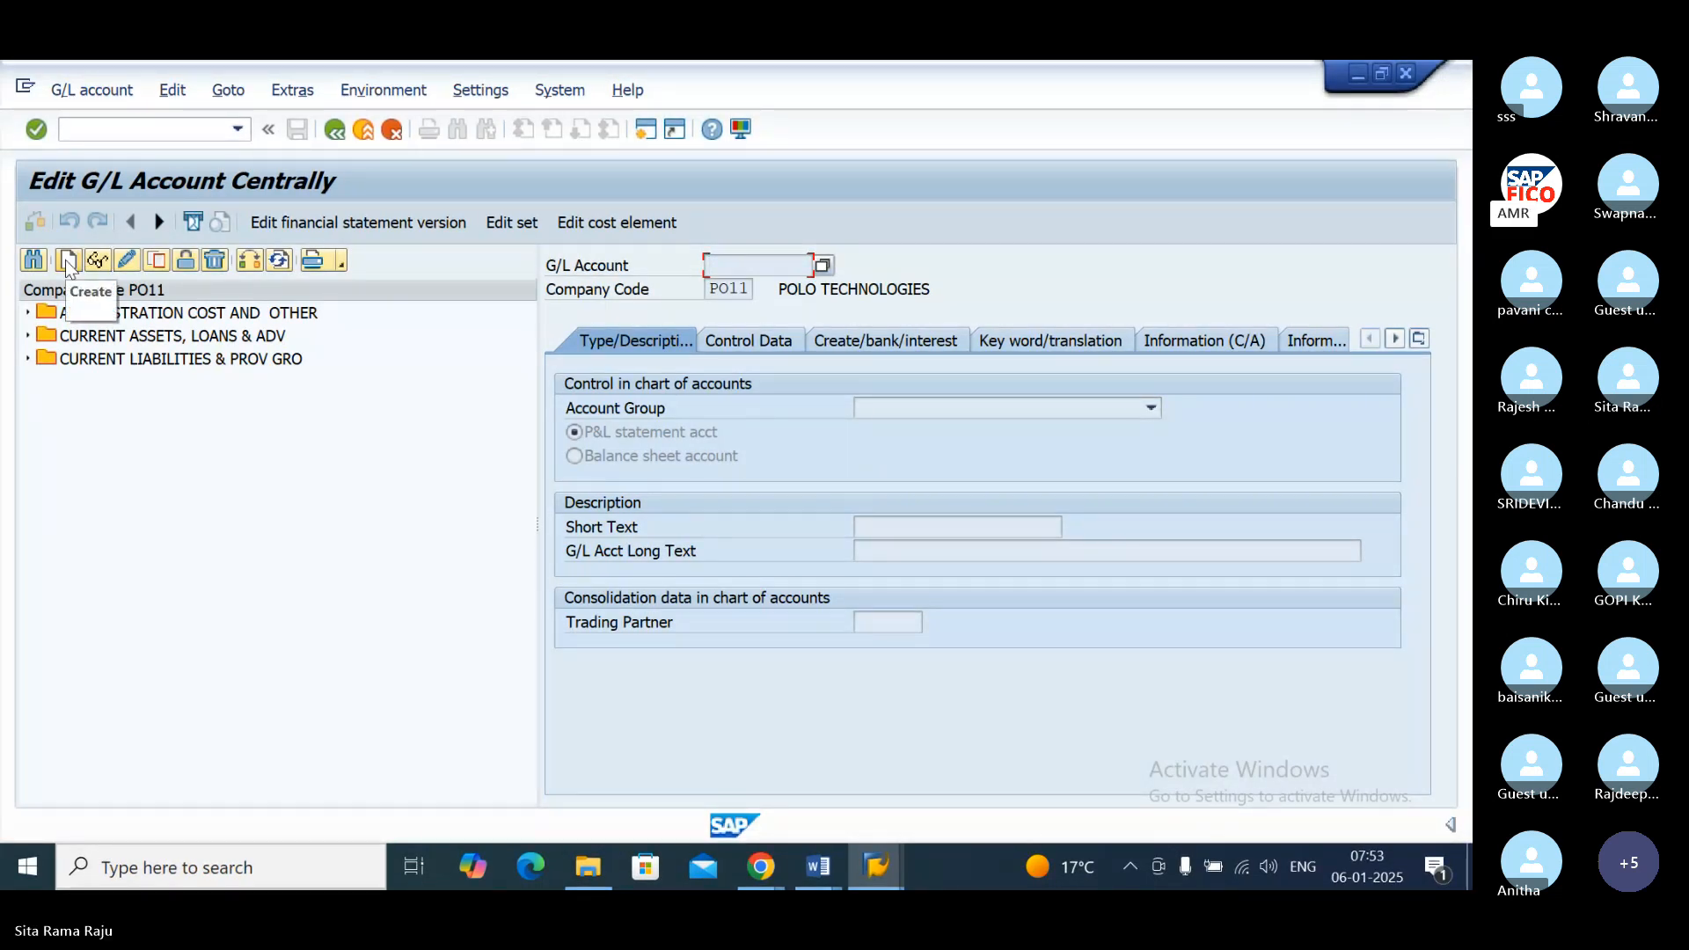
Step: Expand the CURRENT ASSETS, LOANS & ADV group in the PO11 account tree to list its G/L accounts
double_click(192, 319)
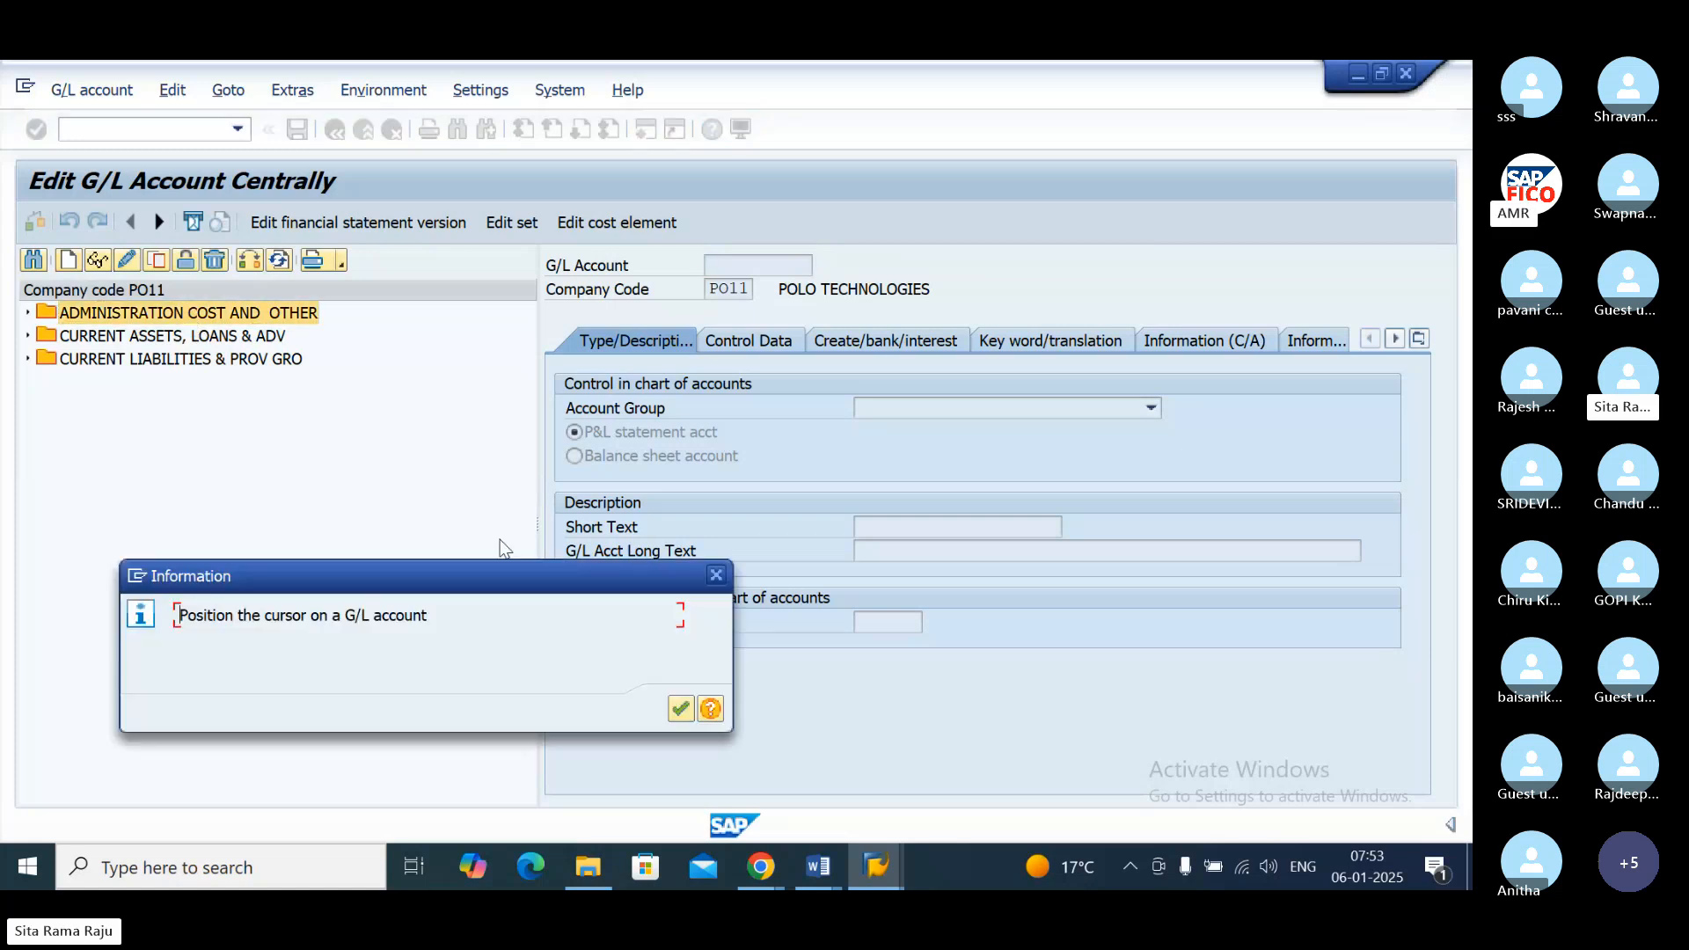
left_click(683, 707)
double_click(80, 336)
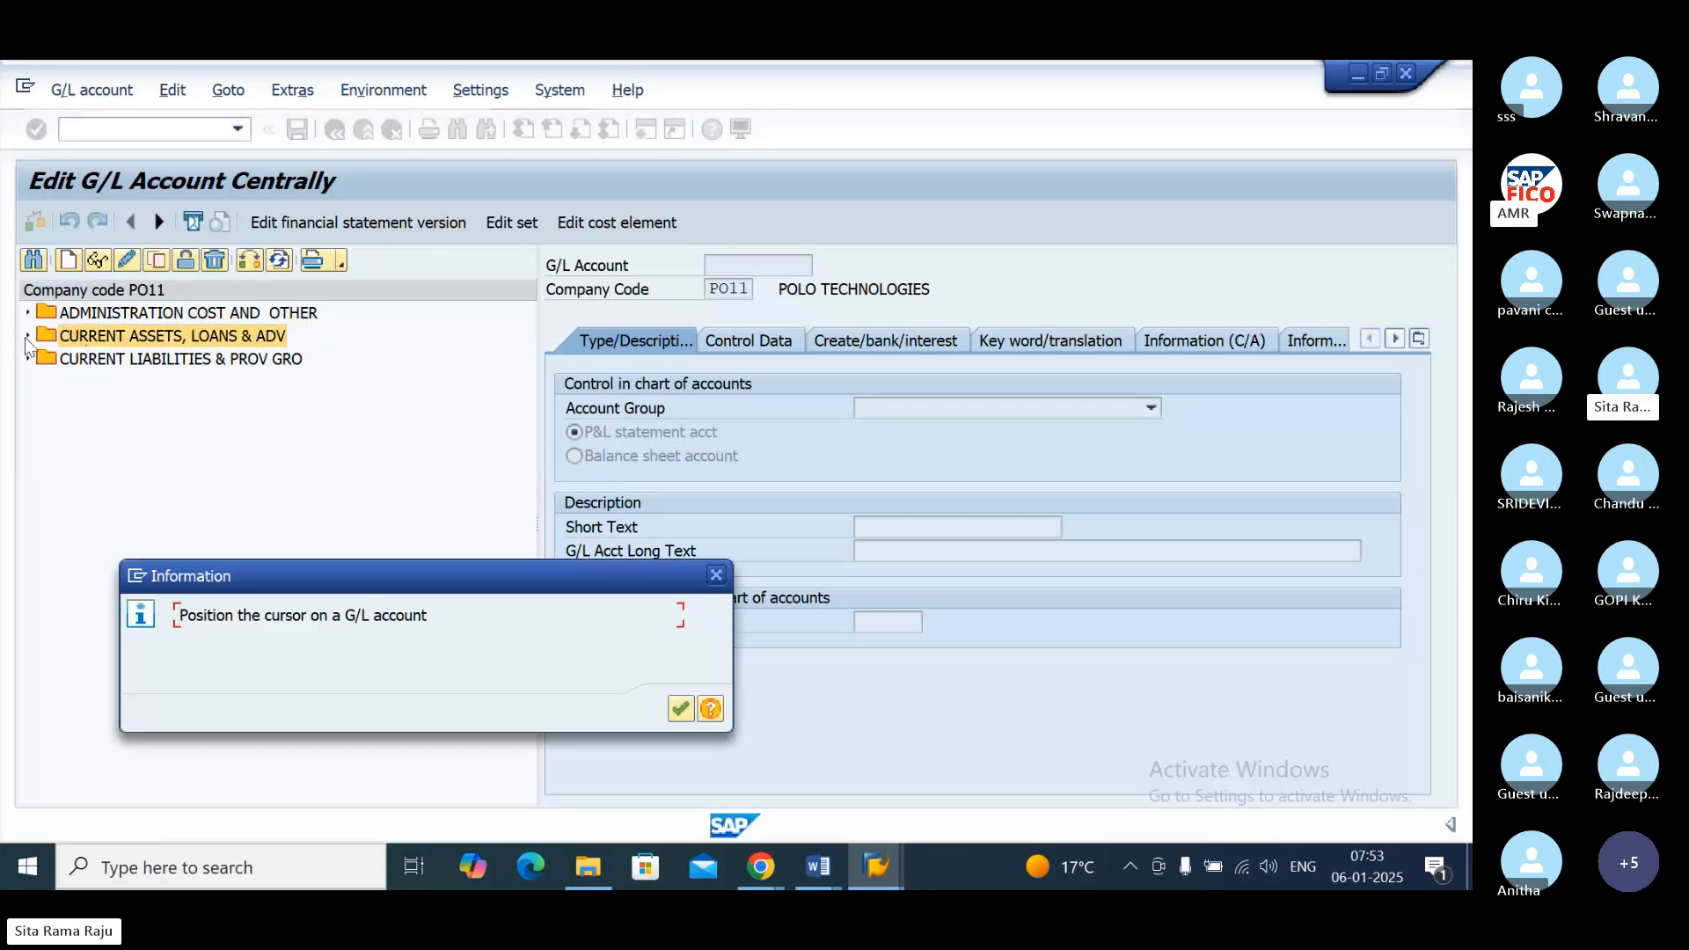
key("Return")
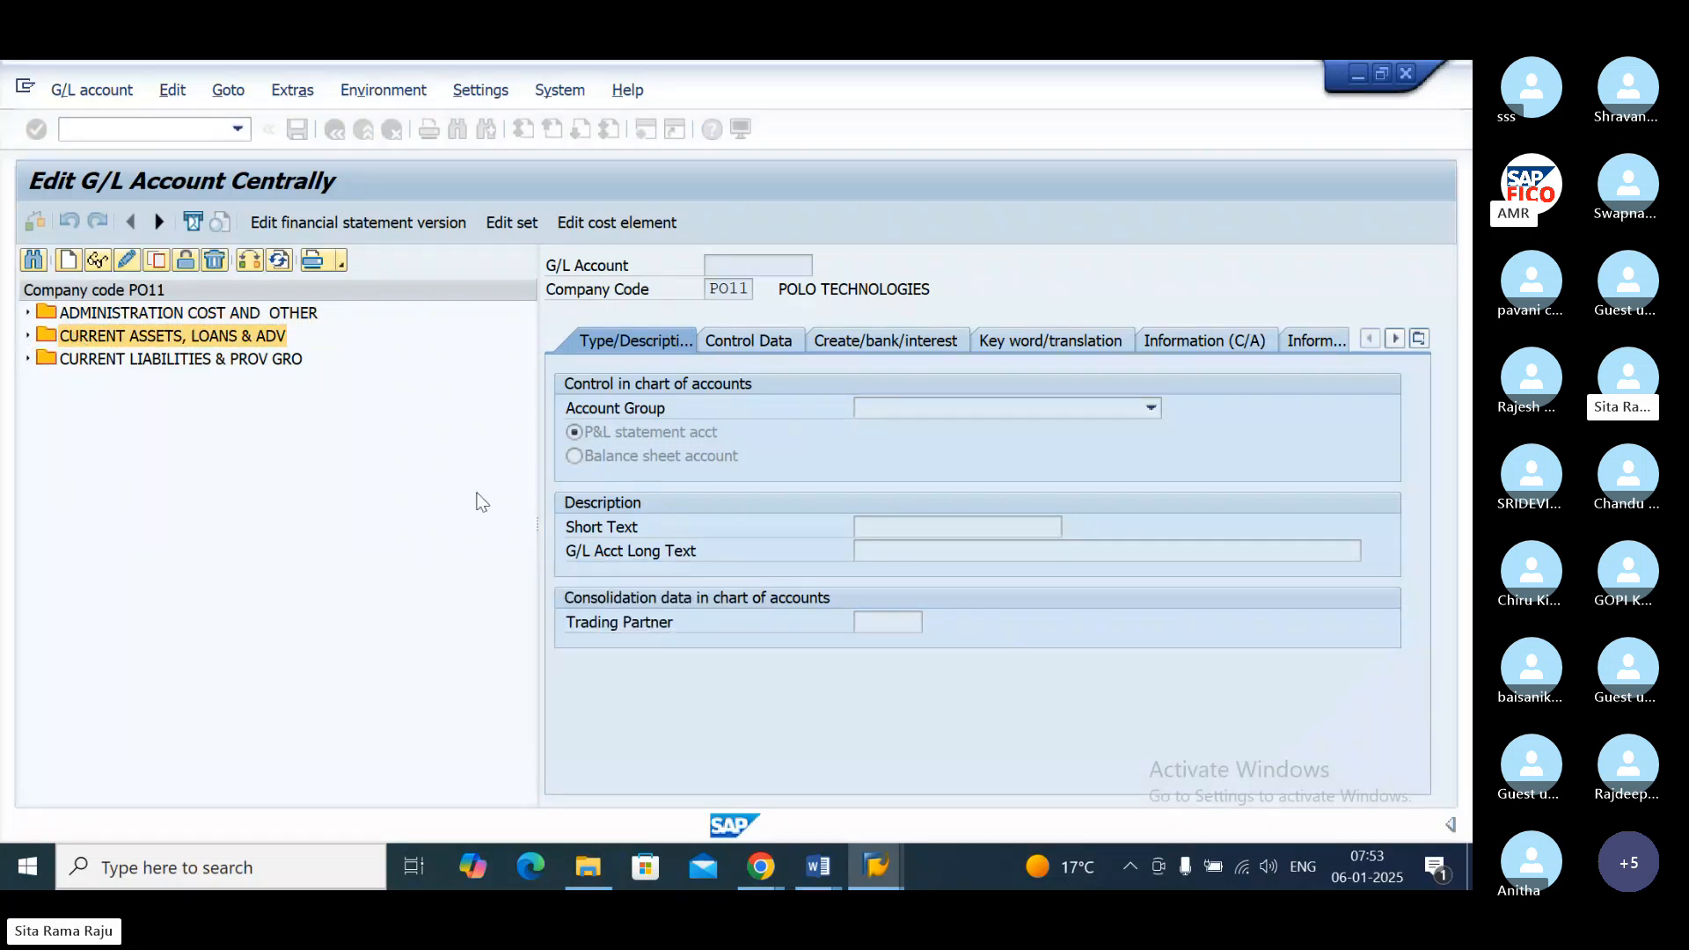
left_click(28, 336)
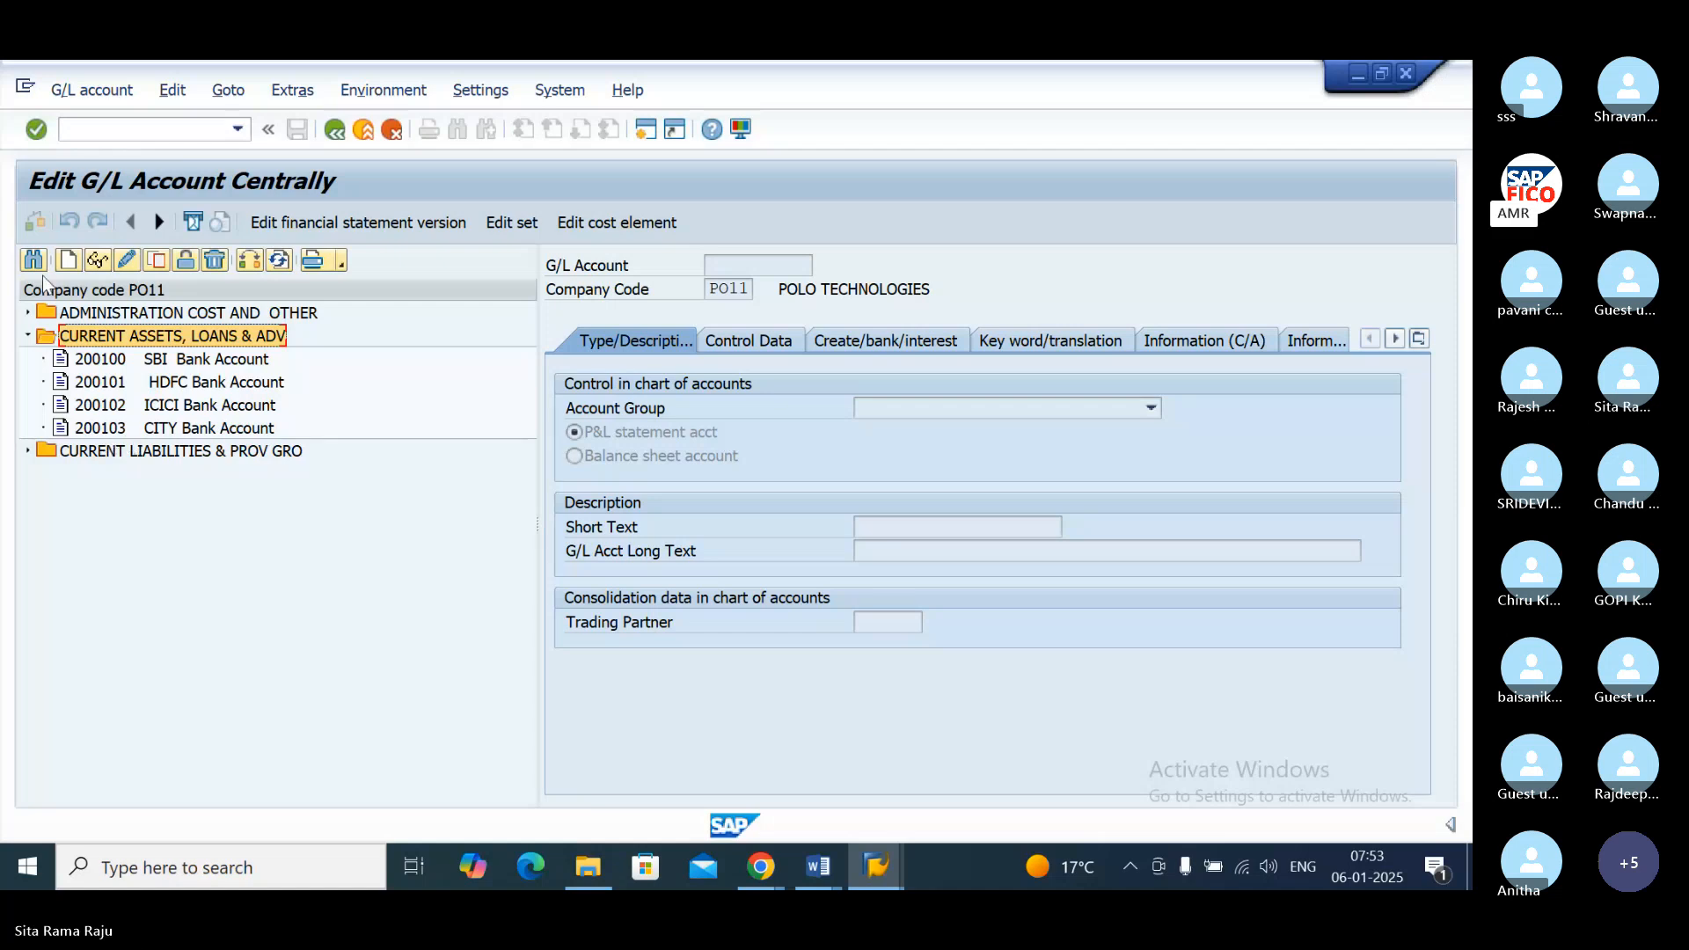
Step: Start creating G/L account 200104 in company code PO11 as a balance sheet account in group CURRENT ASSETS, LOANS & ADV
left_click(69, 264)
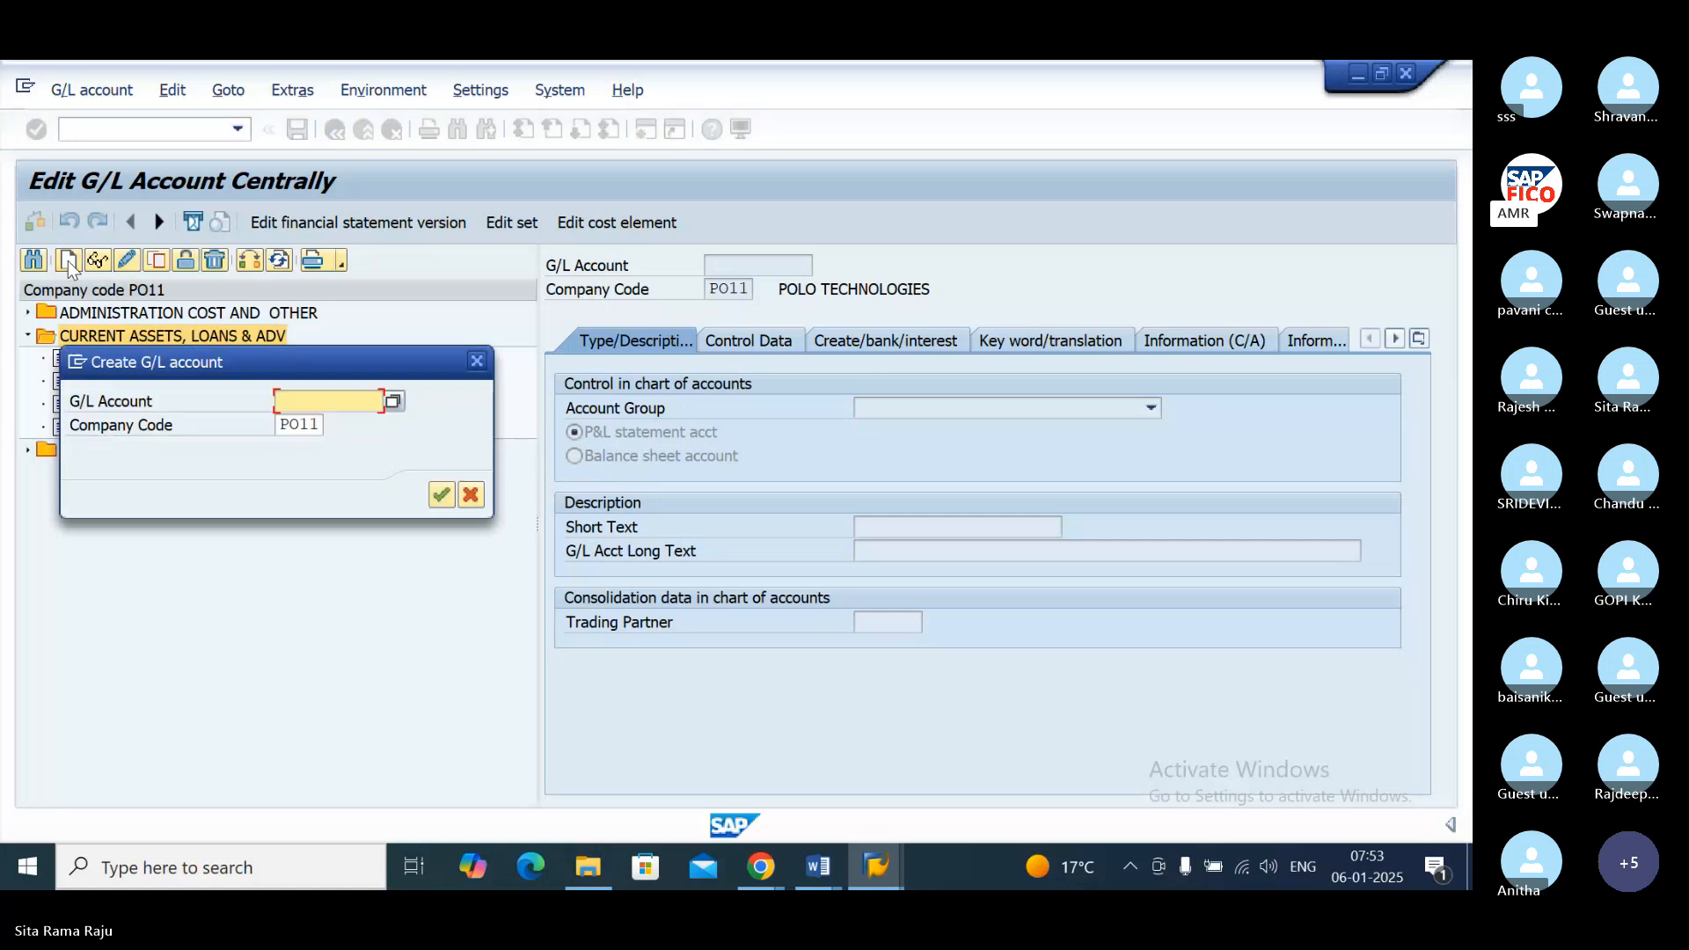
type("200104")
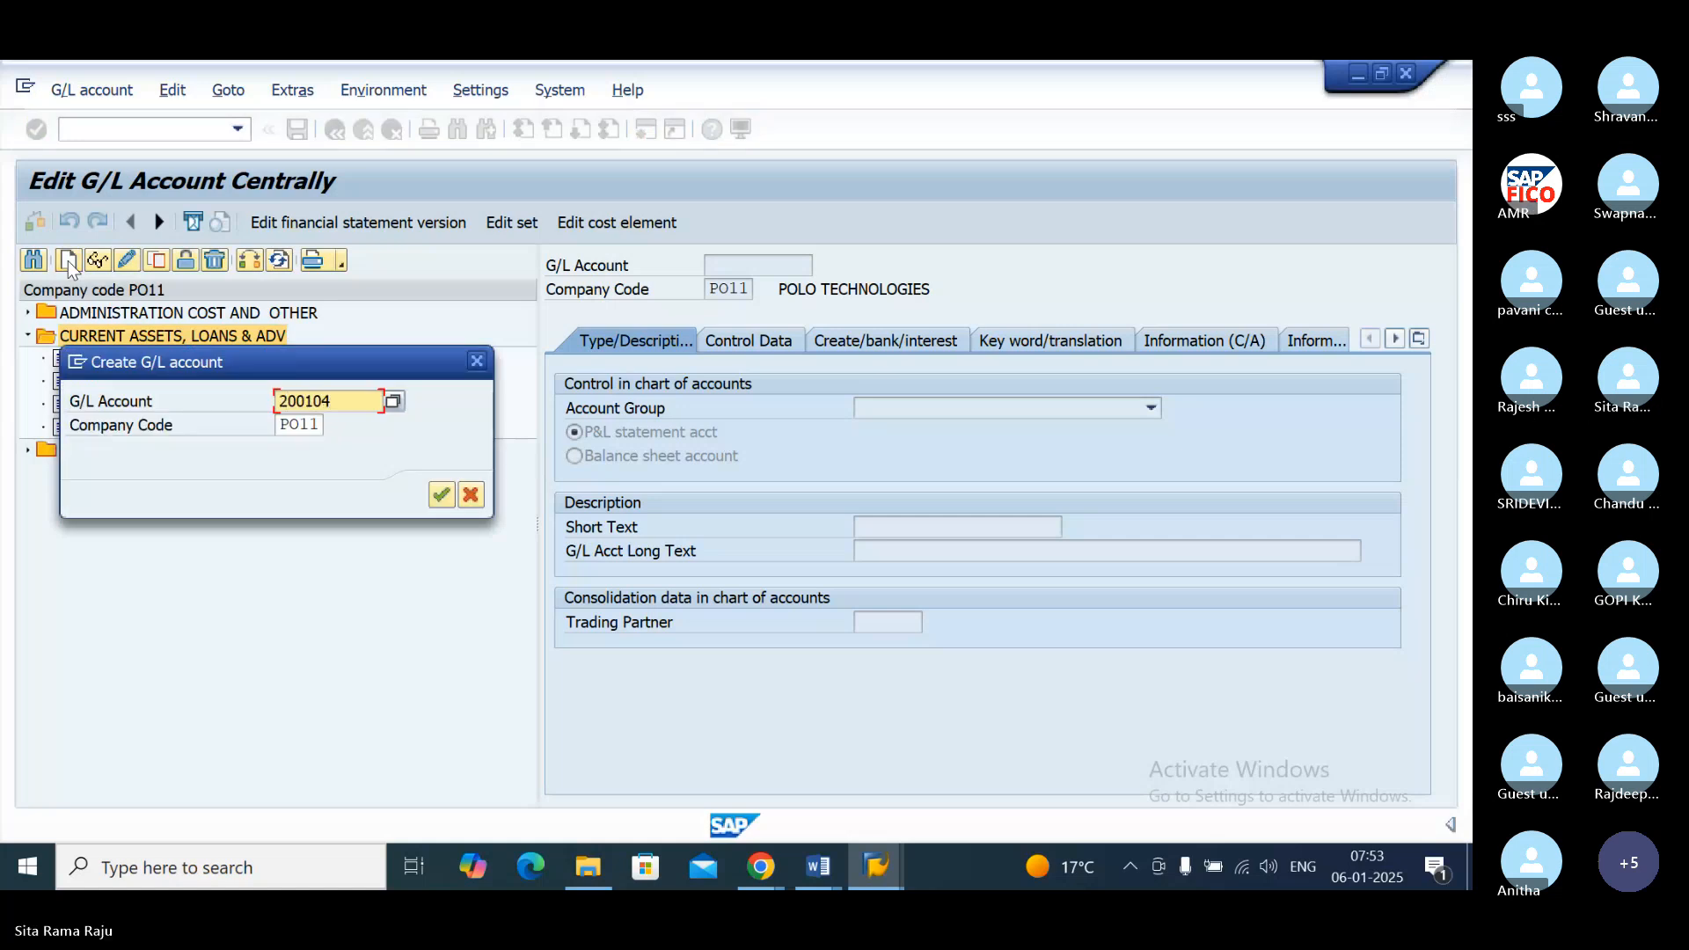
left_click(442, 497)
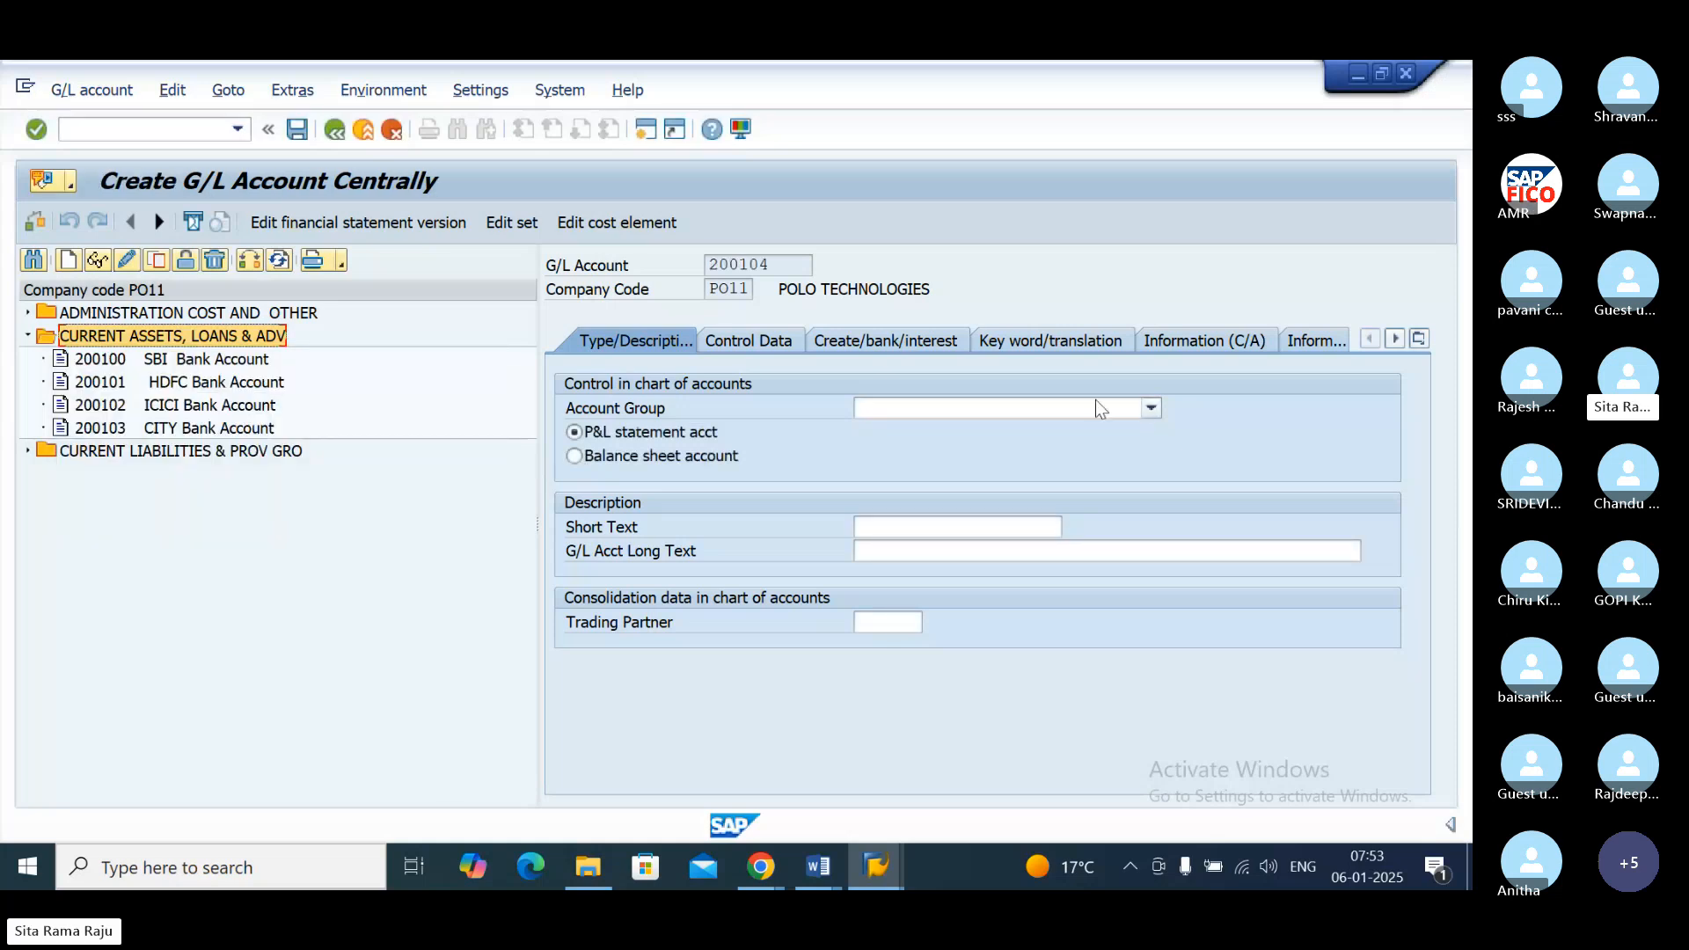
left_click(1150, 409)
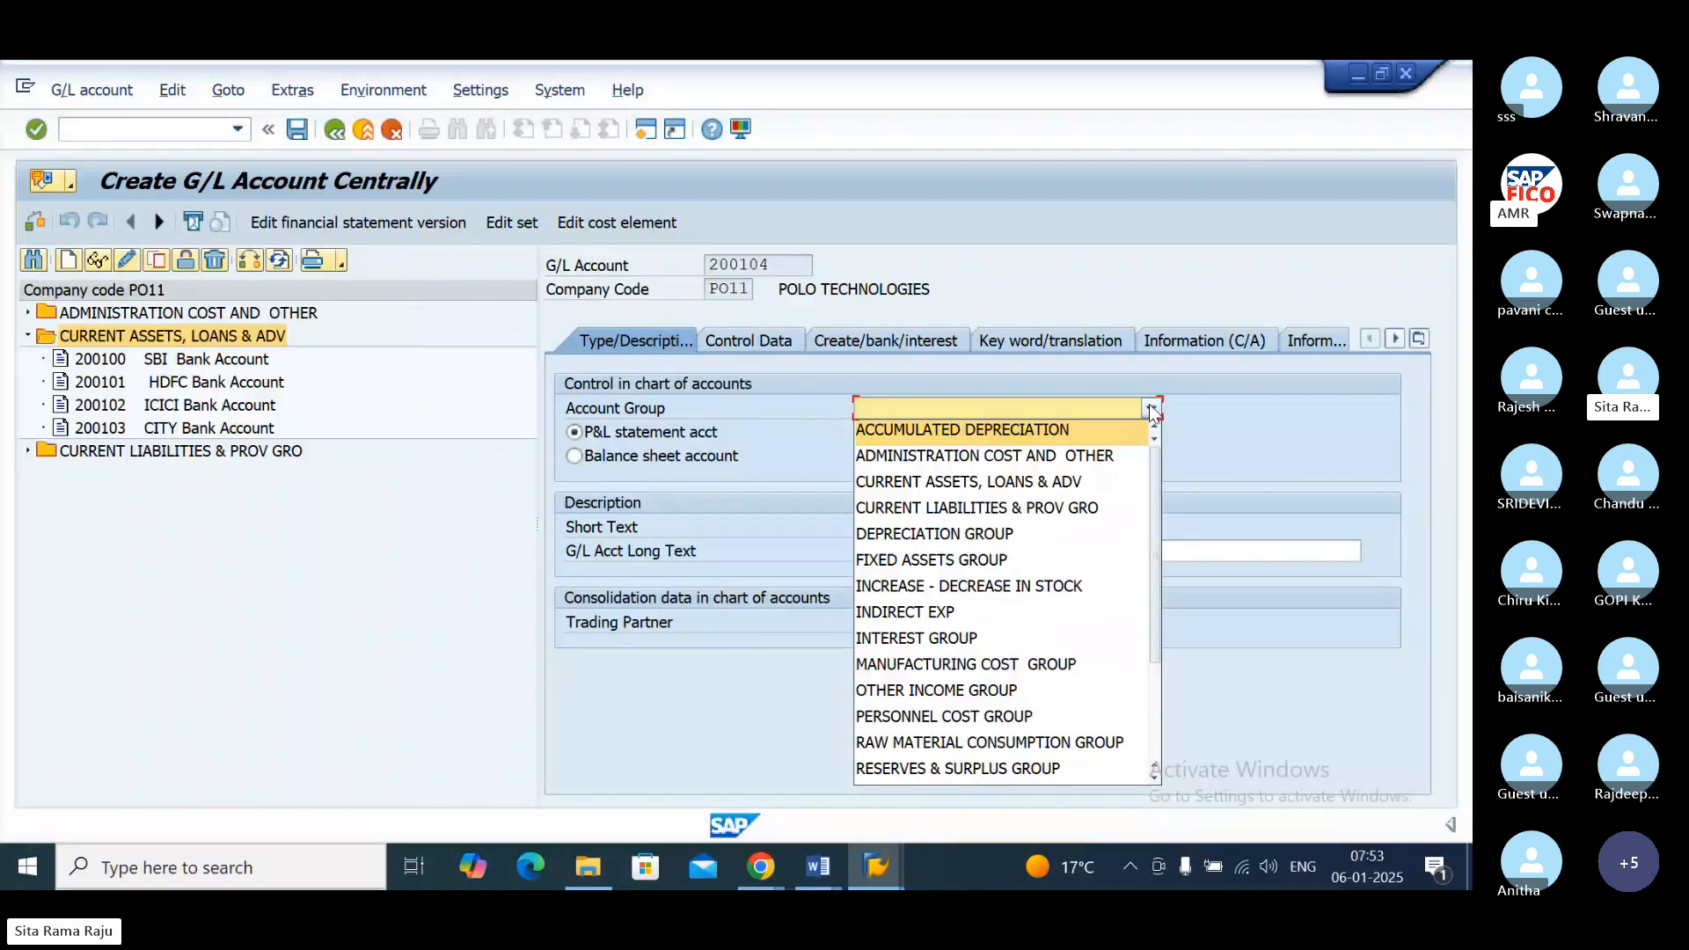
left_click(1089, 480)
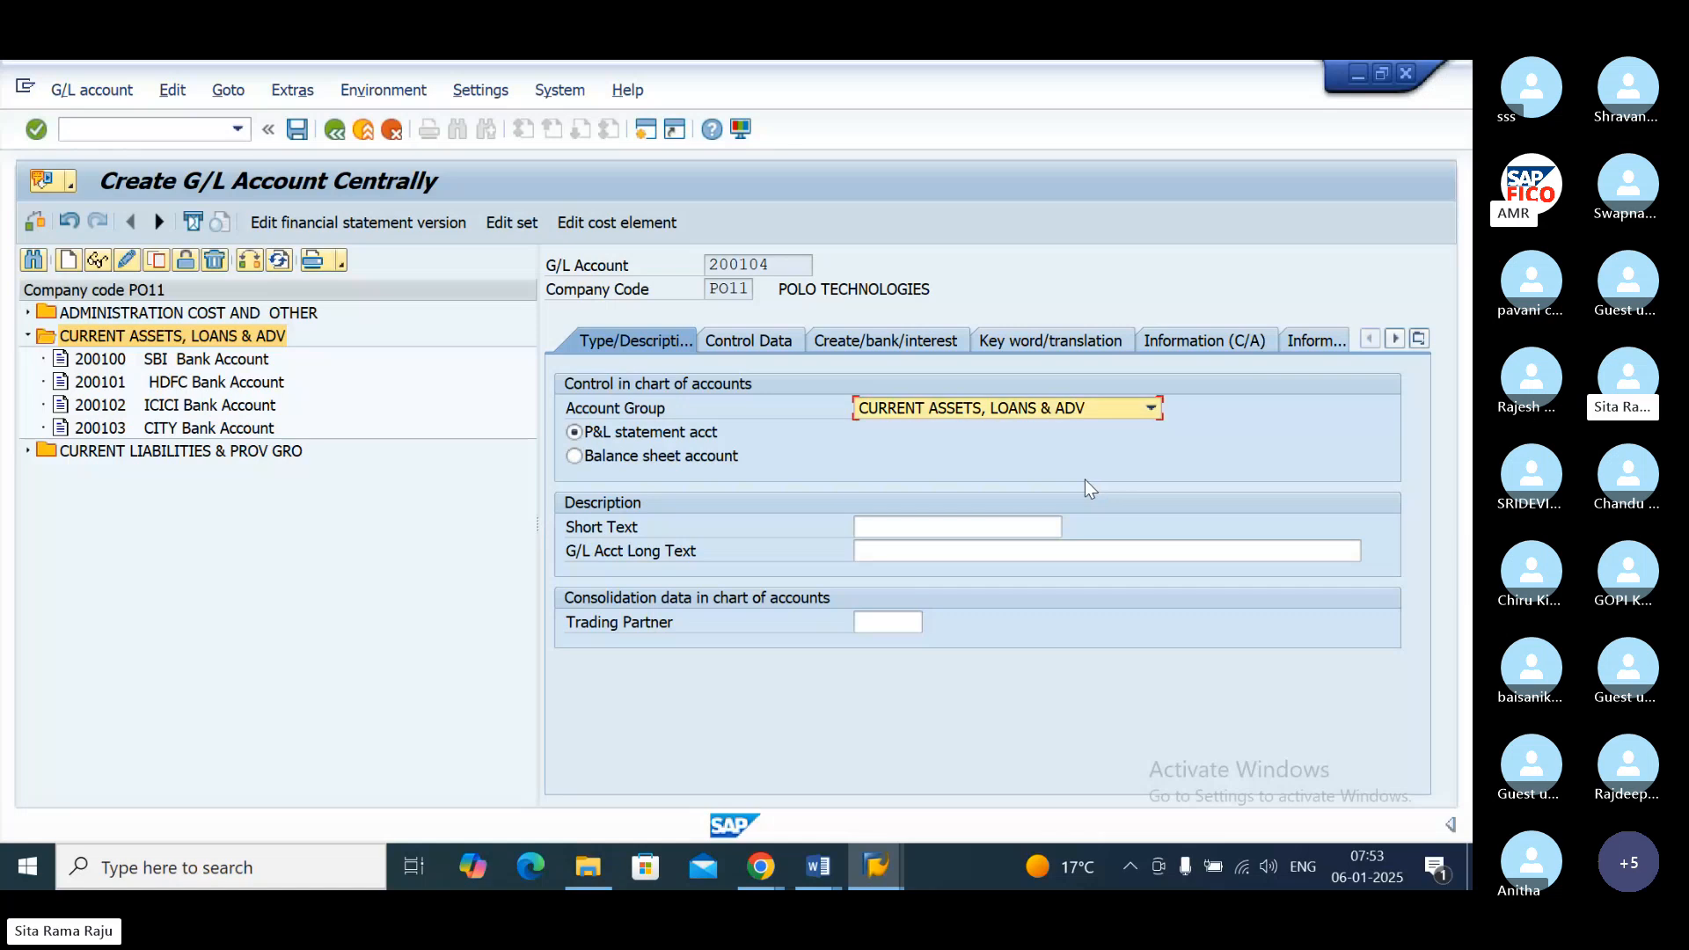
left_click(575, 457)
Step: Enter "RAW MATERIAL ACCOUNT" as both the short text and the long text of the new G/L account
left_click(904, 525)
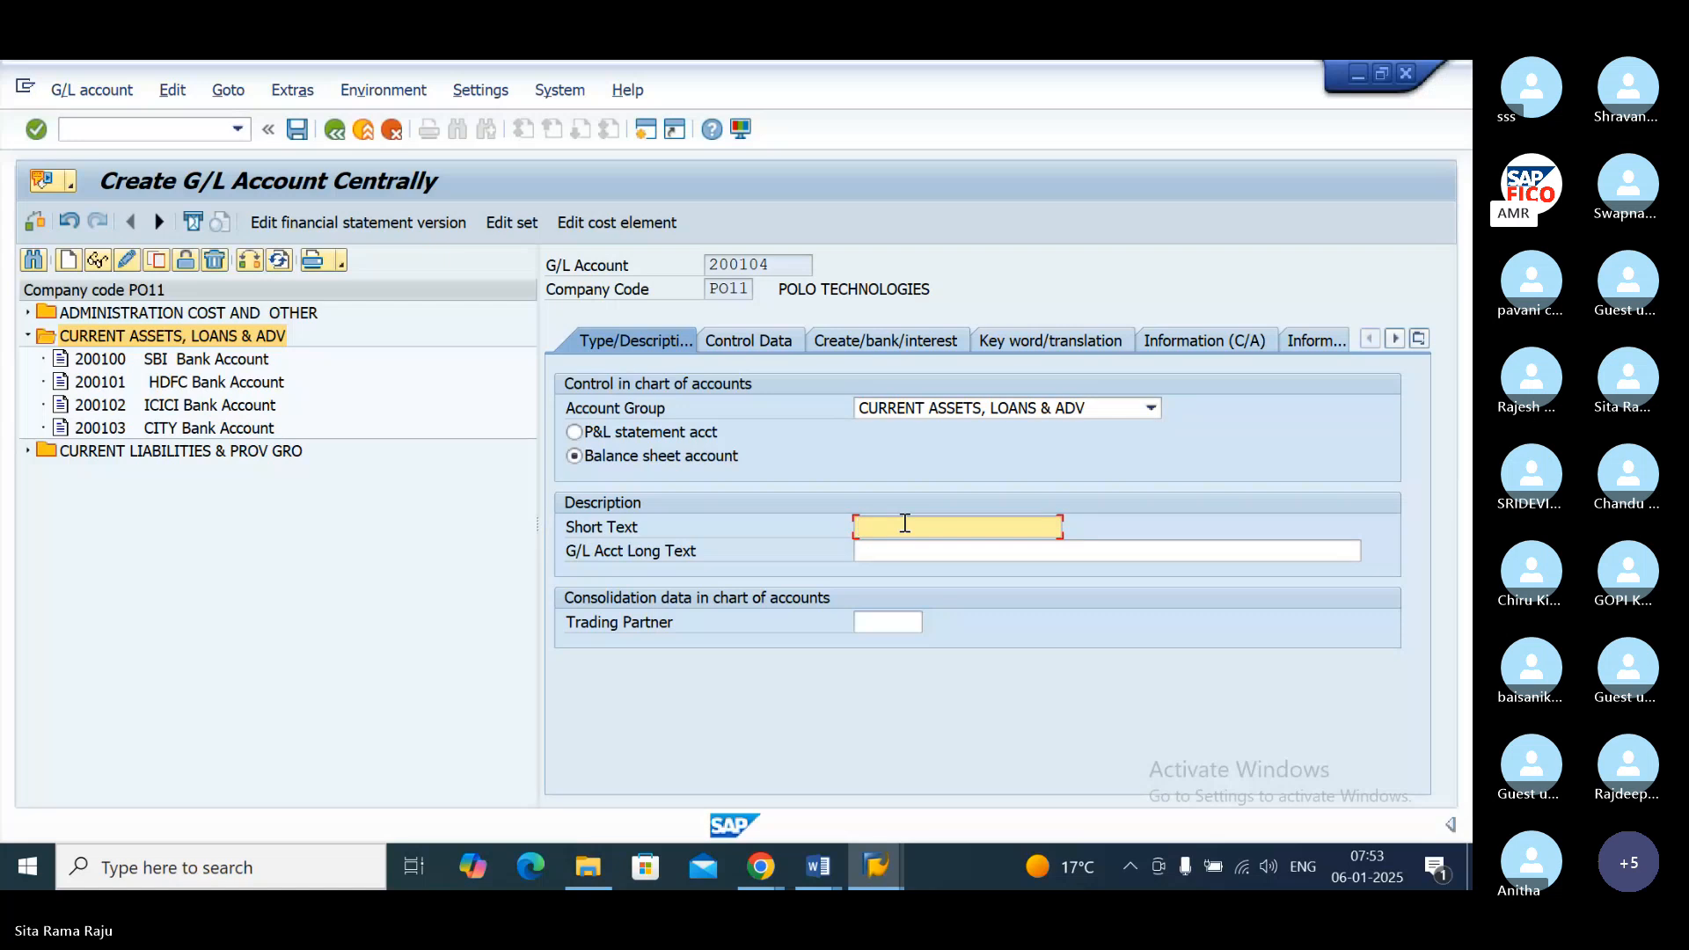
type("RAW MATRIAL")
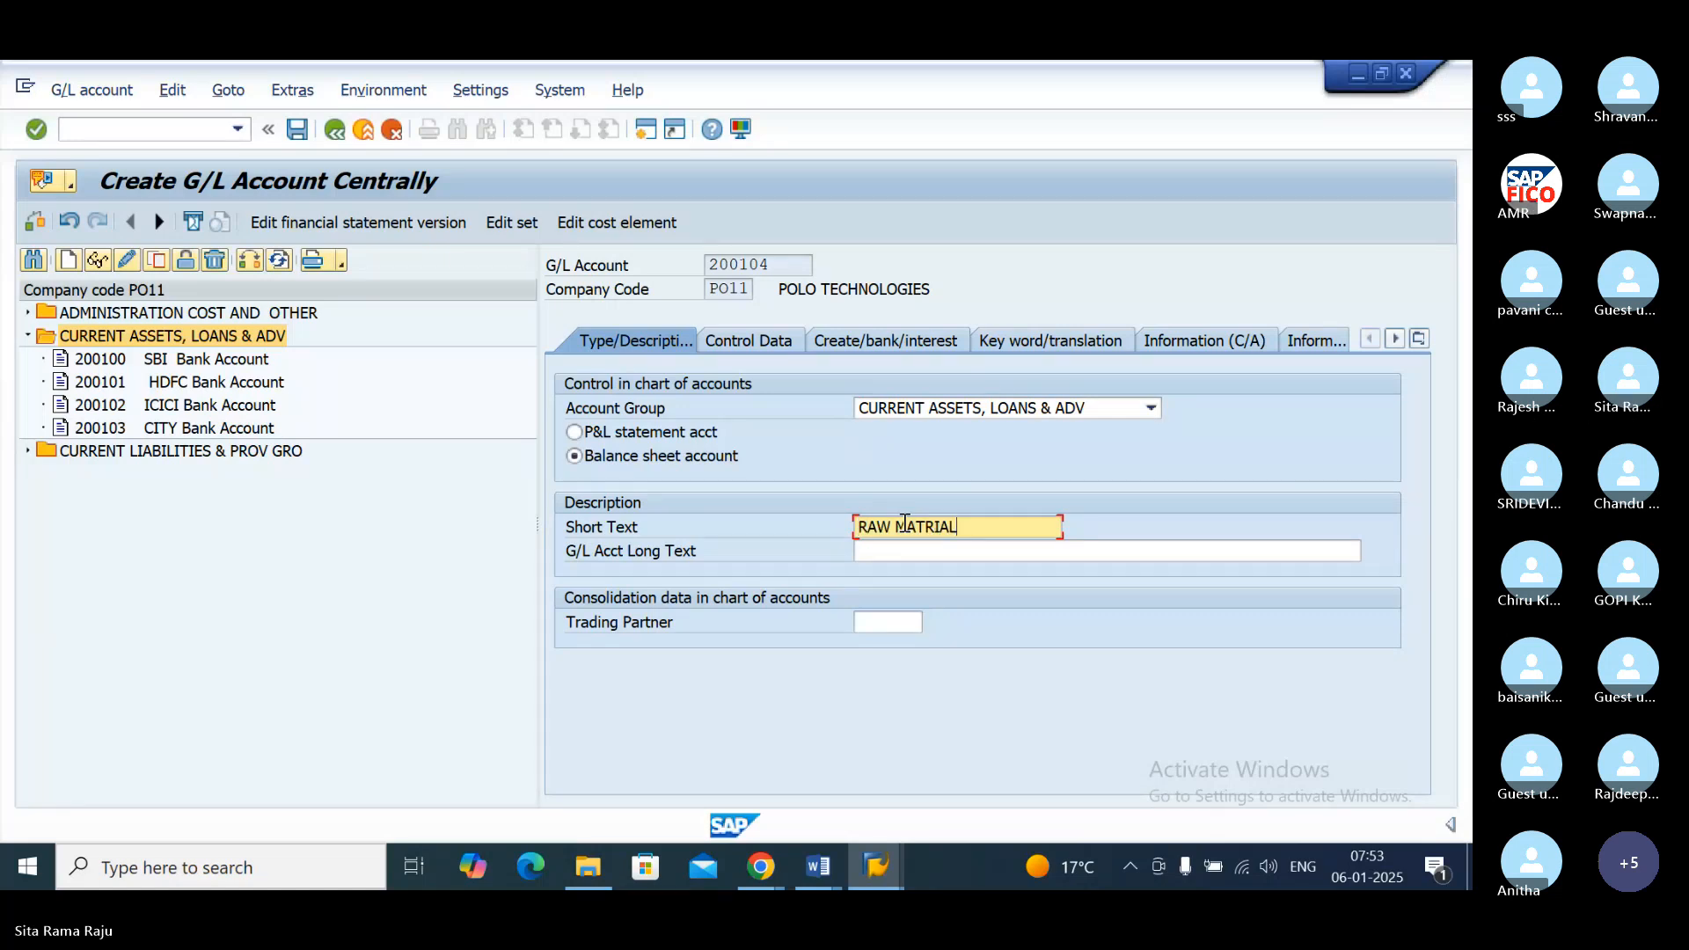
key("BackSpace")
key("BackSpace")
key("BackSpace")
key("BackSpace")
type("ERIAL ")
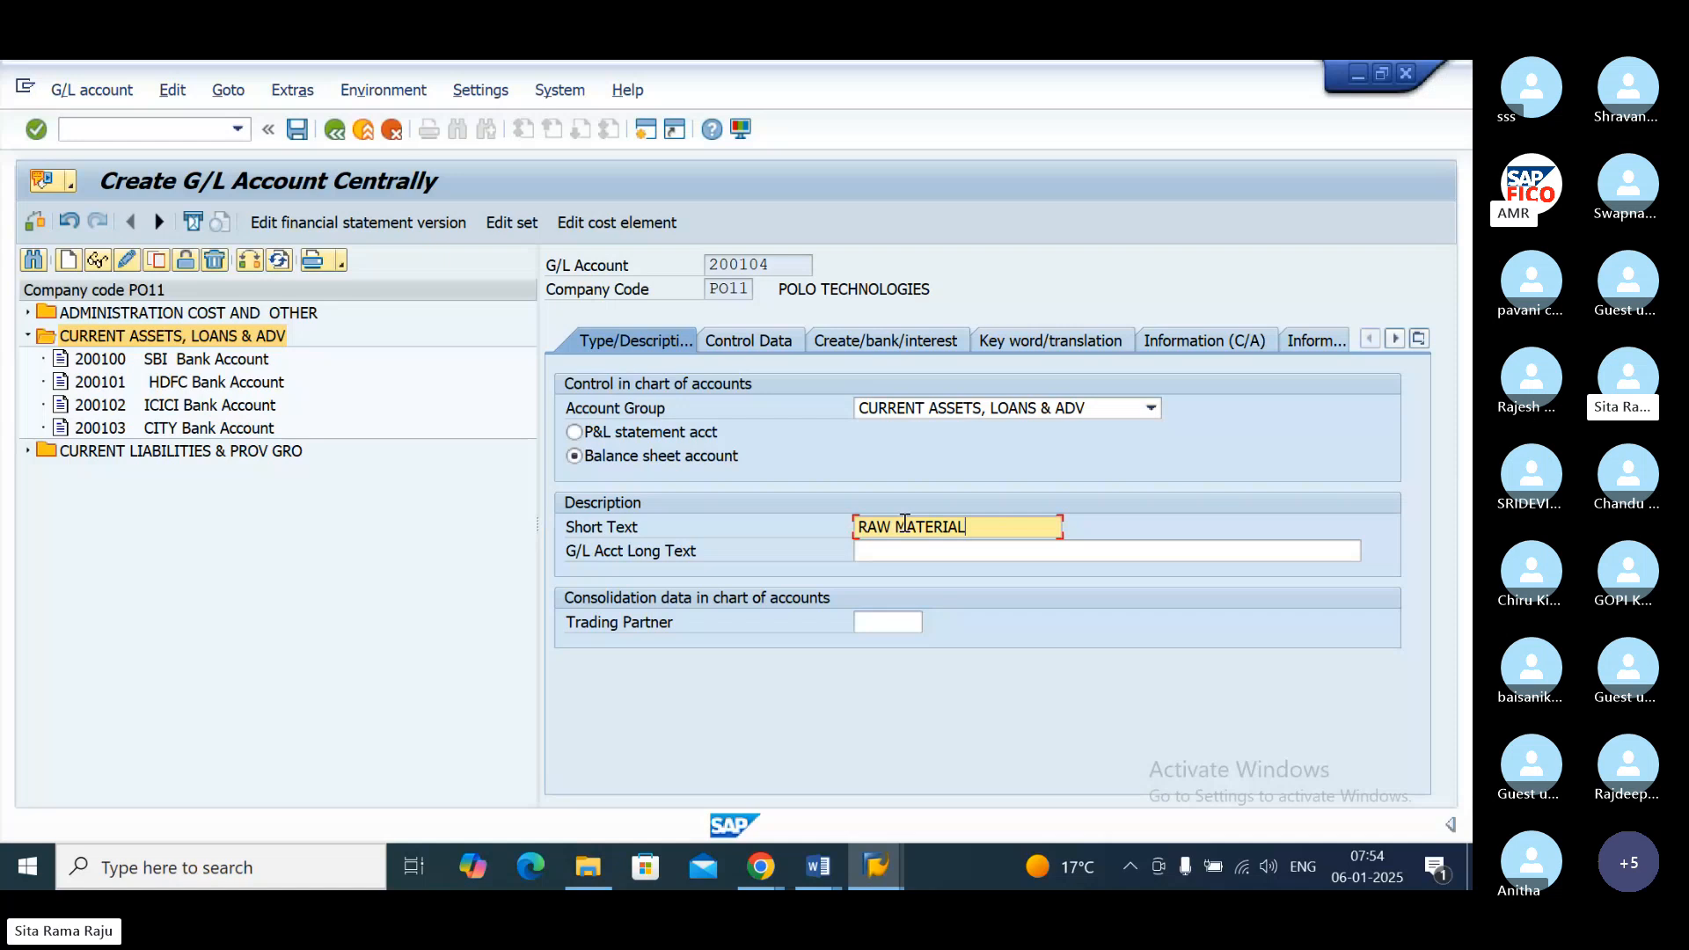
type("AC")
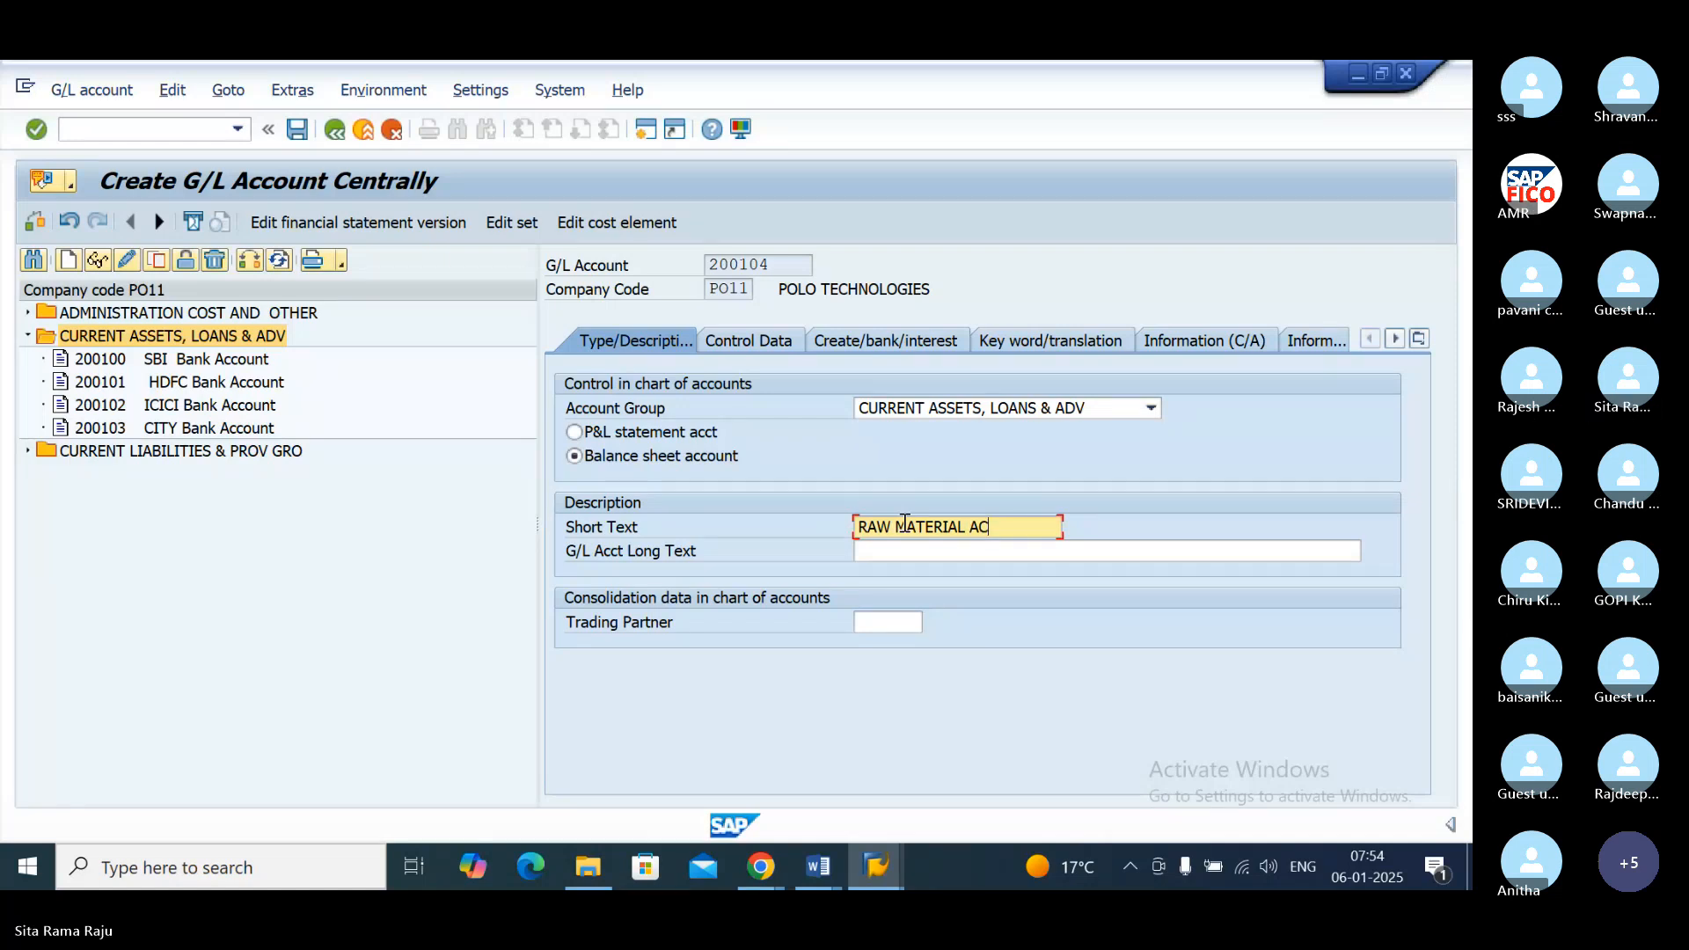
type("COUNT")
key("Tab")
type("RAW")
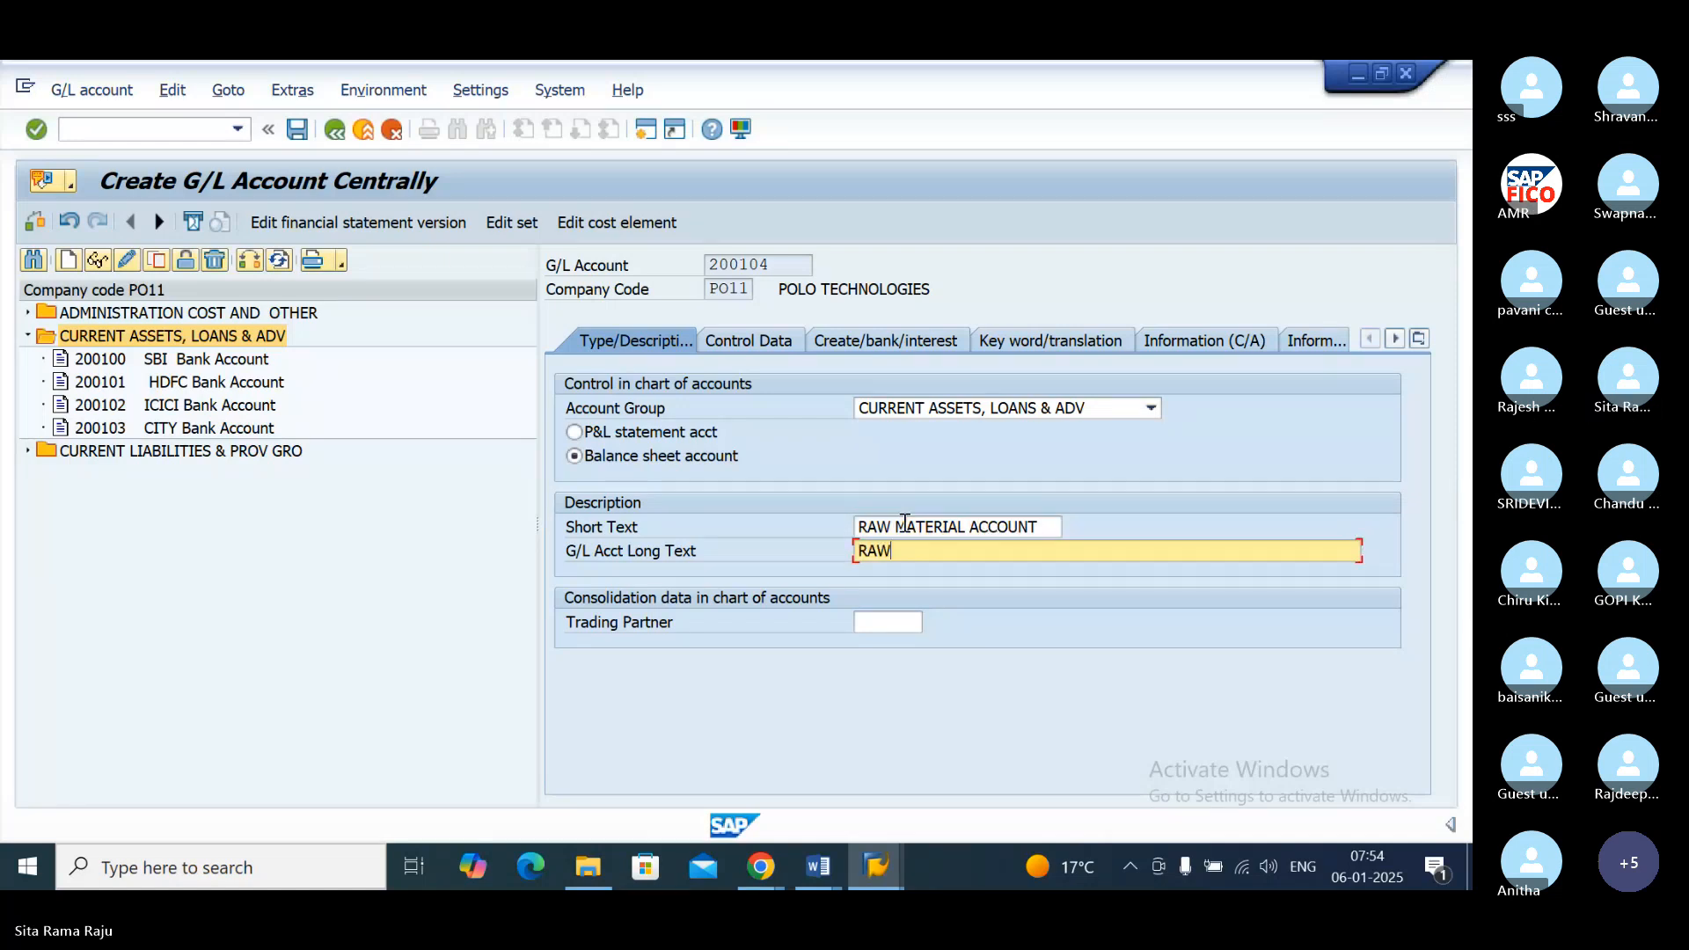
type(" MATERIAL ACCOUNT")
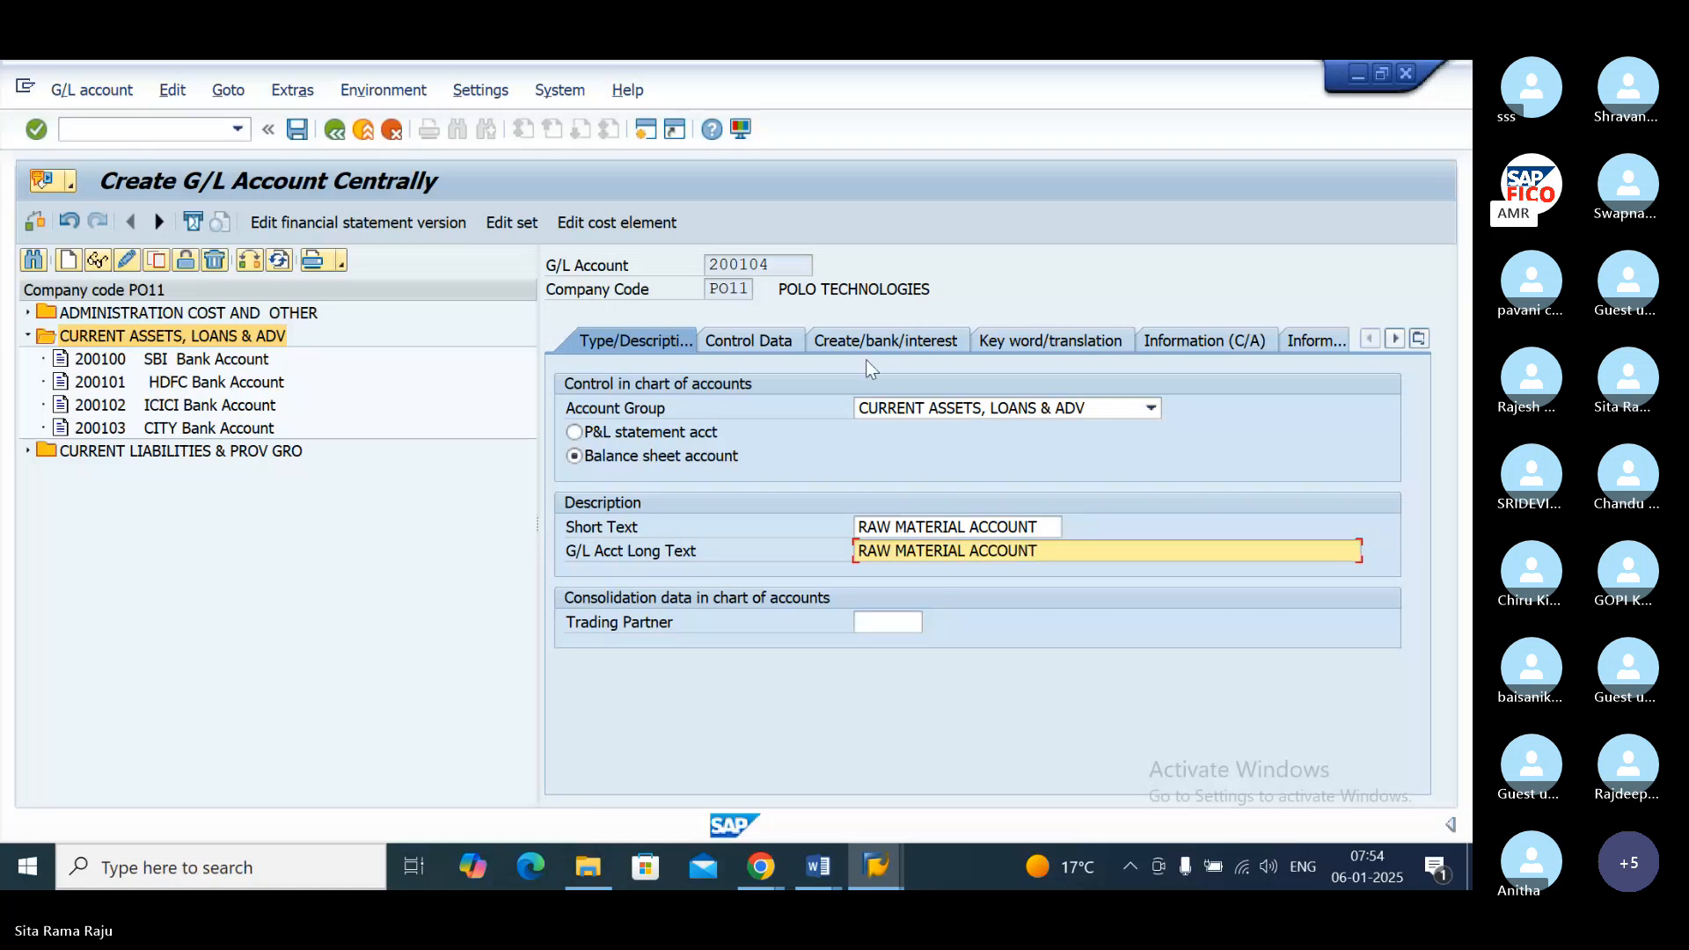
Step: In the account's control data, enable line item display and set the sort key to 001
left_click(762, 342)
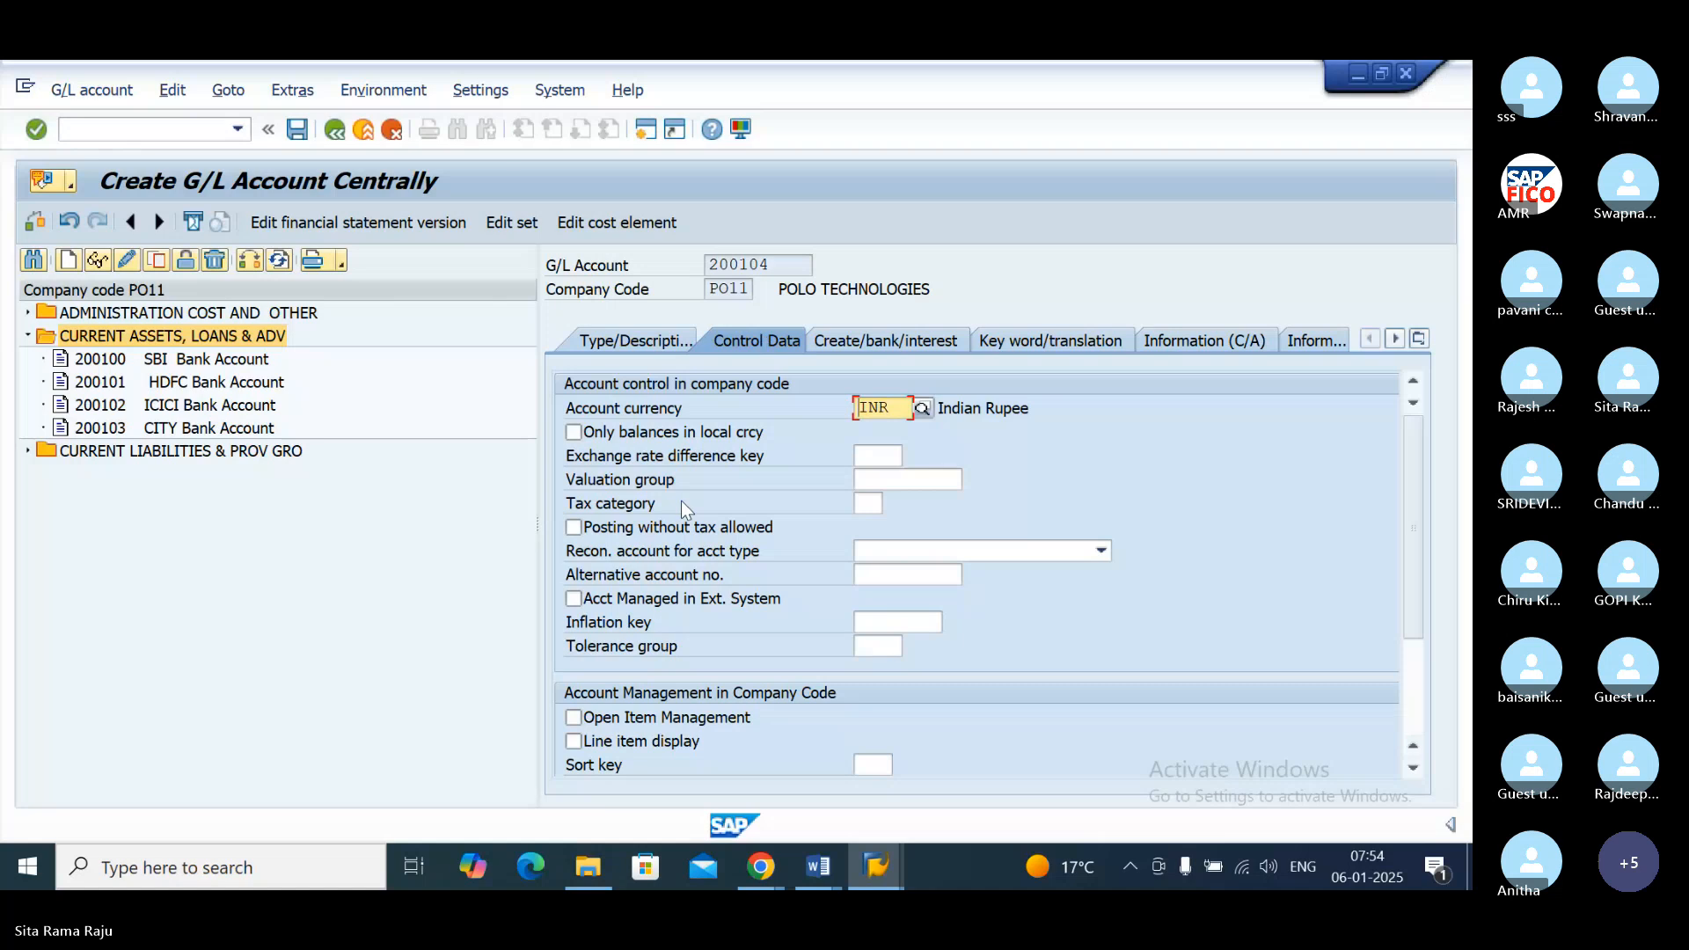
left_click(573, 743)
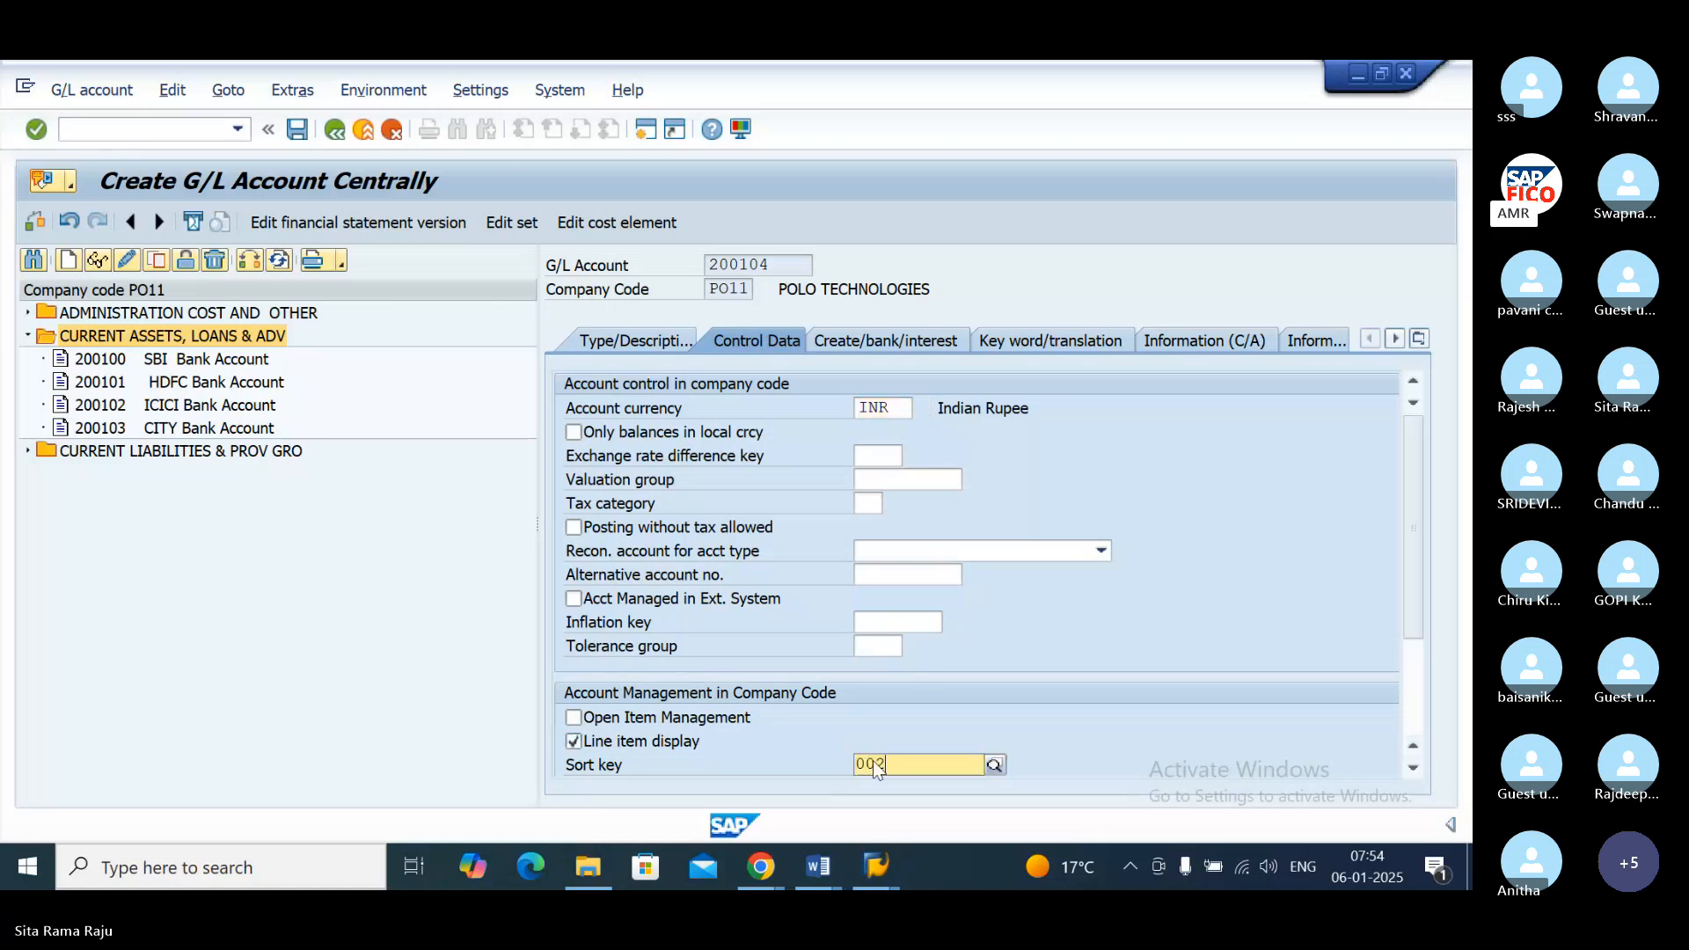
type("01")
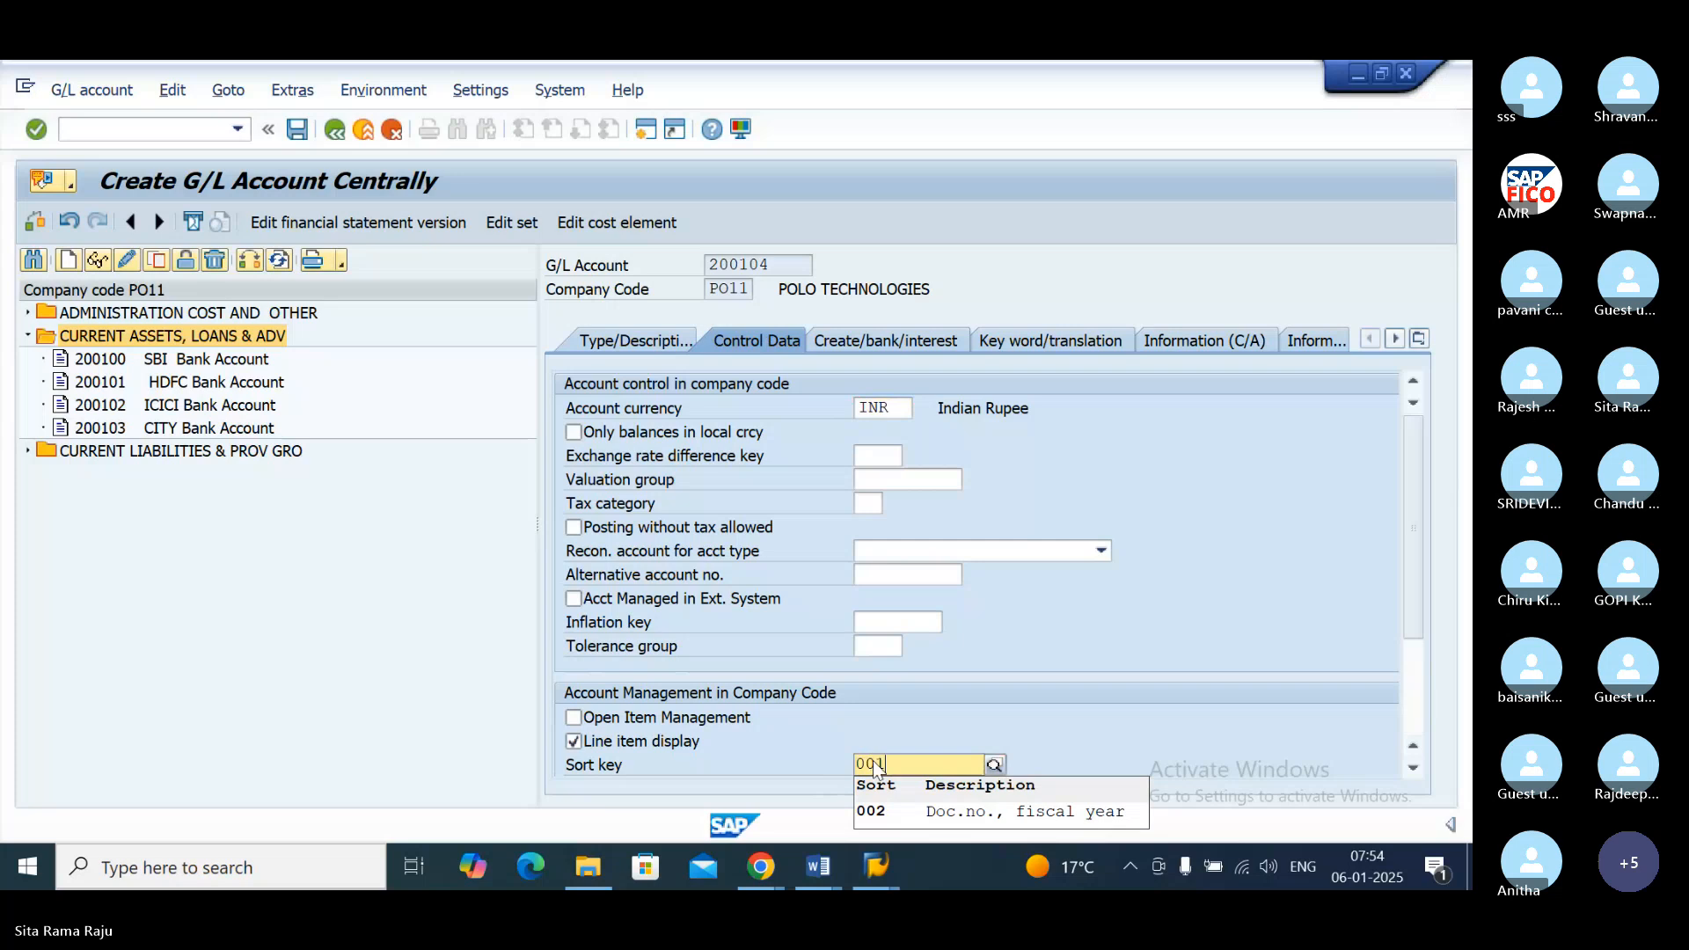
key("Return")
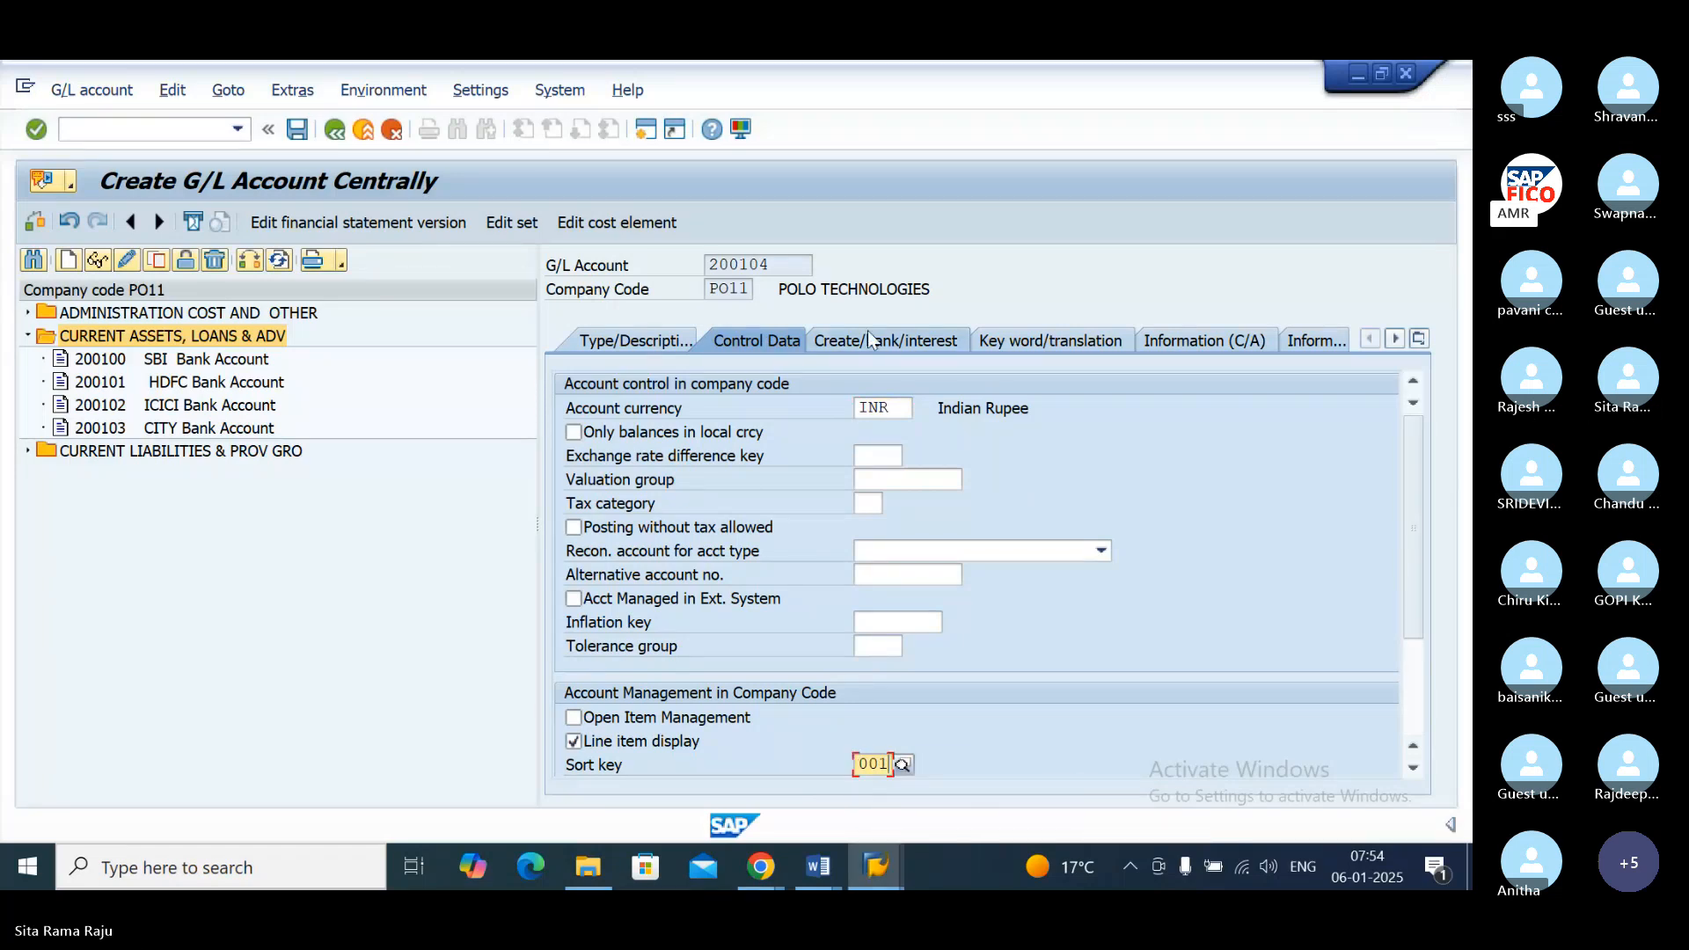
Step: Assign field status group G001 to G/L account 200104 and save the account, accepting the warnings
left_click(871, 340)
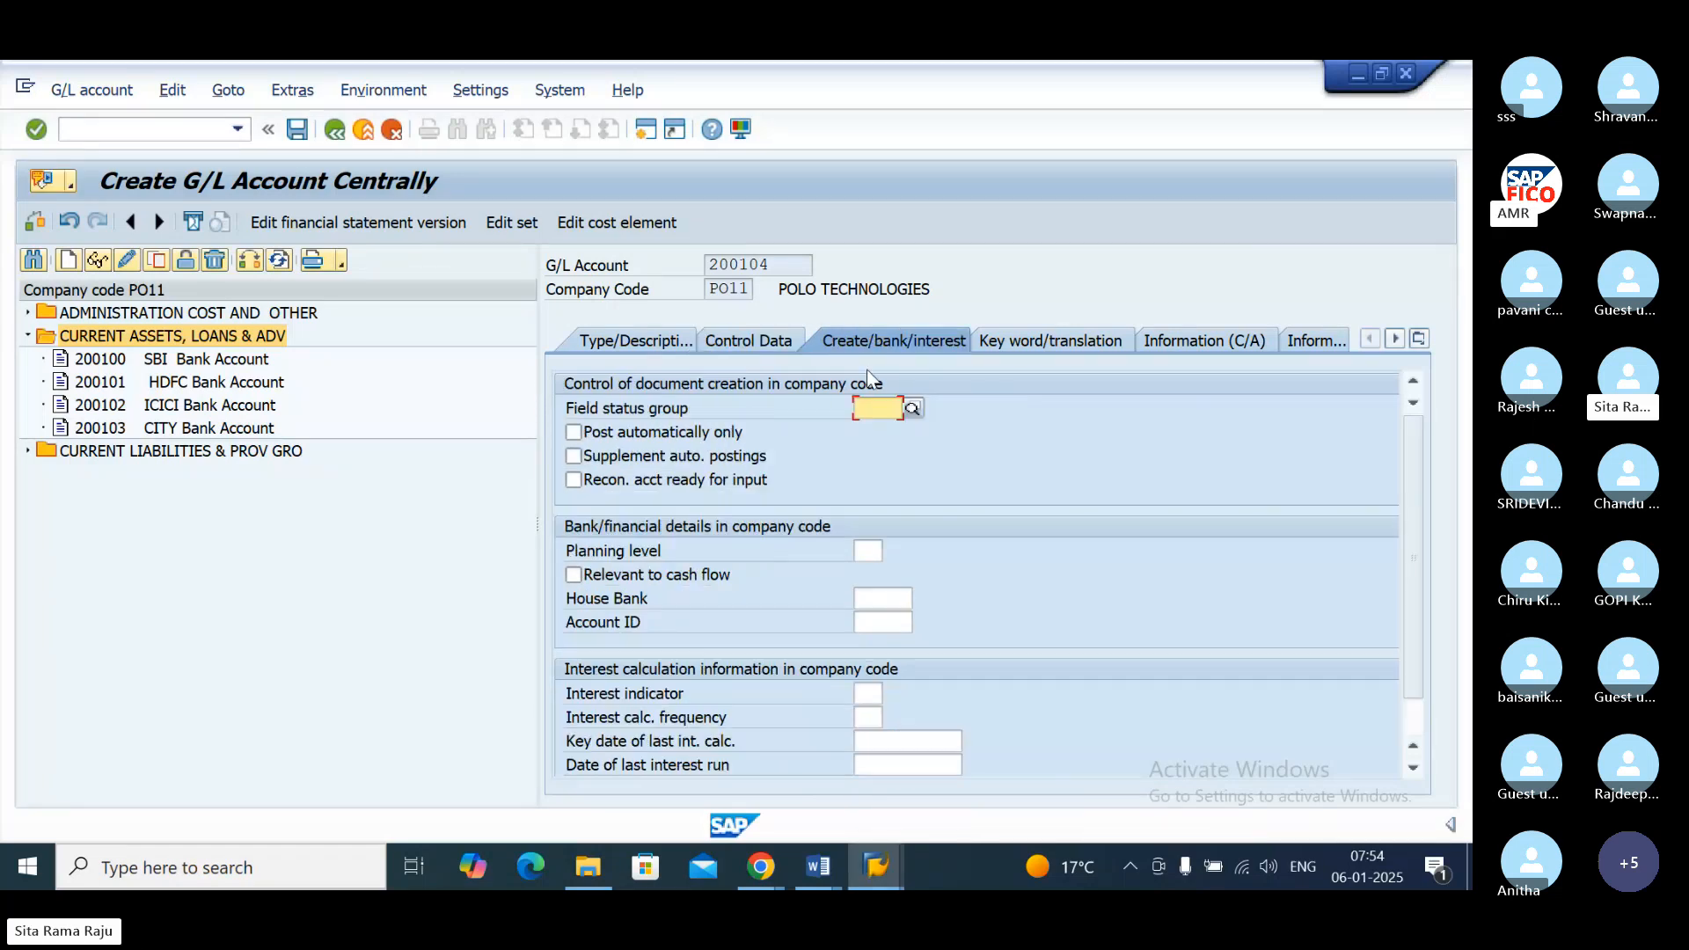
type("G")
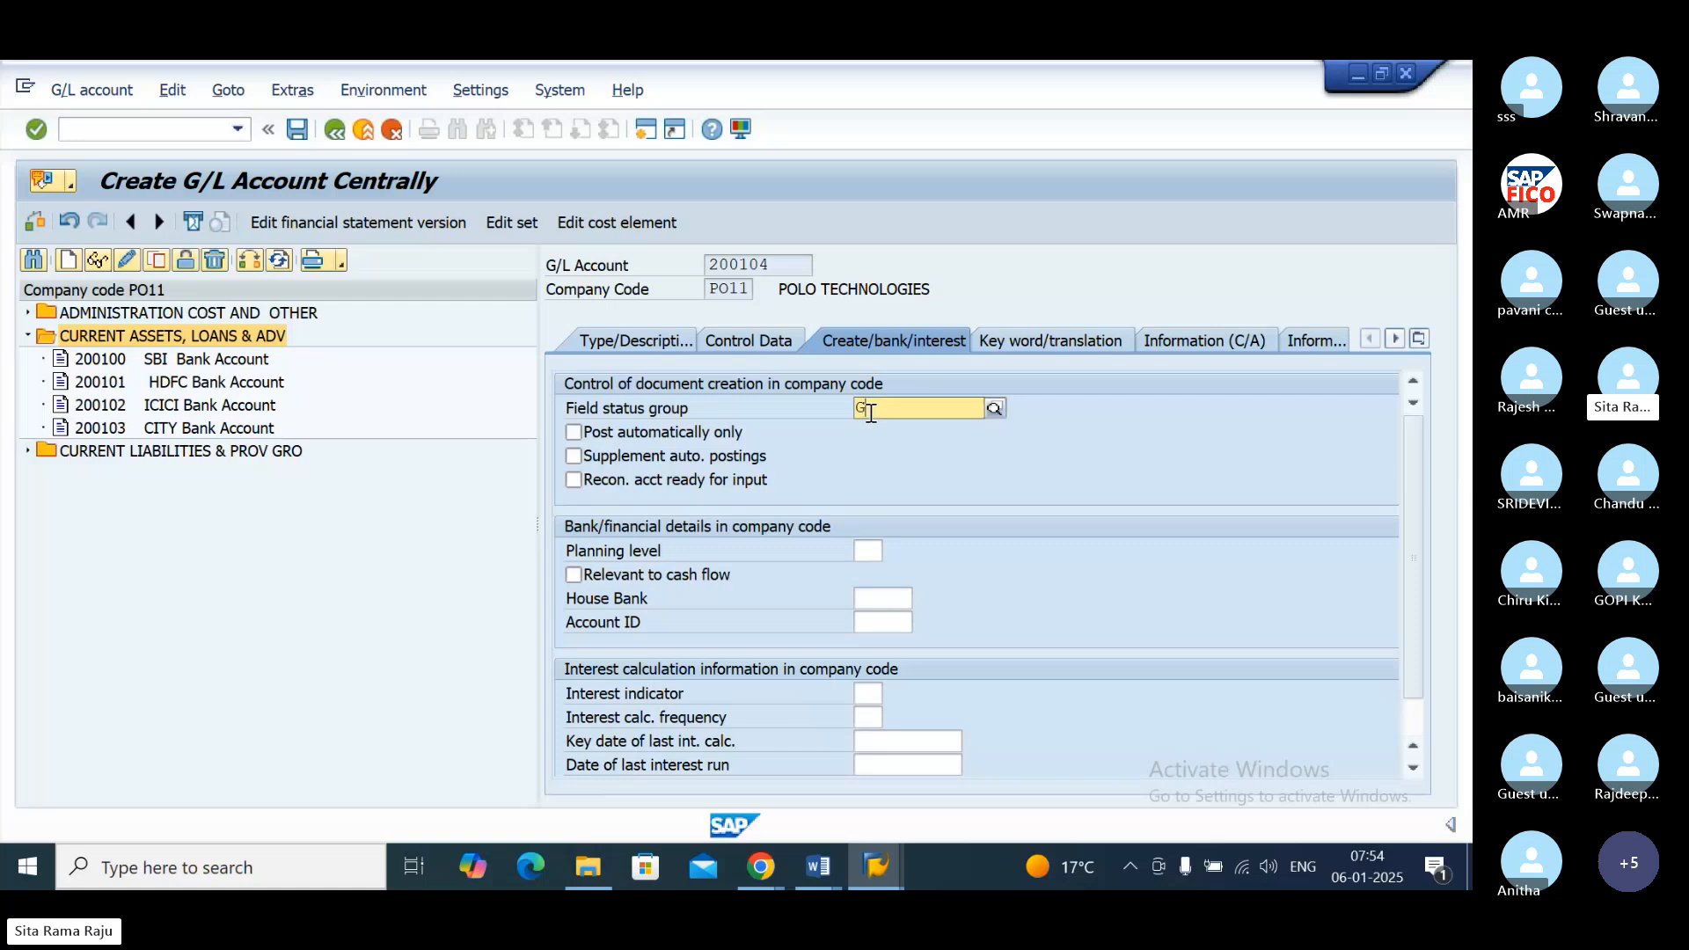
type("001")
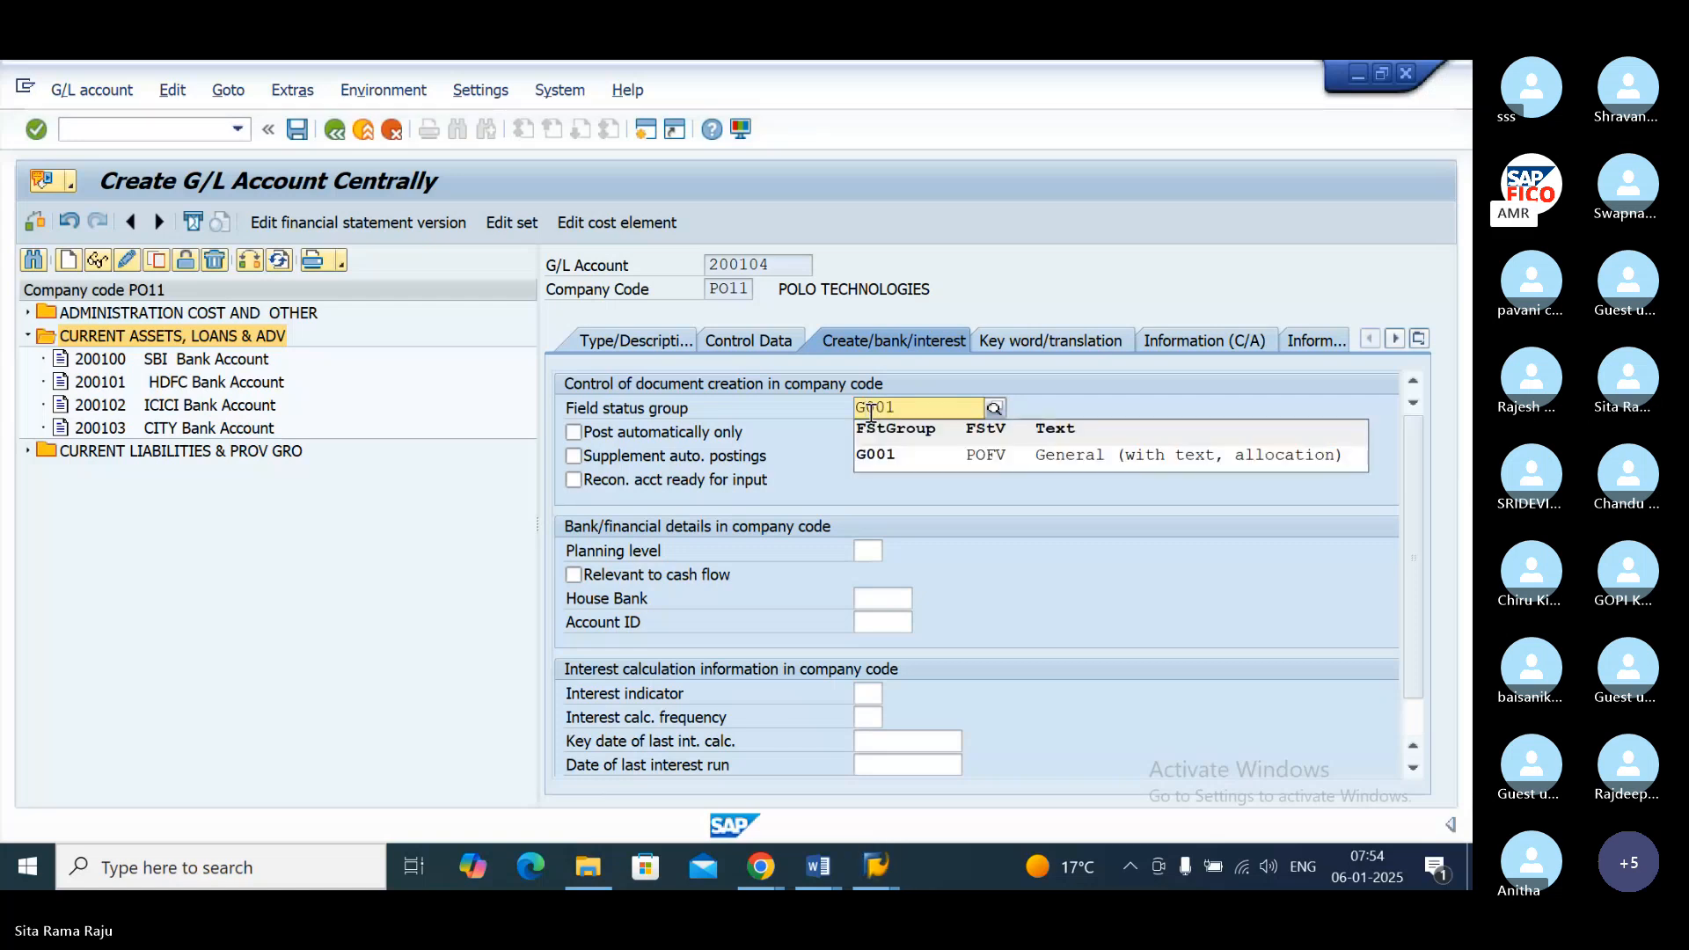
left_click(920, 457)
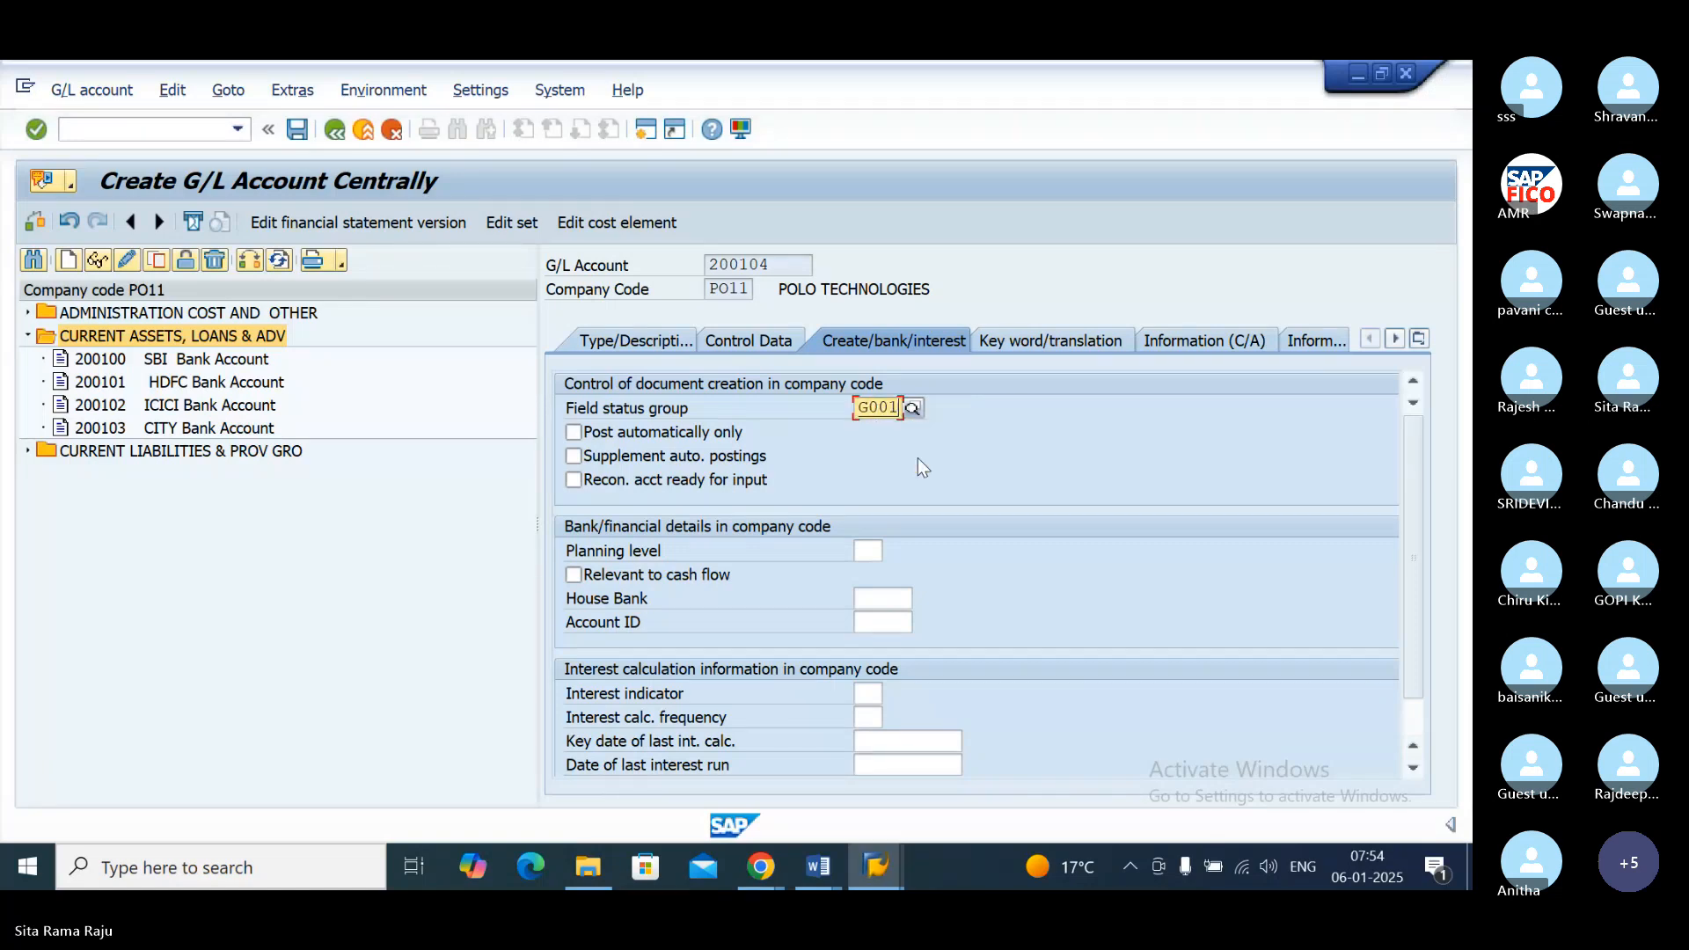
left_click(298, 131)
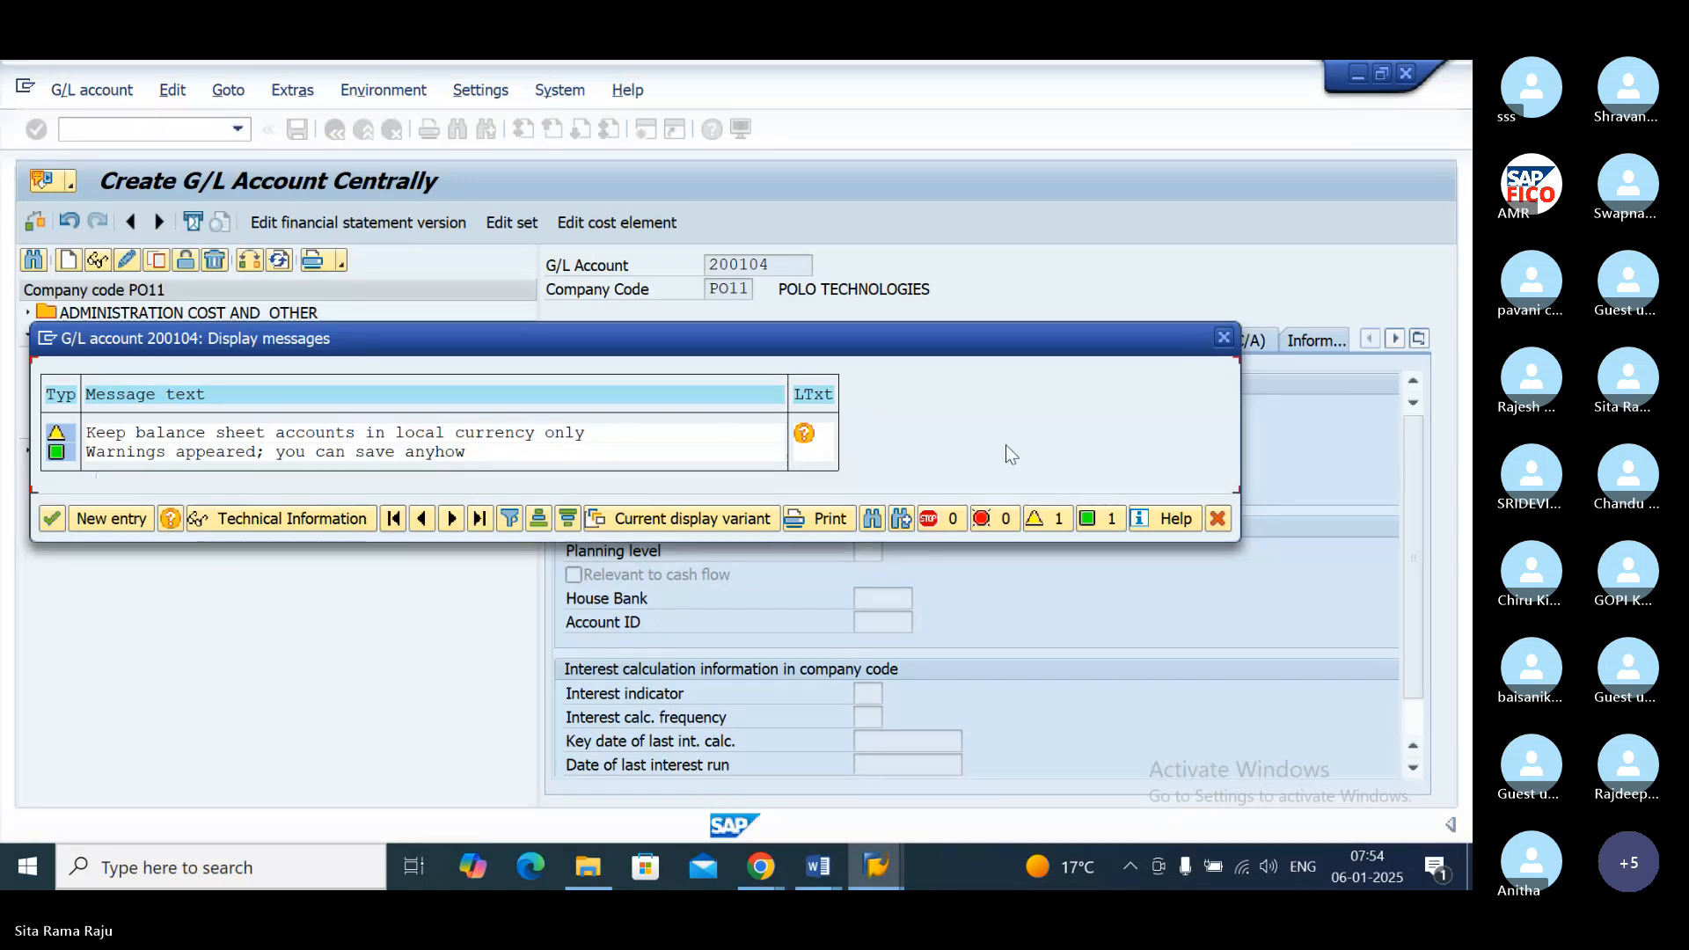
left_click(52, 519)
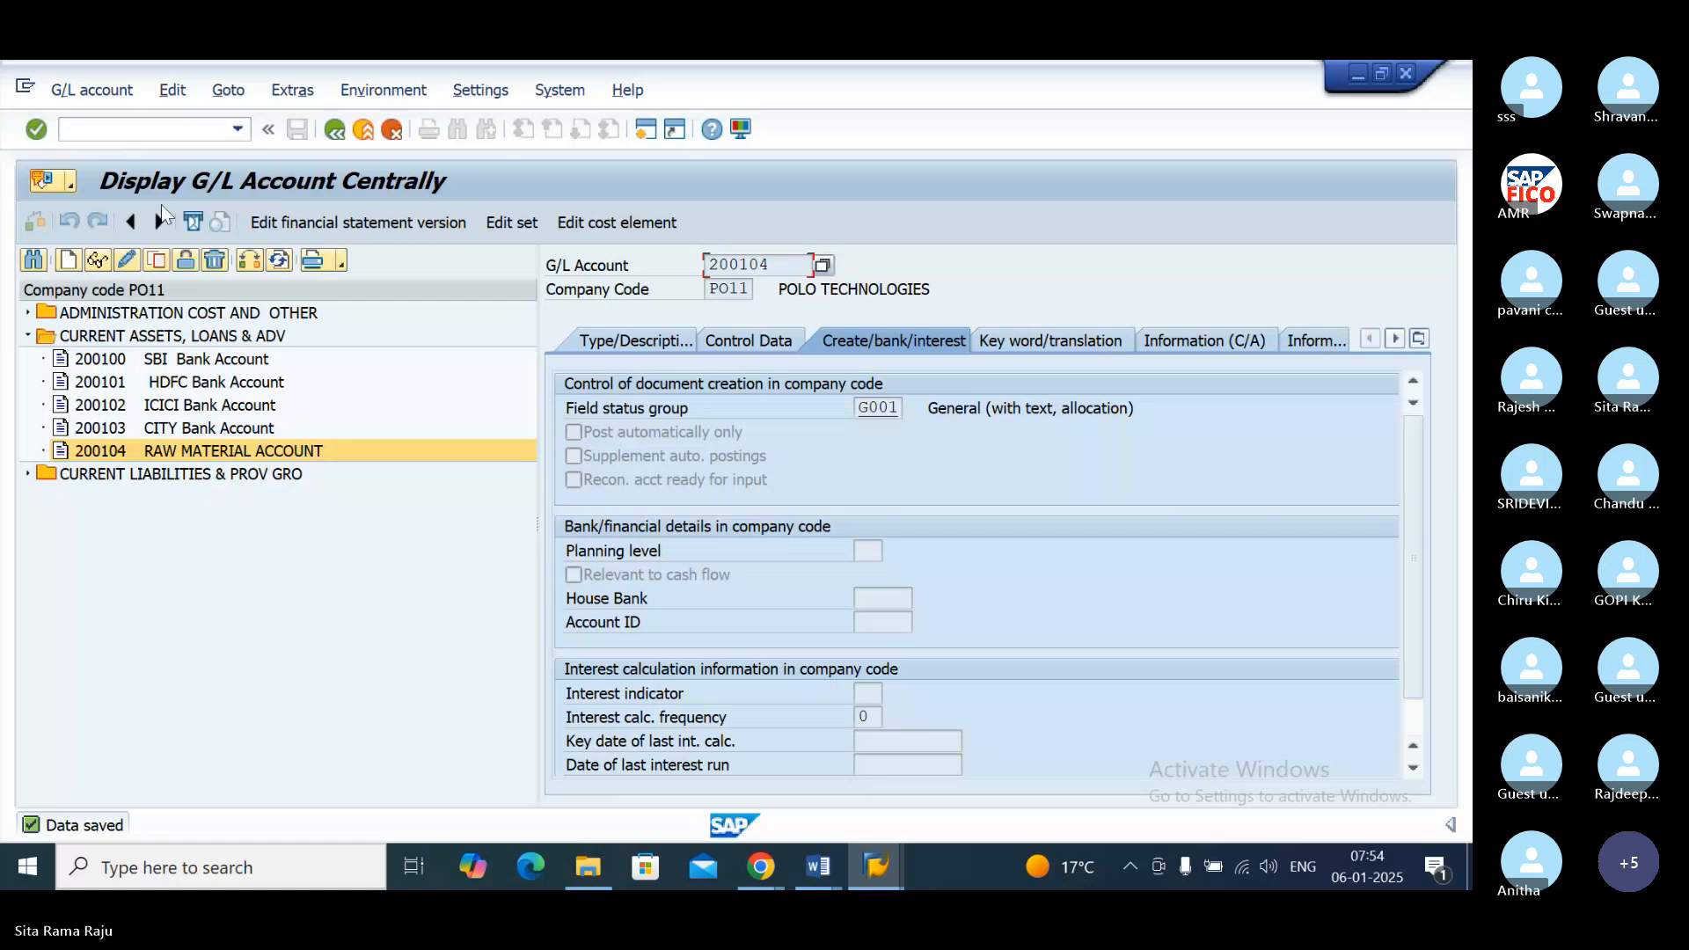
Step: Open vendor invoice entry with transaction FB60 and set company code PO11
left_click(125, 128)
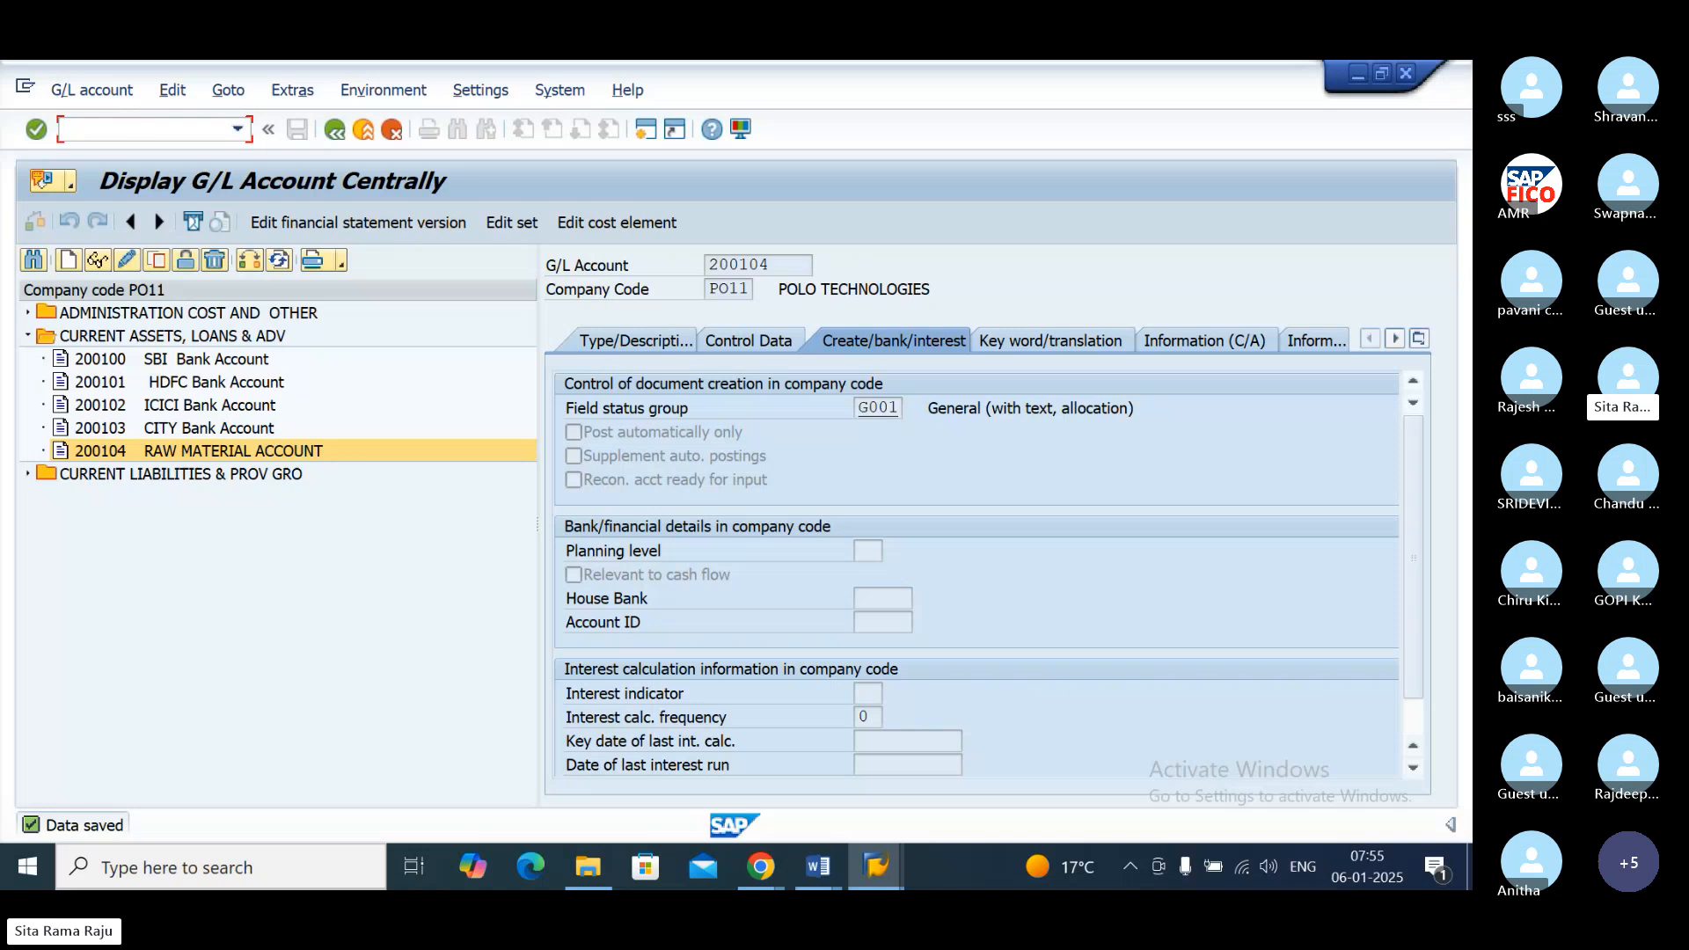
type("/NFB60")
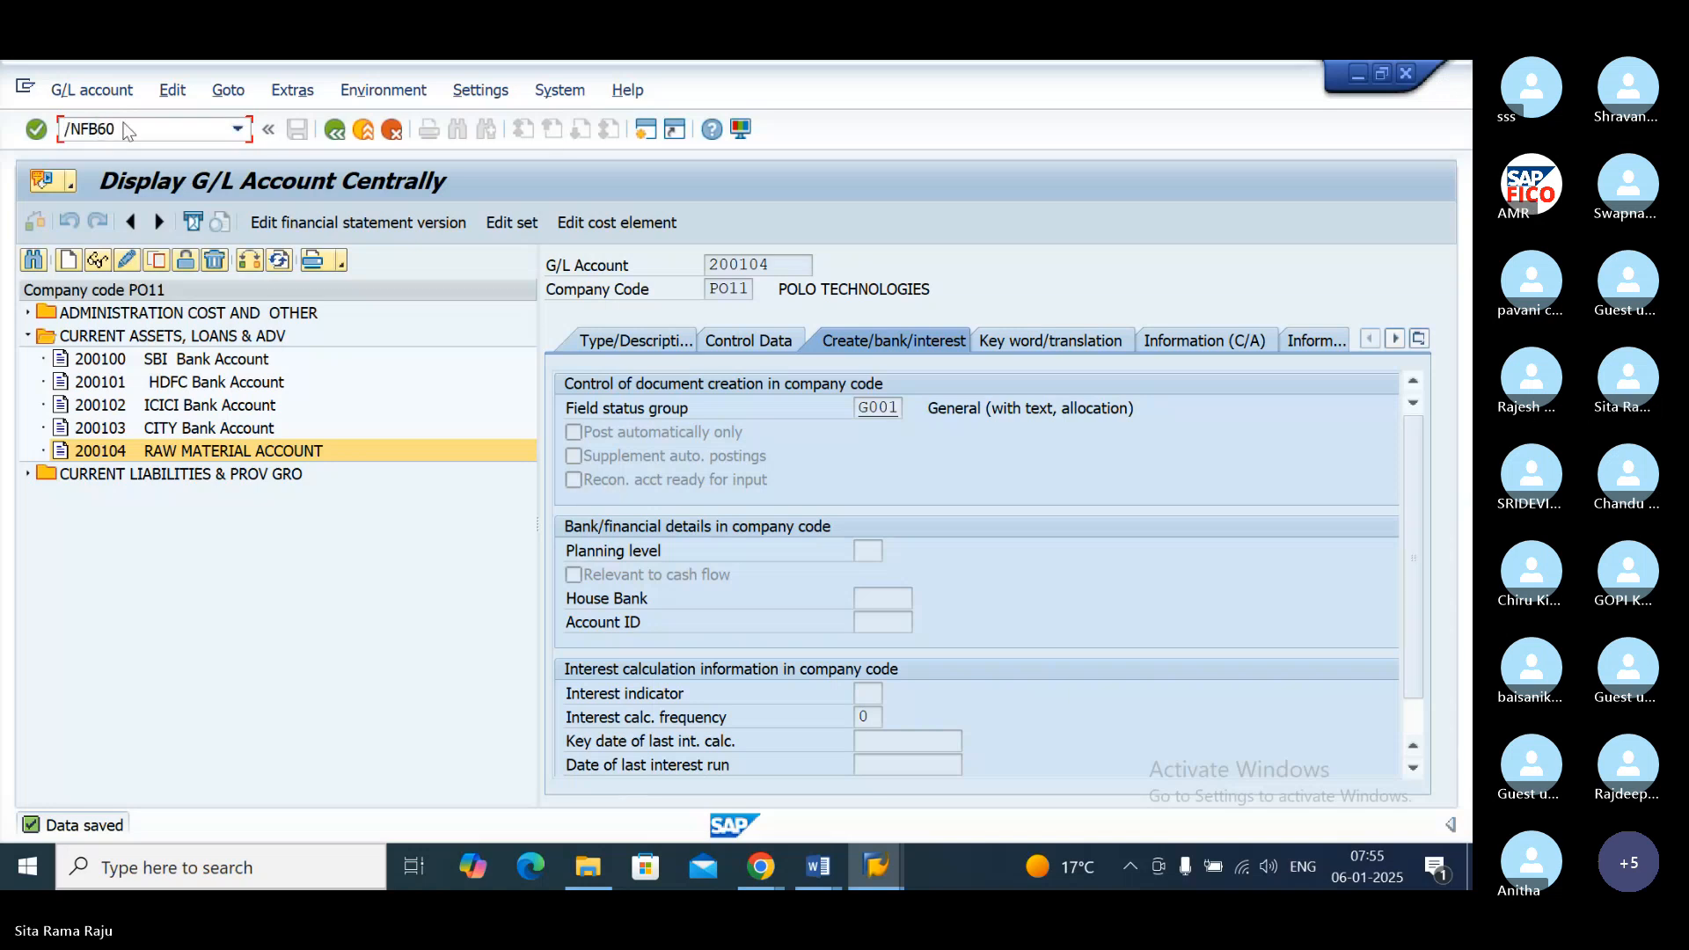
key("Return")
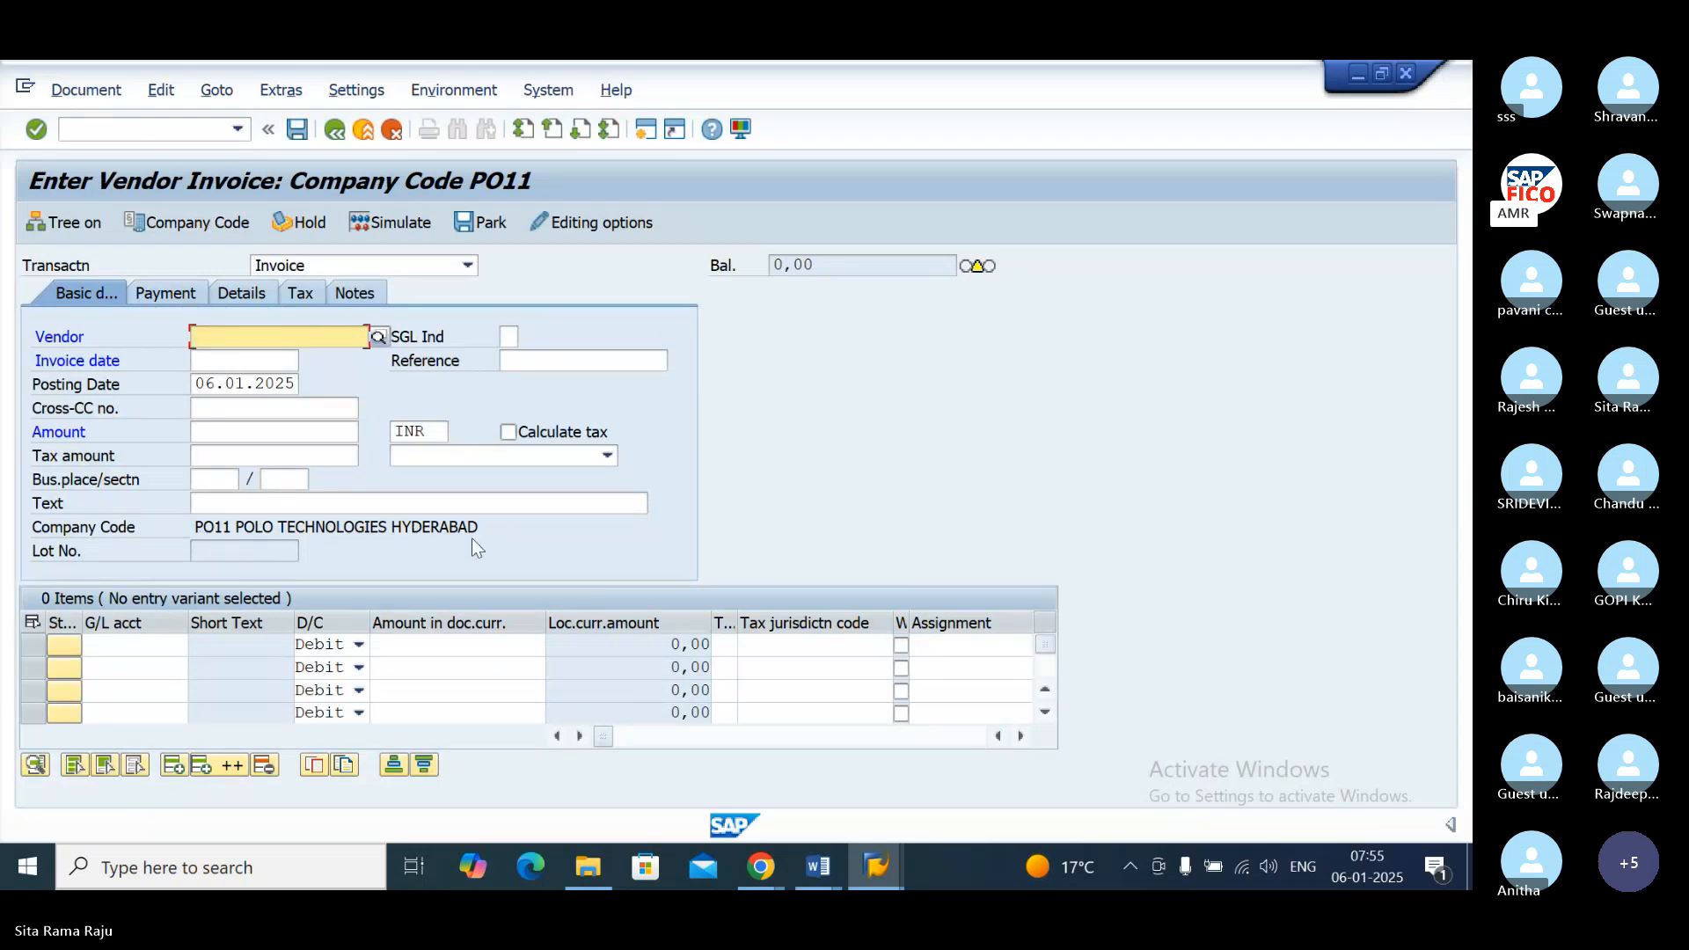
left_click(204, 225)
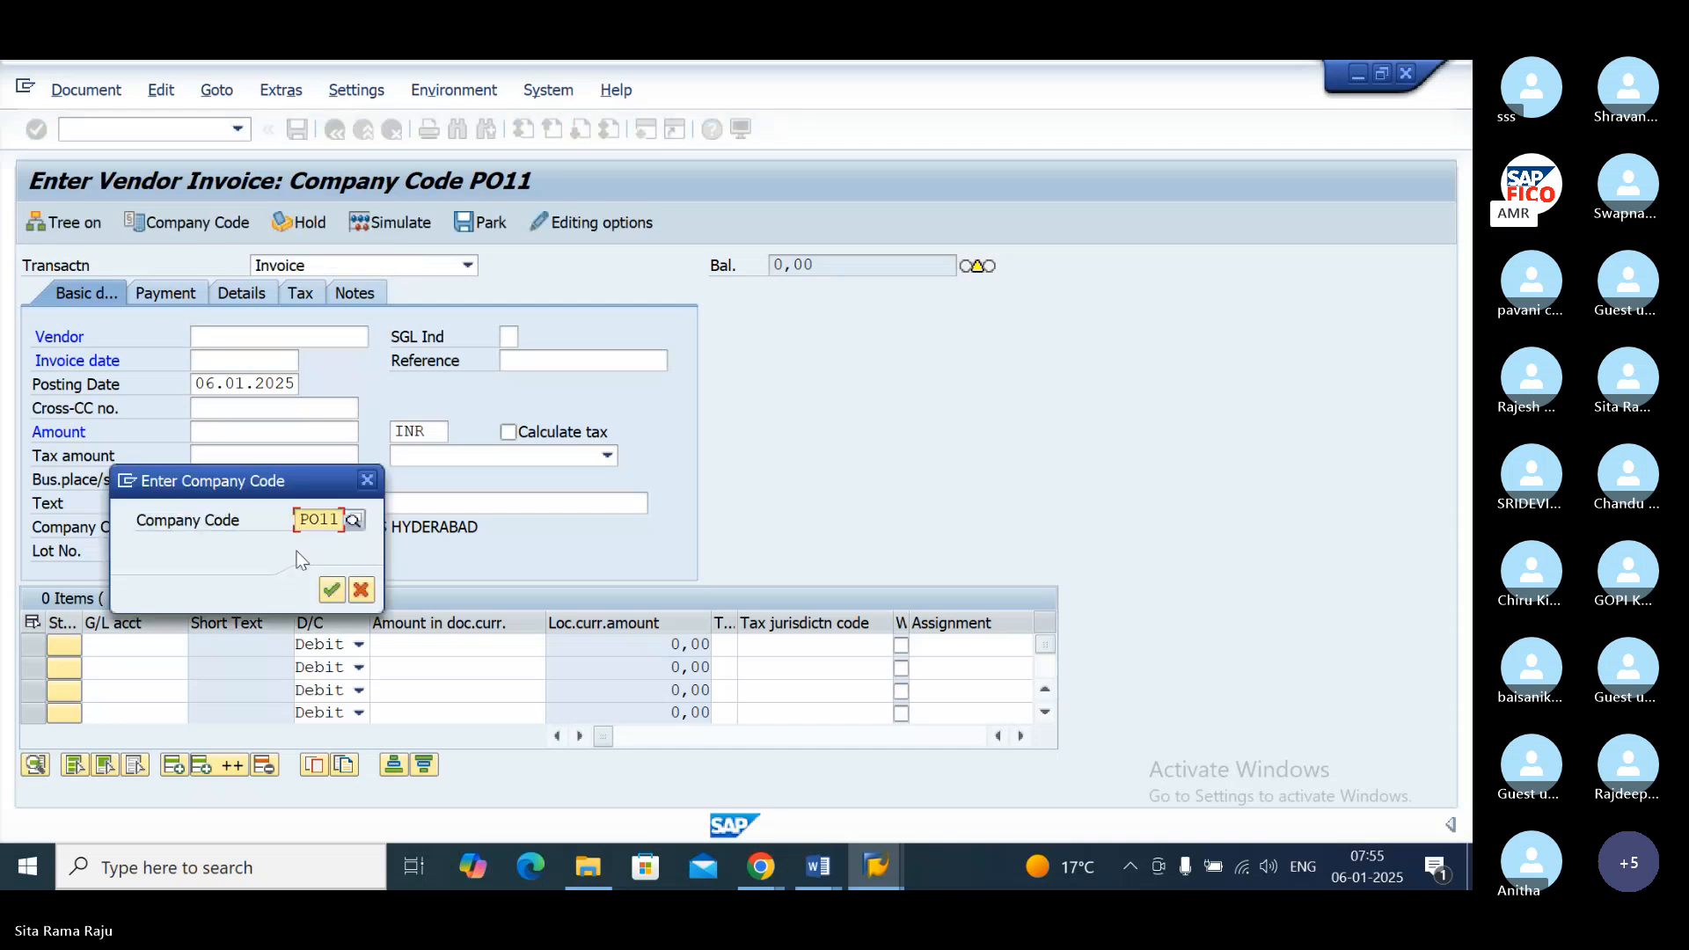
left_click(332, 591)
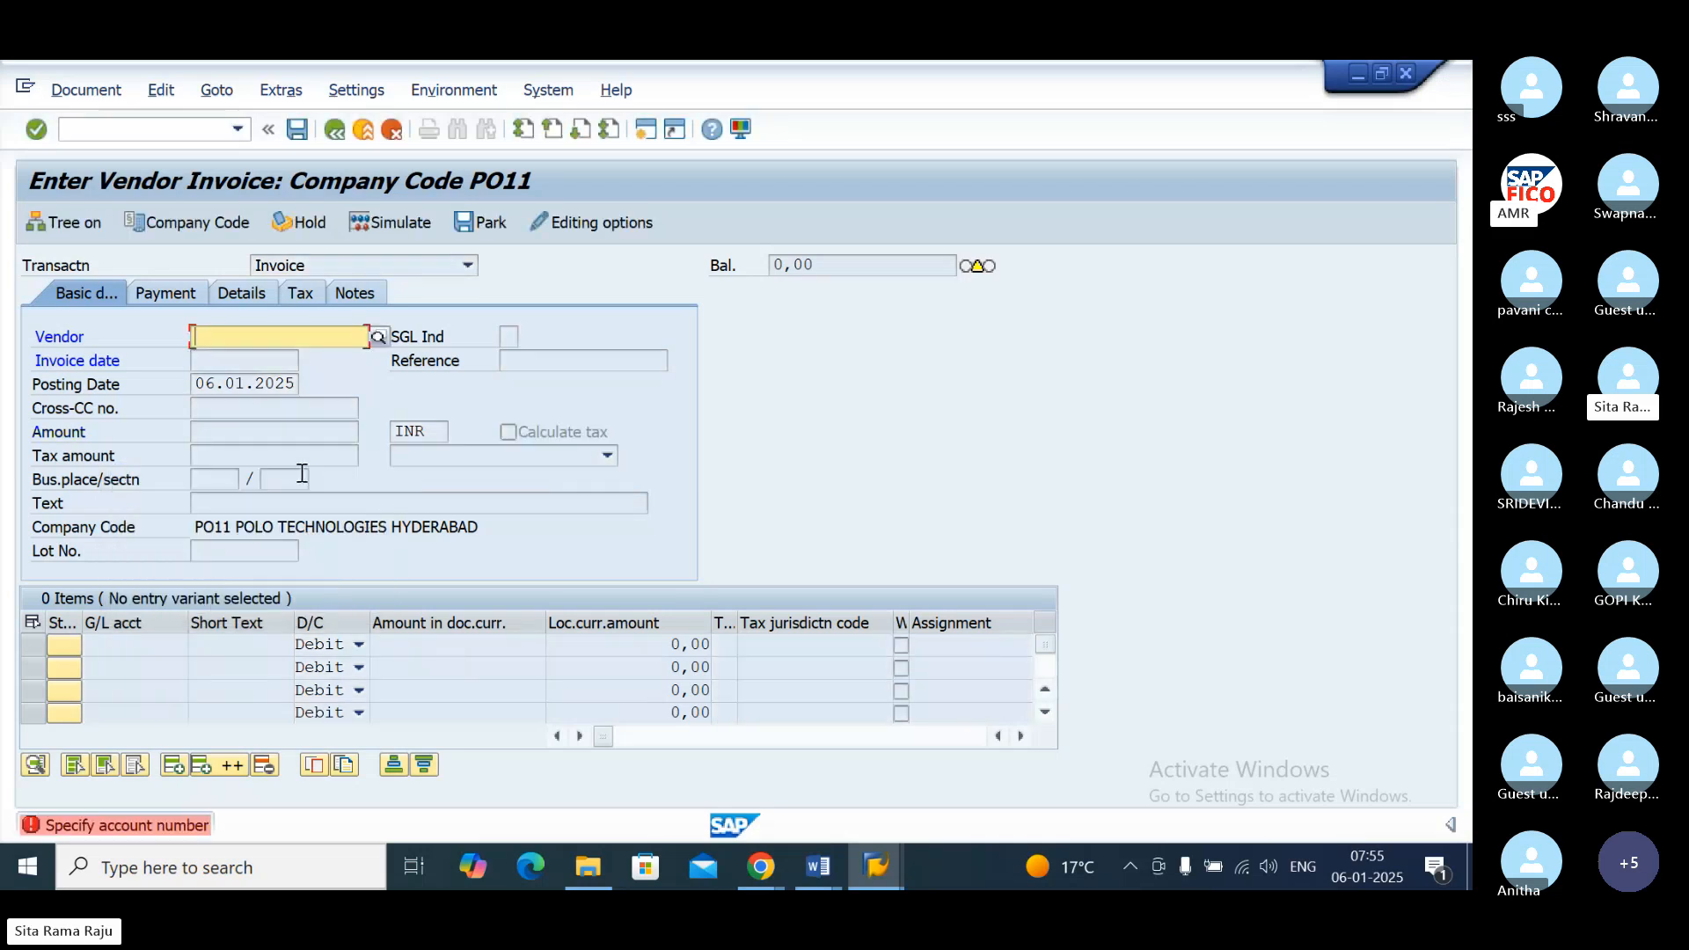
Step: Restart transaction FB60 to get a fresh vendor invoice form with editable header fields
left_click(266, 356)
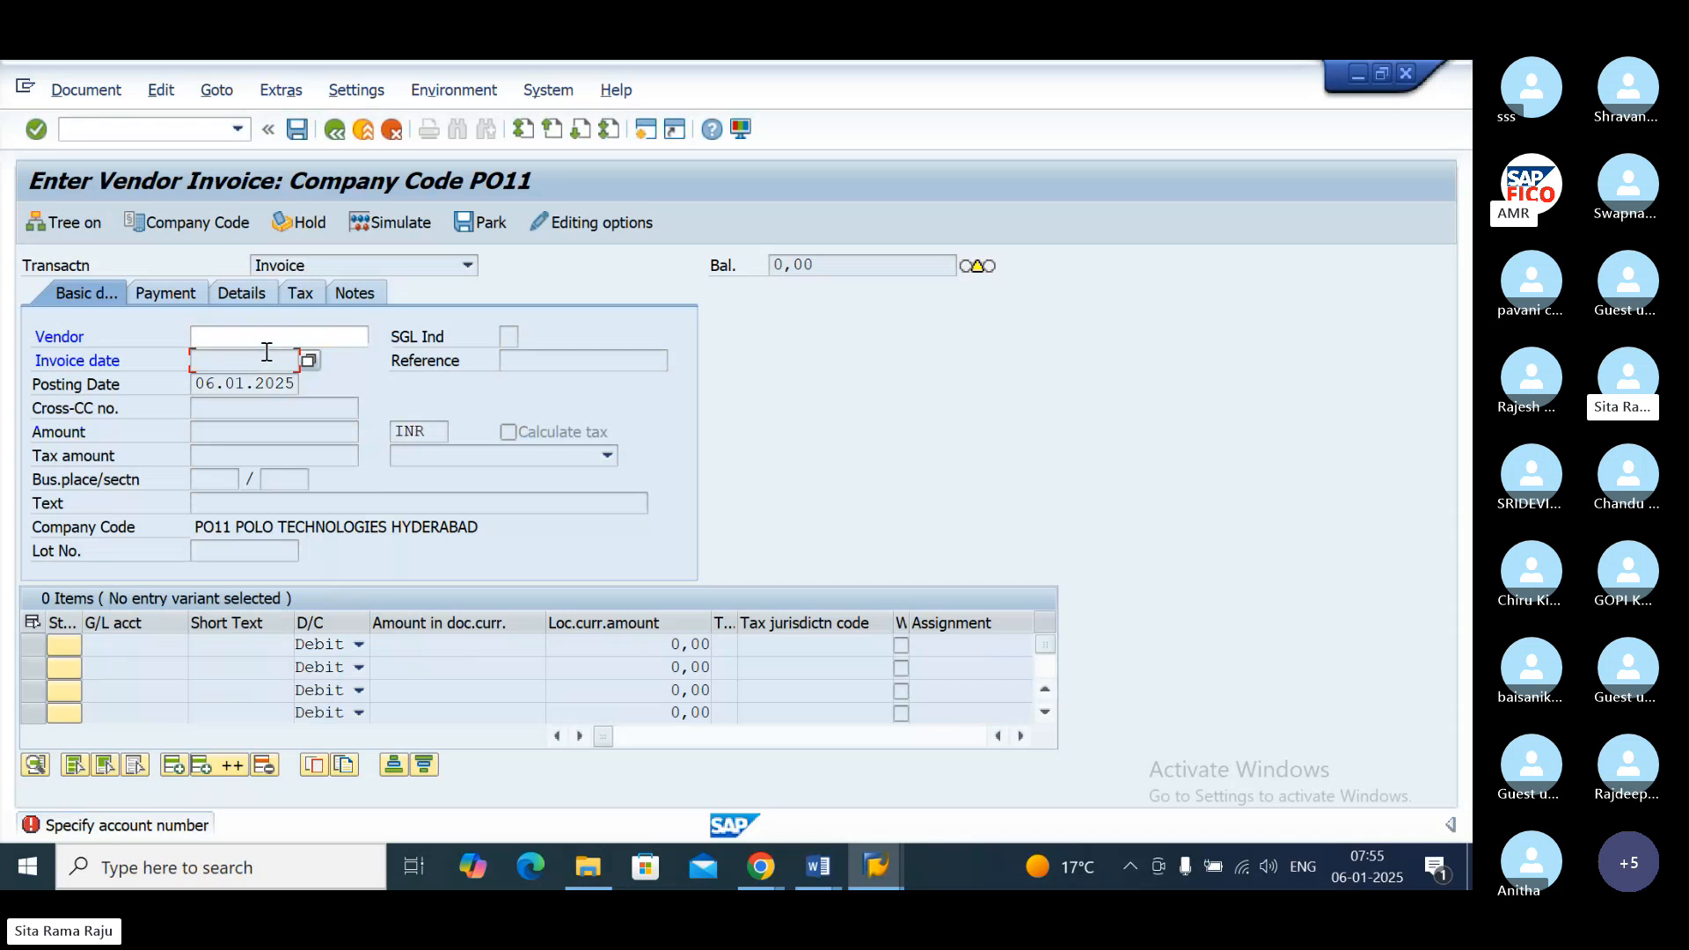
left_click(153, 129)
type("/NFB60")
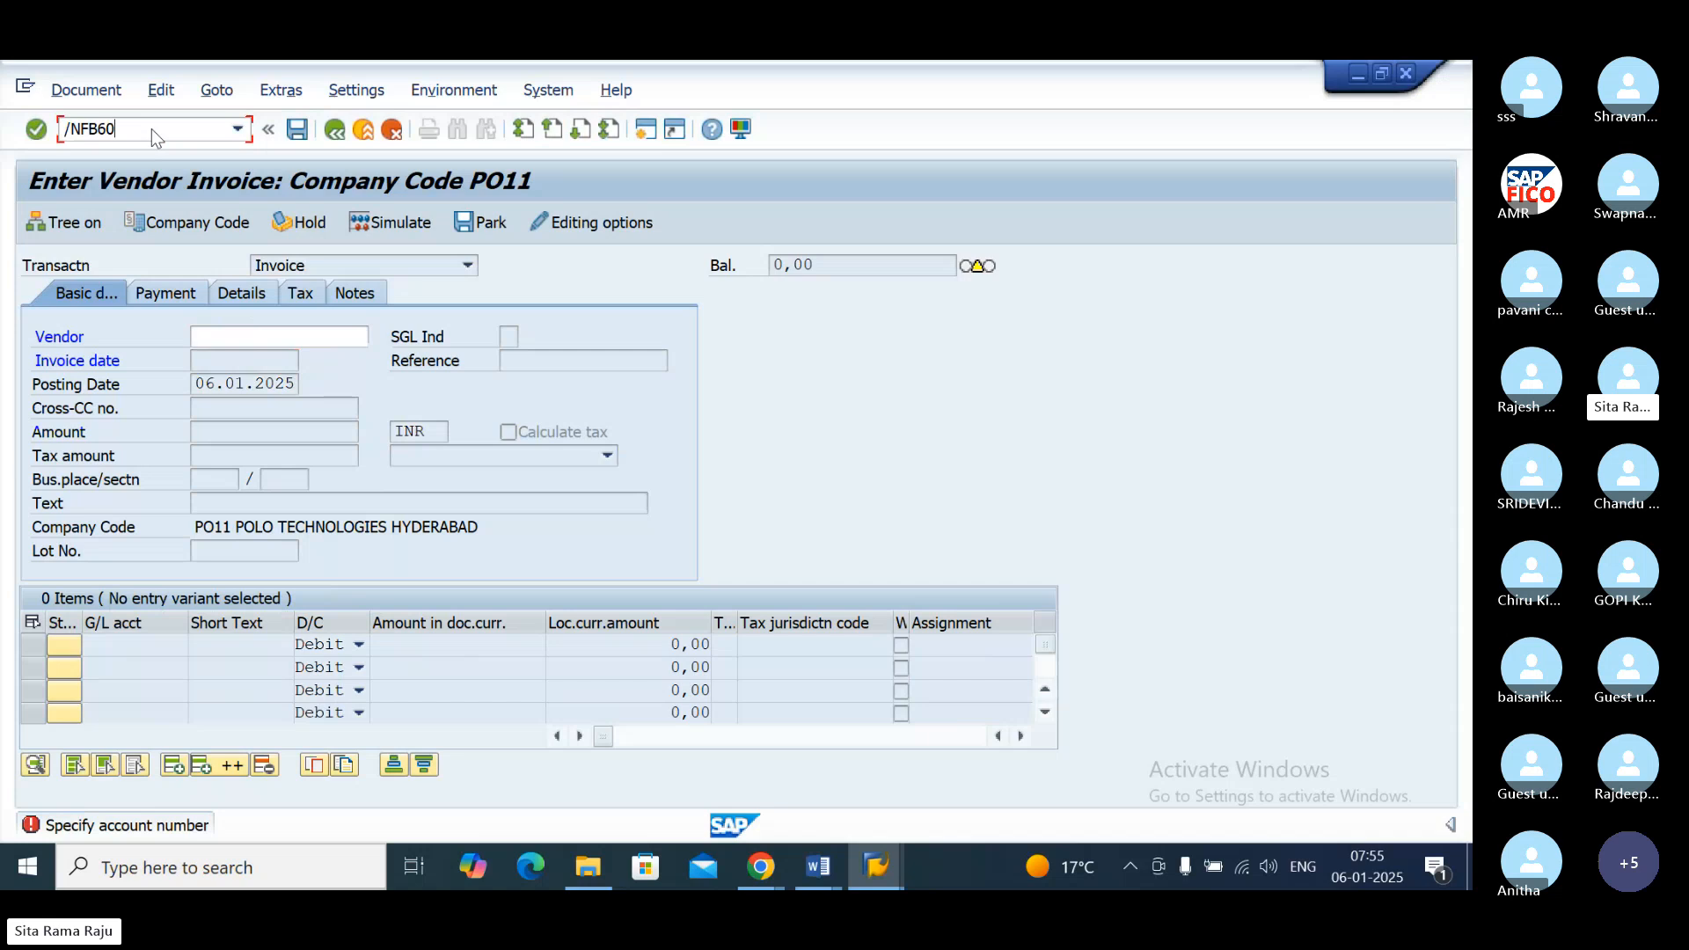
key("Return")
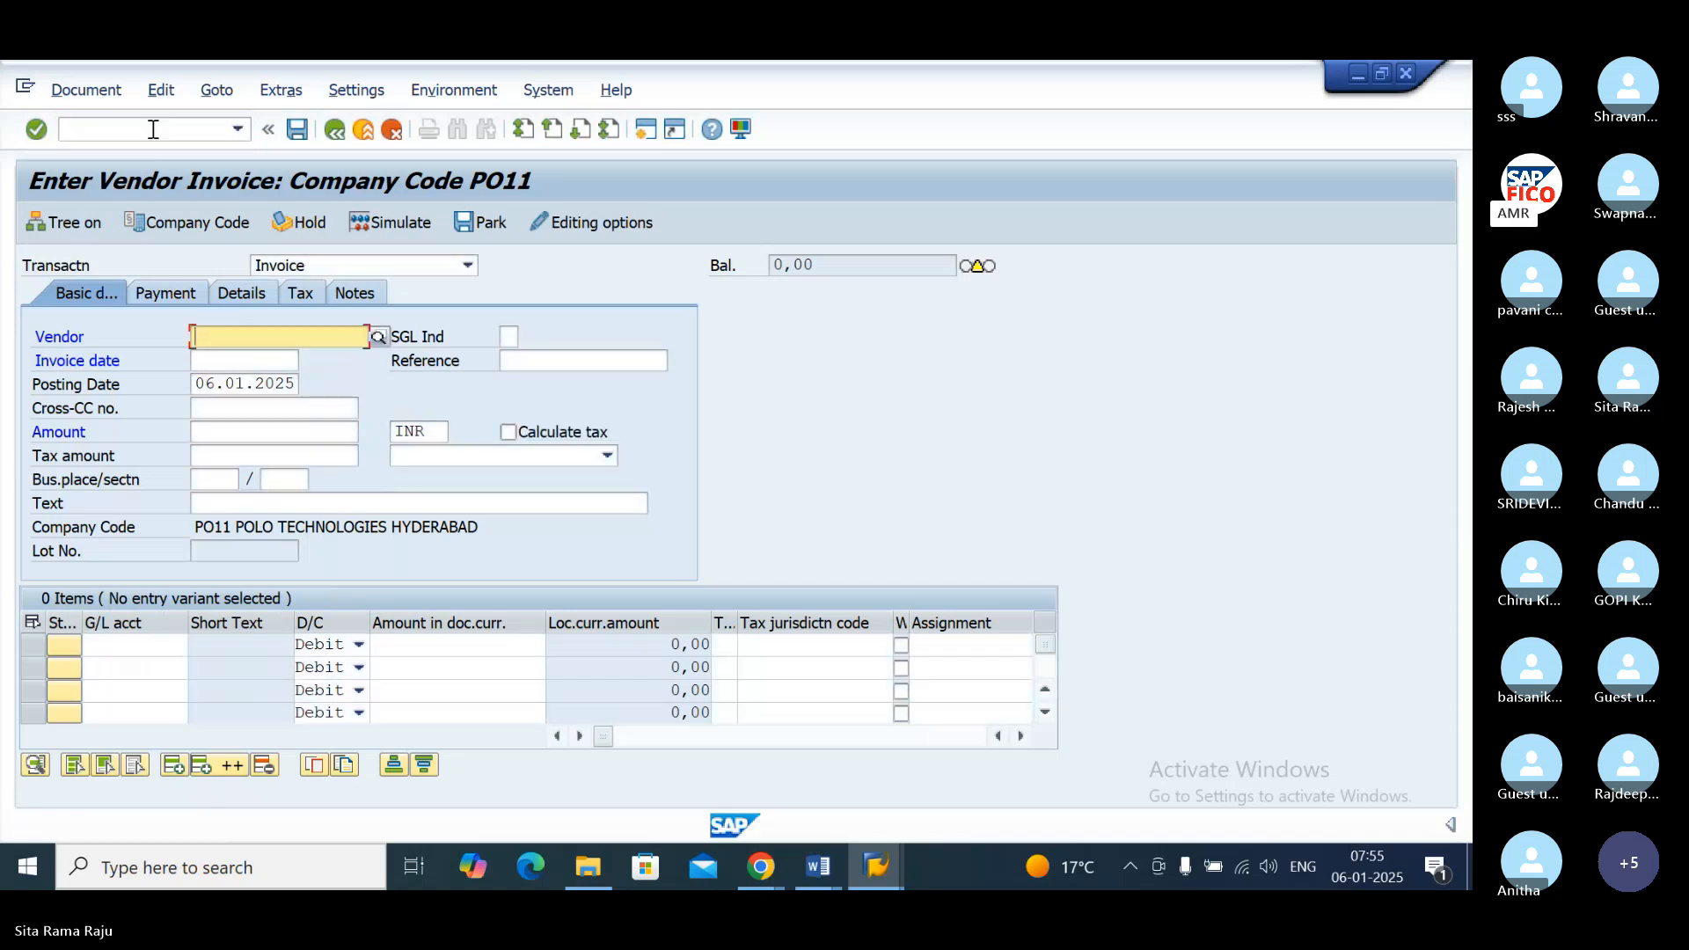
left_click(378, 339)
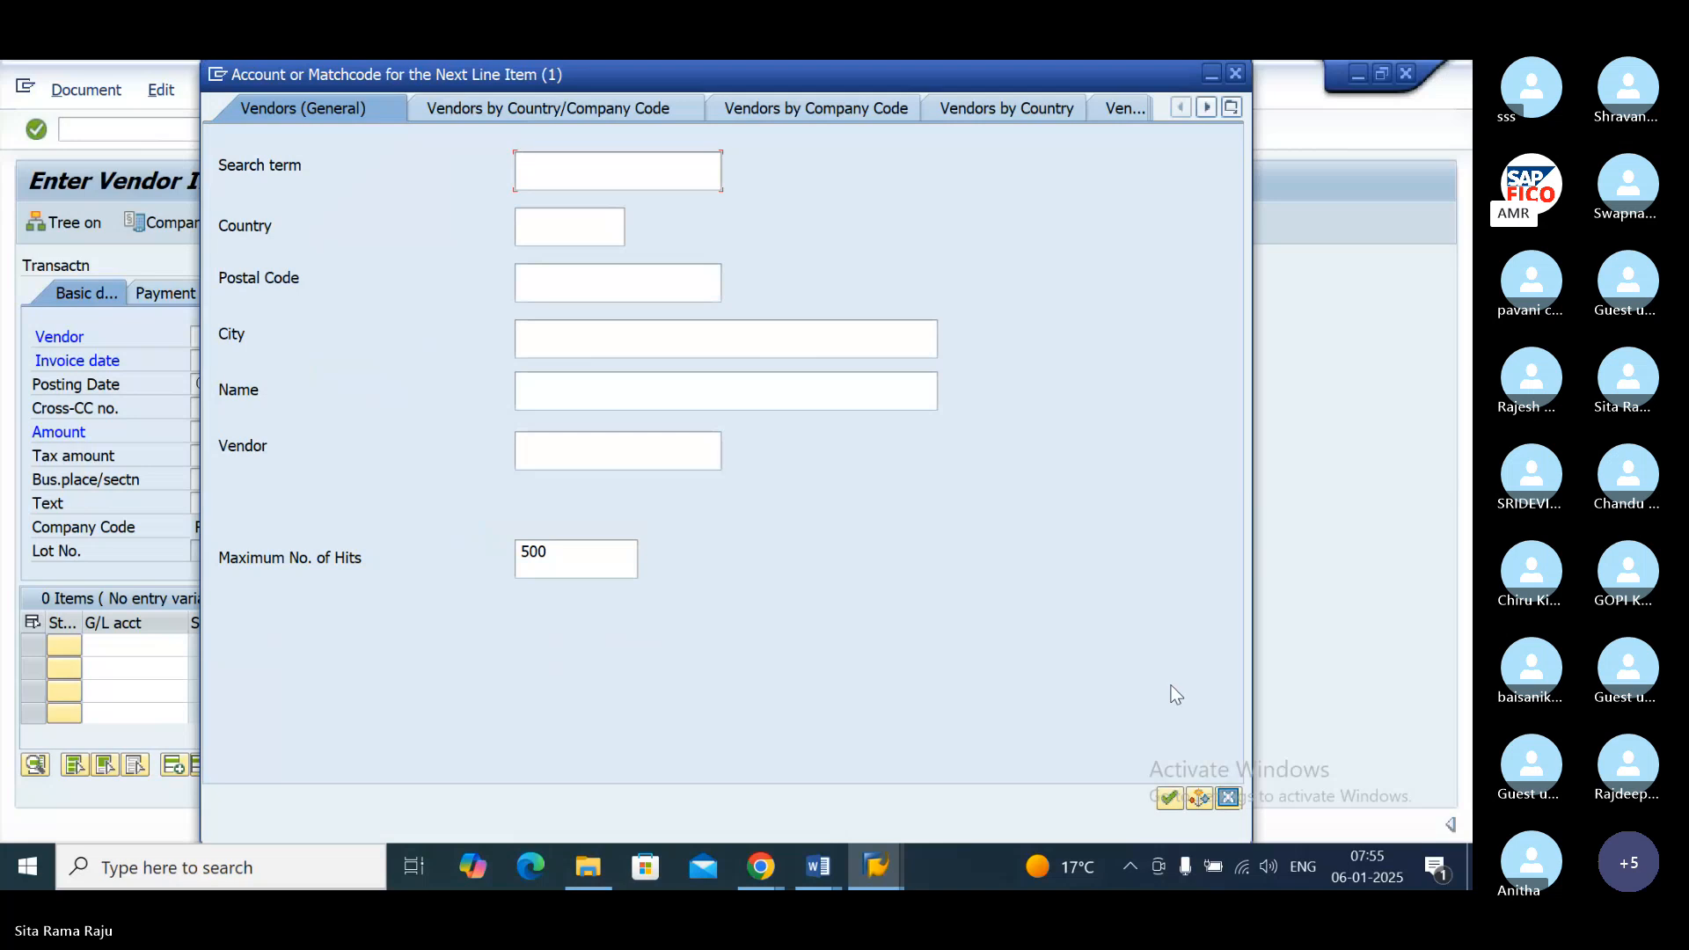
left_click(1164, 804)
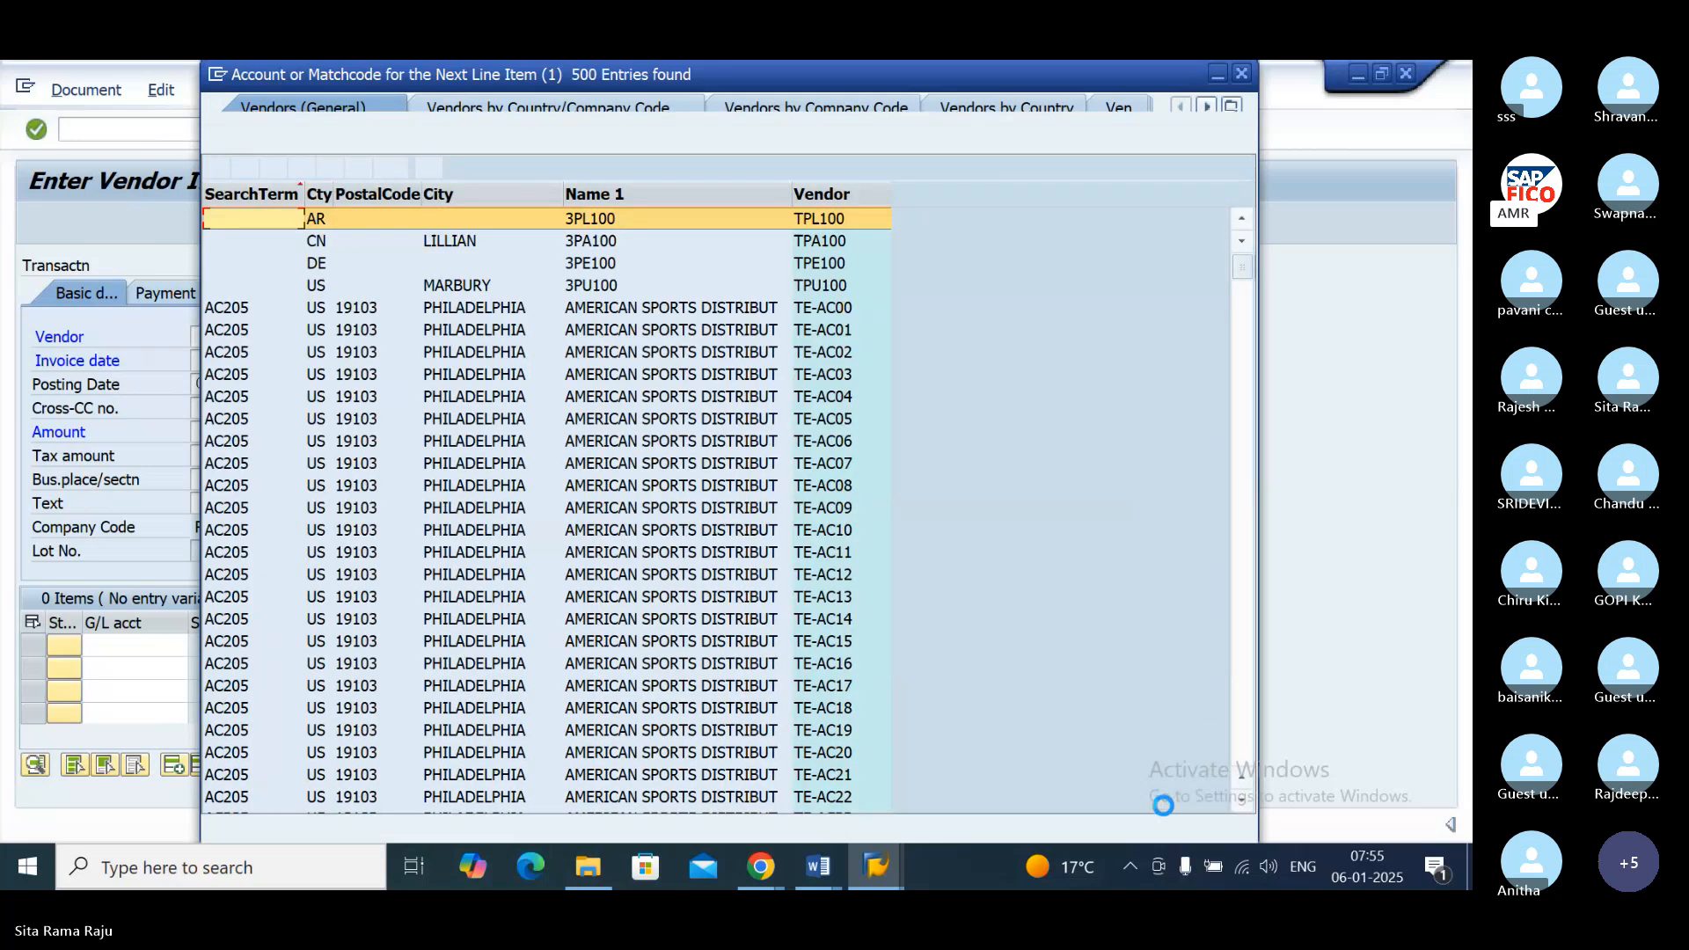
left_click(1241, 74)
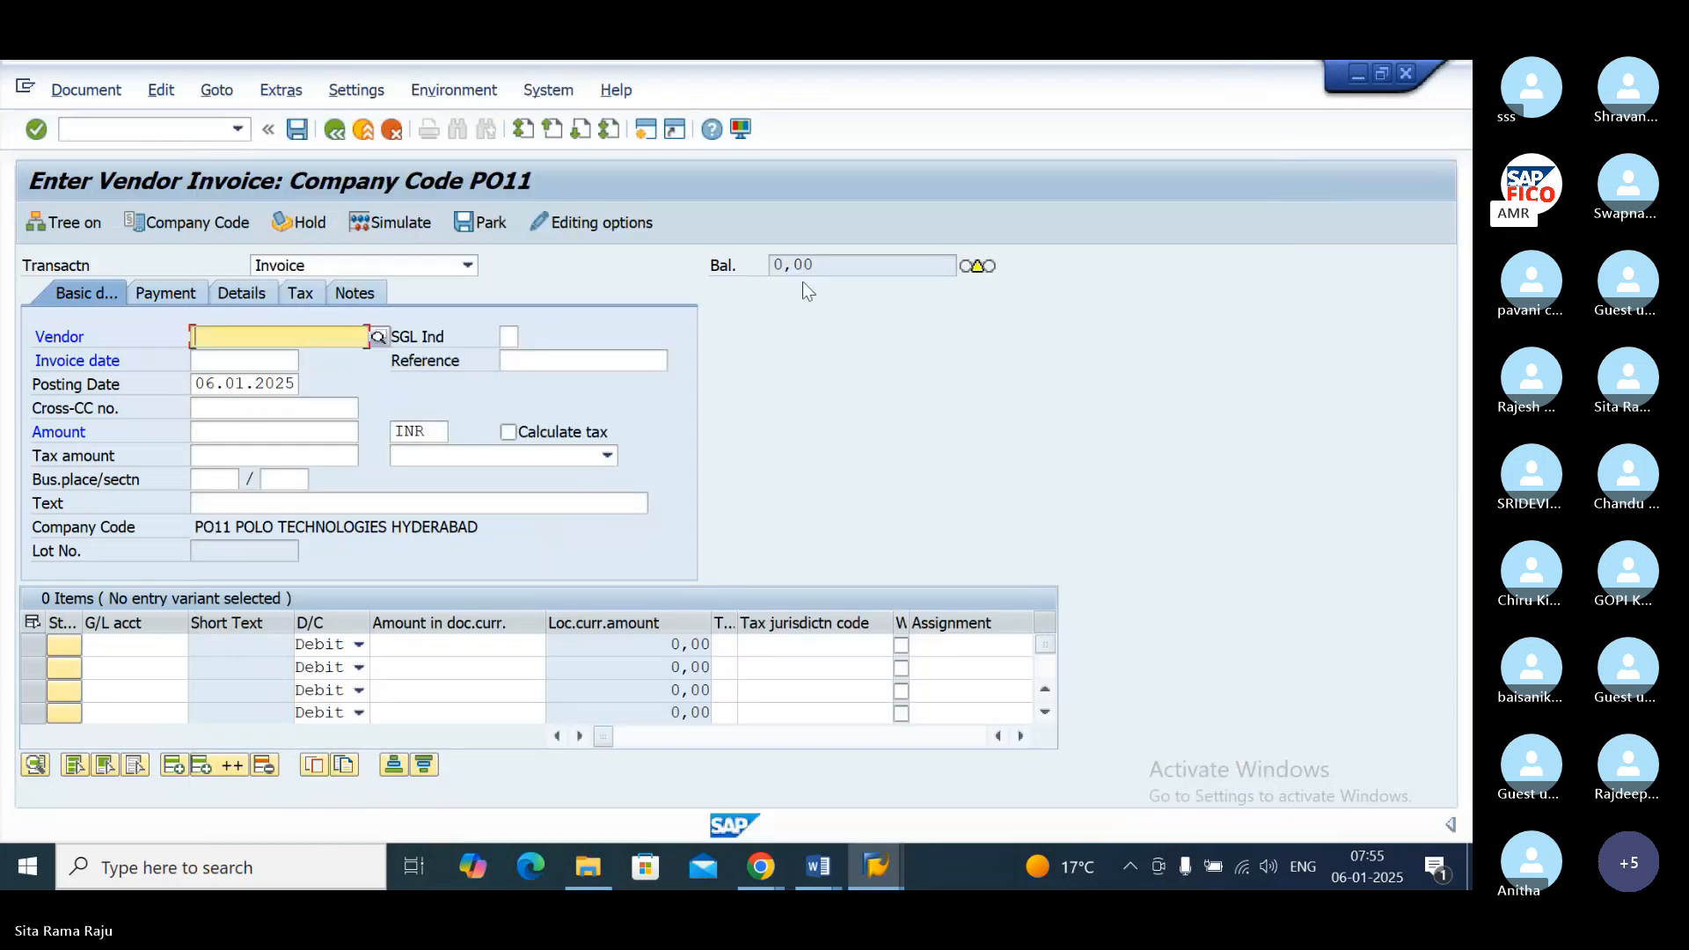
Step: Search vendors by country and company code PO11, and choose AMR TECHNOLOGIES as the invoice vendor
left_click(379, 339)
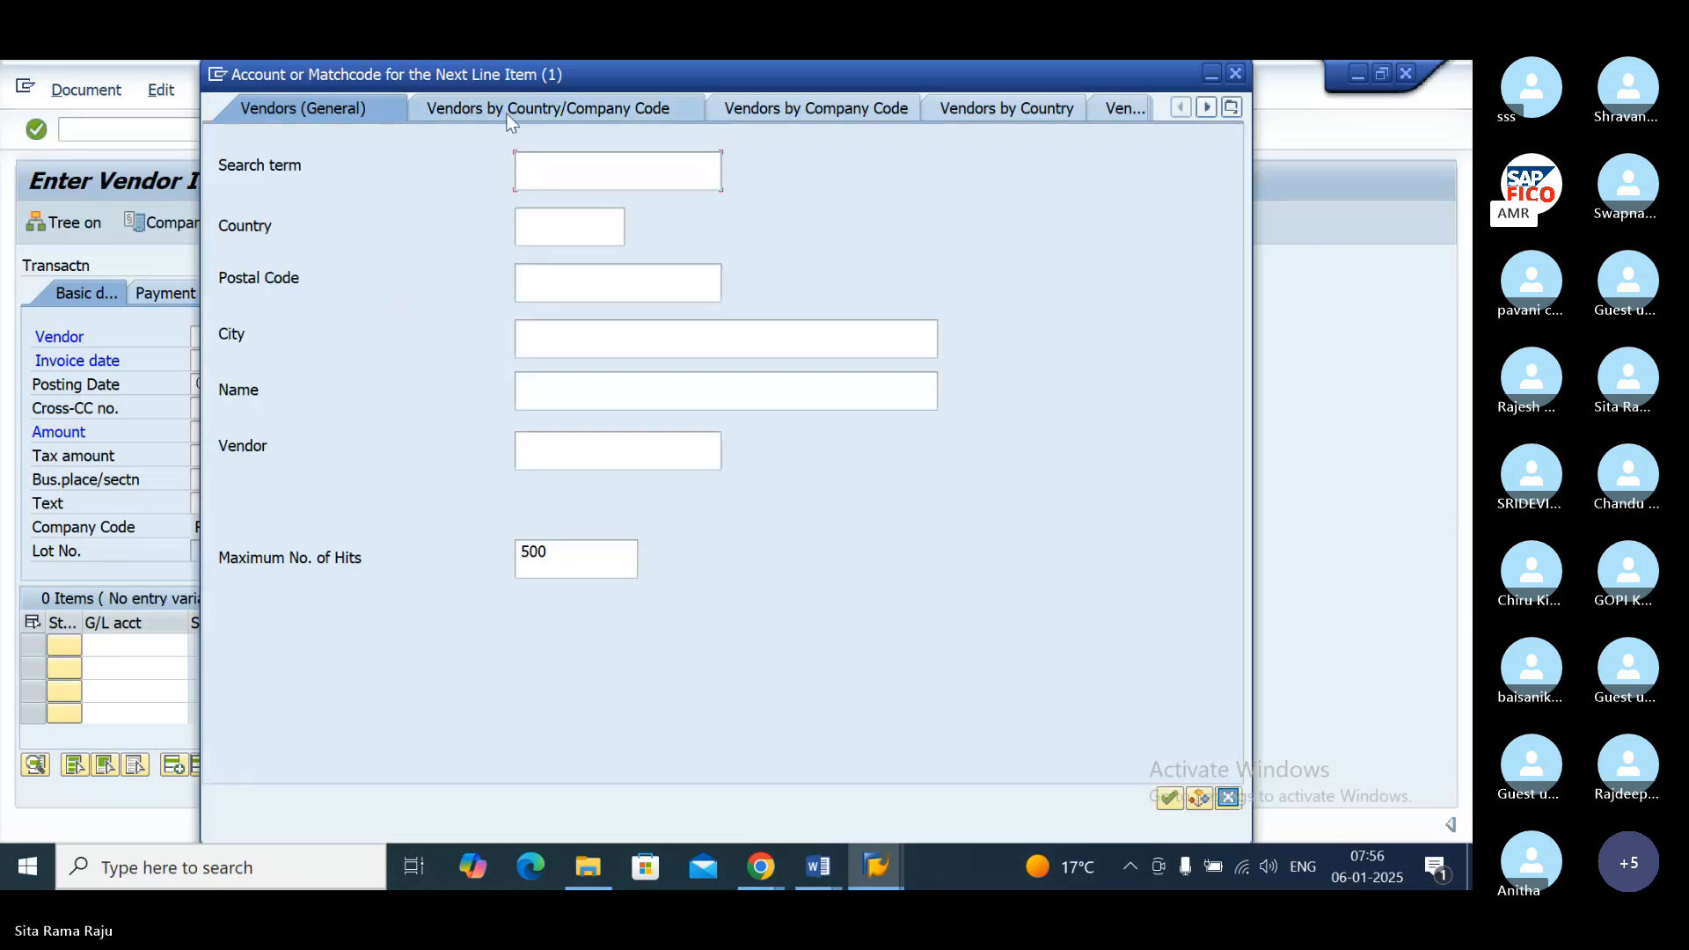
left_click(531, 113)
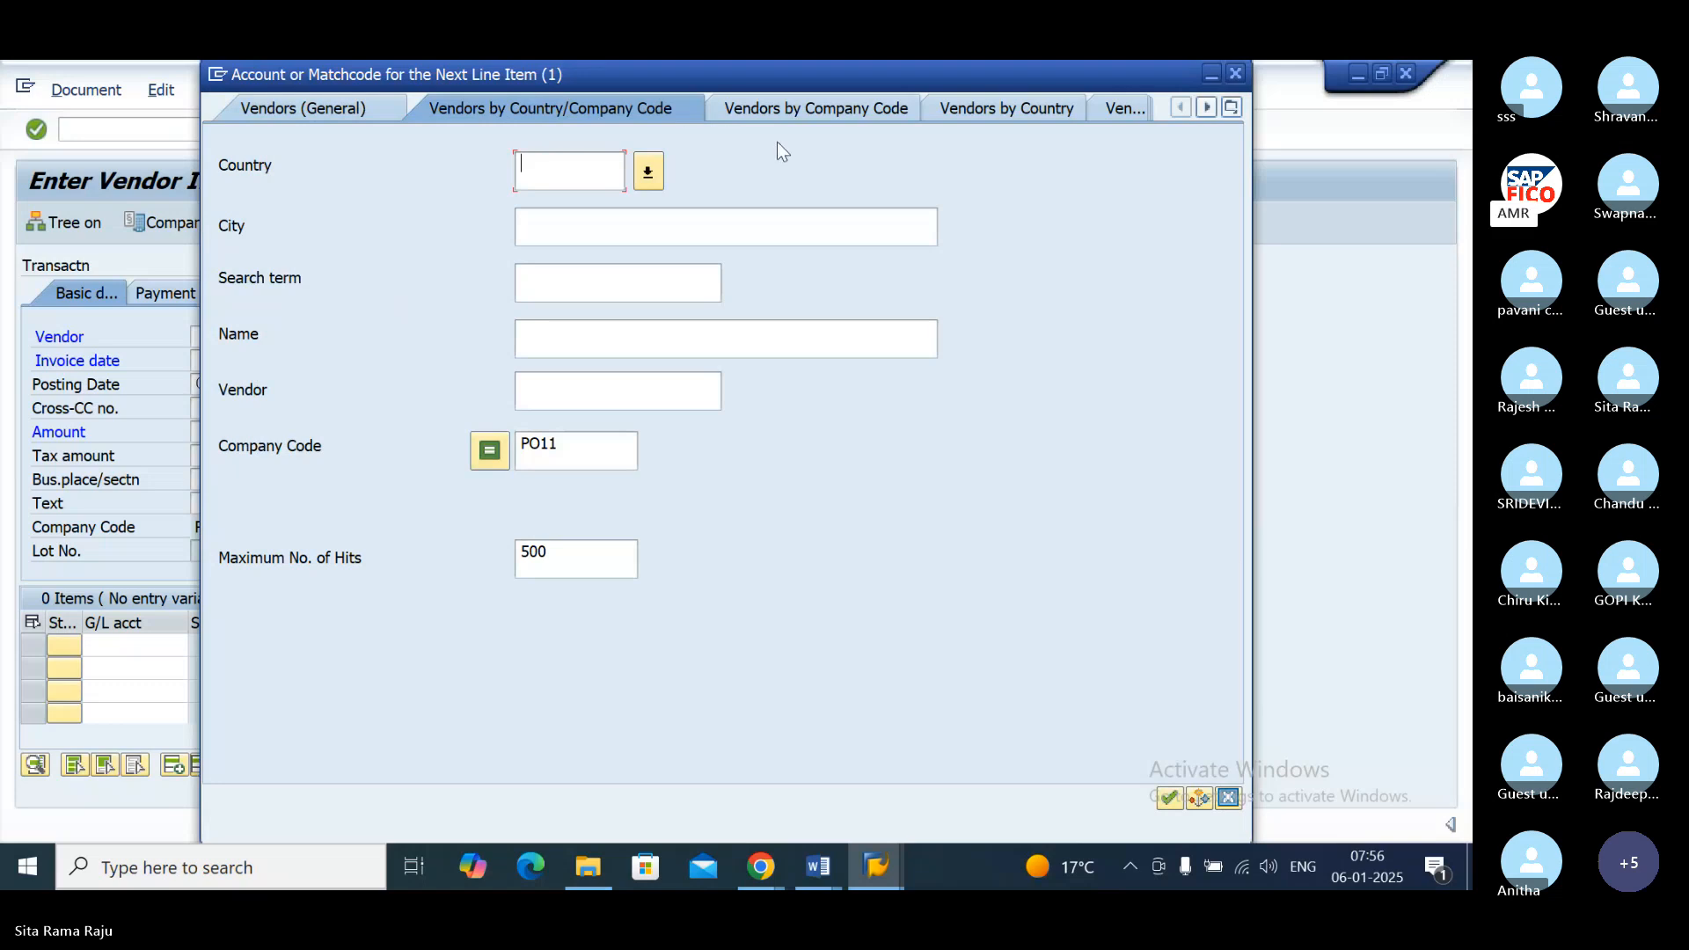
left_click(1168, 798)
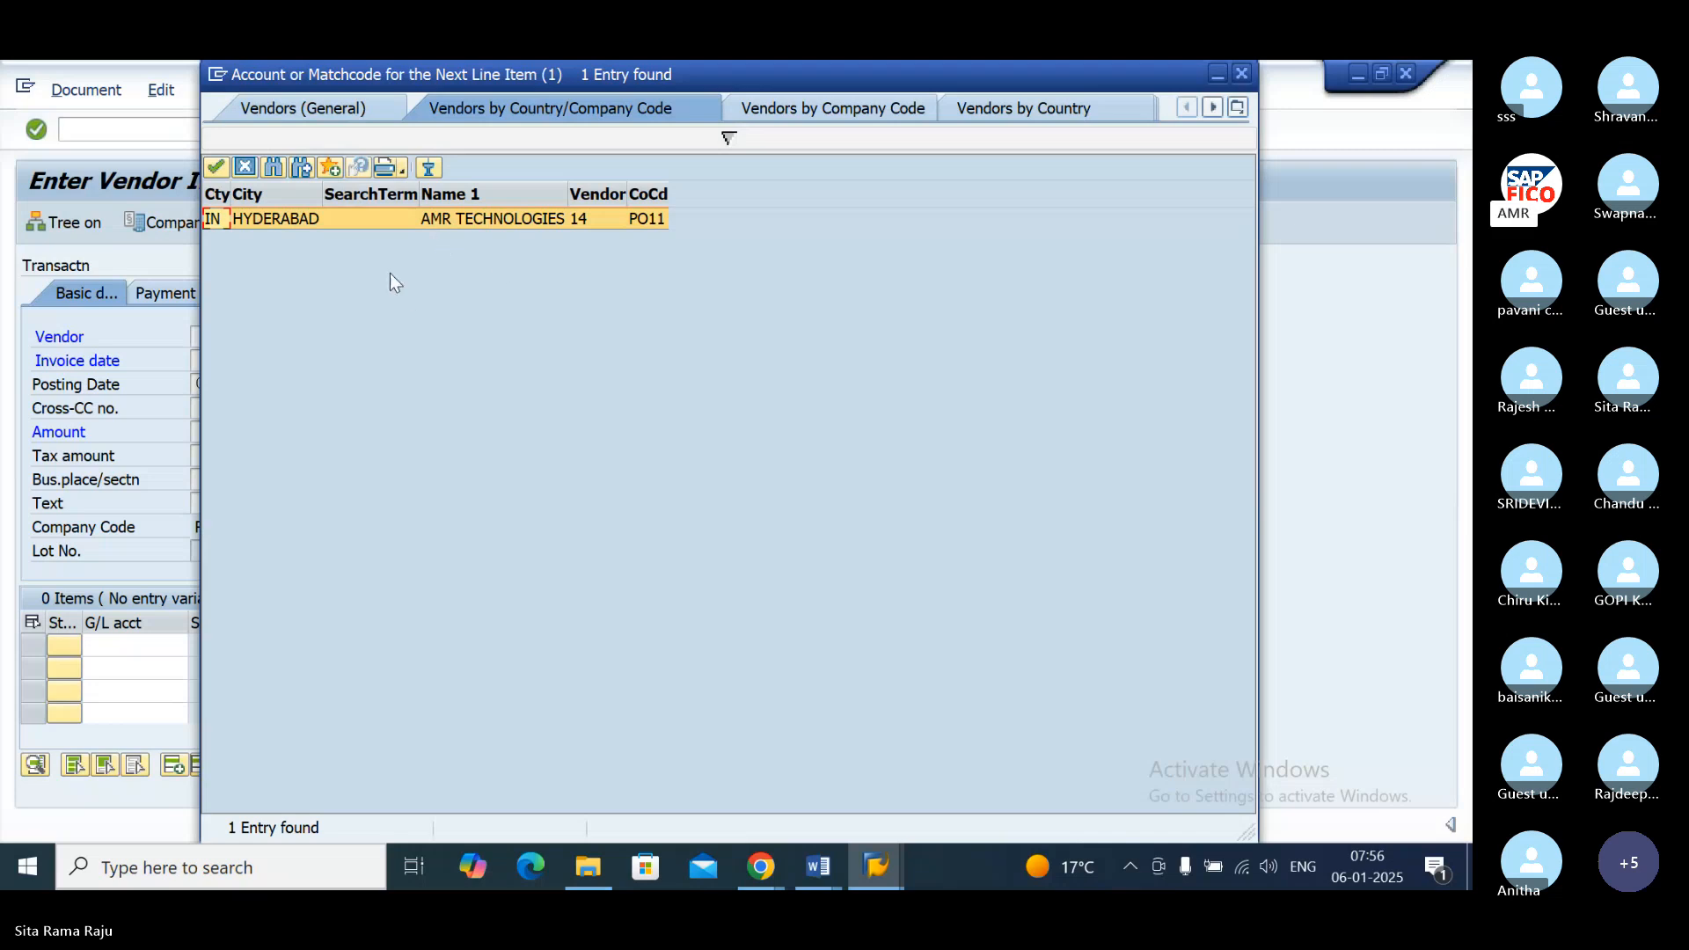
double_click(395, 216)
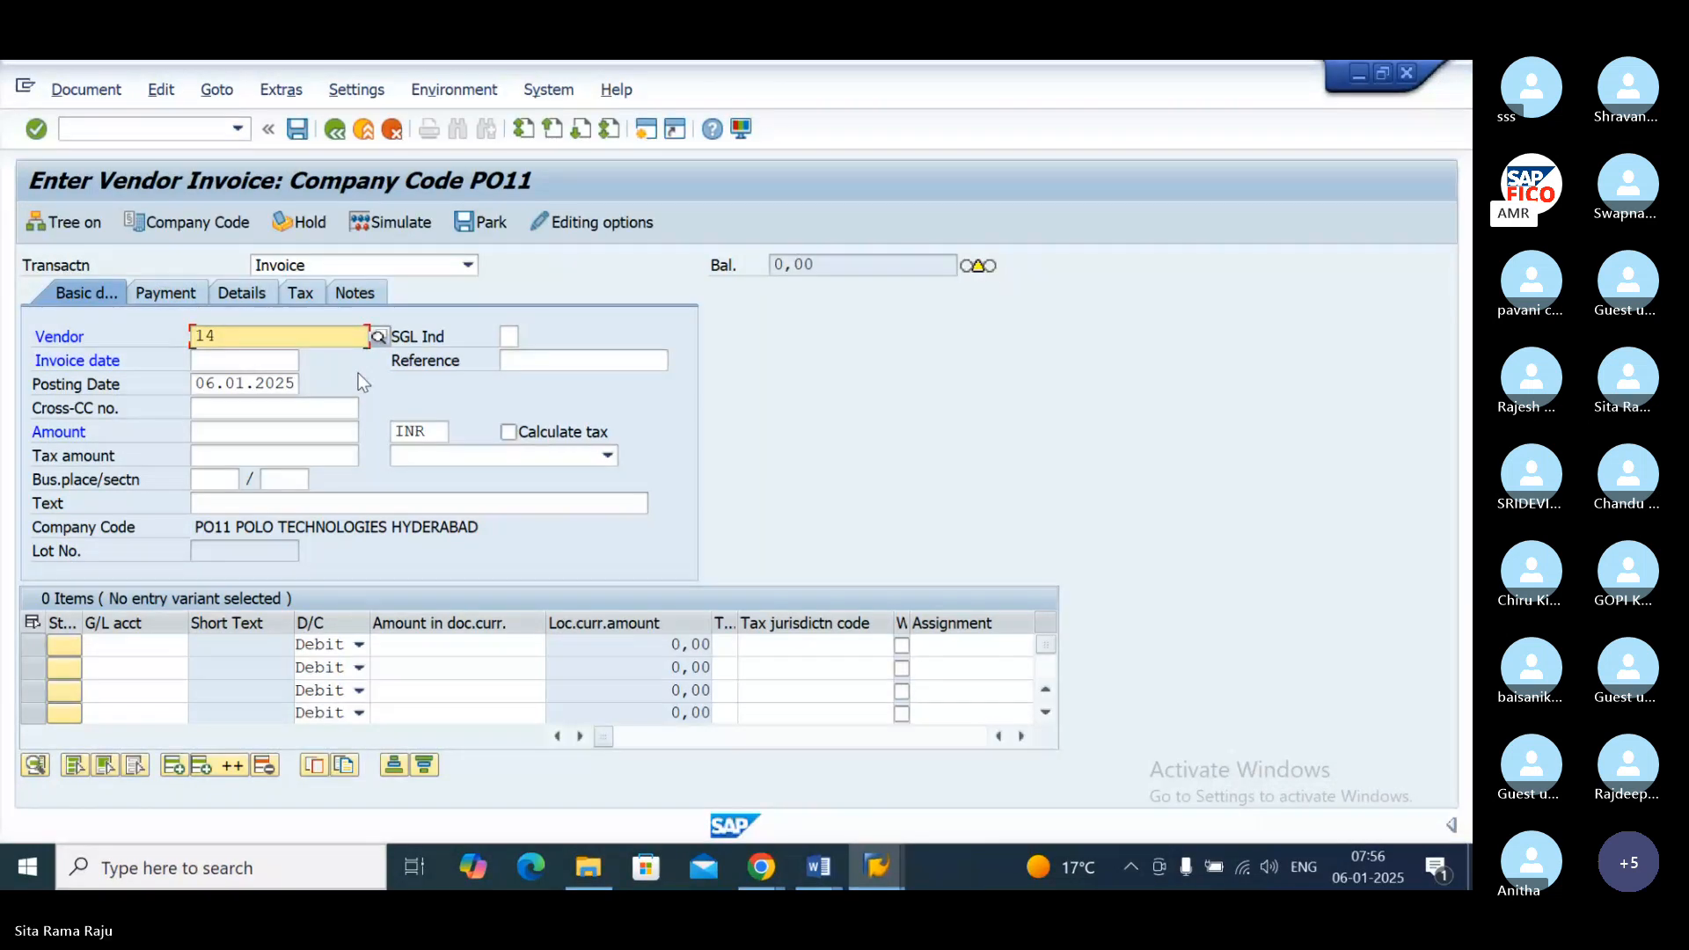
Step: Set the invoice date to 06.01.2025 and the invoice amount to 10000 in the basic data
left_click(252, 362)
type("0")
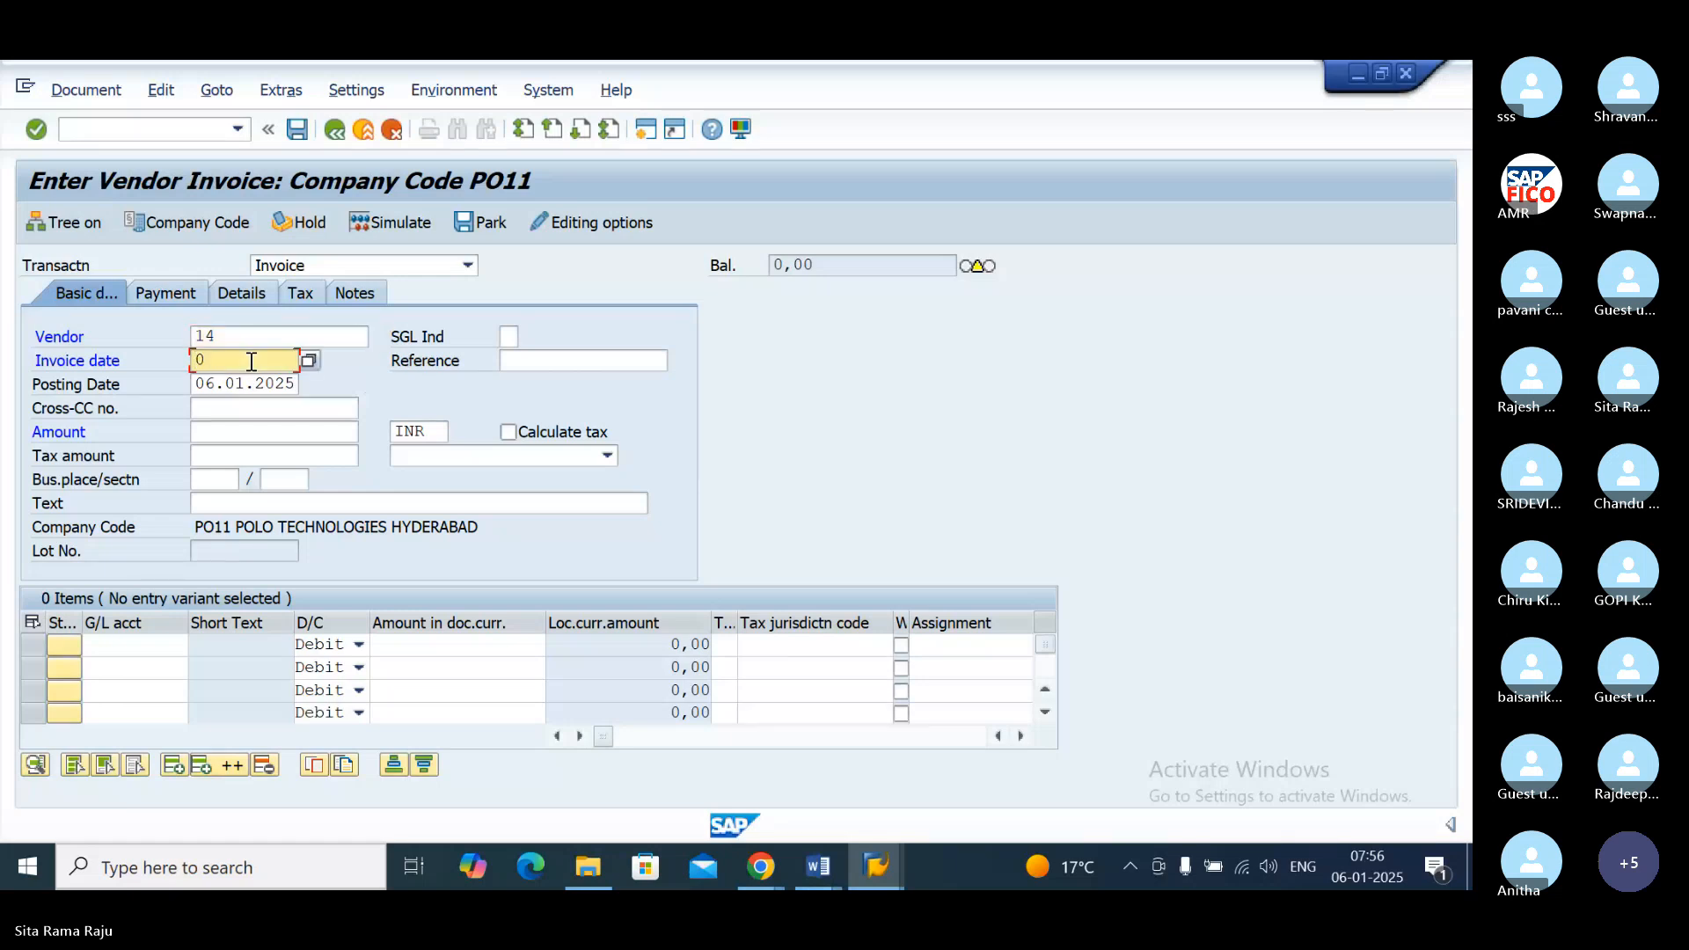
type("6.01.2025")
key("Tab")
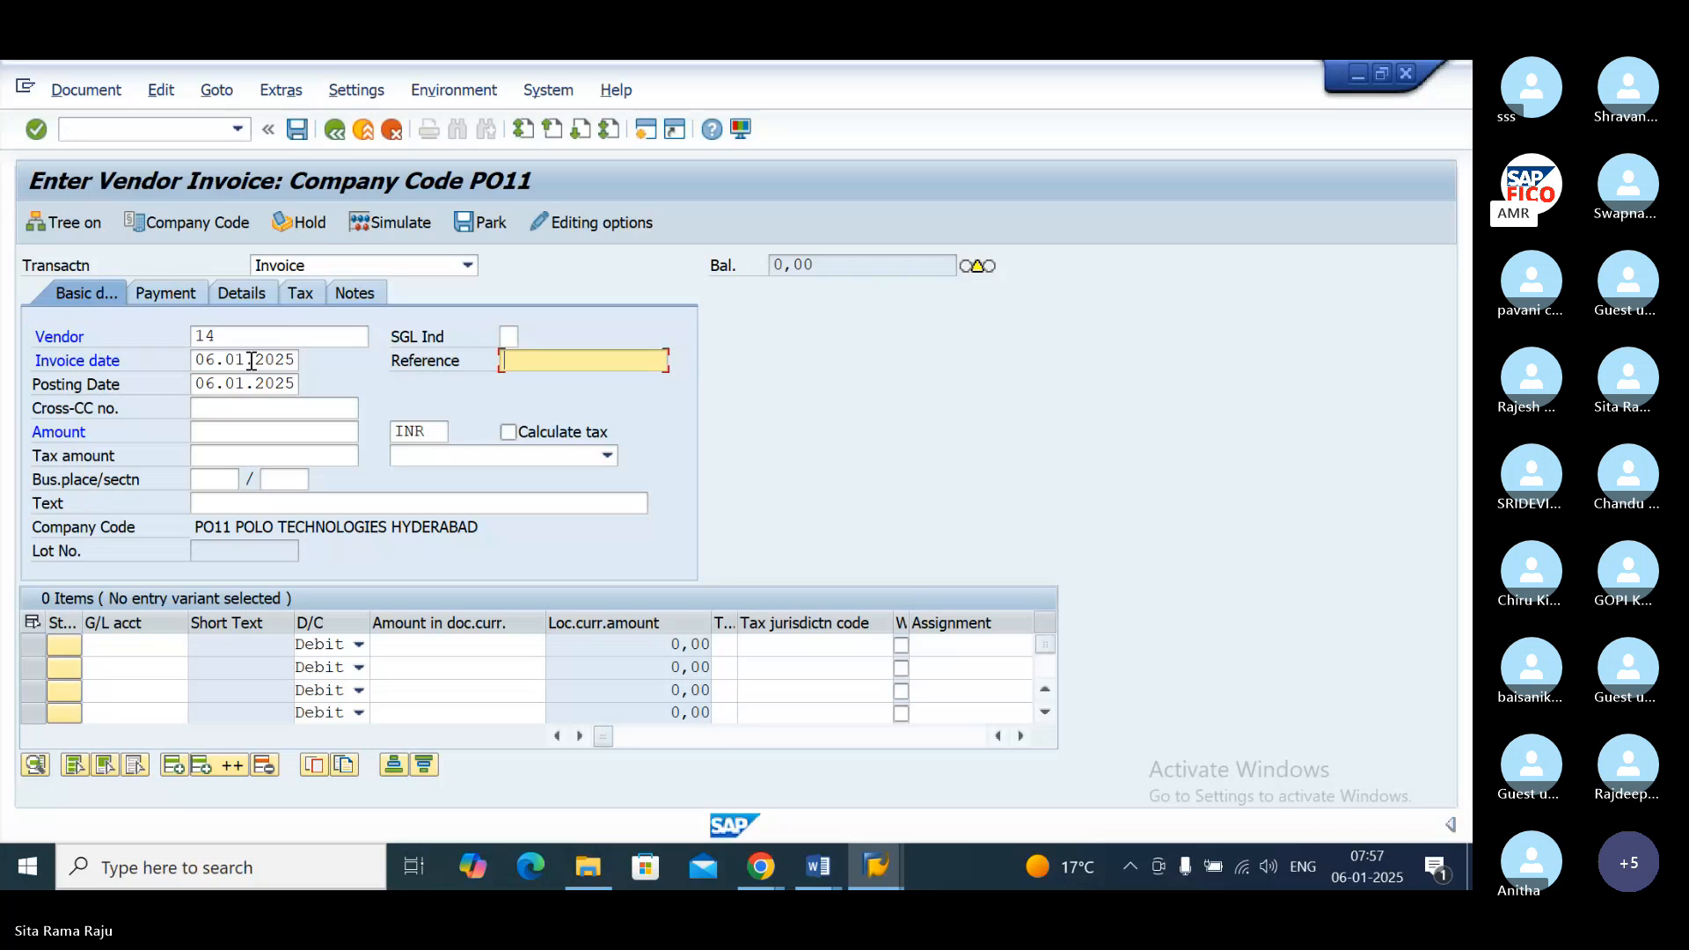
left_click(205, 429)
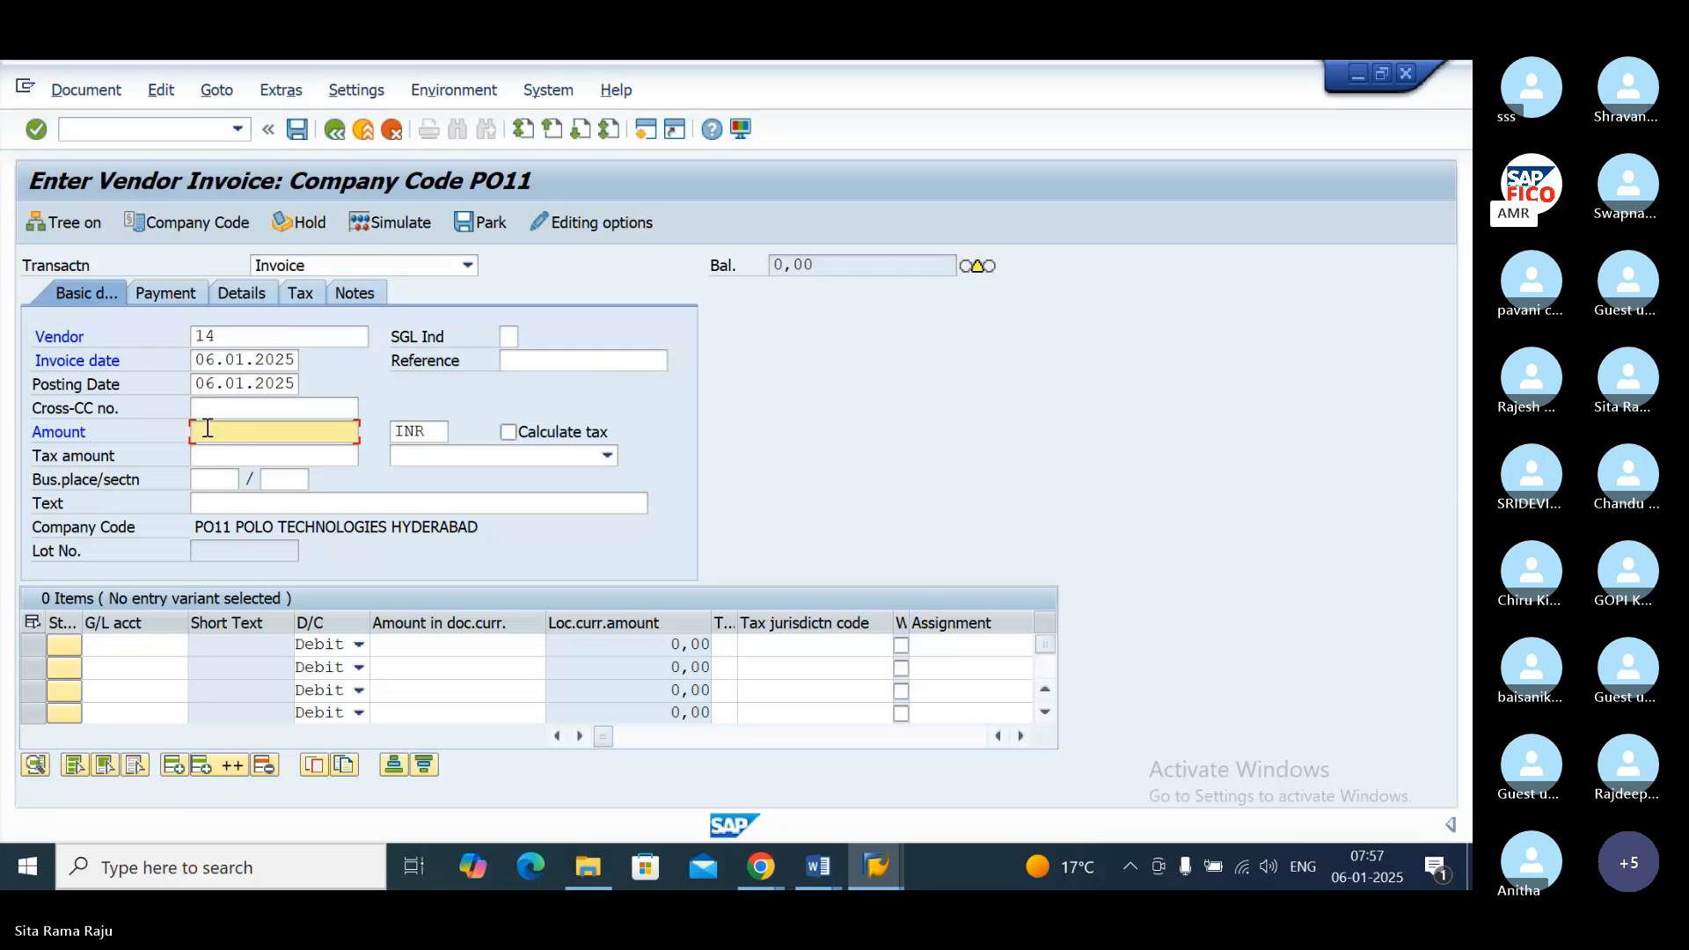
type("10000")
key("Tab")
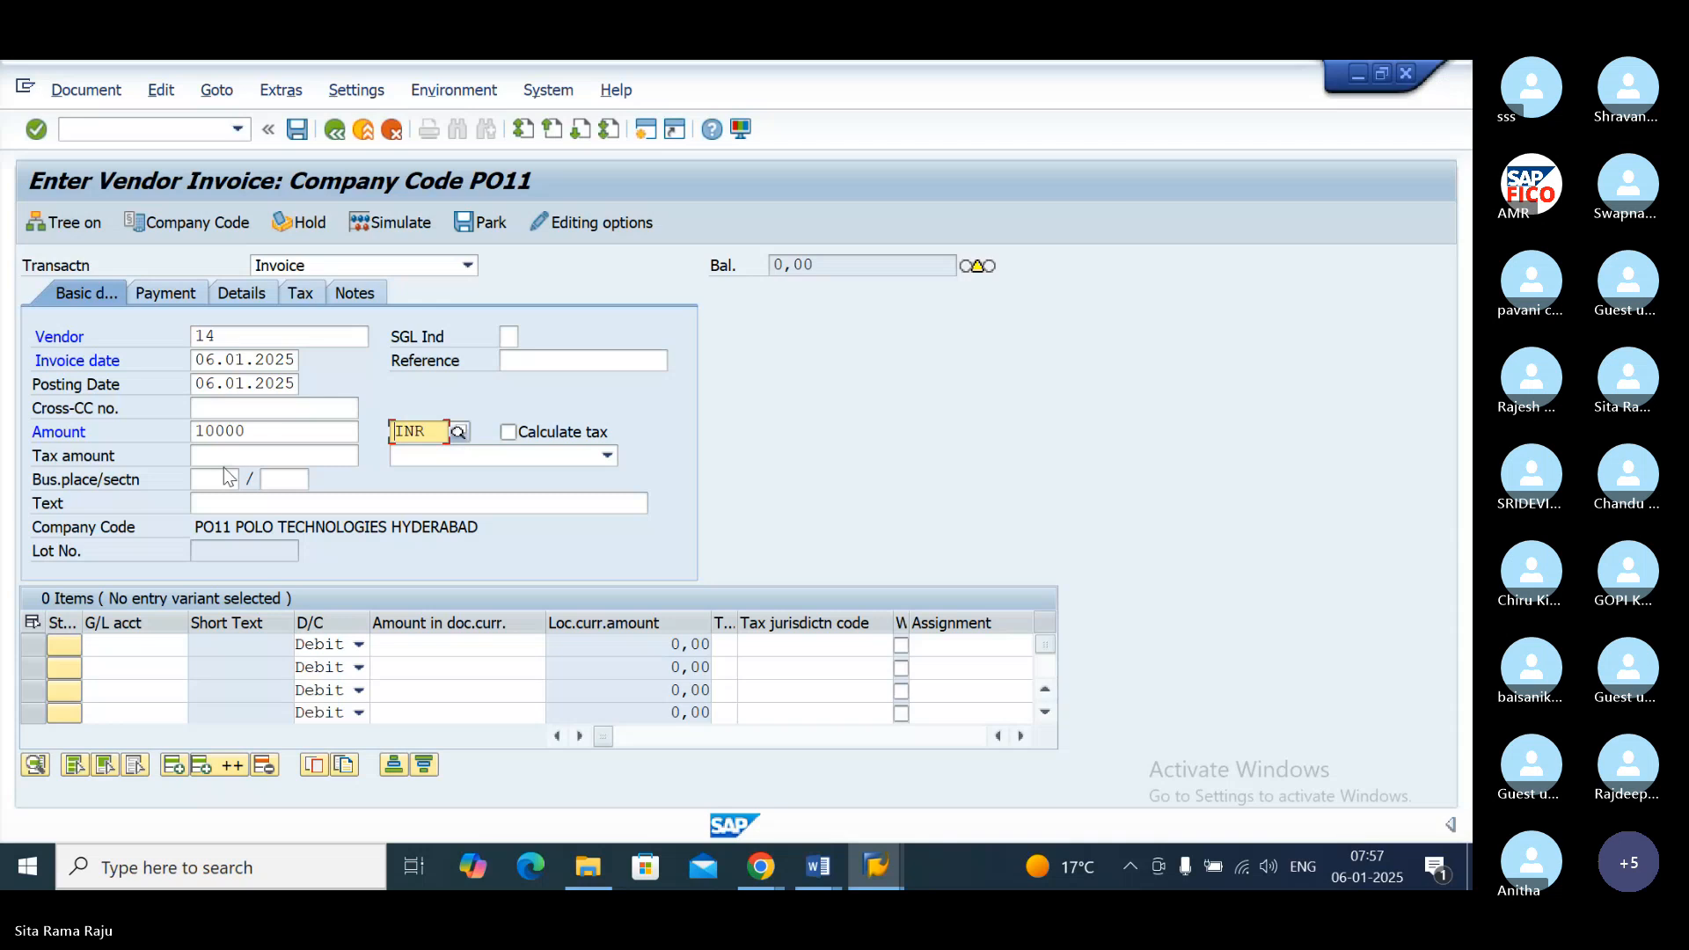
Step: Enter "VENDOR INVOICE CREATION" as the invoice's text
left_click(236, 507)
type("V")
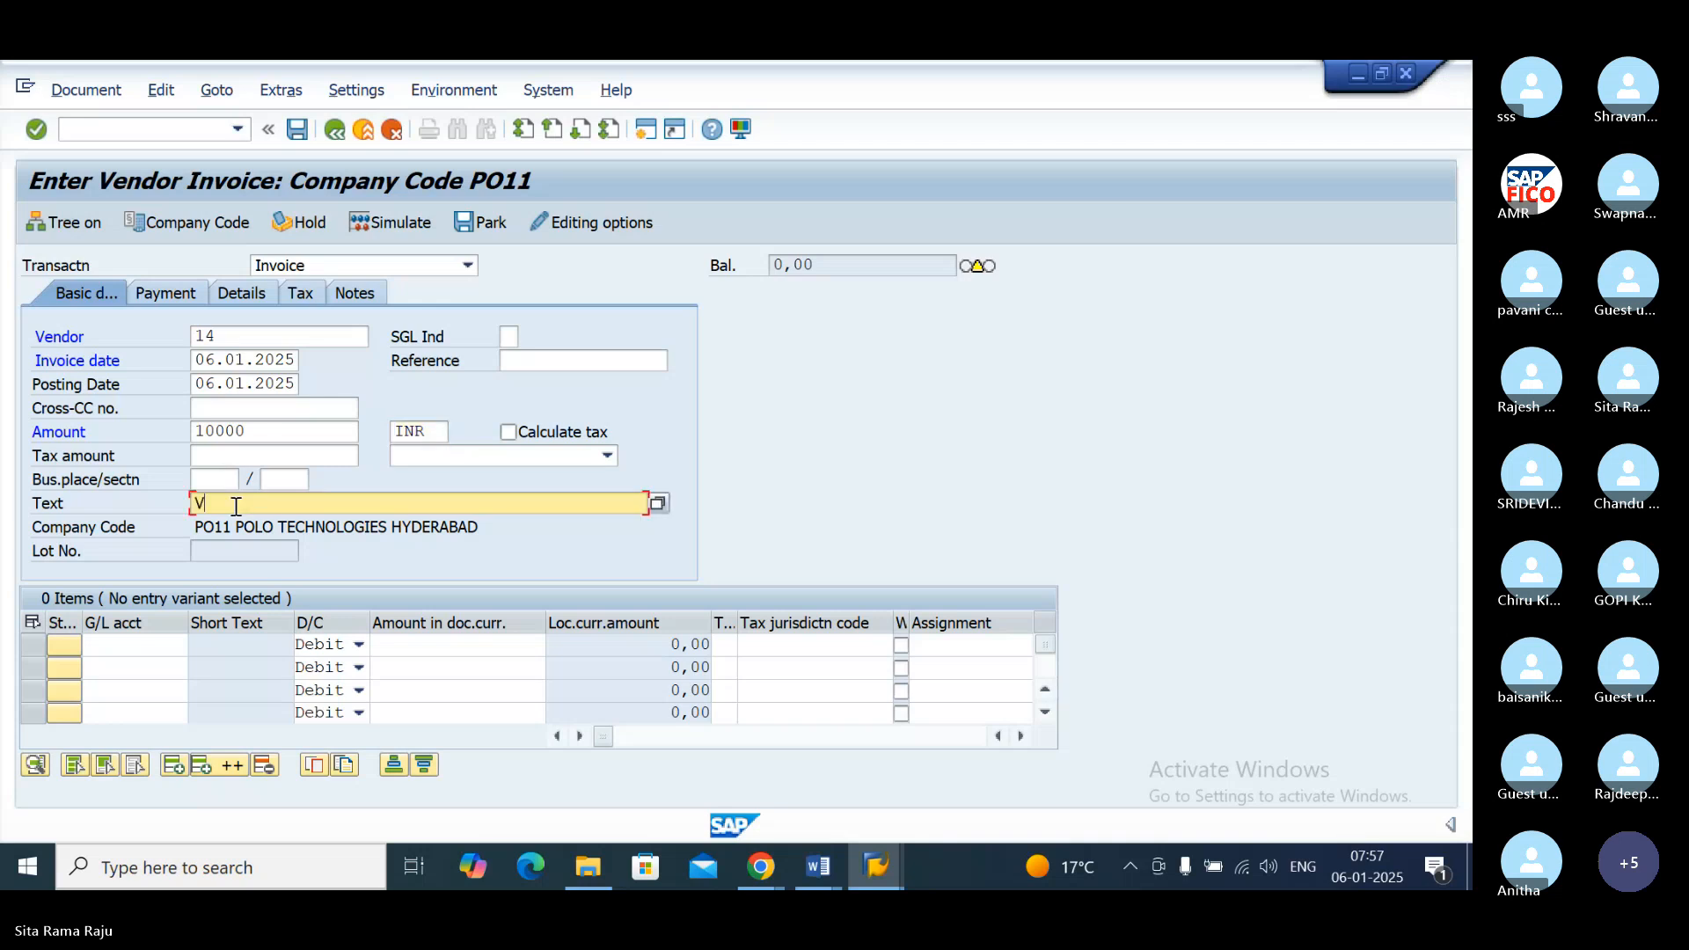
type("ENDOR INVOICE CREATION")
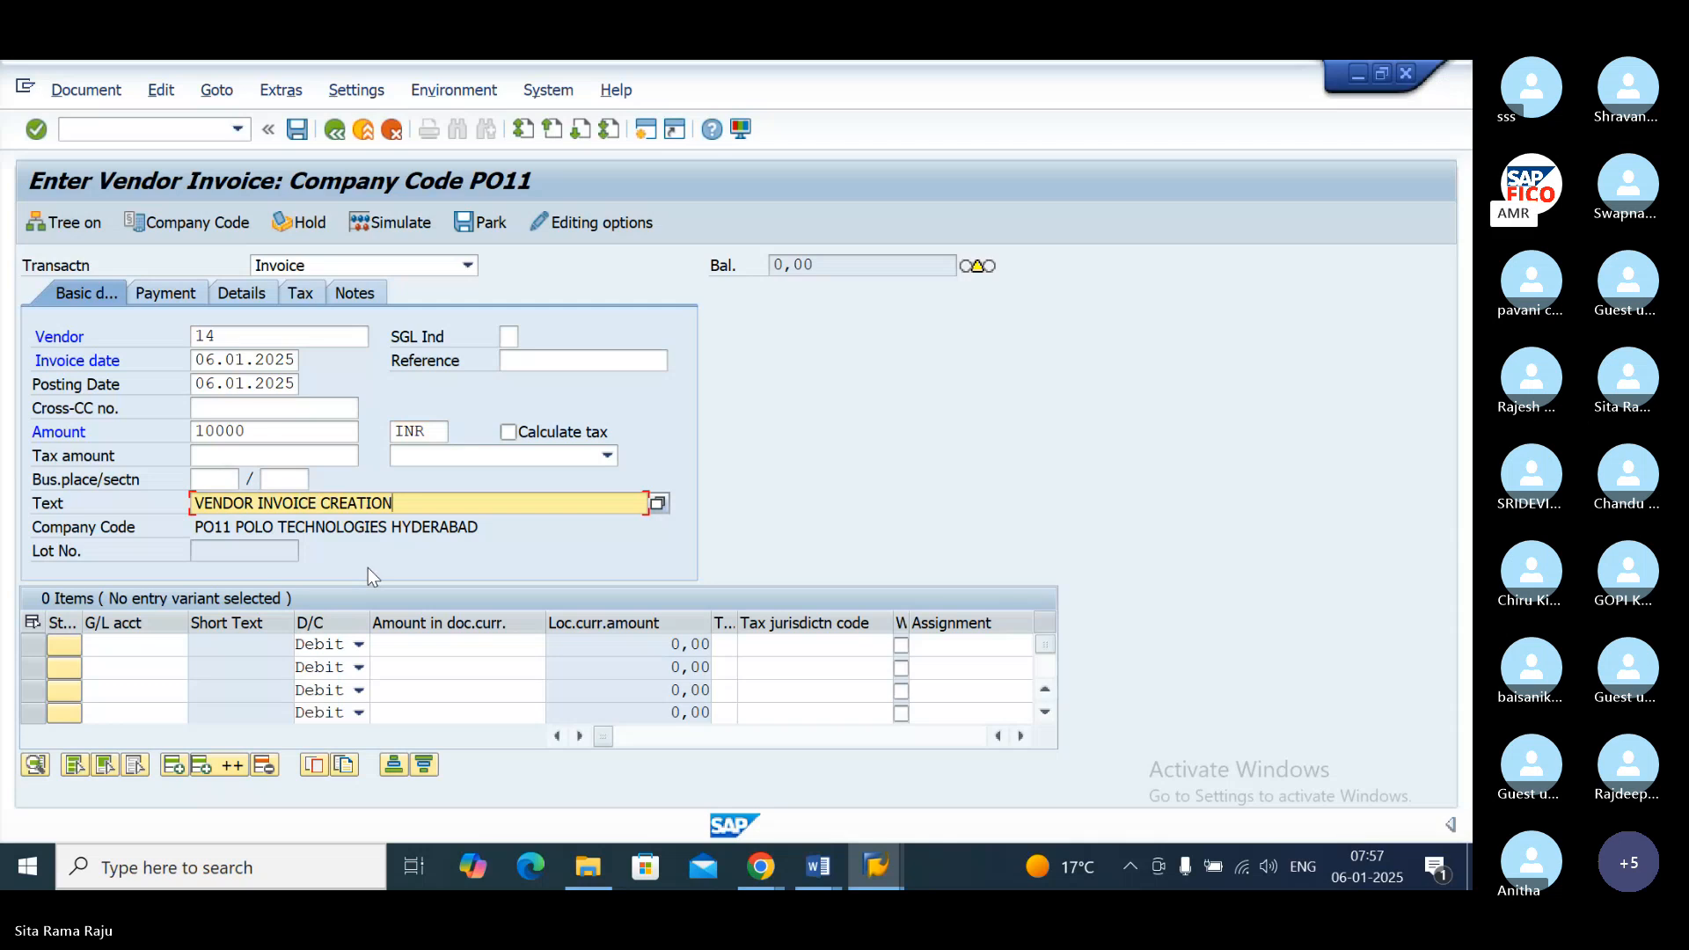
Step: Add a debit line item for the RAW MATERIAL ACCOUNT 200104 with "*" as its amount and validate the invoice
left_click(144, 652)
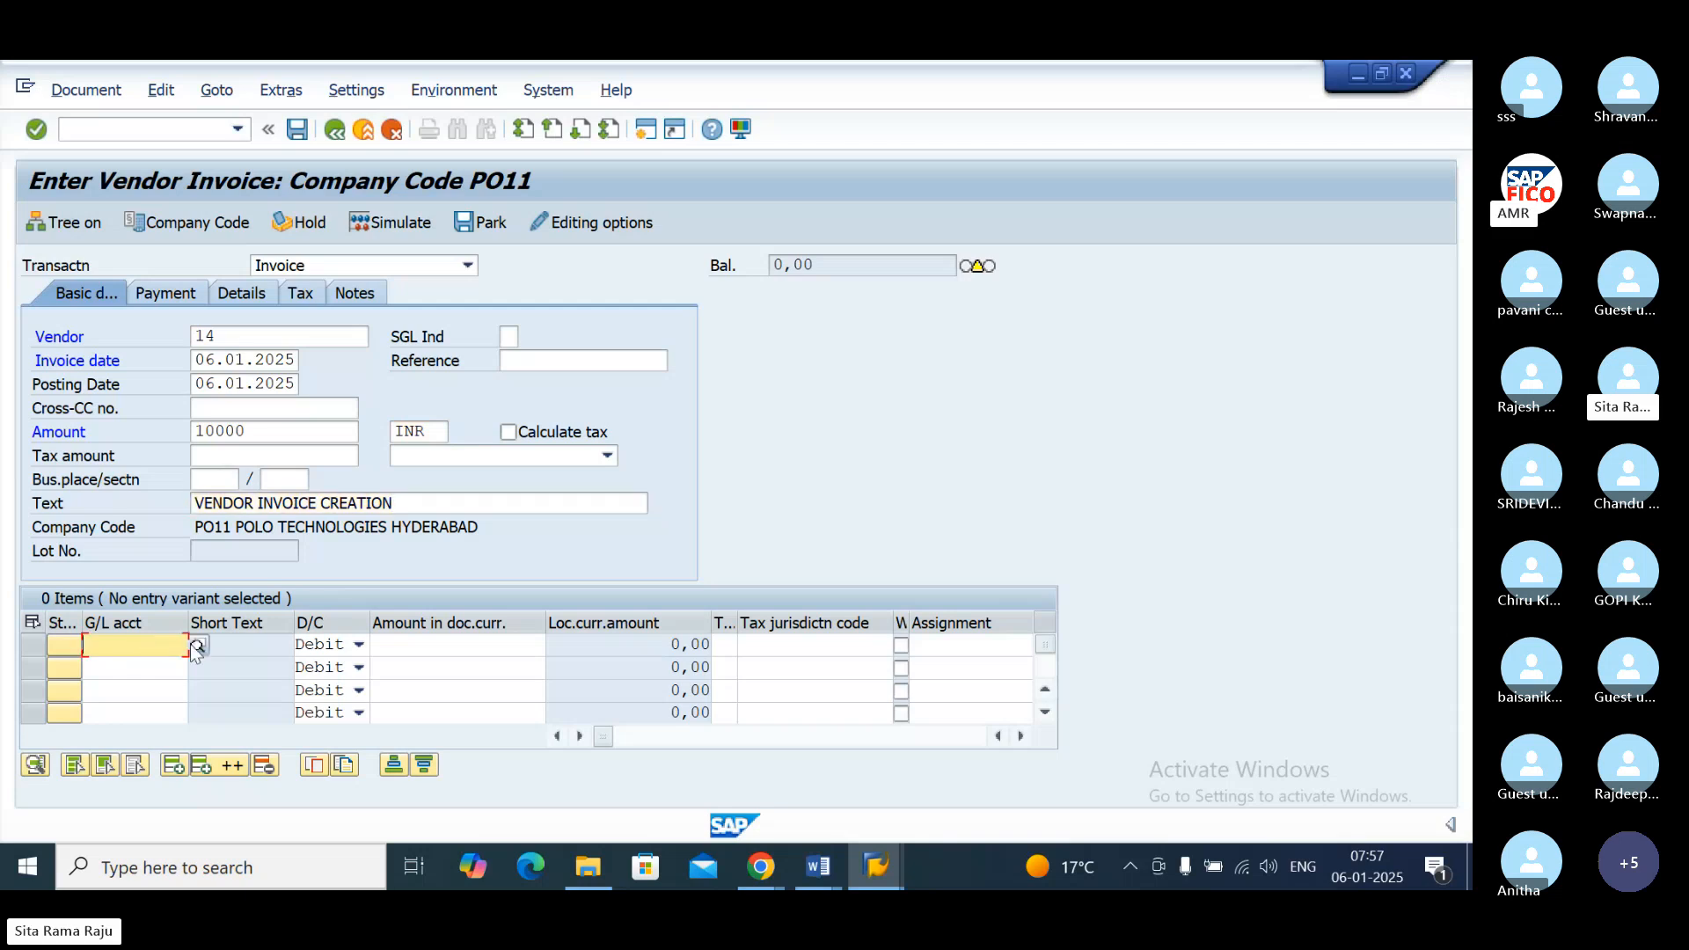
left_click(193, 644)
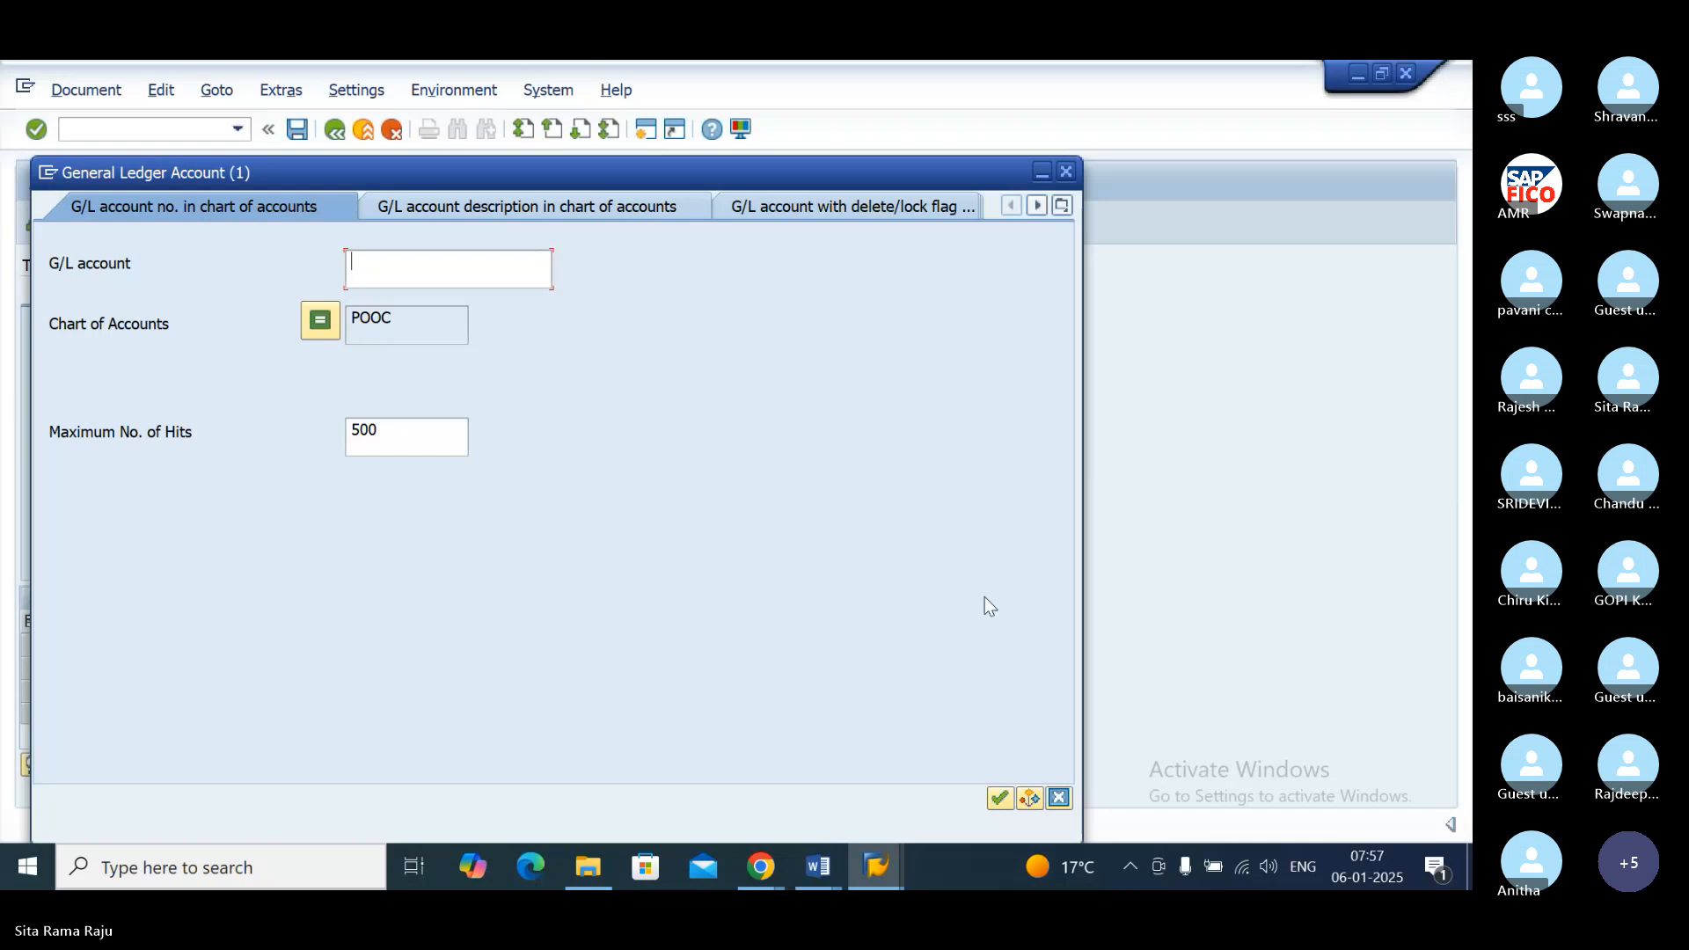
left_click(1000, 798)
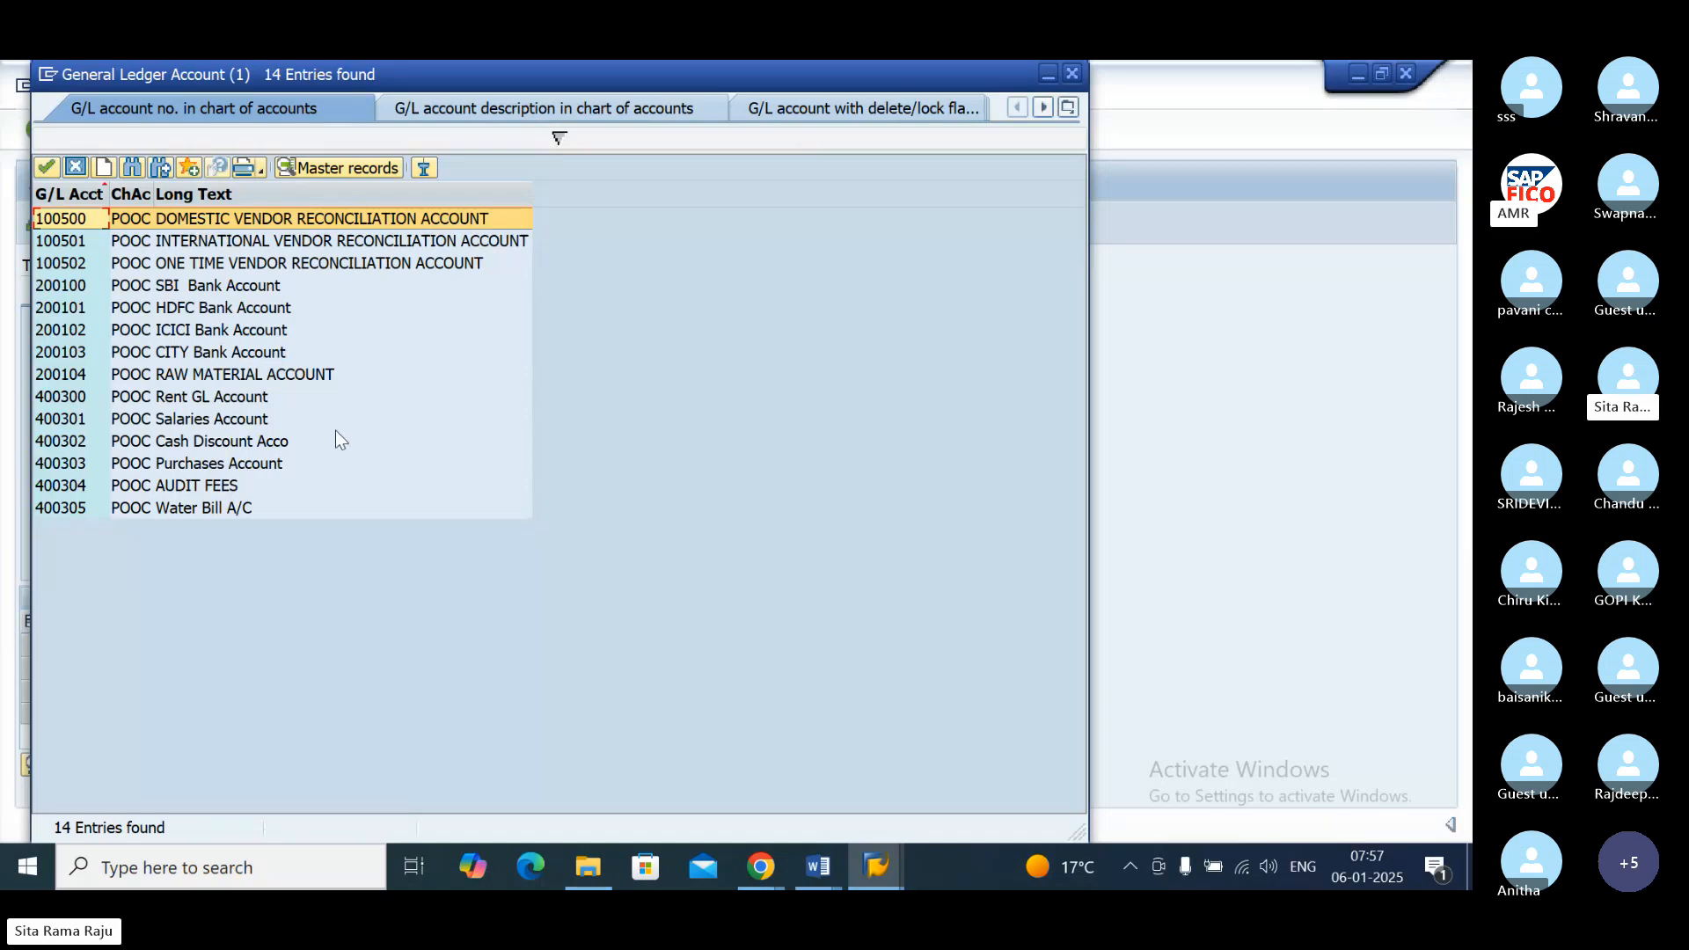
double_click(280, 380)
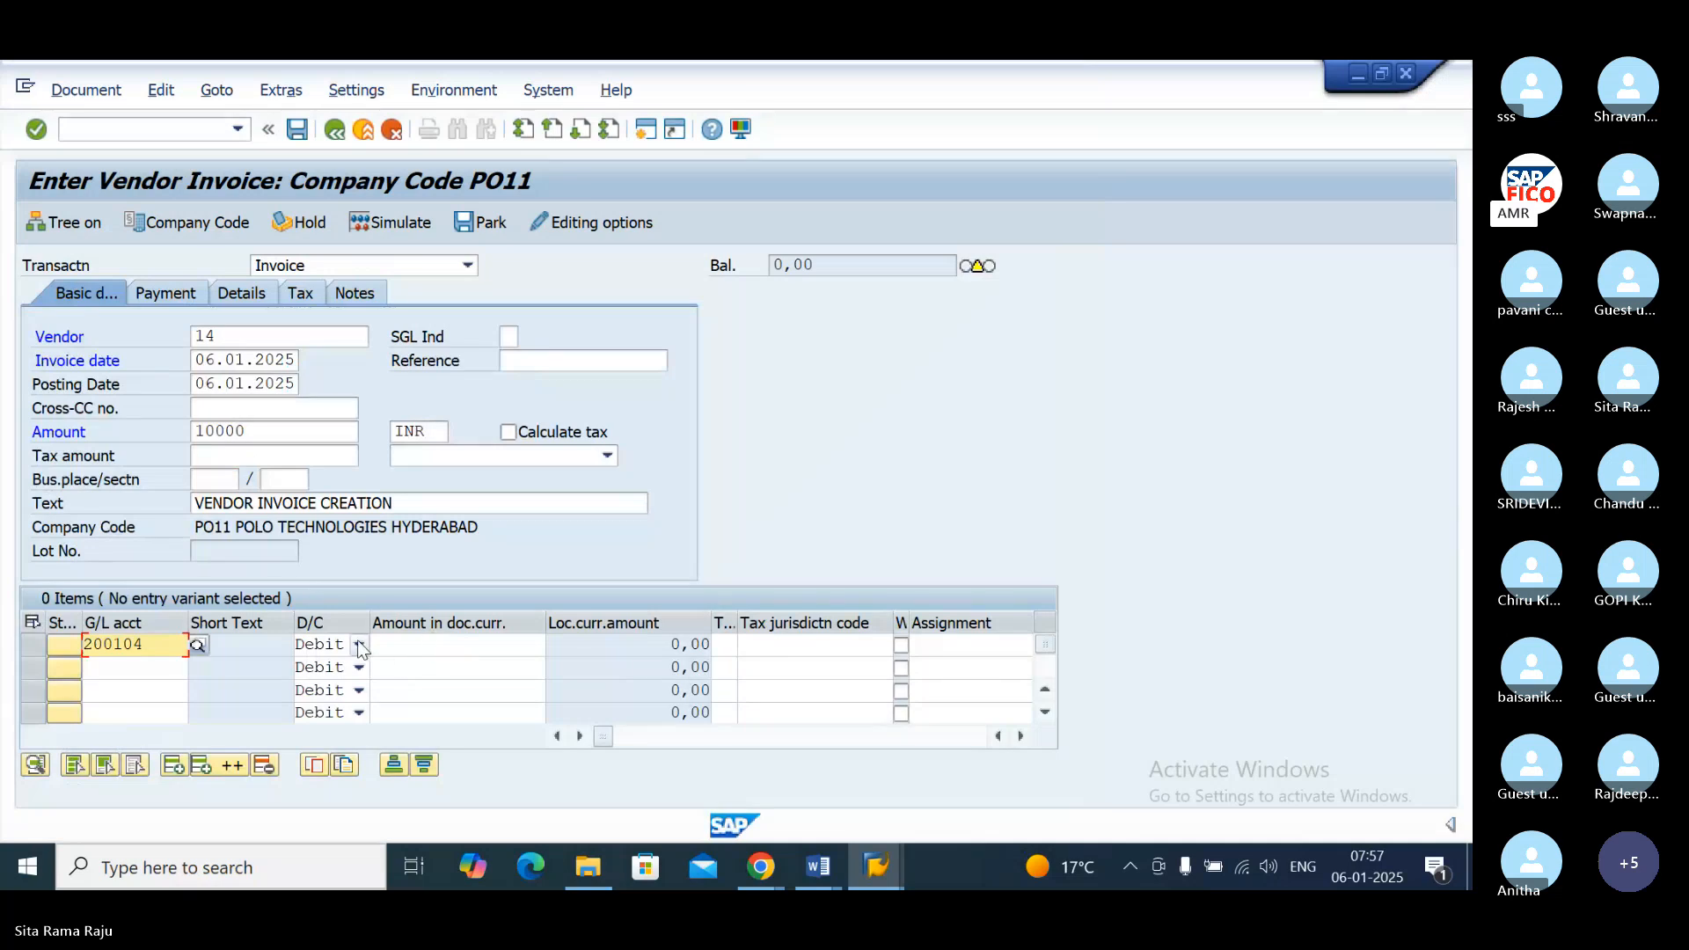
left_click(431, 645)
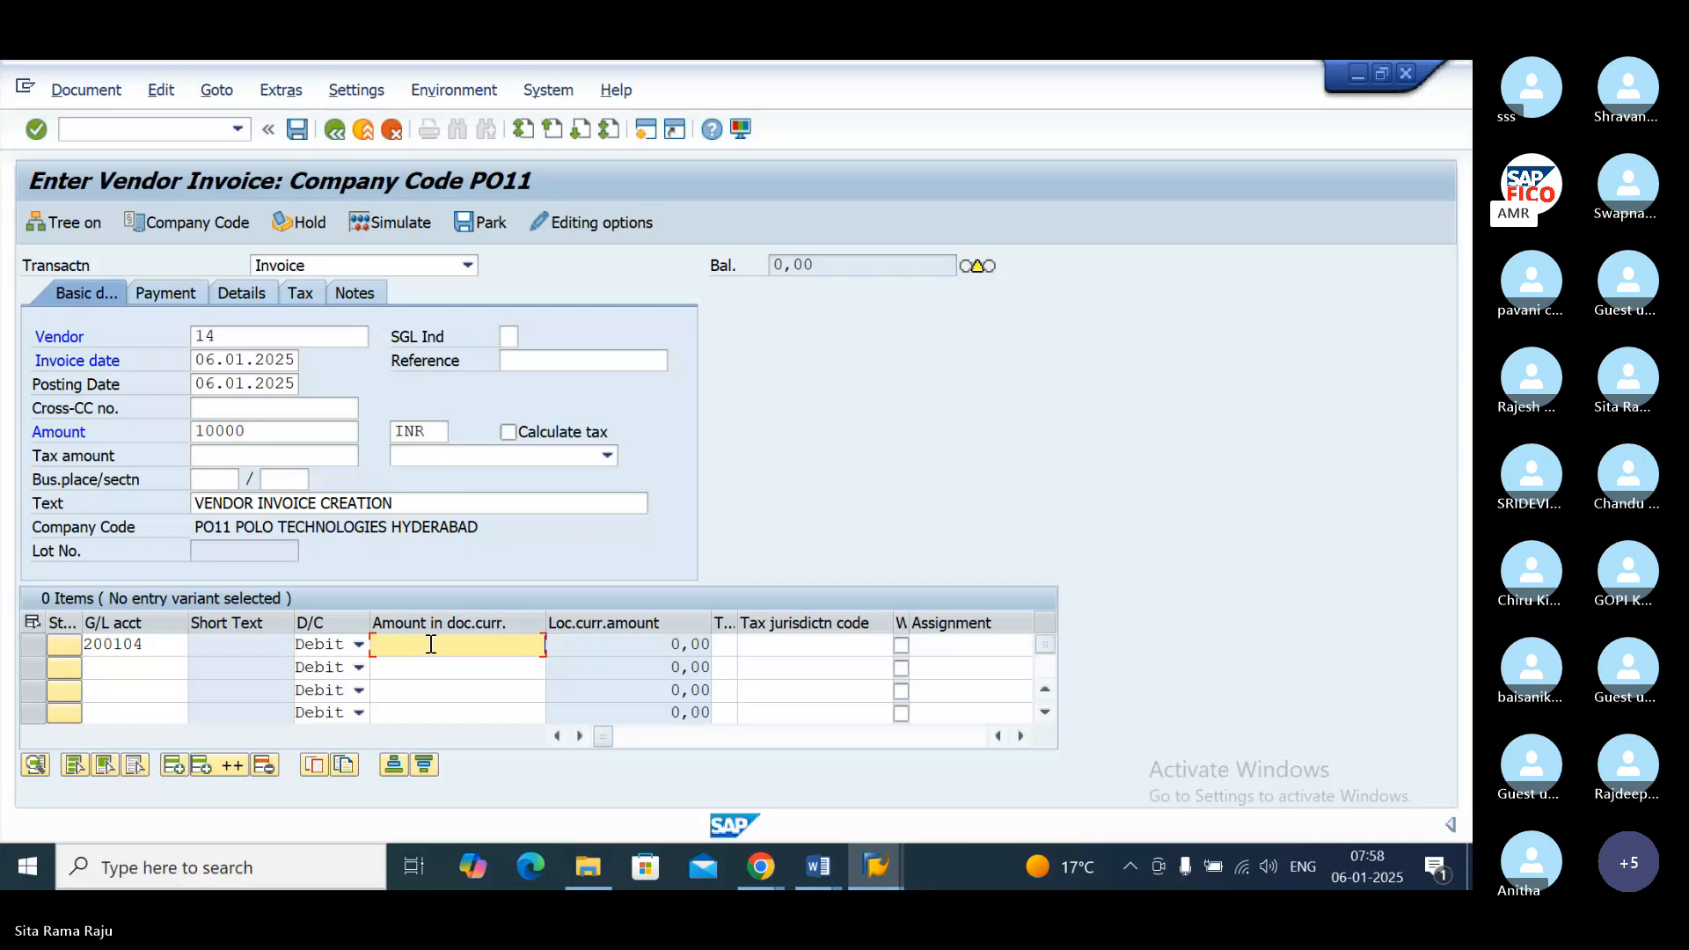
type("*")
key("Return")
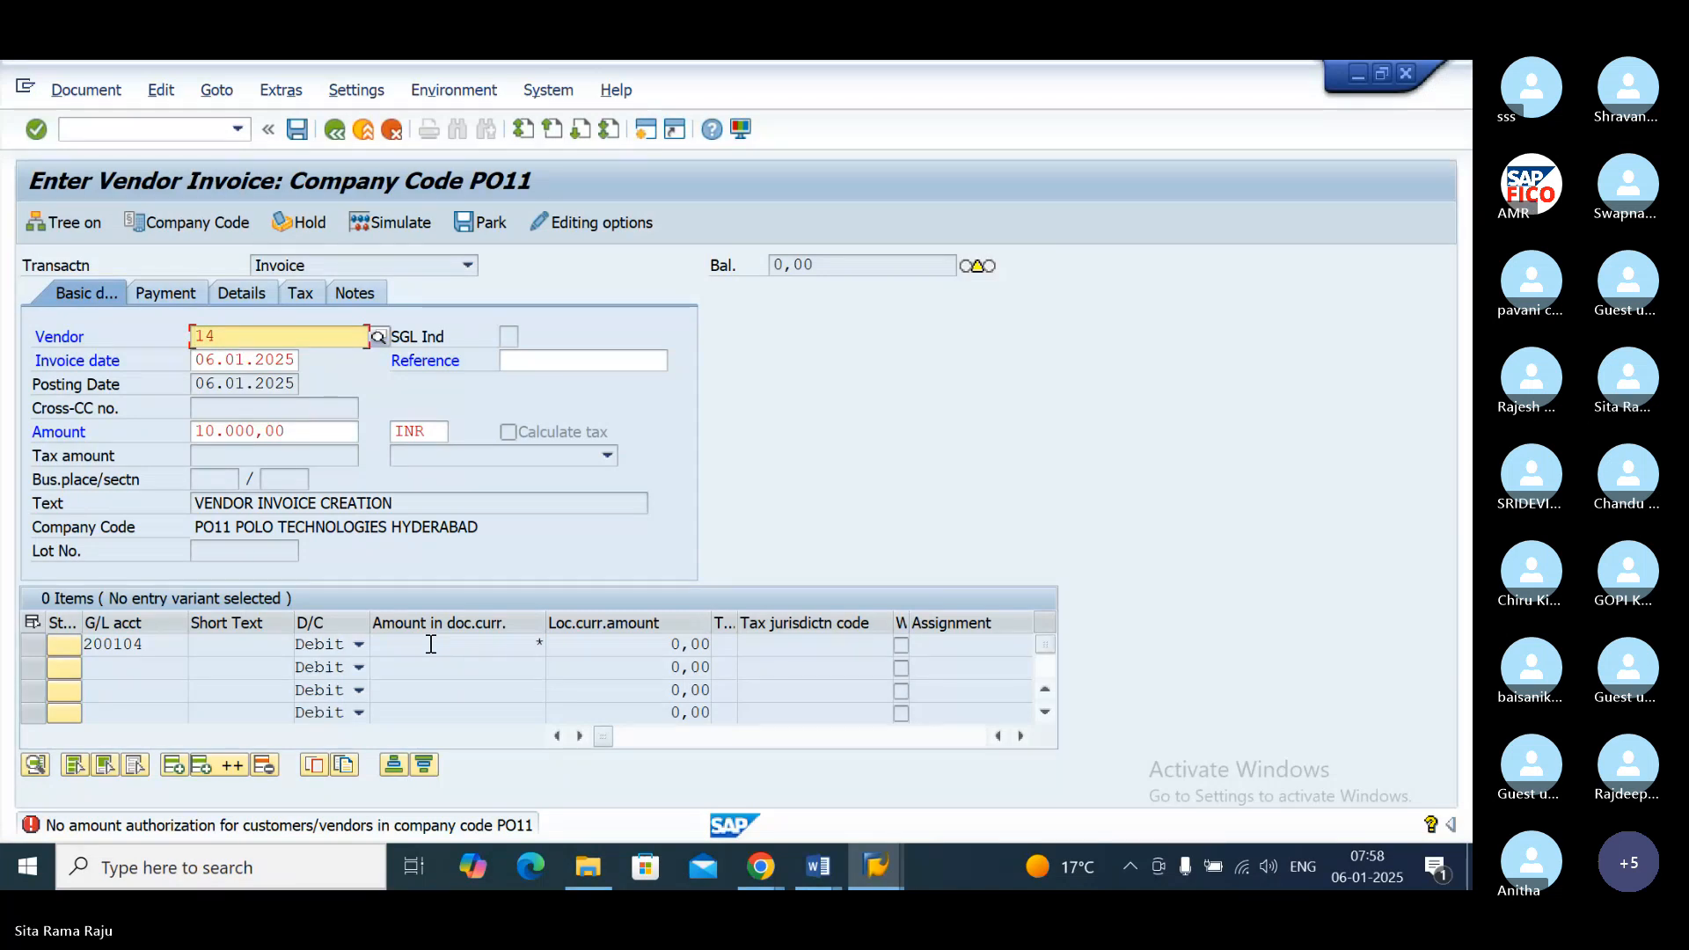
left_click(761, 866)
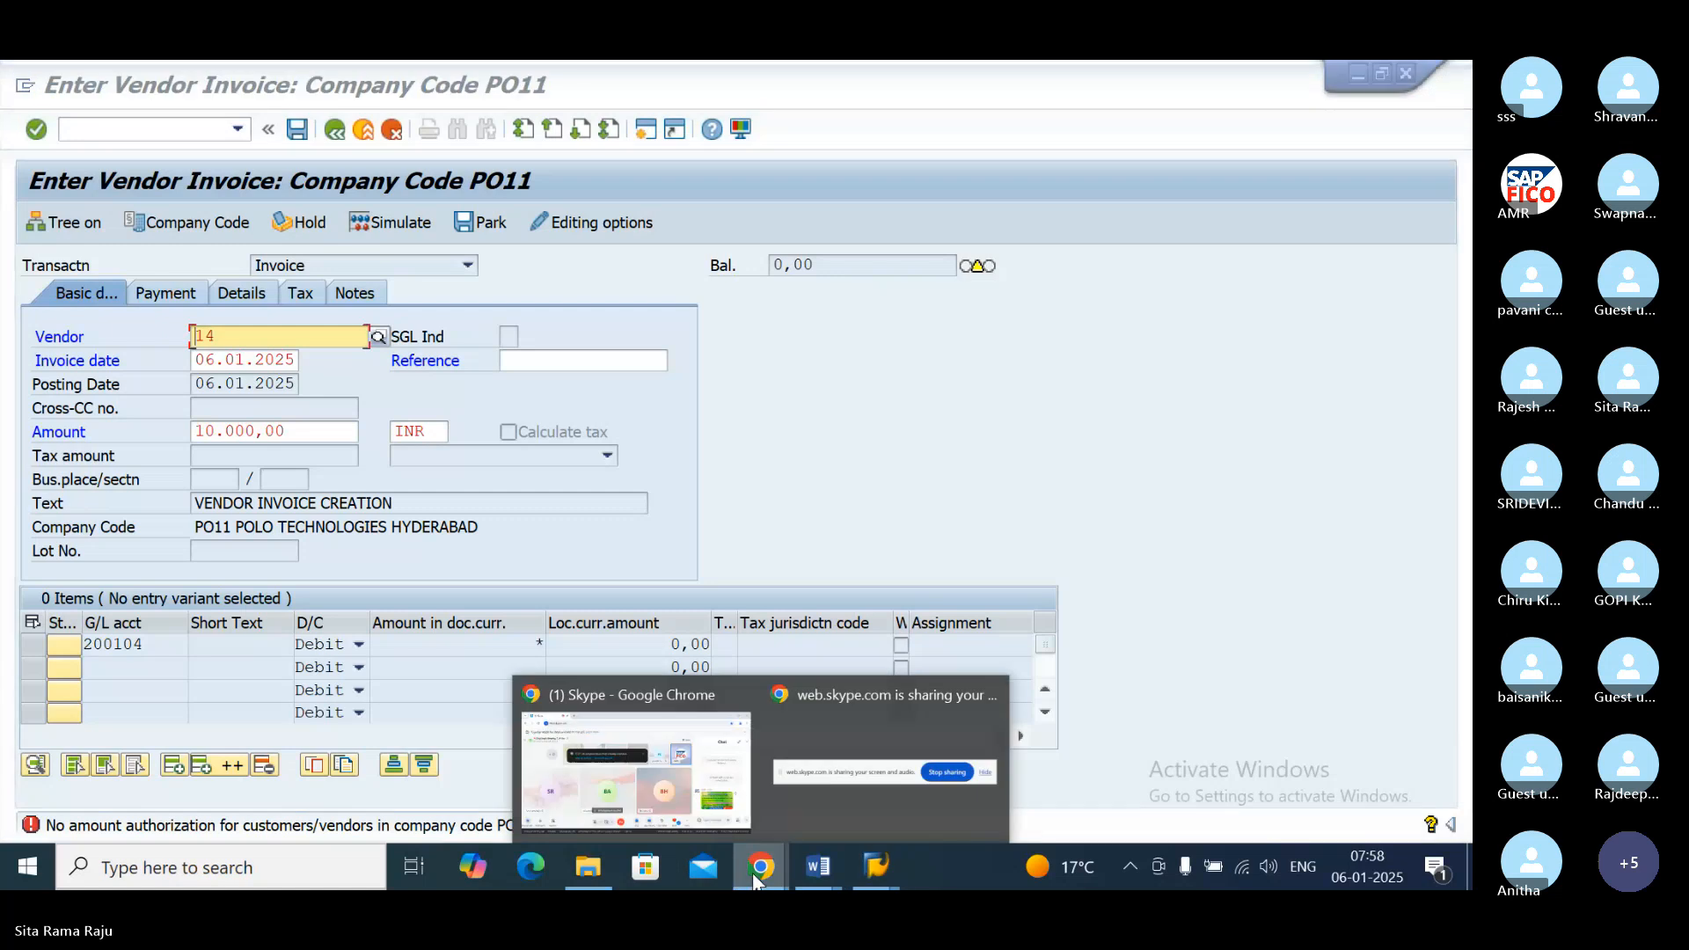
left_click(666, 831)
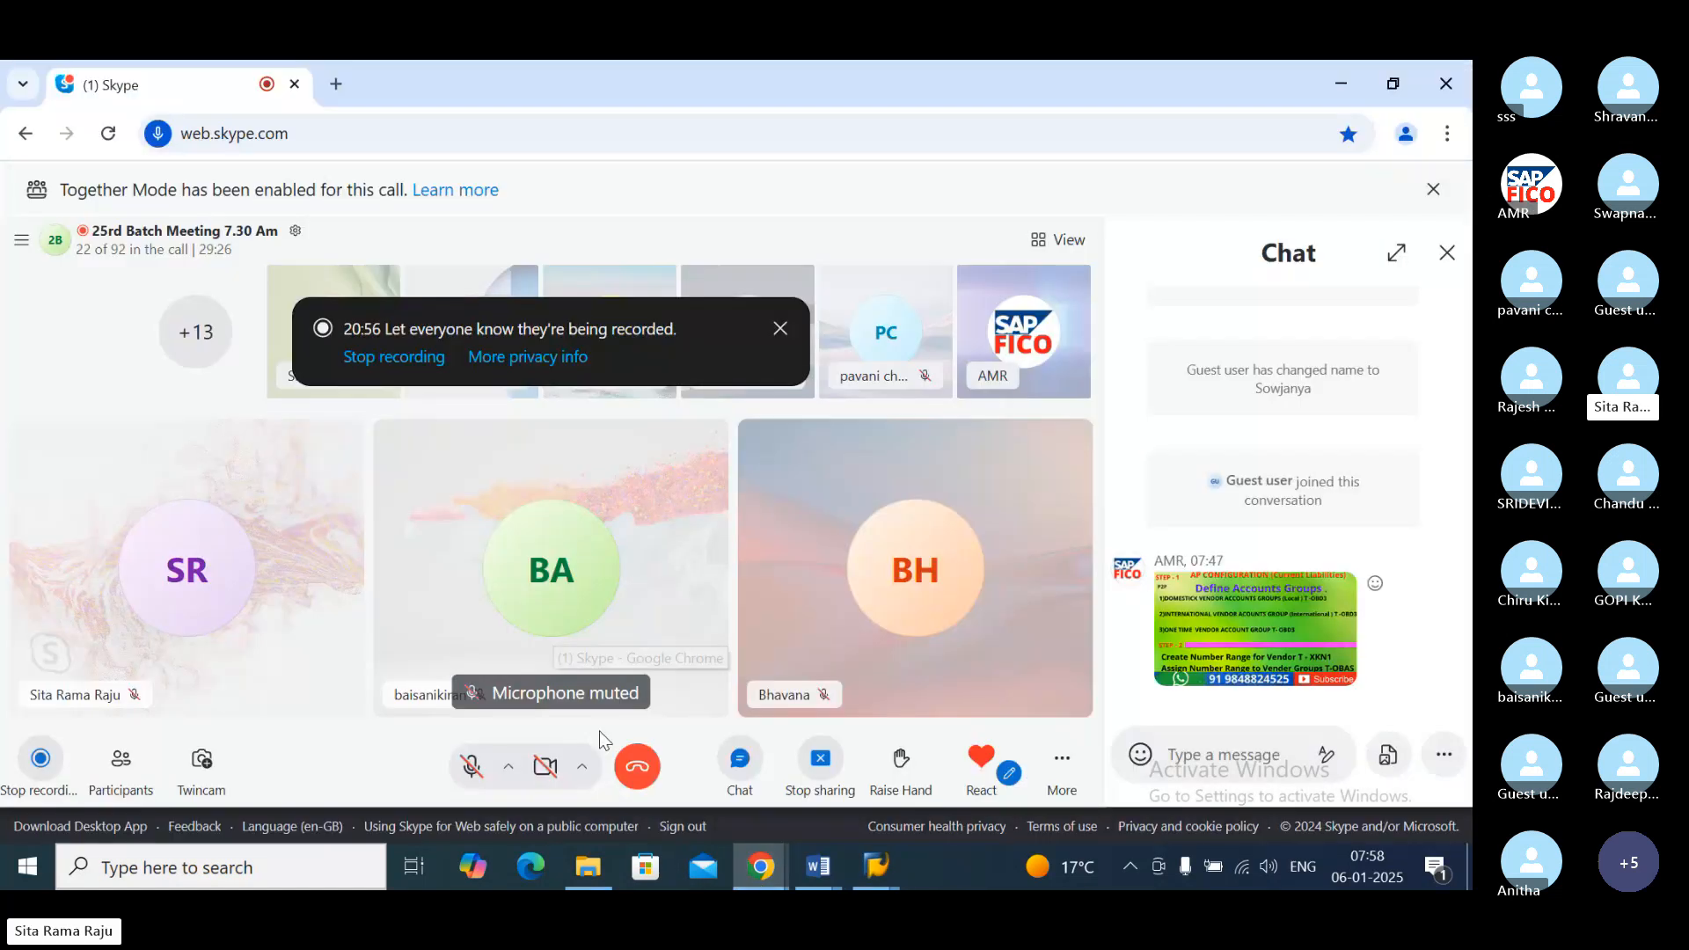
left_click(468, 773)
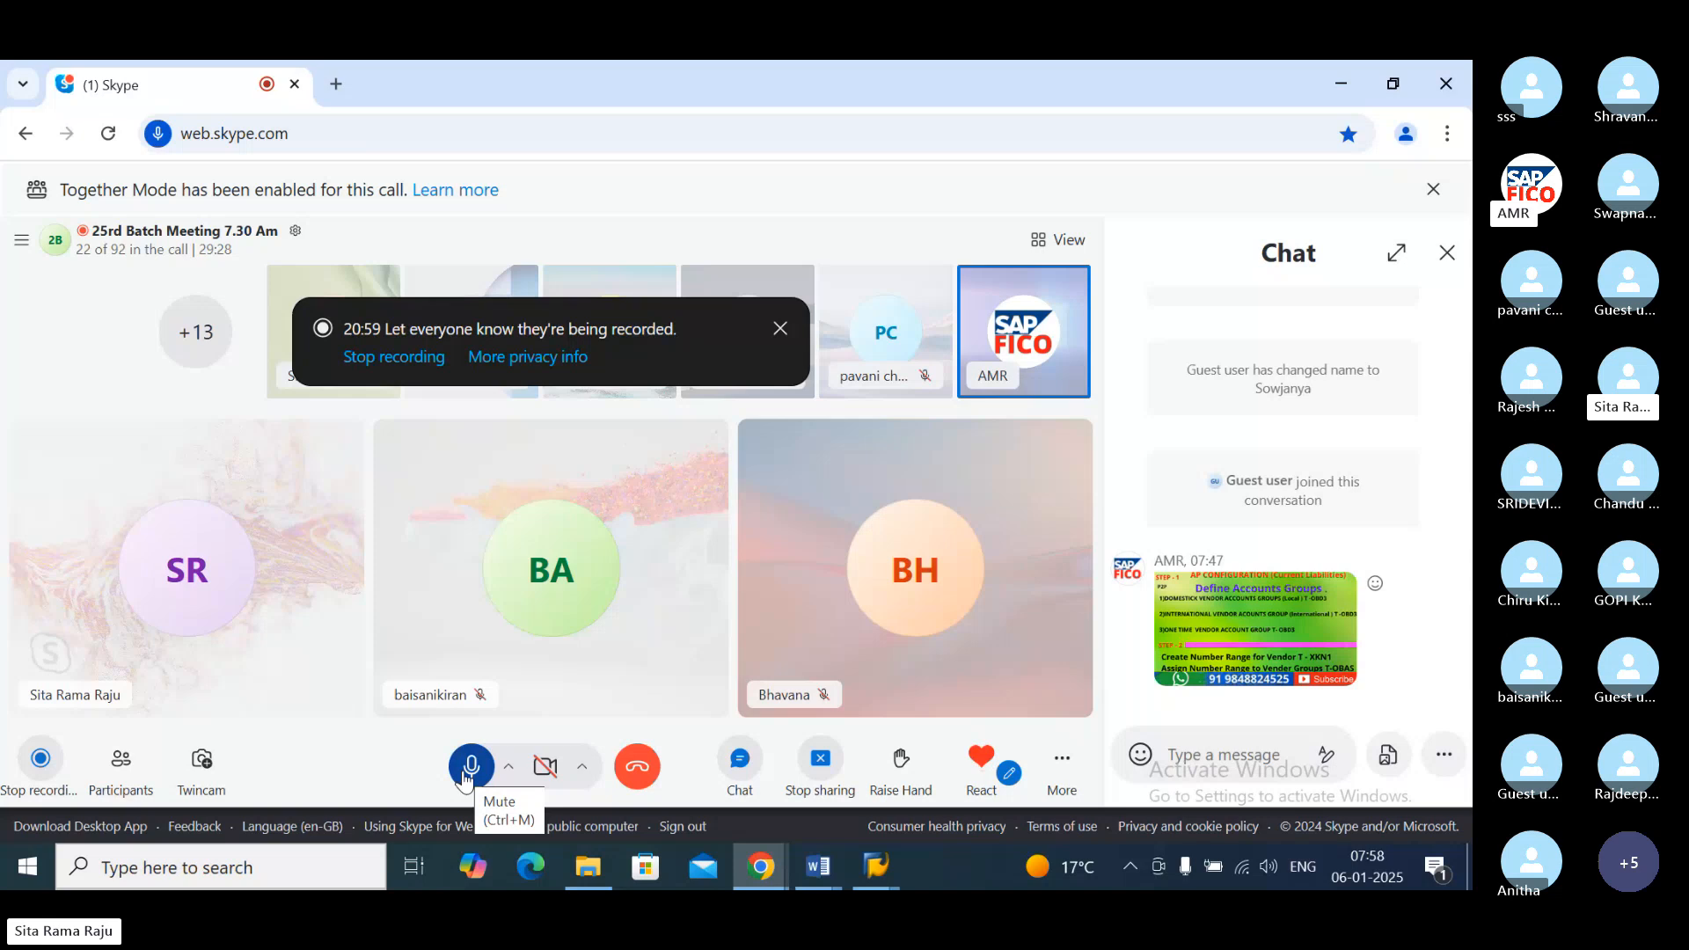
left_click(468, 772)
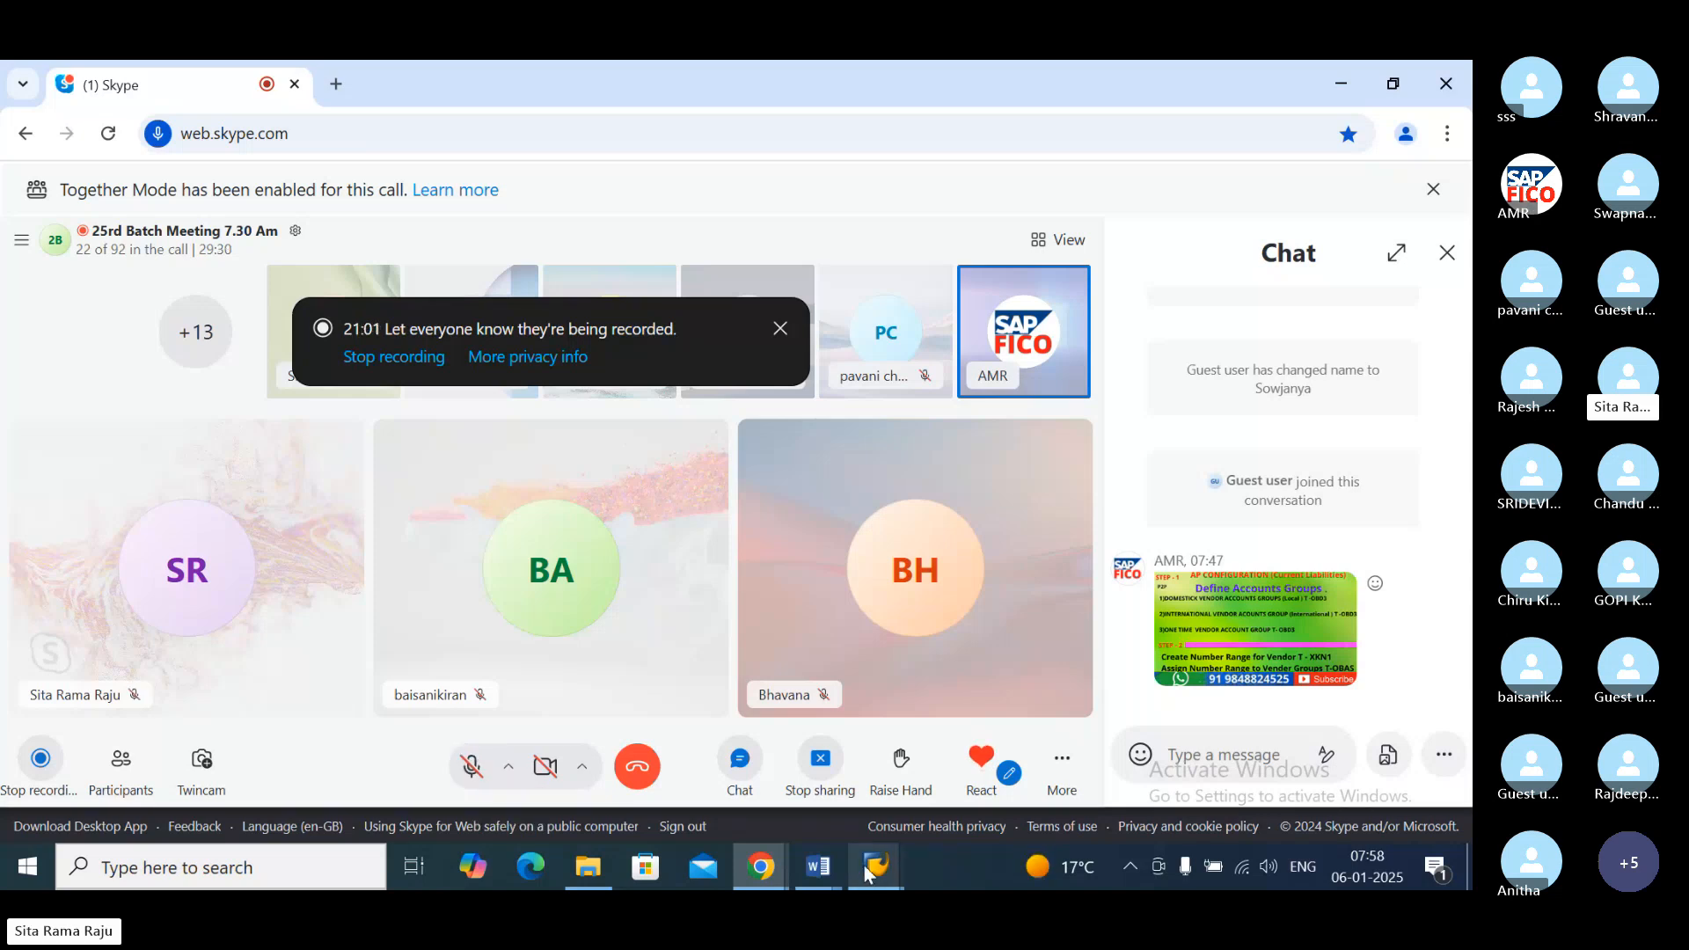
left_click(867, 870)
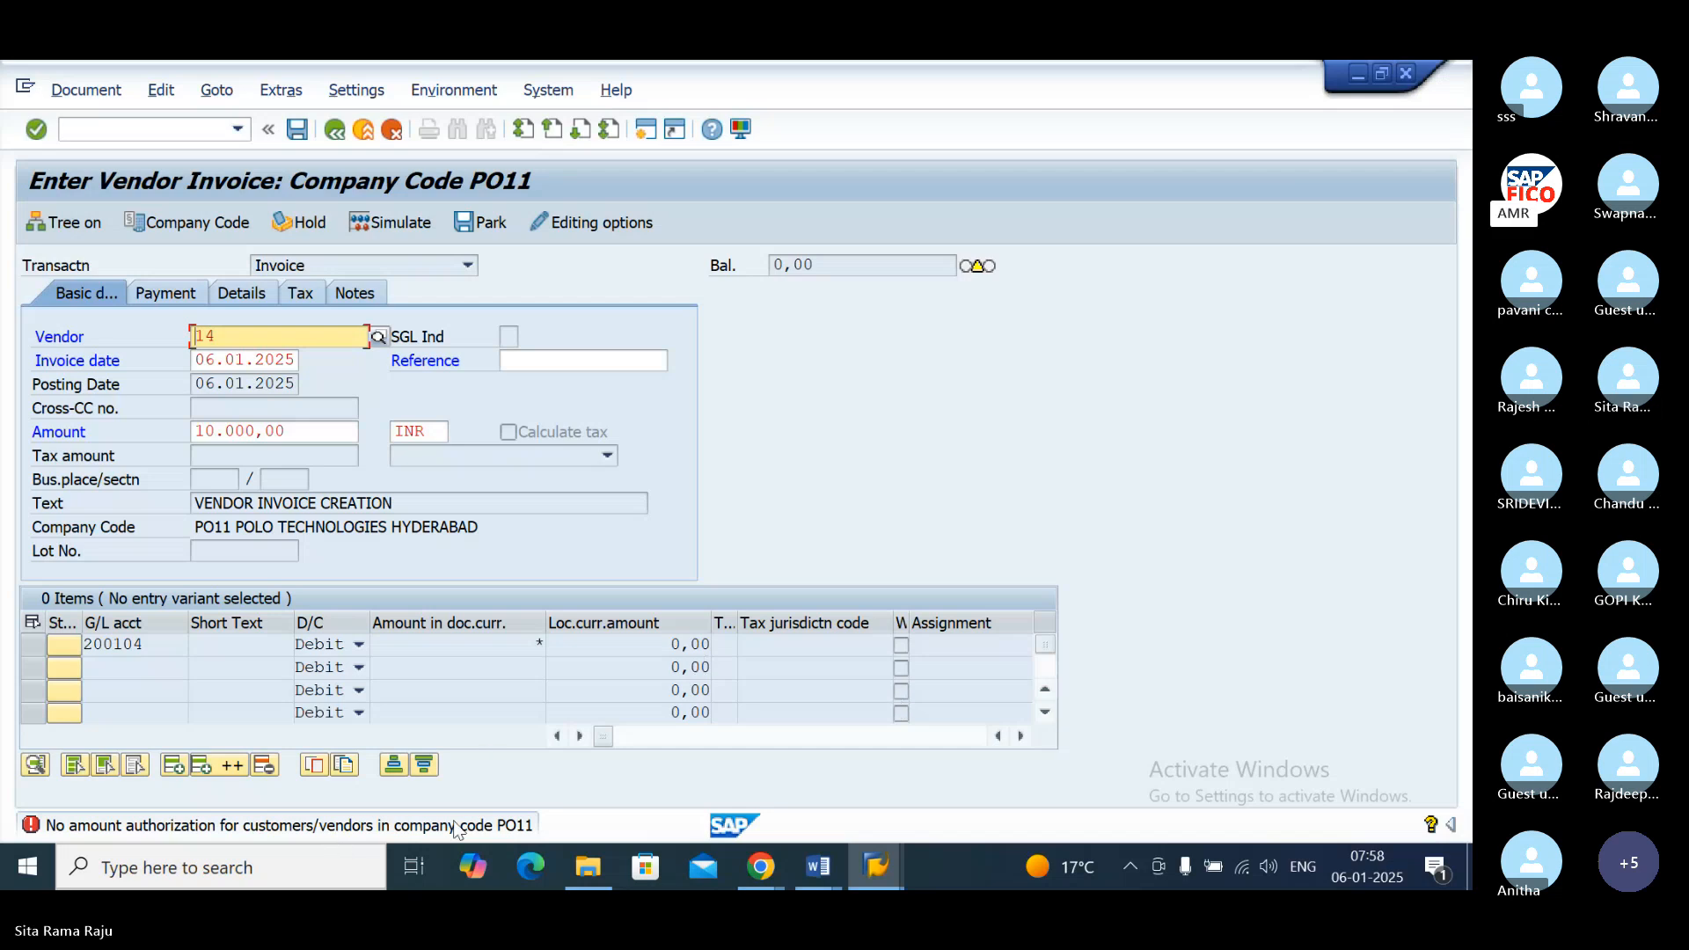
Step: Examine the diagnosis and procedure in the long text of the amount authorization error, and close the help window
double_click(275, 827)
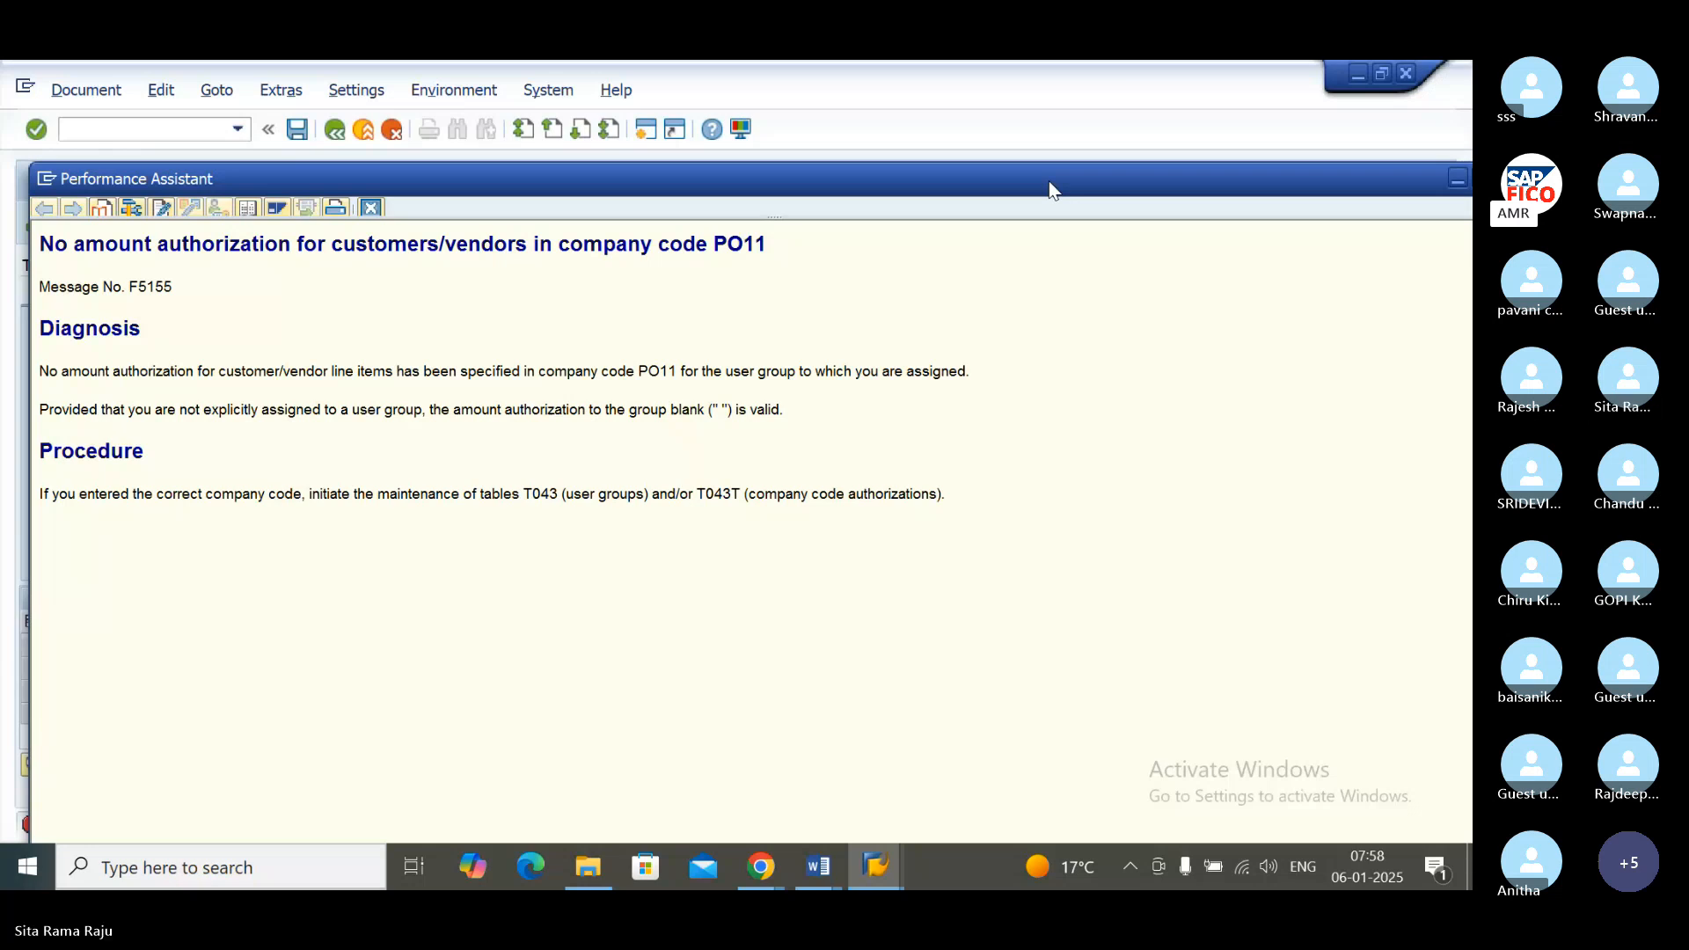
left_click_drag(1049, 189, 1071, 139)
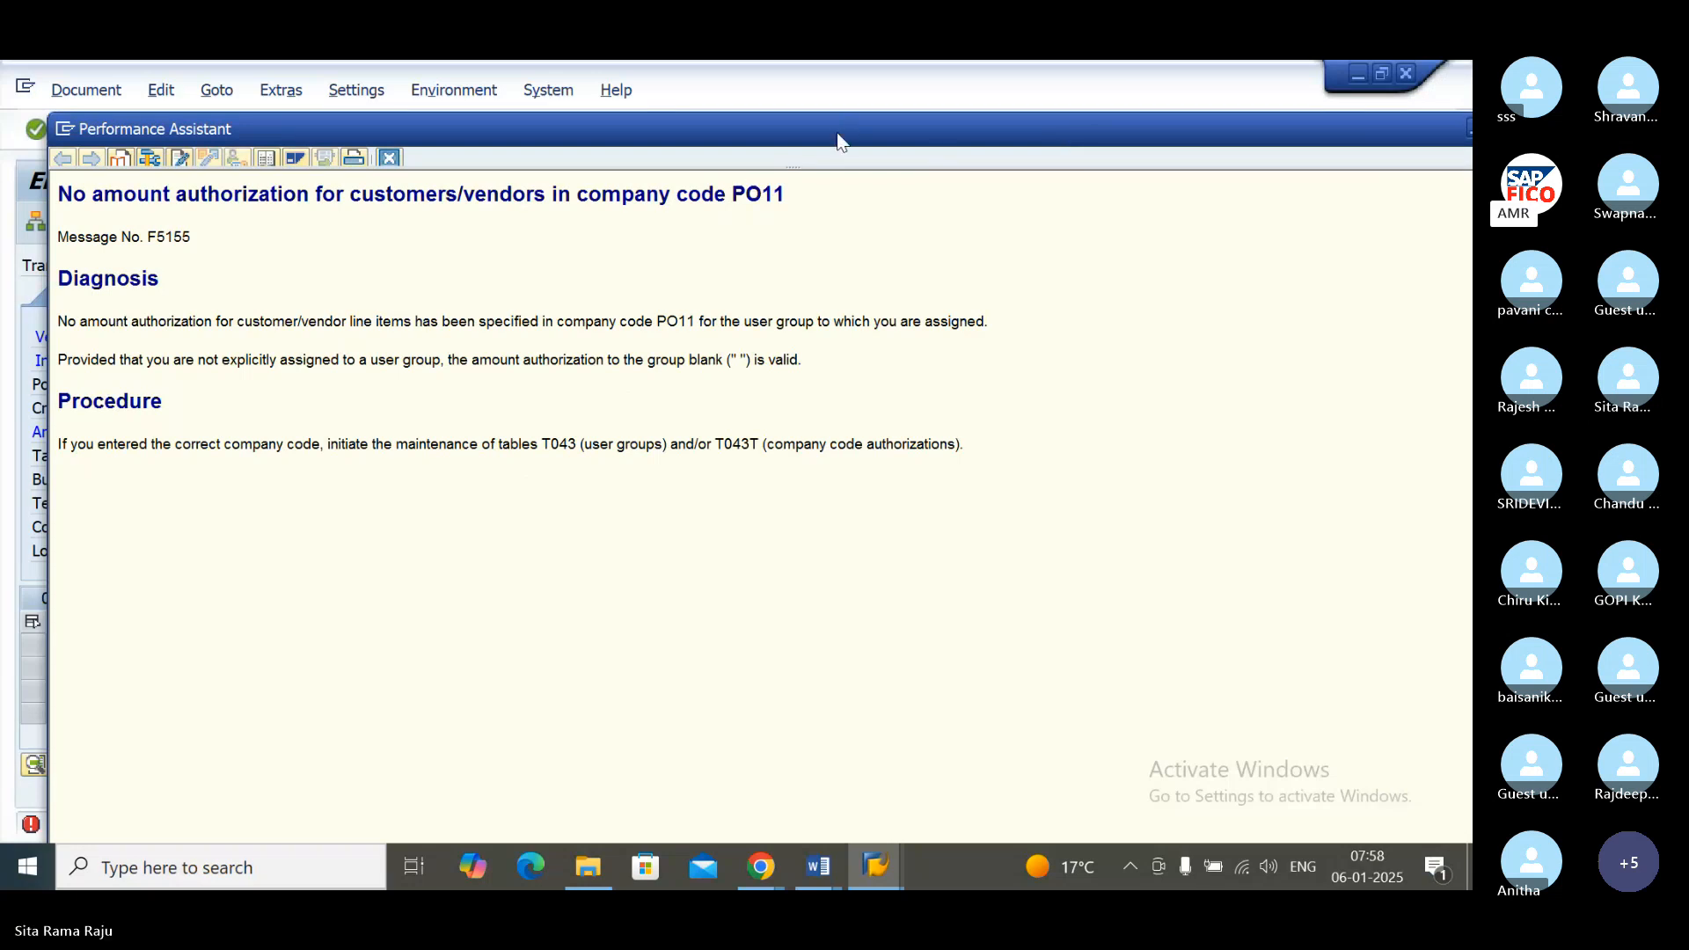
left_click_drag(836, 132, 685, 147)
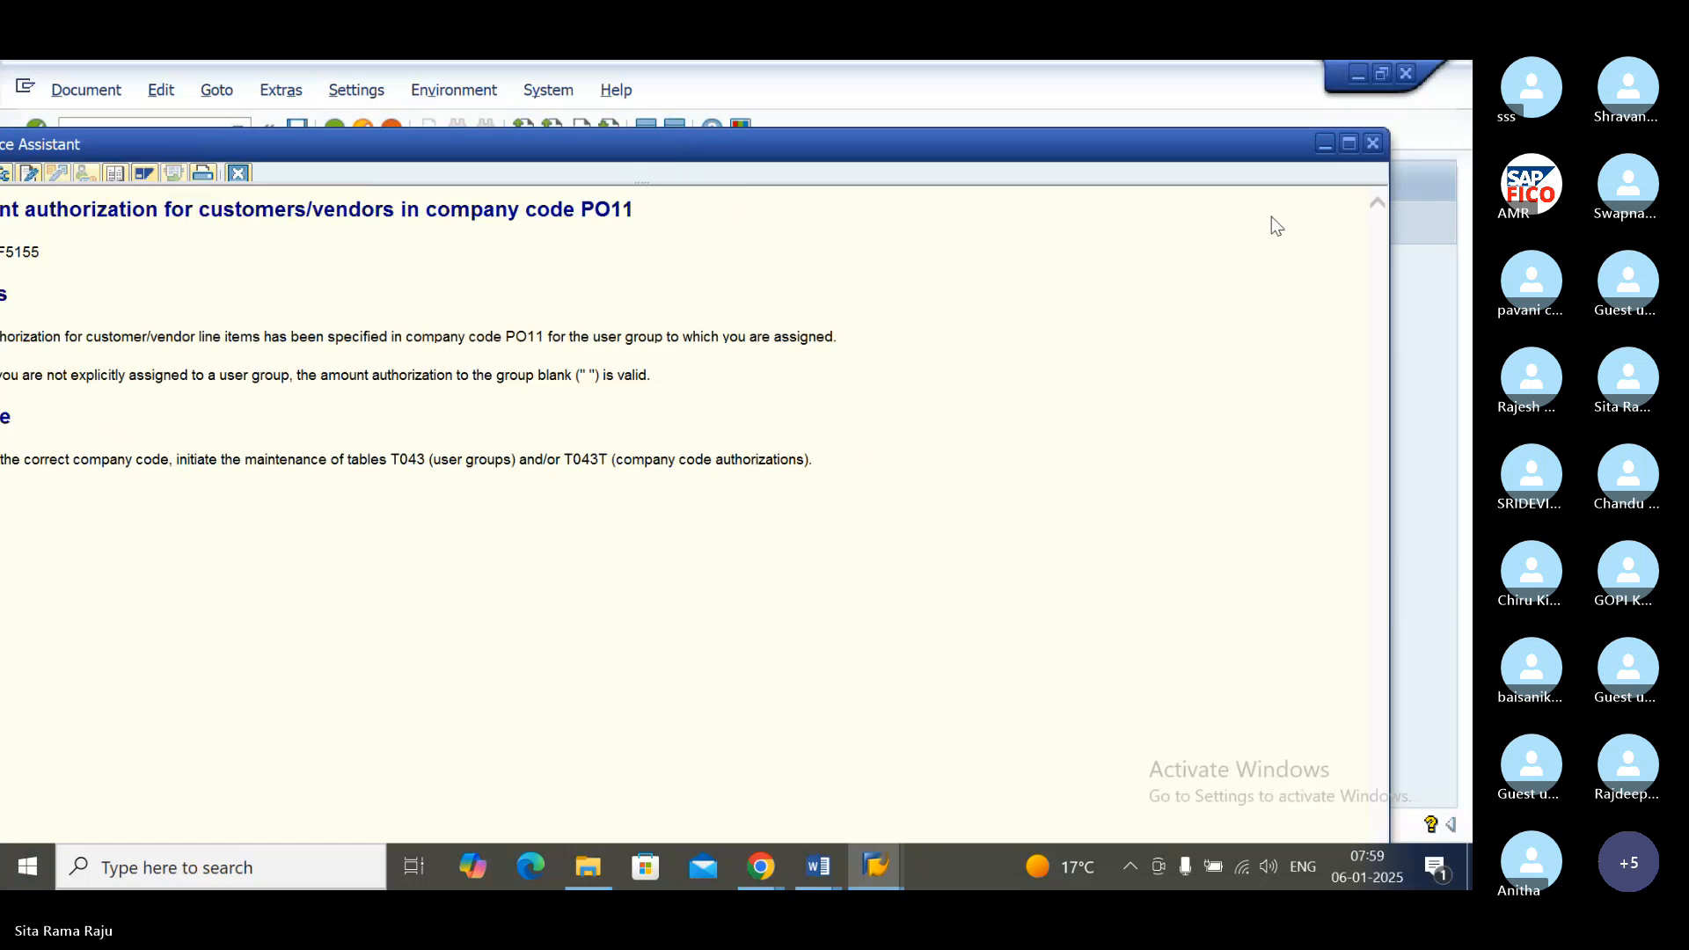
left_click(1374, 145)
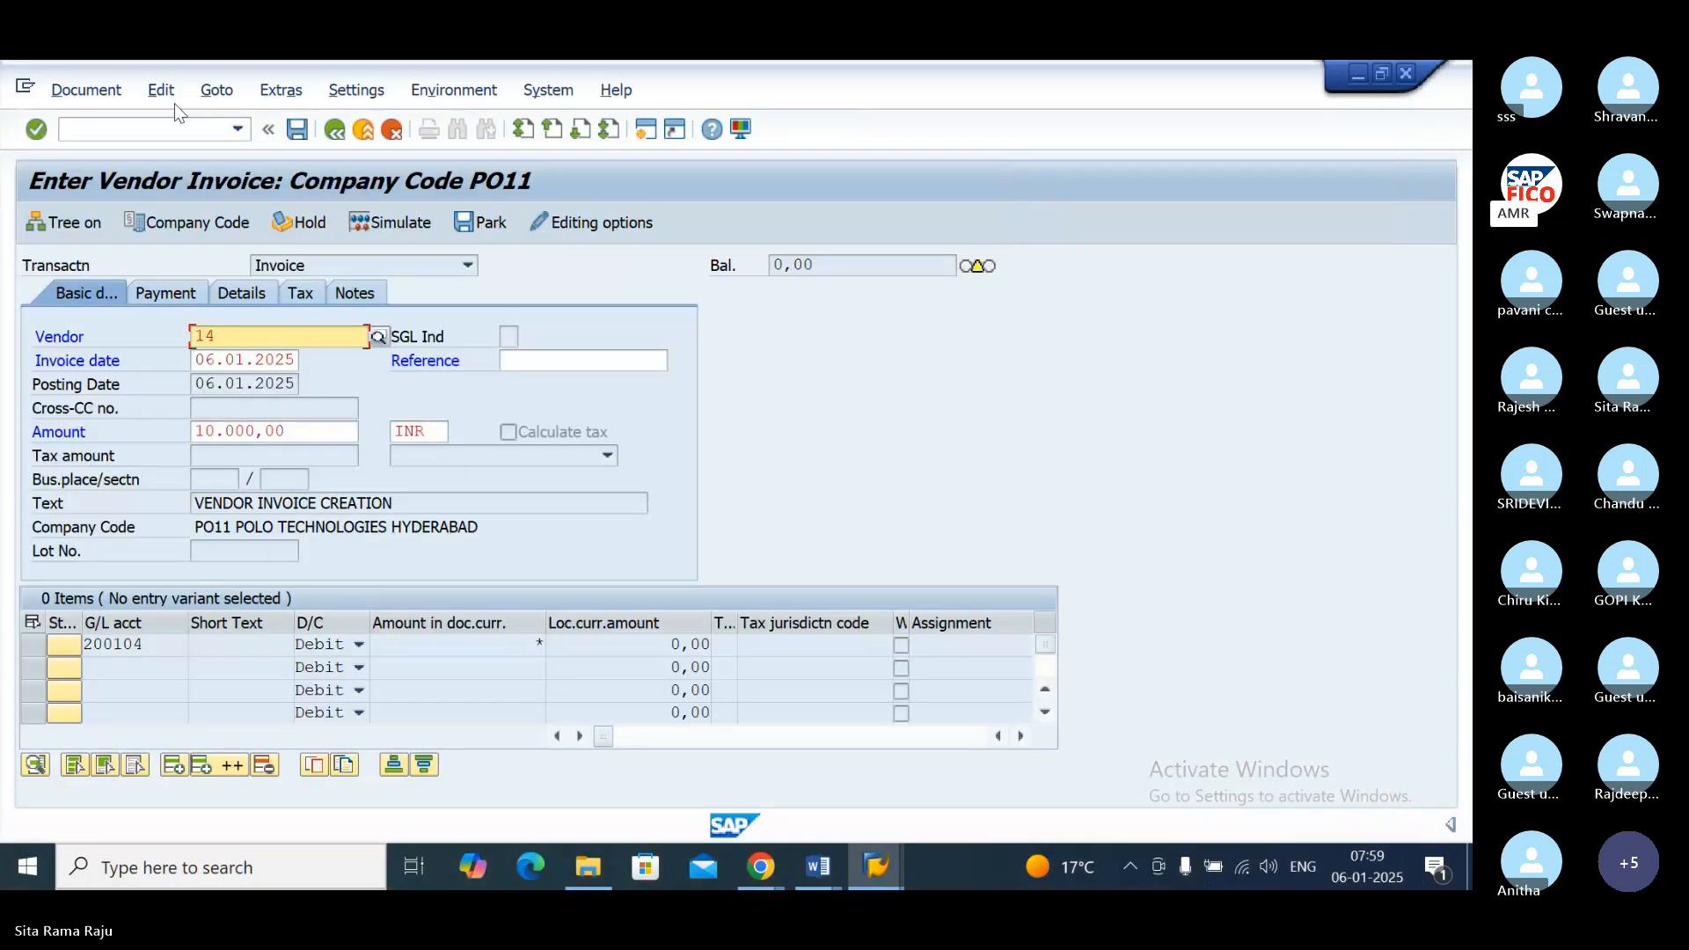
left_click(141, 132)
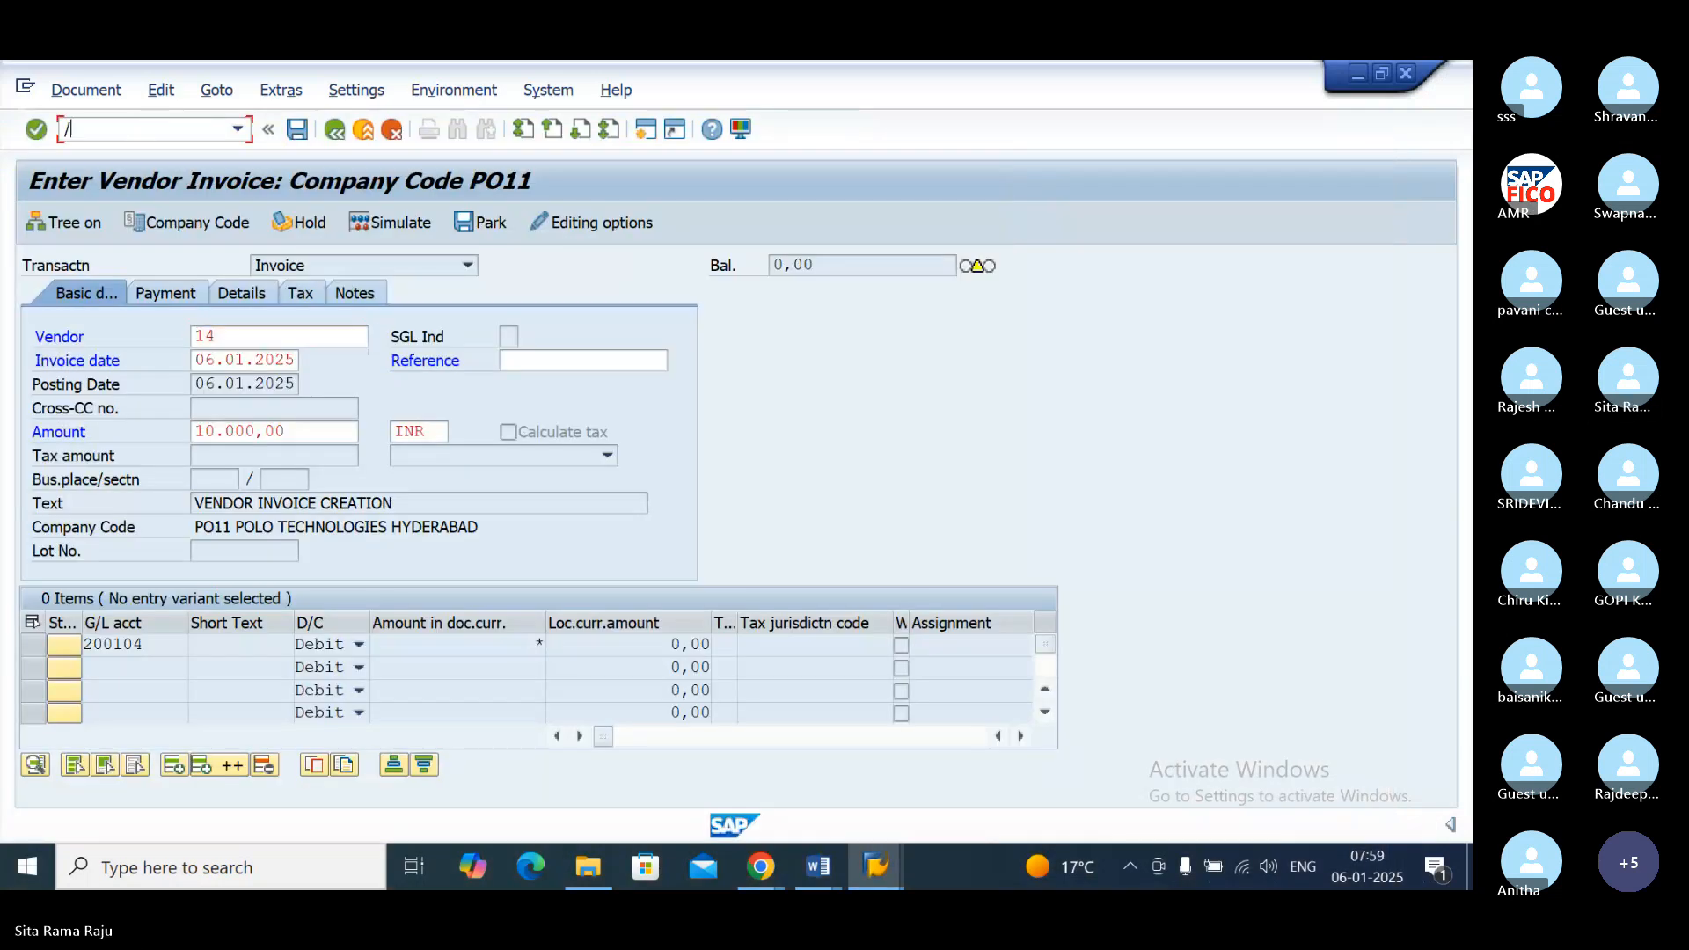
type("/NOB")
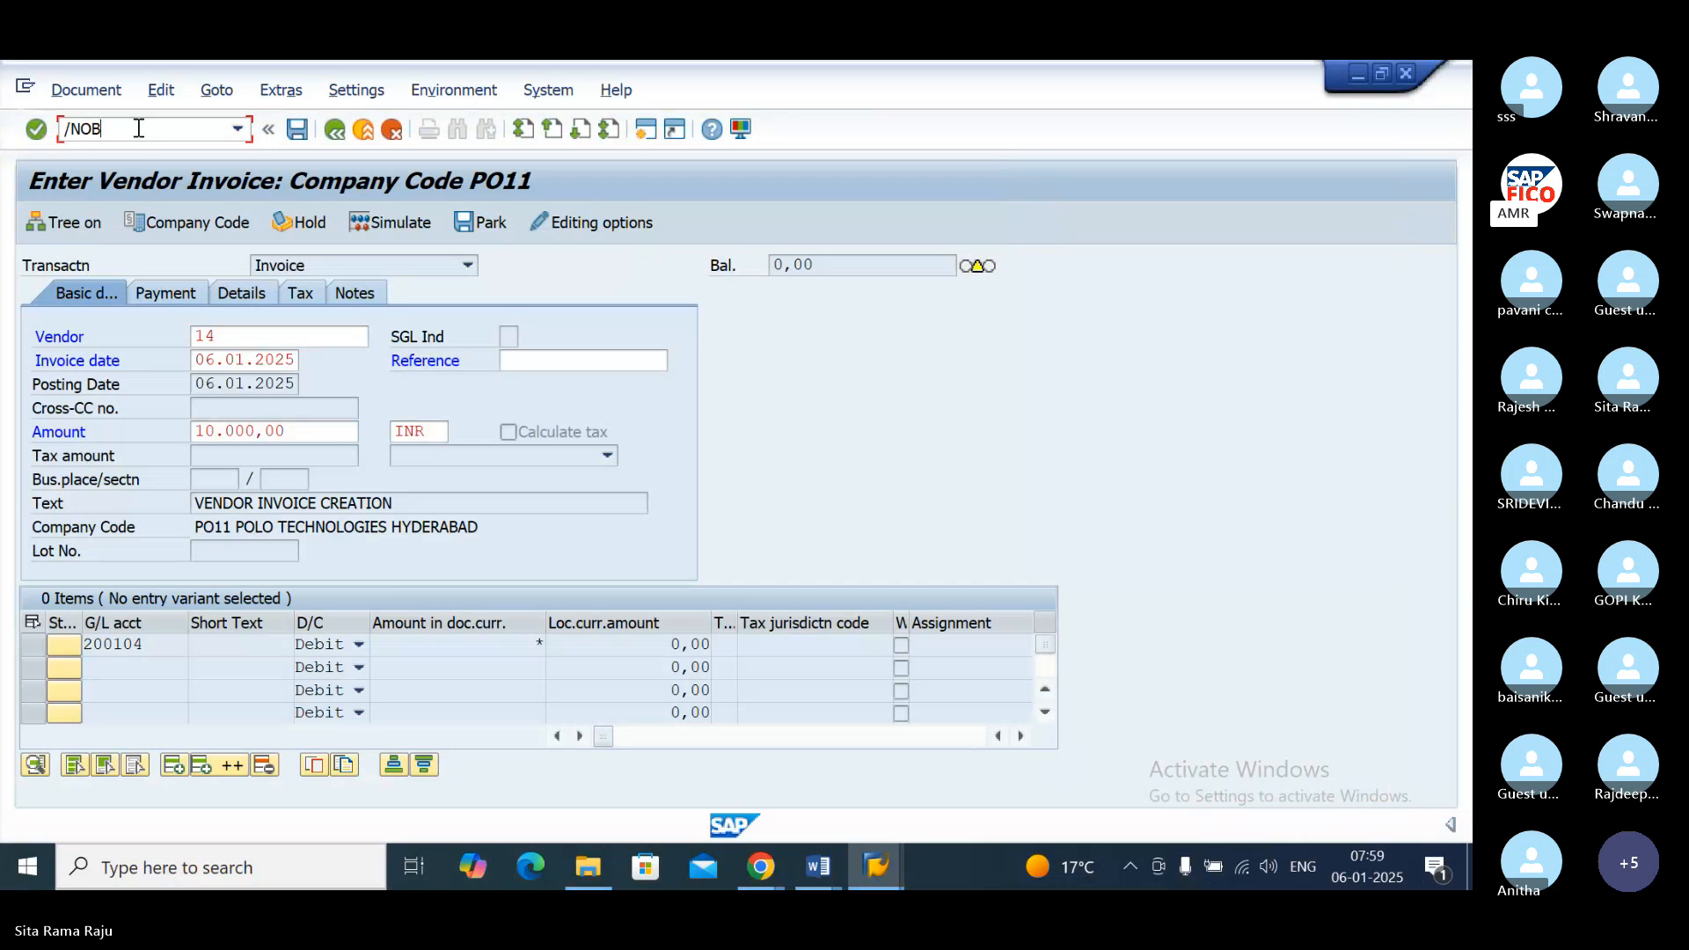
key("BackSpace")
key("BackSpace")
key("BackSpace")
key("BackSpace")
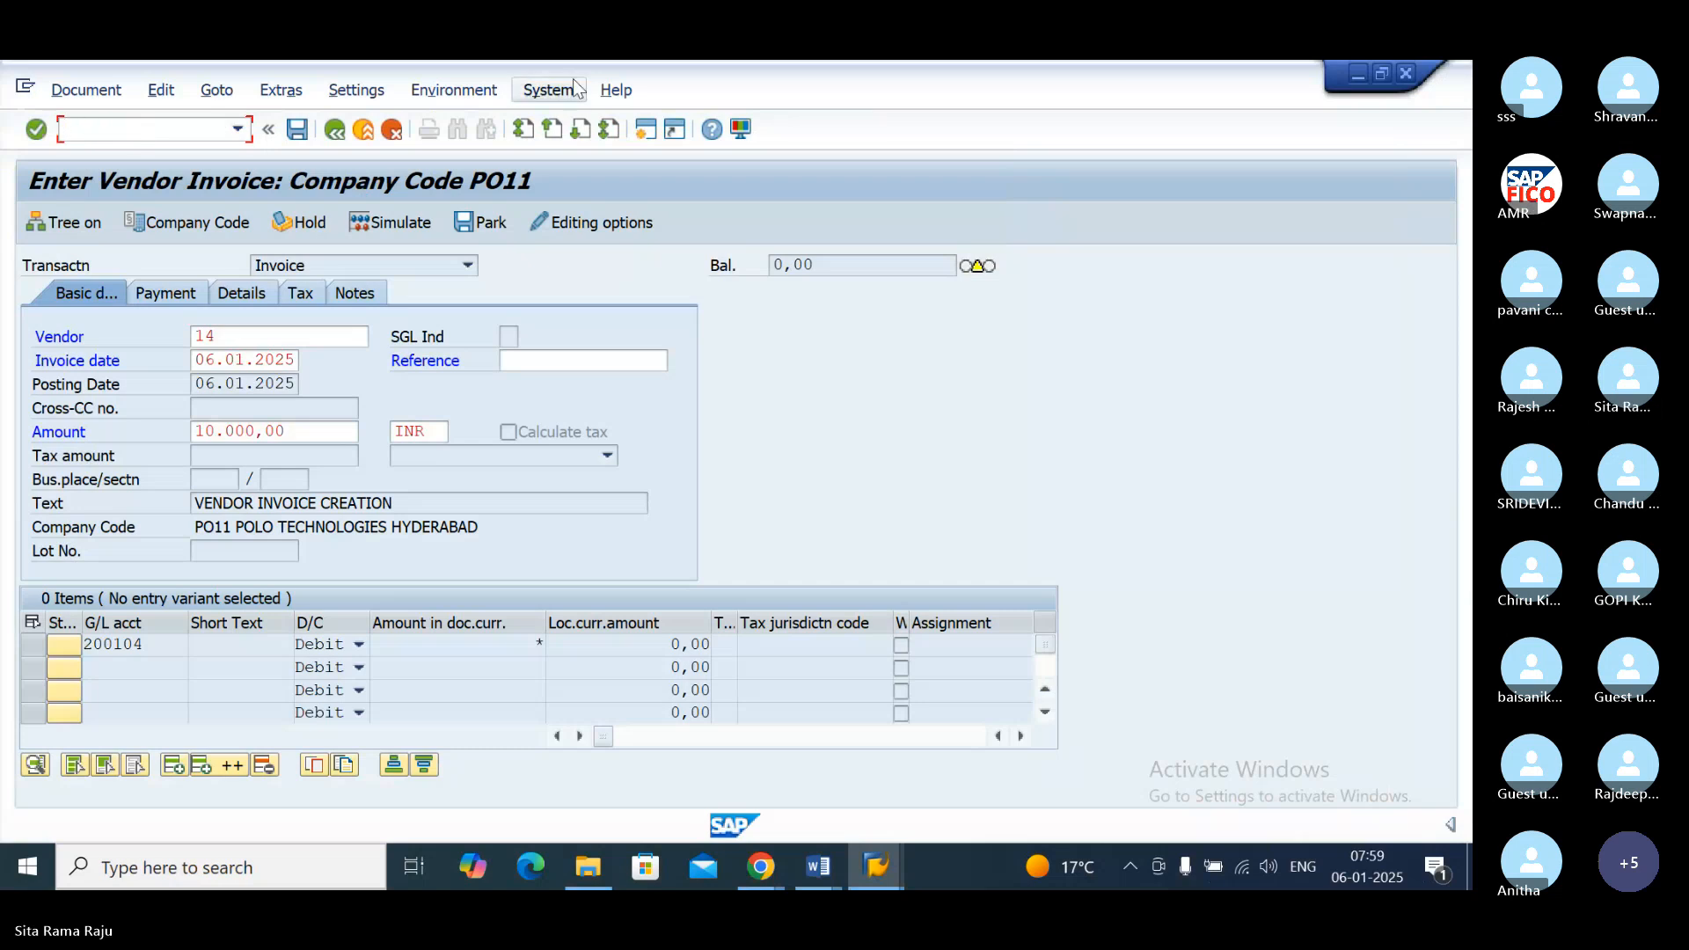
Step: Open a second SAP session and start transaction OB57 there to assign users to tolerance groups
left_click(643, 135)
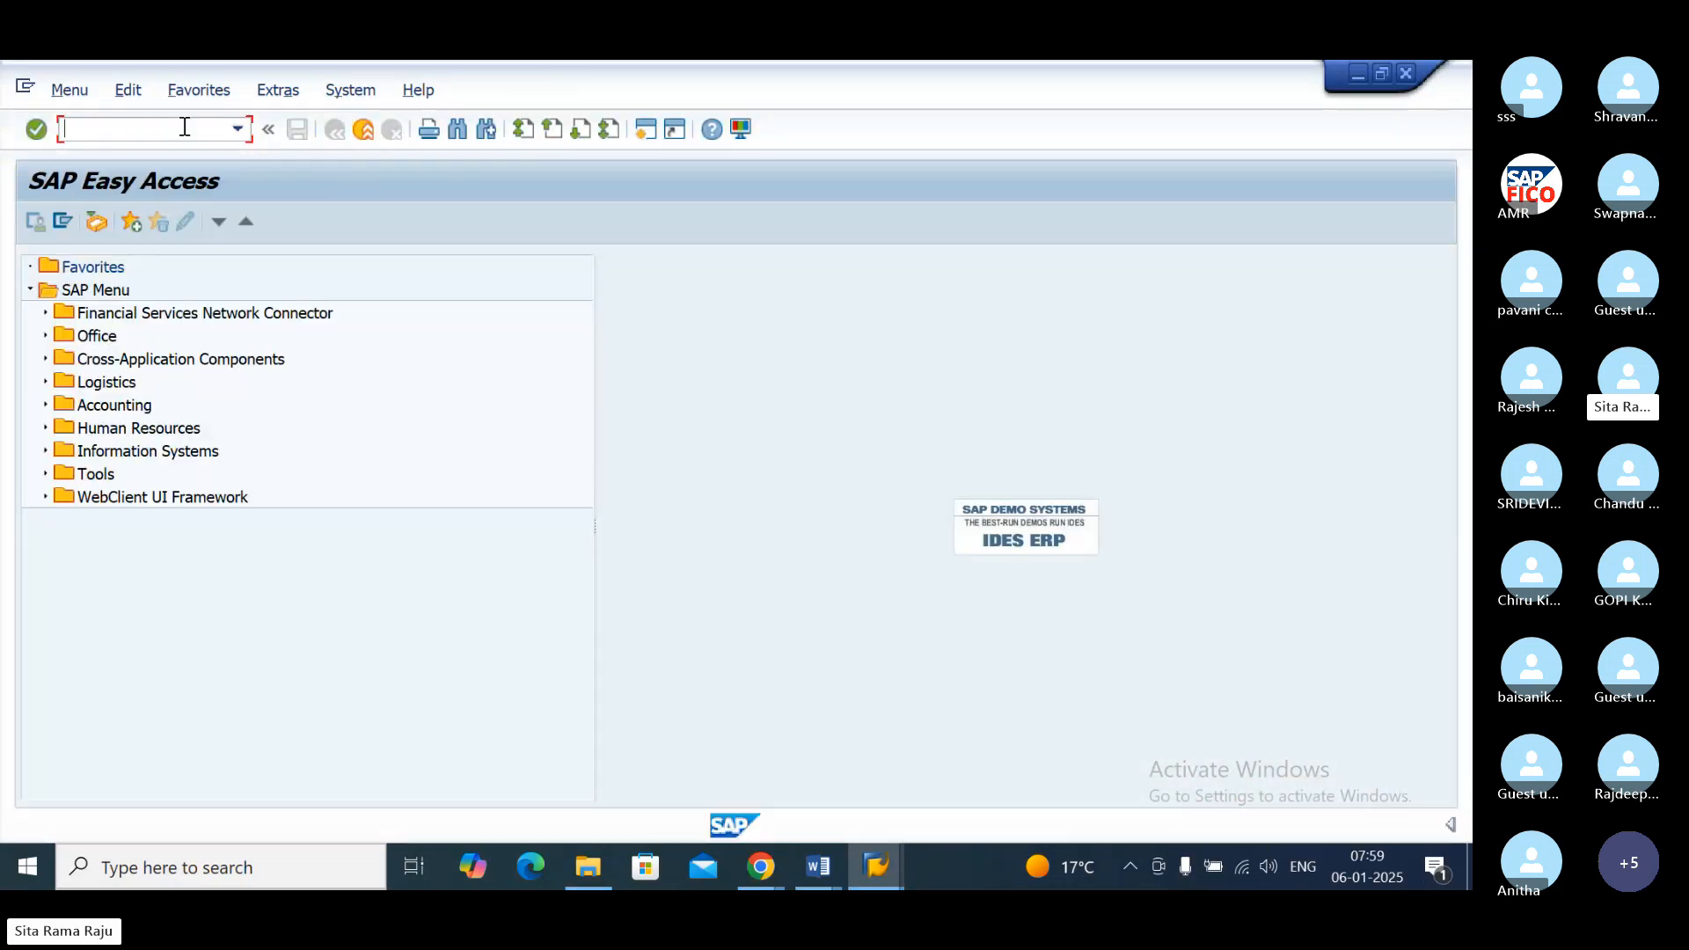
type("/NOB57")
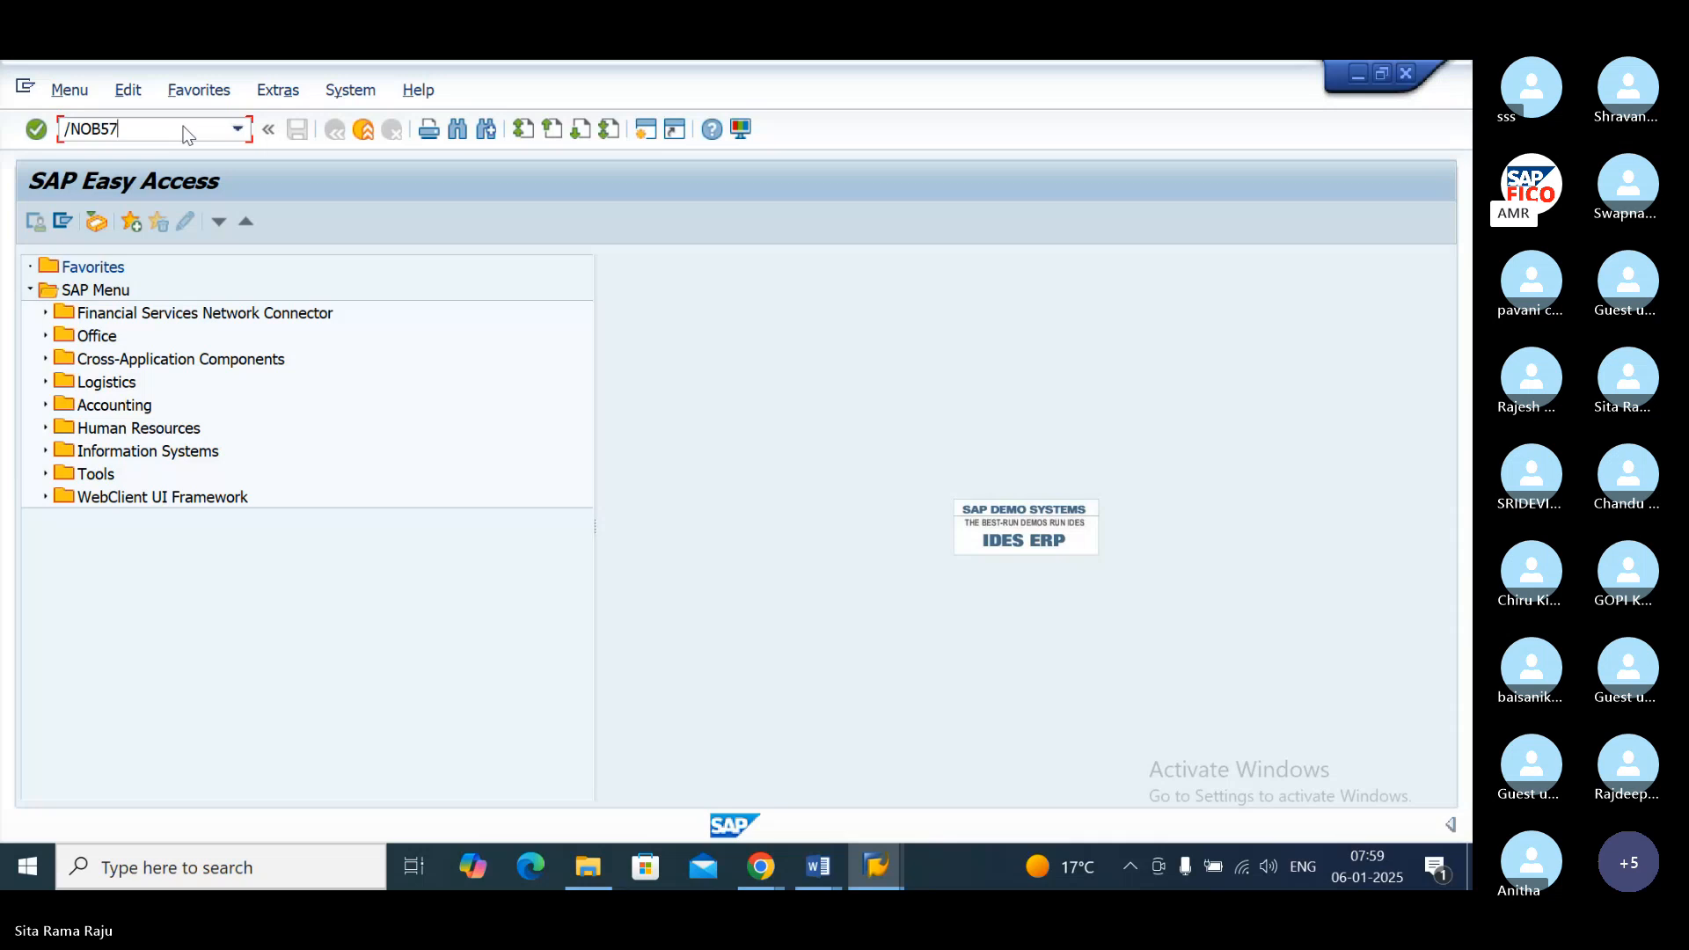
key("Return")
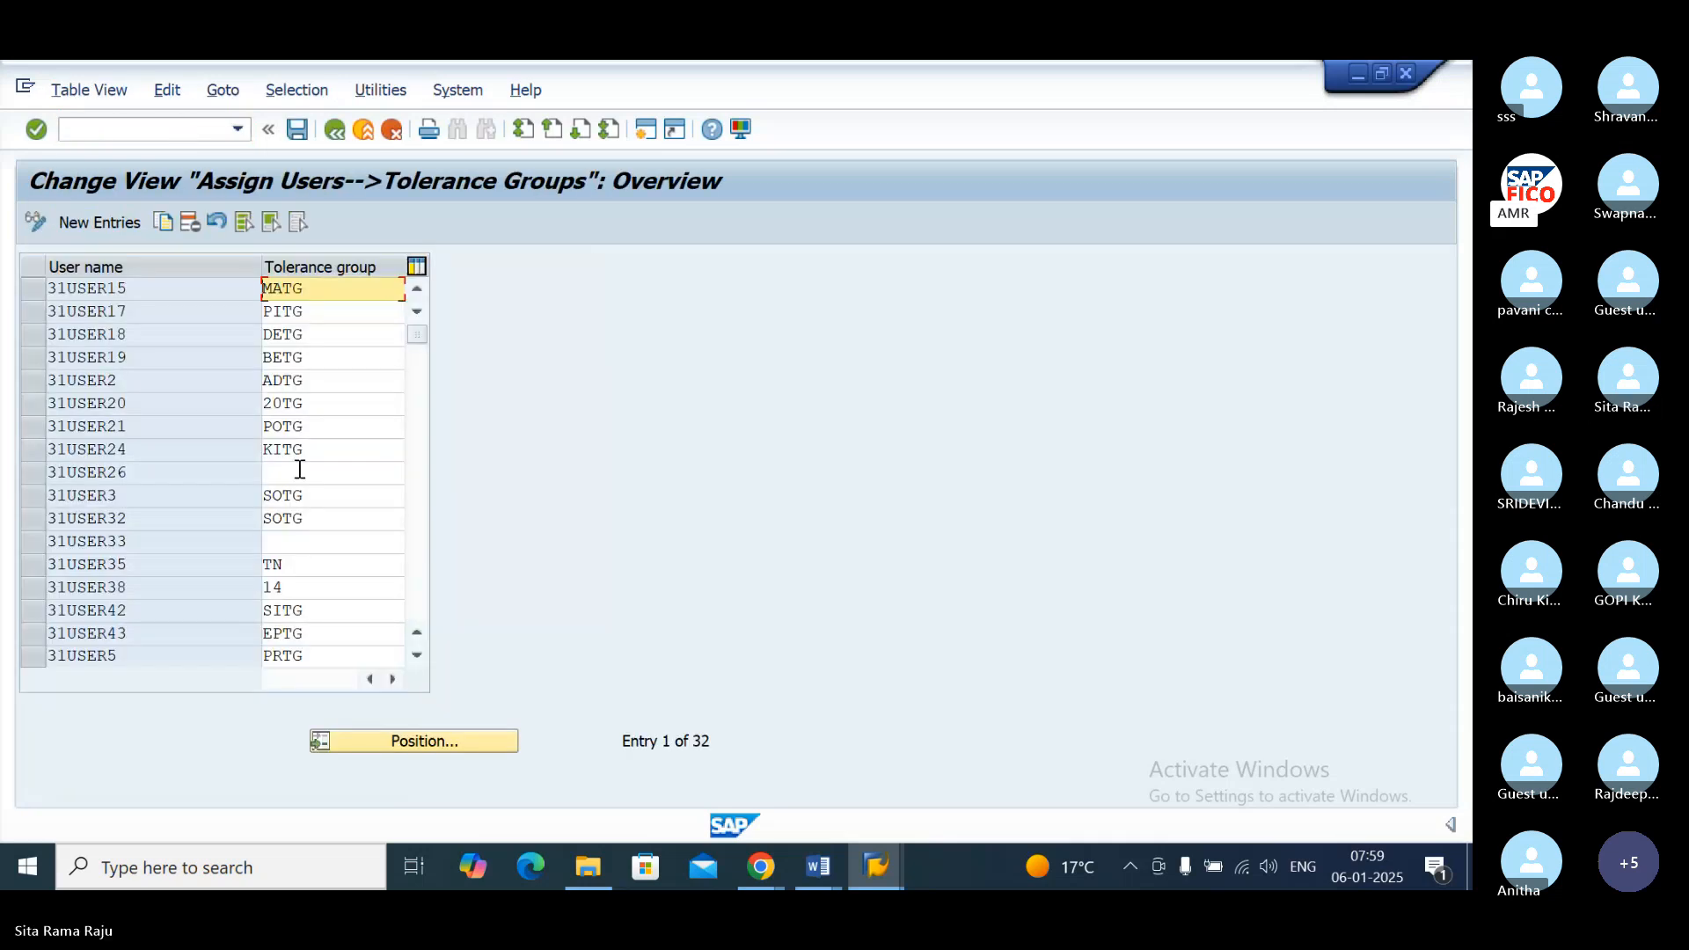
Step: Position the tolerance group assignment list at user name 31USER18
left_click(429, 744)
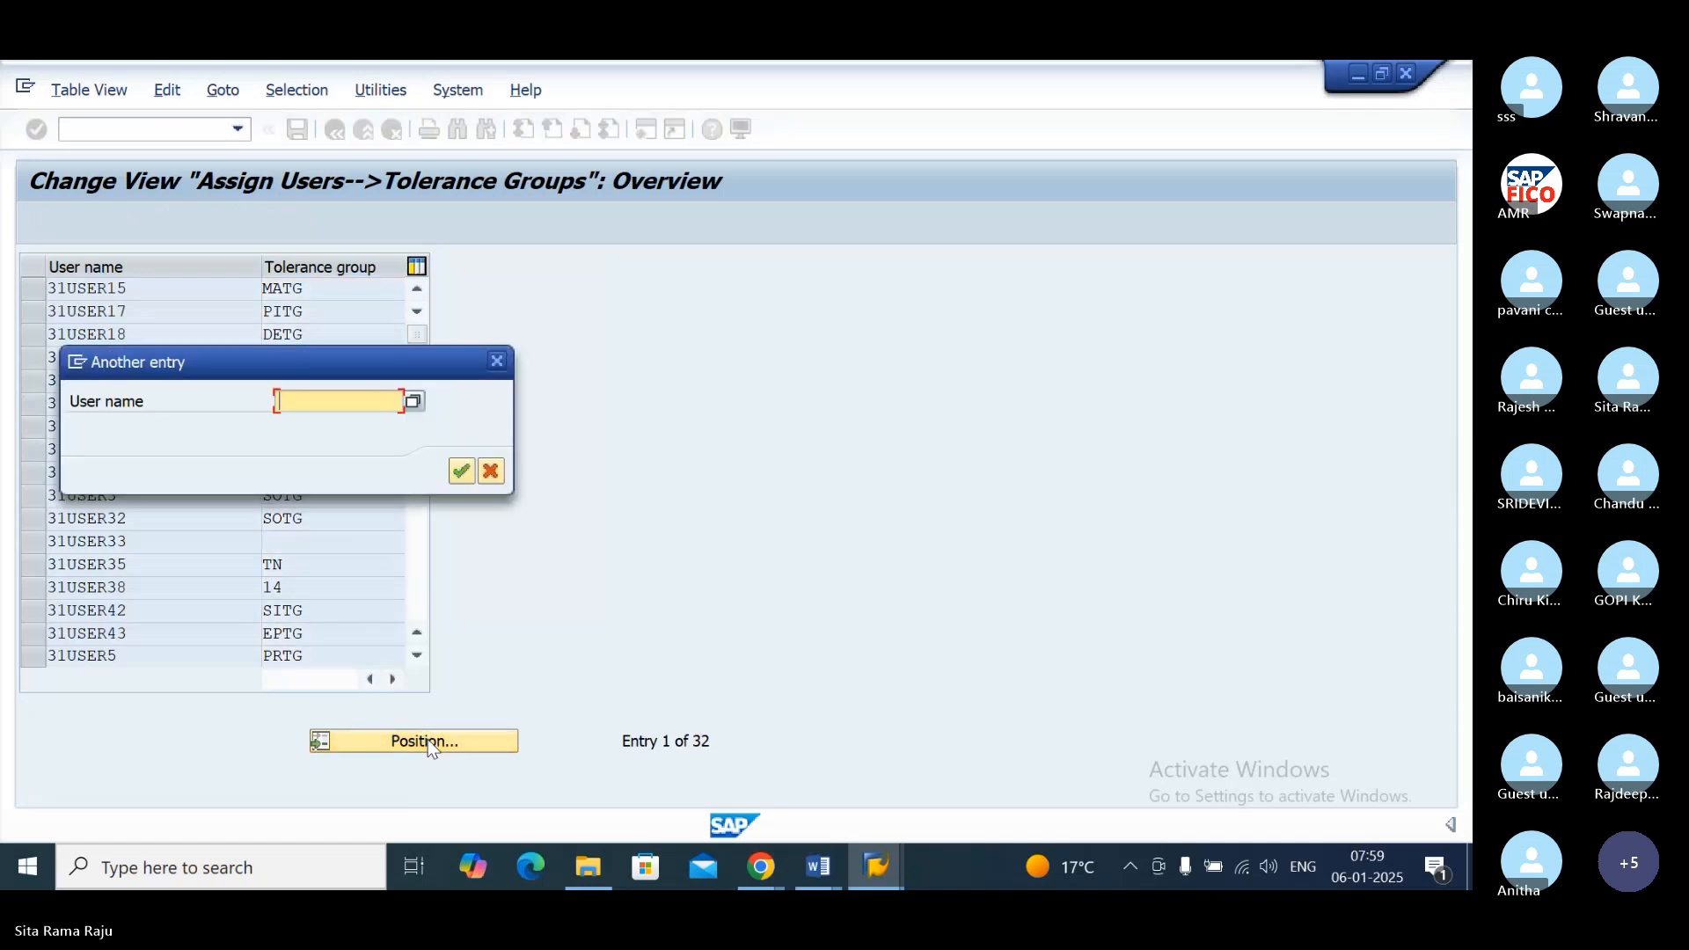
type("31USER18")
left_click(460, 473)
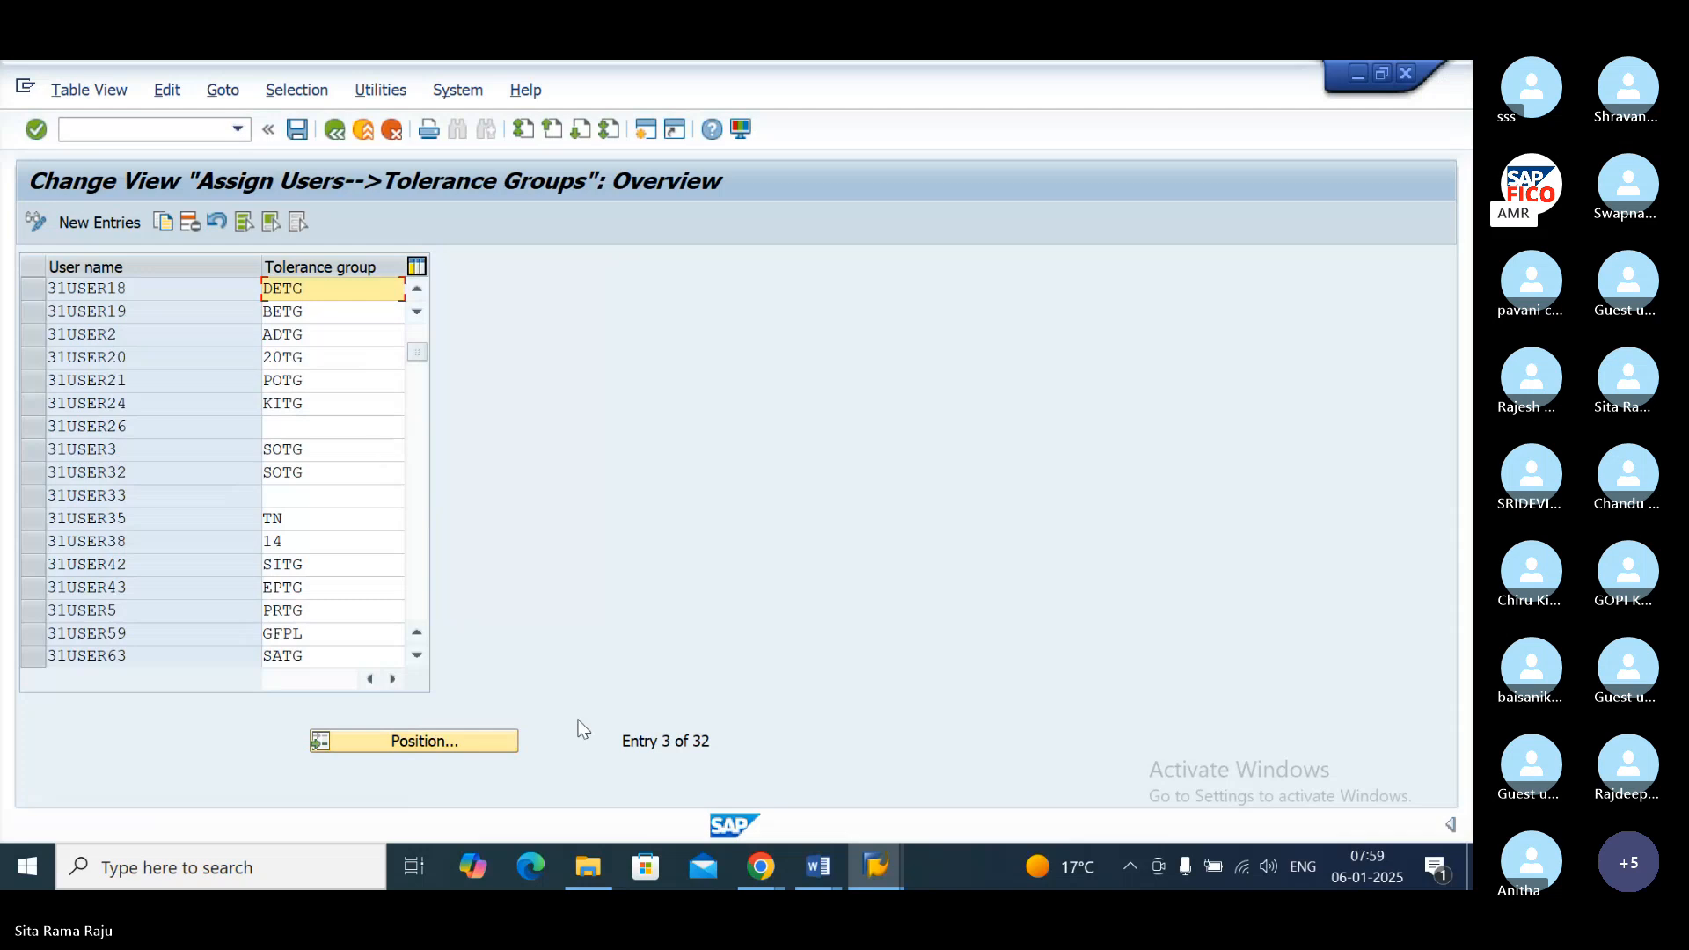
left_click(758, 871)
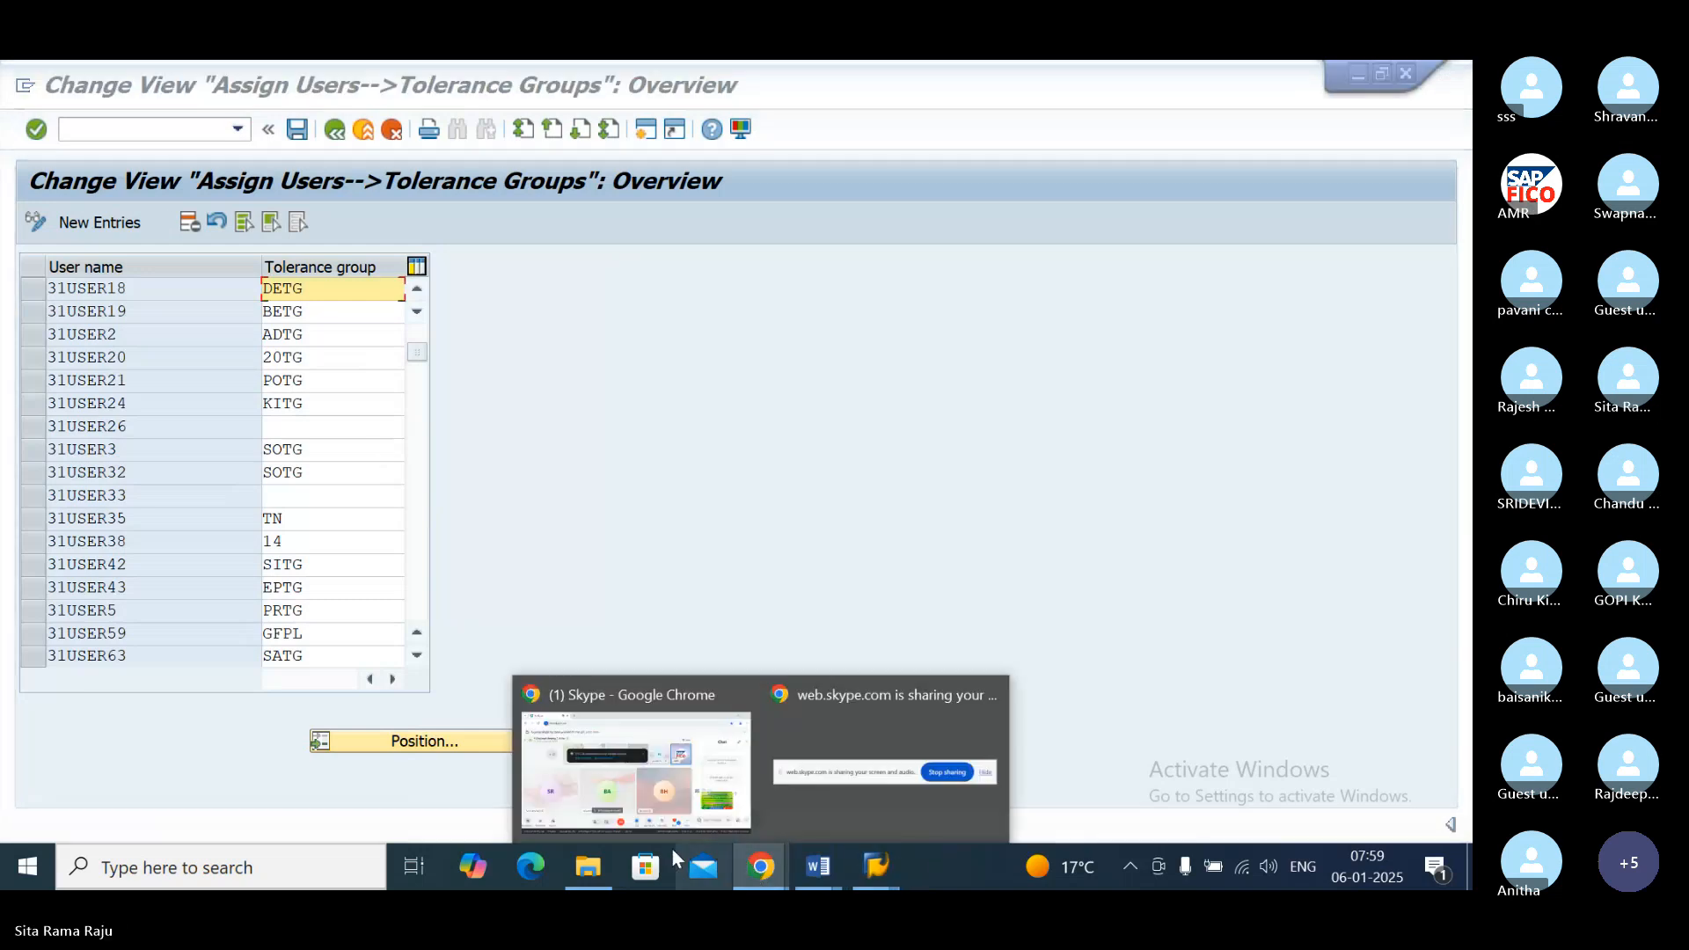
left_click(645, 739)
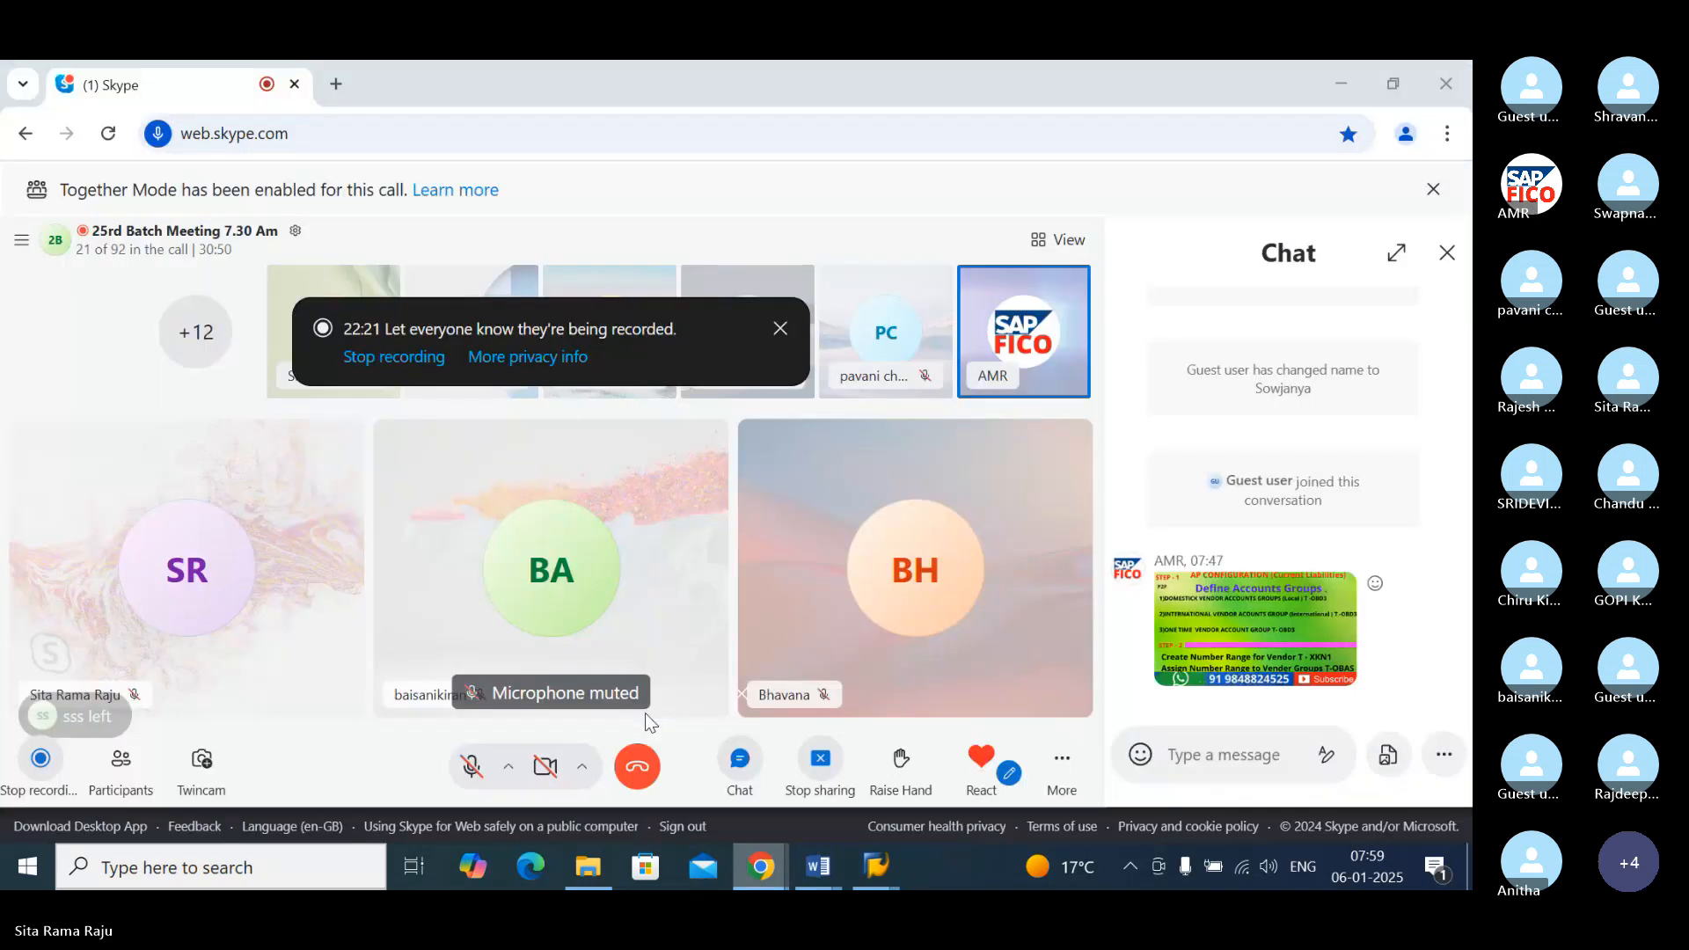
left_click(472, 768)
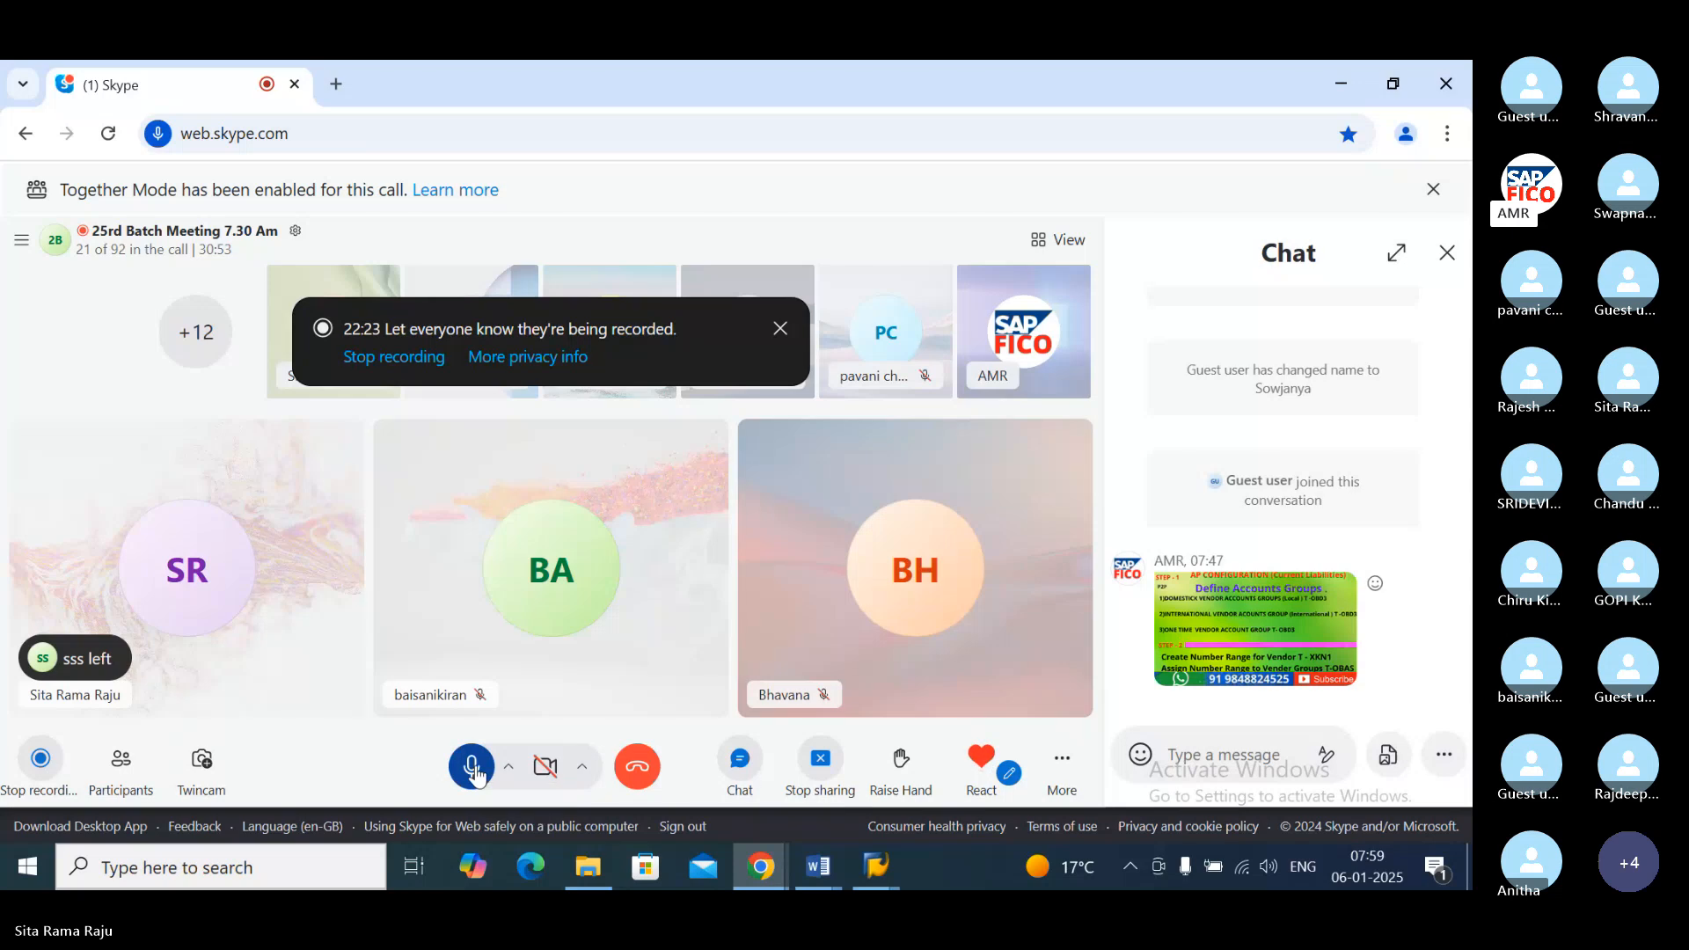
left_click(873, 870)
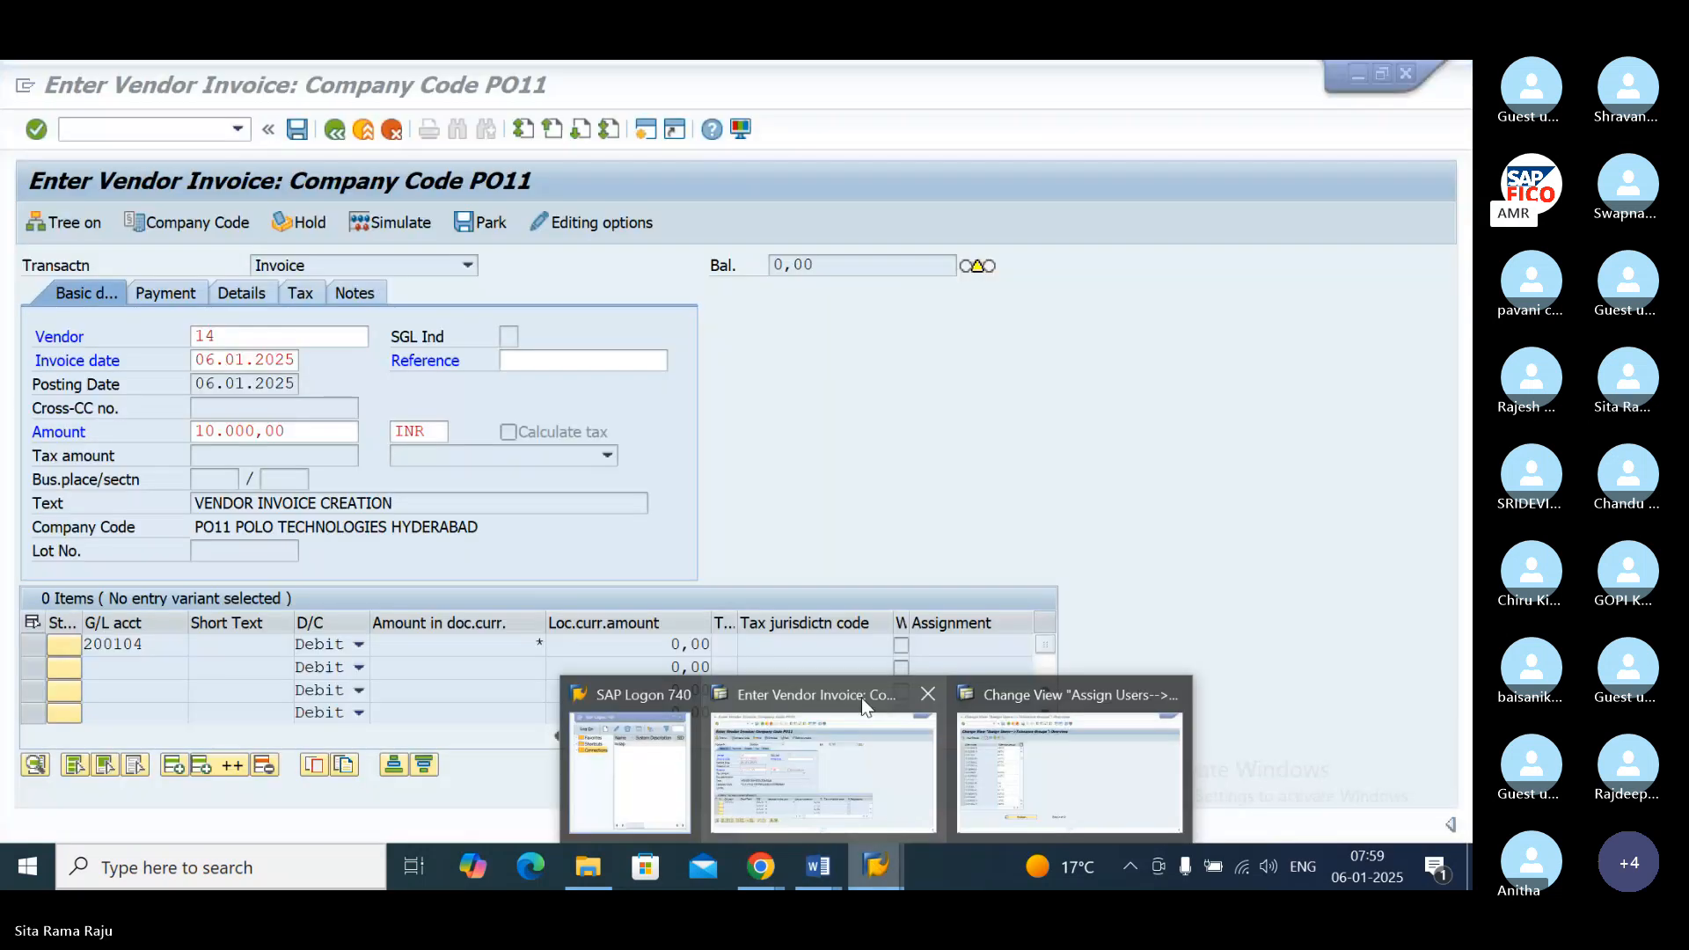
left_click(1069, 761)
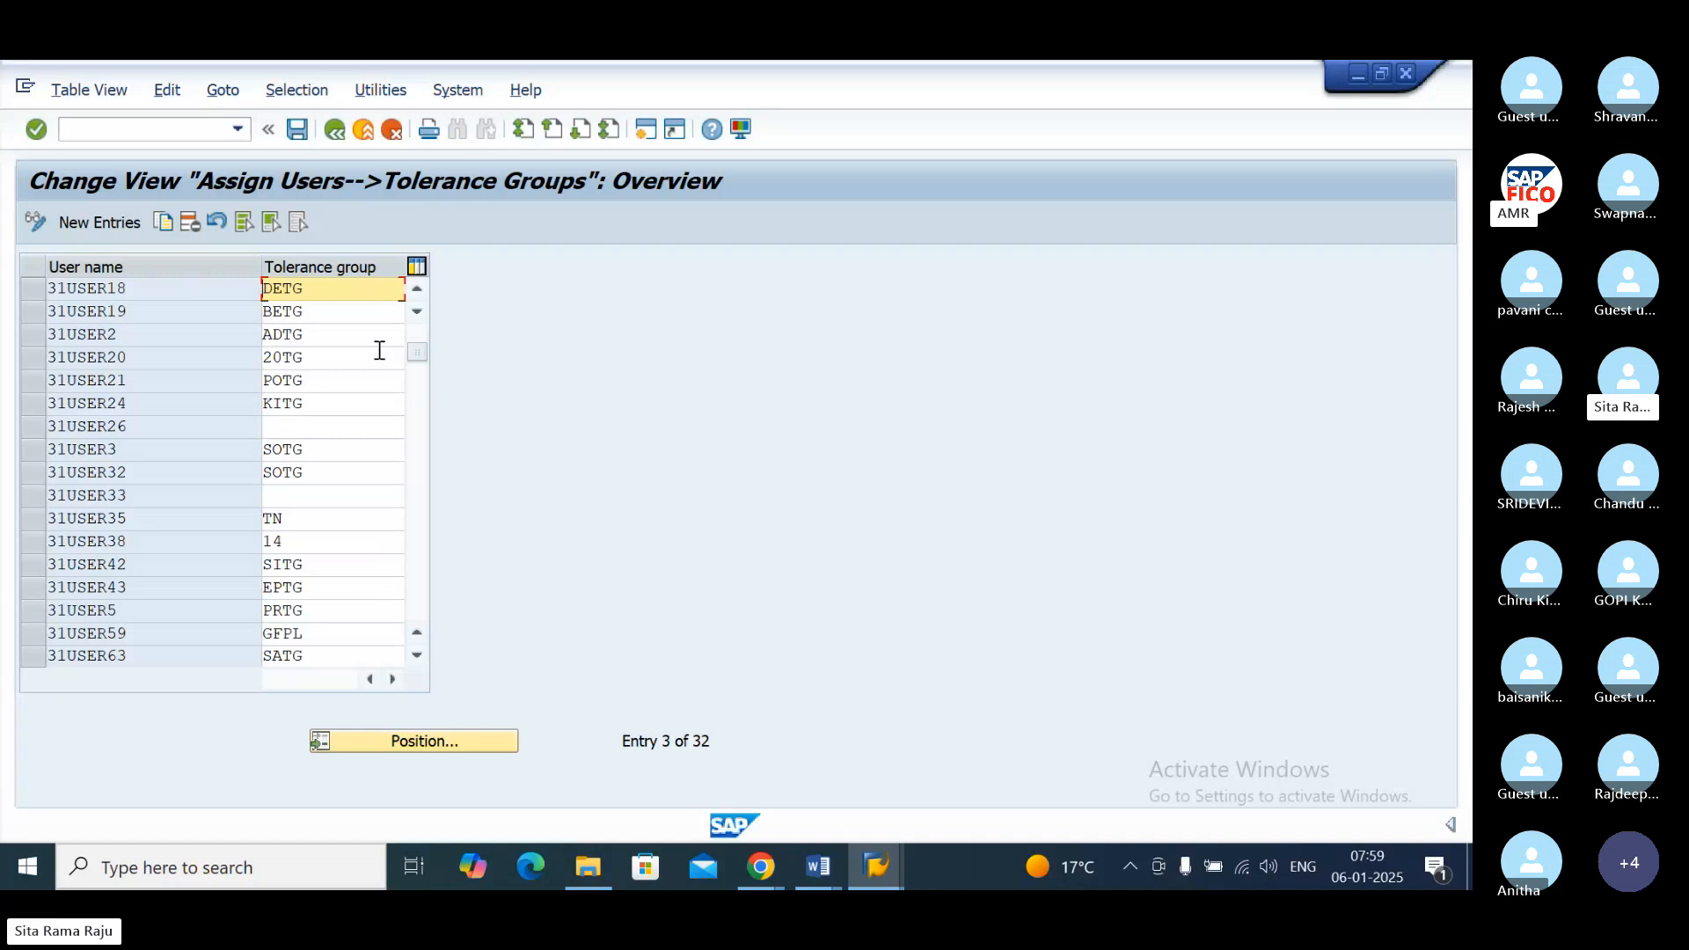
Step: Assign tolerance group POTG of company code PO11 to user 31USER18 and save it under customizing request DPKK900894
left_click(331, 290)
left_click(332, 290)
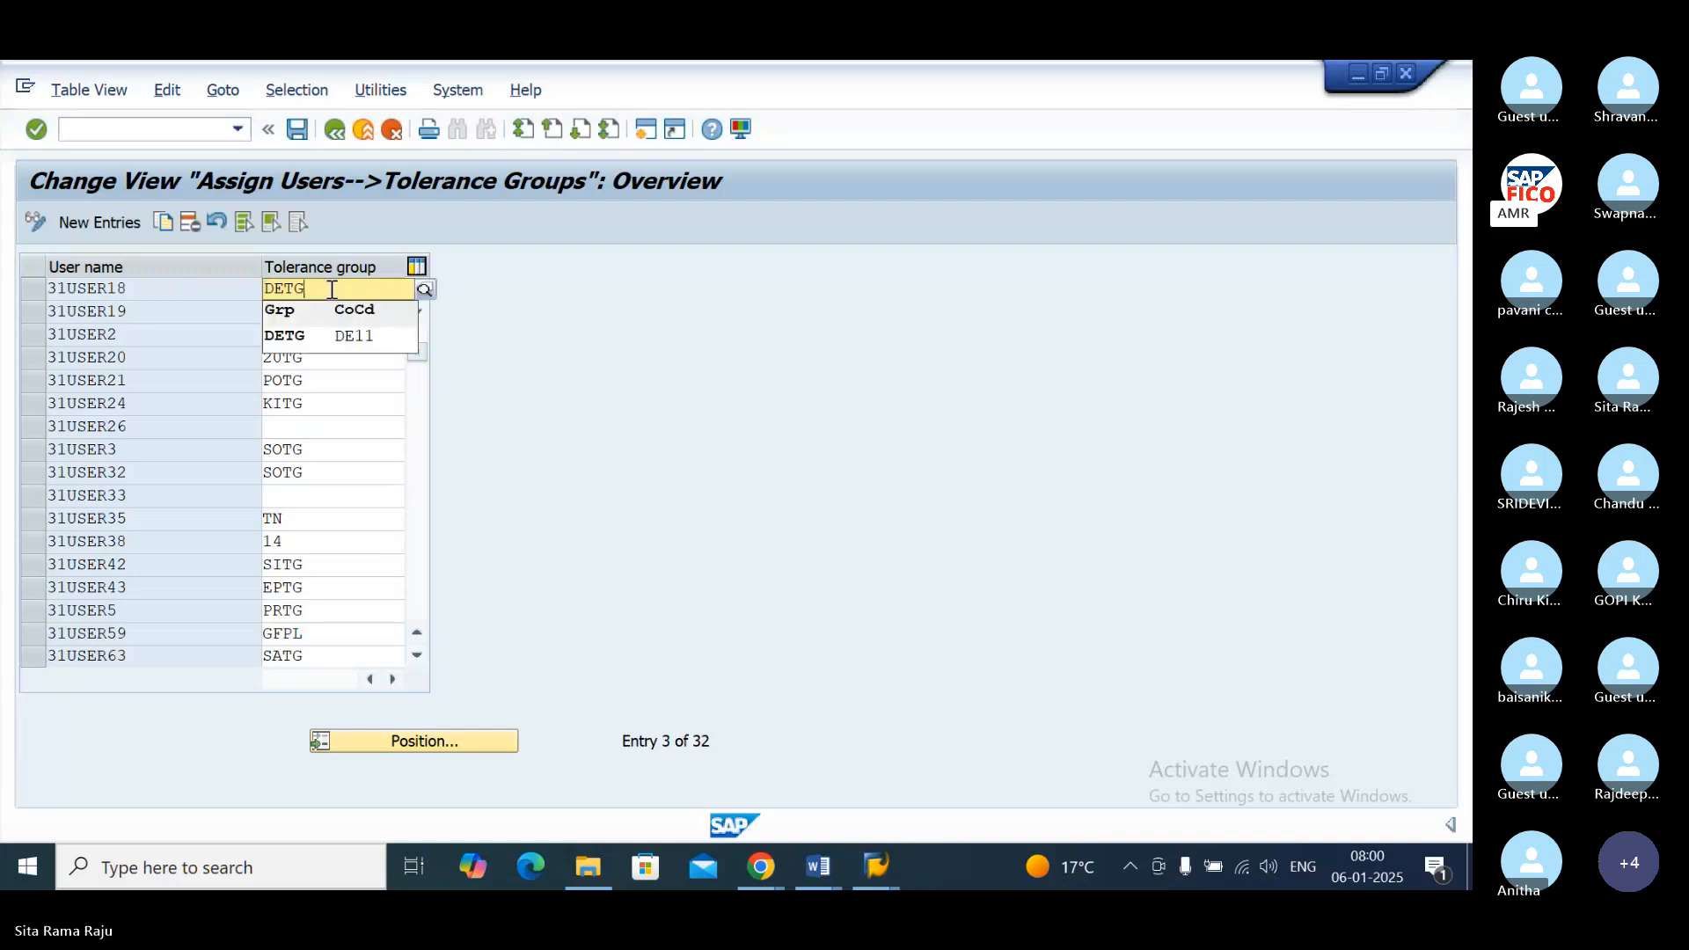
key("BackSpace")
key("BackSpace")
key("BackSpace")
key("BackSpace")
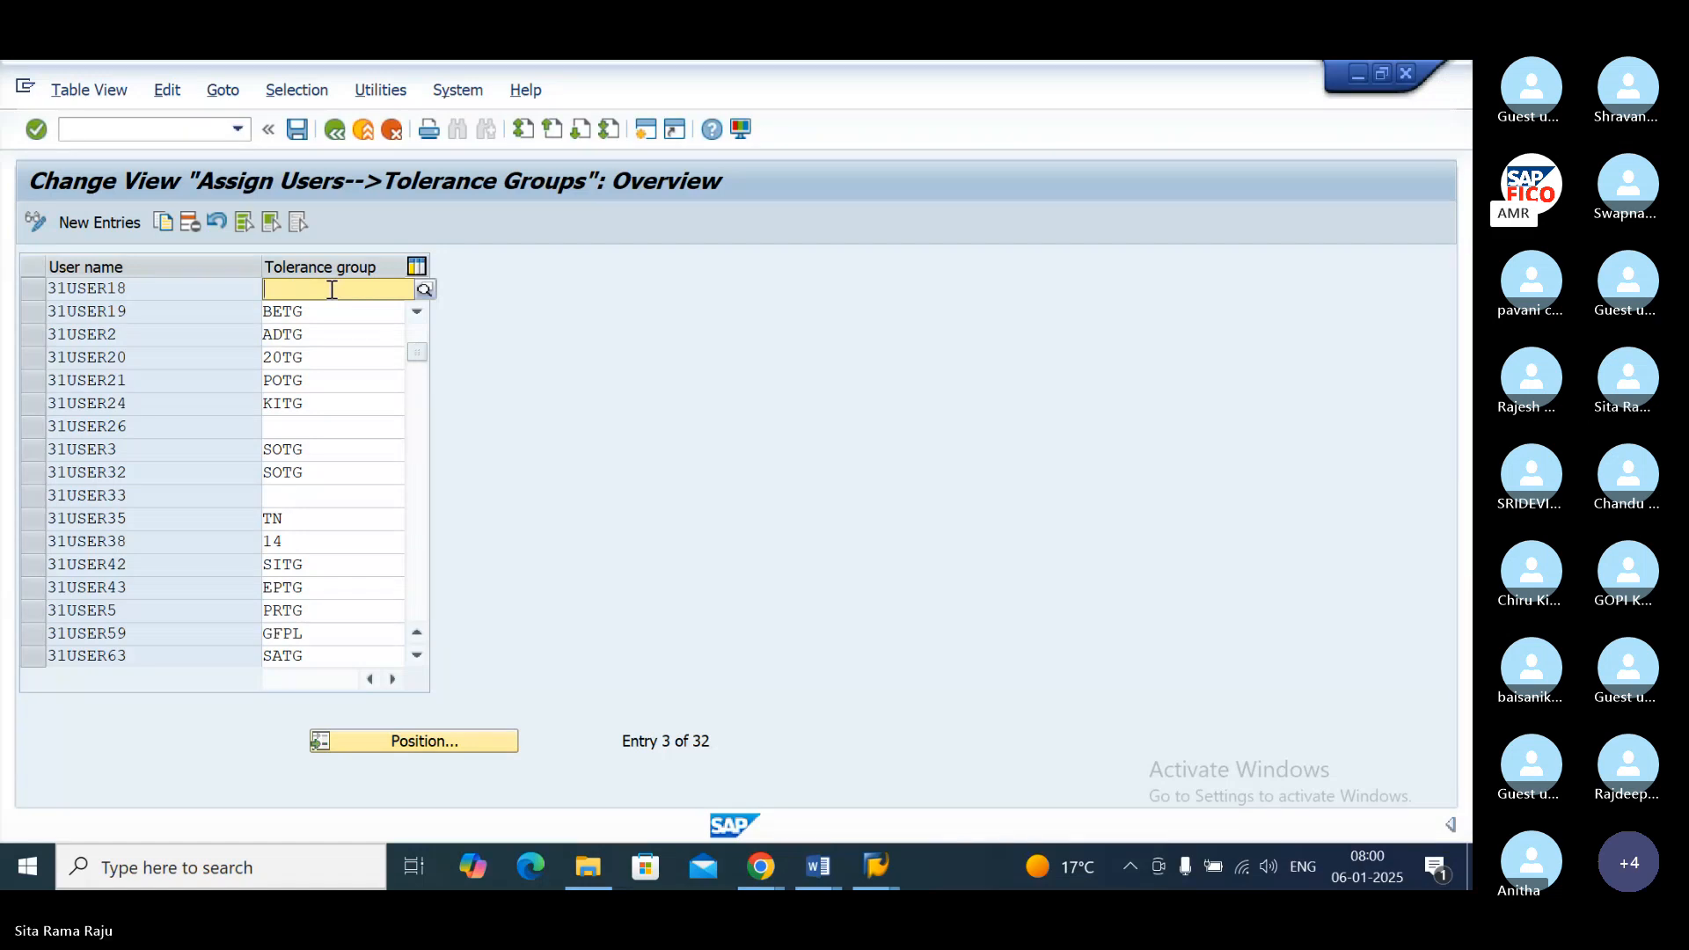
type("PO")
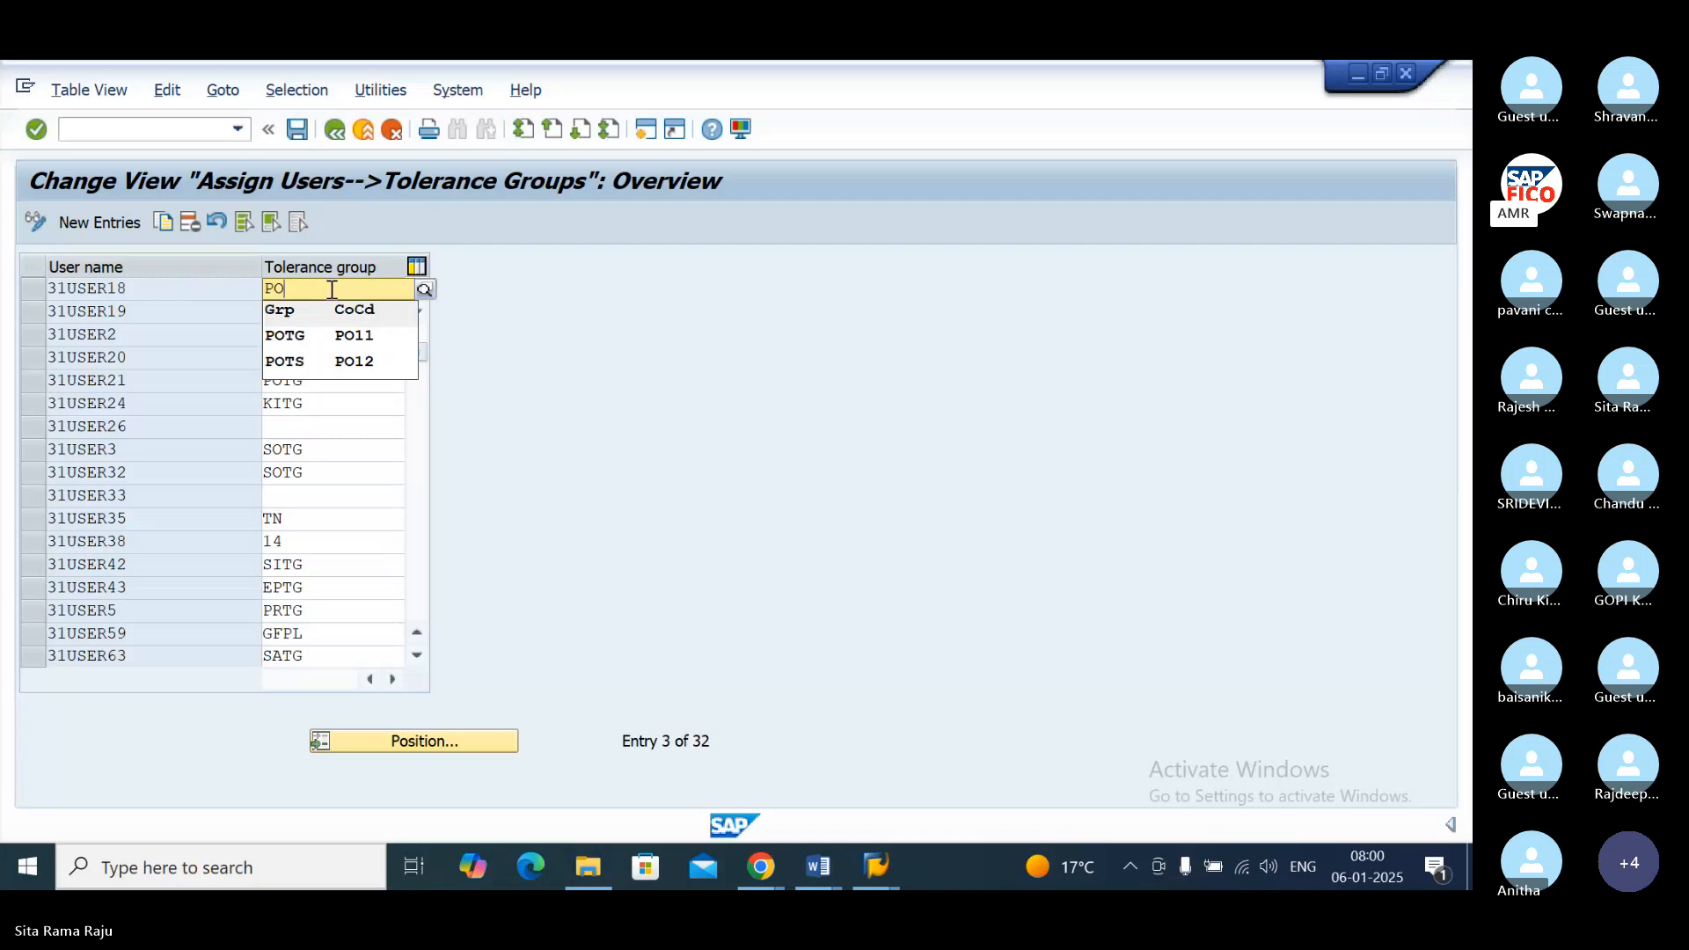
left_click(317, 343)
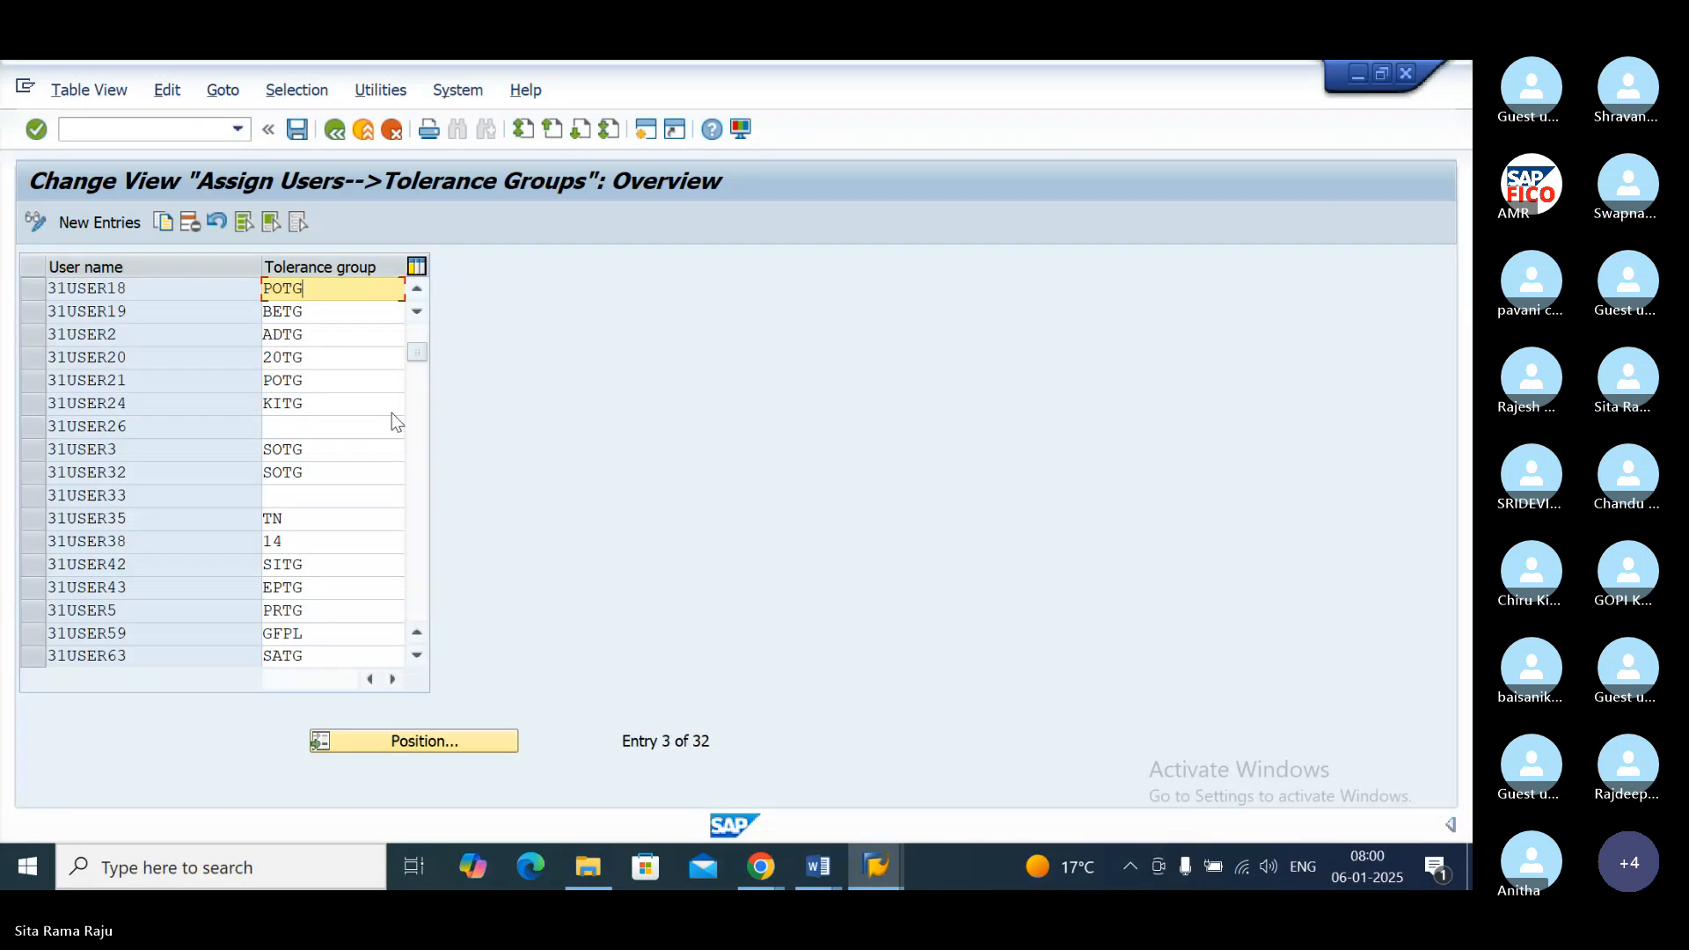
left_click(298, 132)
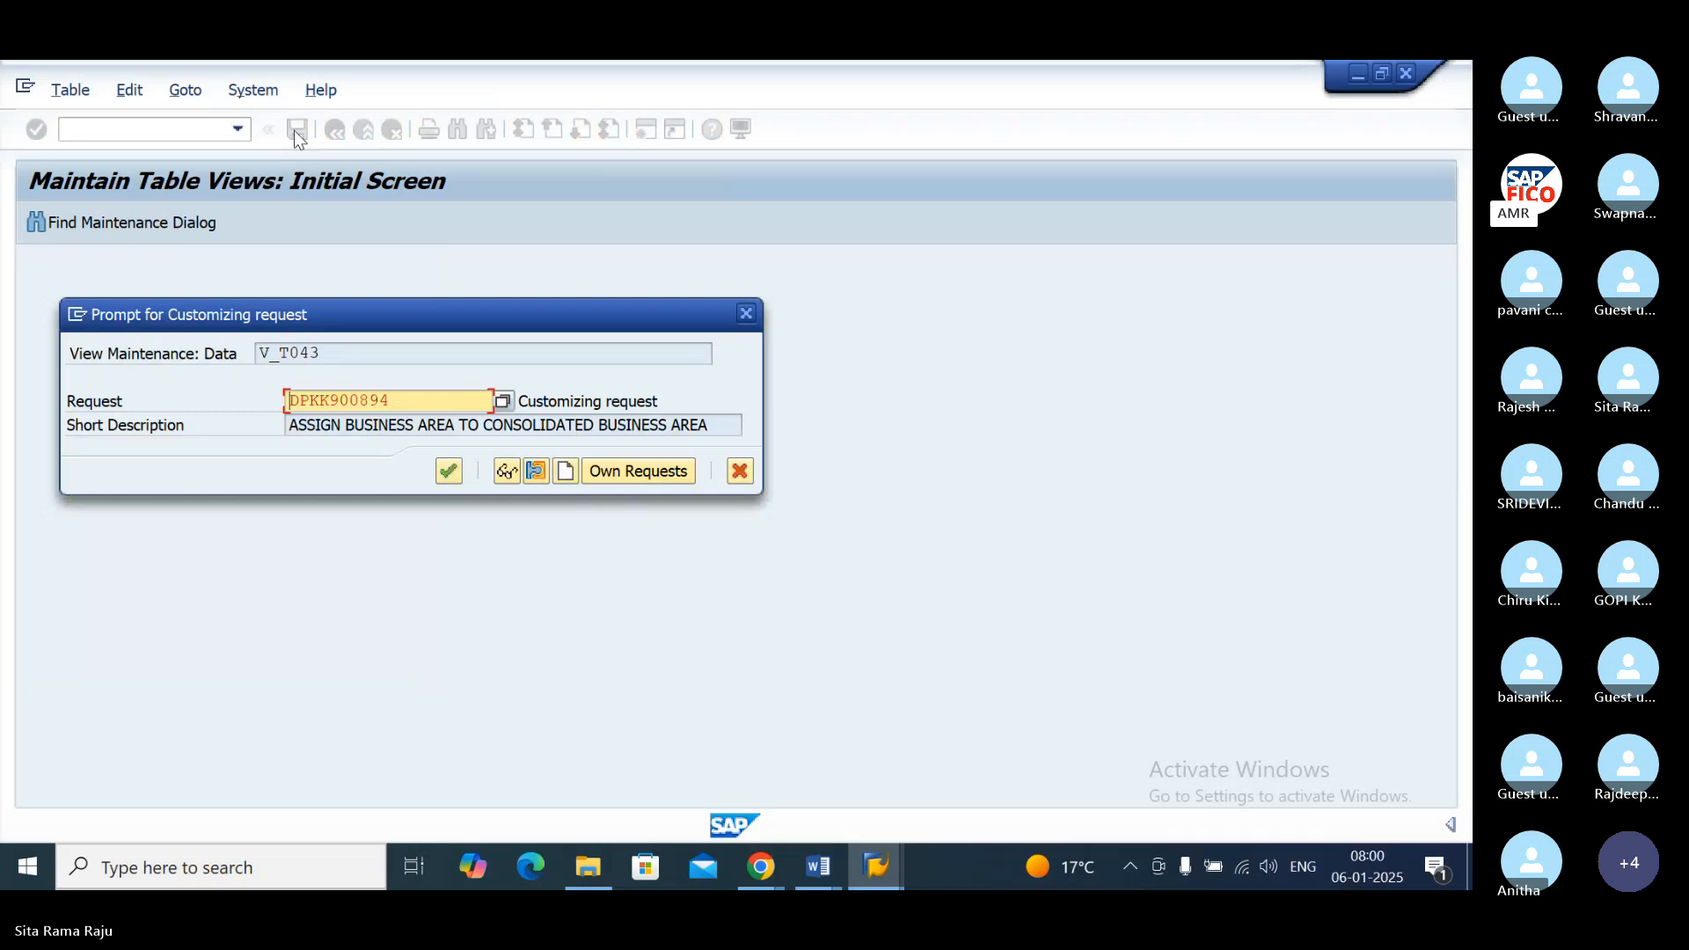
left_click(449, 473)
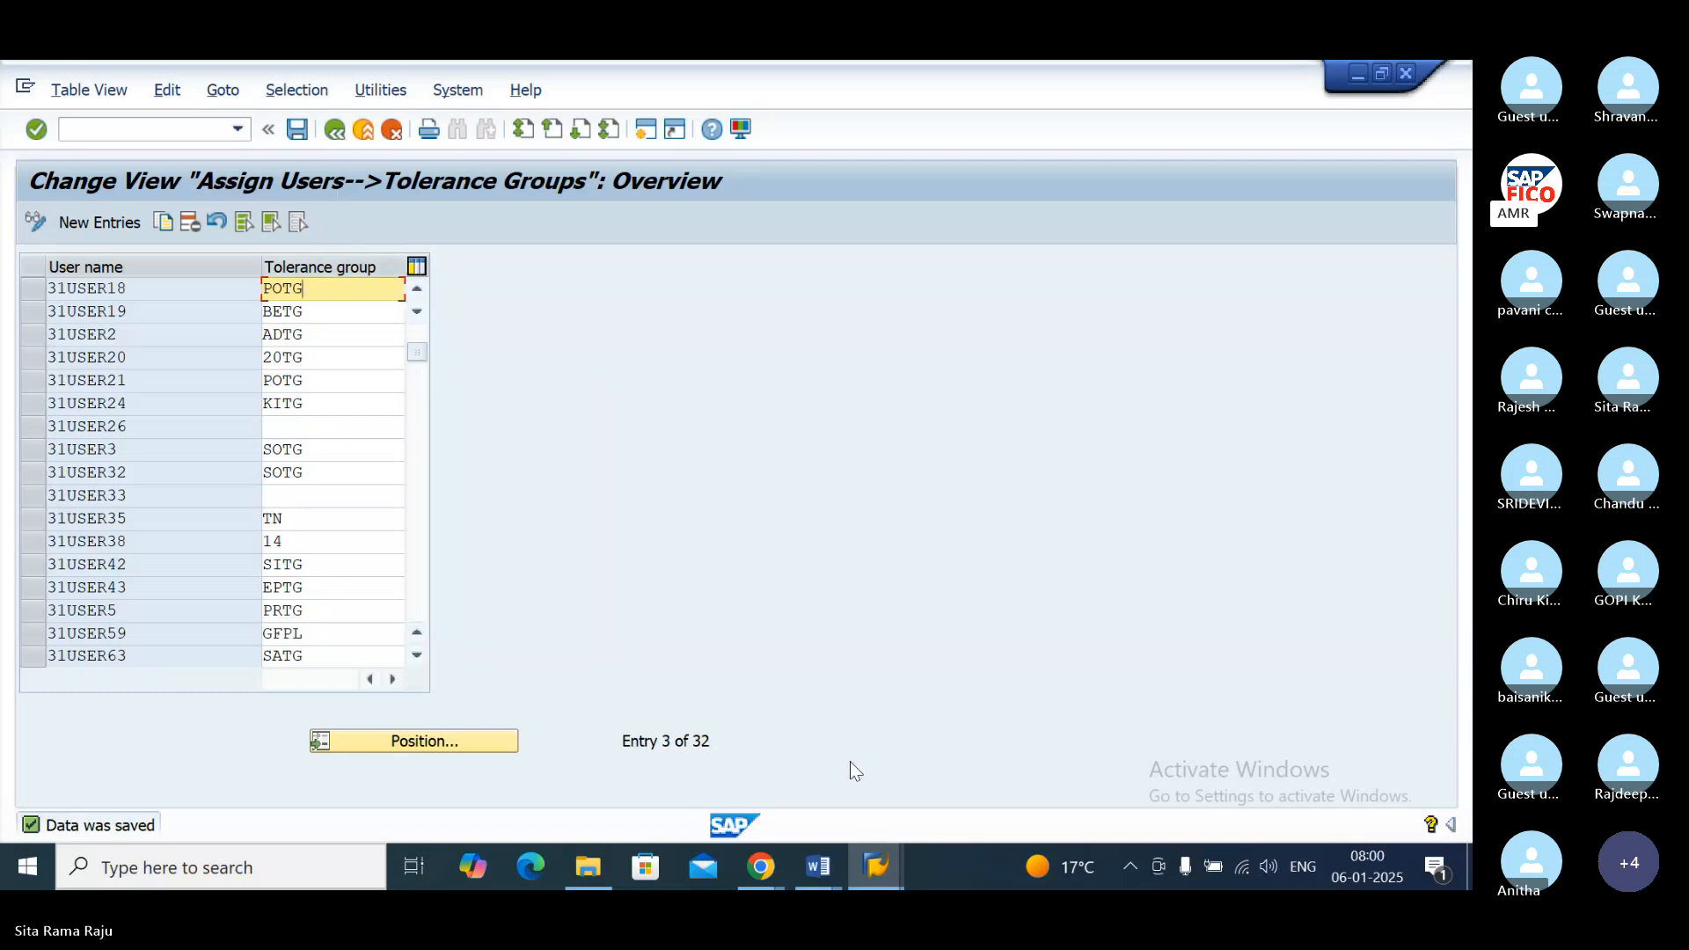
Step: Return to the vendor invoice session and validate the entered invoice again
left_click(876, 867)
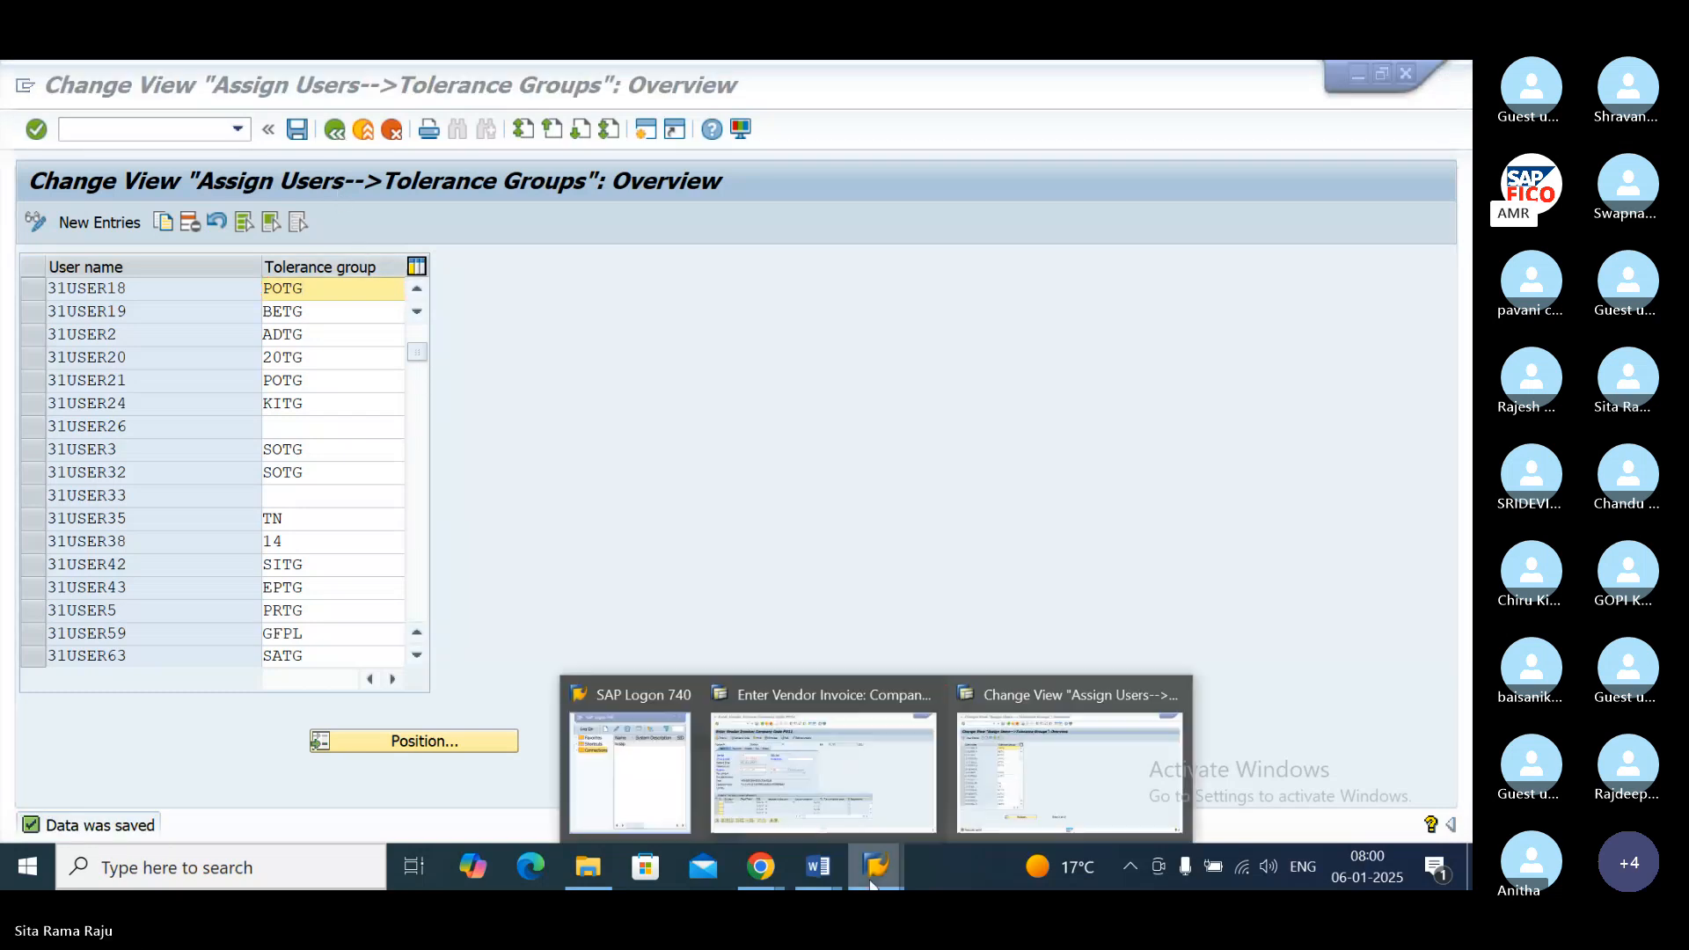
left_click(841, 699)
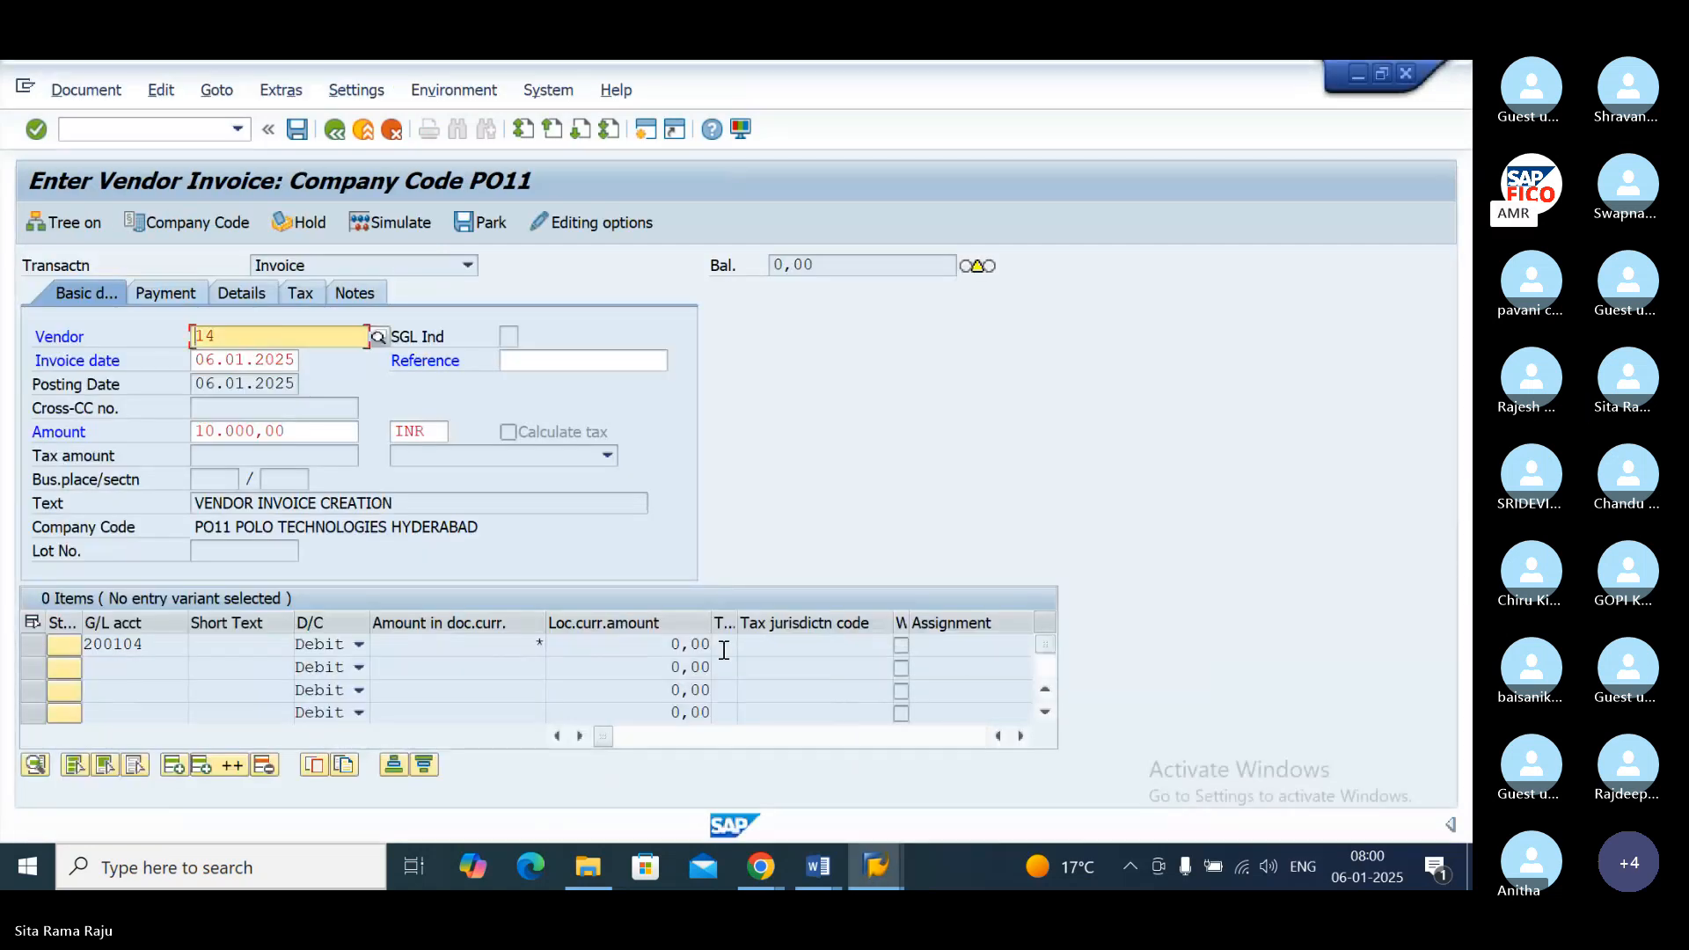
key("Return")
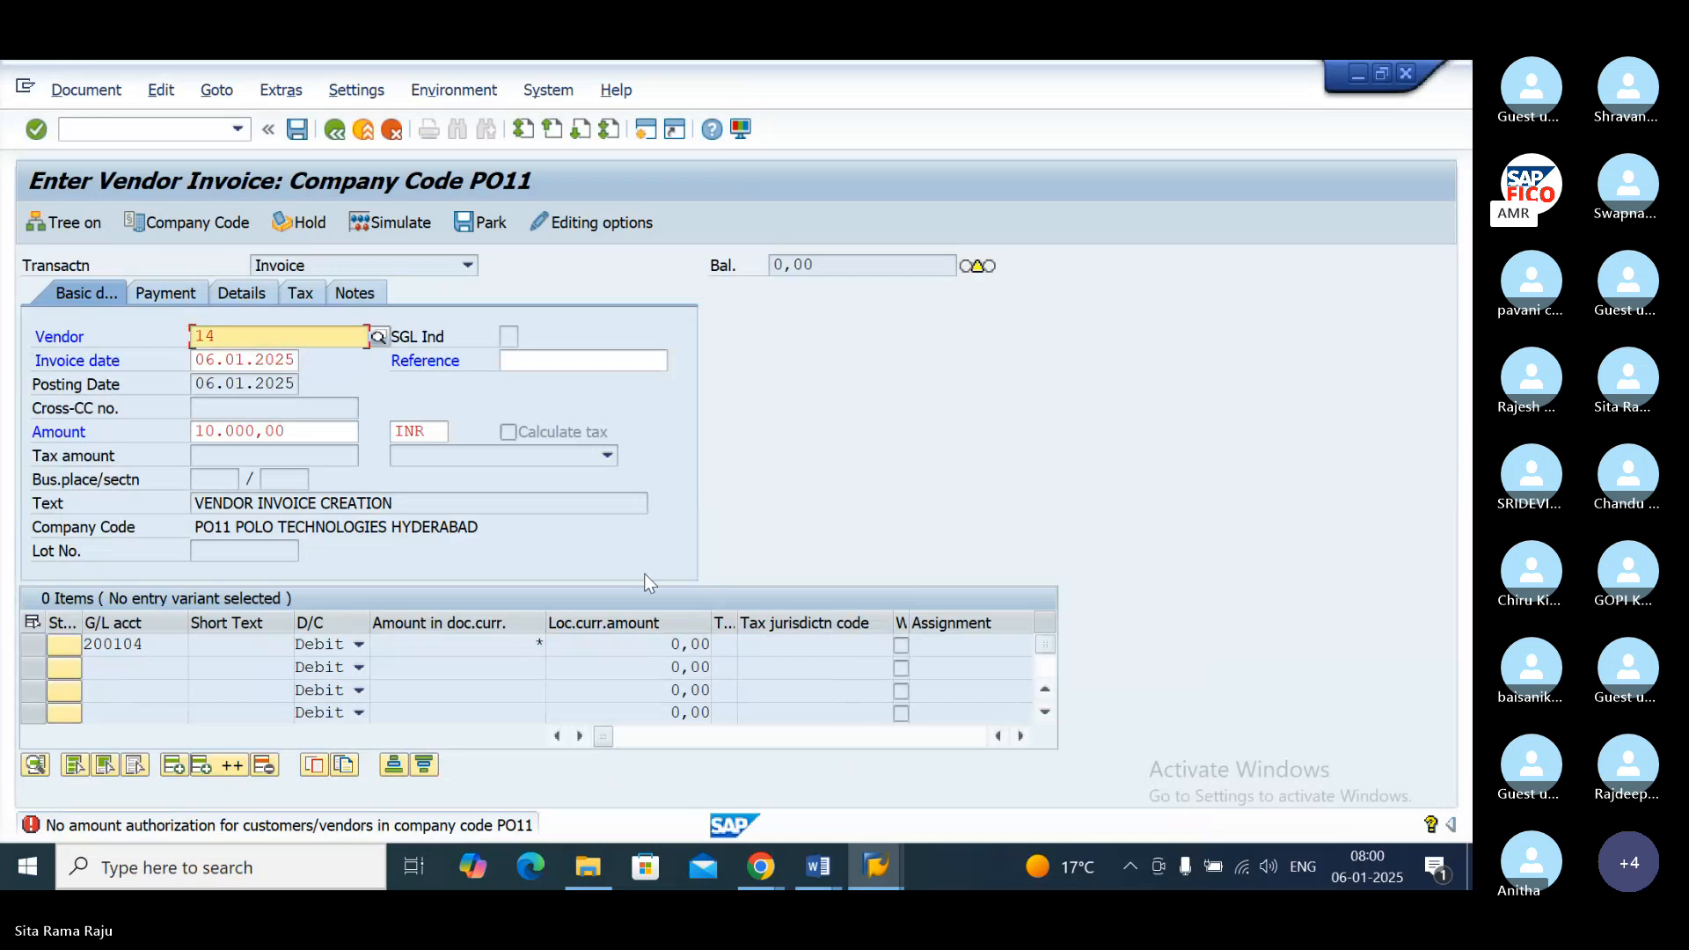
Step: Restart transaction FB60 to get a blank vendor invoice entry form
left_click(132, 129)
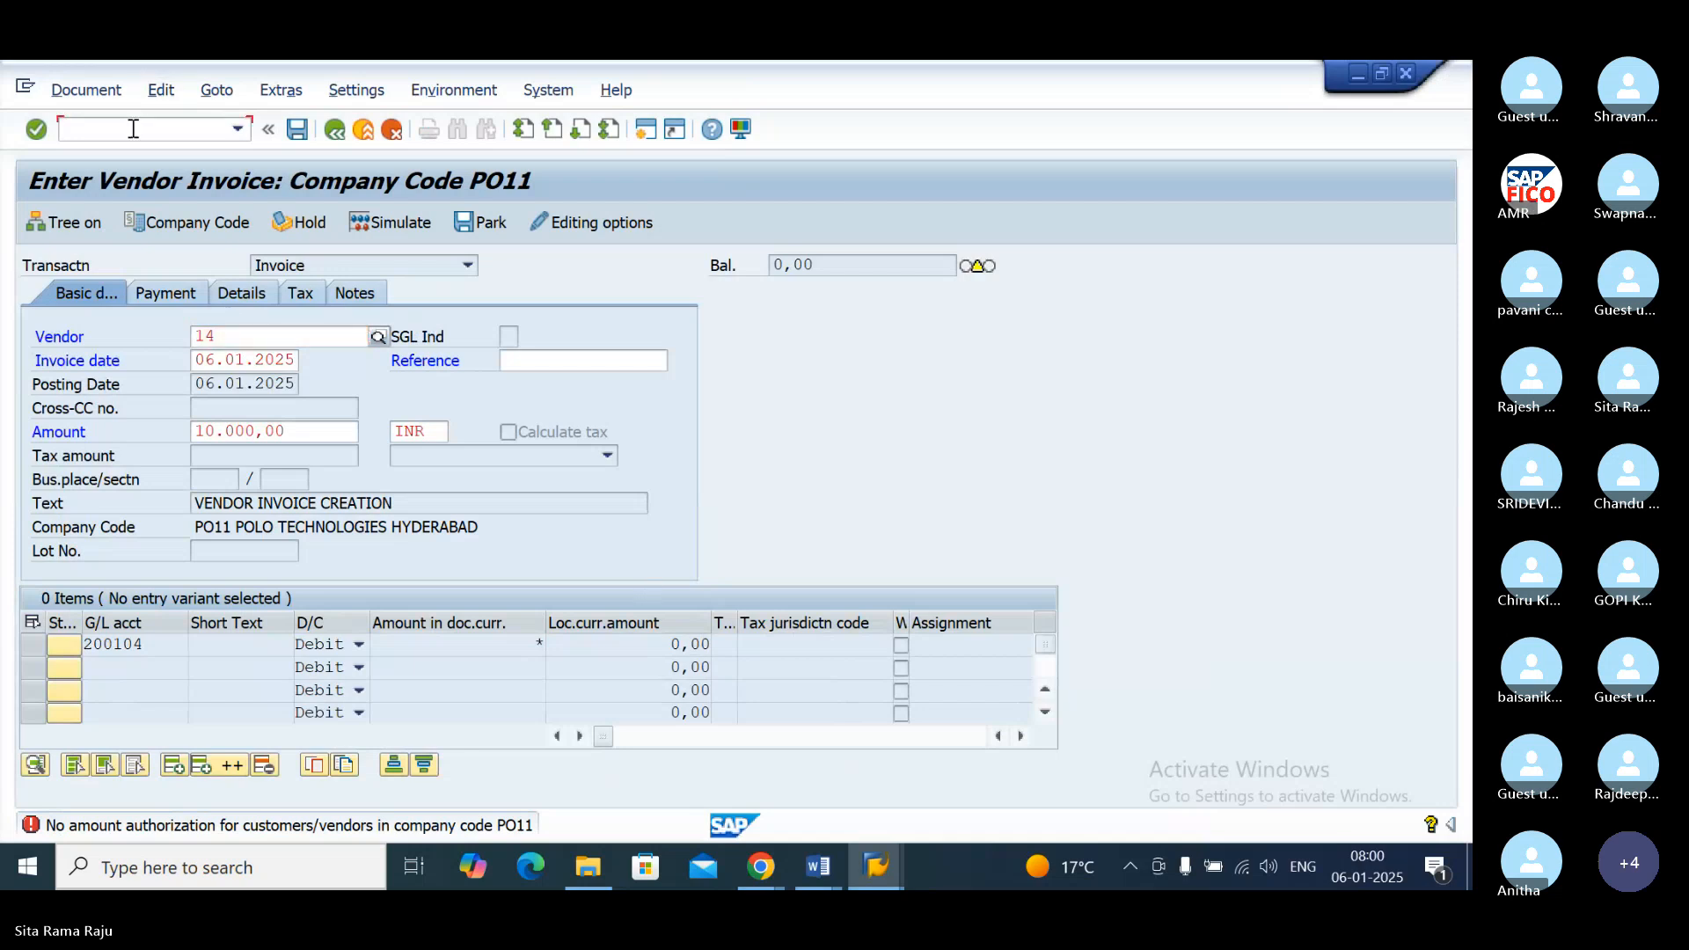
type("/NFB60")
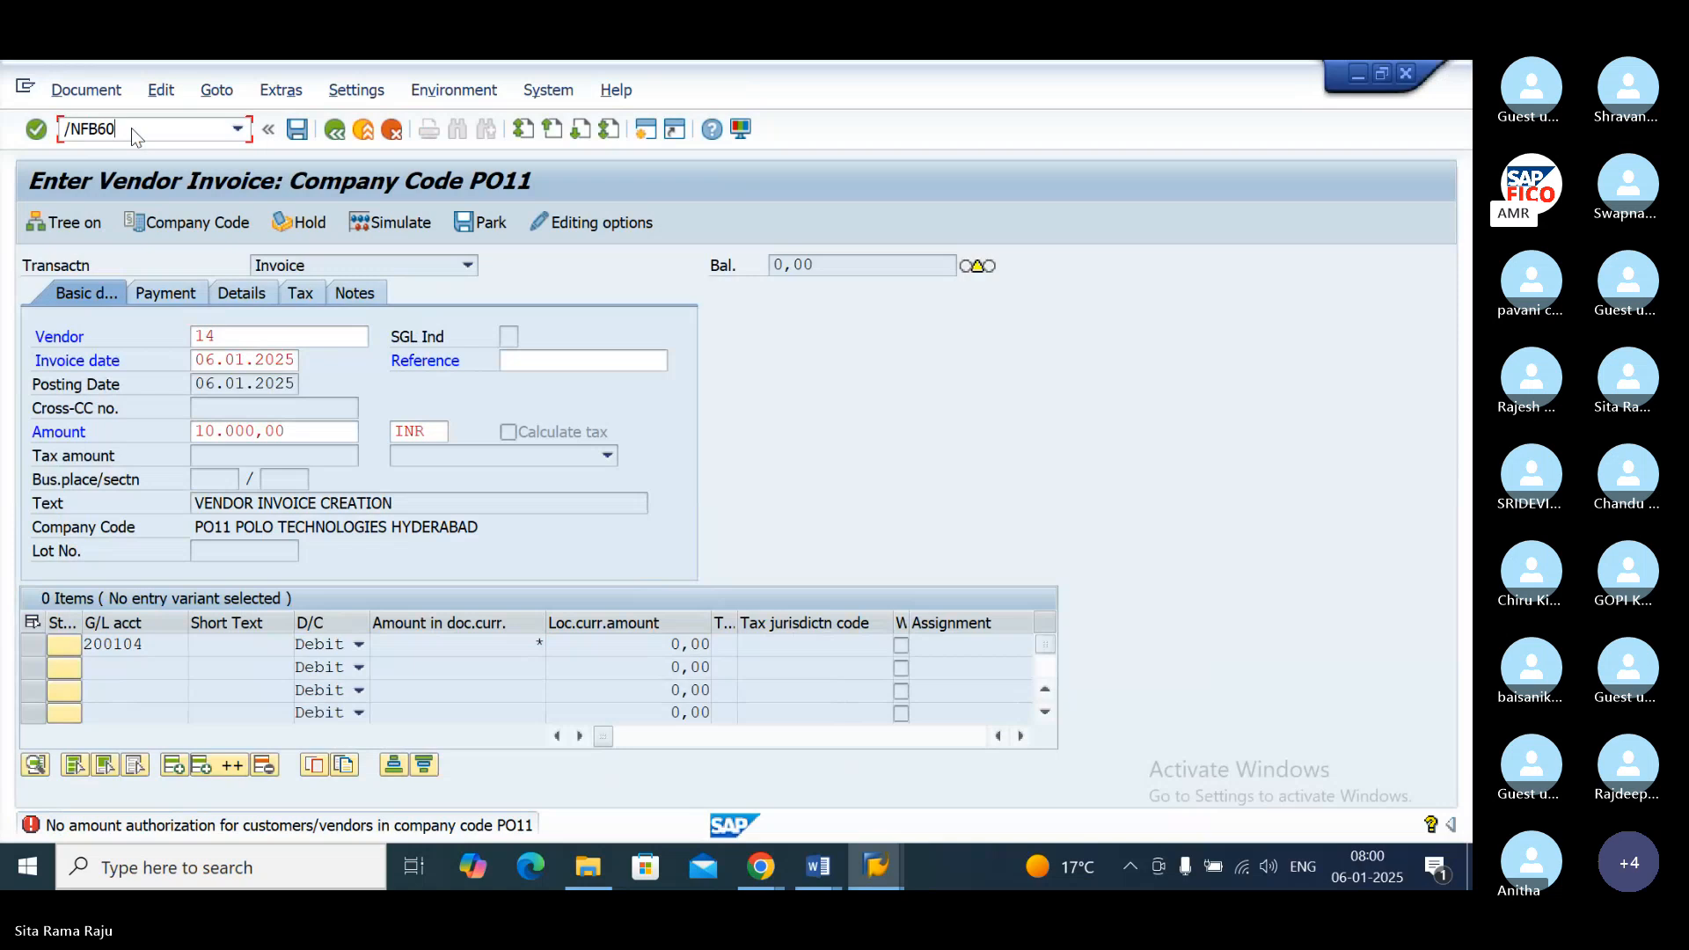
key("Return")
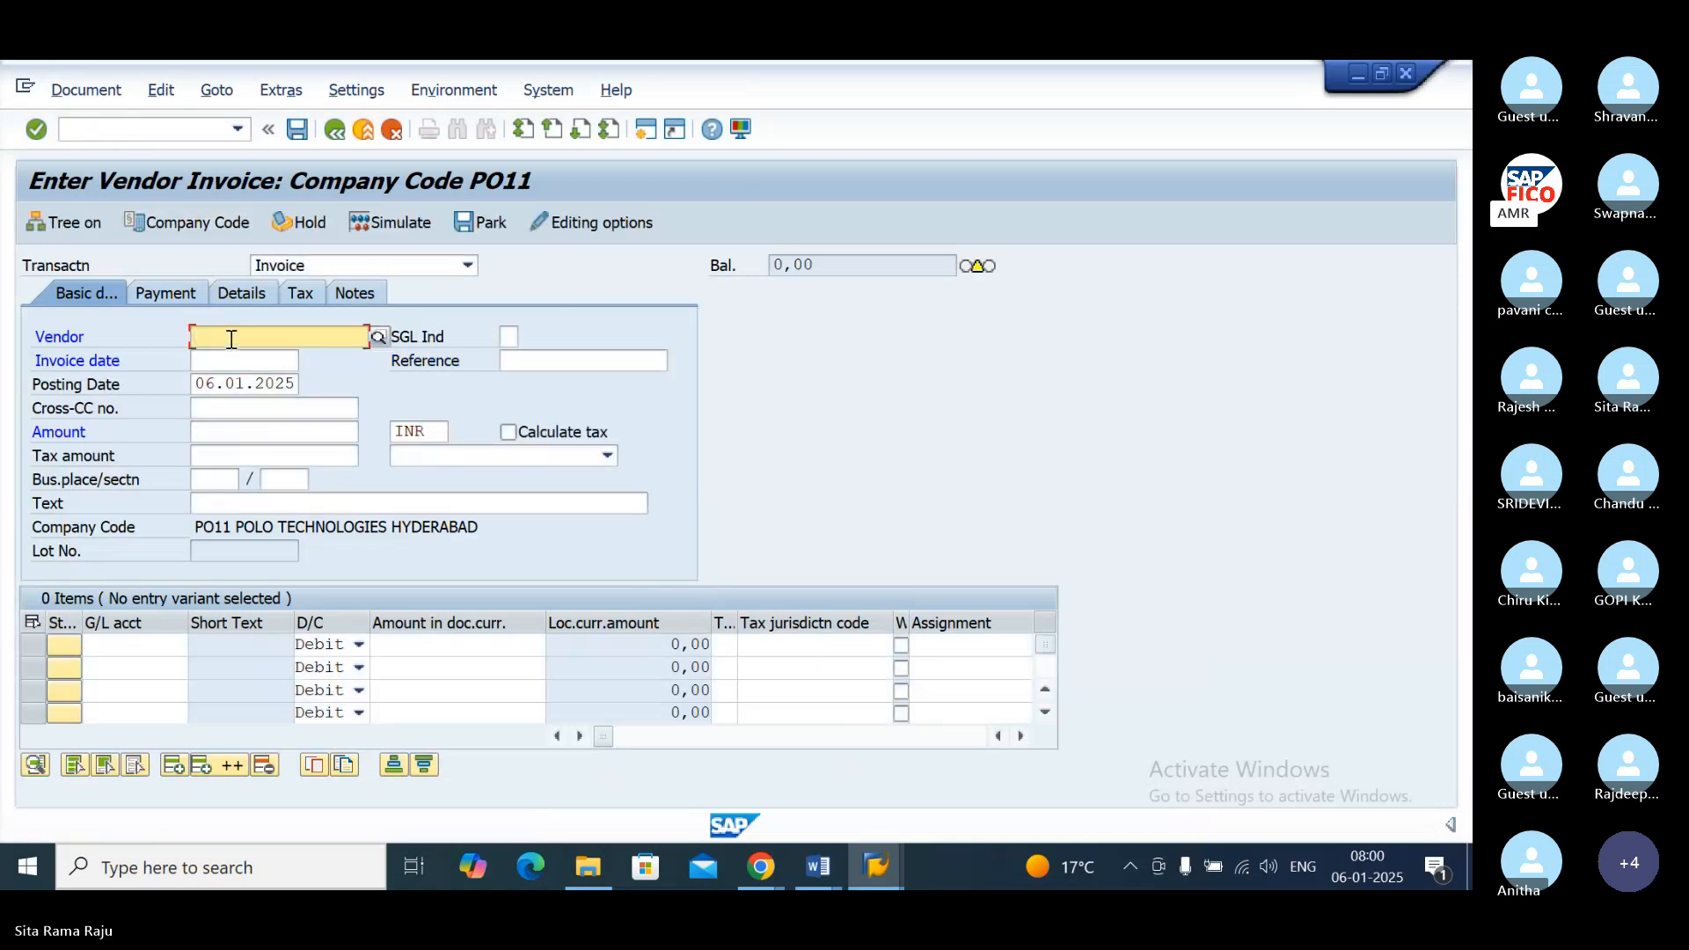
Step: Search the vendors of company code PO11, choose AMR TECHNOLOGIES and set the invoice date to 06.01.2025
left_click(379, 337)
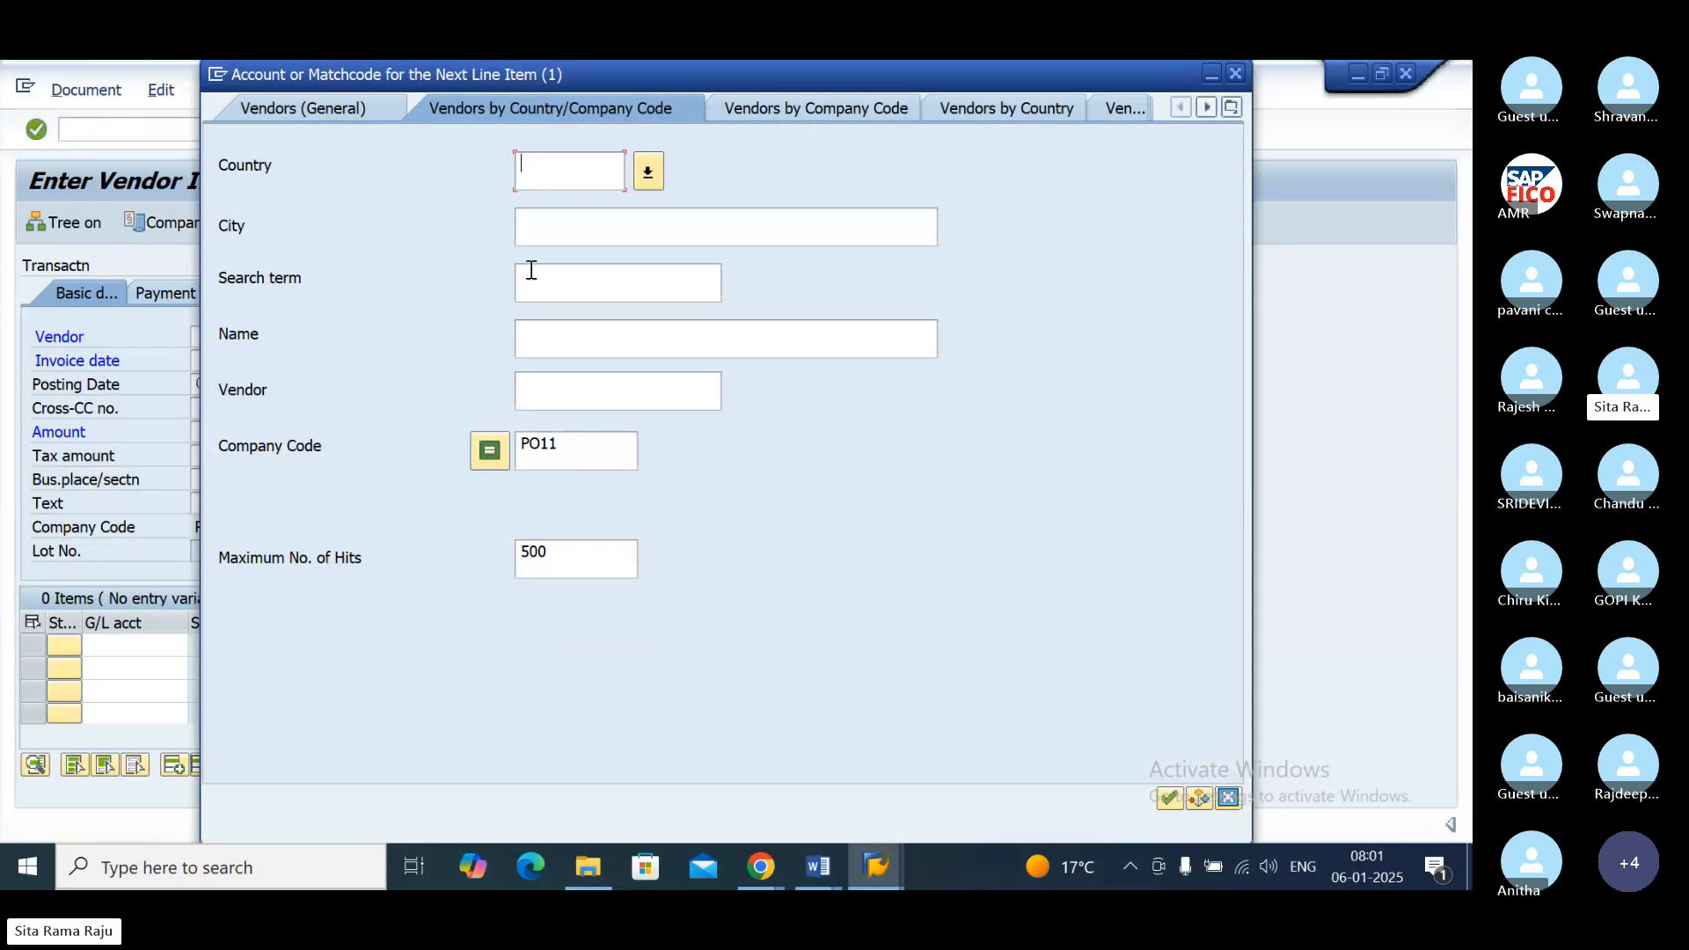
left_click(1168, 797)
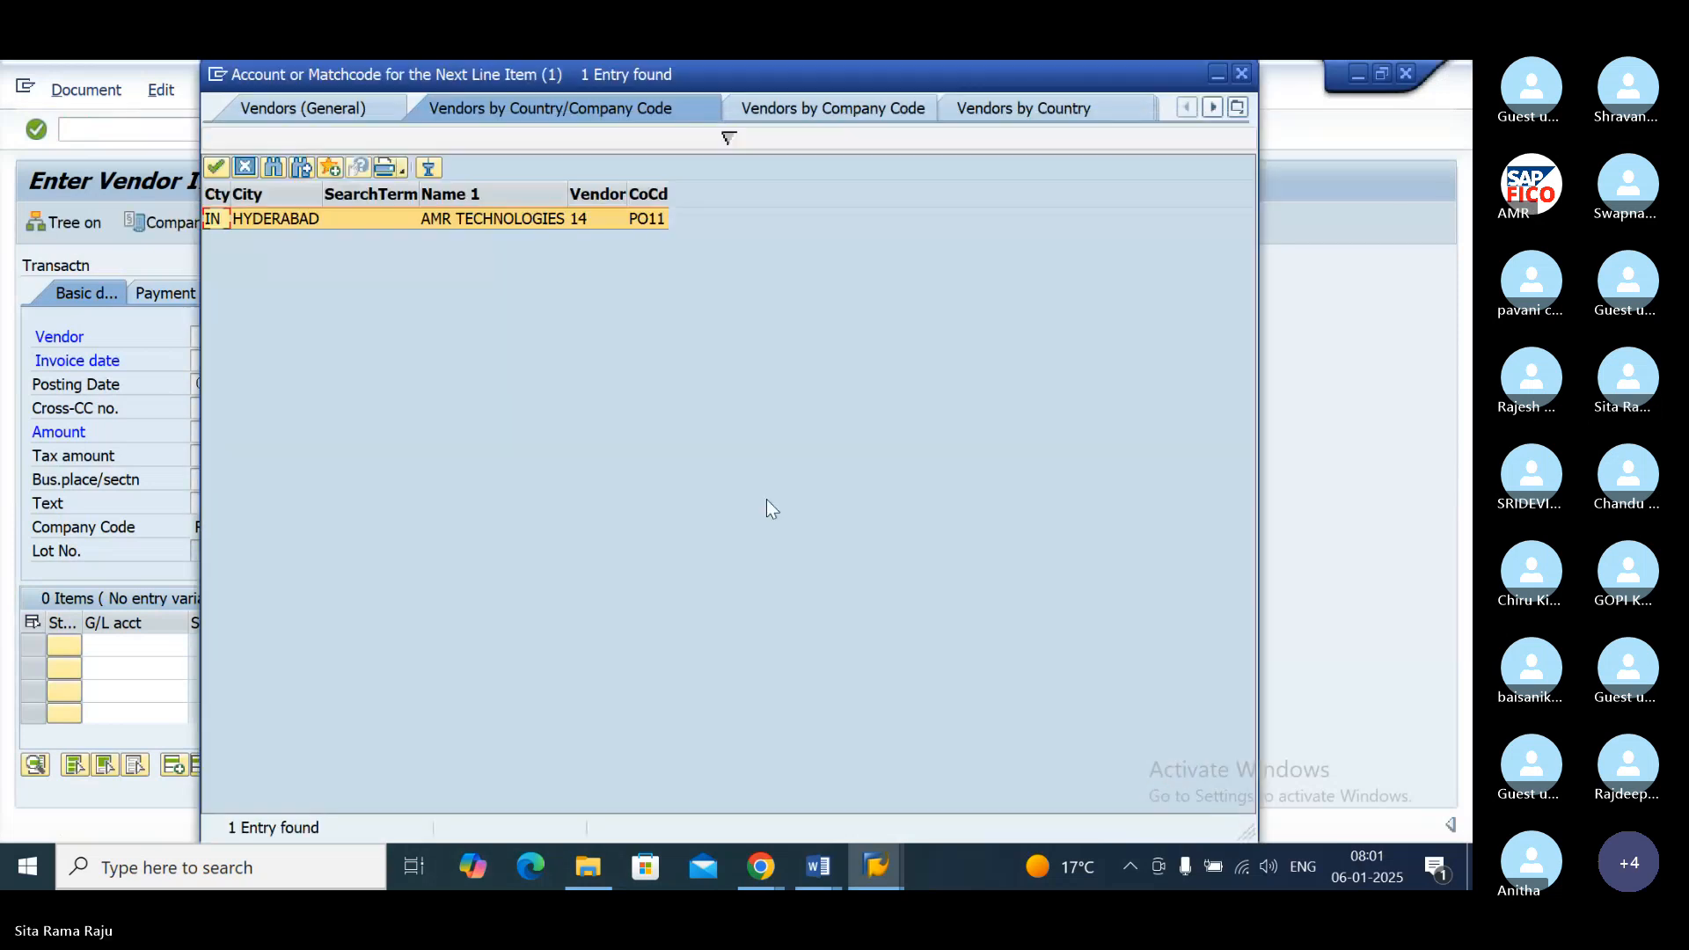
double_click(445, 220)
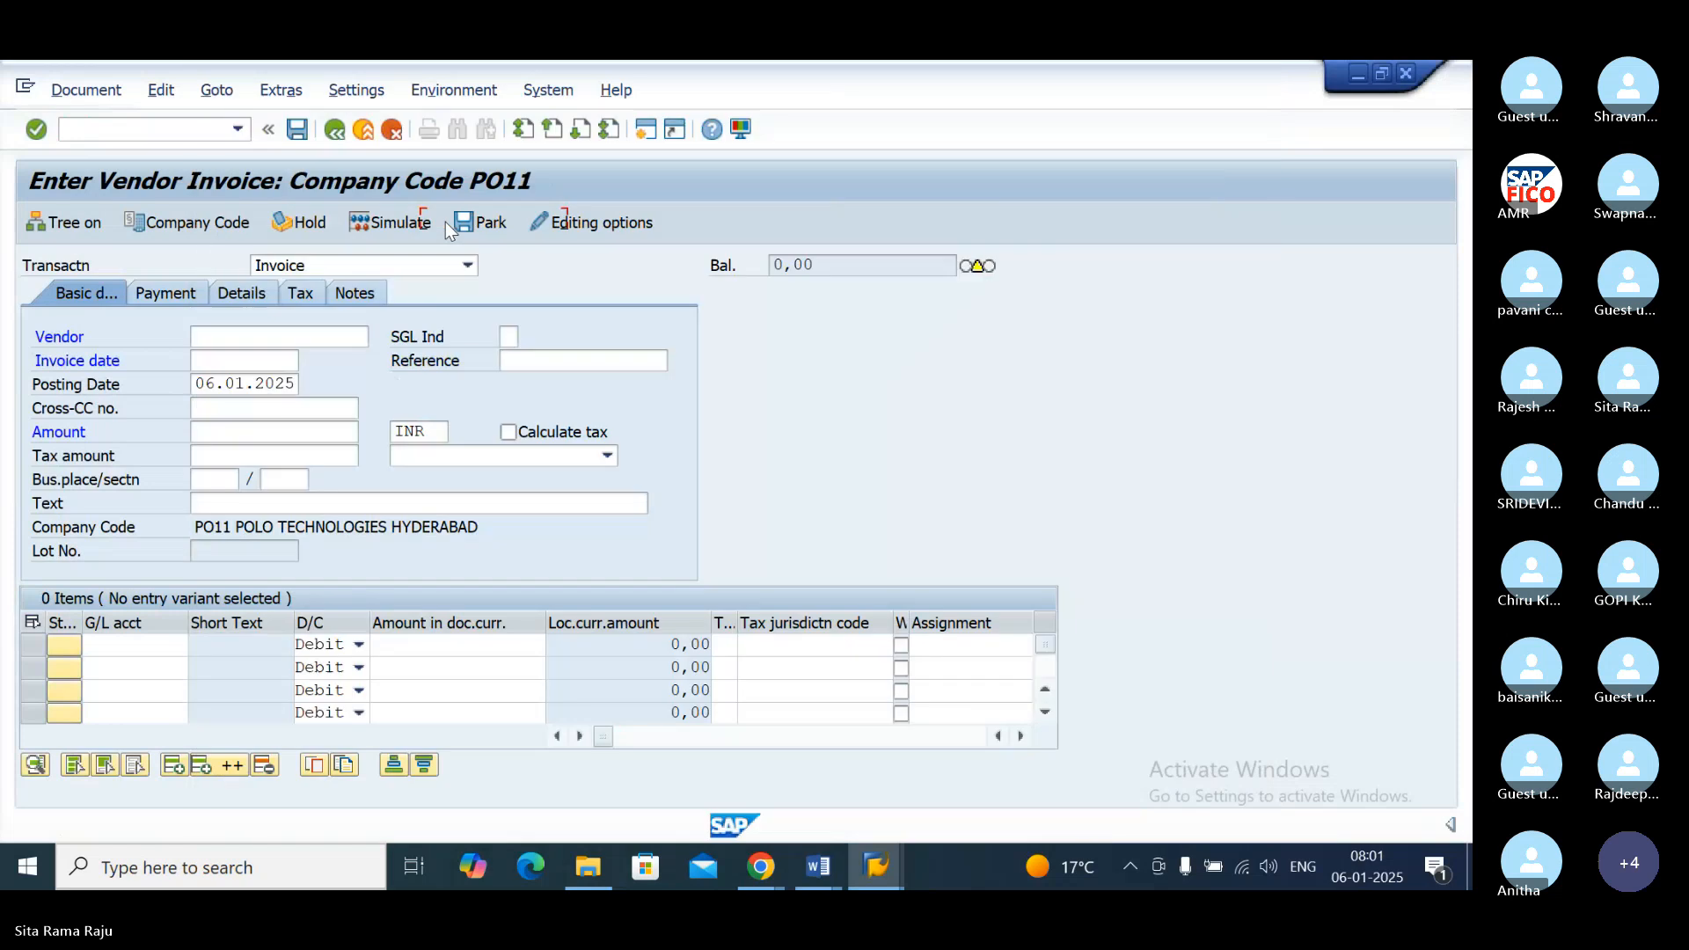
left_click(242, 365)
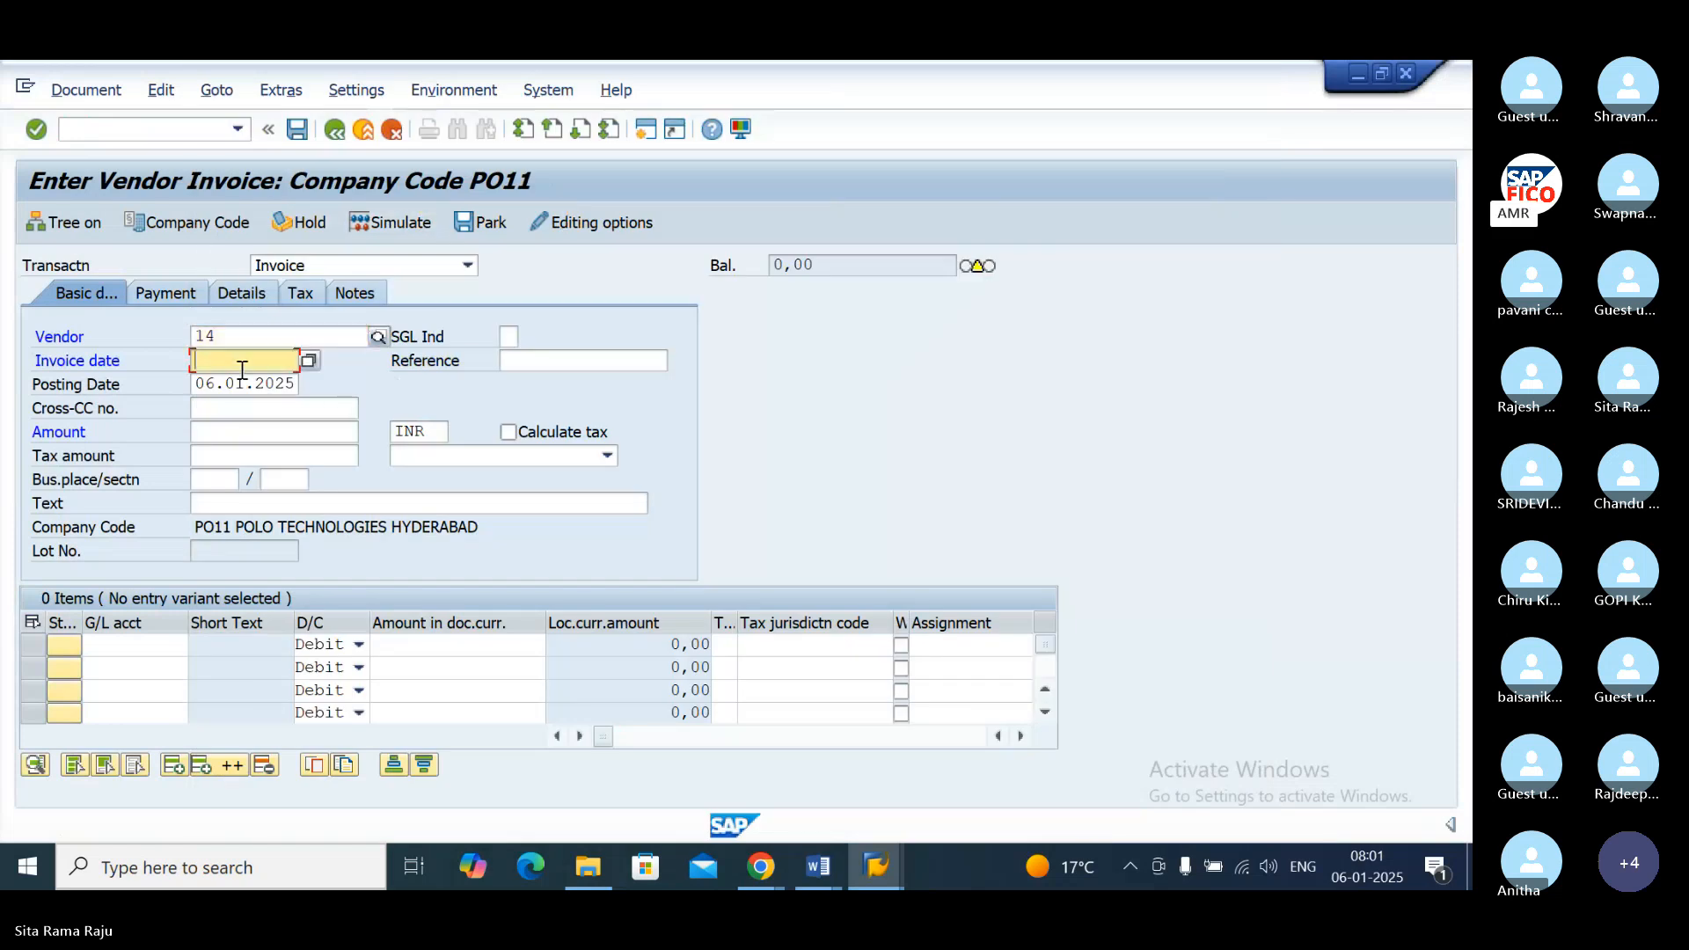
type("06")
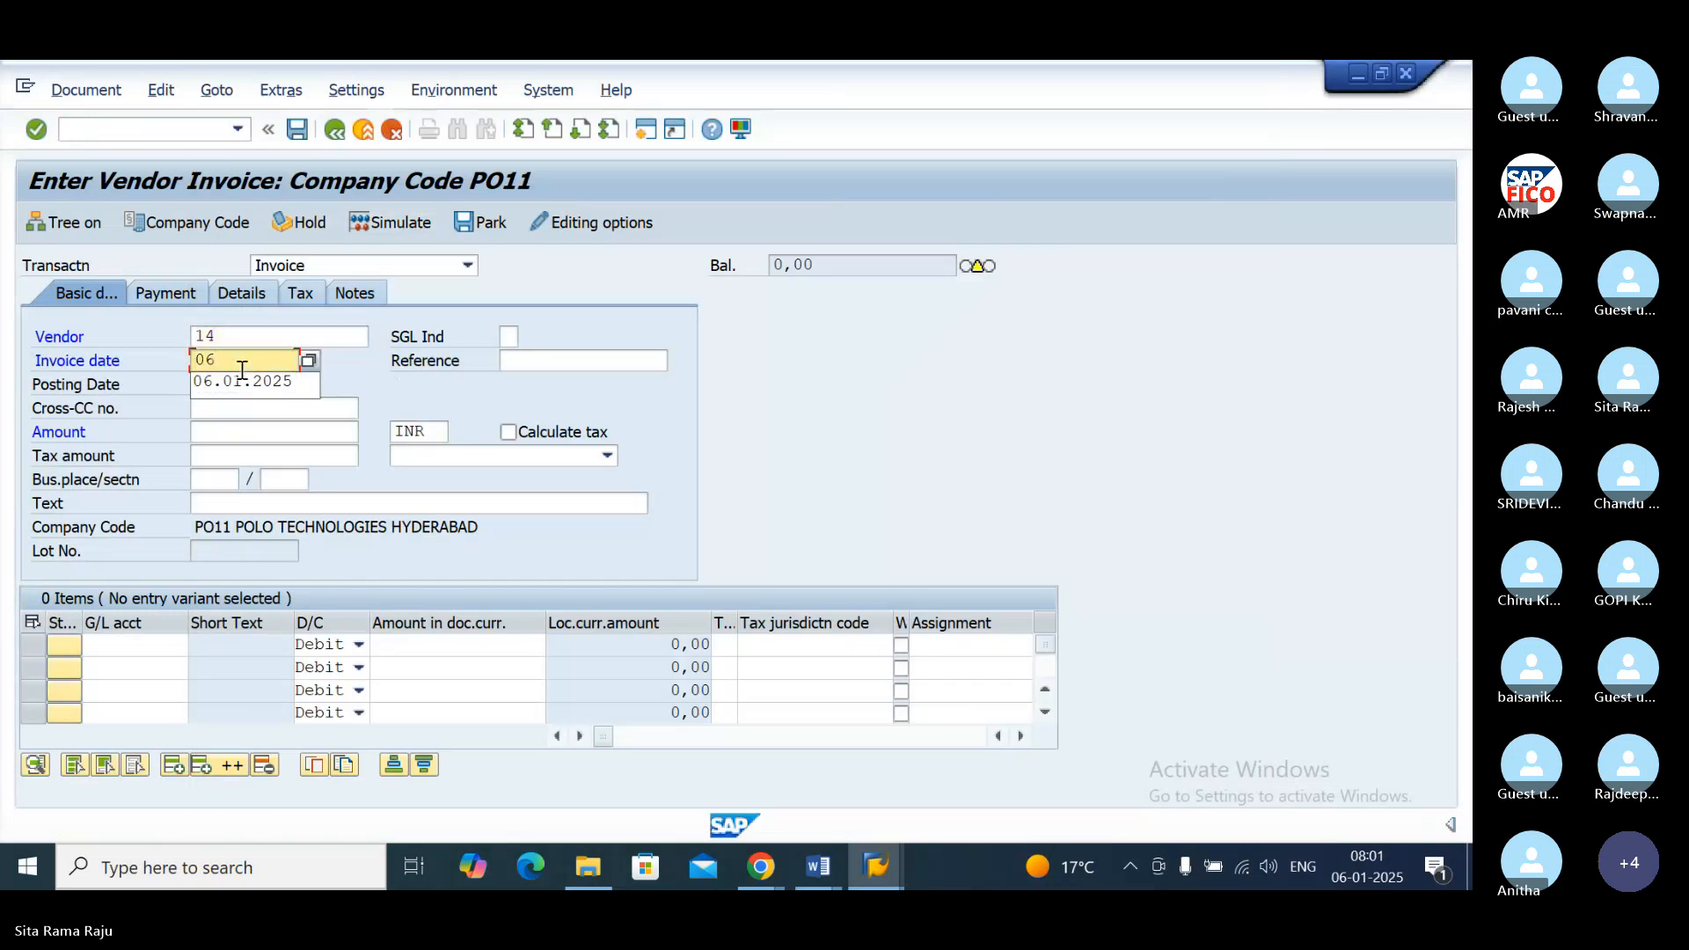
type(".01.2025")
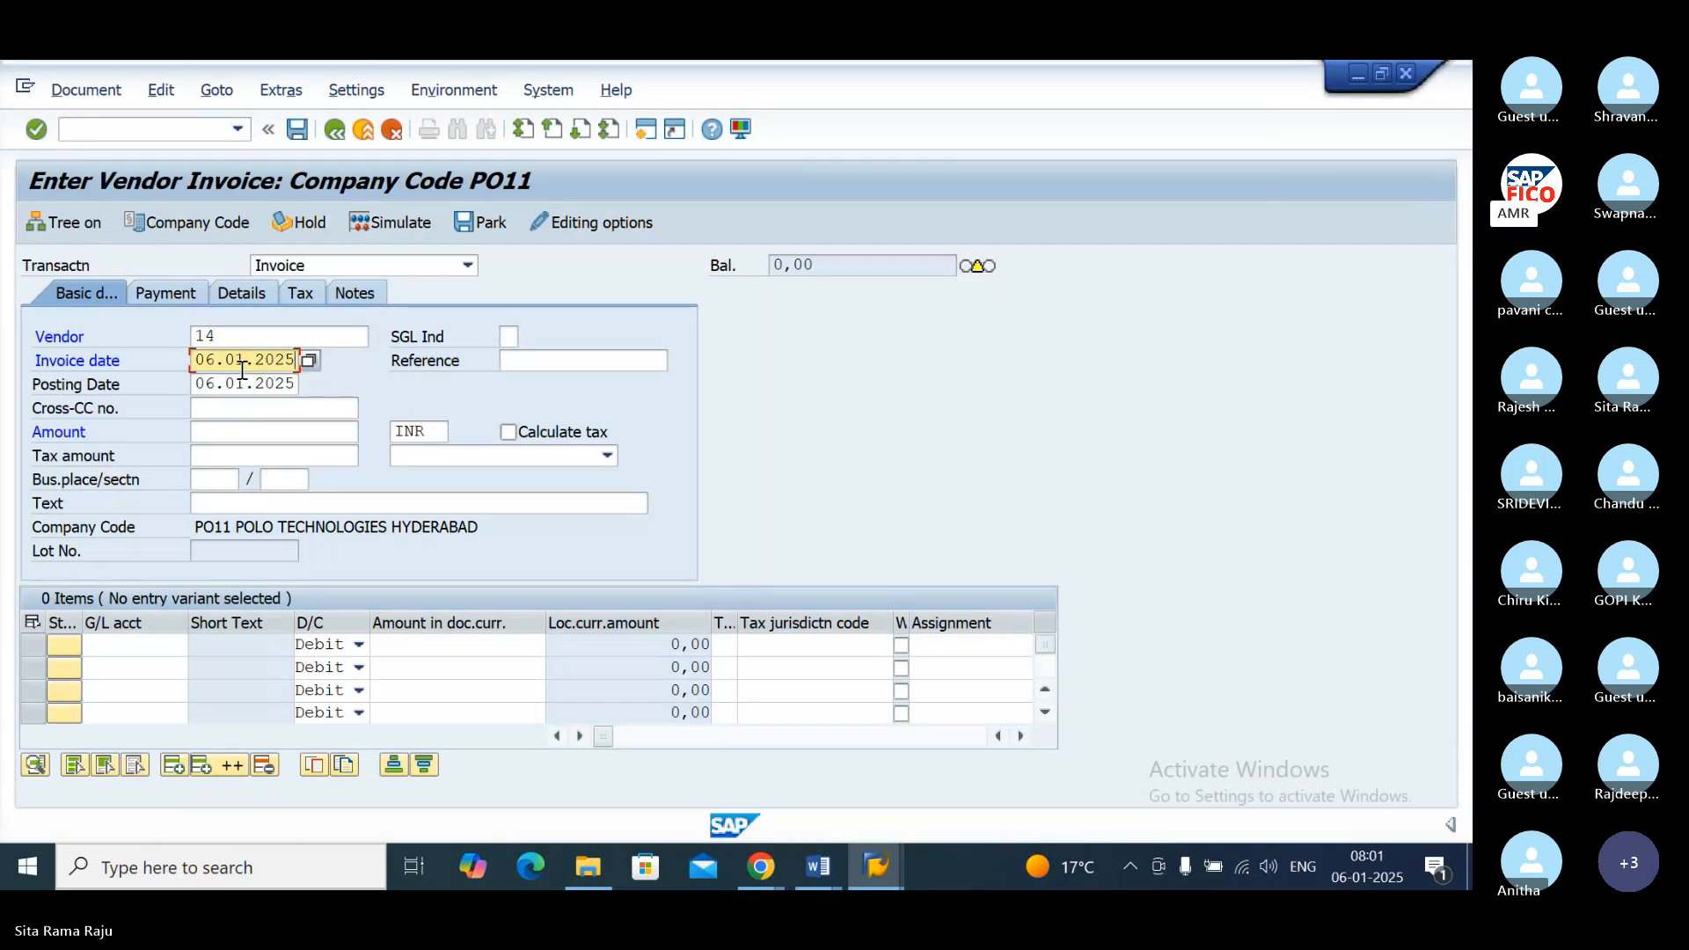
key("Tab")
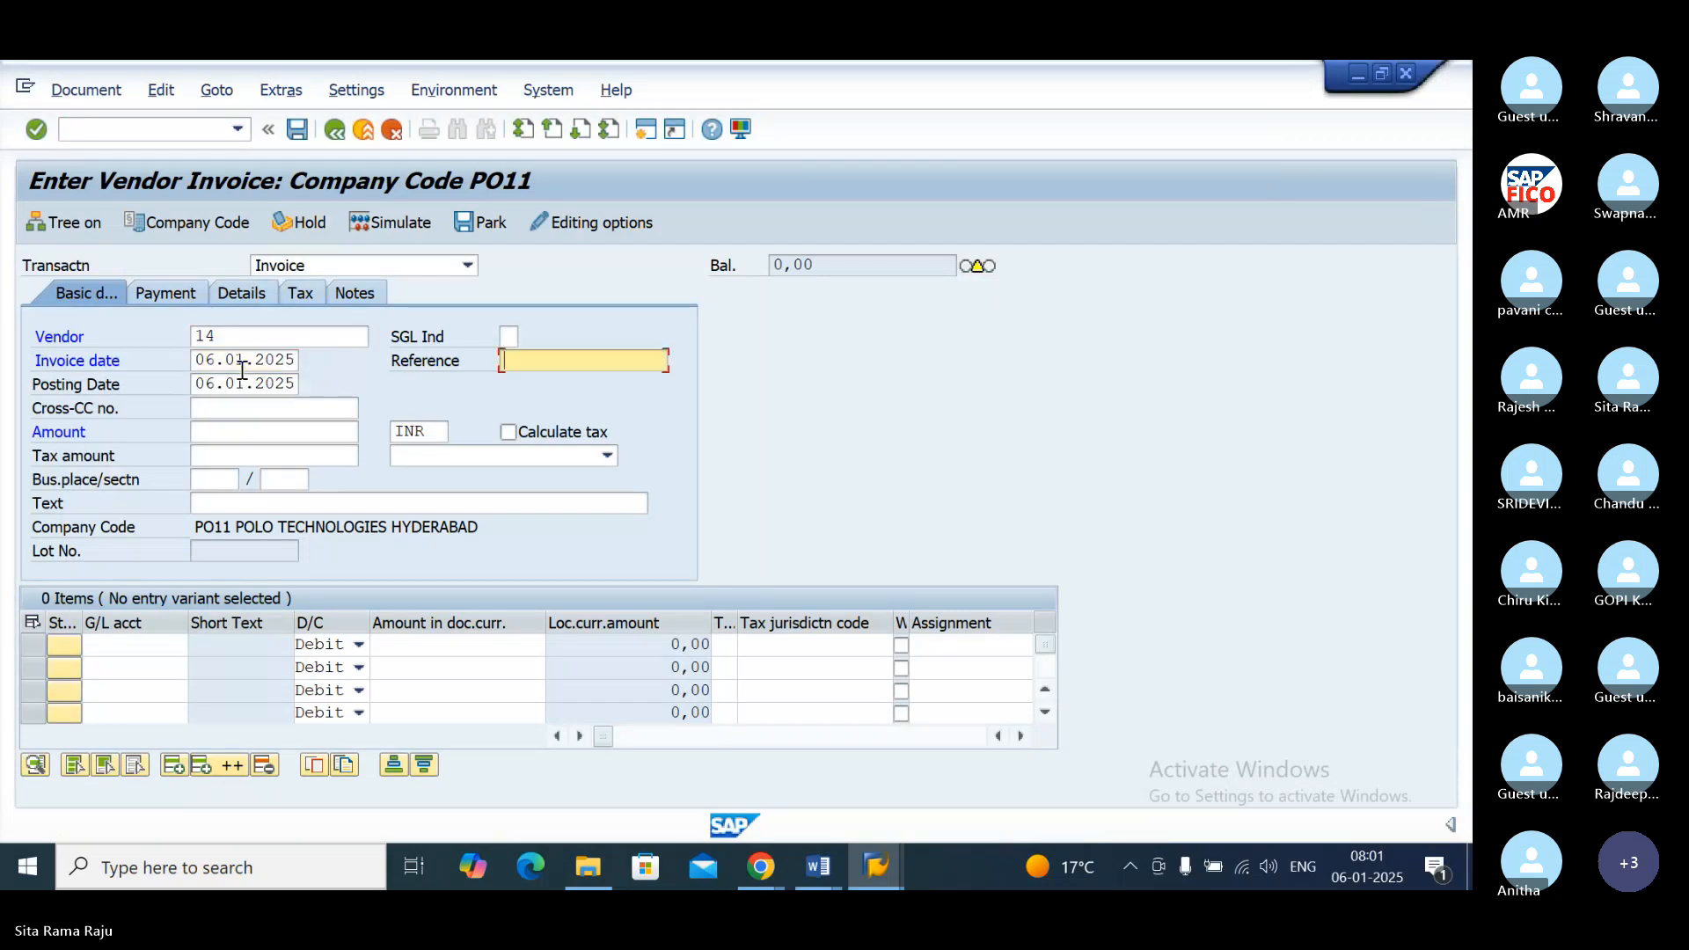
Step: Set the invoice amount to 10000 INR and the header text to VENDOR INVOICE CREATION
left_click(213, 426)
type("10")
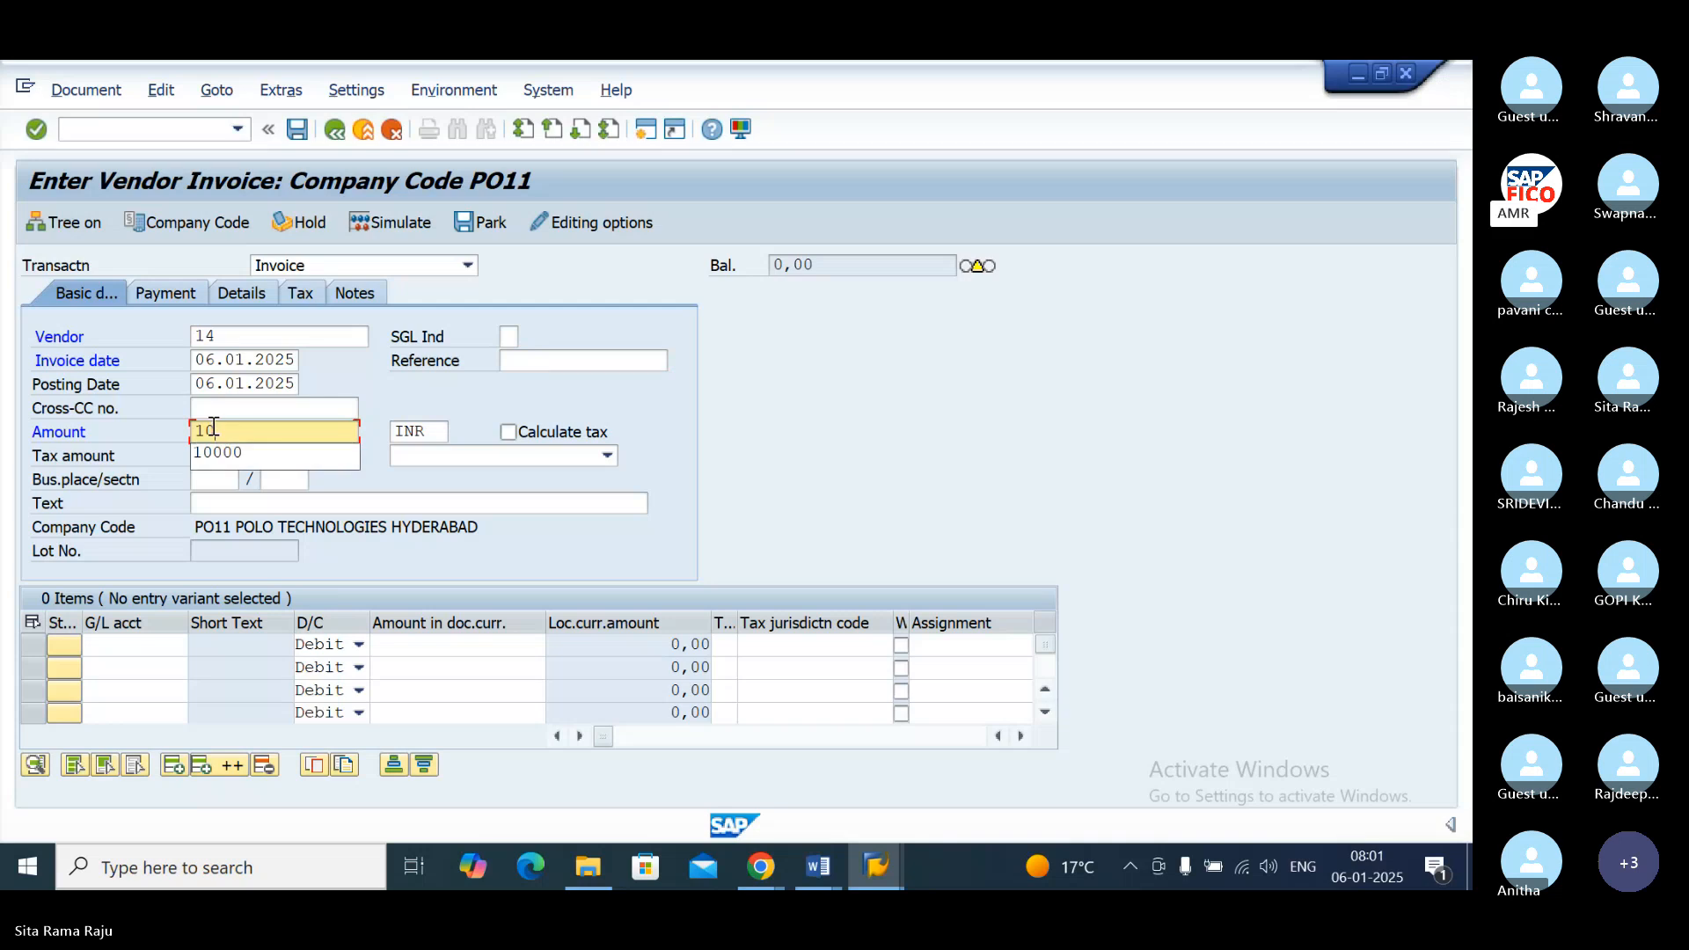
type("000")
key("Tab")
left_click(206, 503)
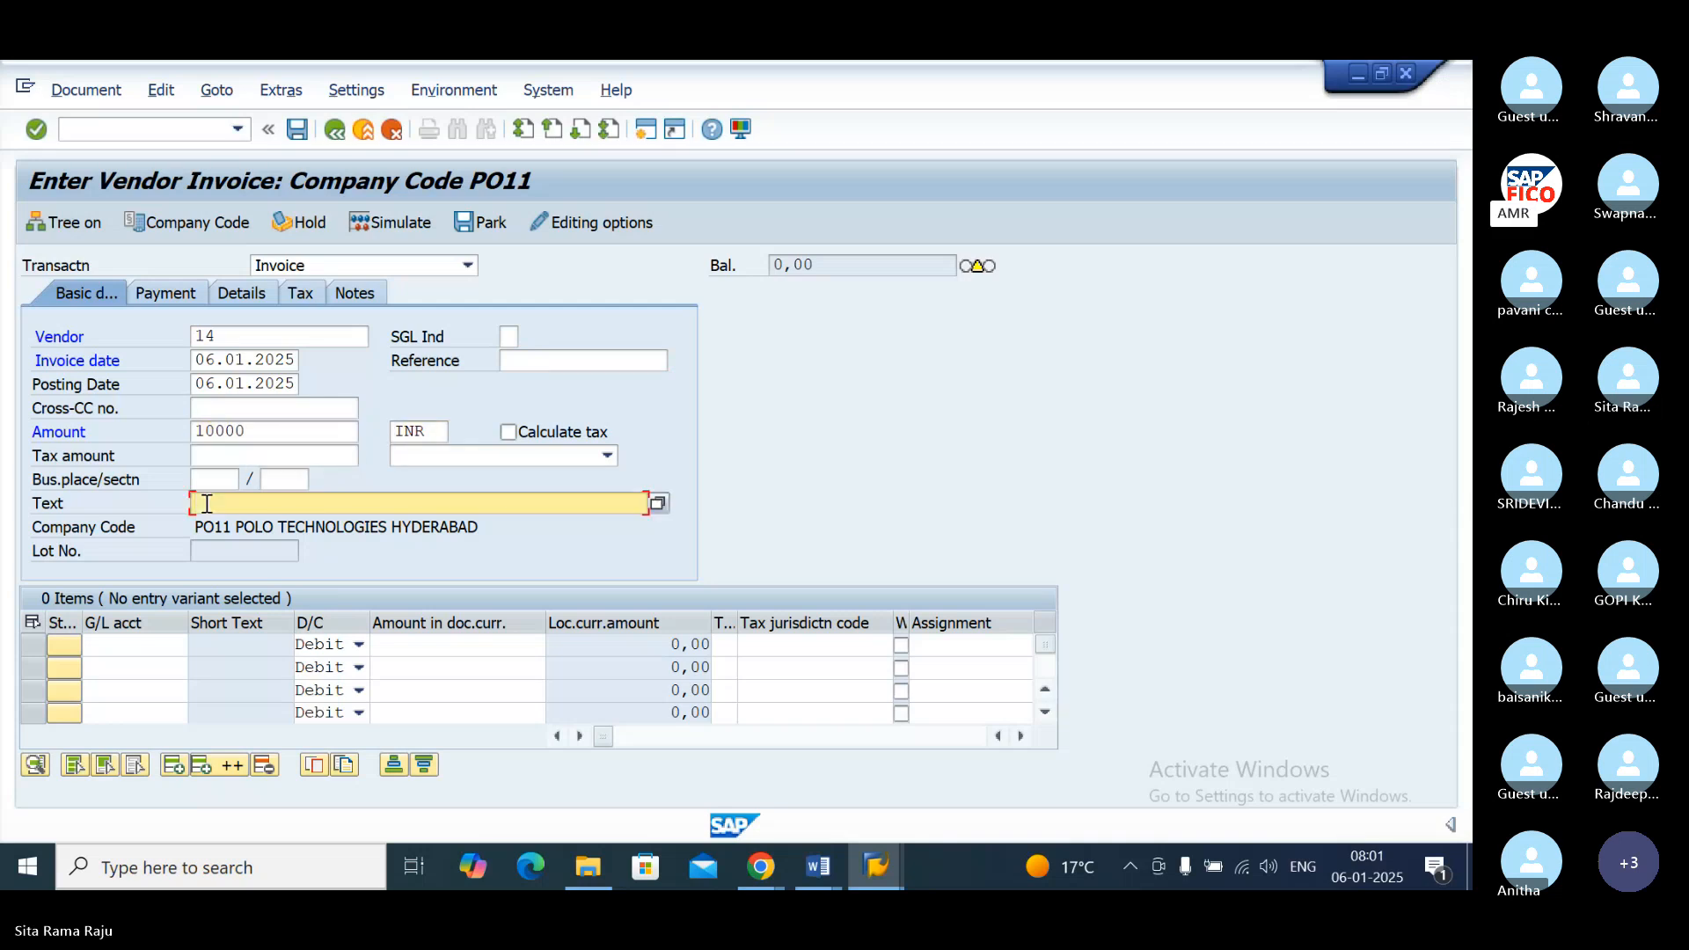
type("V")
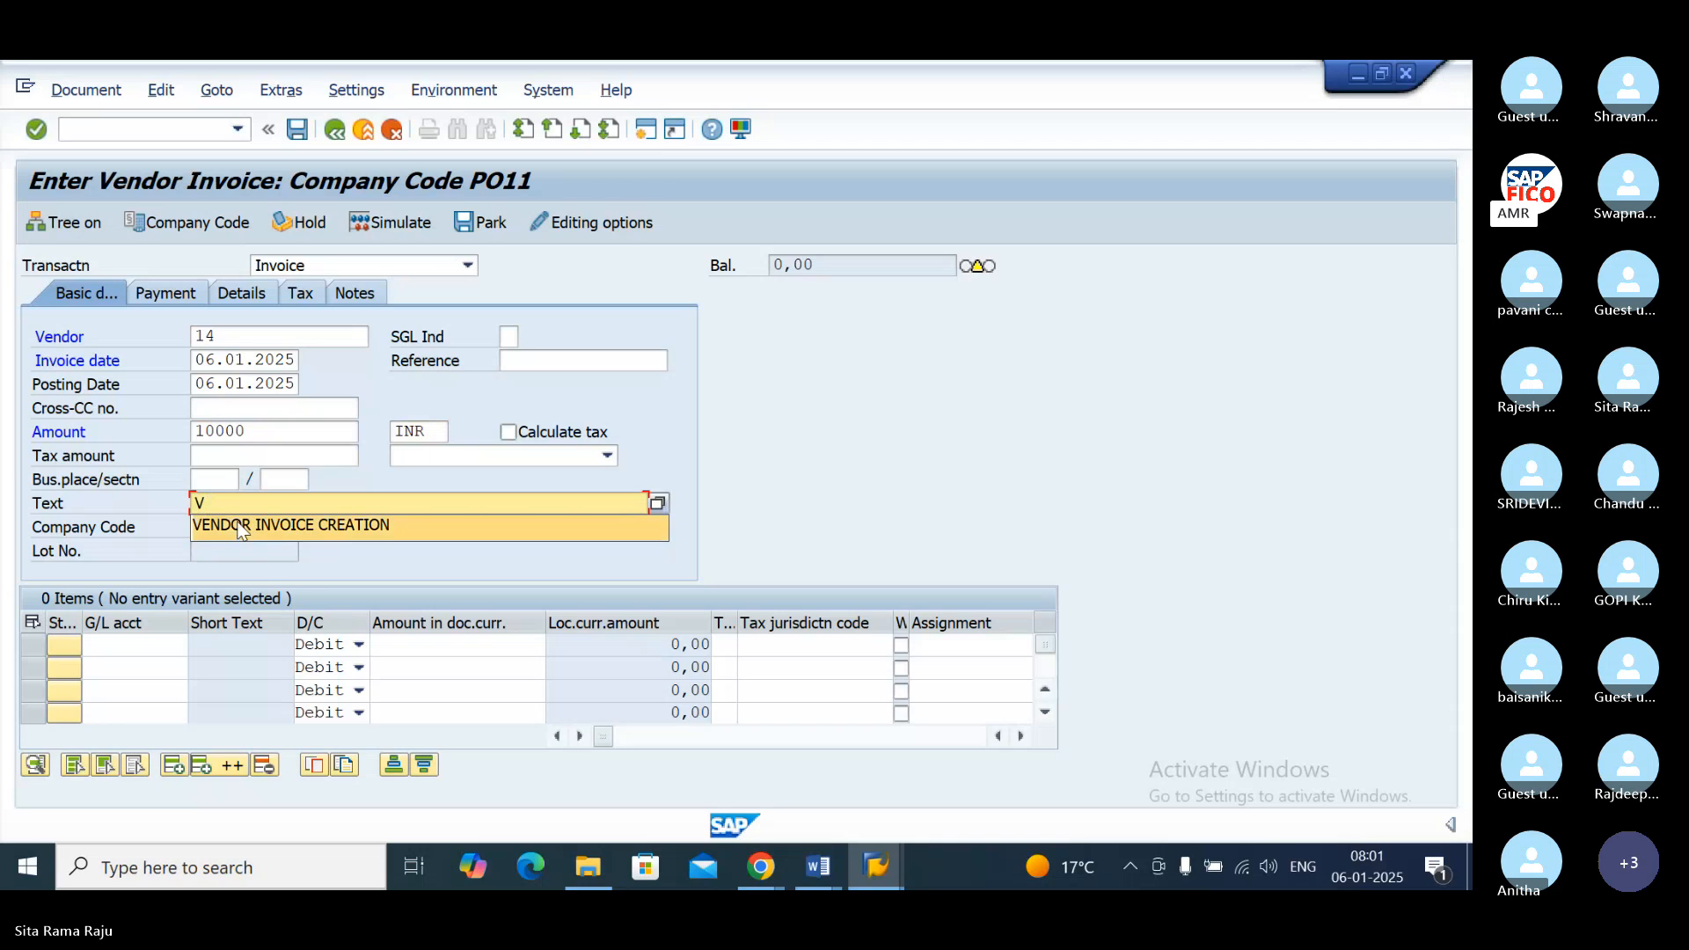
left_click(240, 526)
Step: Look up the G/L accounts of chart POOC and assign 200104 RAW MATERIAL ACCOUNT to the first line item
left_click(139, 647)
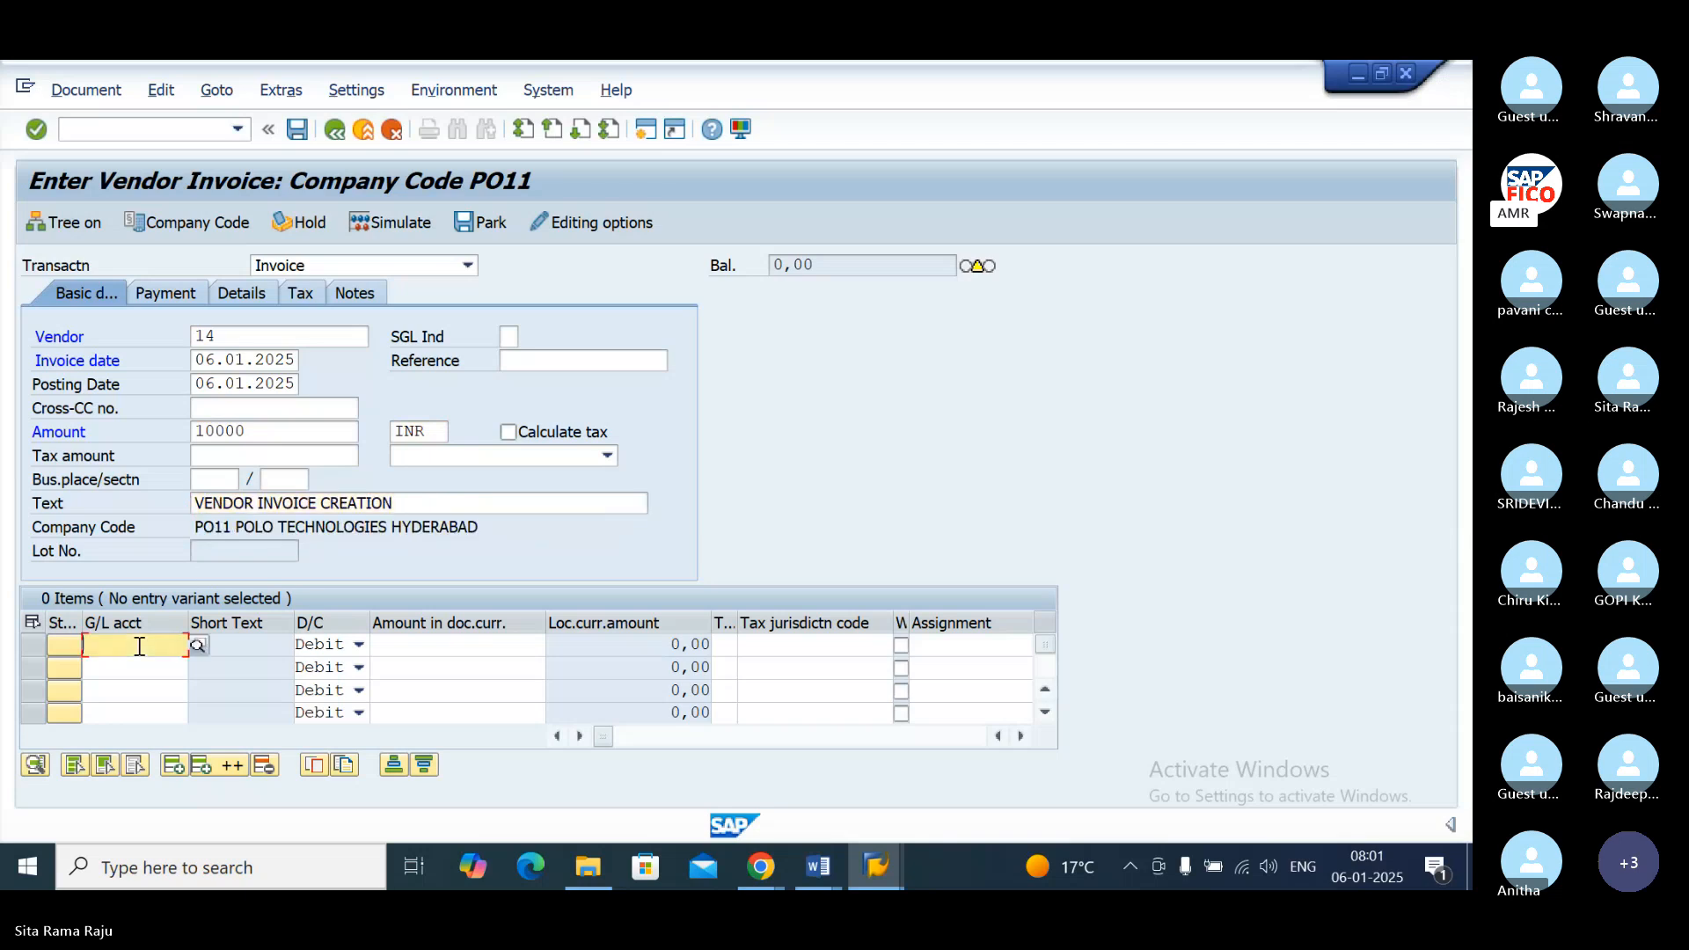
left_click(198, 647)
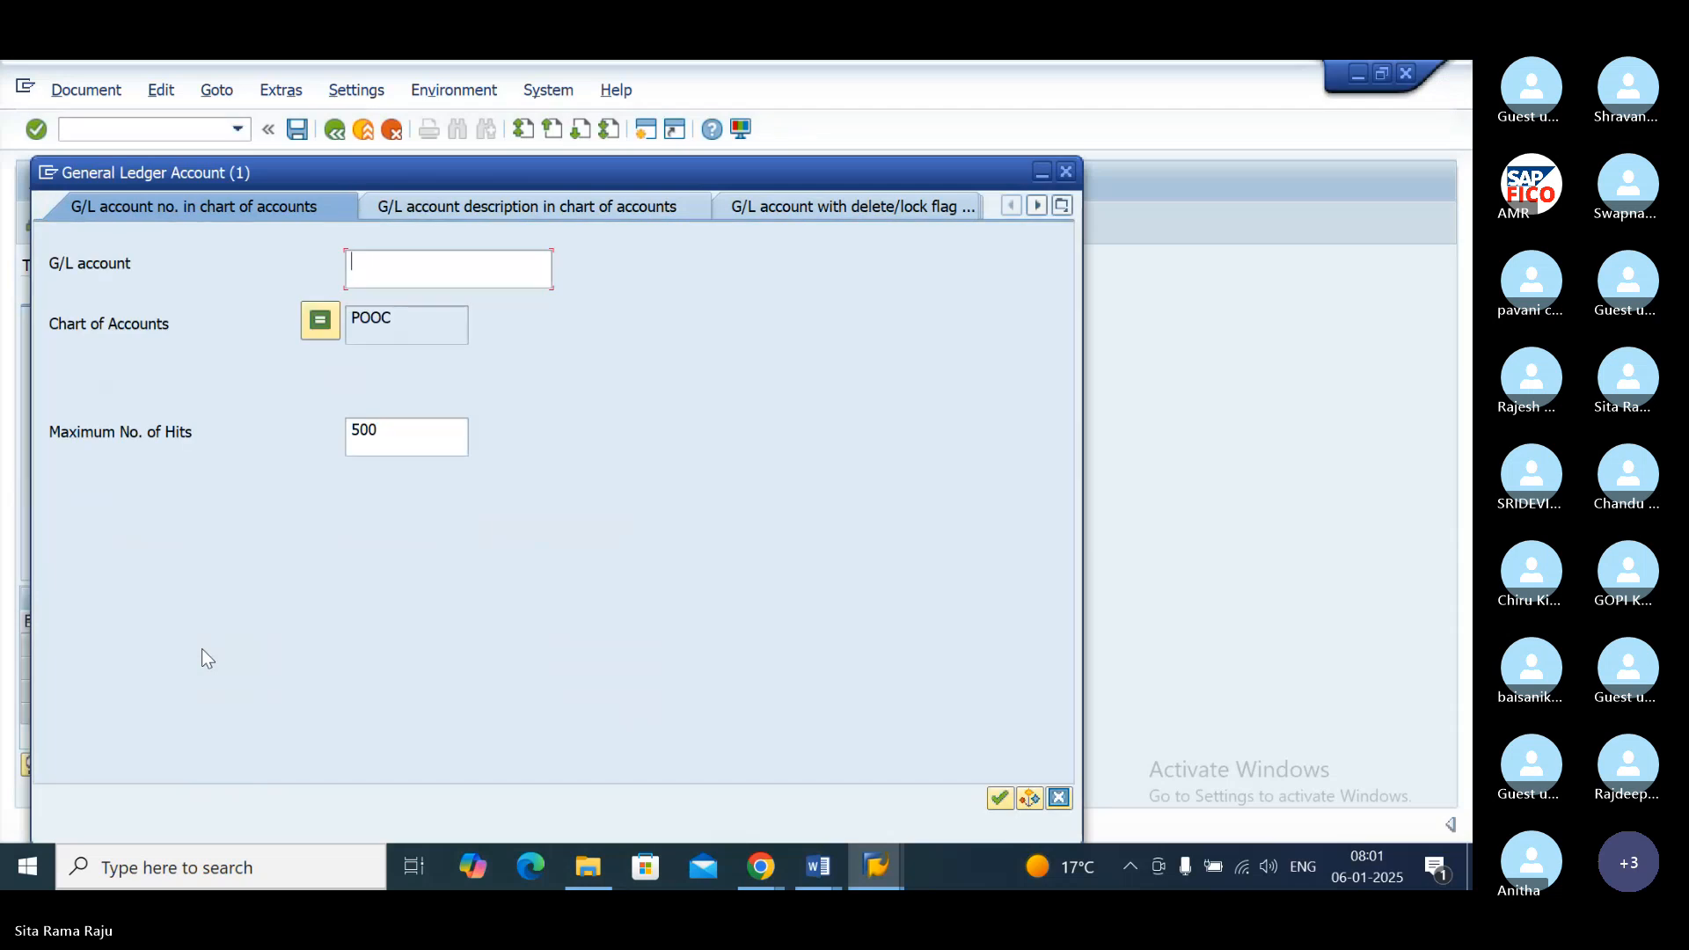
left_click(1002, 797)
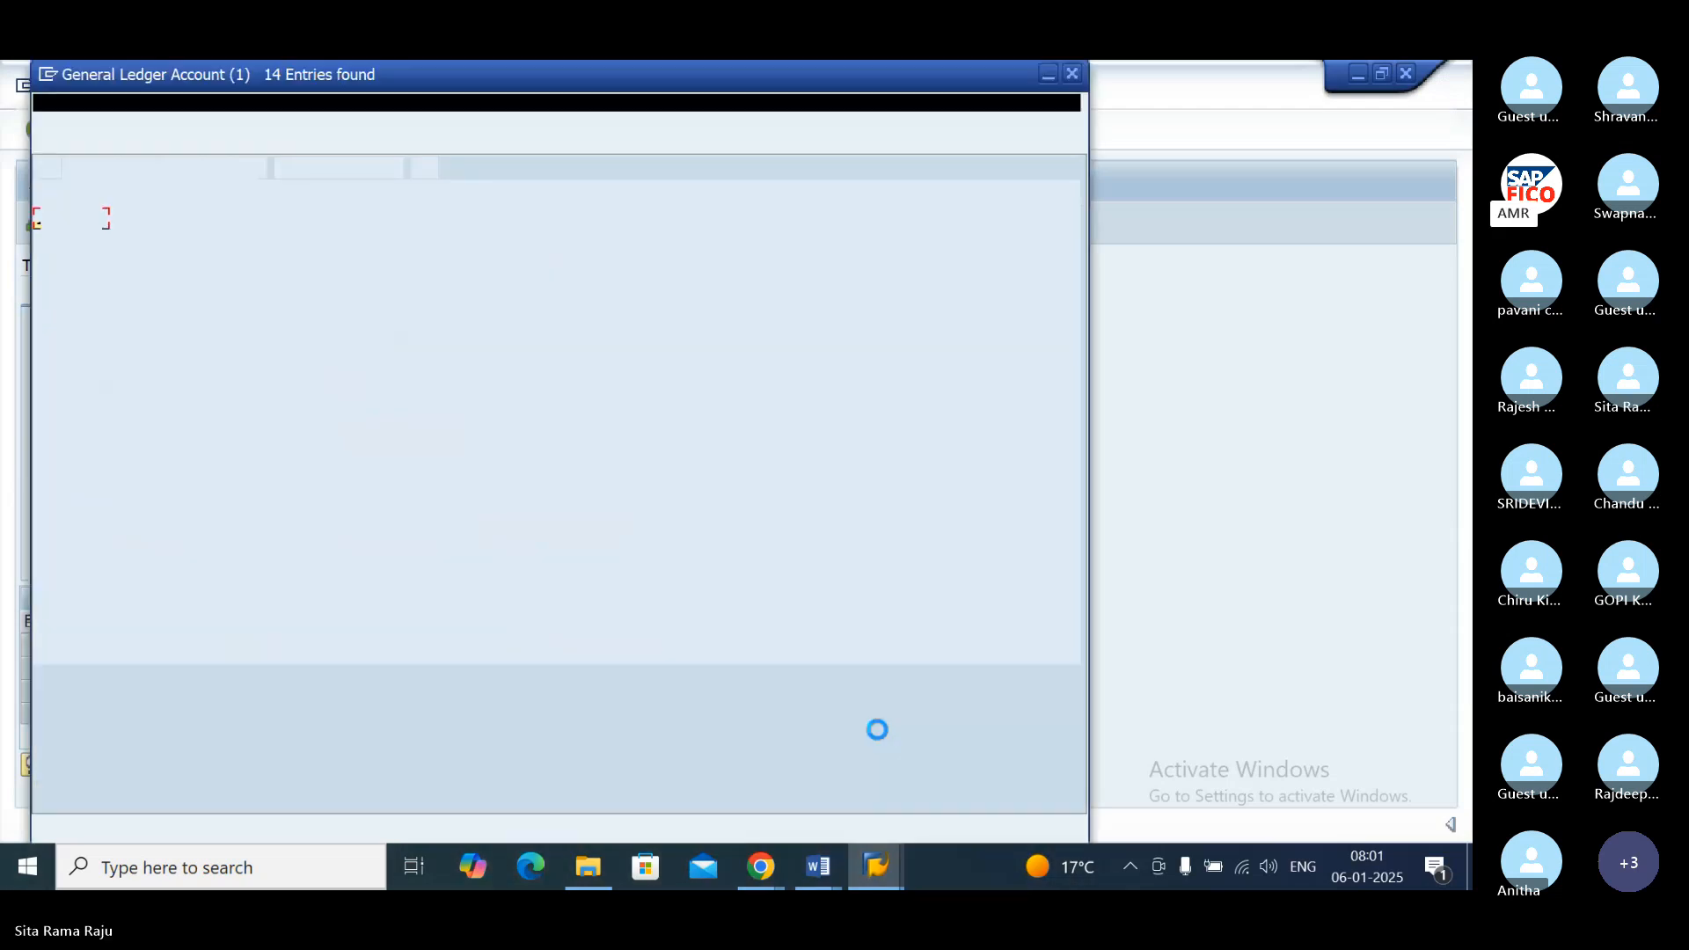
left_click(273, 385)
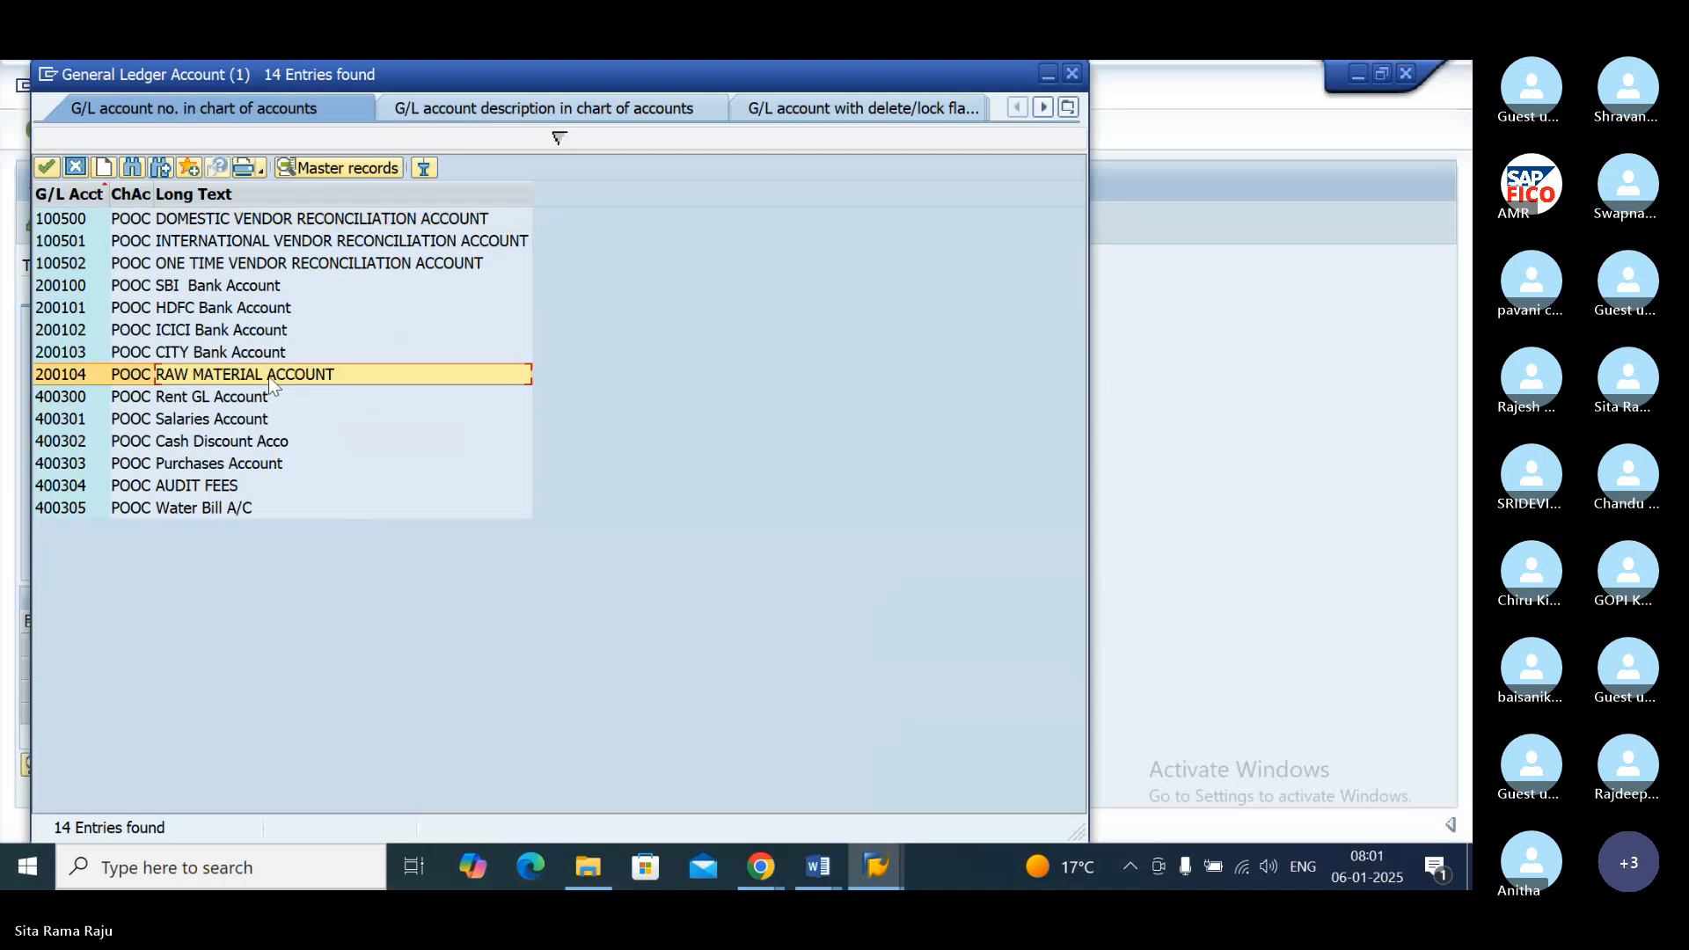
left_click(272, 384)
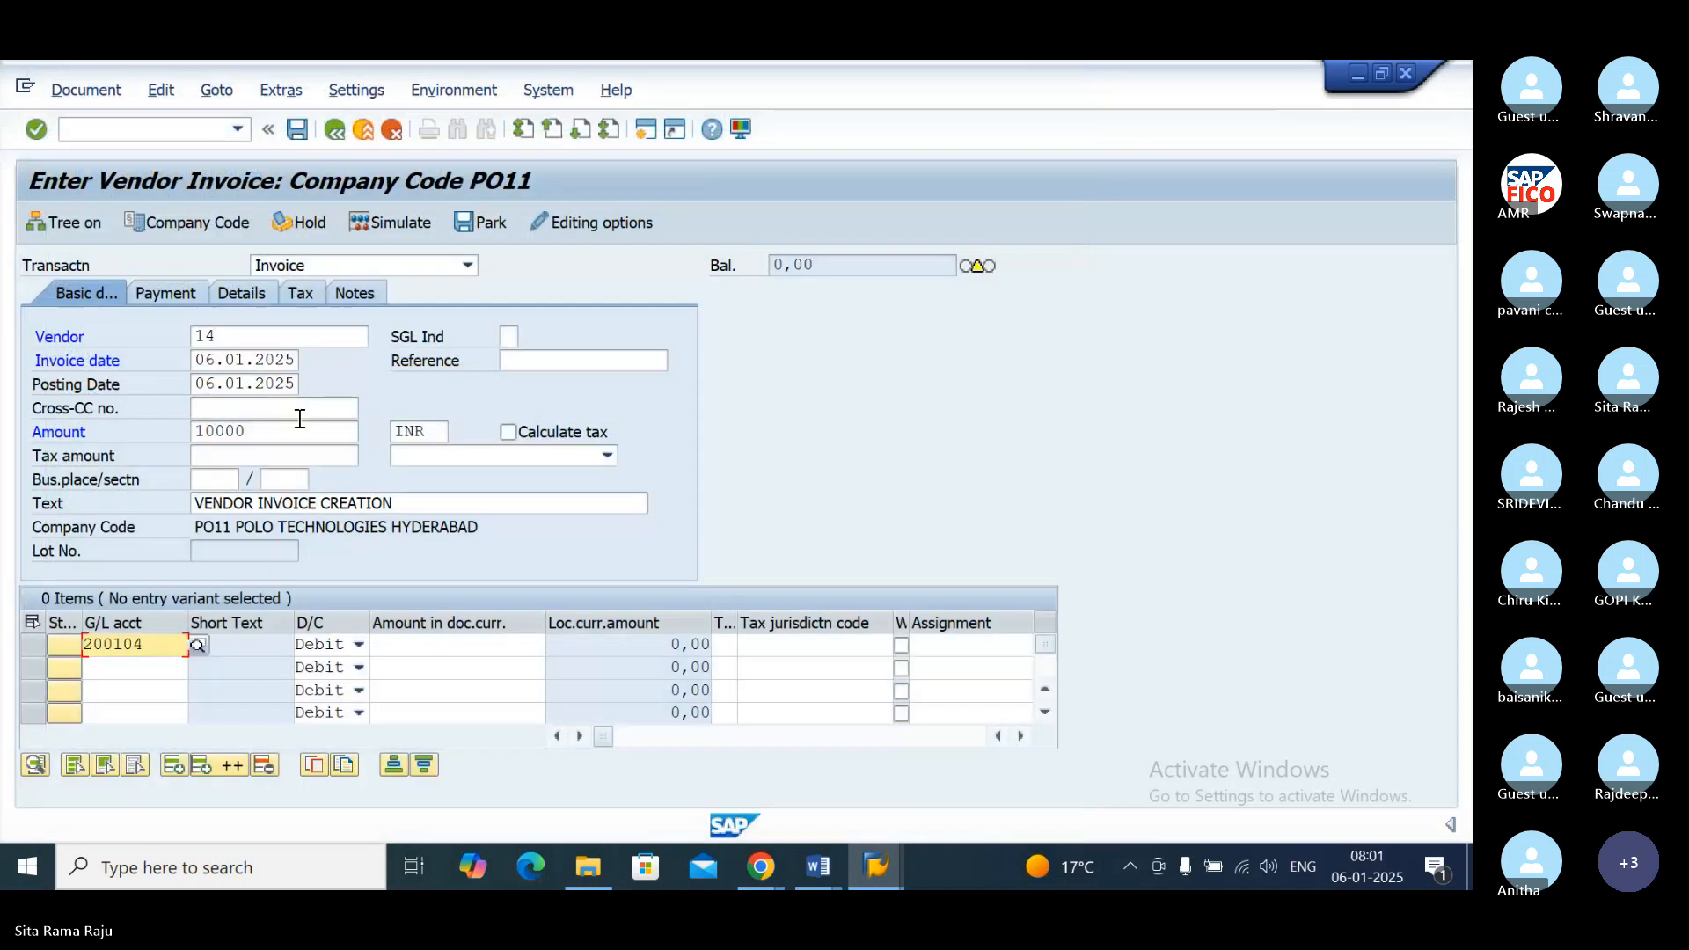
Step: Carry the invoice amount into the first line item with *, validate the entry and simulate the document posting
left_click(447, 648)
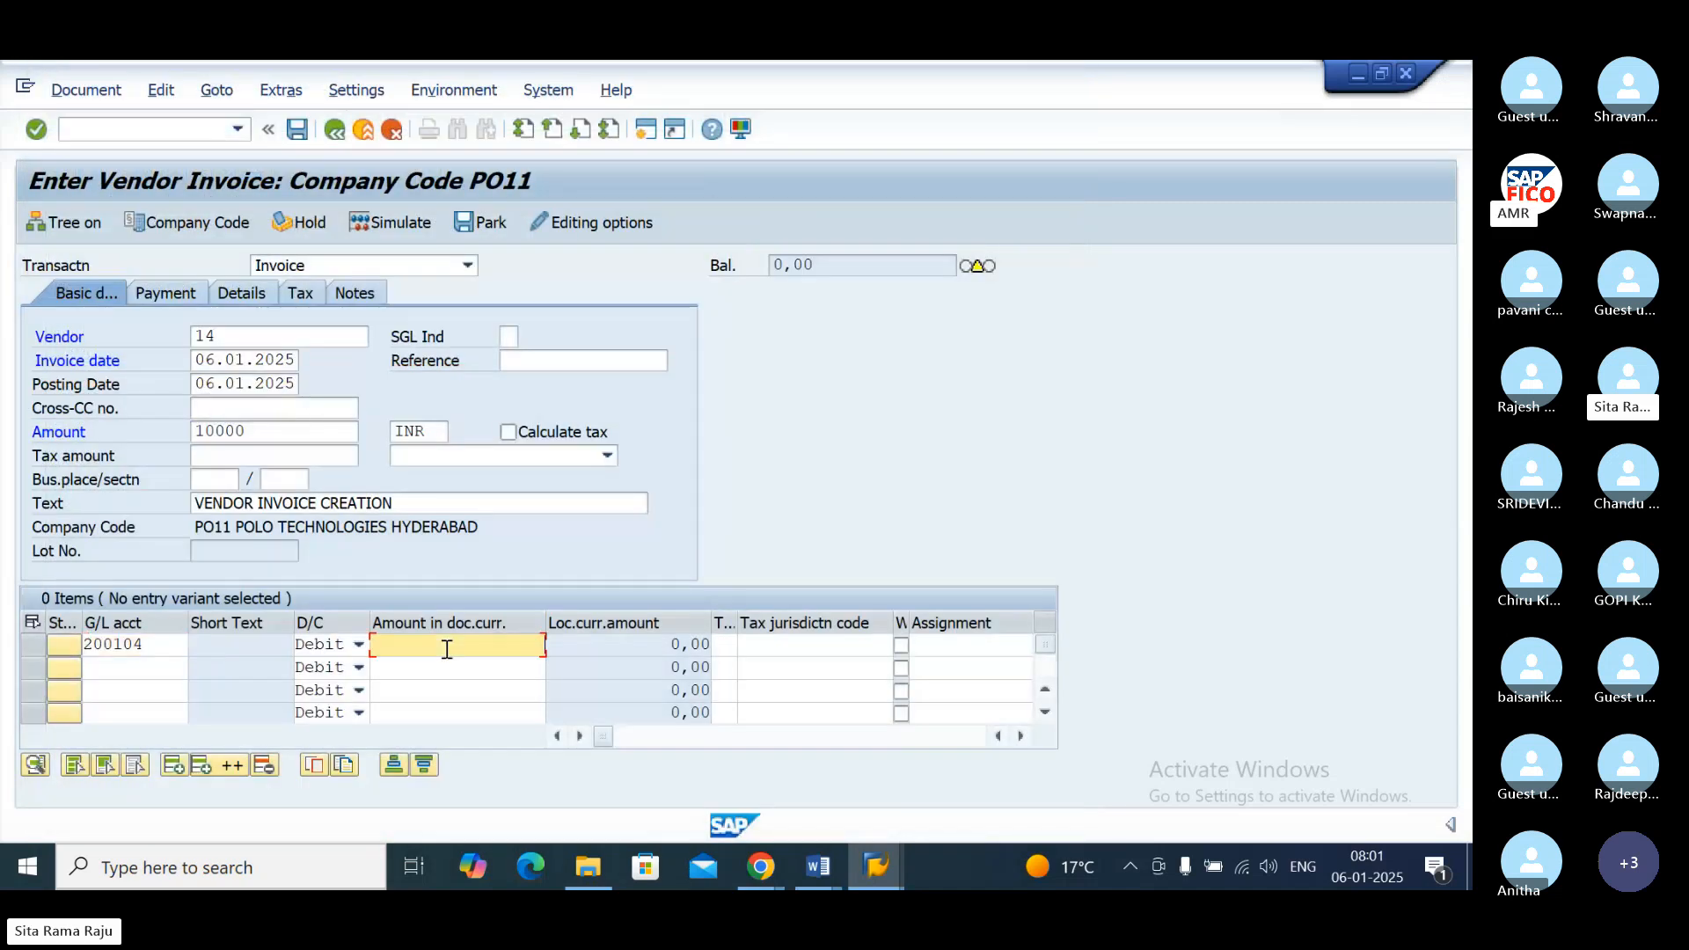
key("BackSpace")
type("*")
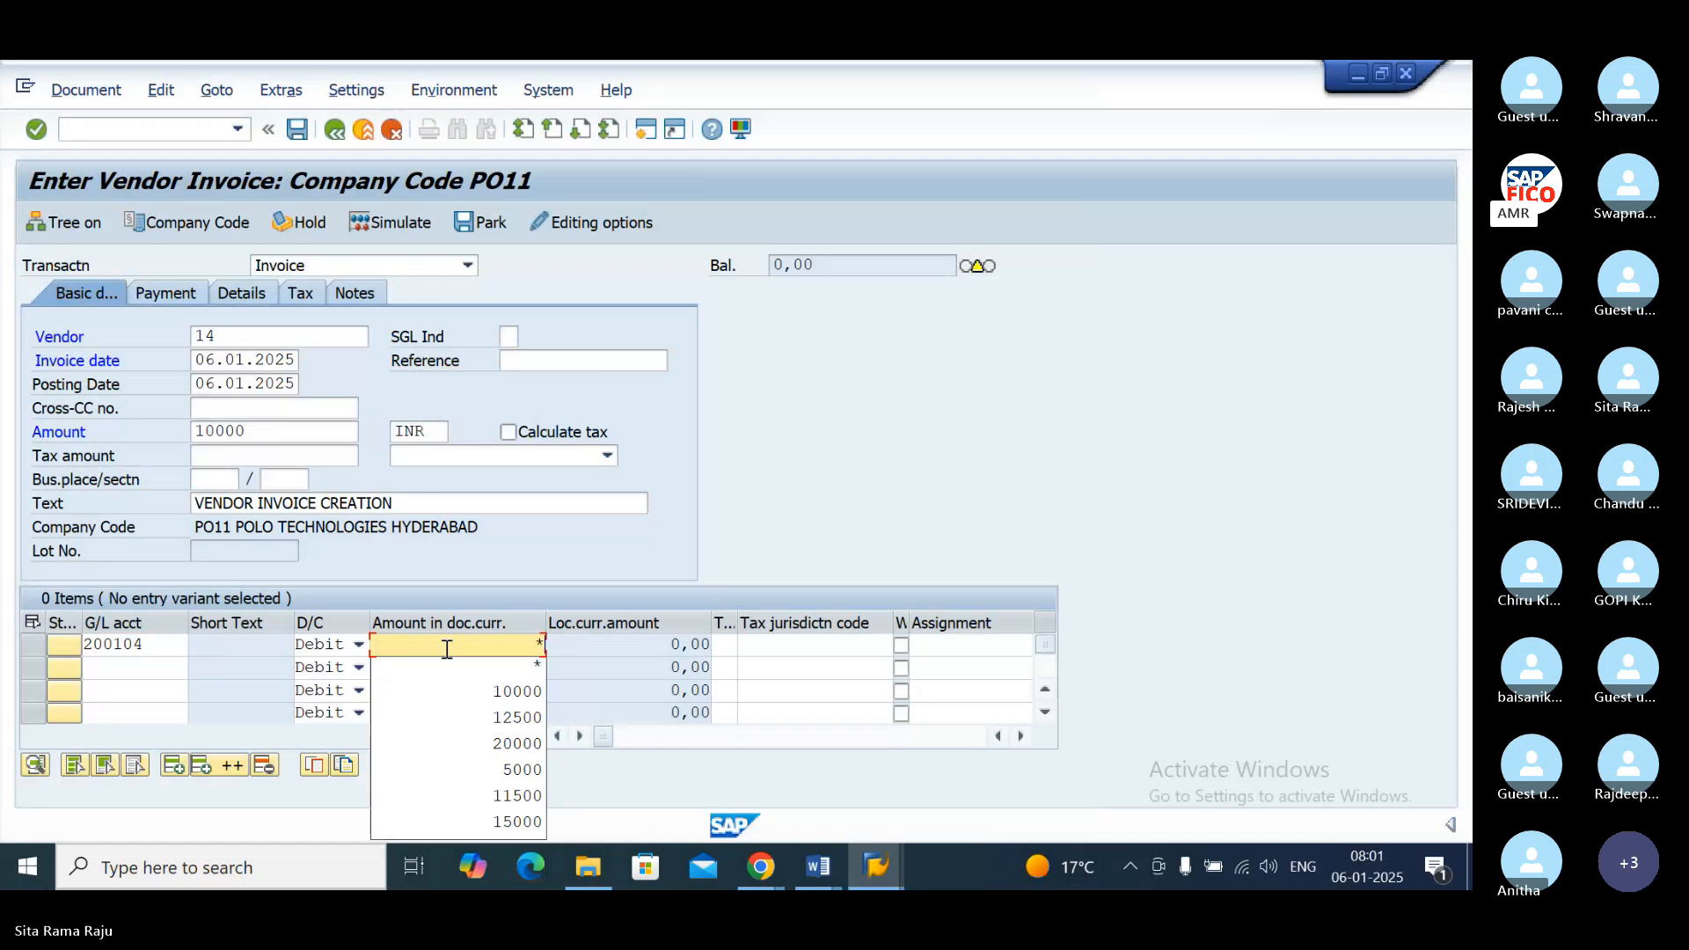
key("Return")
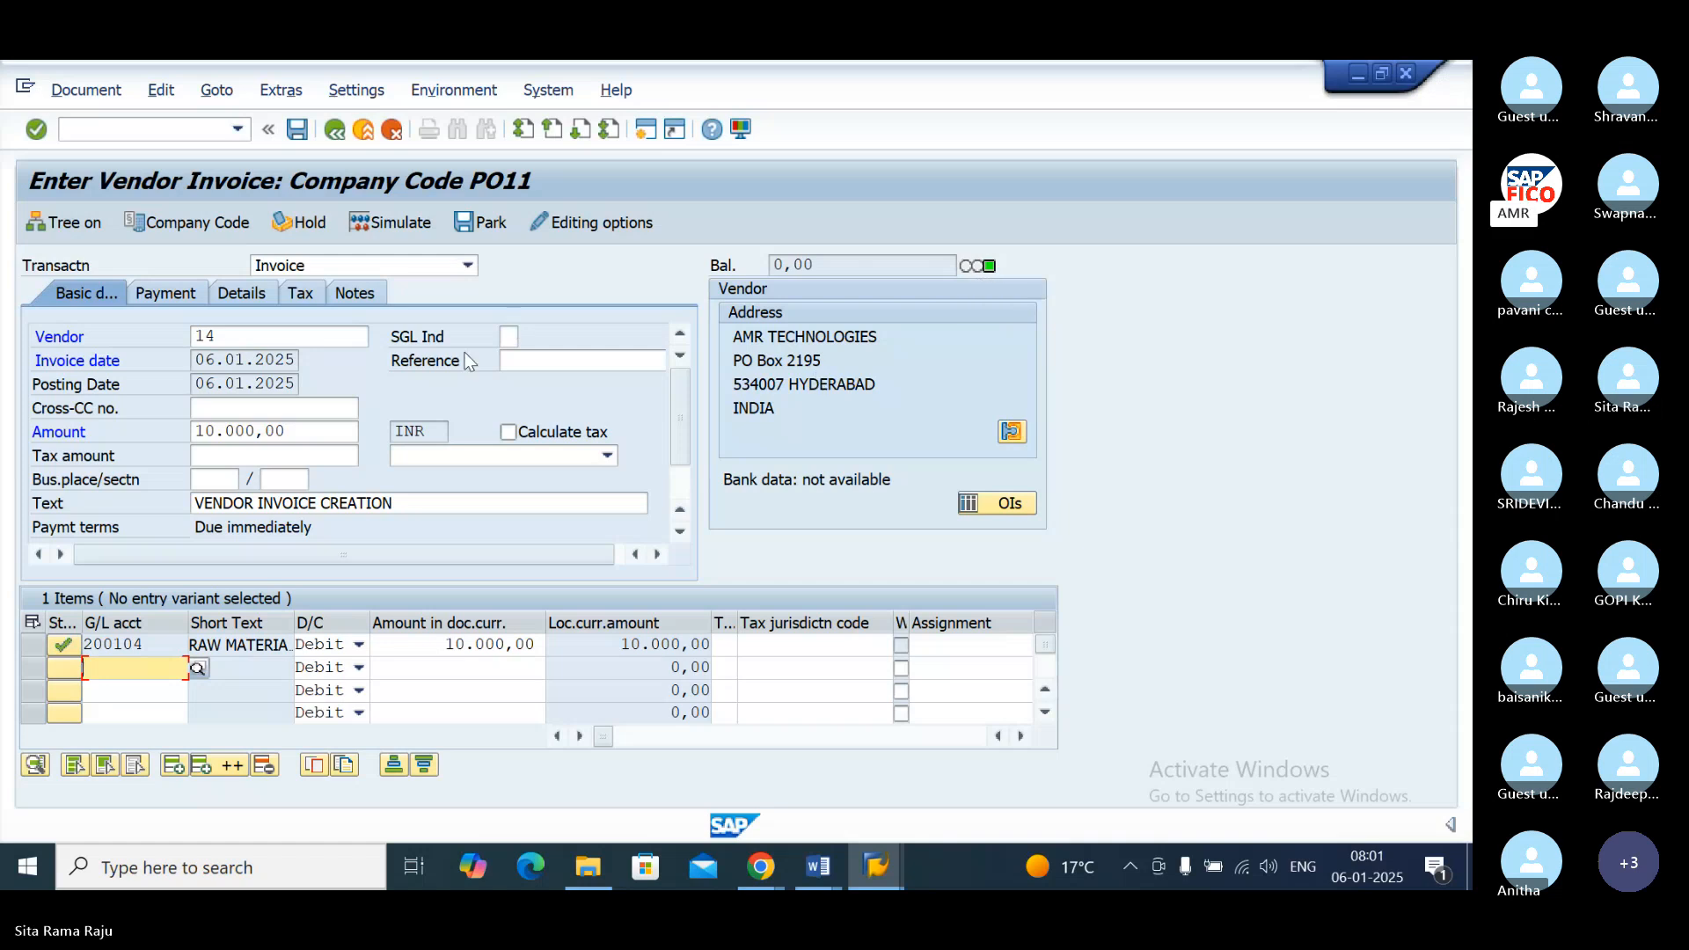
left_click(403, 228)
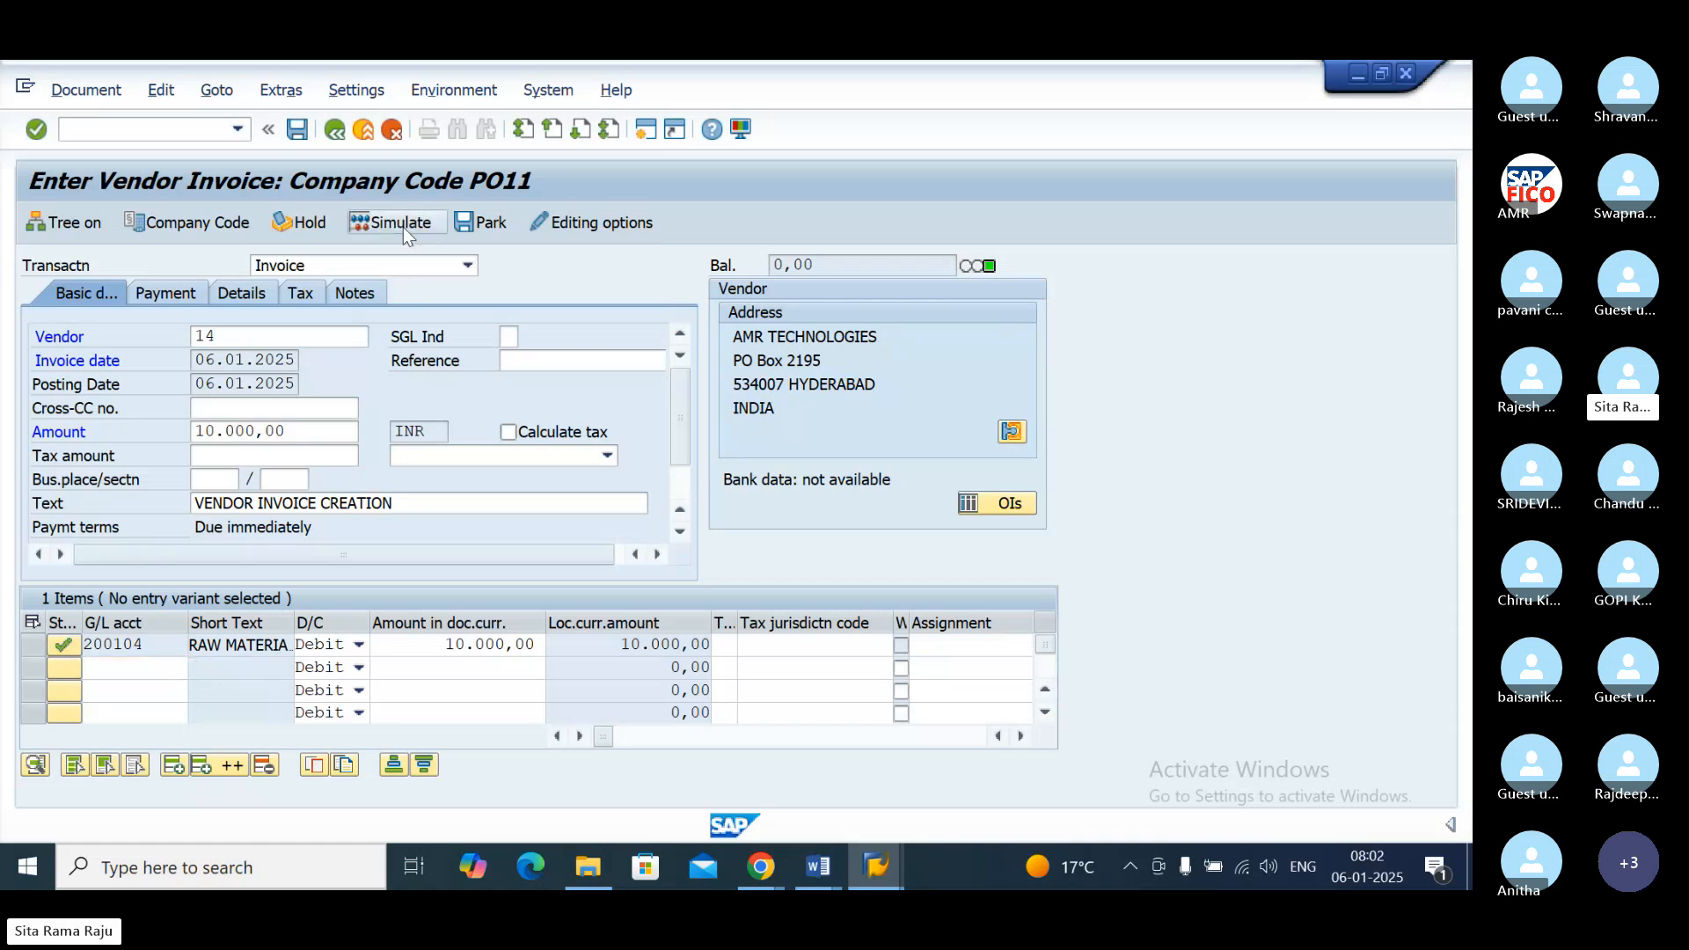
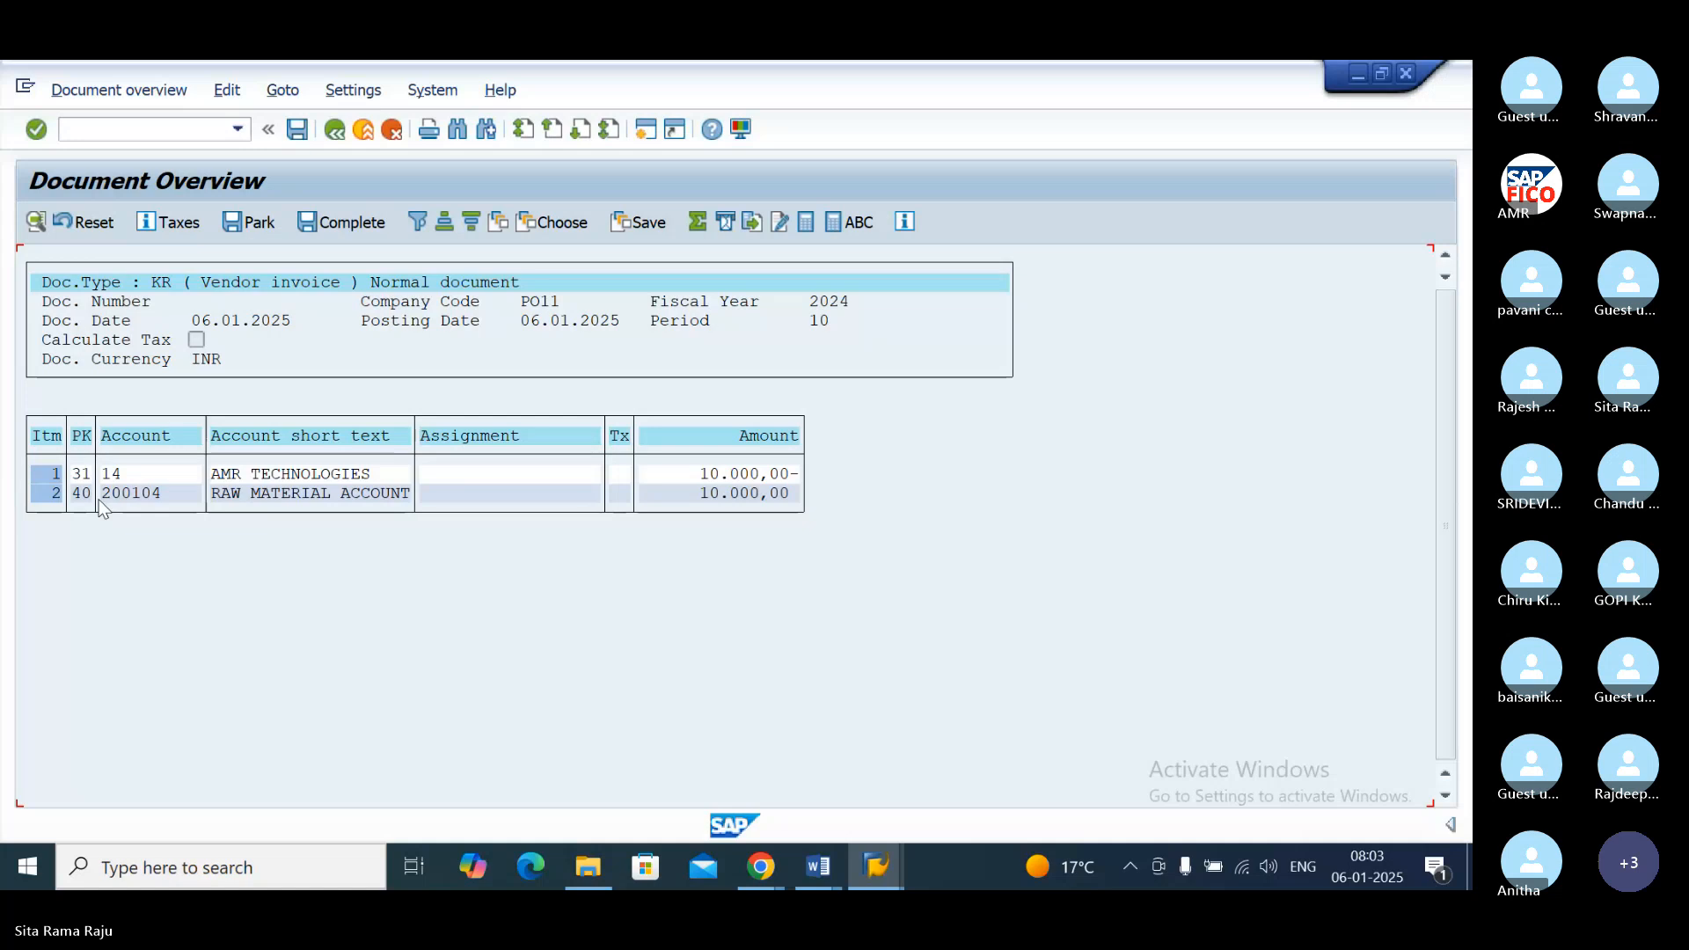
Step: Try to post the simulated invoice and follow the error details to the Classify G/L Accounts for Document Splitting customizing activity
left_click(297, 130)
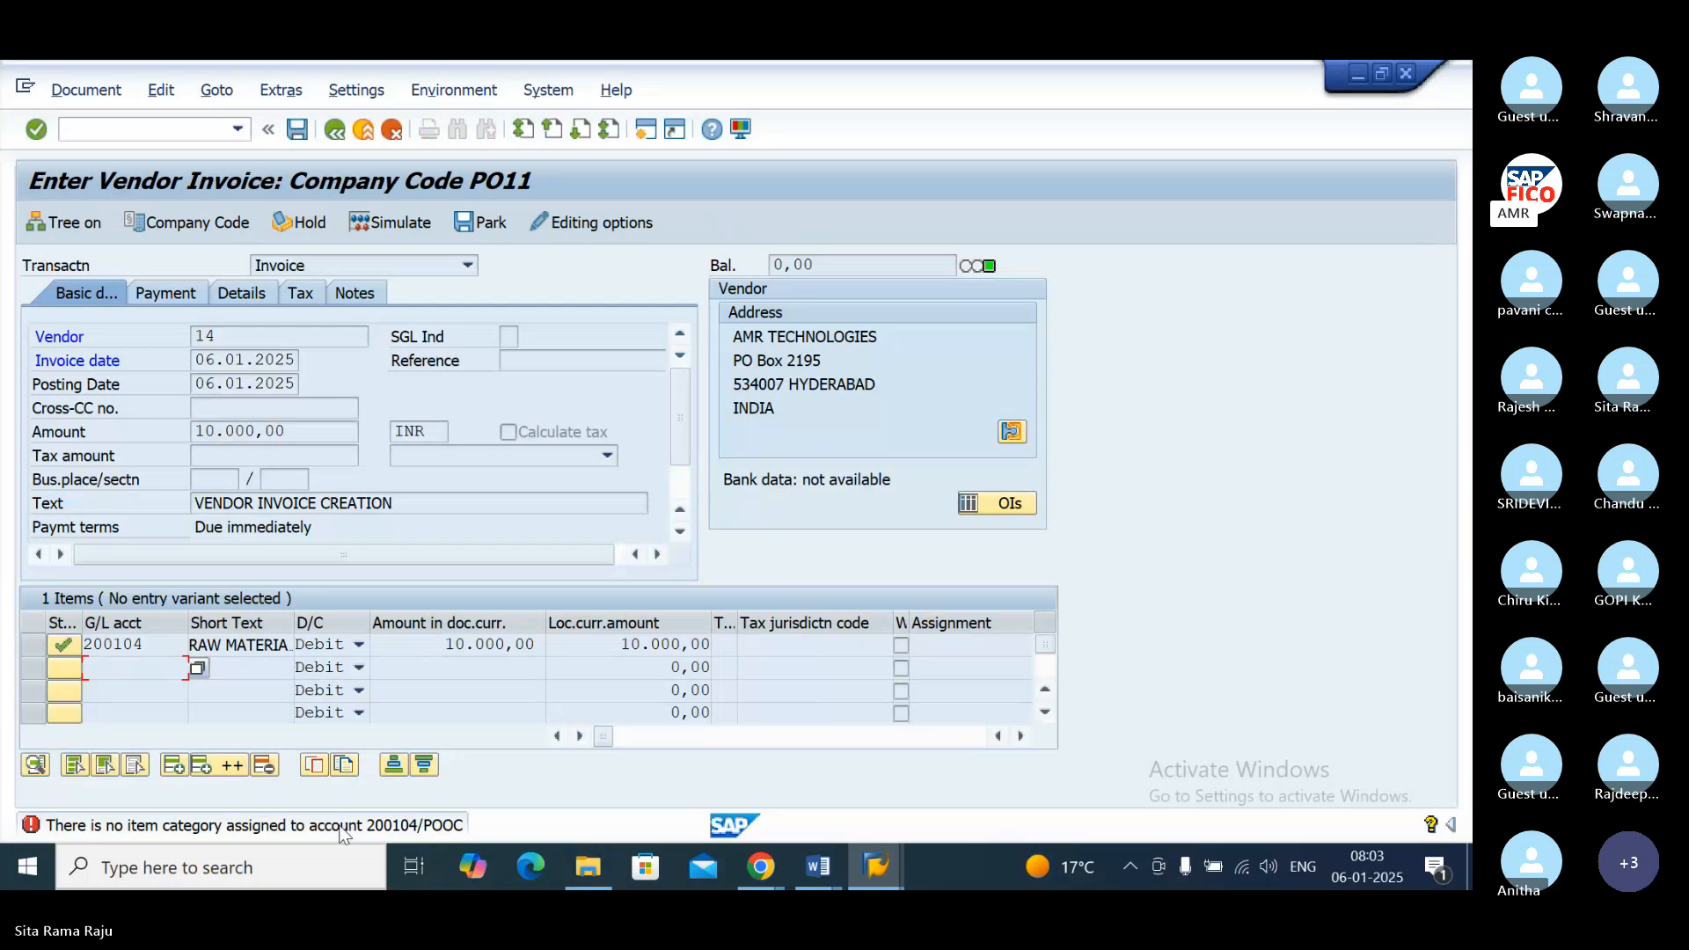
double_click(218, 837)
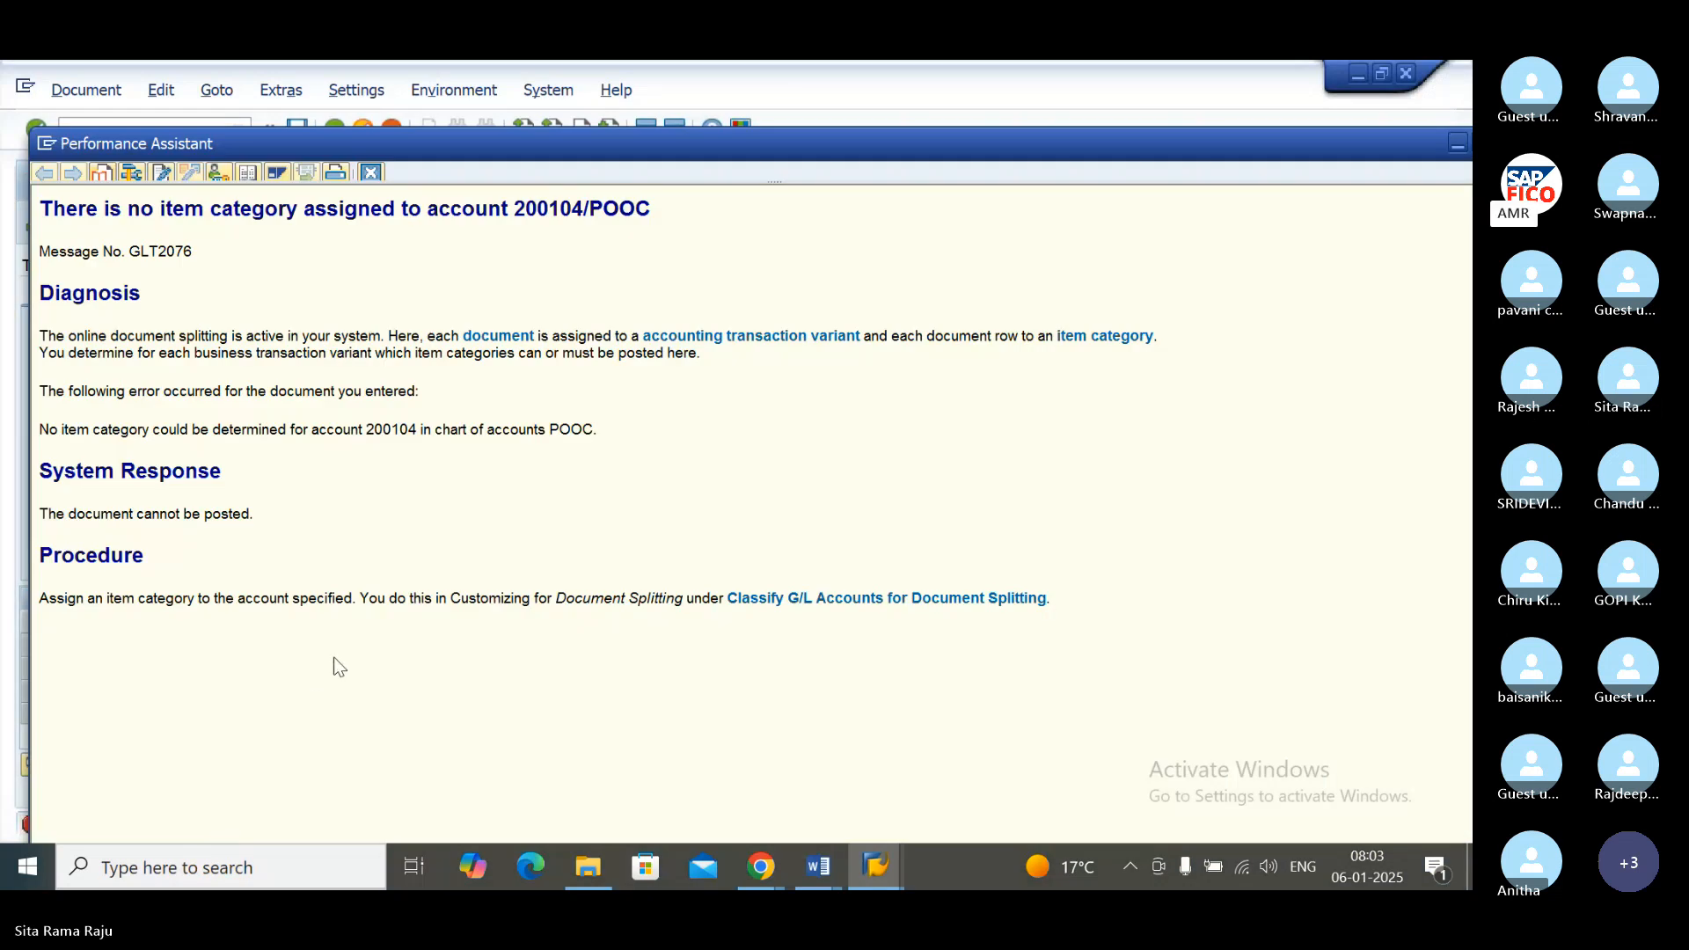
left_click(766, 604)
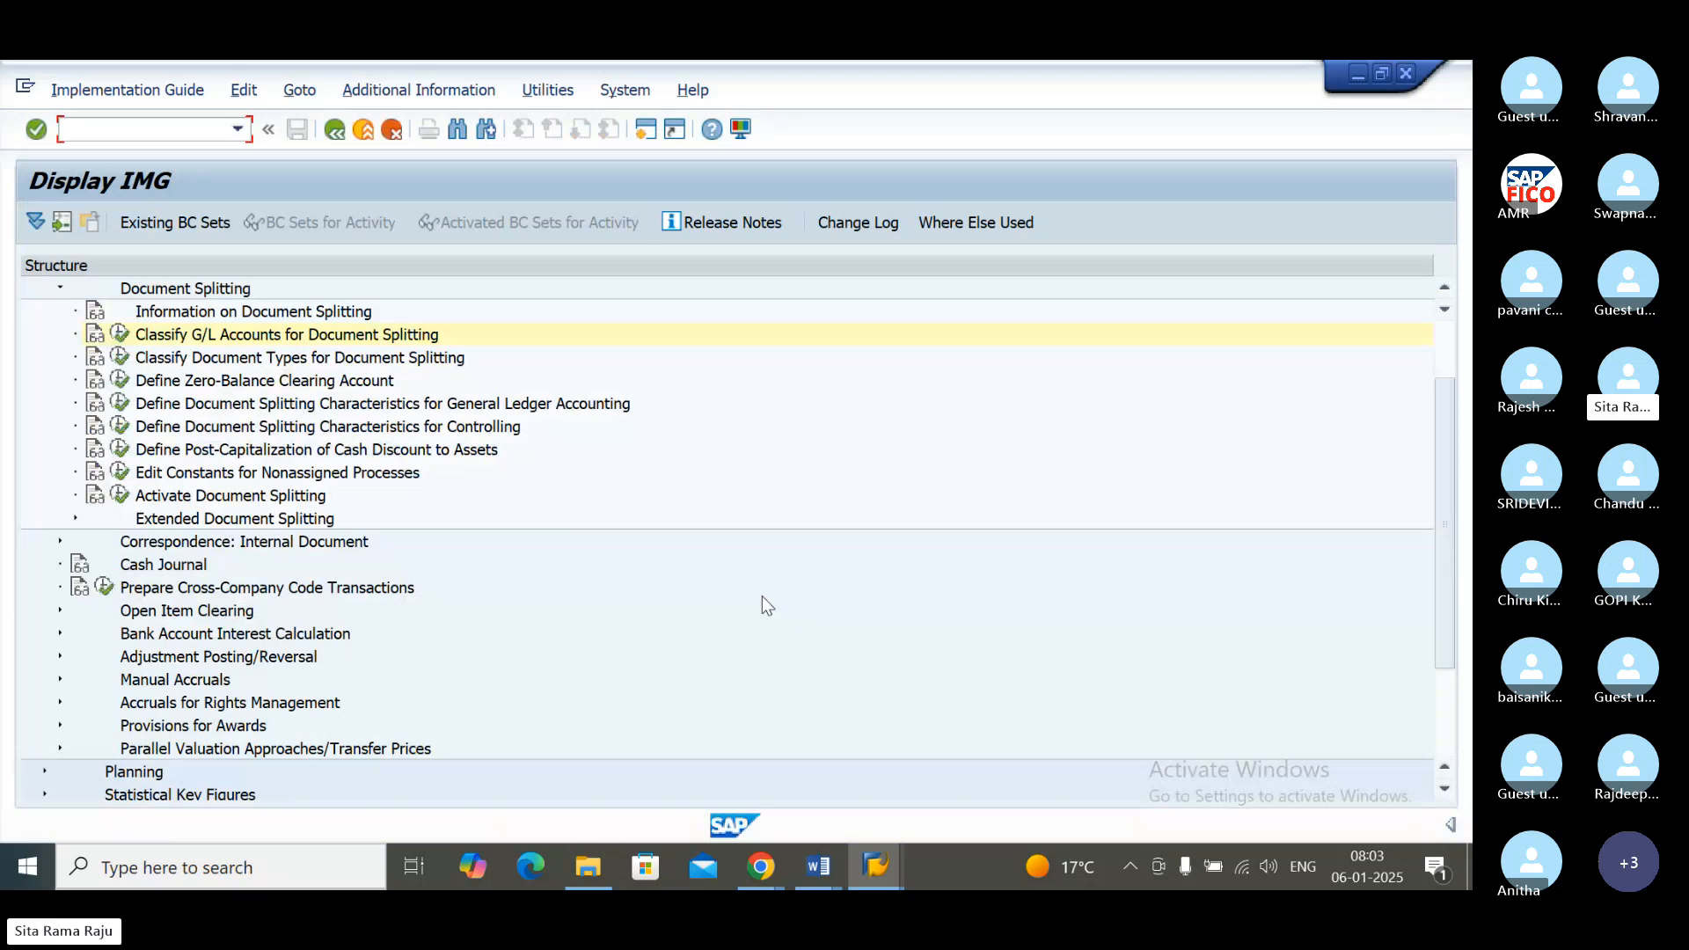
Step: Add a document splitting classification entry for chart of accounts POOC covering G/L account 200104 to 200104
left_click(120, 336)
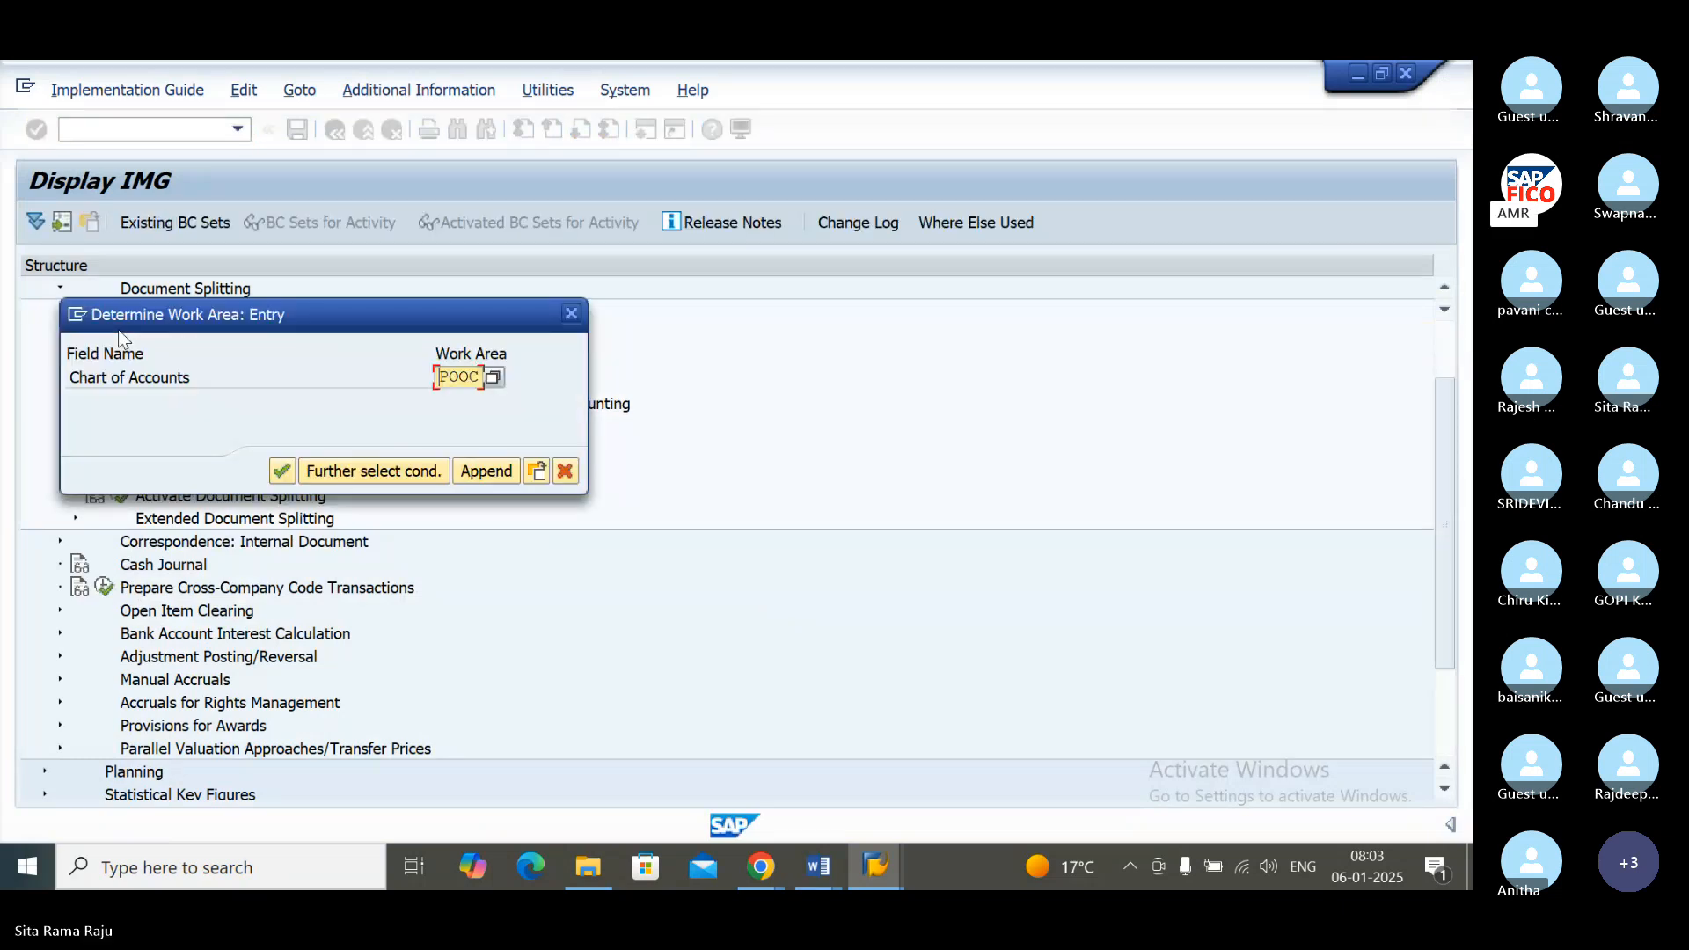
left_click(282, 472)
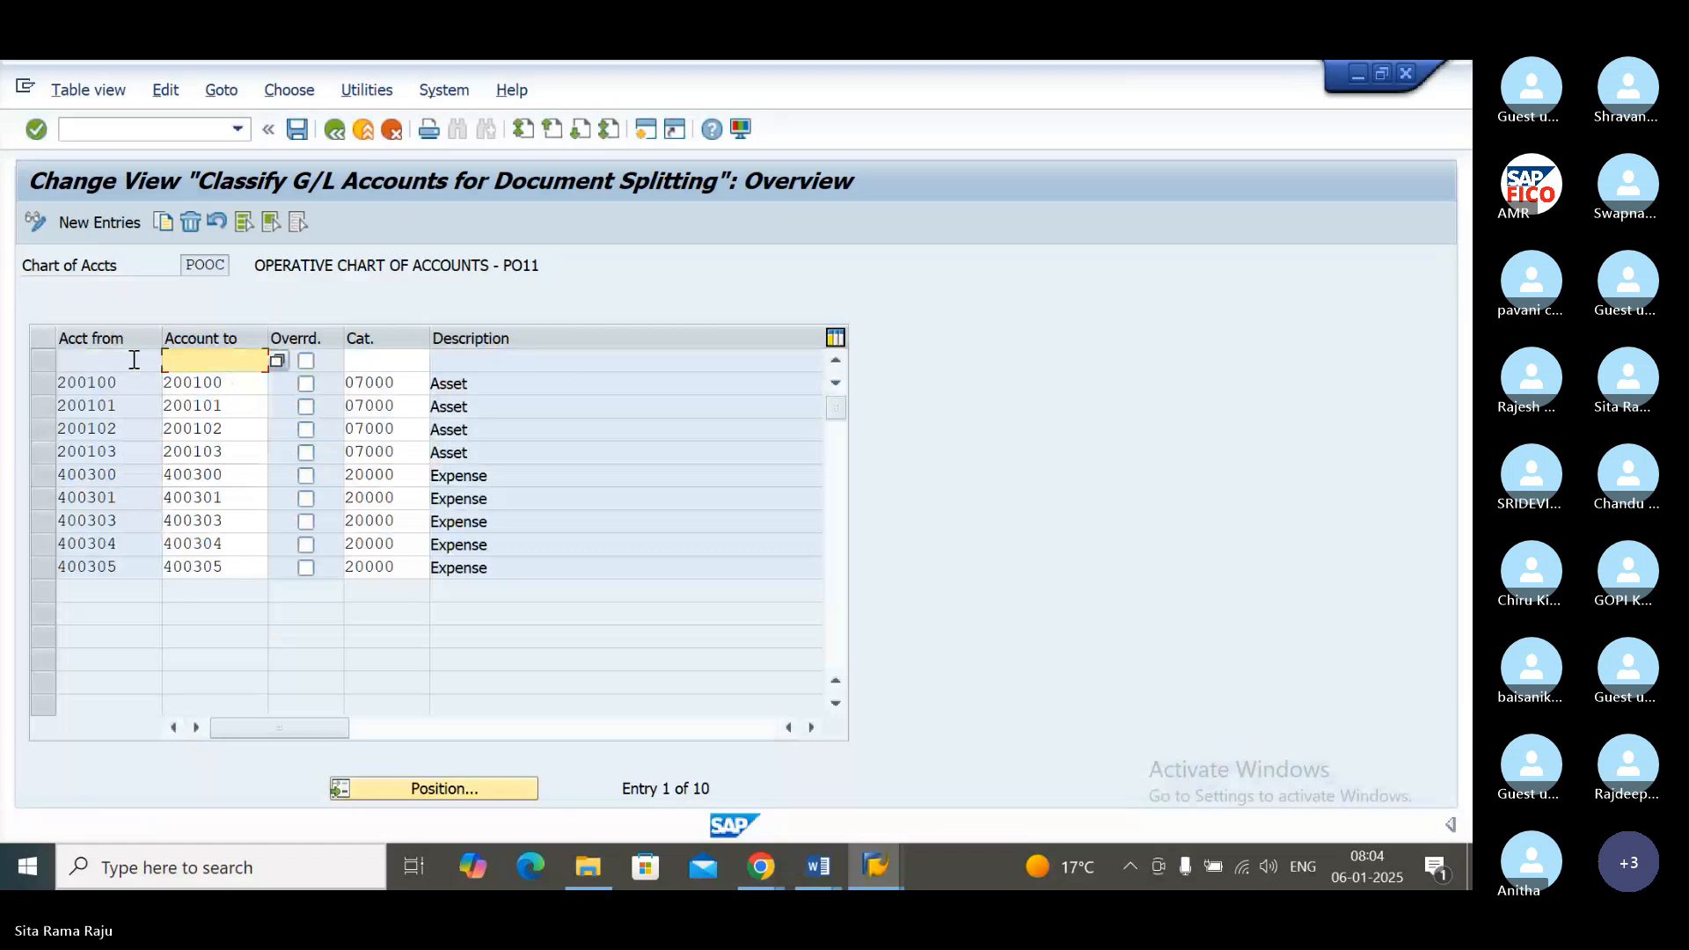
left_click(102, 224)
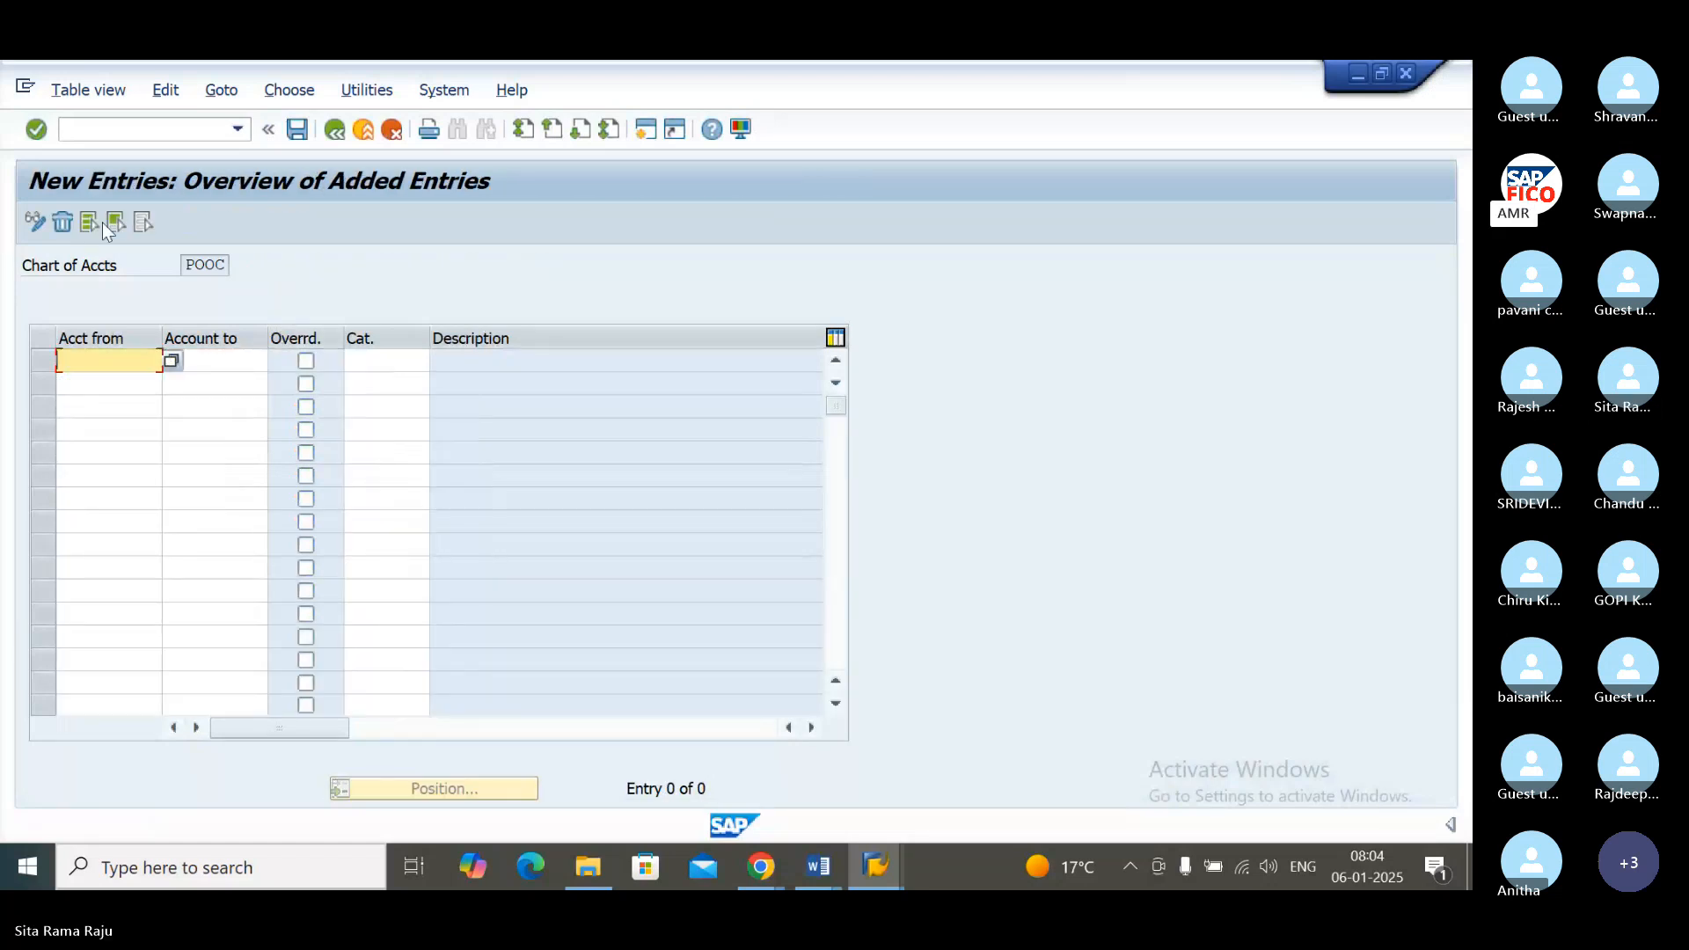
type("2")
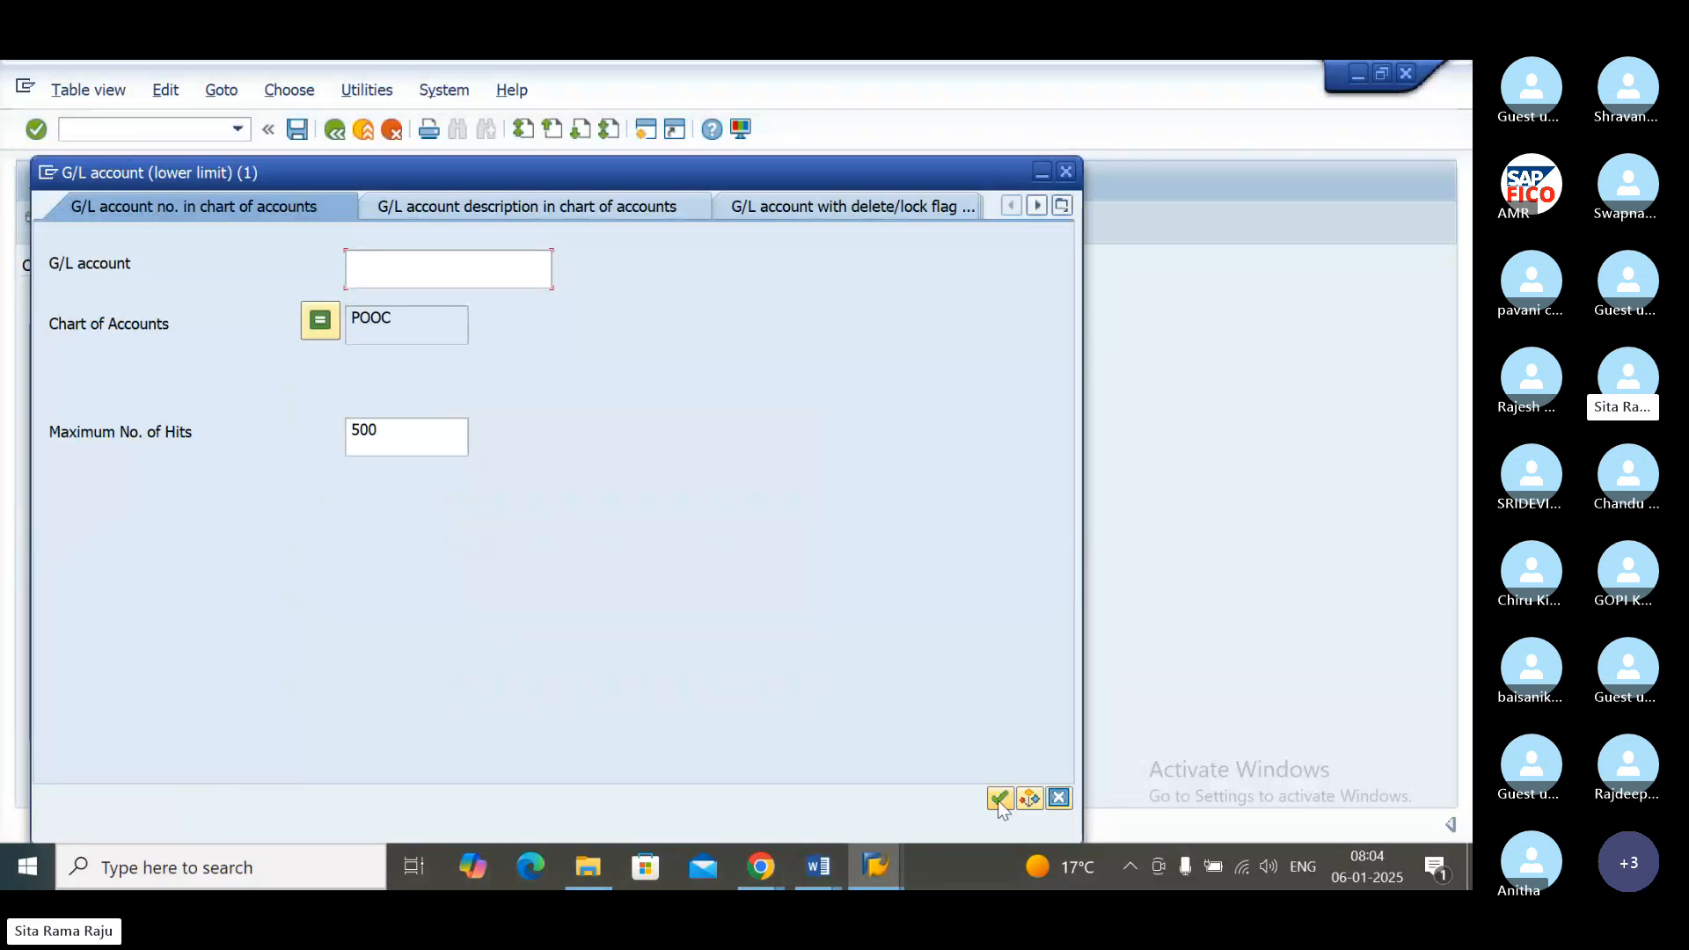
left_click(1000, 798)
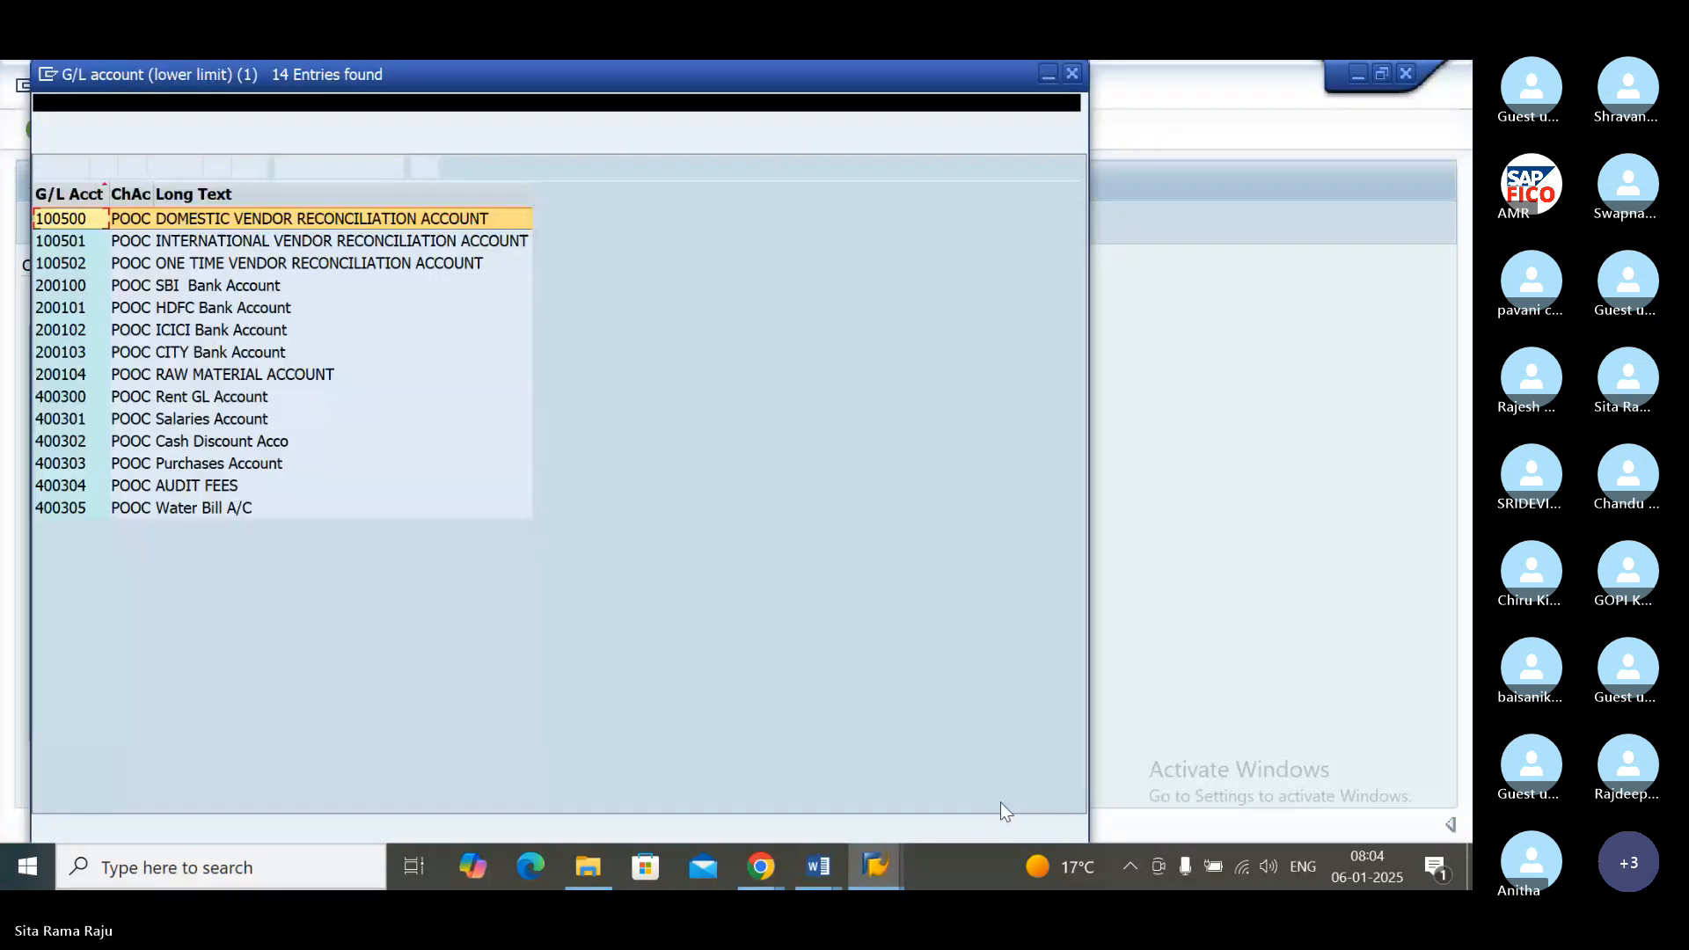
double_click(303, 375)
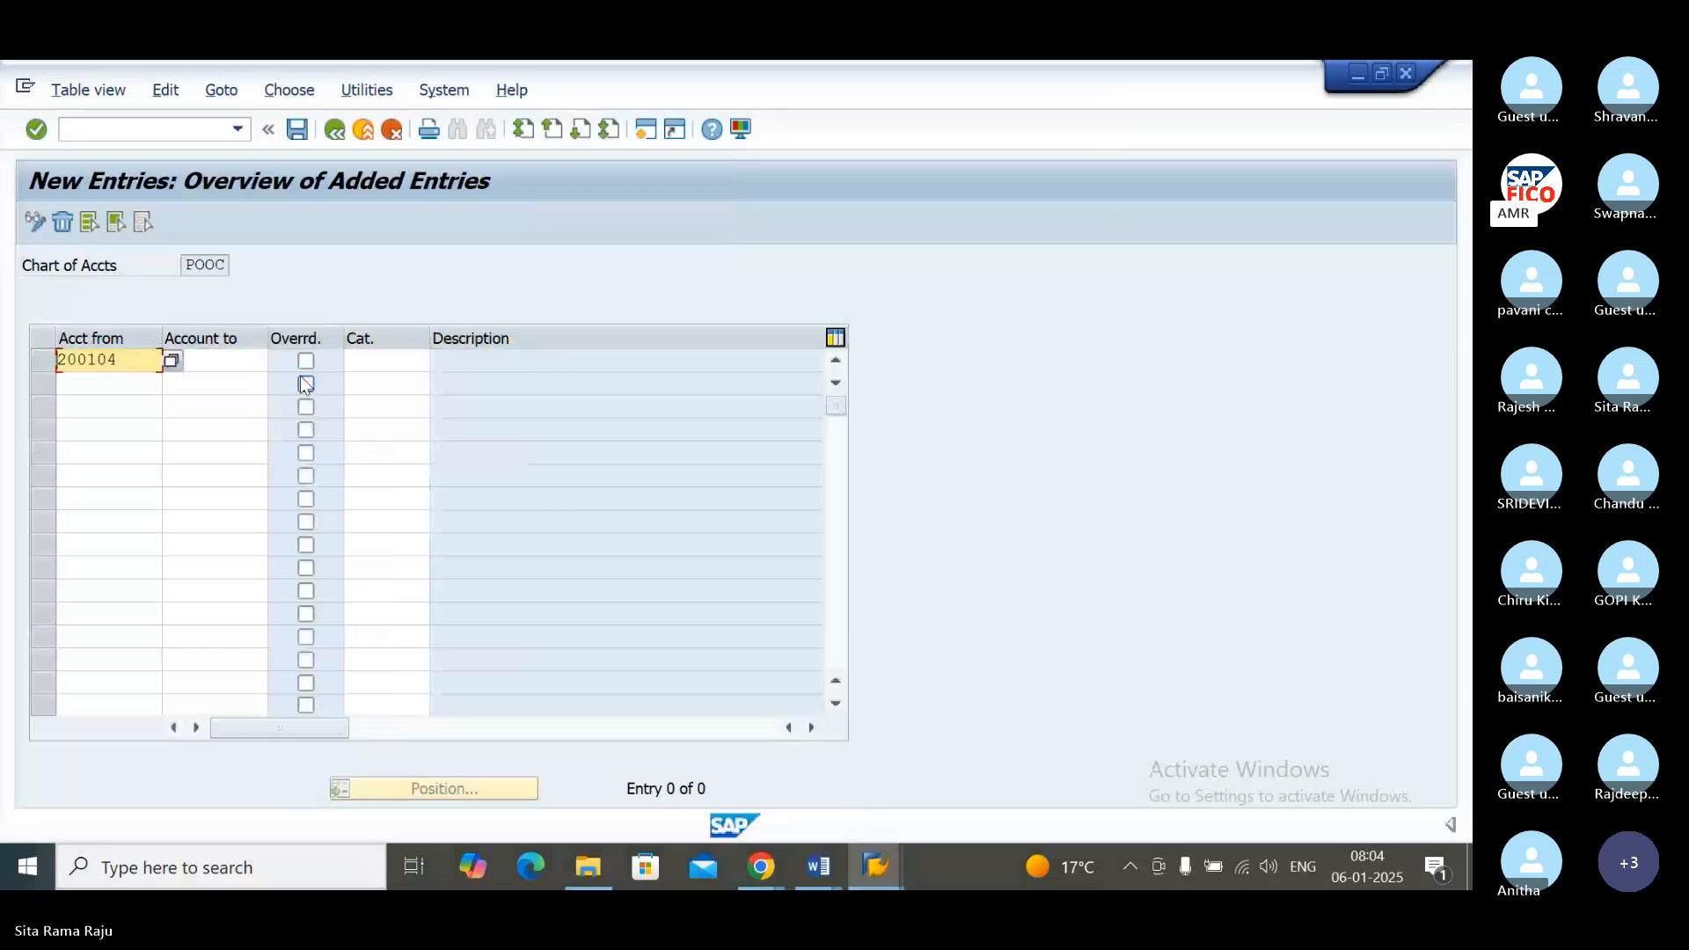
left_click(240, 361)
type("200104")
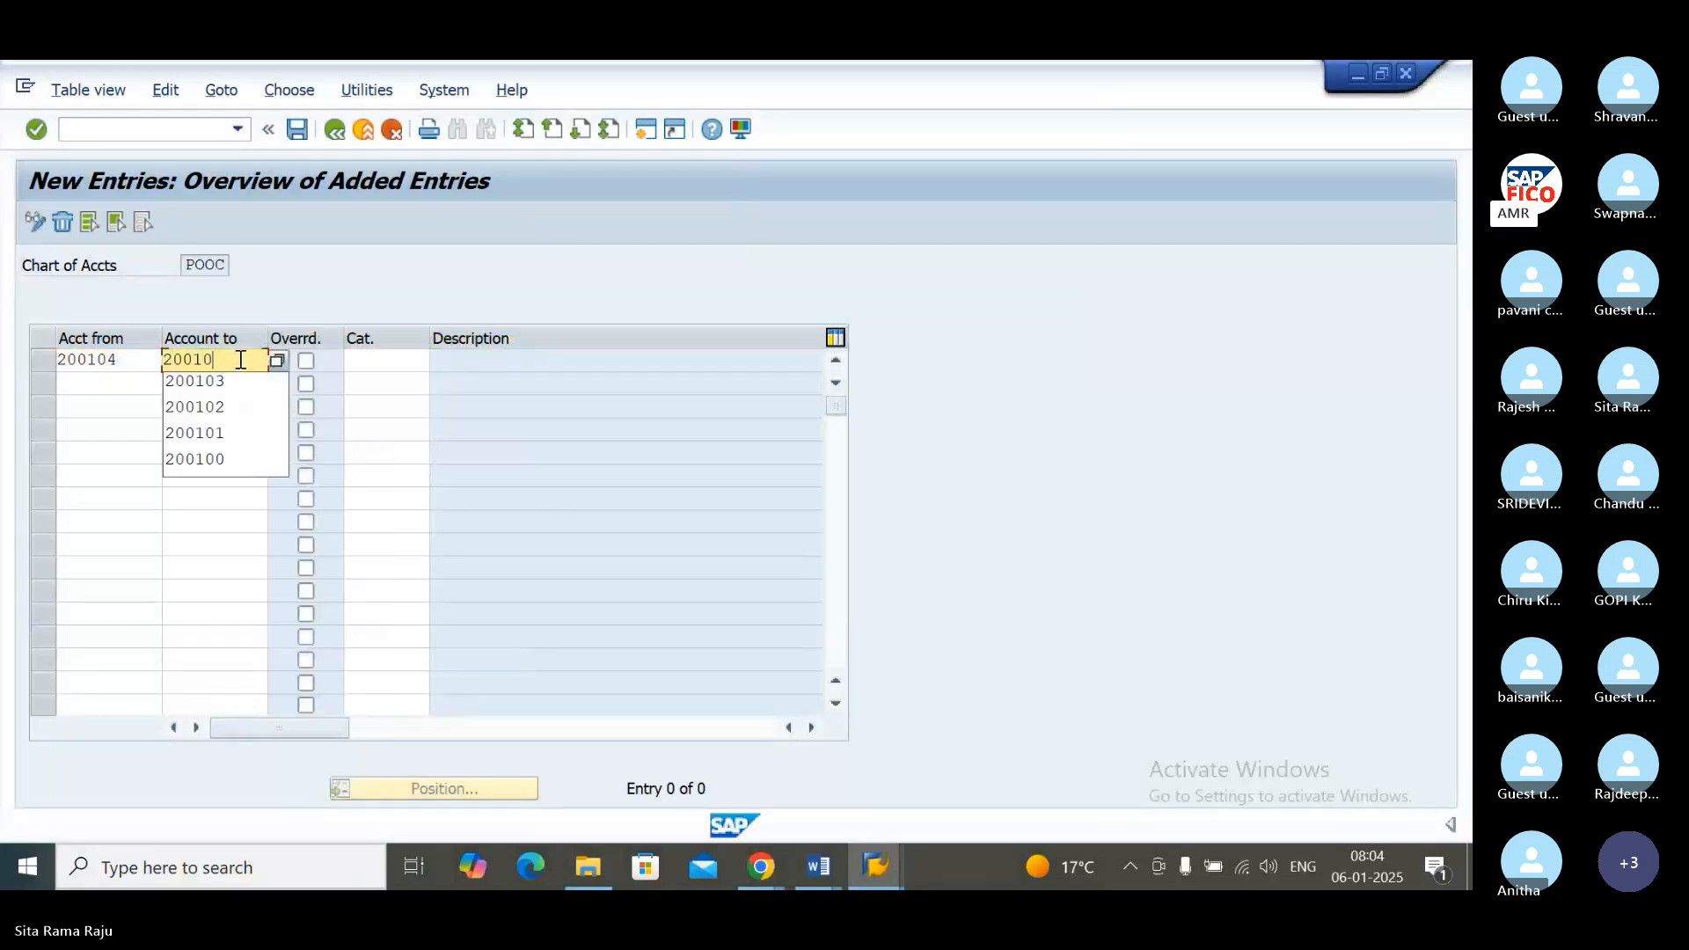
left_click(385, 361)
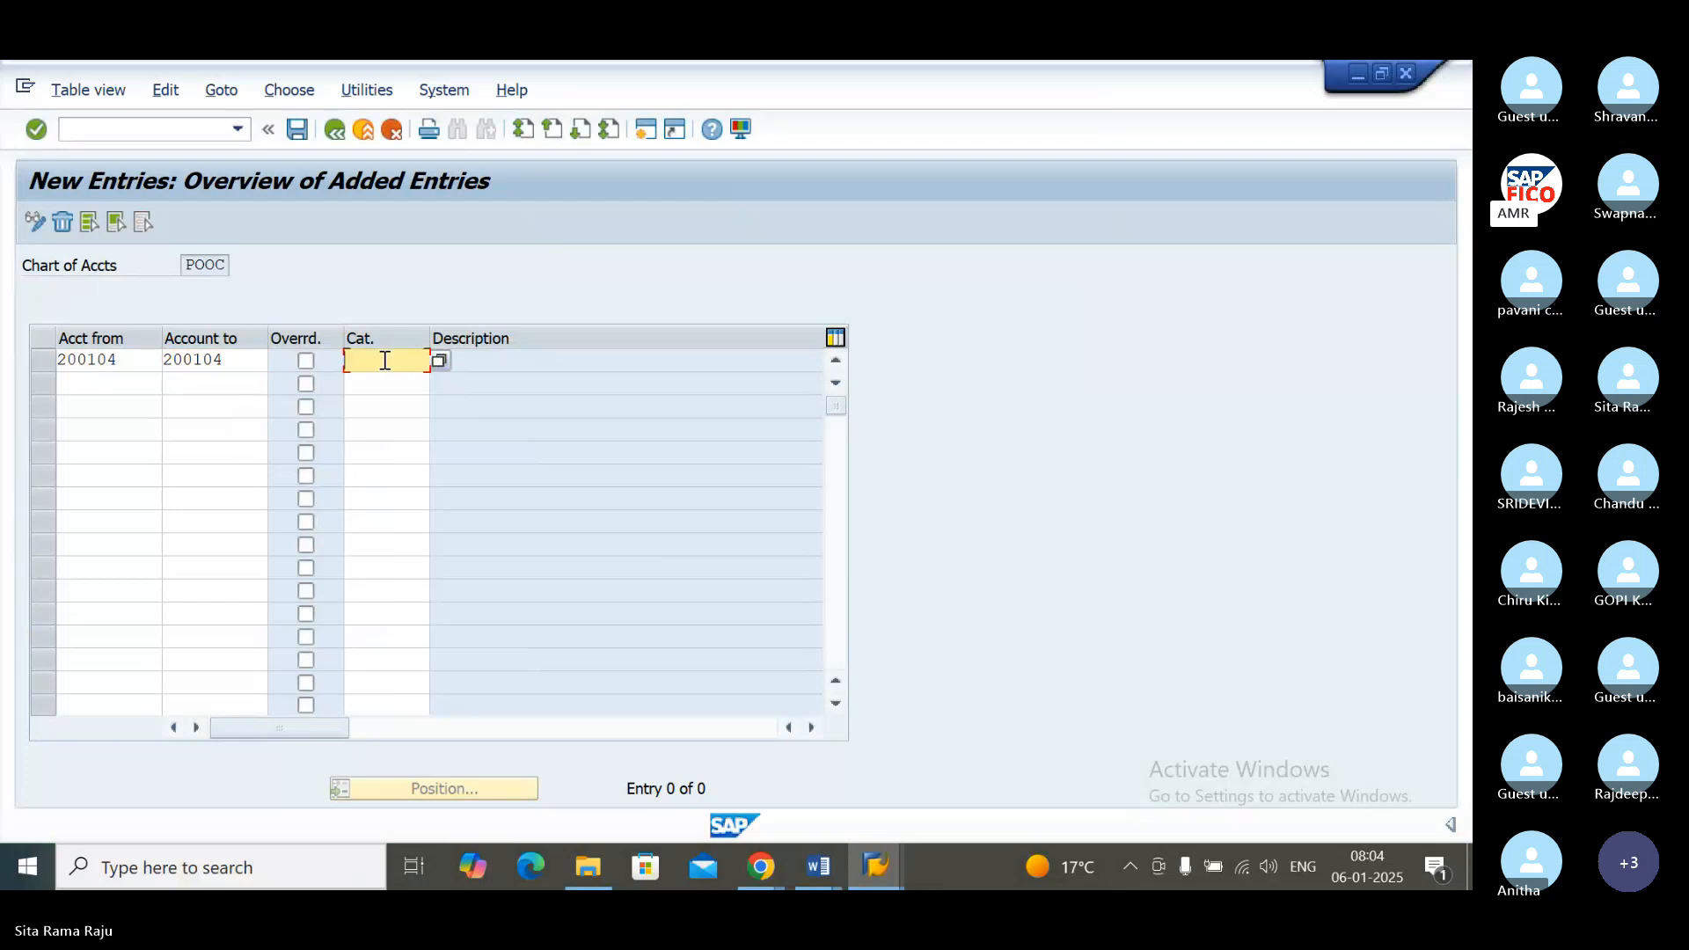
Step: Look up the item categories and assign 07000 Asset to the 200104 entry
type("CURRE")
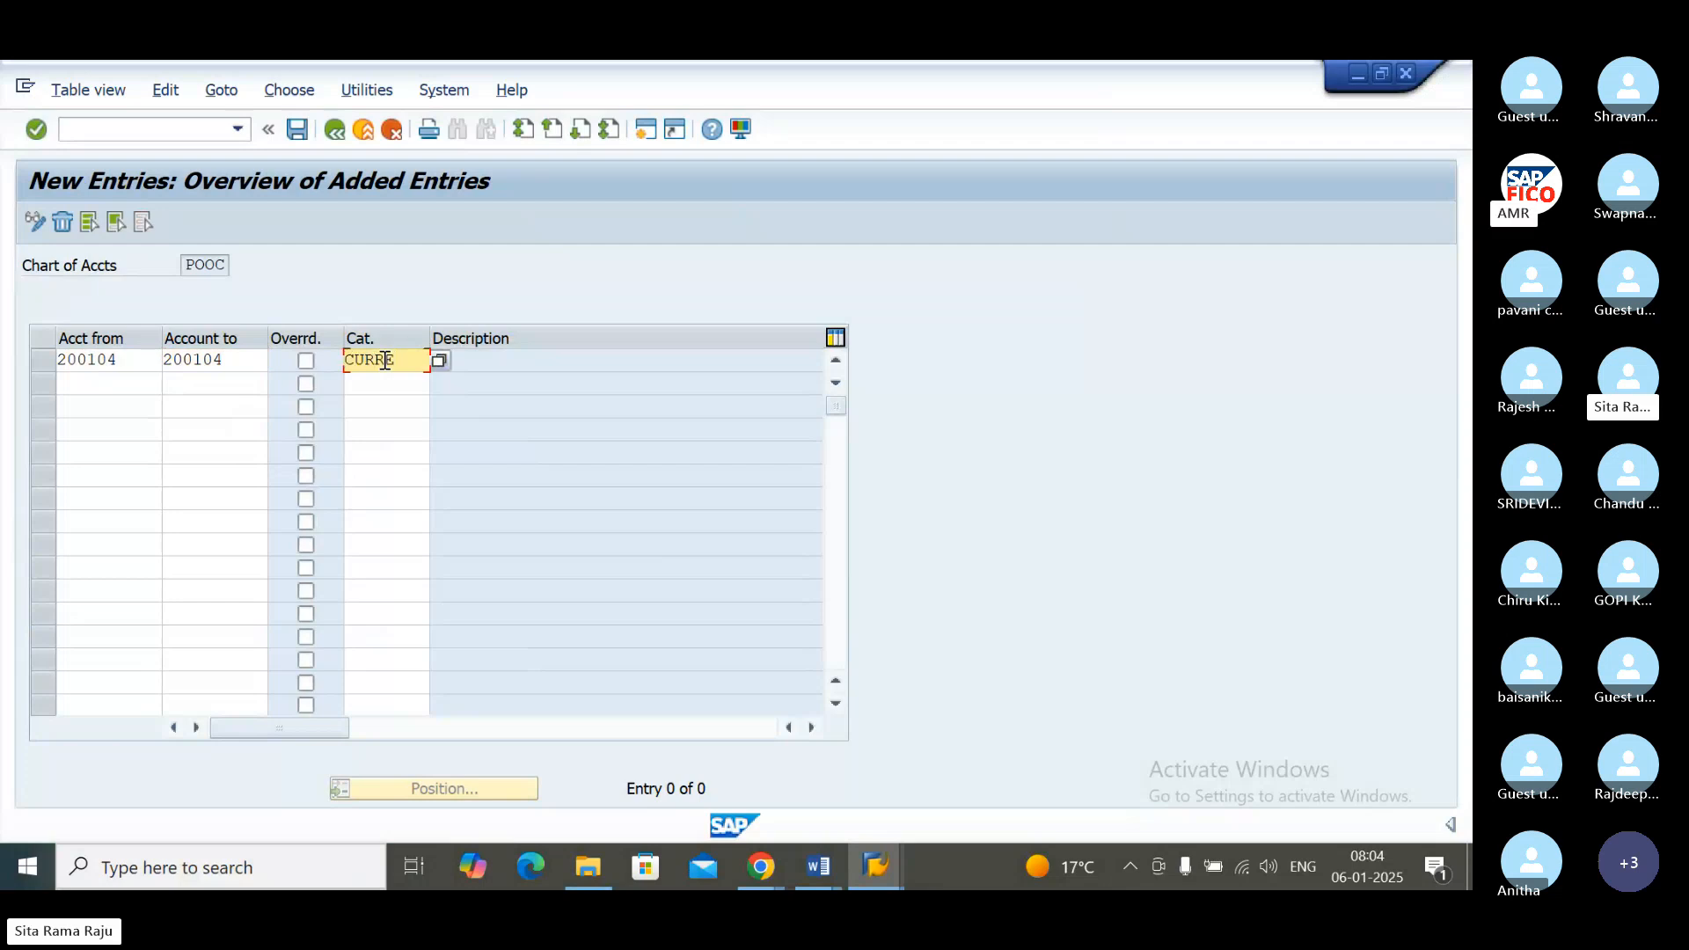
key("BackSpace")
key("BackSpace")
key("BackSpace")
key("BackSpace")
key("BackSpace")
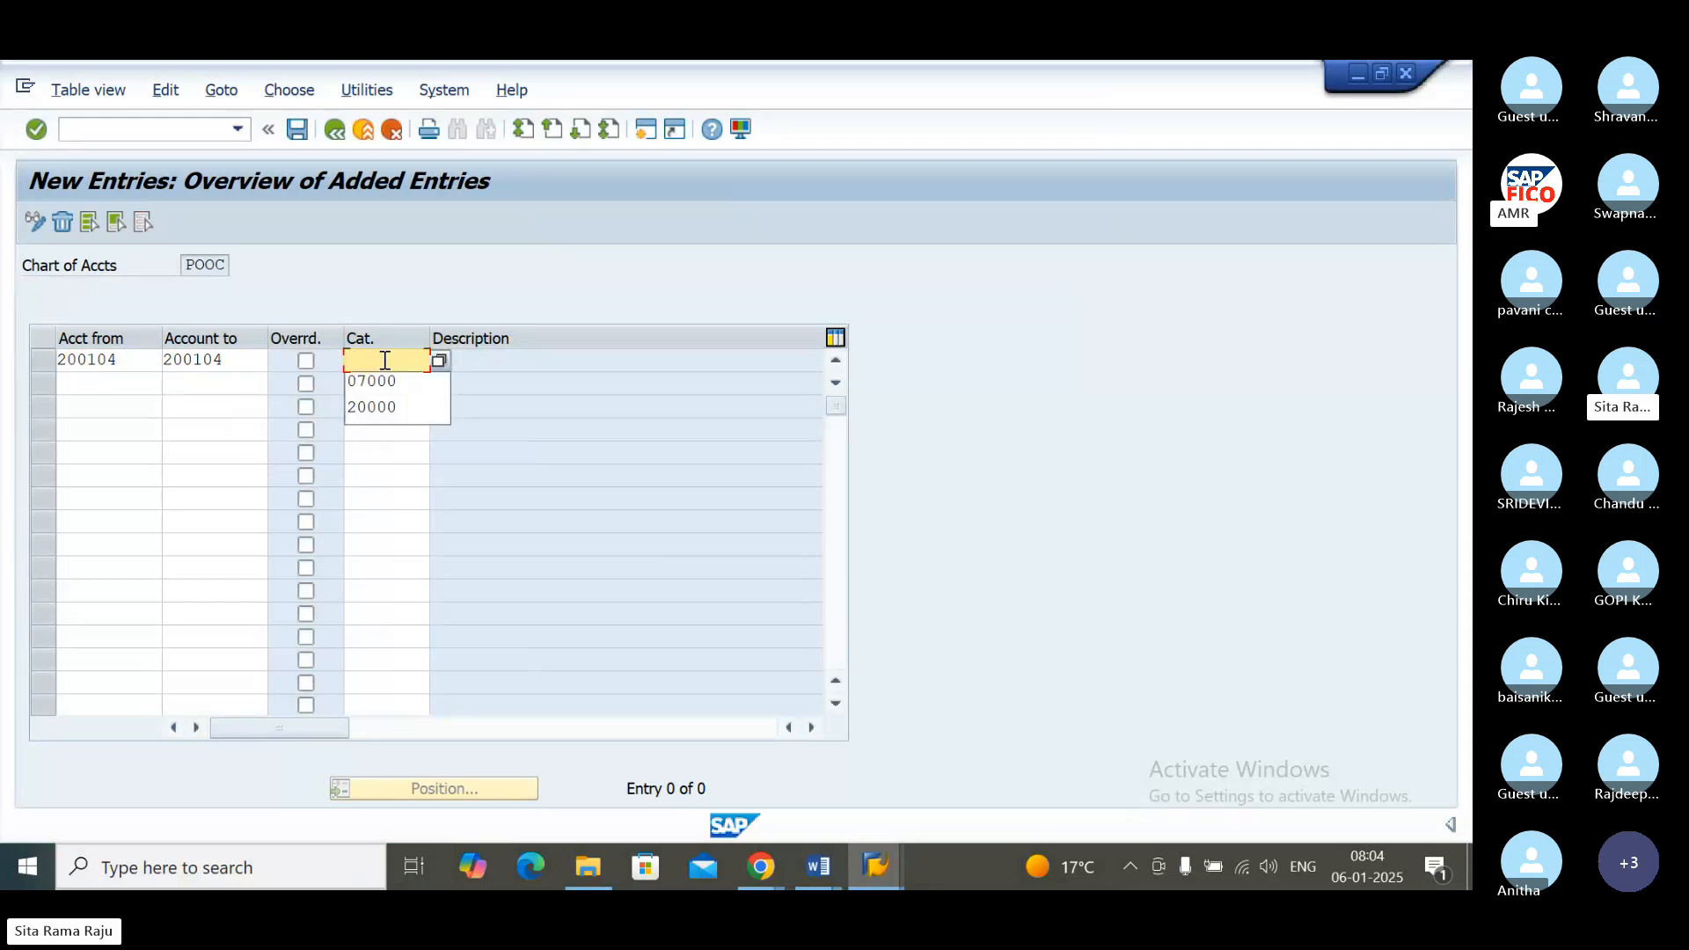
left_click(442, 361)
key("F4")
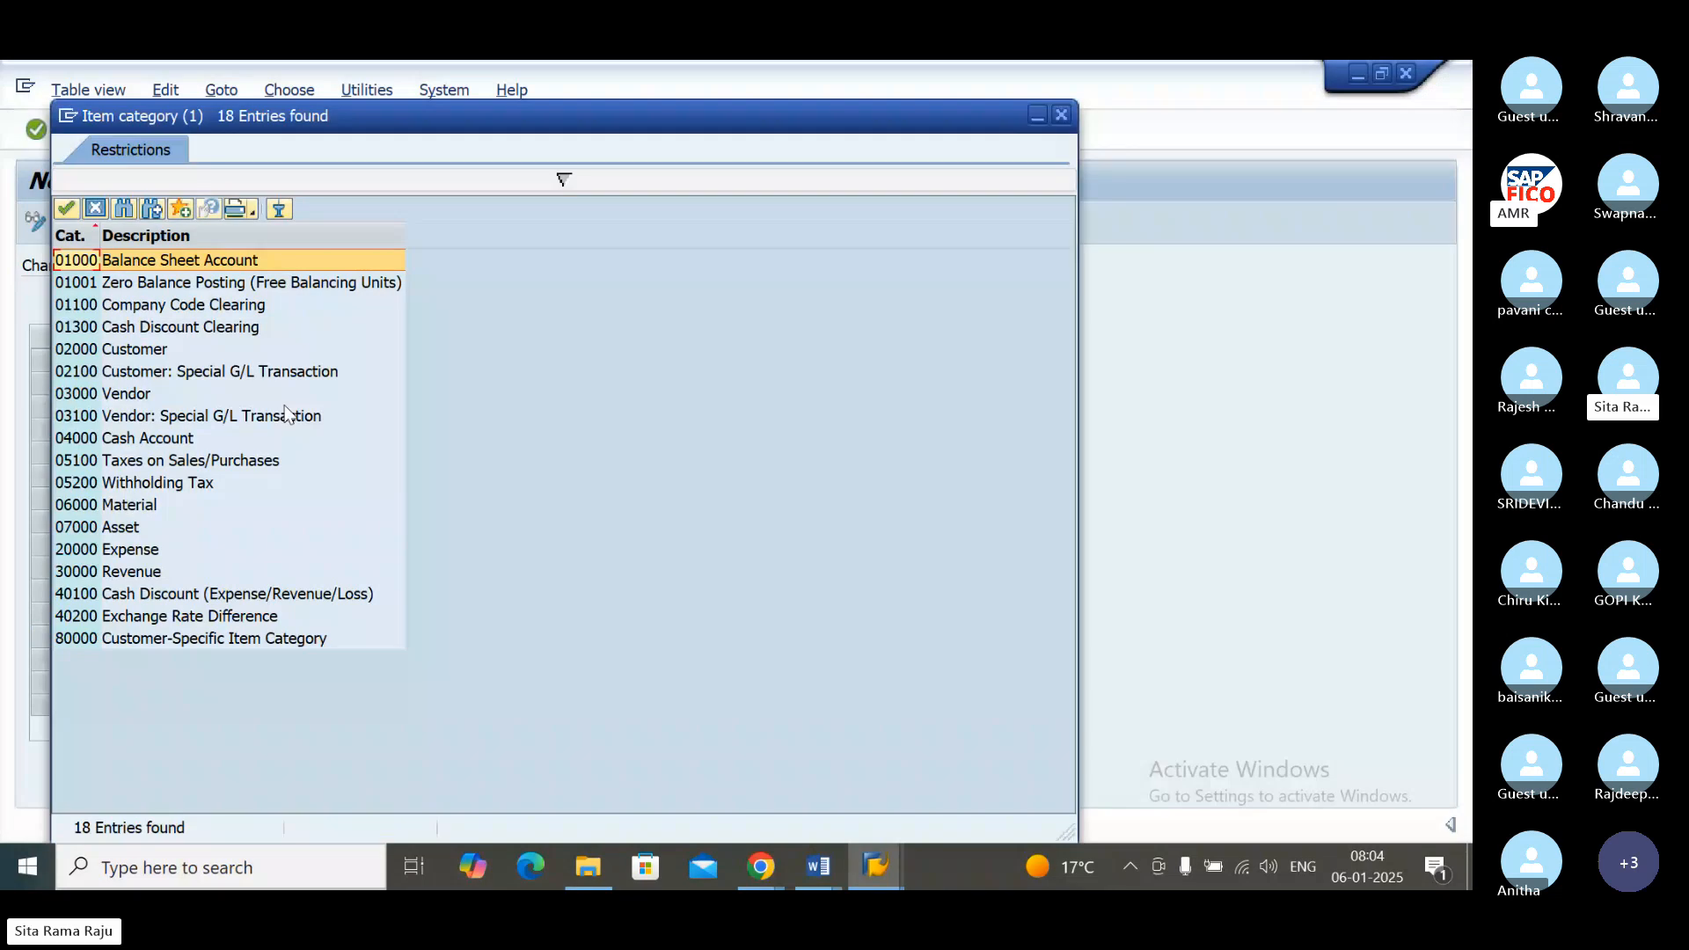
left_click(123, 528)
double_click(123, 528)
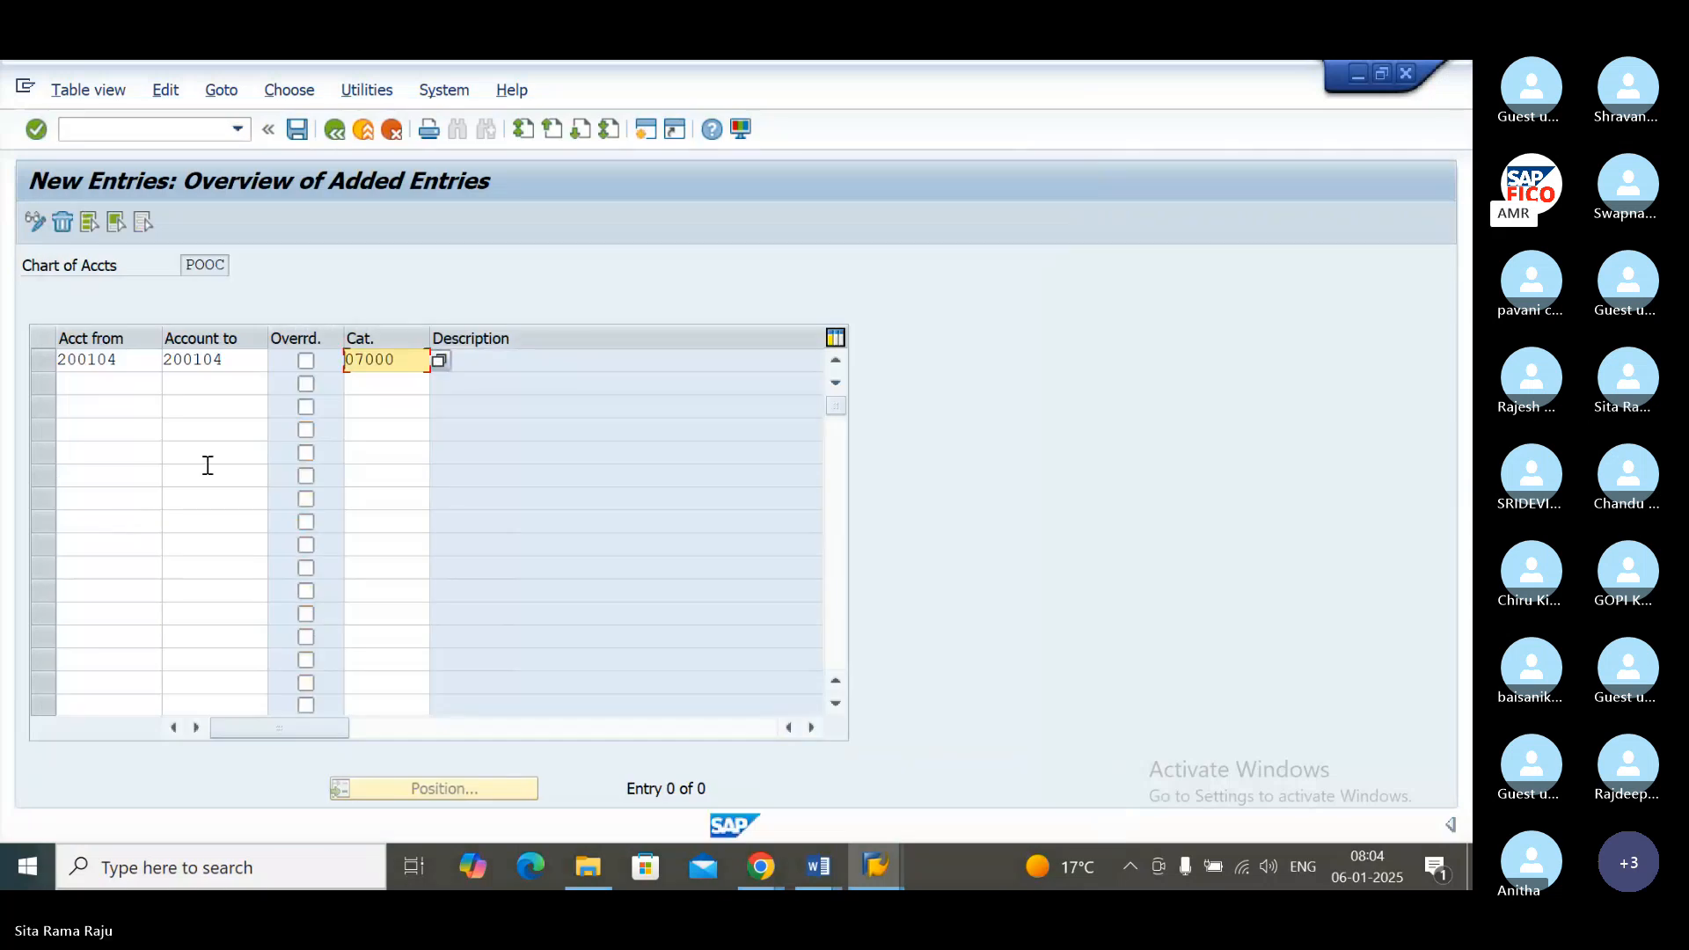
Step: Save the new account classification, accepting the customizing check messages and the customizing request
left_click(298, 129)
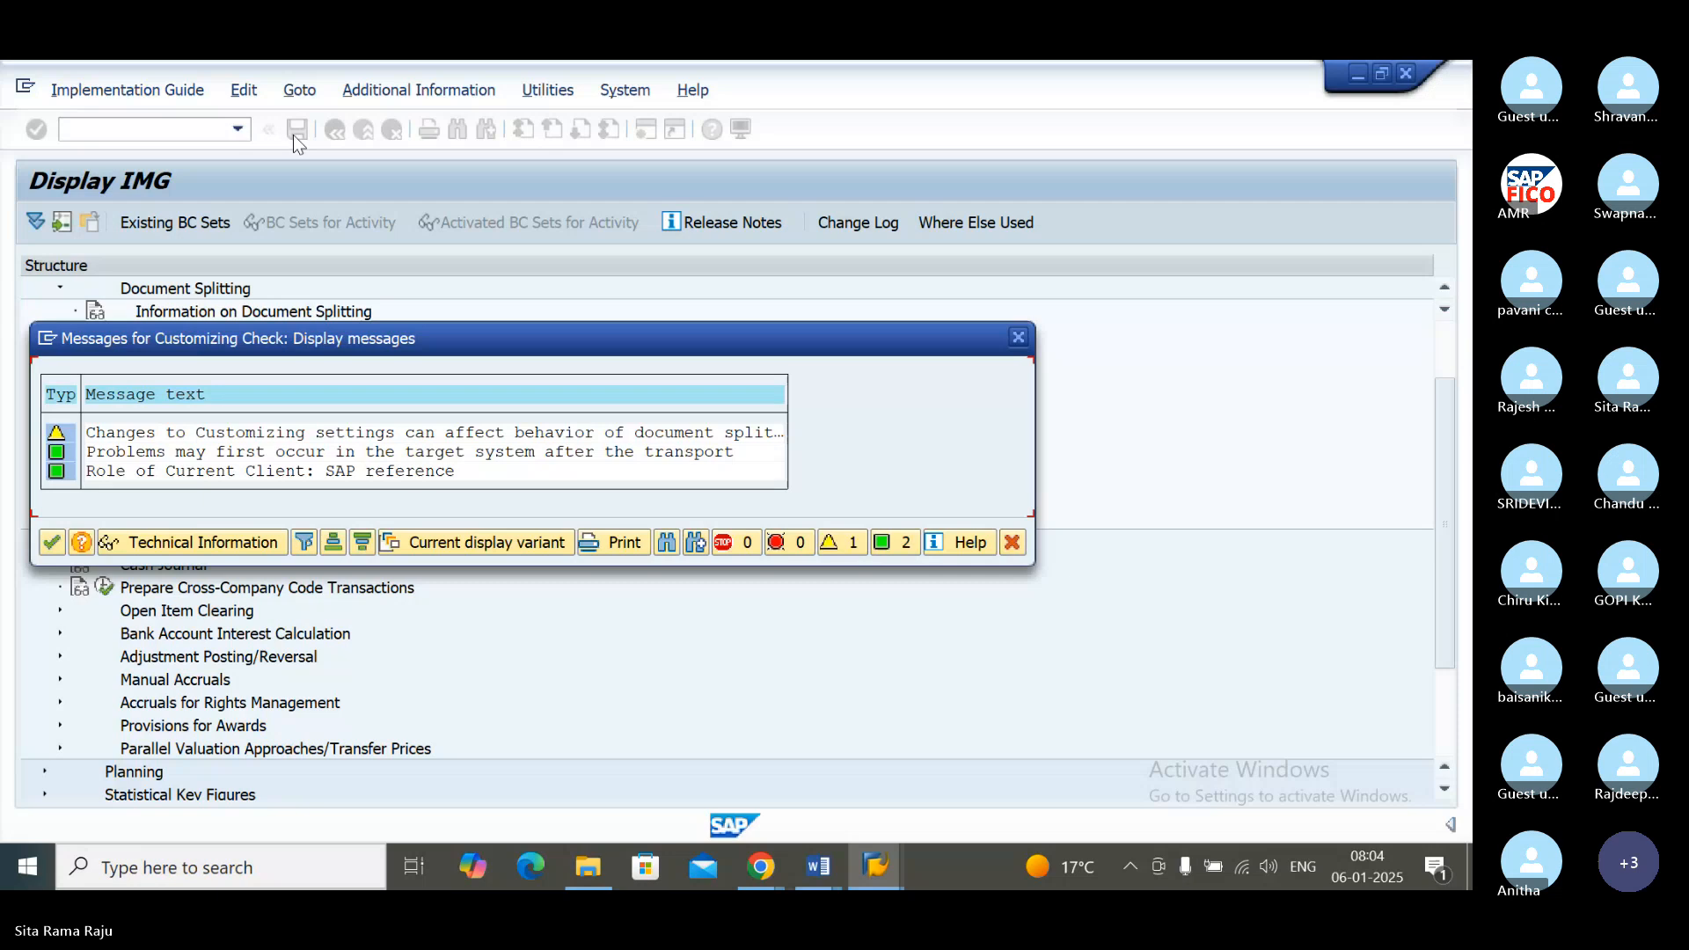
left_click(52, 542)
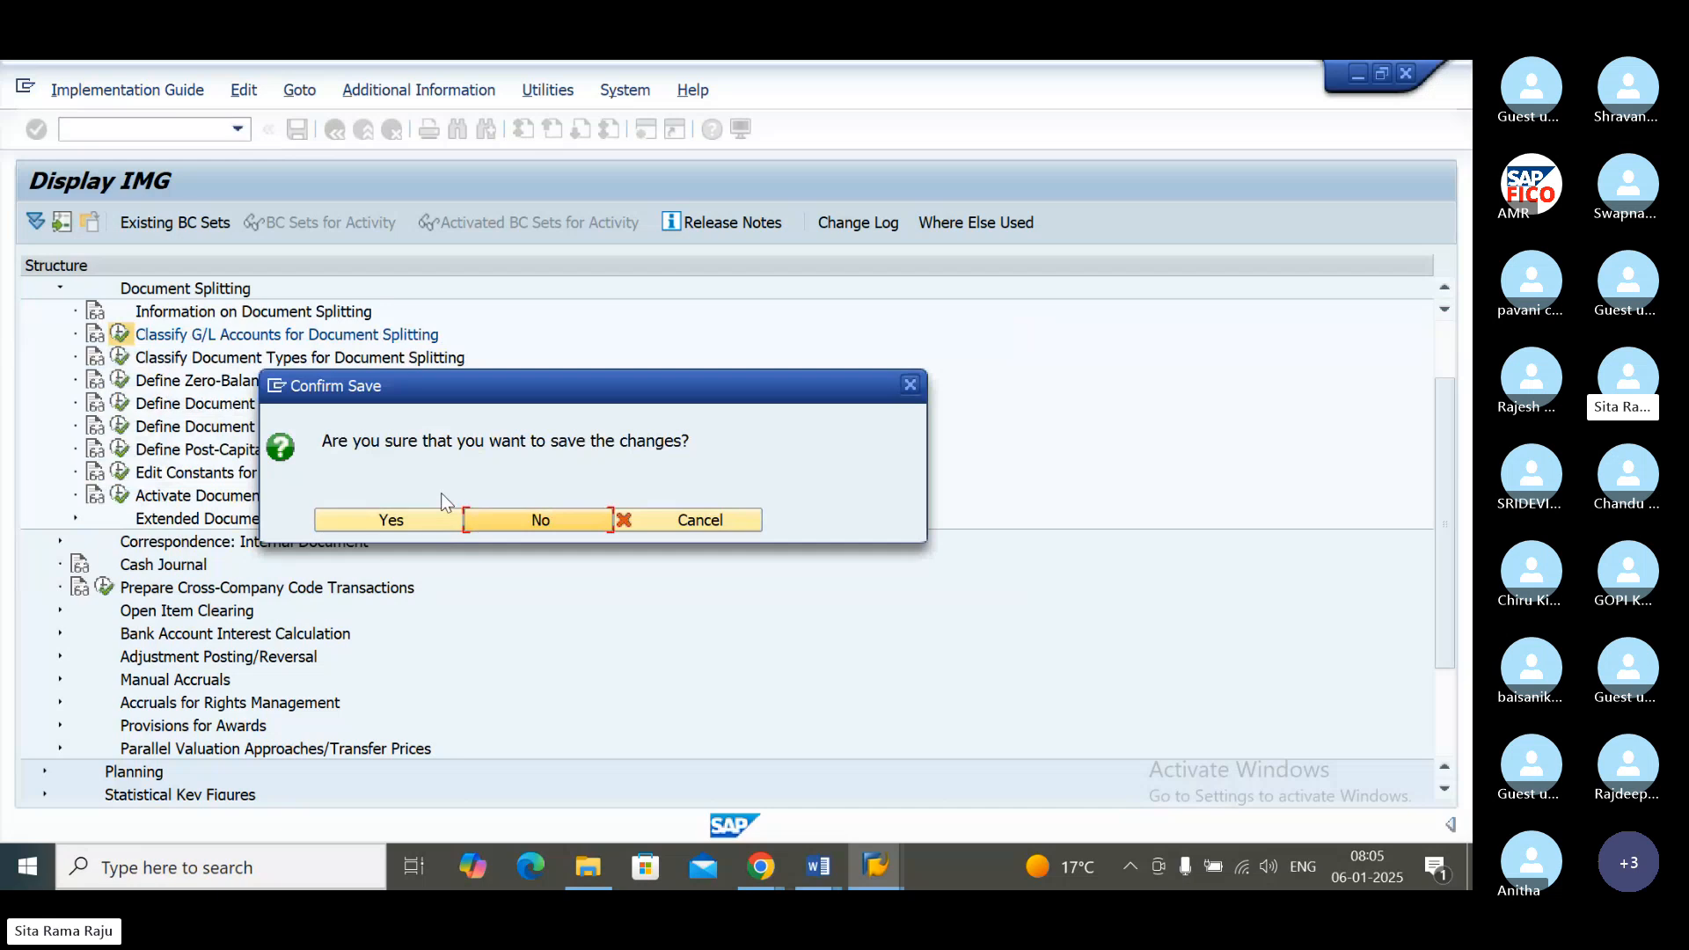
left_click(376, 522)
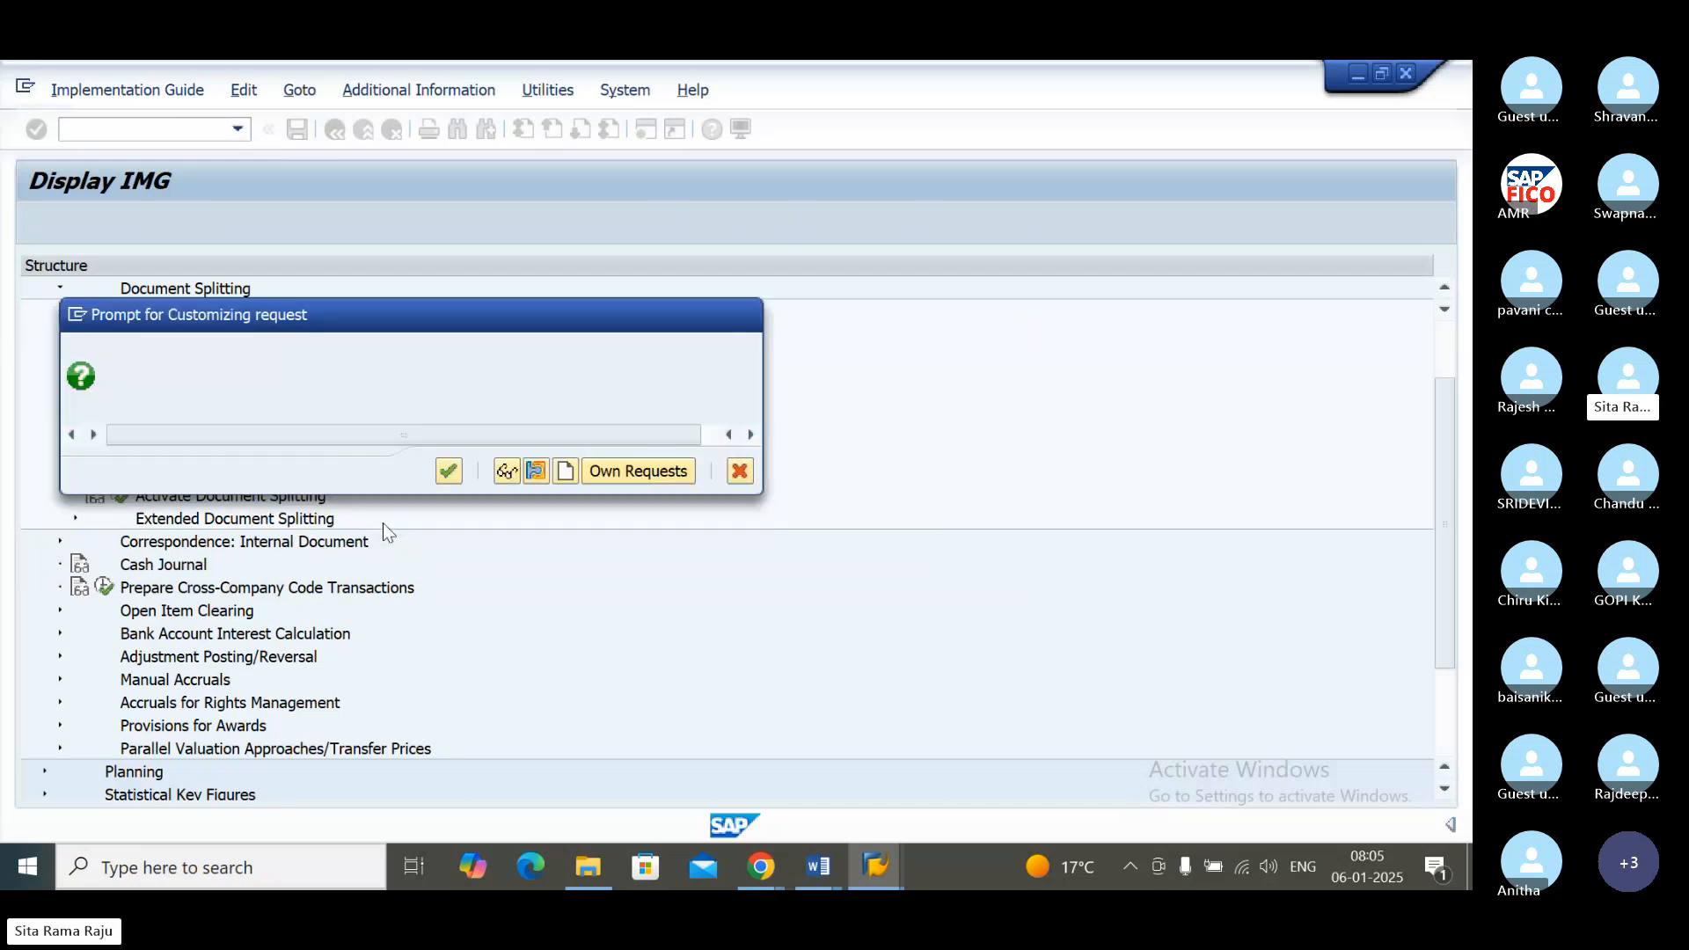
left_click(438, 470)
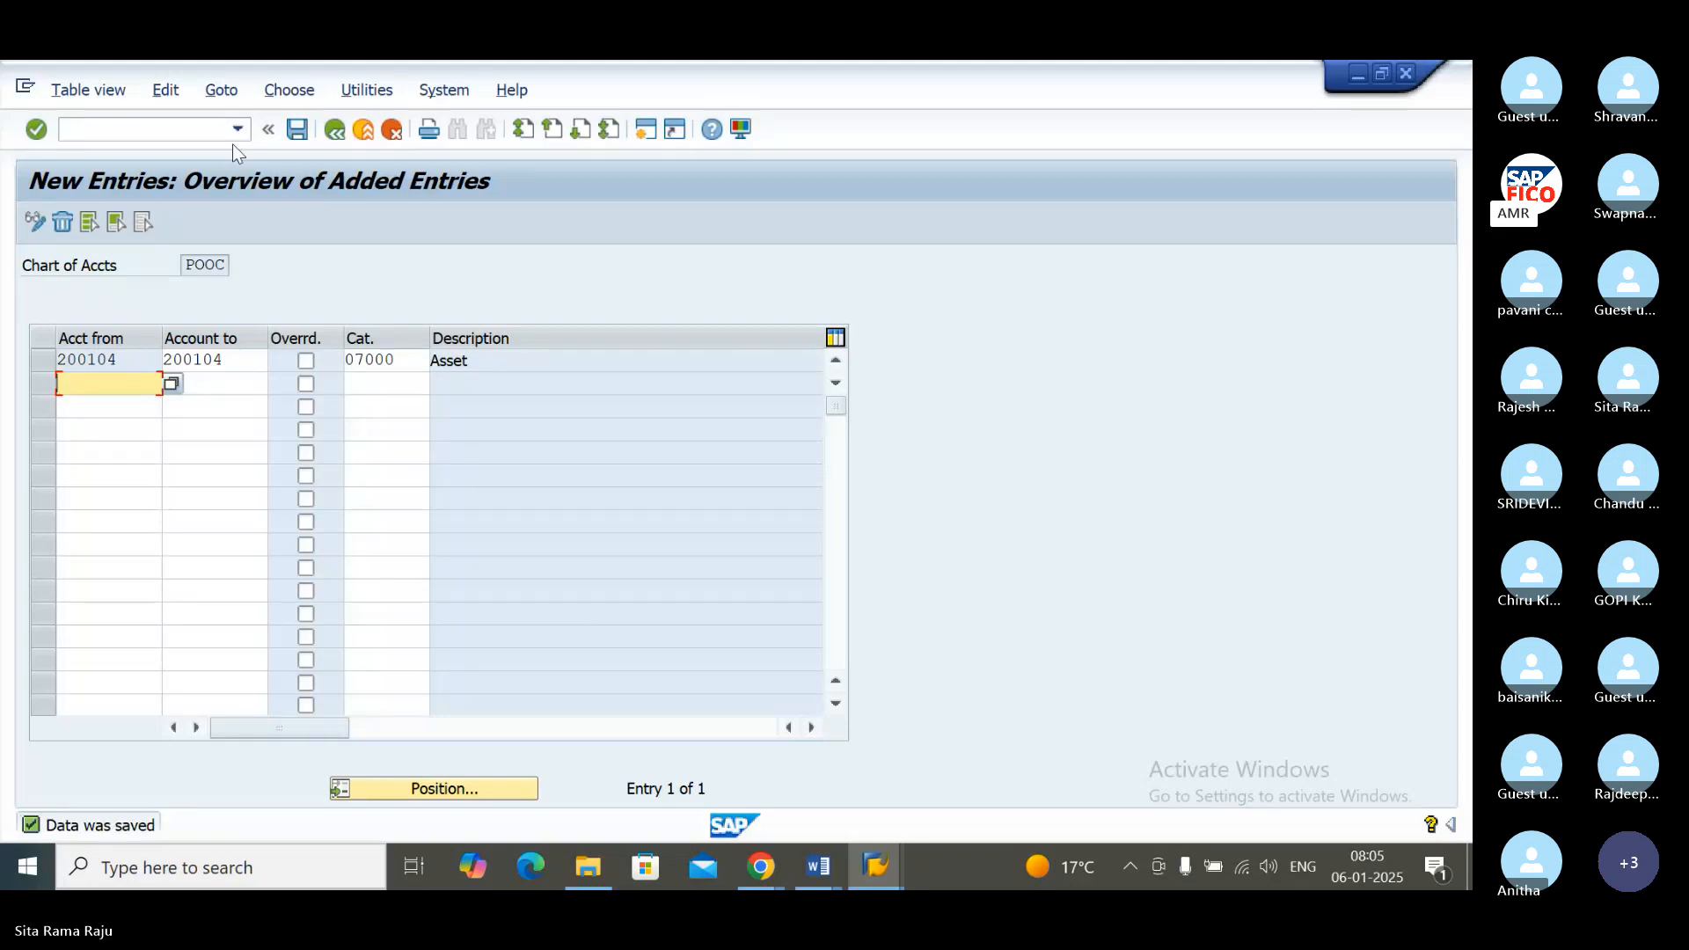
Step: Leave the new classification entries and start a fresh vendor invoice with transaction /NFB60
left_click(888, 862)
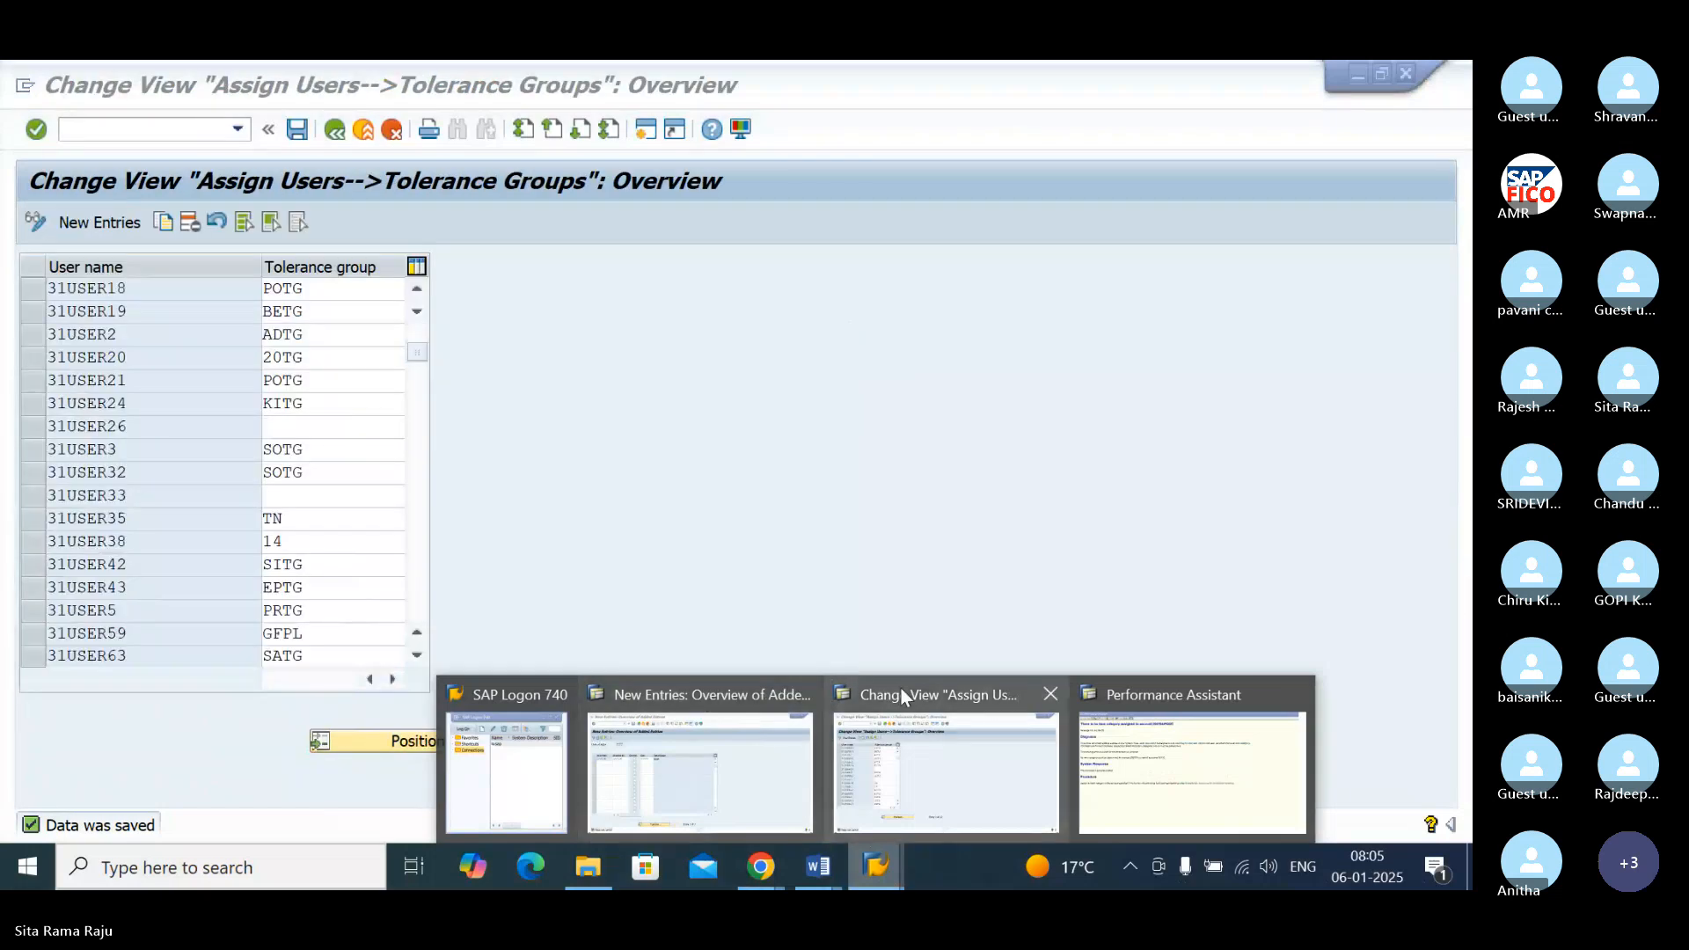
left_click(742, 700)
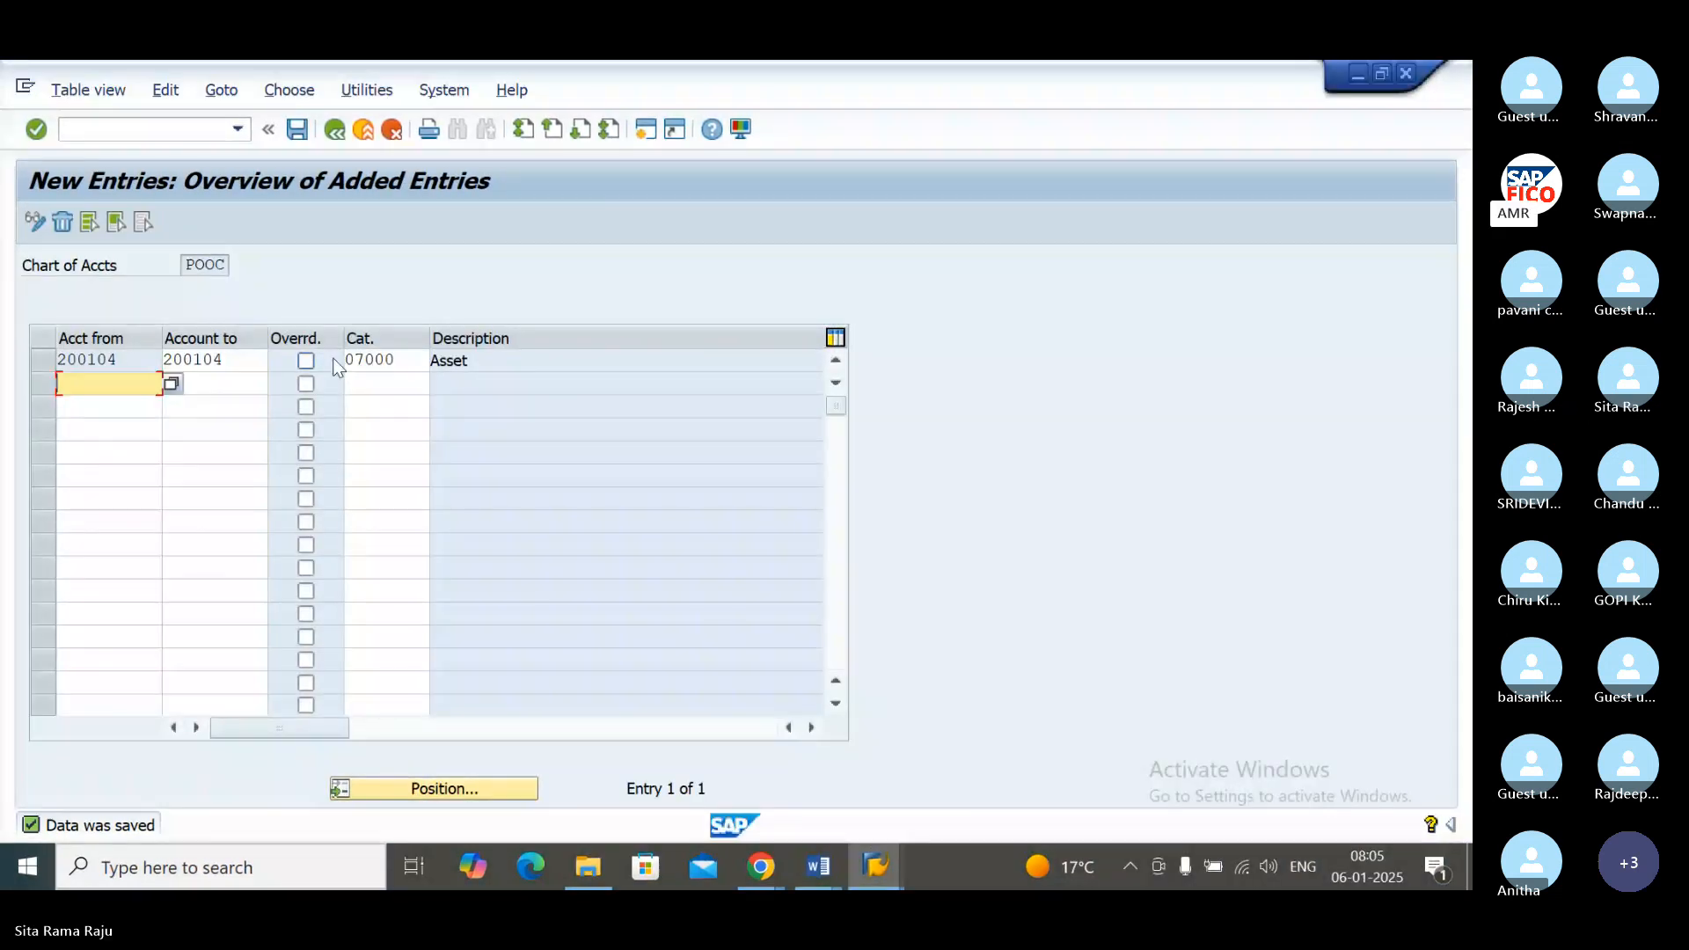
left_click(333, 130)
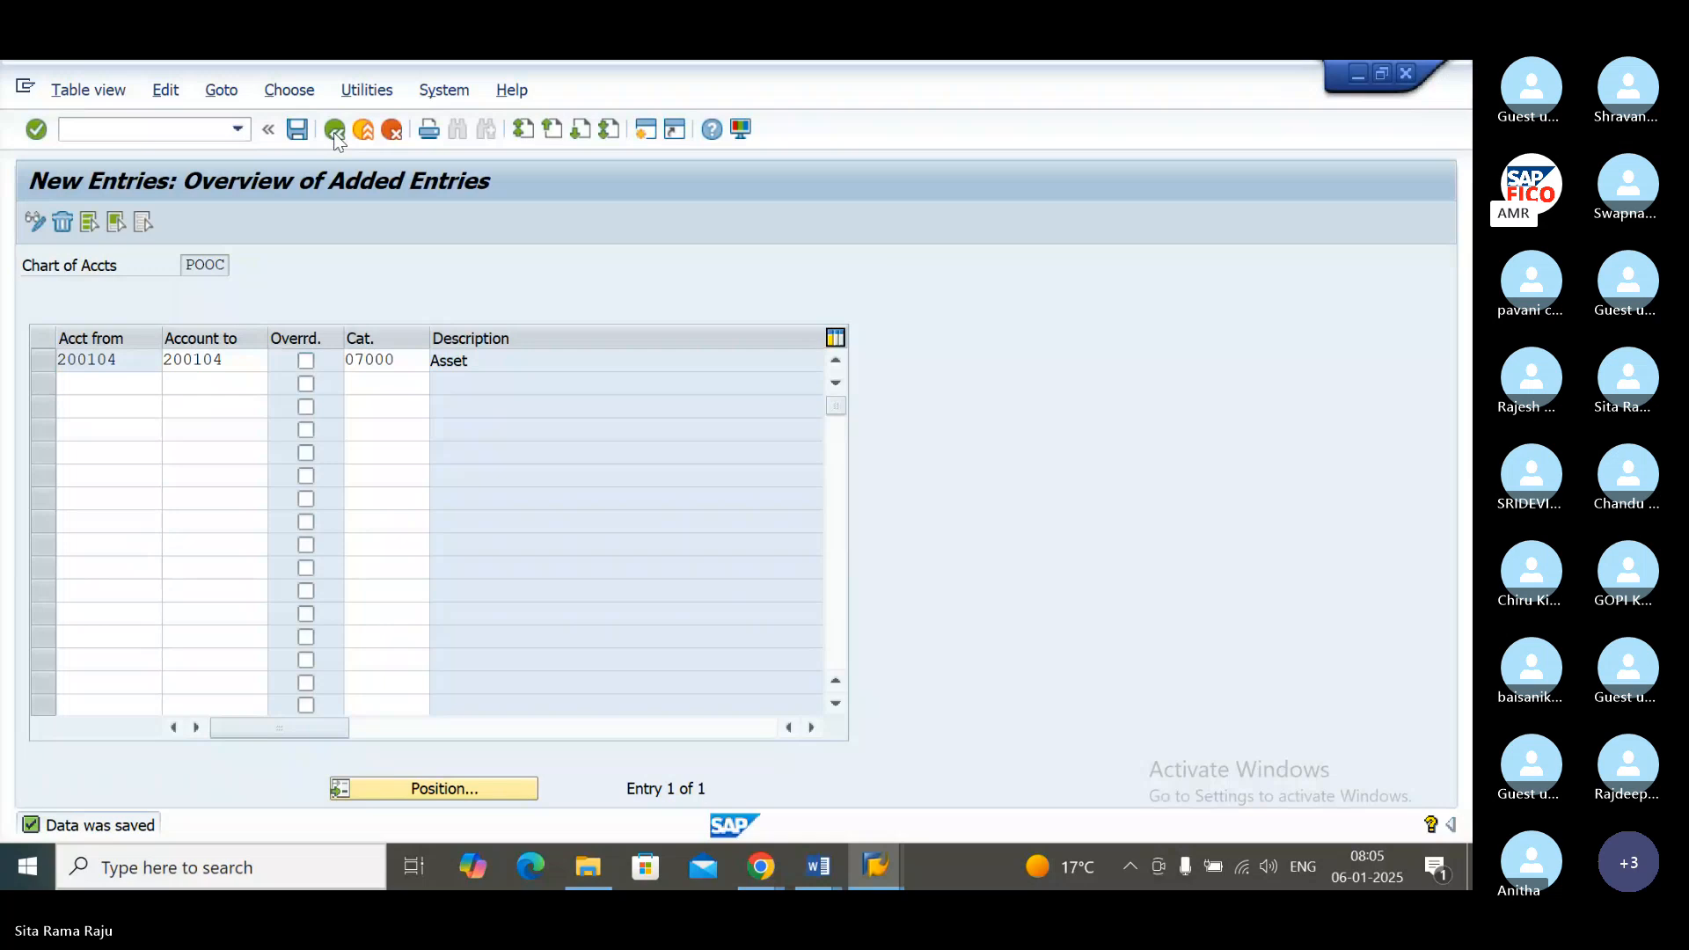
left_click(177, 132)
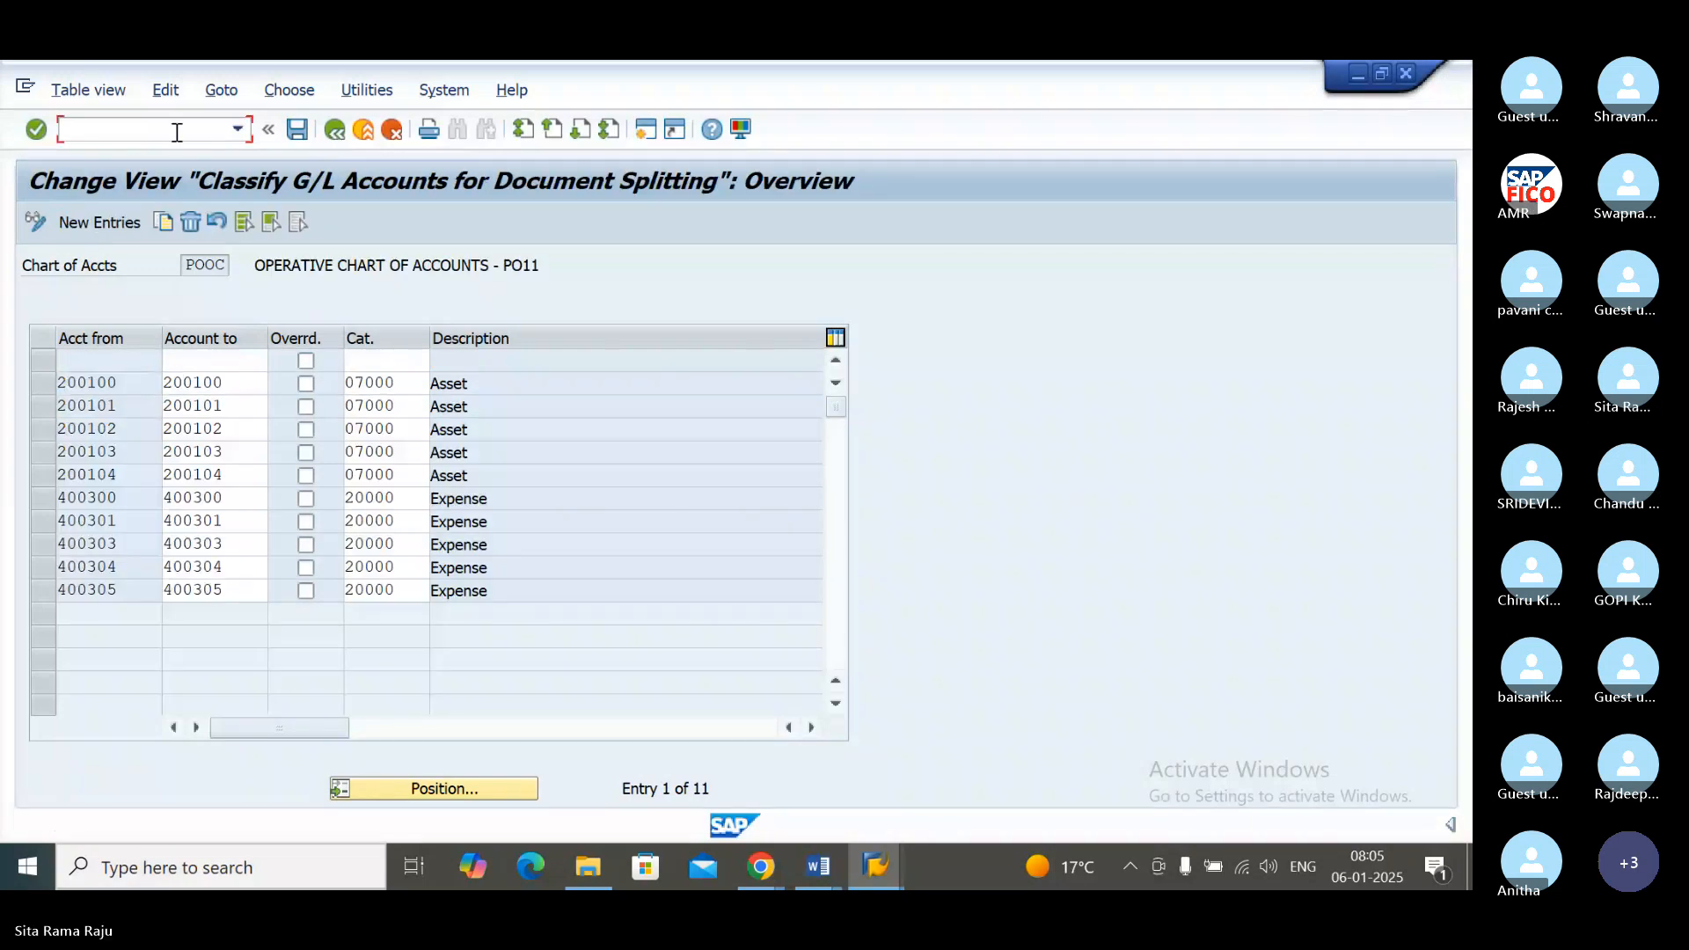
type("/nspro")
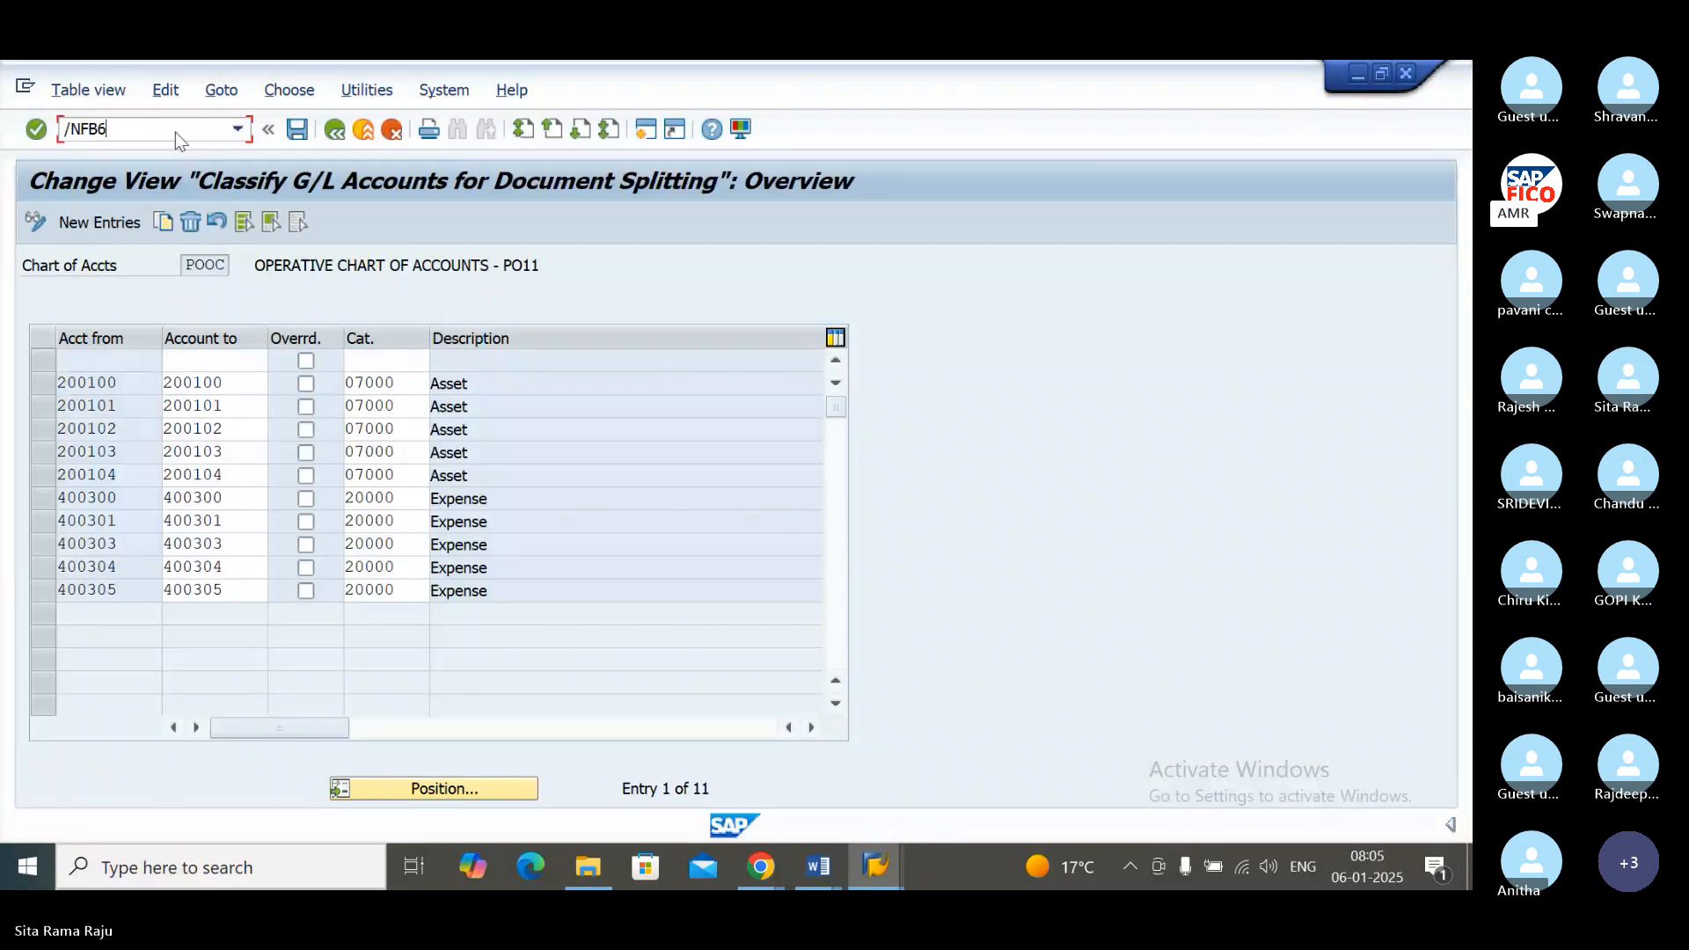
key("Return")
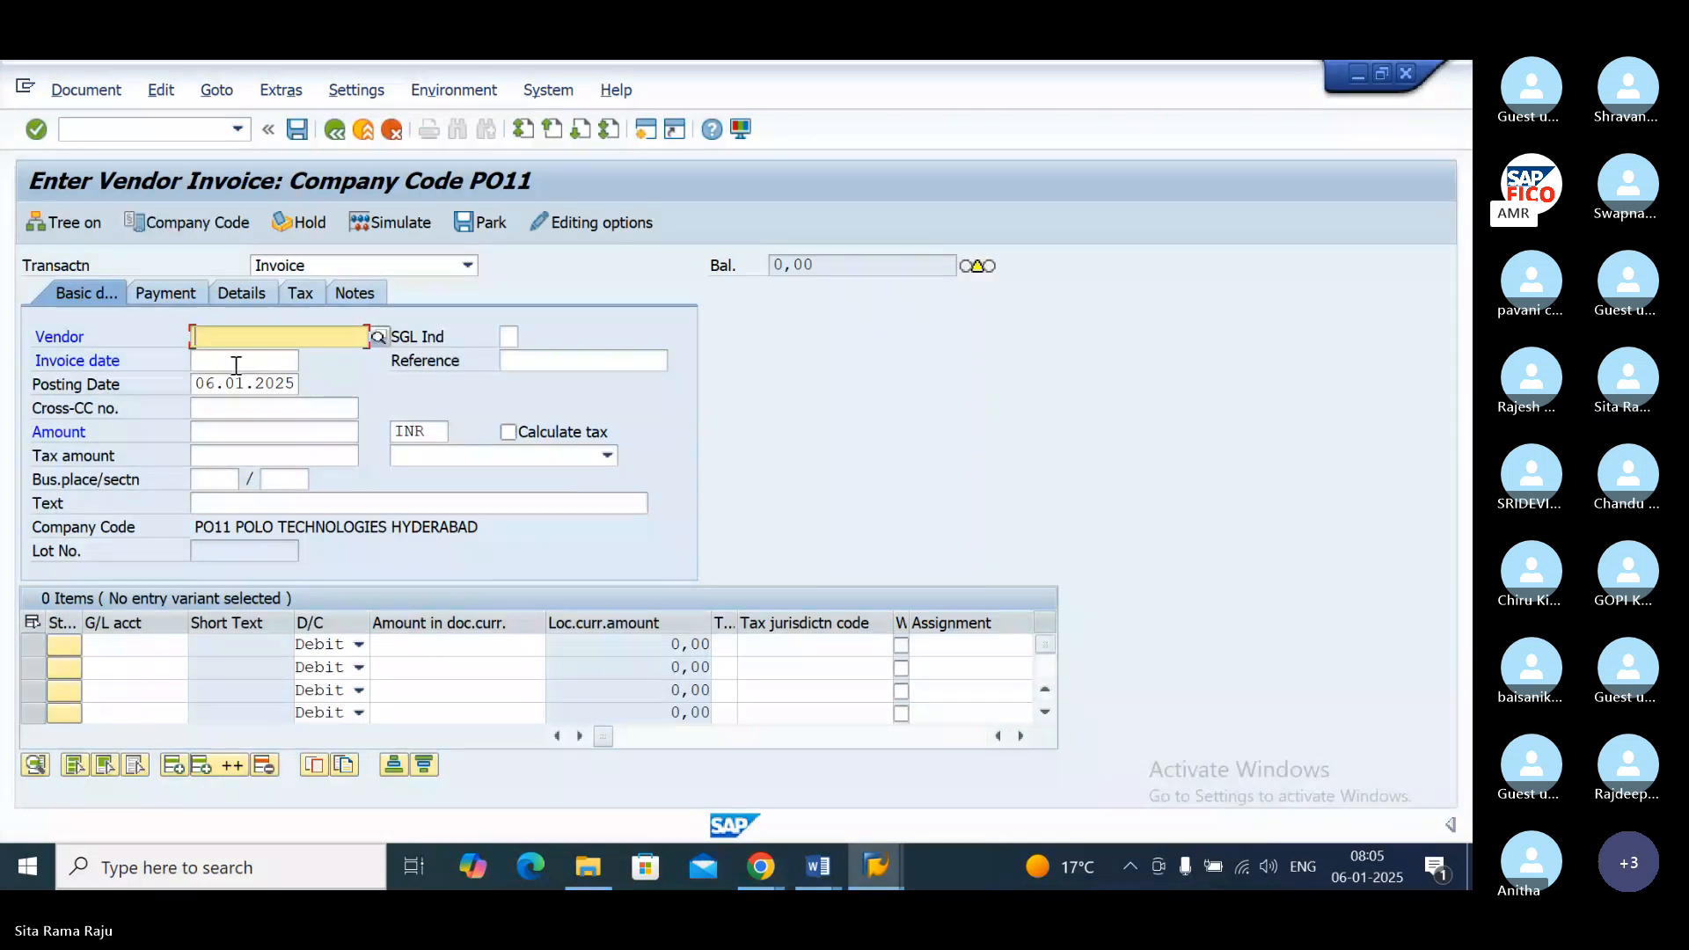
Step: Choose vendor AMR TECHNOLOGIES of company code PO11 for the new invoice and set the invoice date to 06.01.2025
left_click(378, 338)
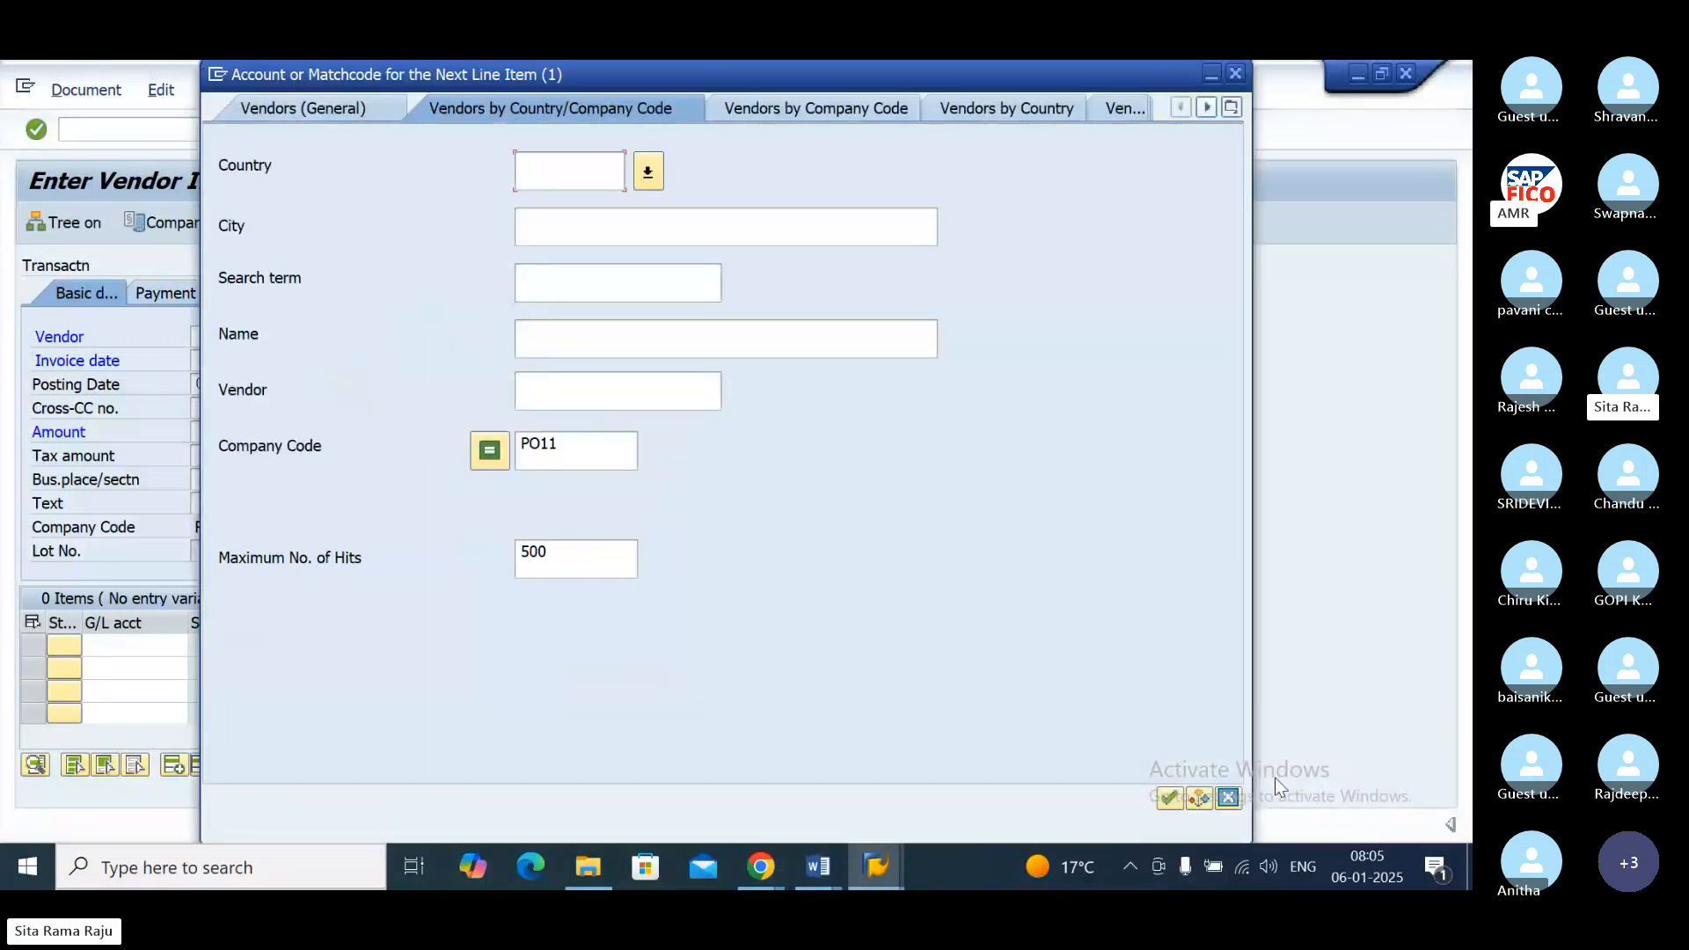
left_click(1169, 797)
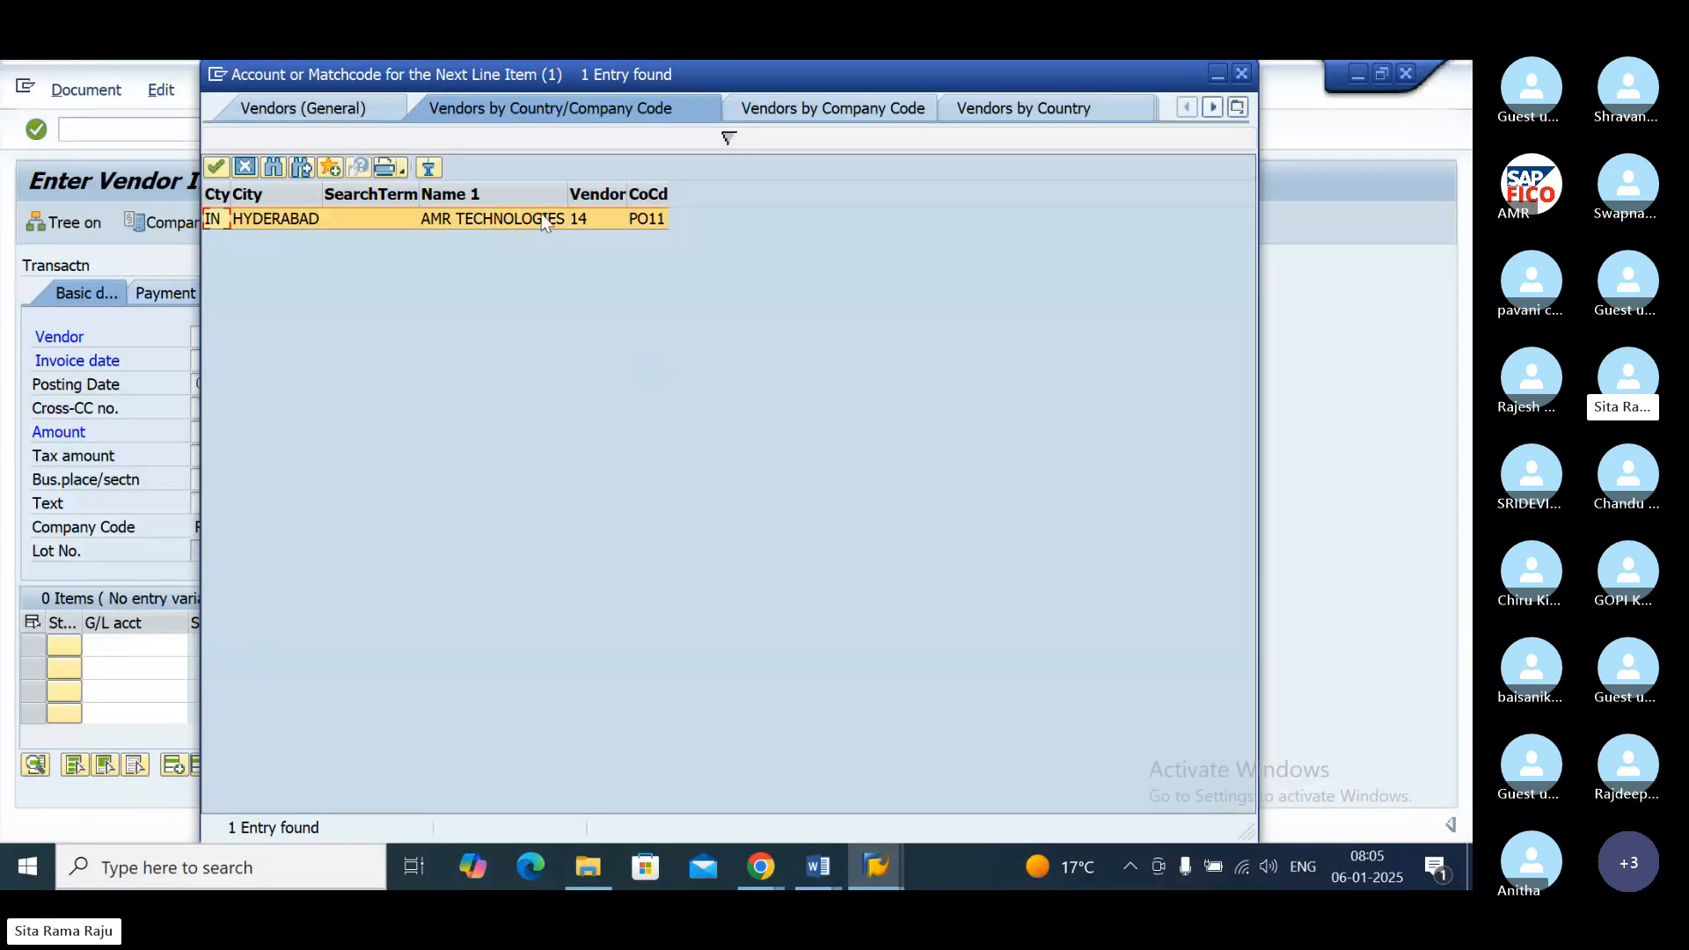
double_click(544, 219)
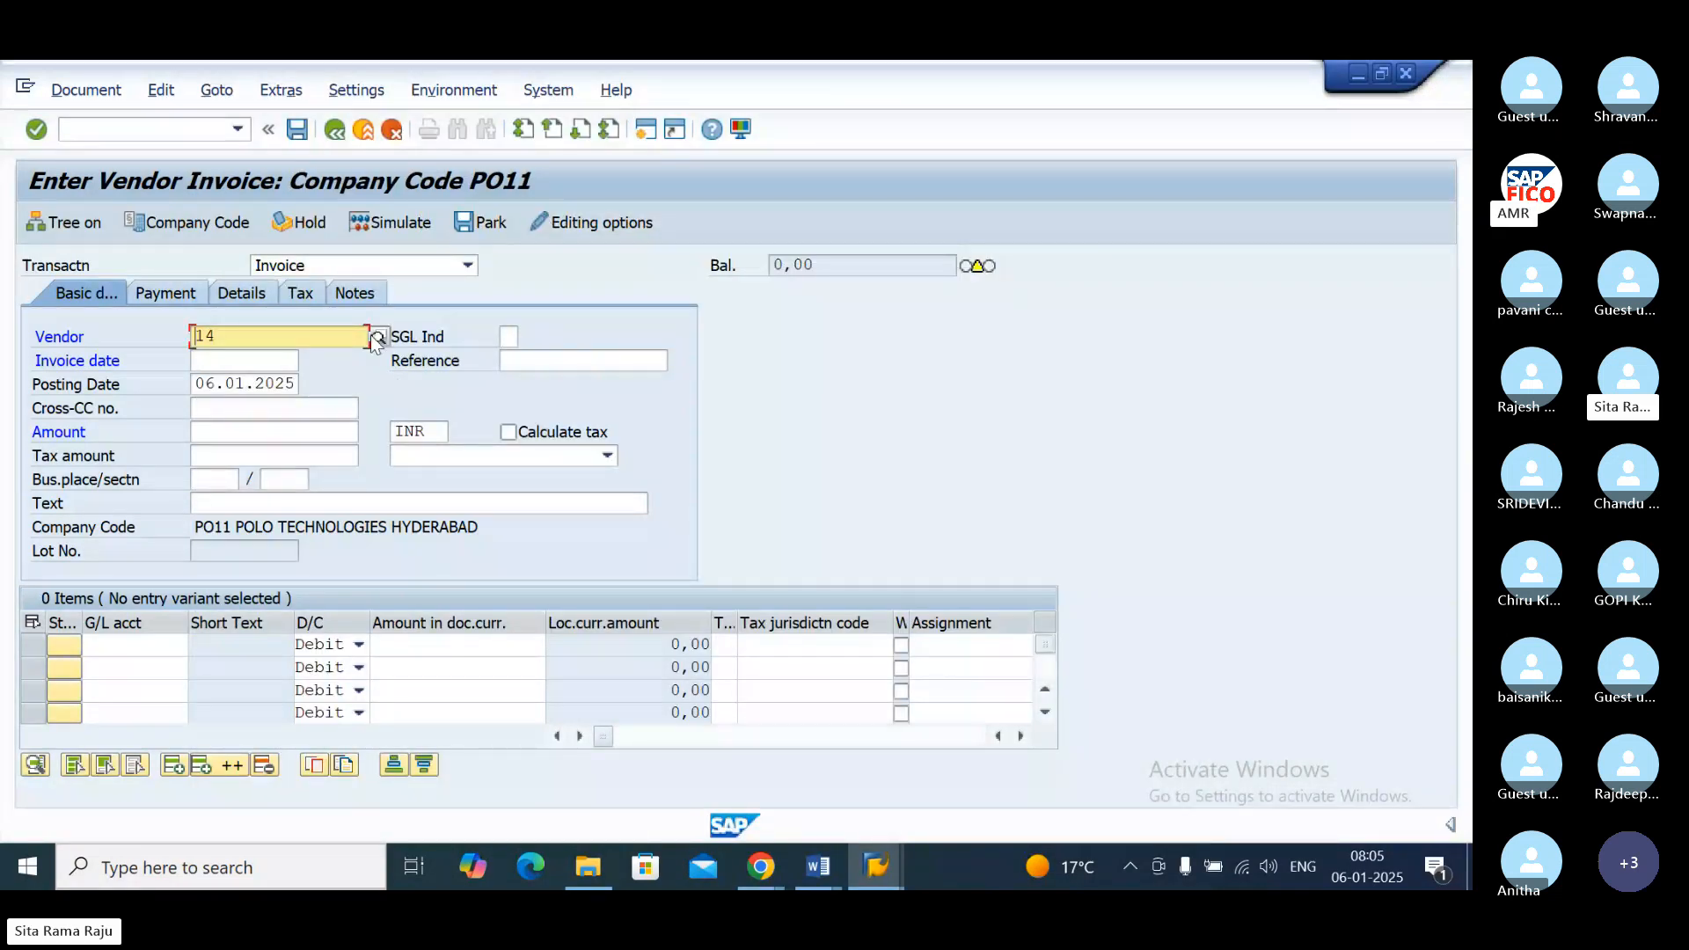
left_click(266, 361)
type("06")
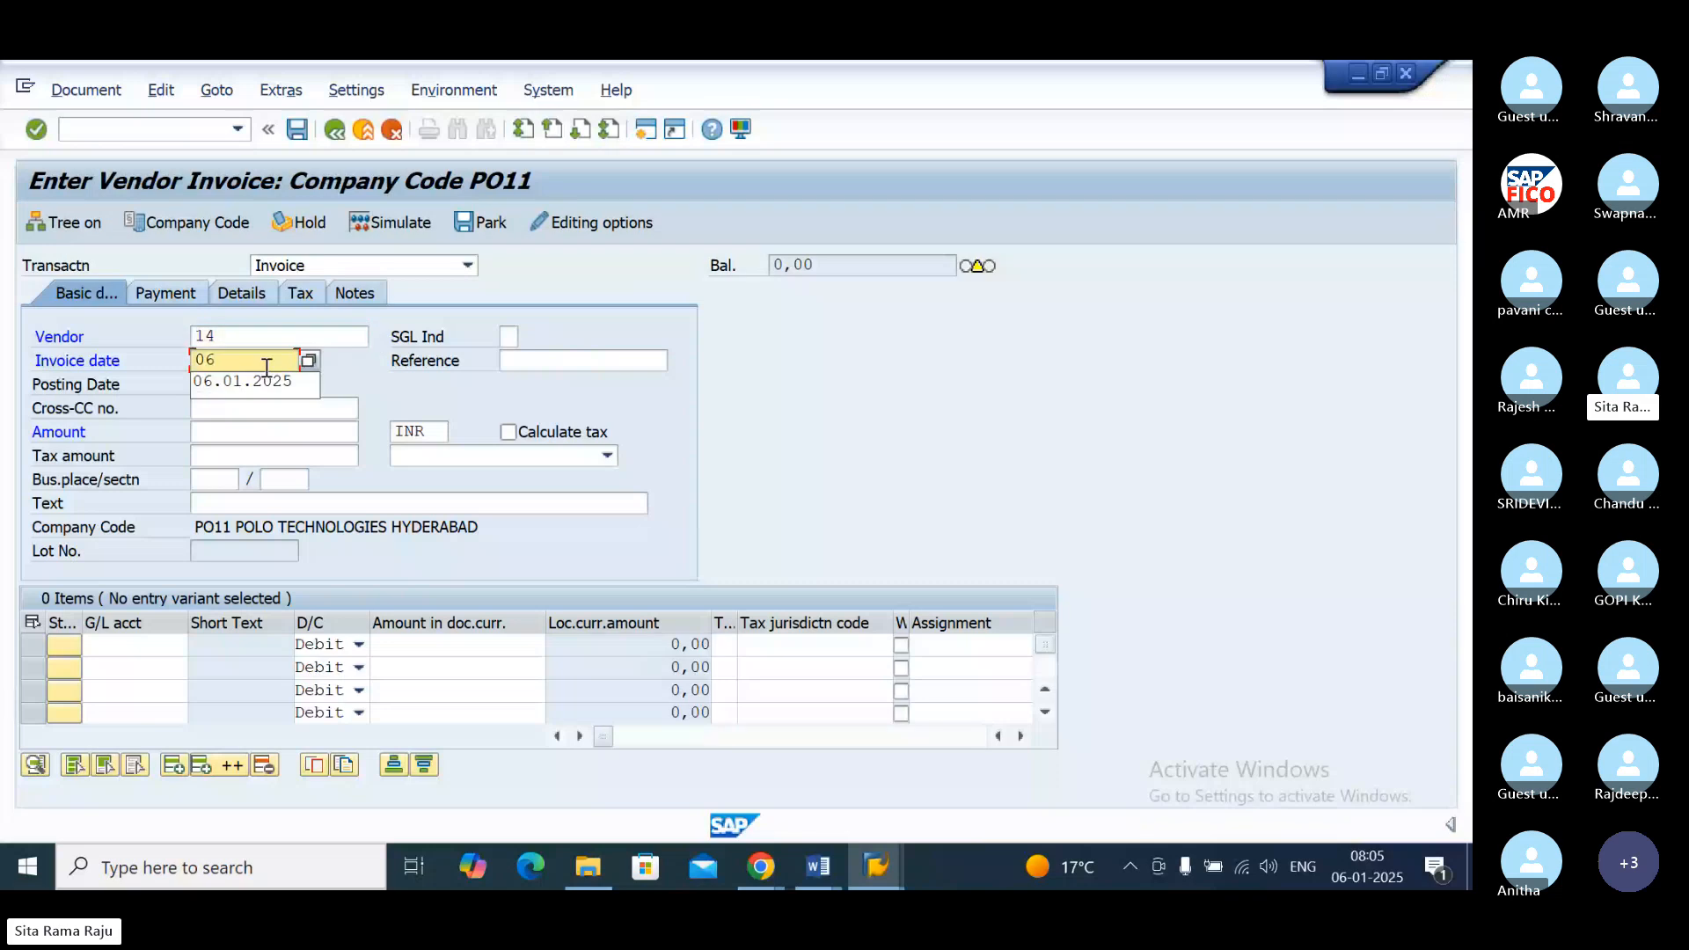
type(".01")
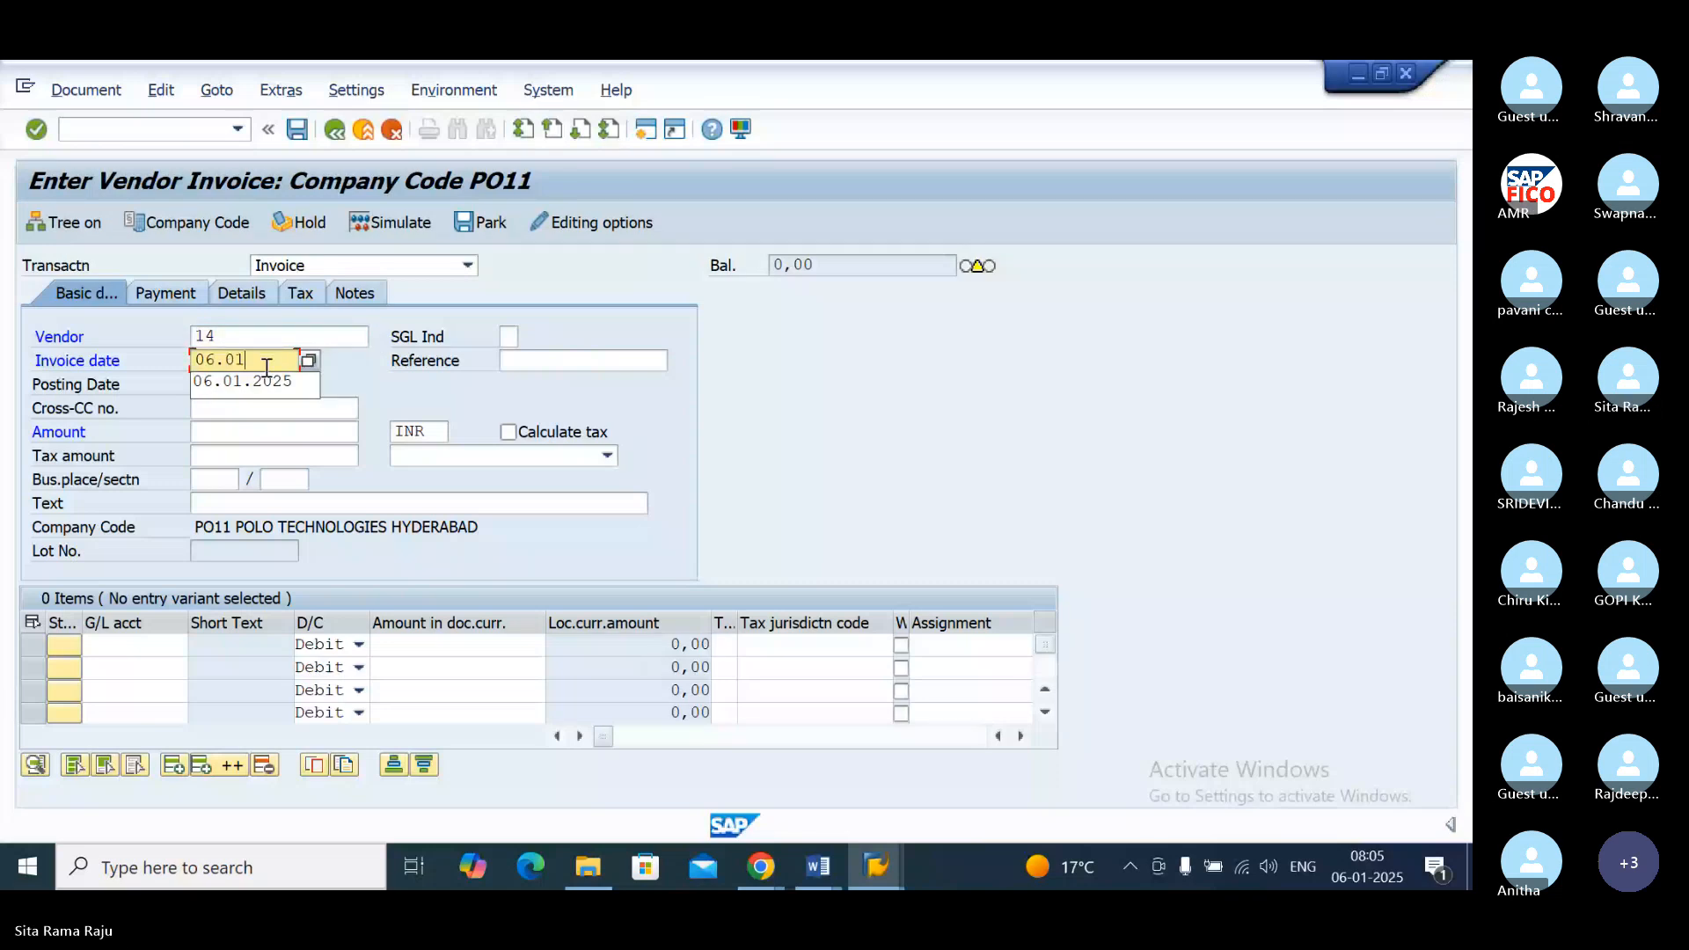
type(".2025")
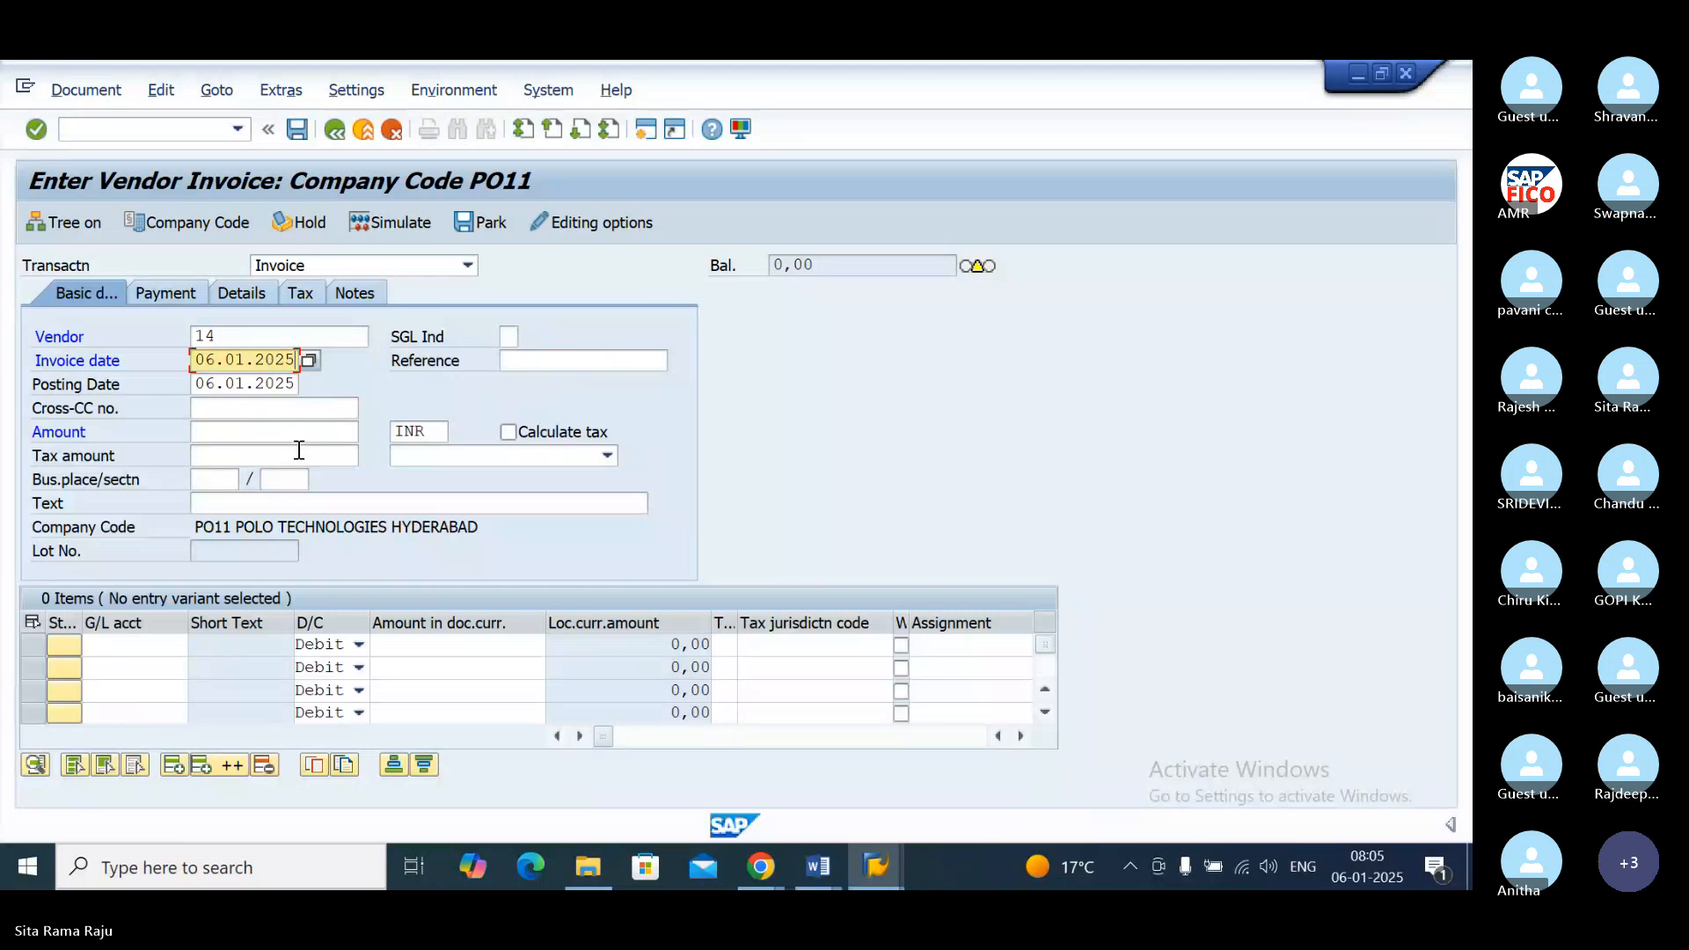
Step: Set the invoice amount to 10000 INR and the header text to VENDOR INVOICE CREATION
left_click(244, 433)
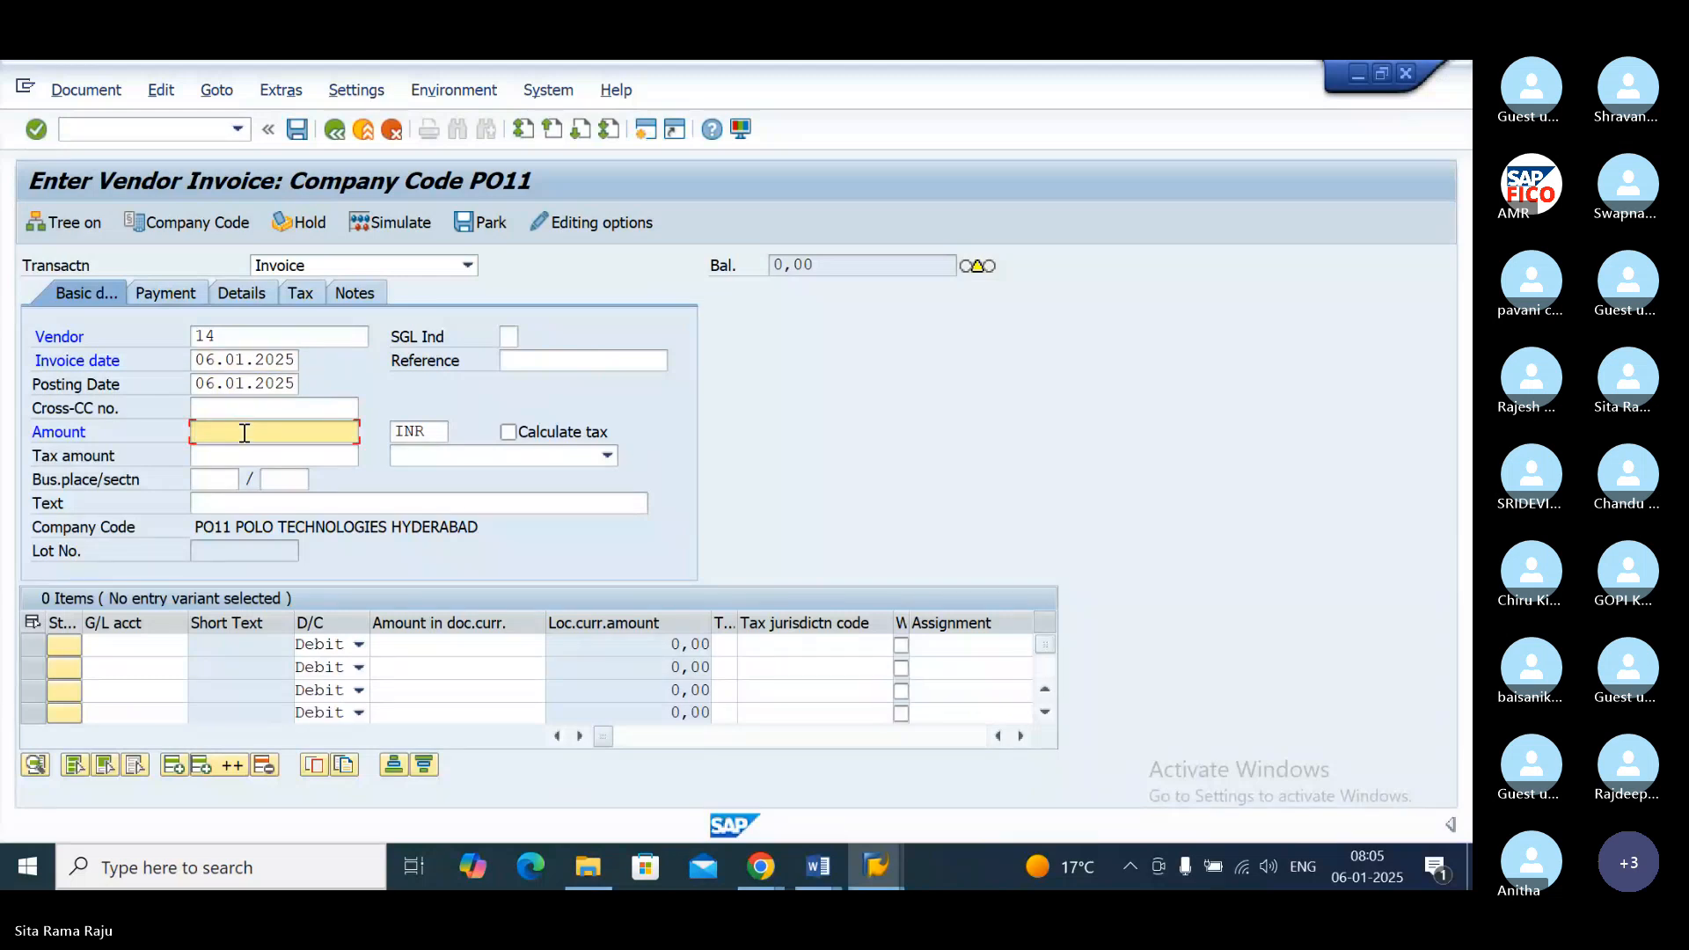
type("10")
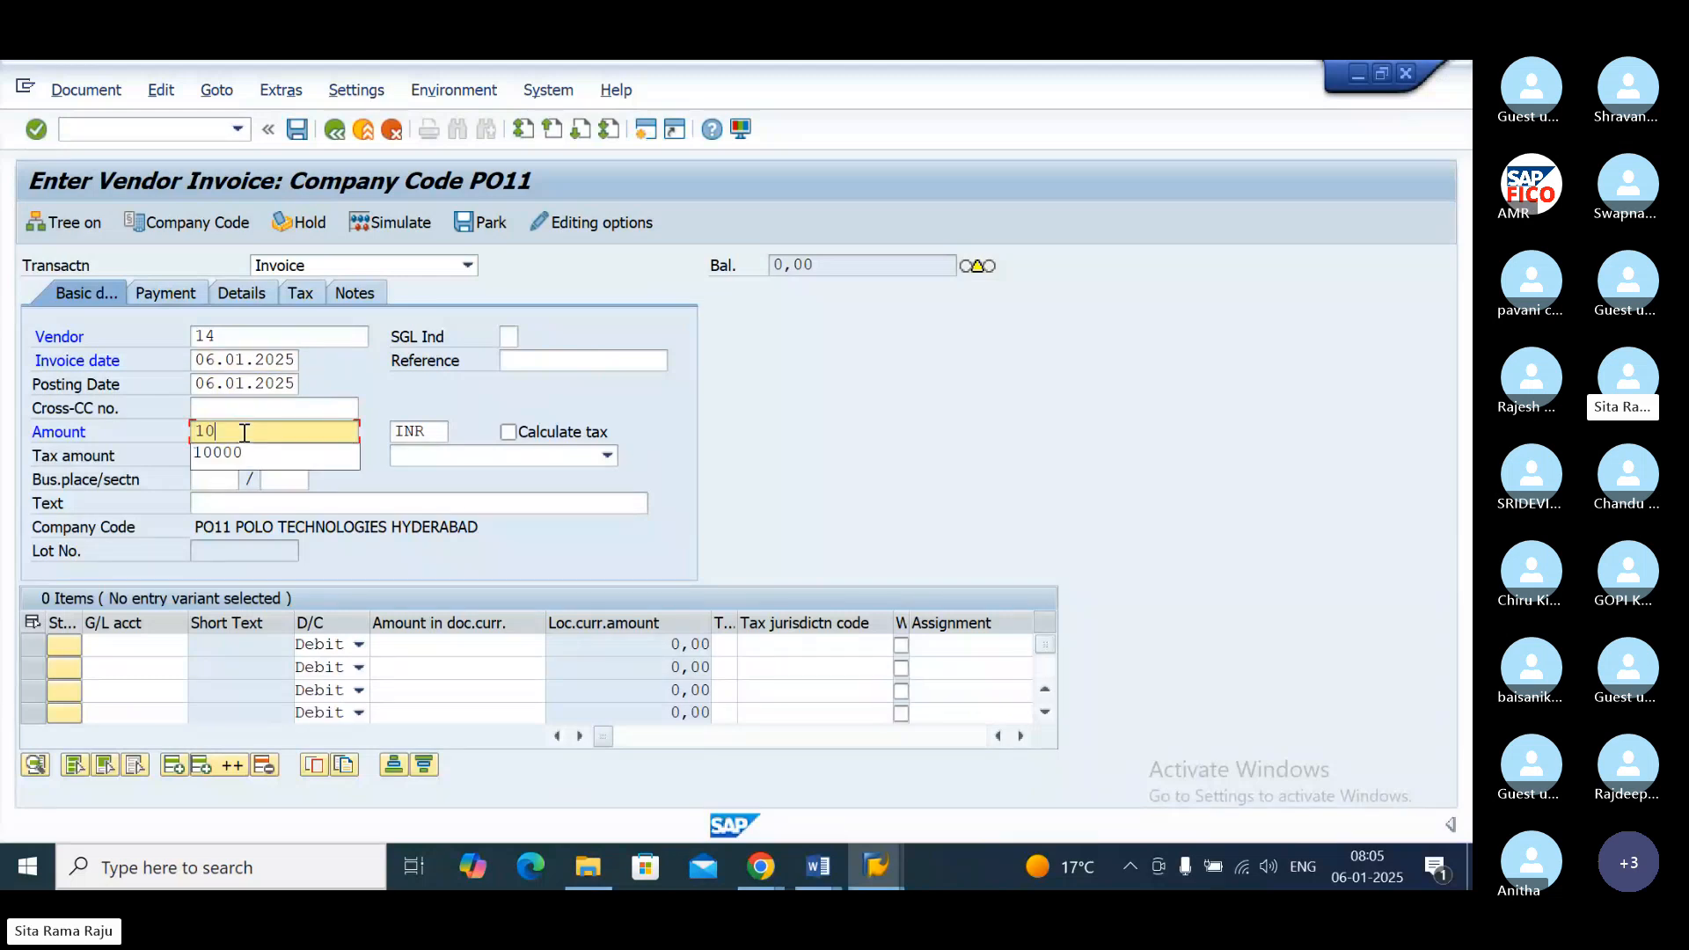
type("000")
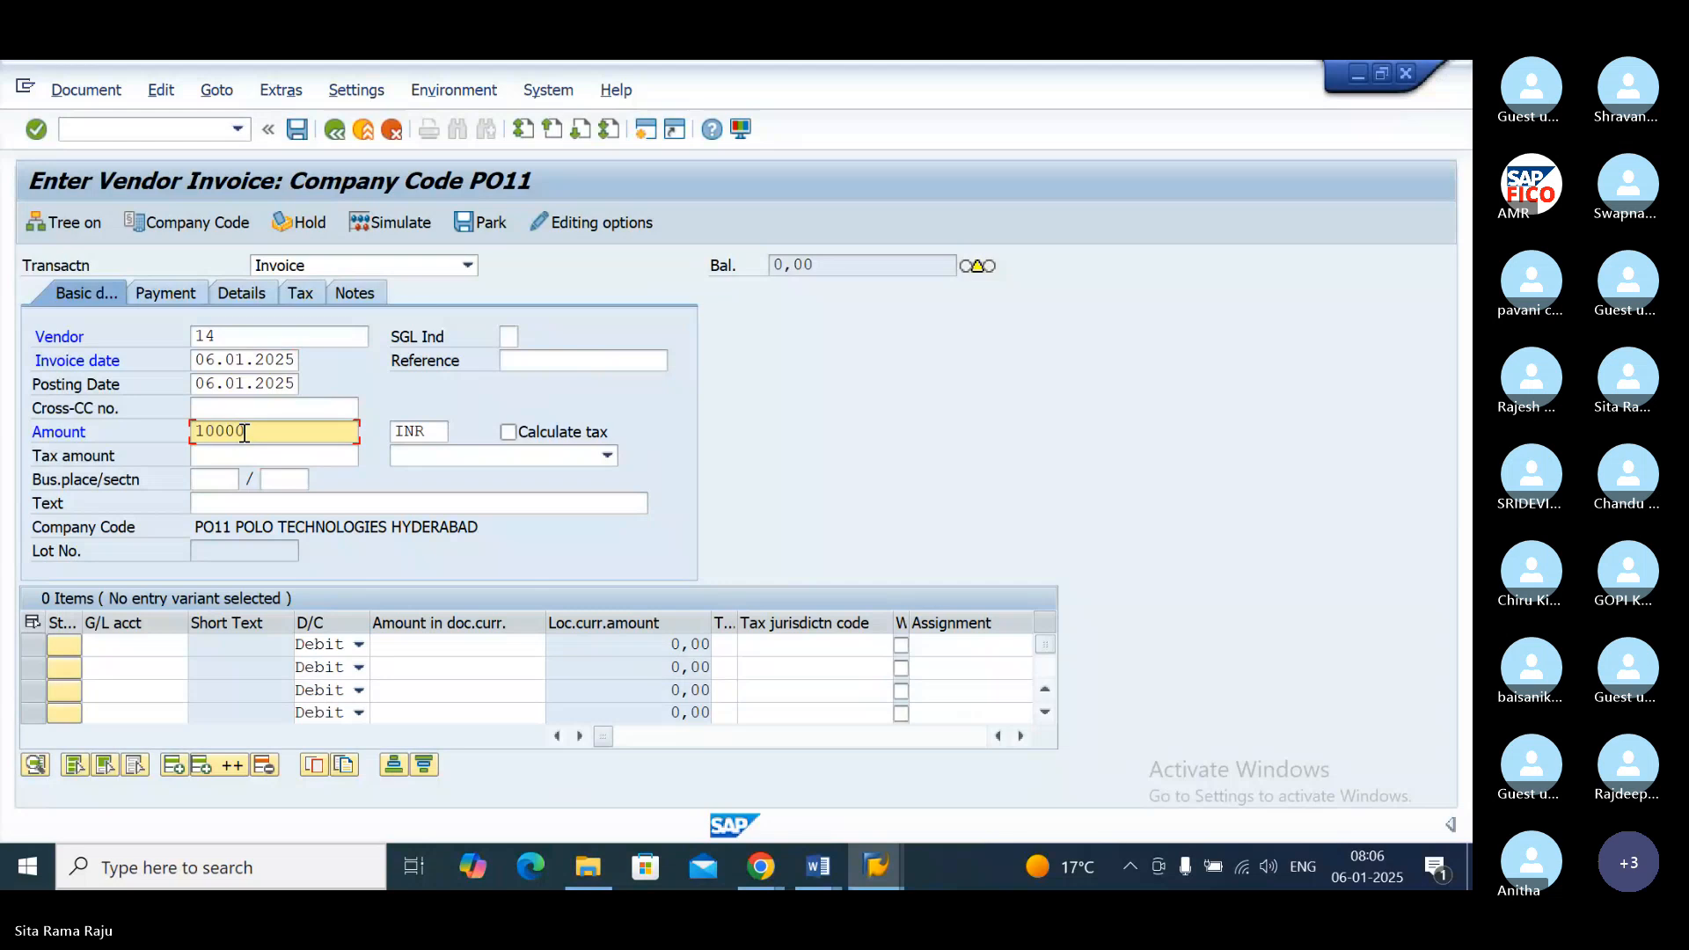
key("Tab")
left_click(224, 498)
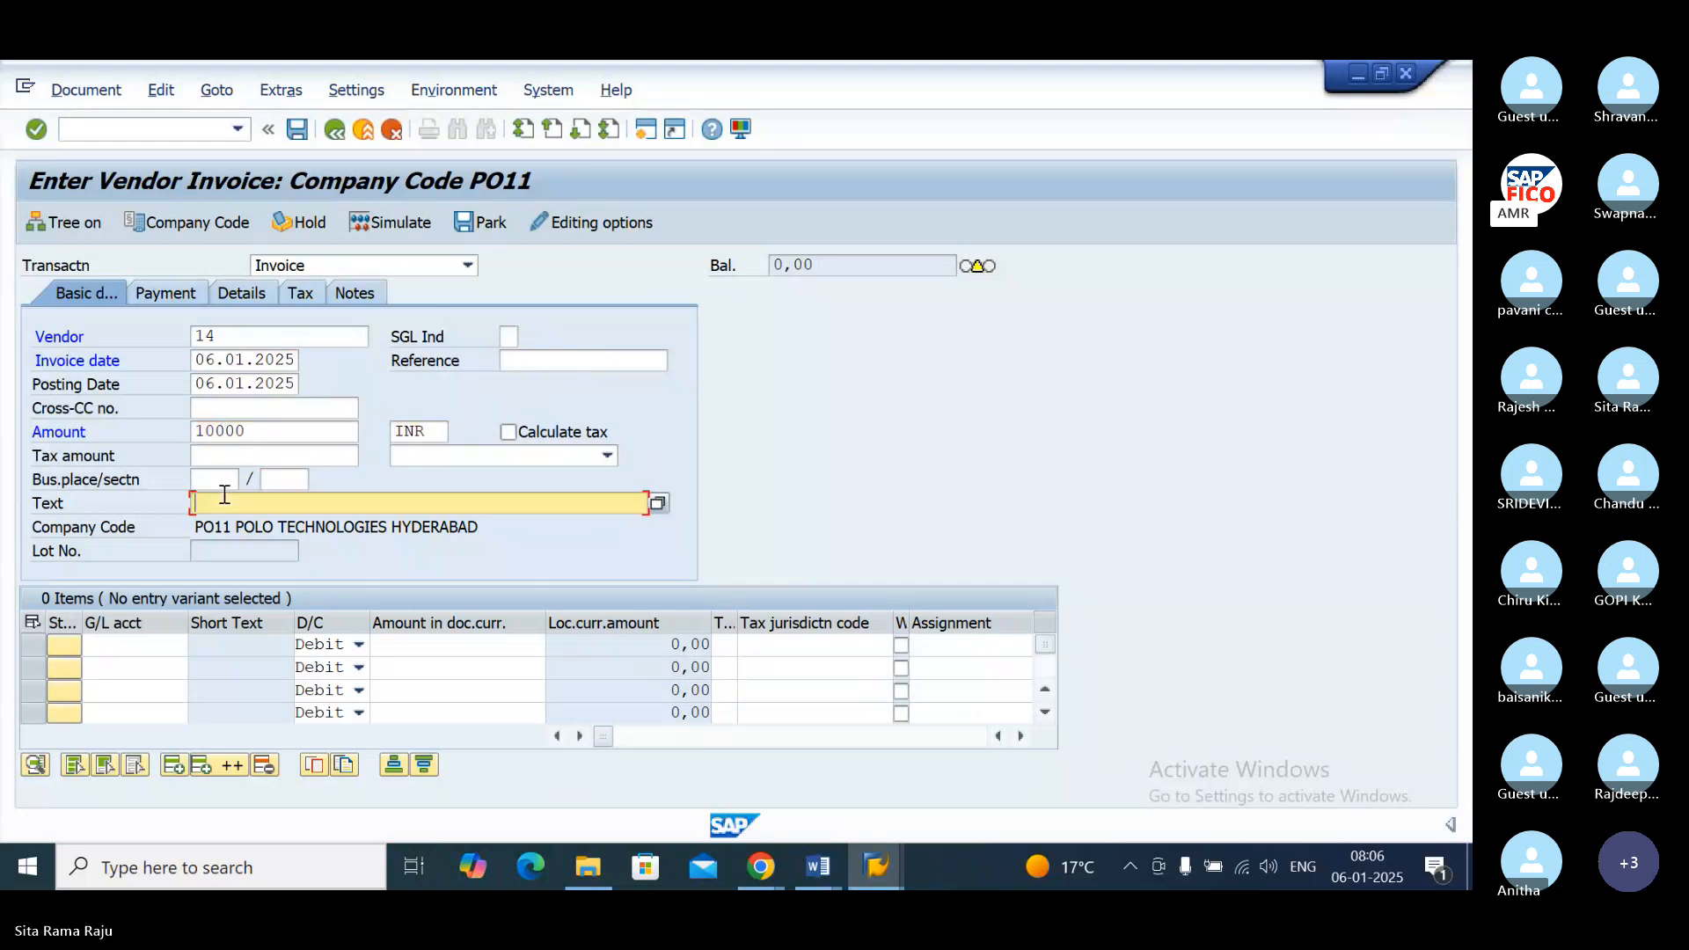
type("VE")
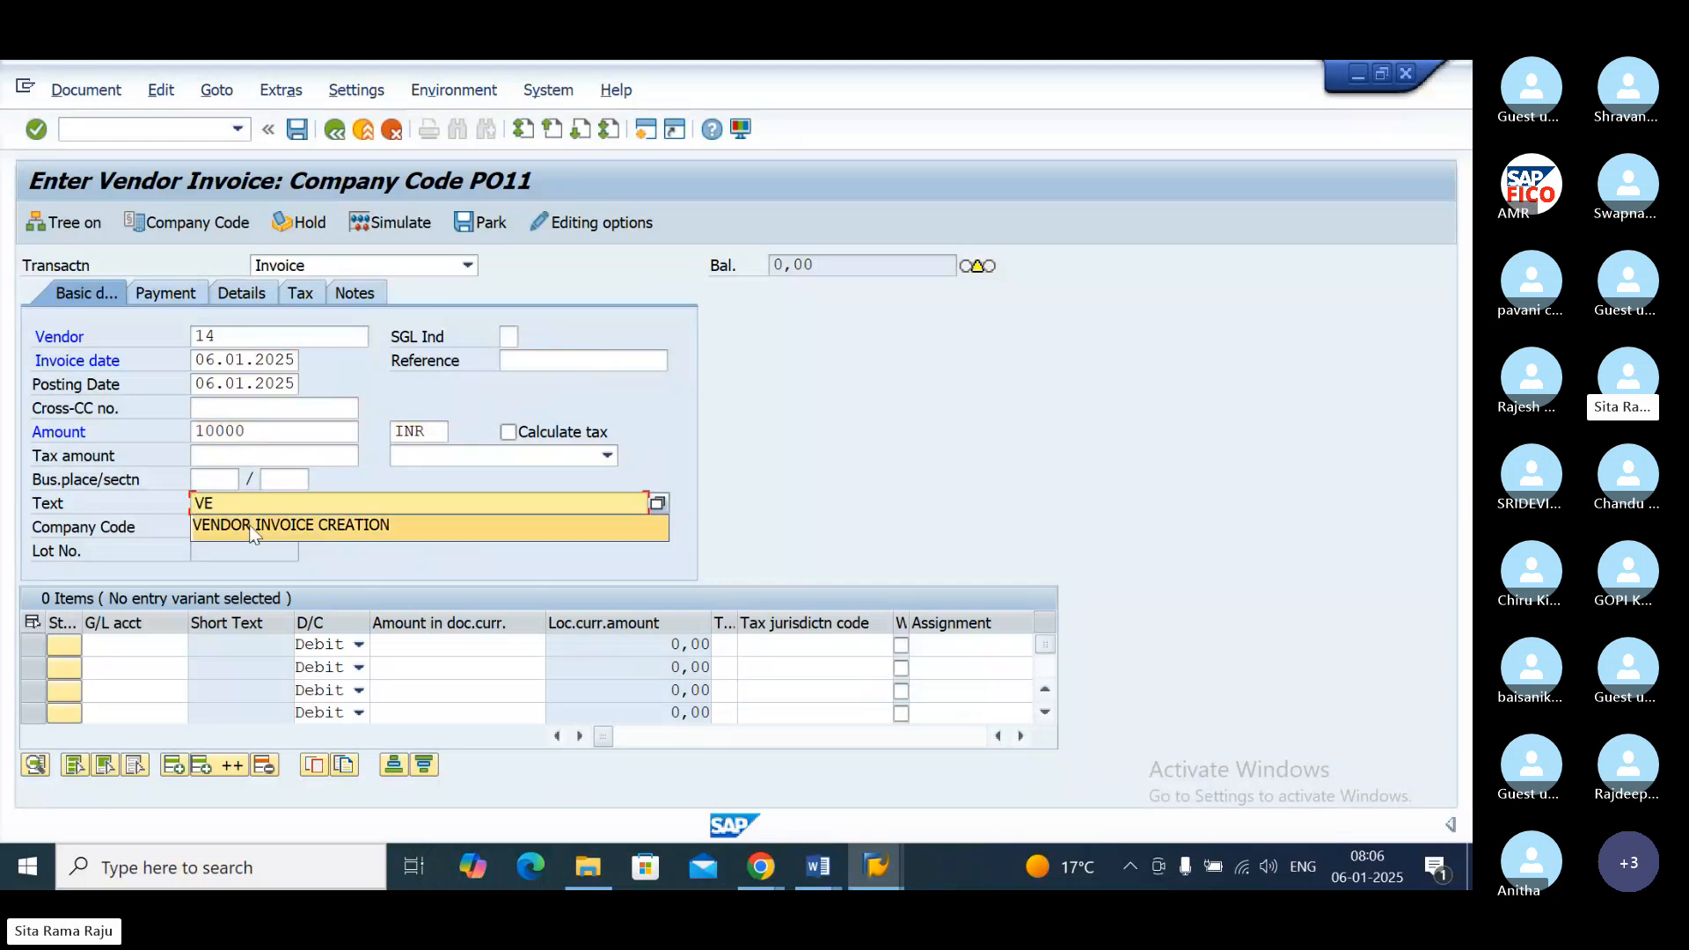
left_click(253, 527)
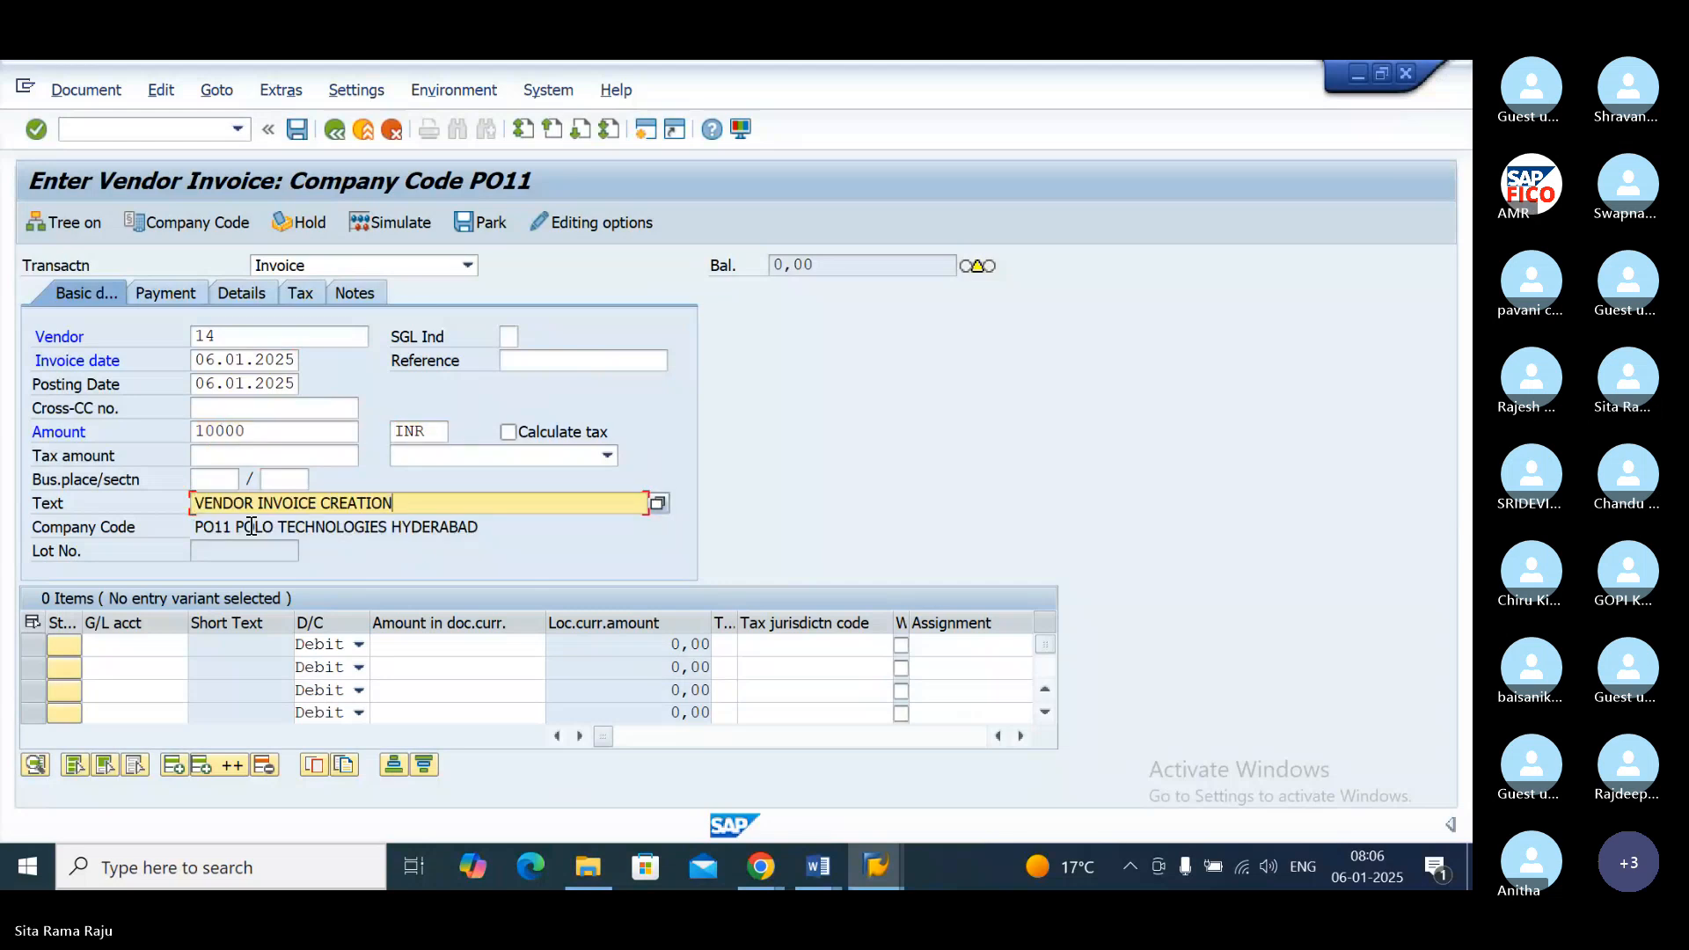
Step: Look up G/L account 200104 RAW MATERIAL ACCOUNT for the first line item and enter it as a debit of 10000
left_click(132, 647)
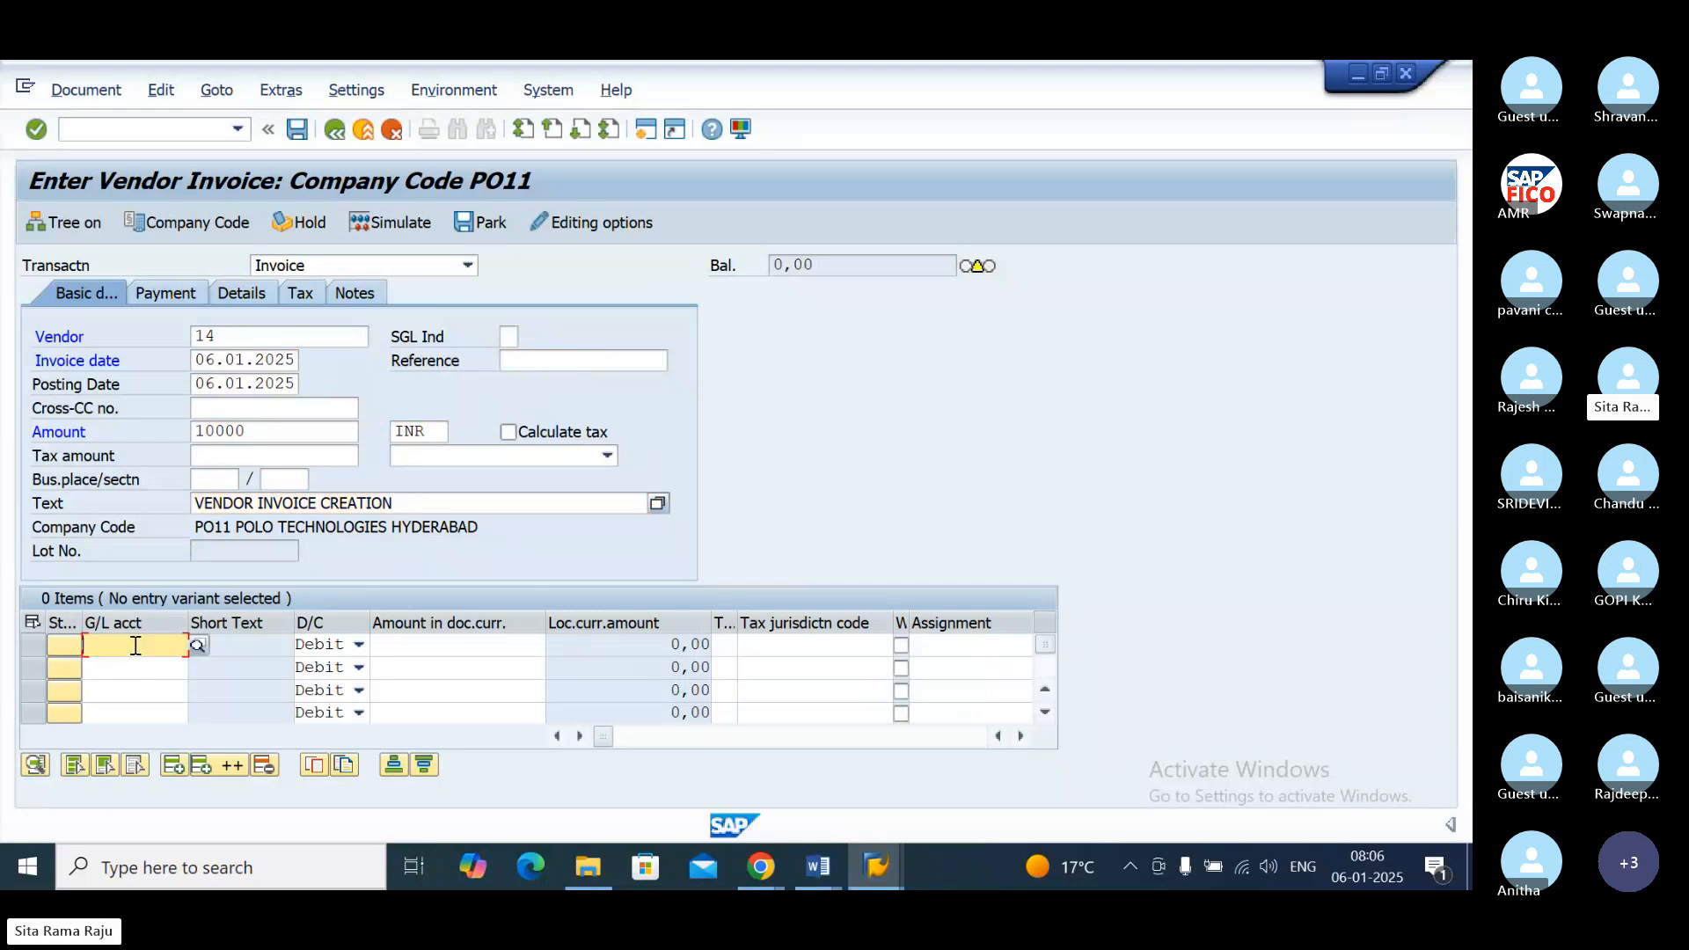
left_click(197, 646)
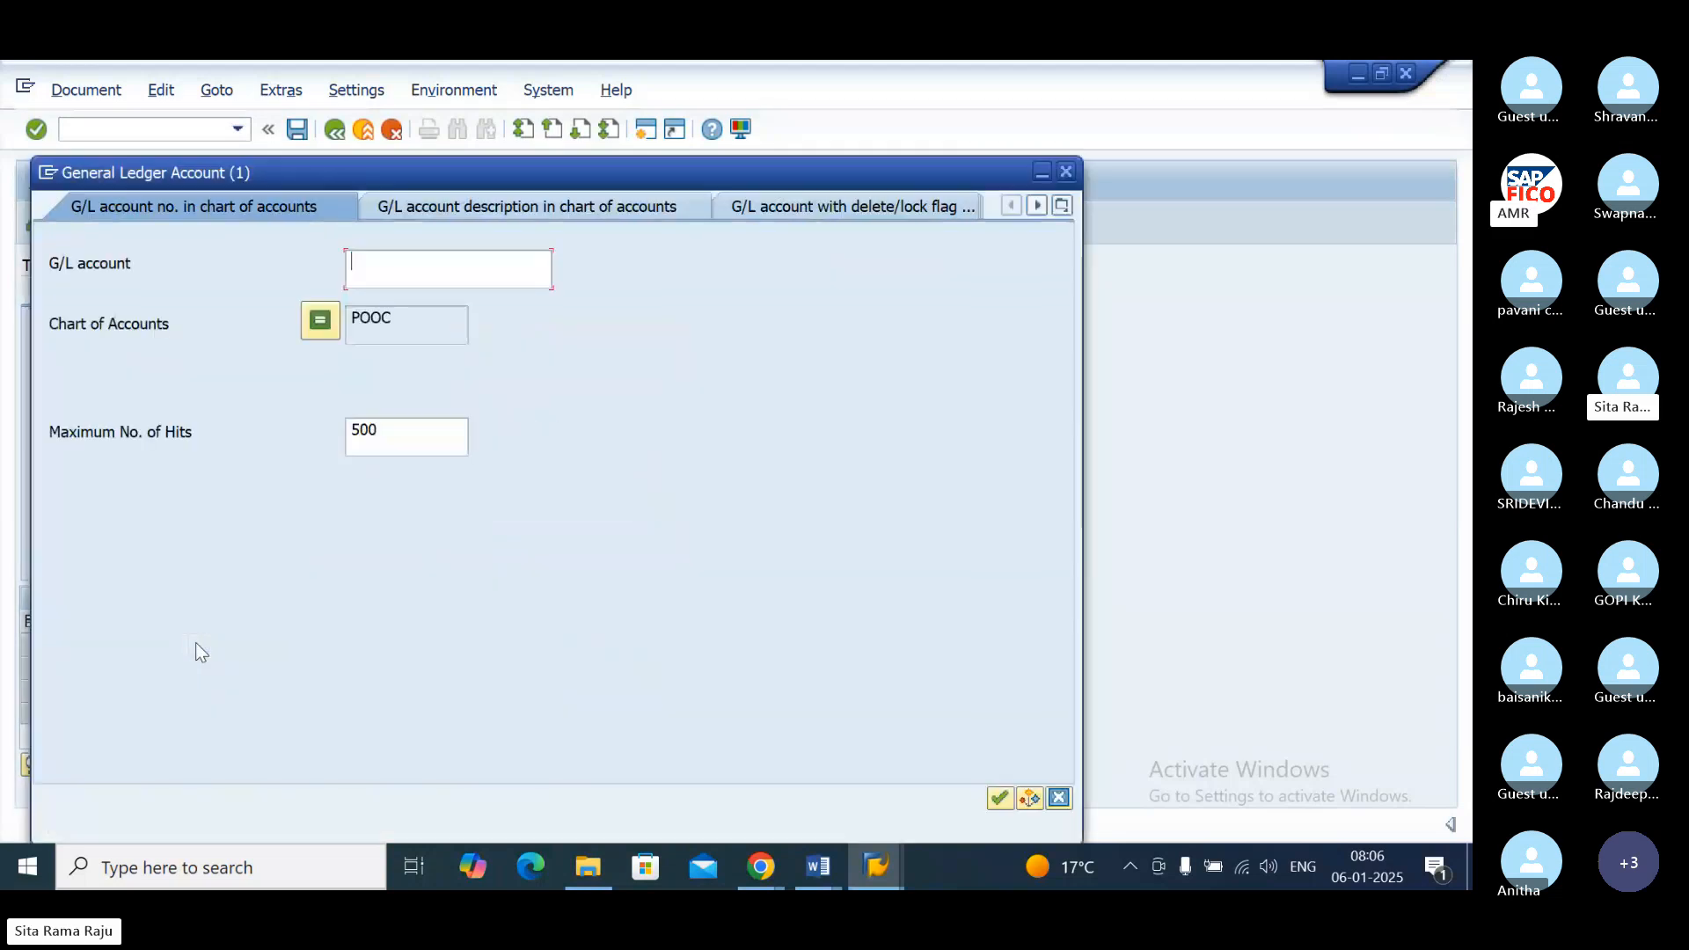
left_click(1000, 797)
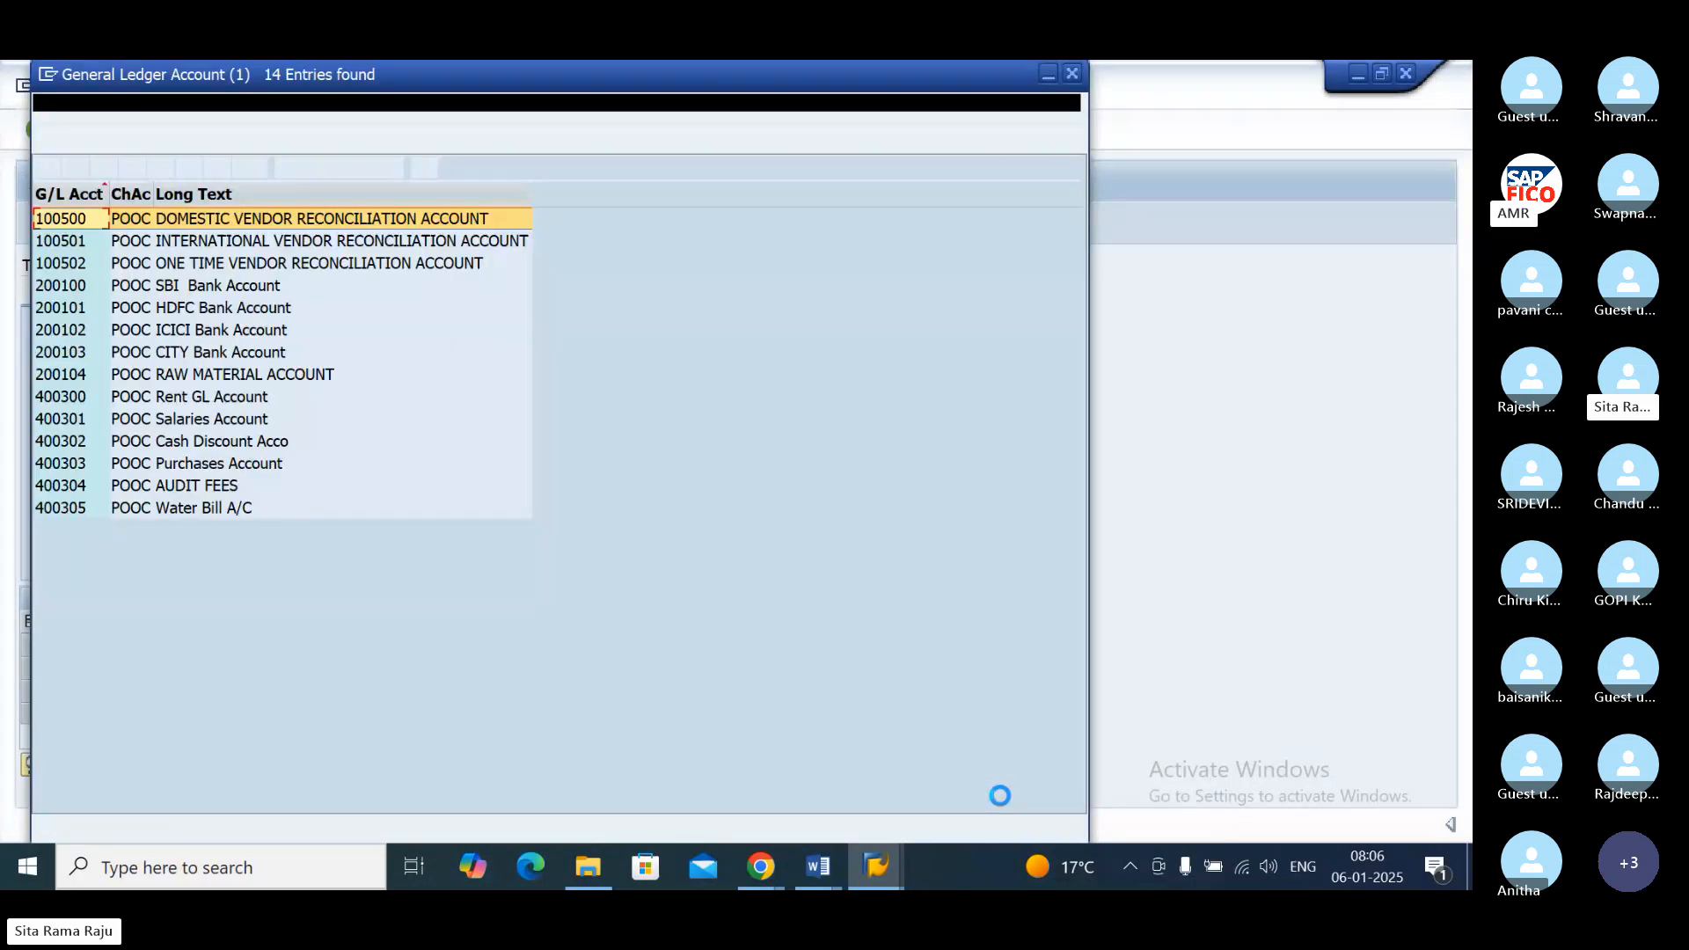
double_click(324, 374)
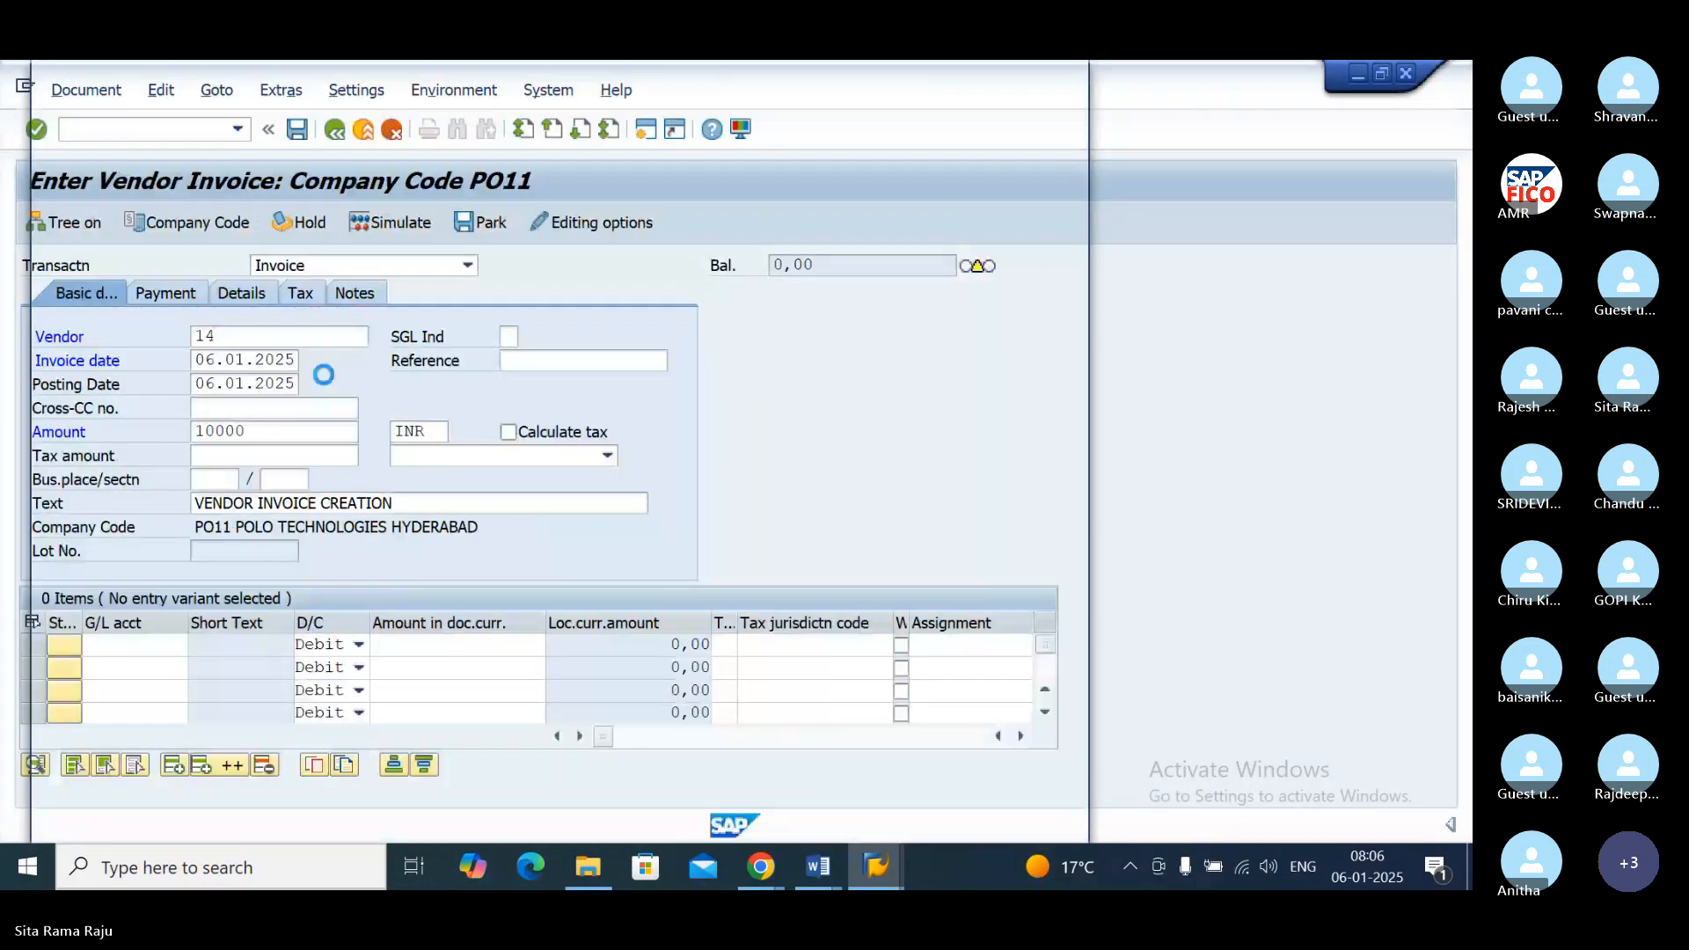
left_click(443, 645)
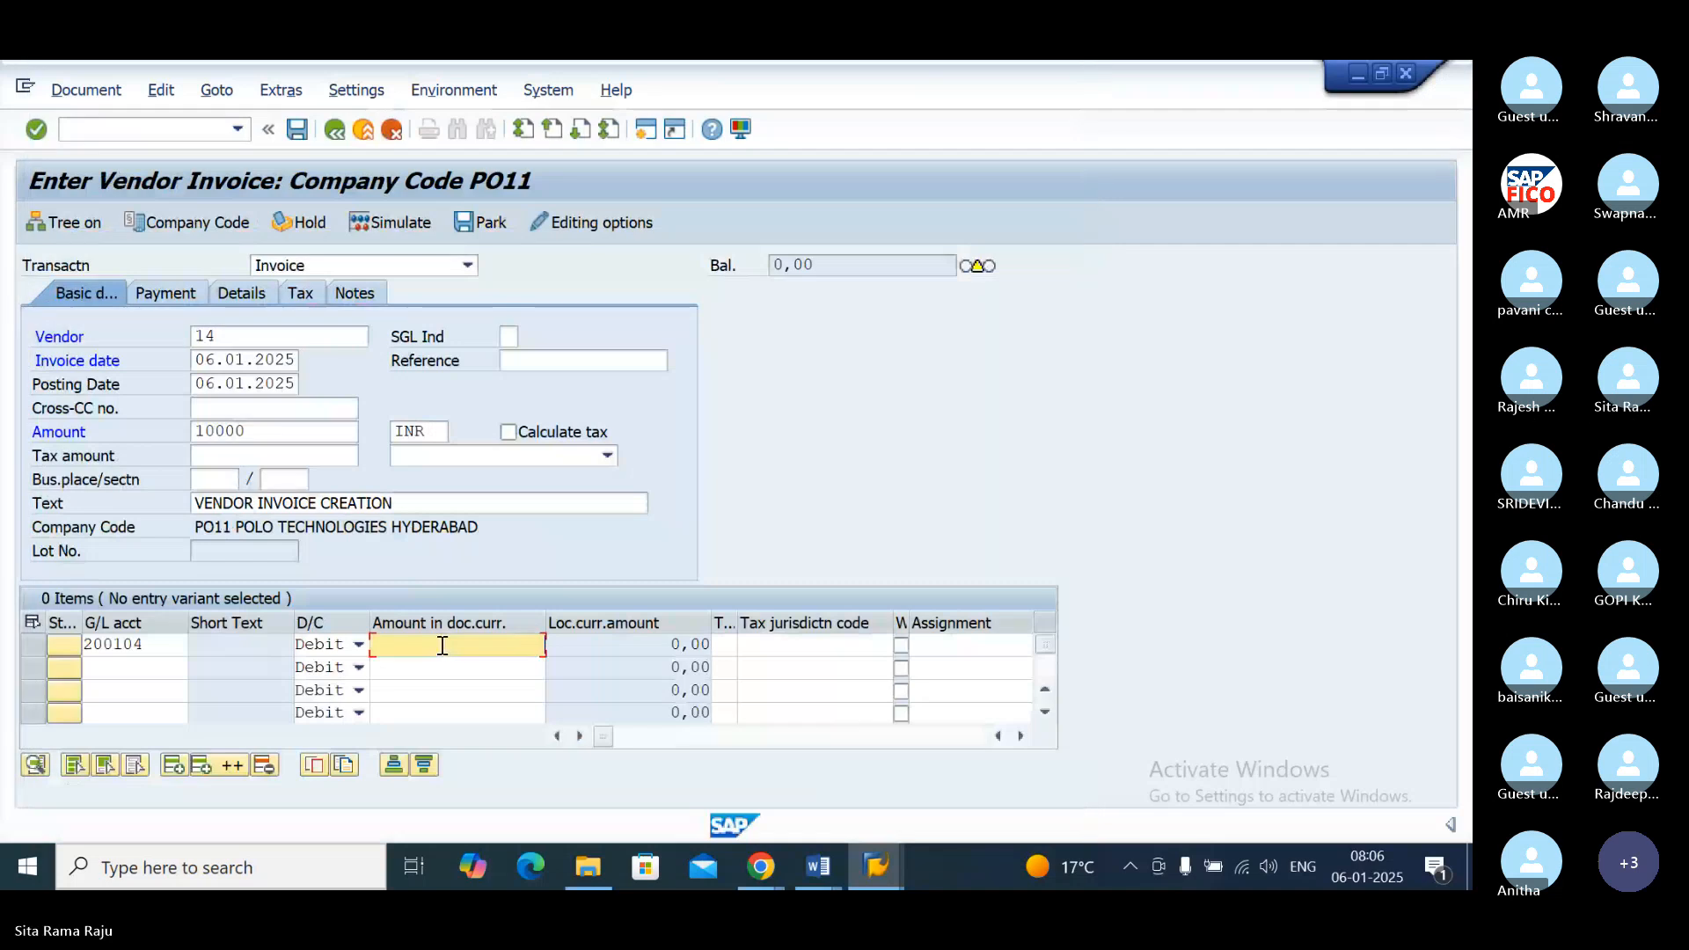
type("10000")
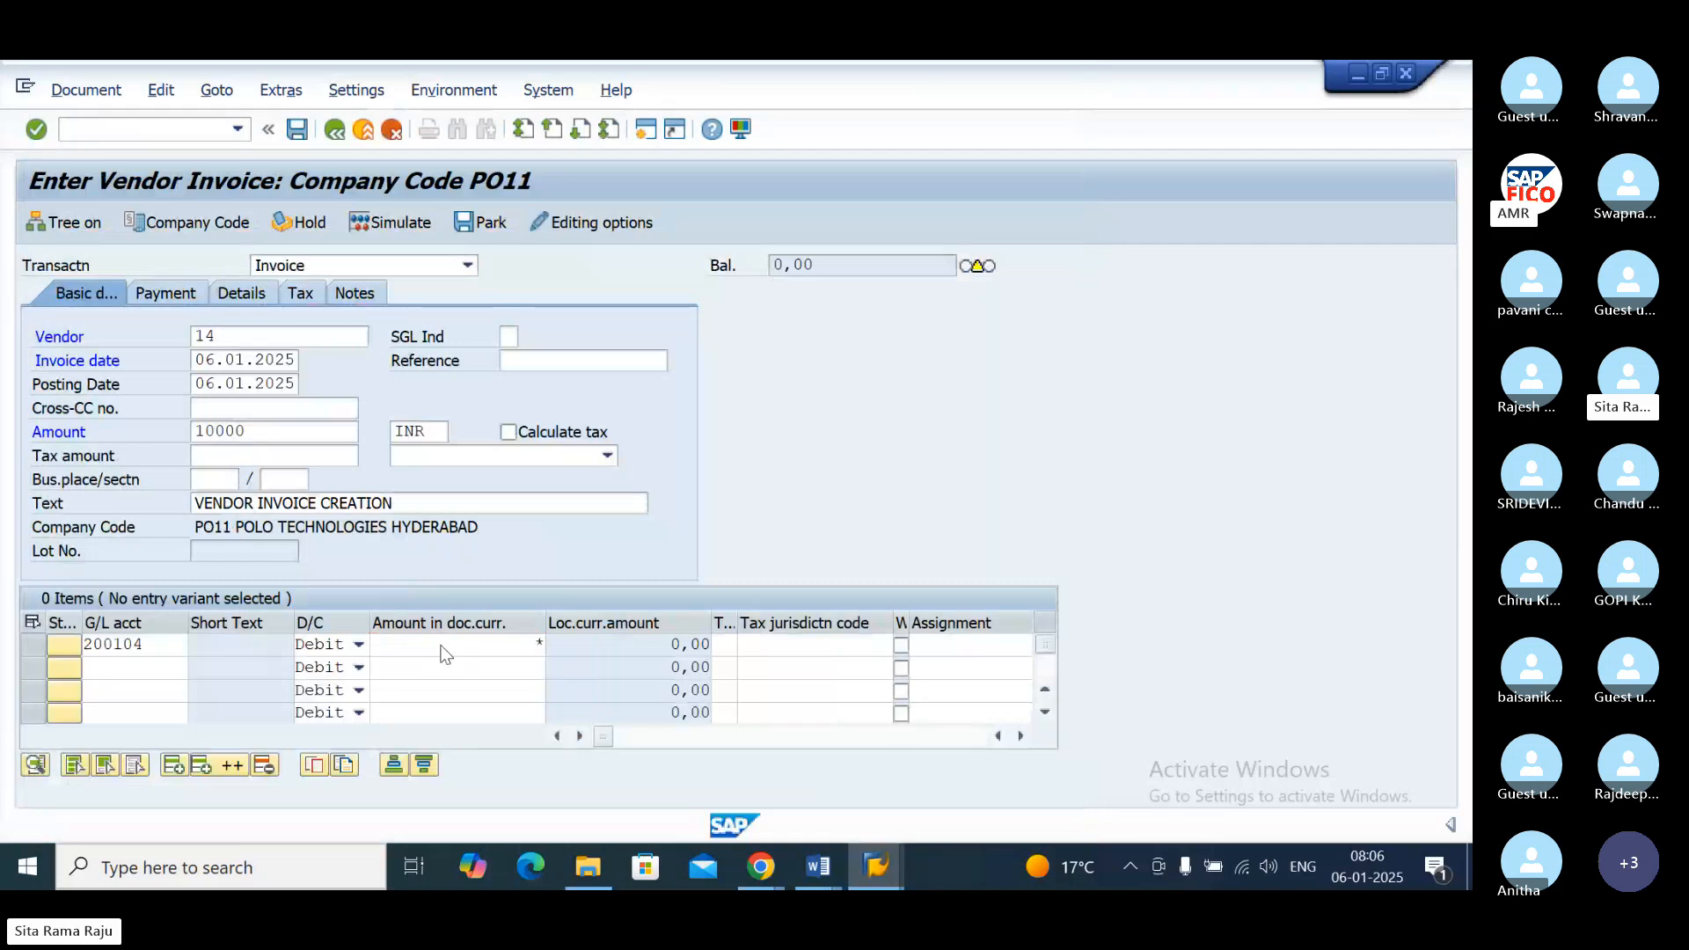
key("Return")
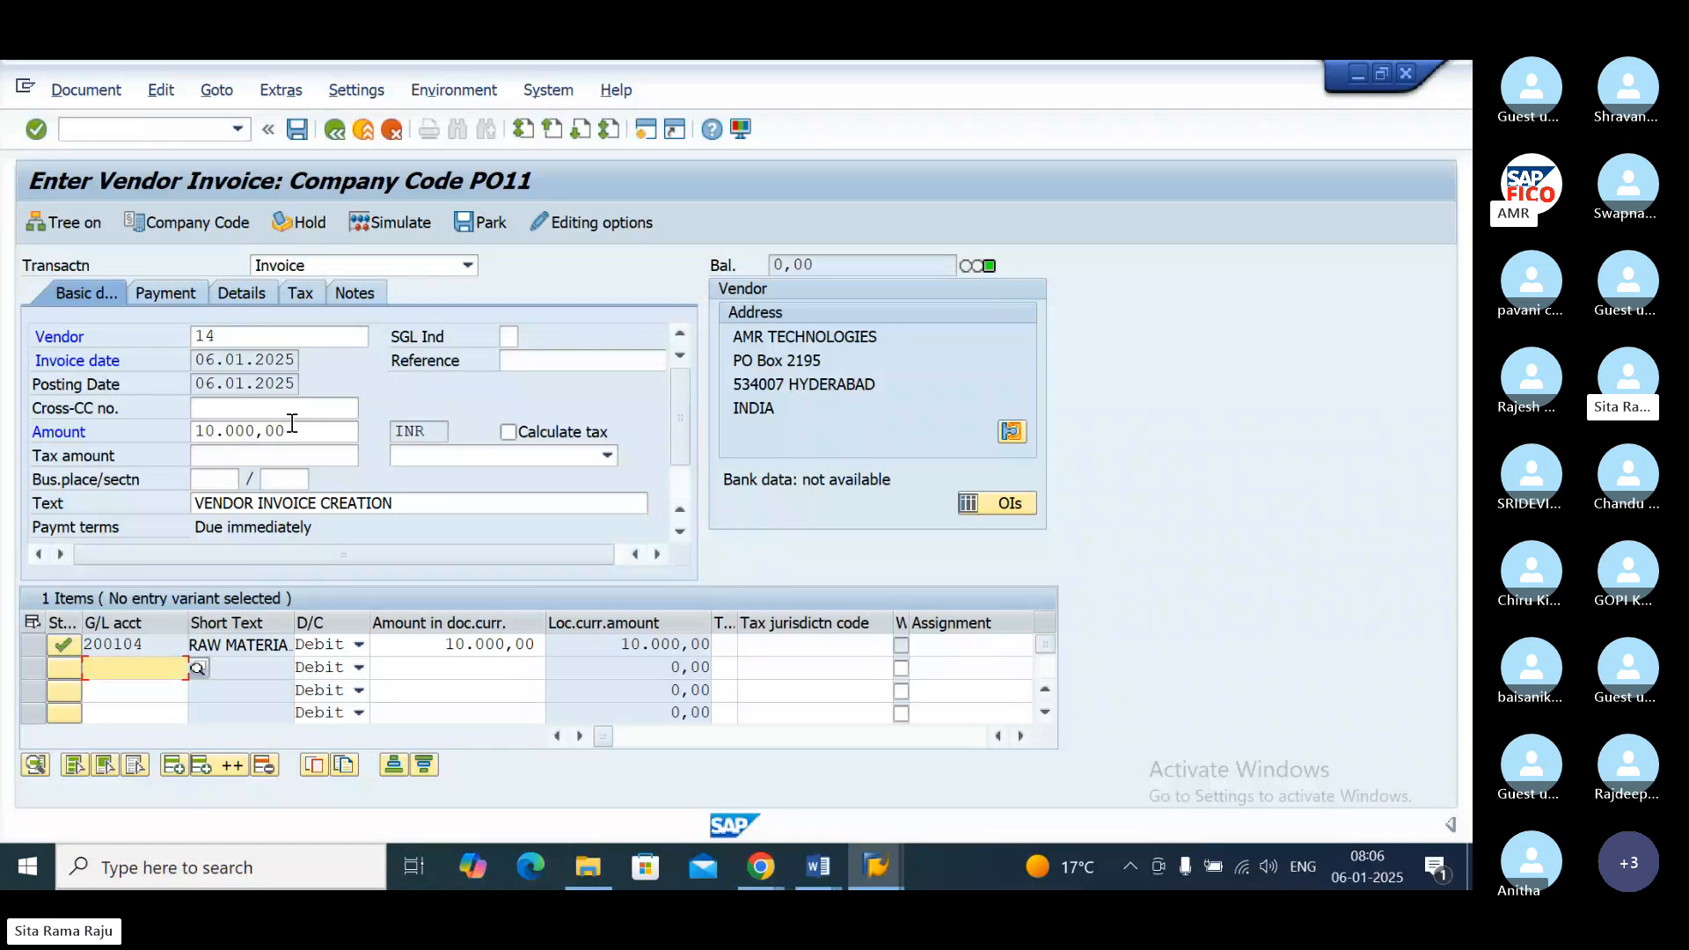
Step: Simulate the AMR TECHNOLOGIES vendor invoice and post it
left_click(406, 223)
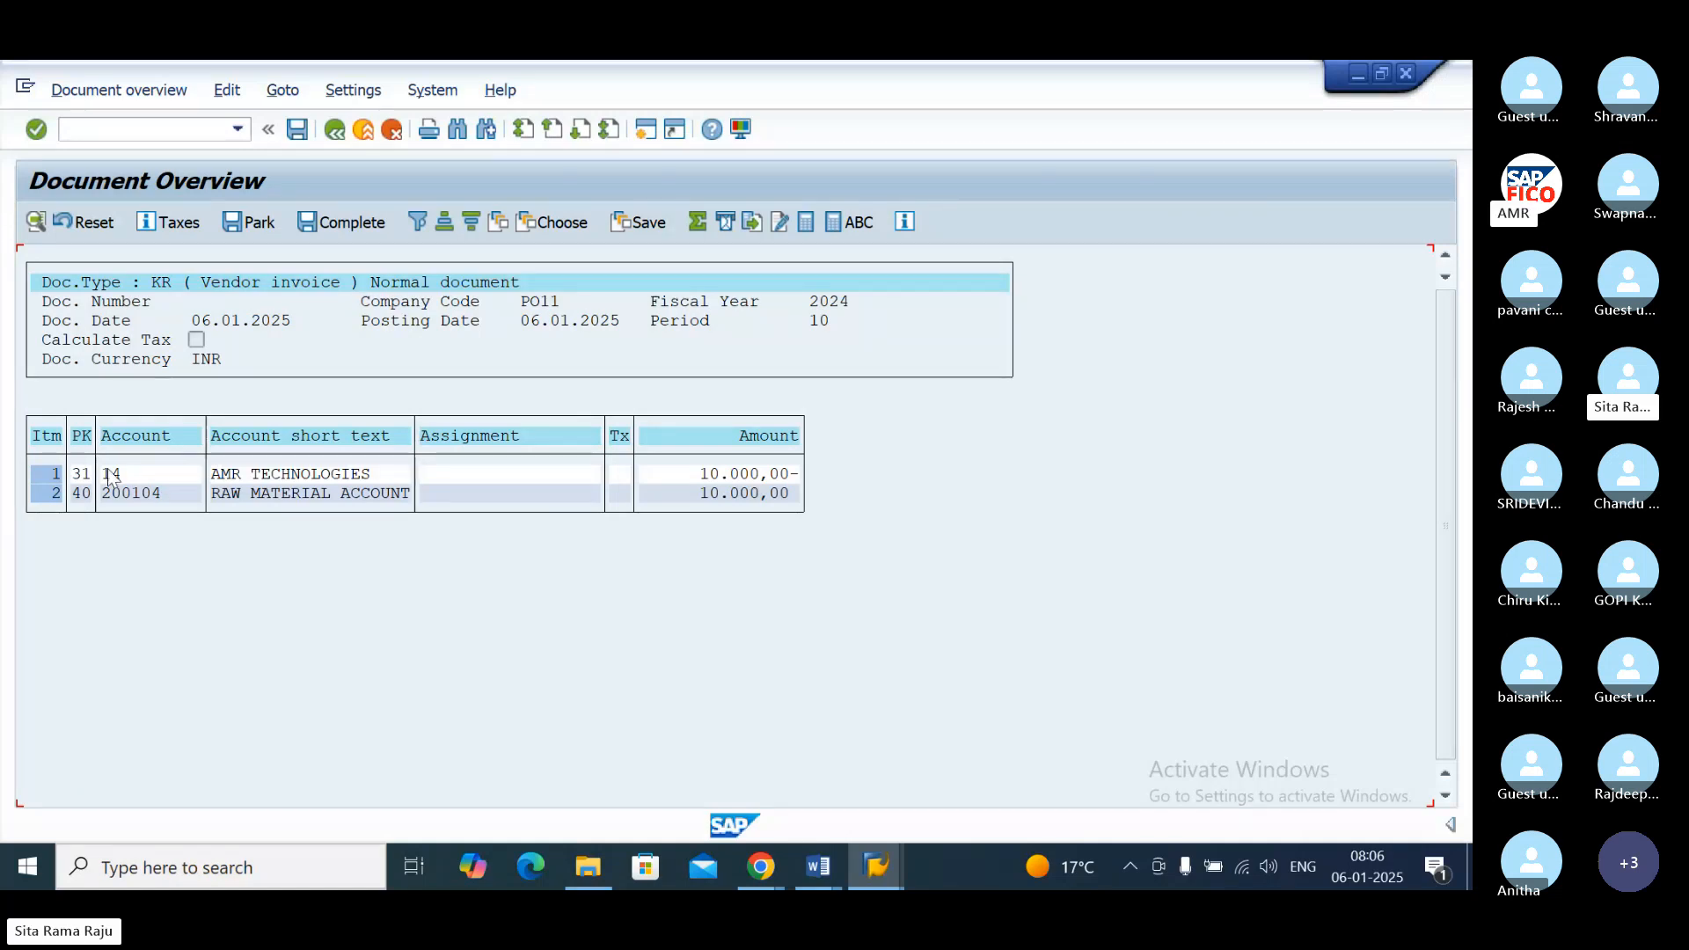
left_click(298, 130)
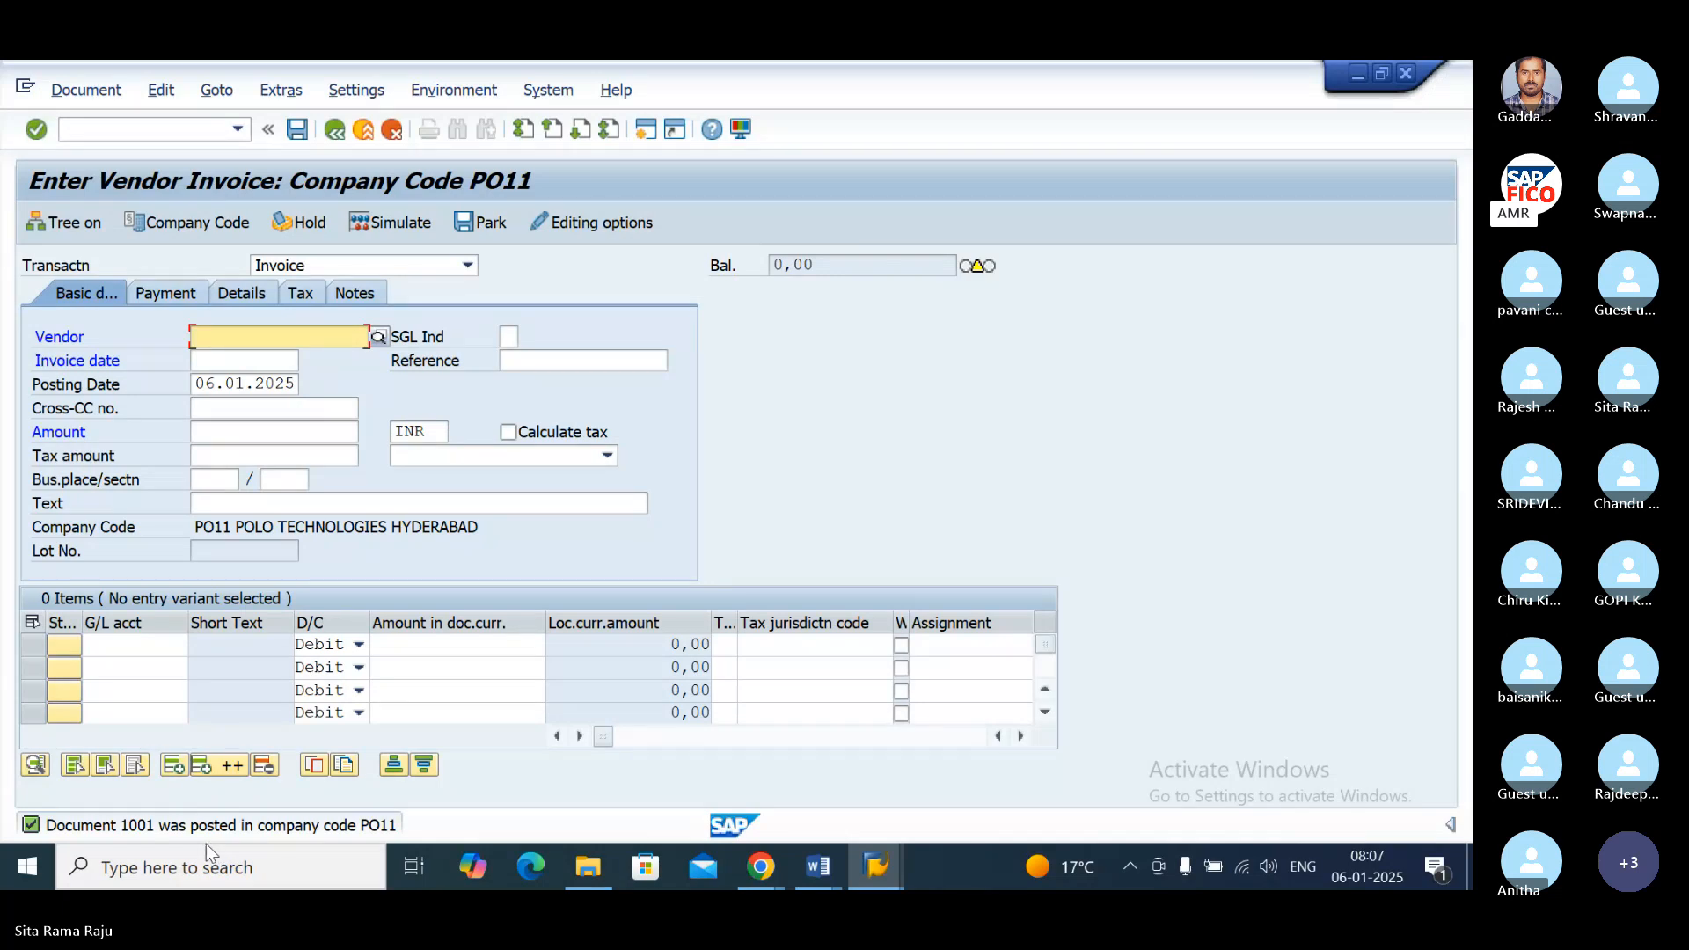
Step: Open a new session and start the document types transaction with /NOBA7
left_click(646, 130)
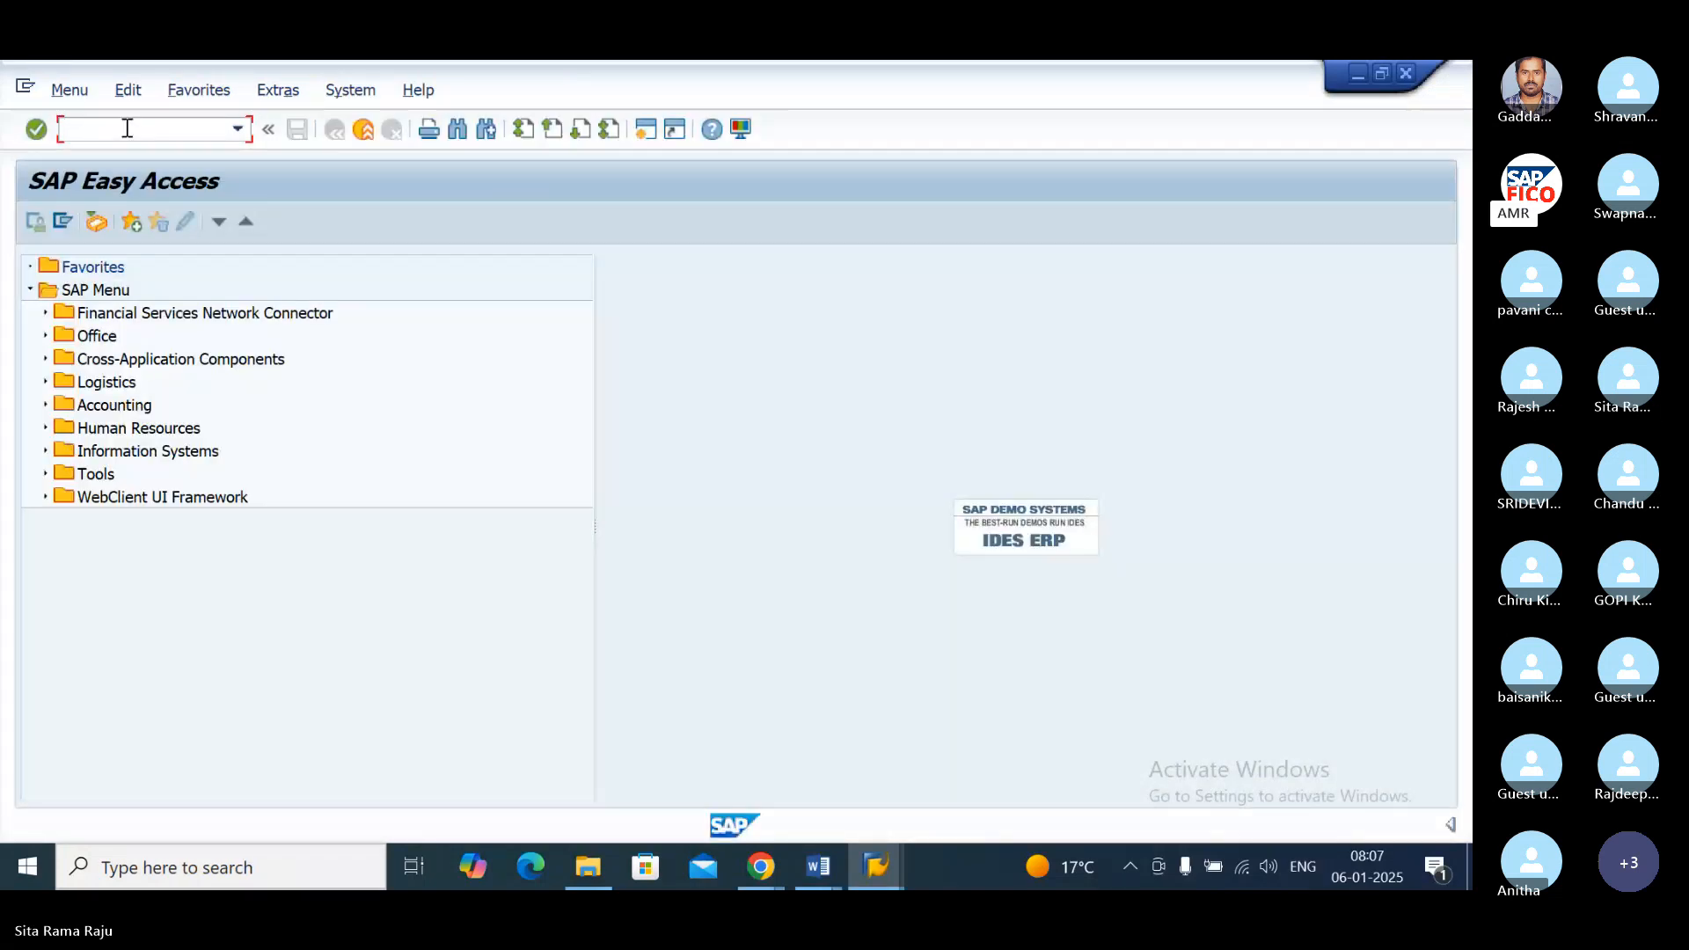
type("/NOBA7")
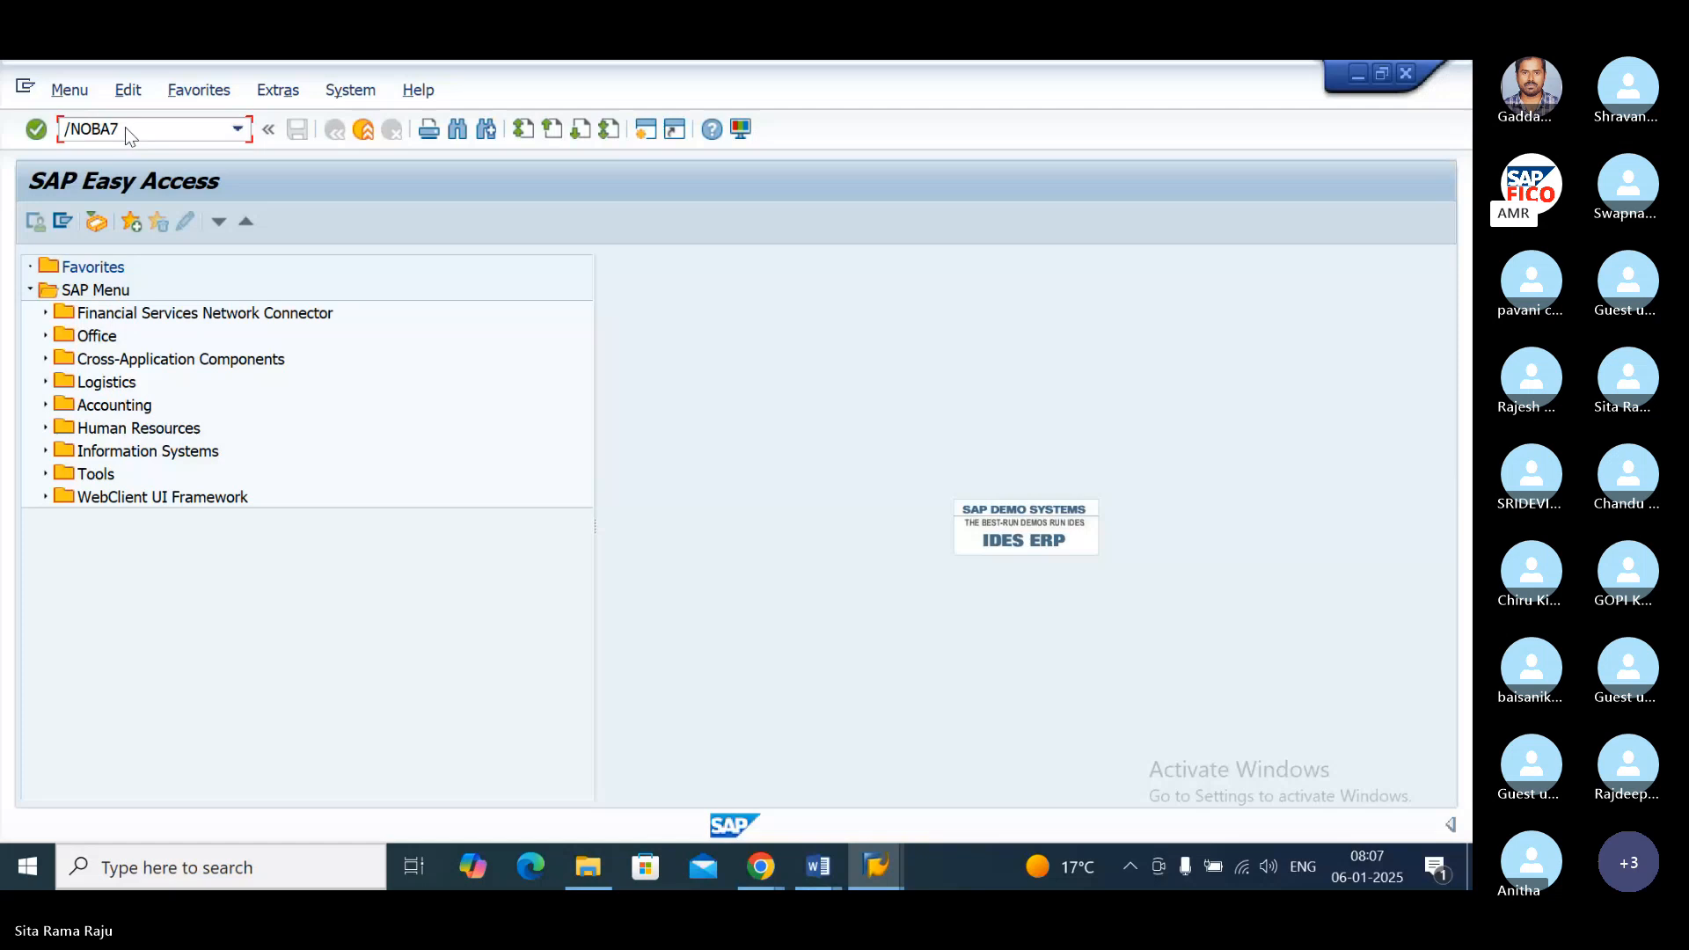
key("Return")
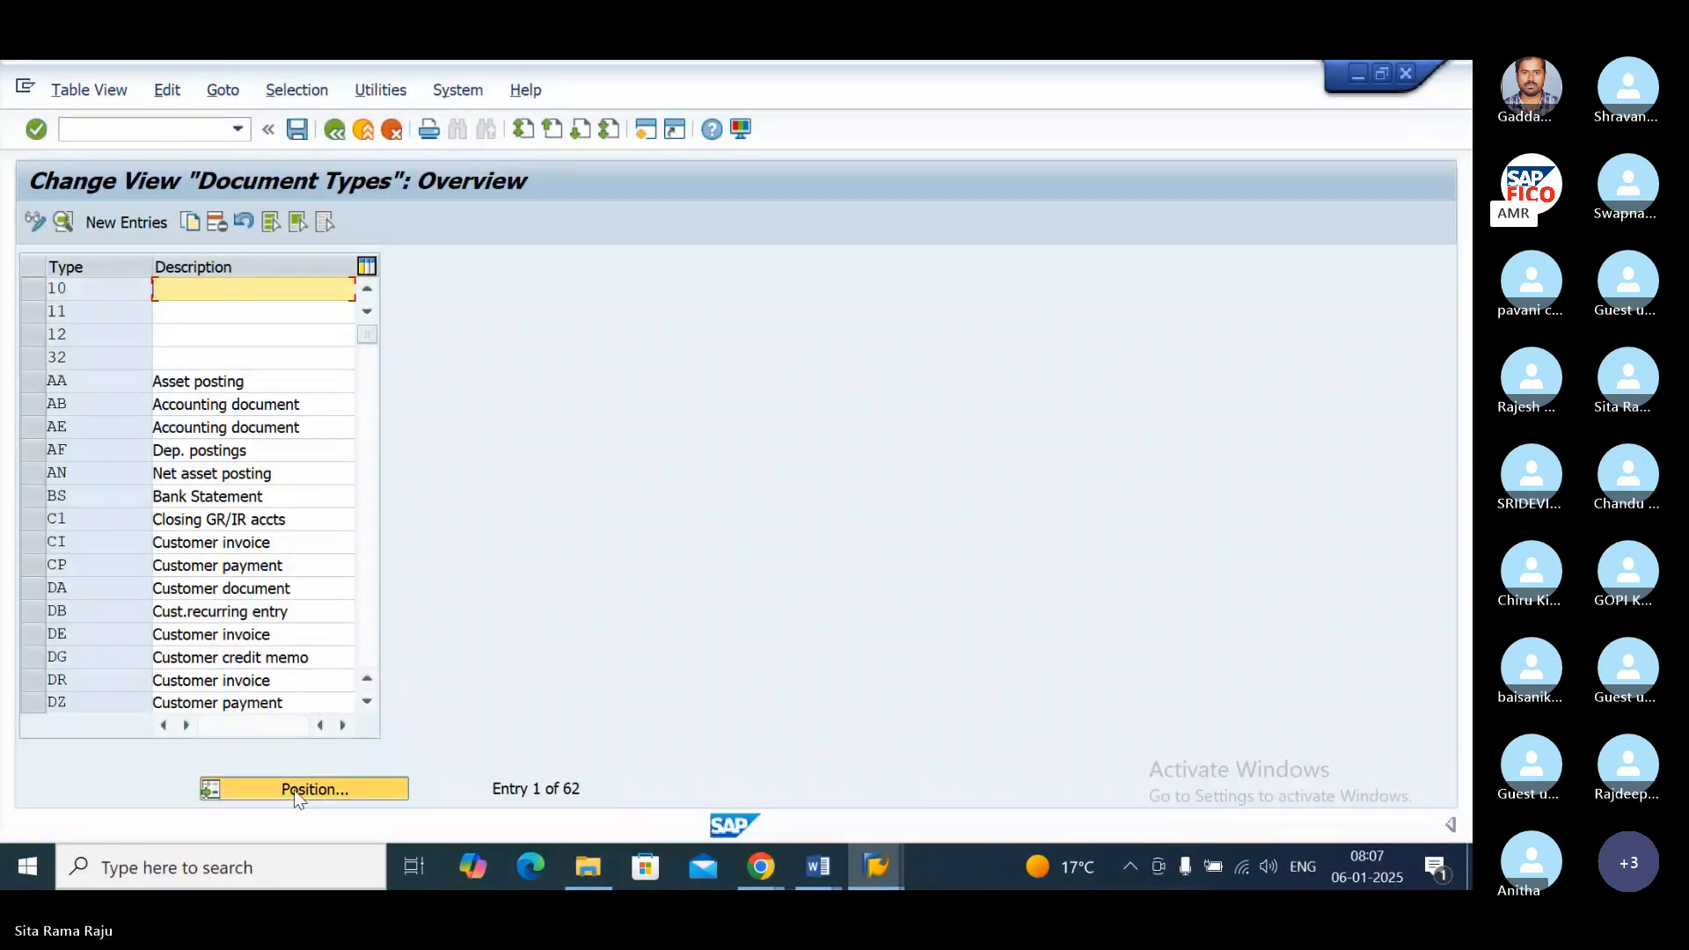
Step: Position the document types list at KR and open the details of the vendor invoice type
left_click(295, 790)
type("PO")
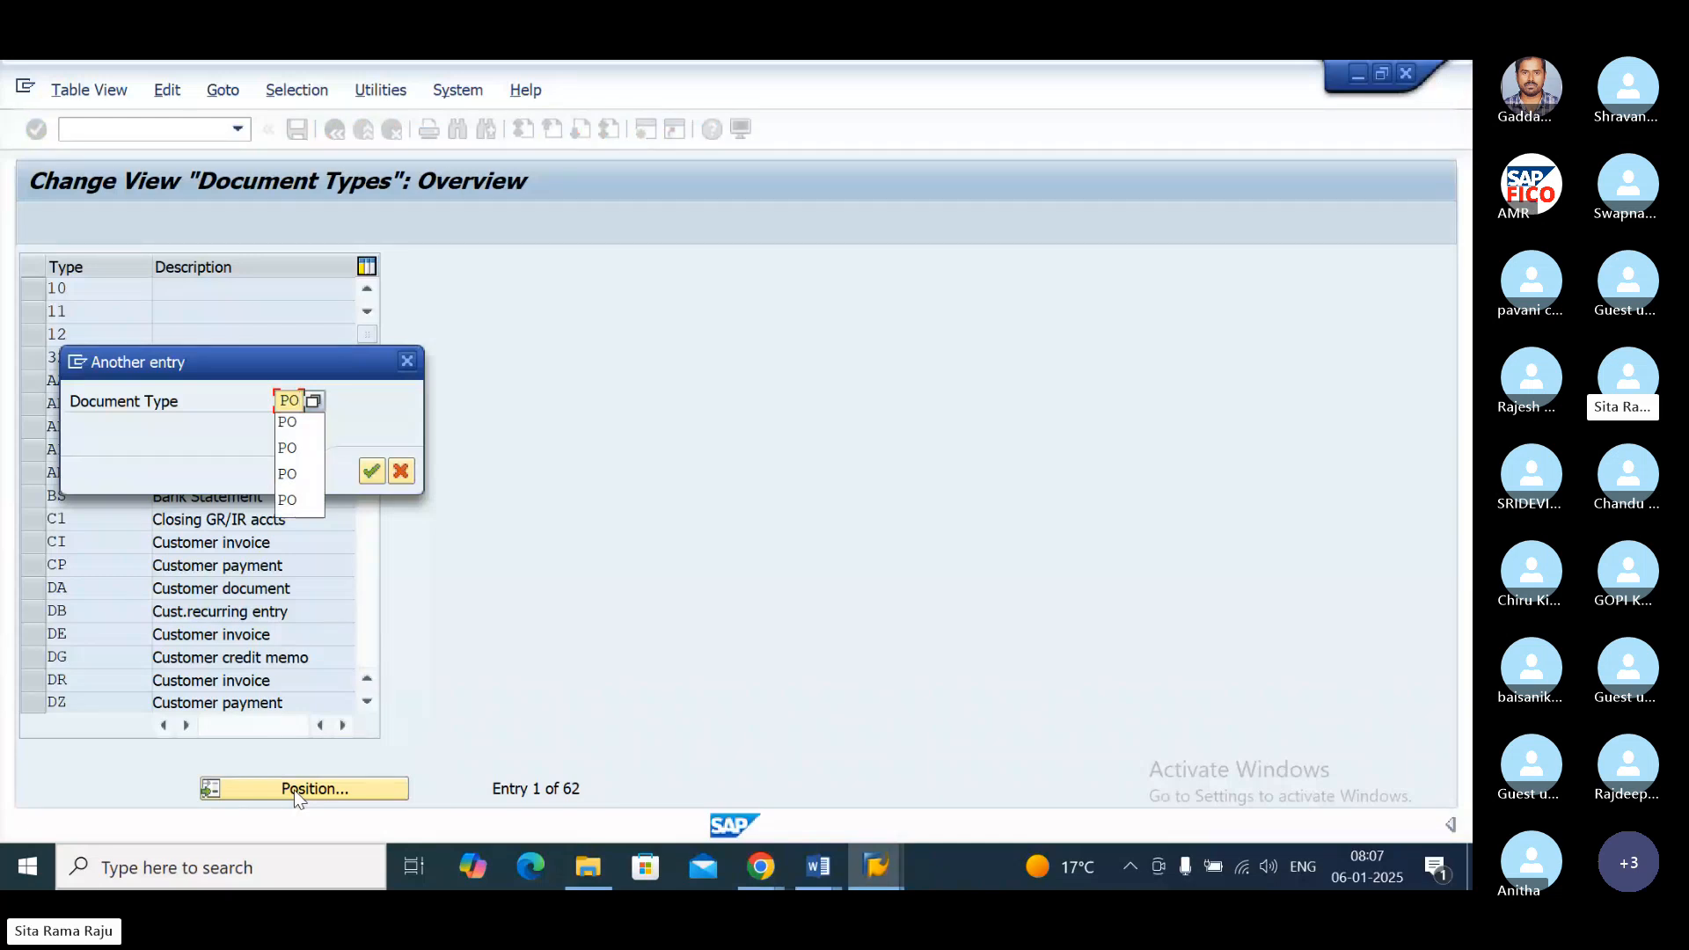
key("Return")
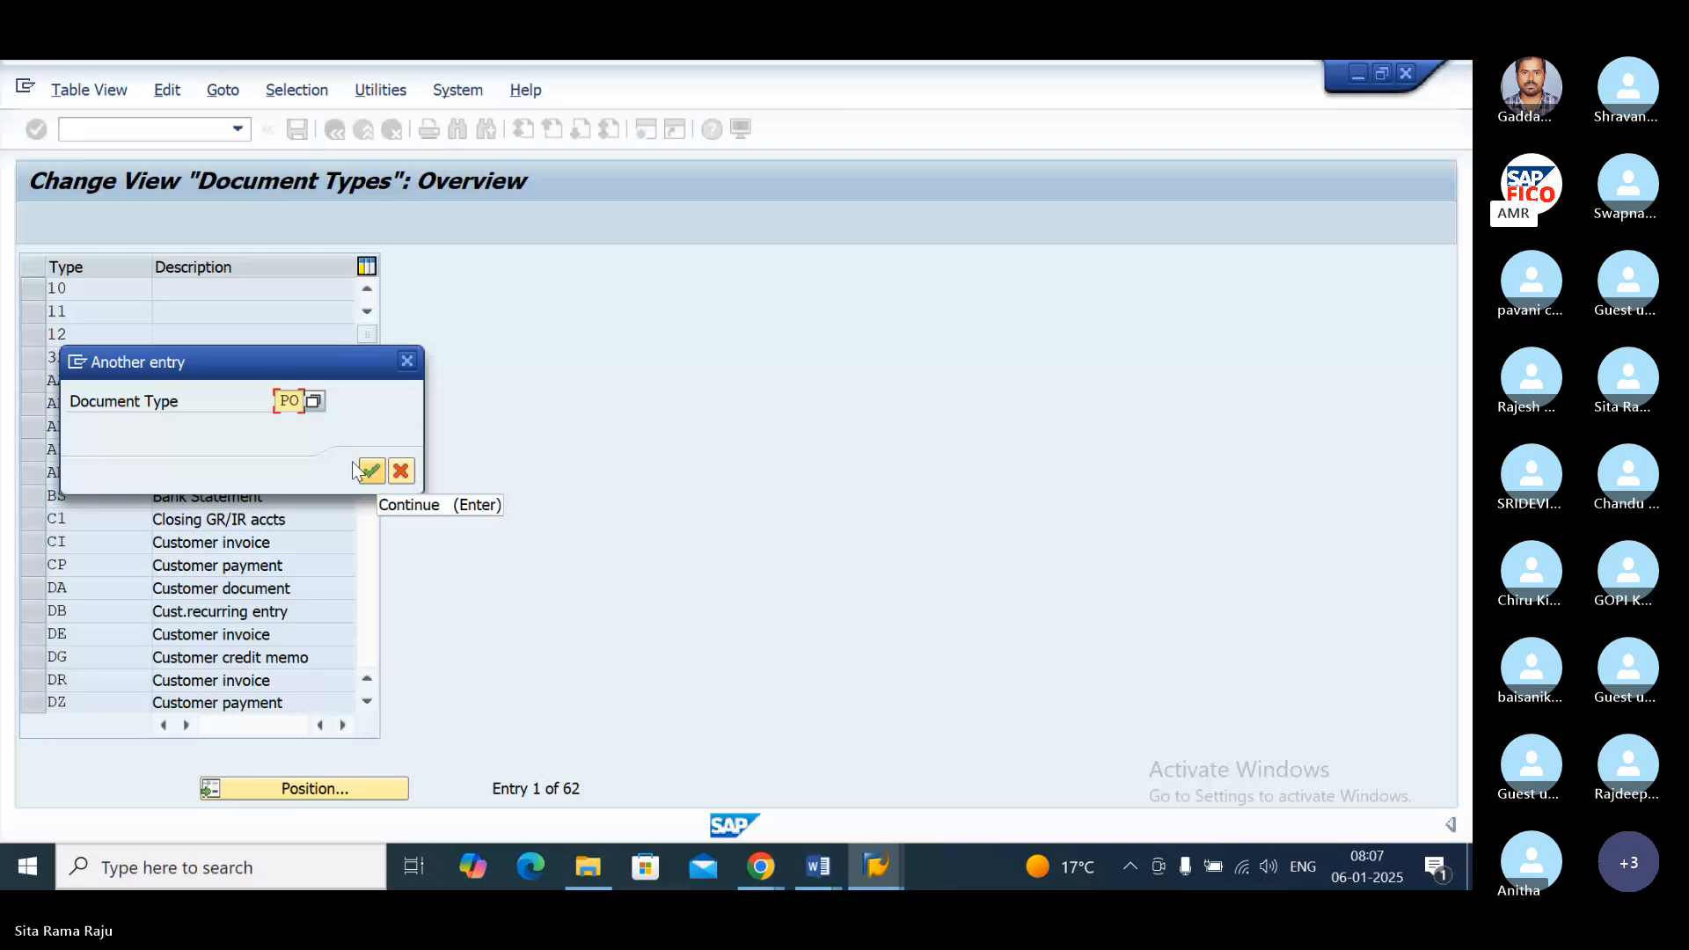
key("BackSpace")
key("BackSpace")
type("KR")
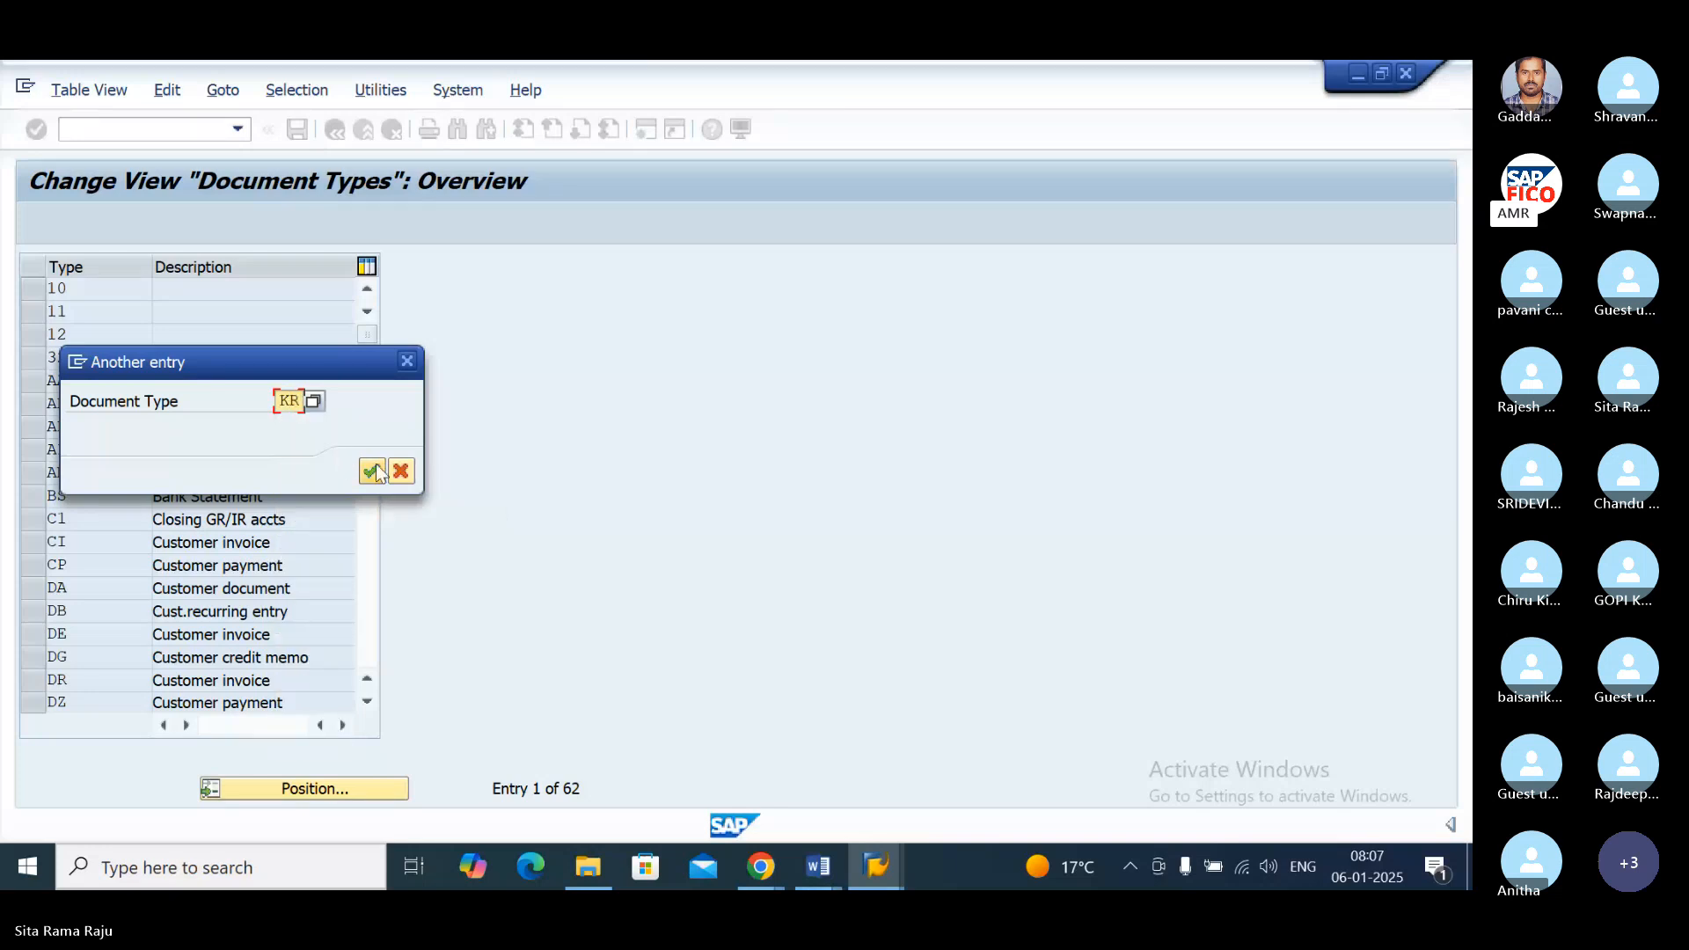
left_click(377, 471)
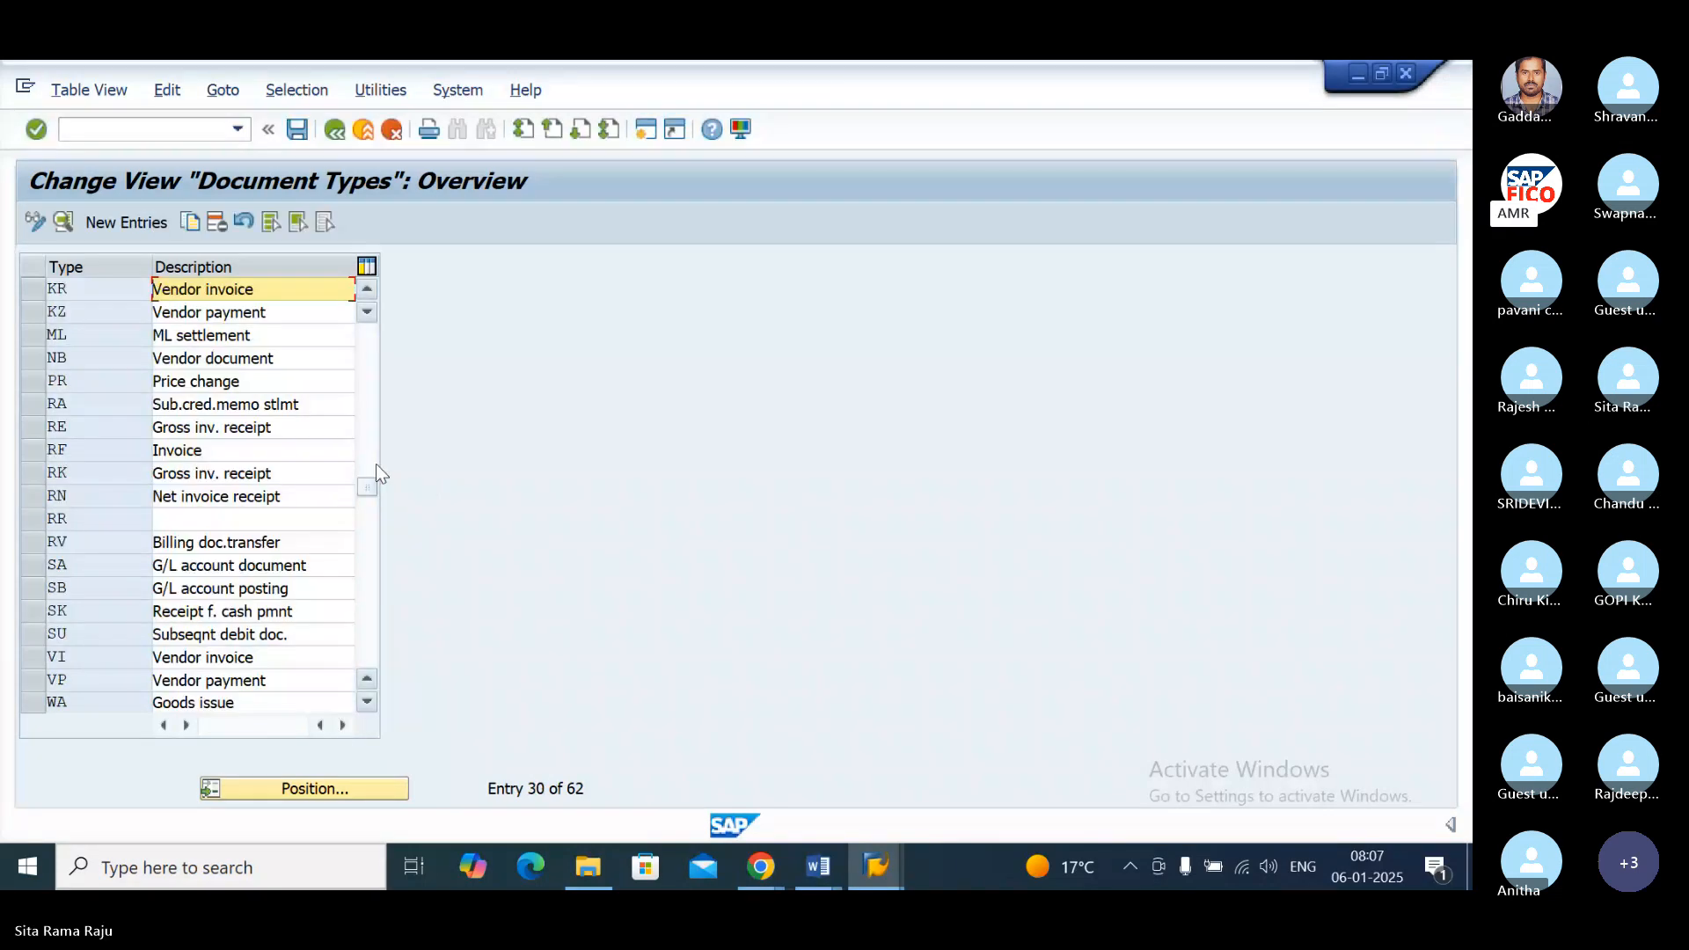
double_click(54, 296)
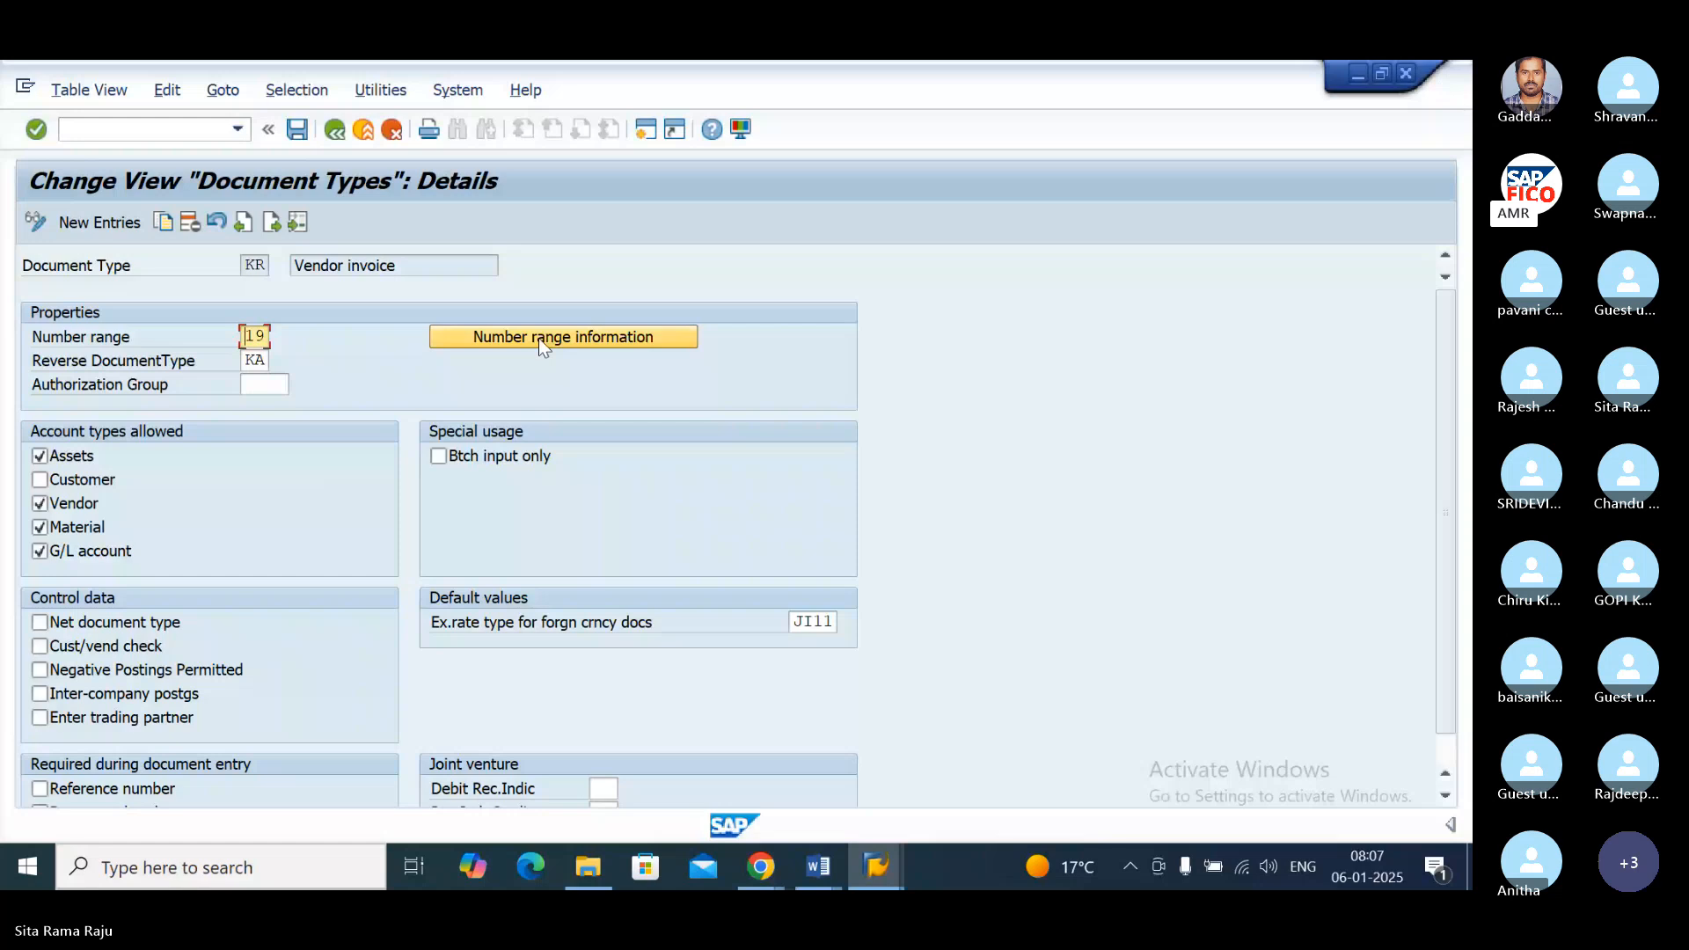
Step: Open the number range intervals of company code PO11 for maintenance from the document type's number range information and select interval 19
left_click(446, 336)
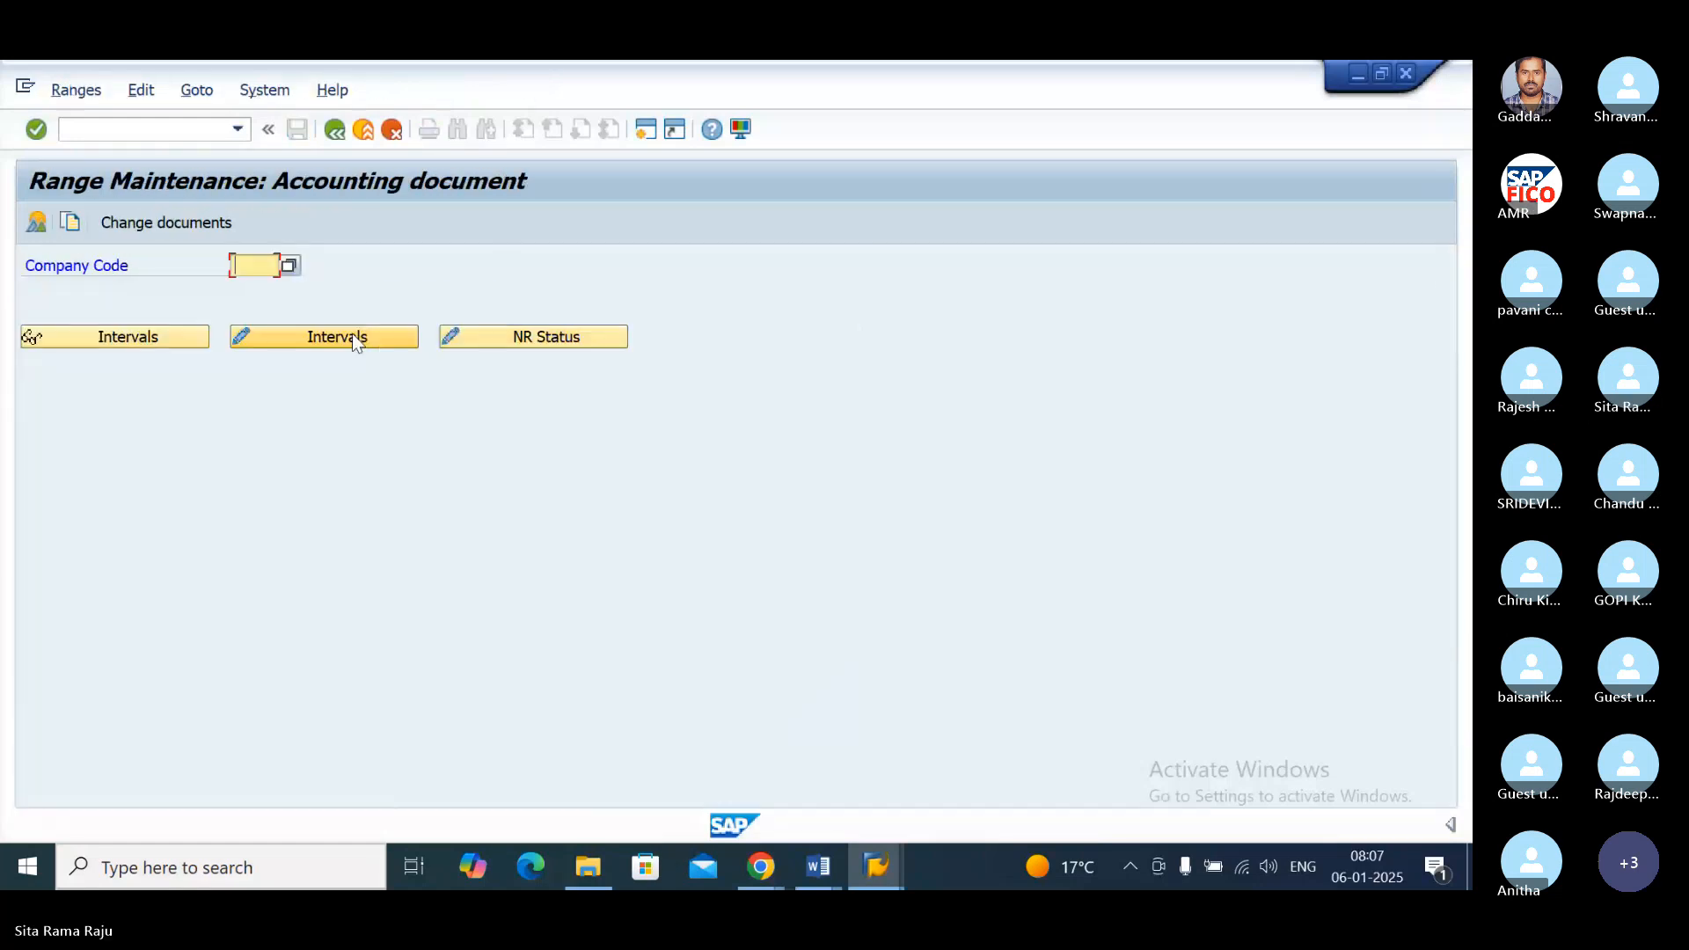
left_click(354, 341)
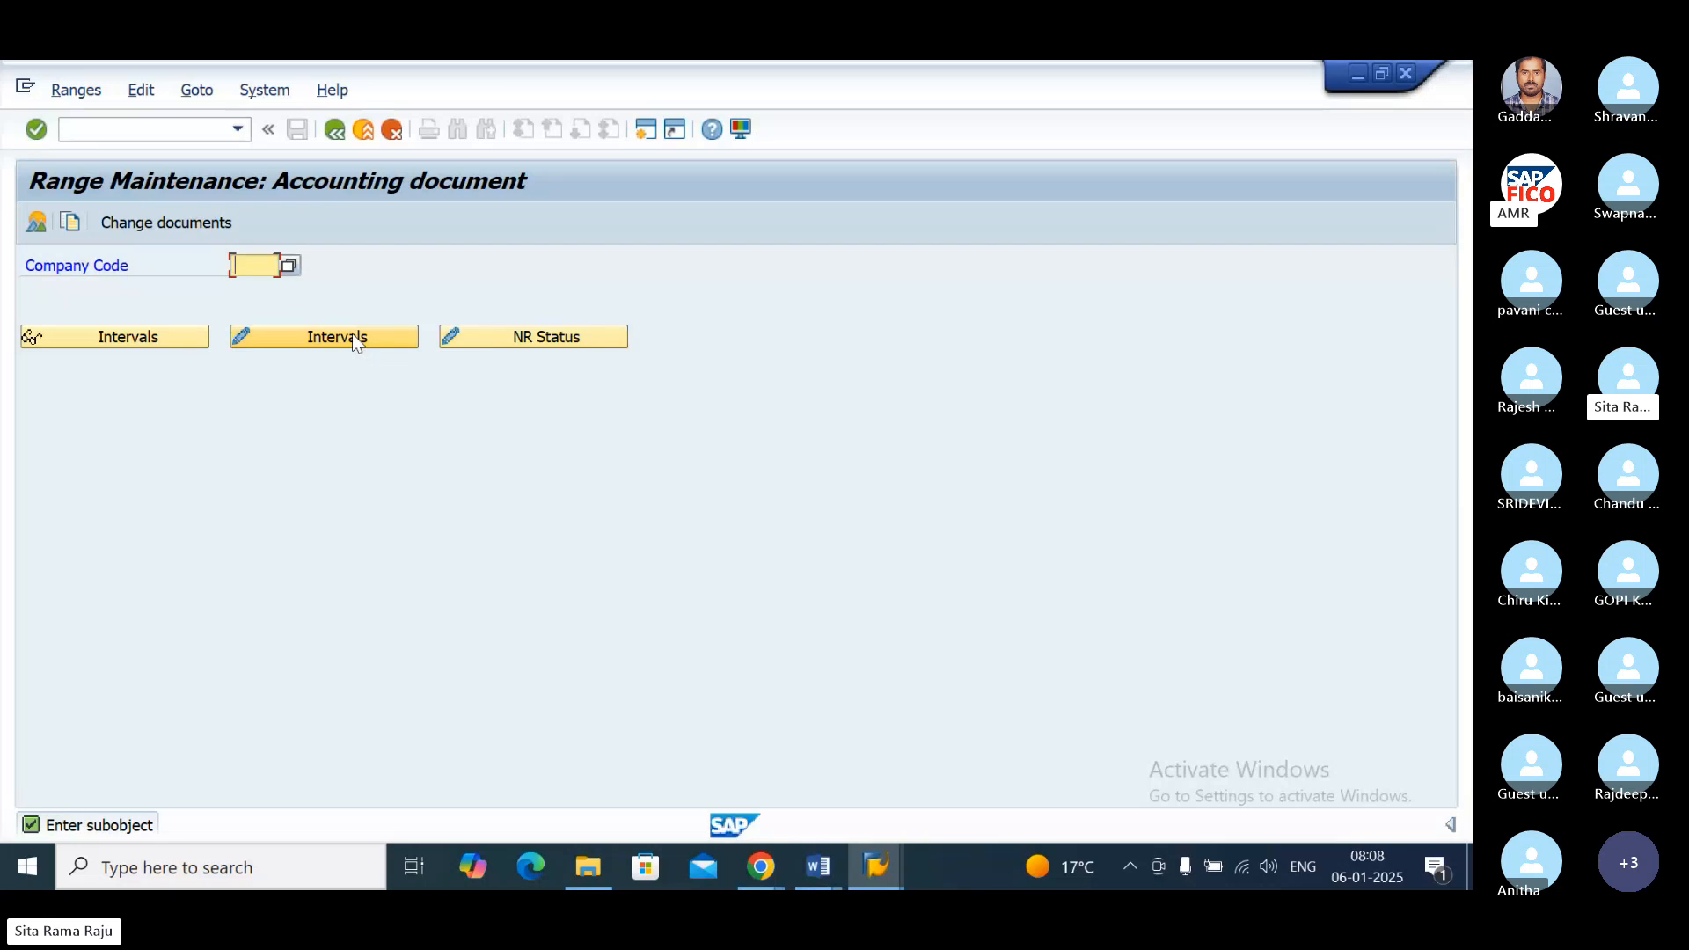
left_click(354, 341)
type("PO1")
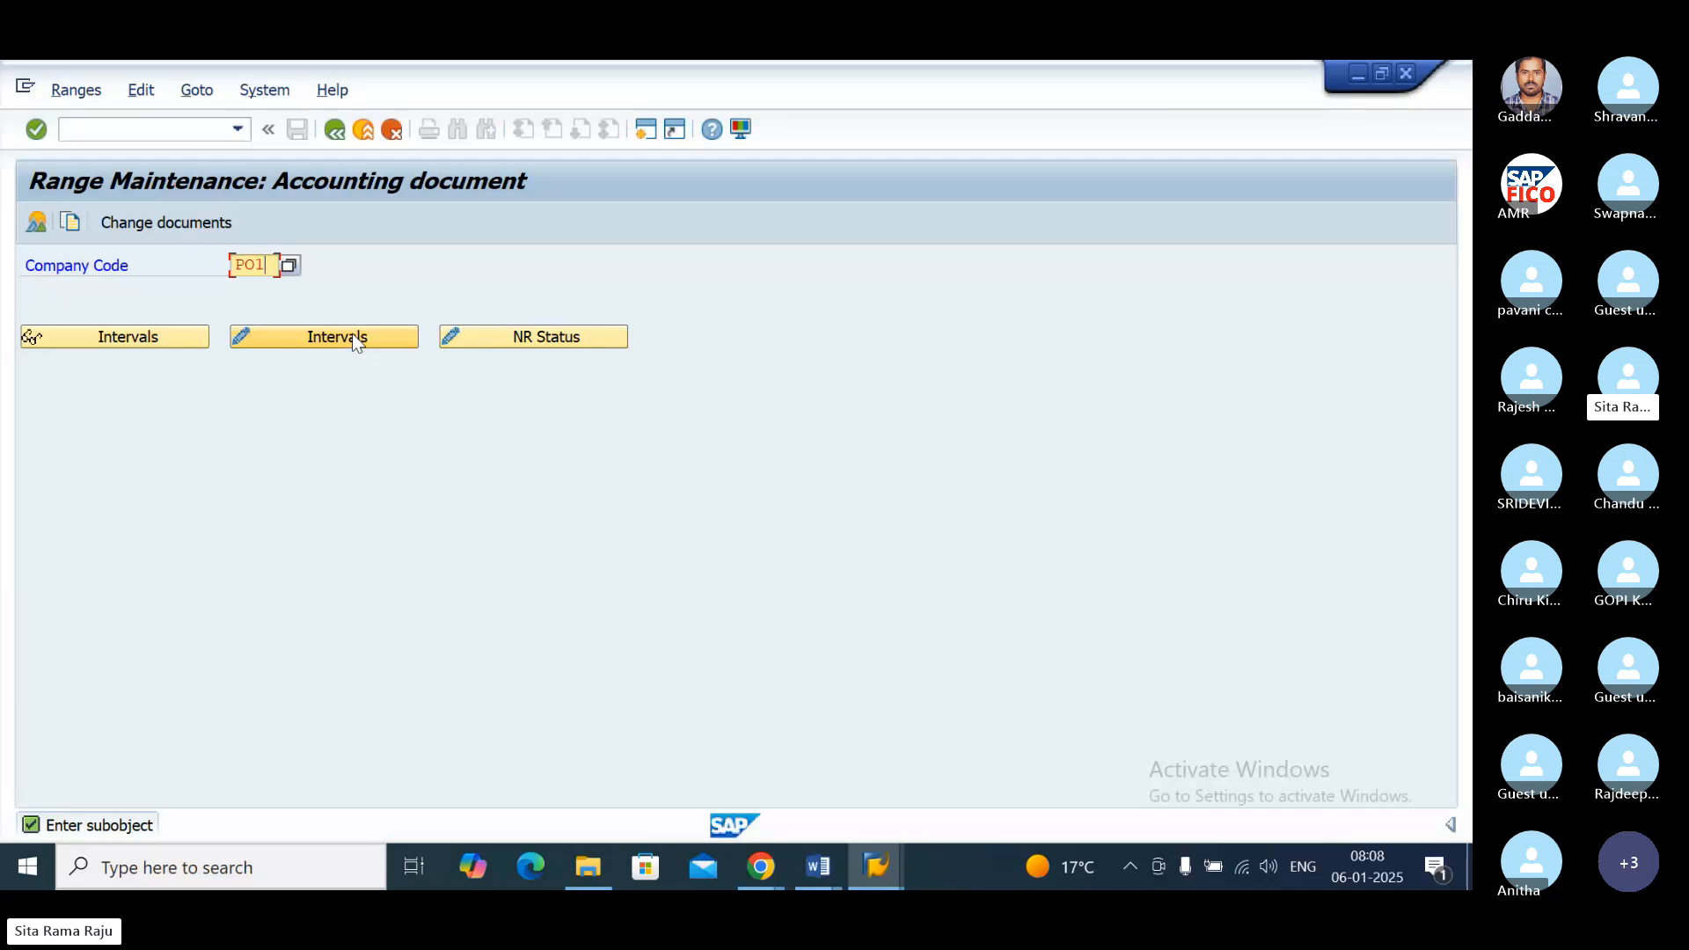
type("1")
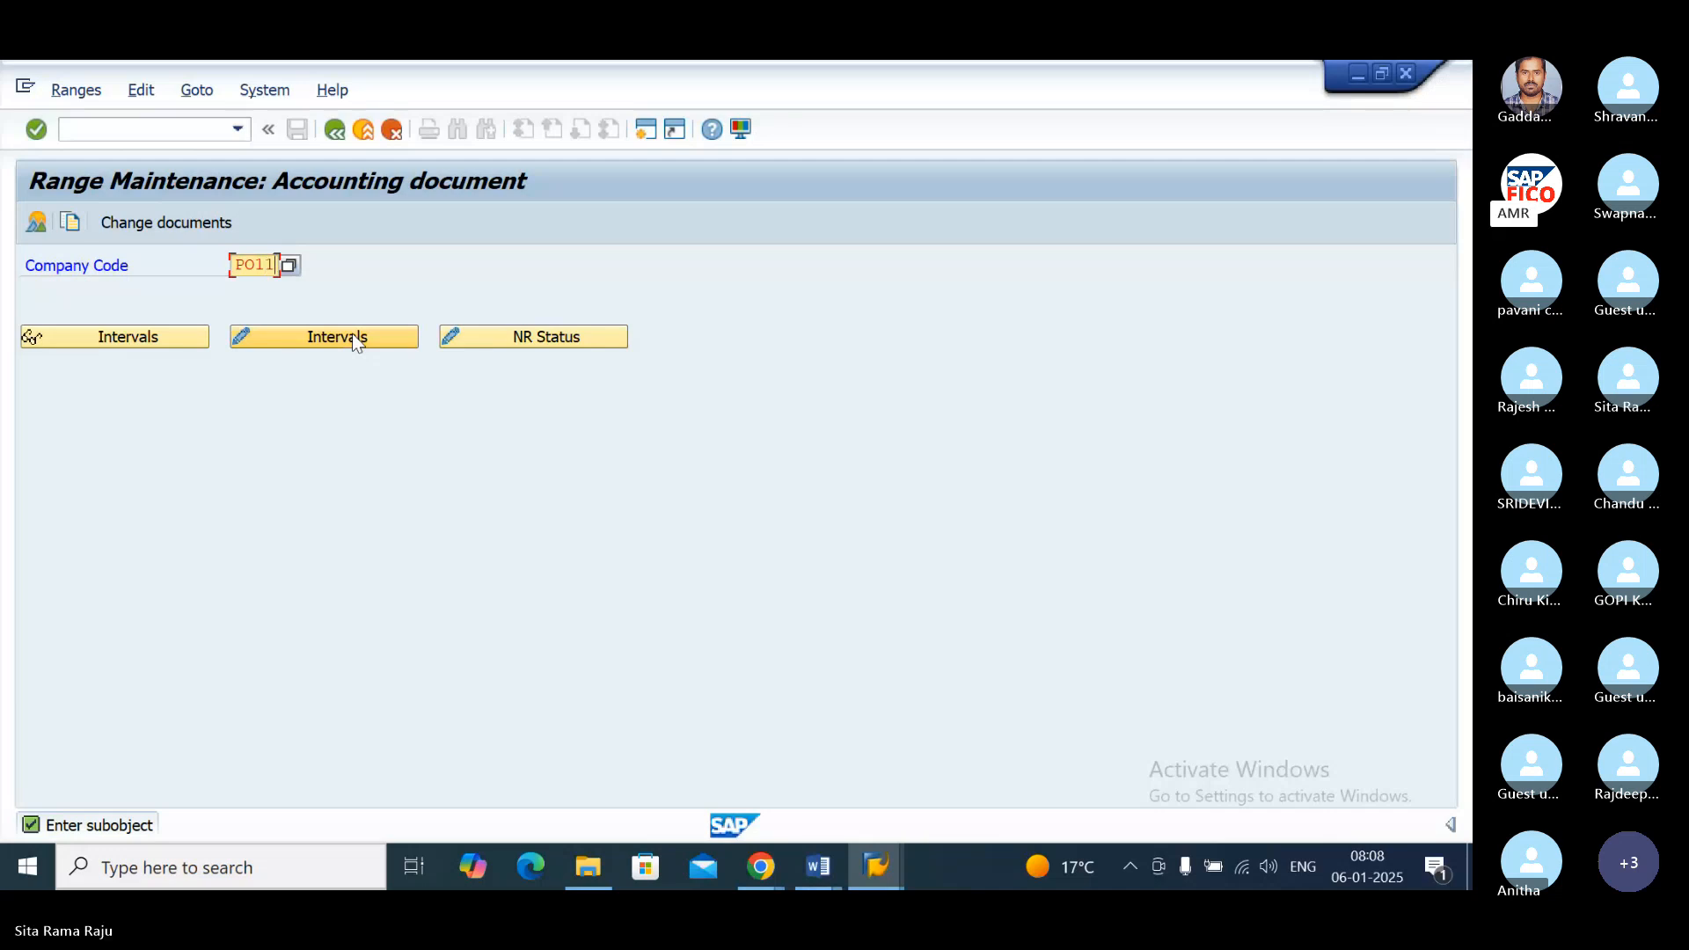
left_click(356, 340)
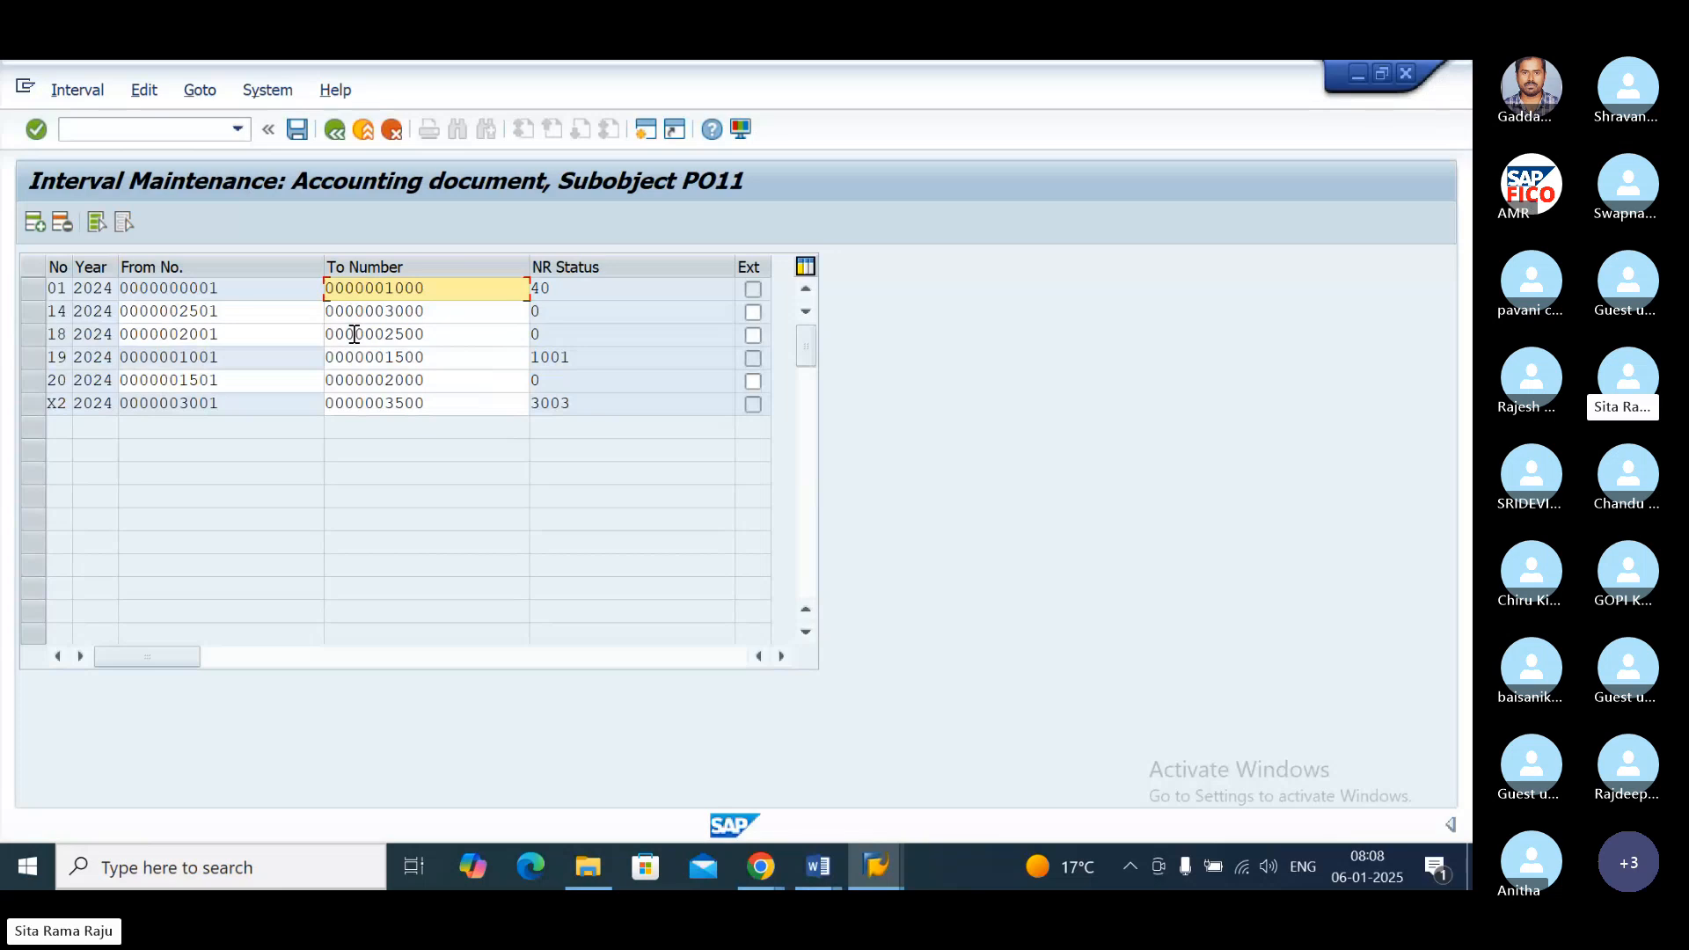
double_click(57, 358)
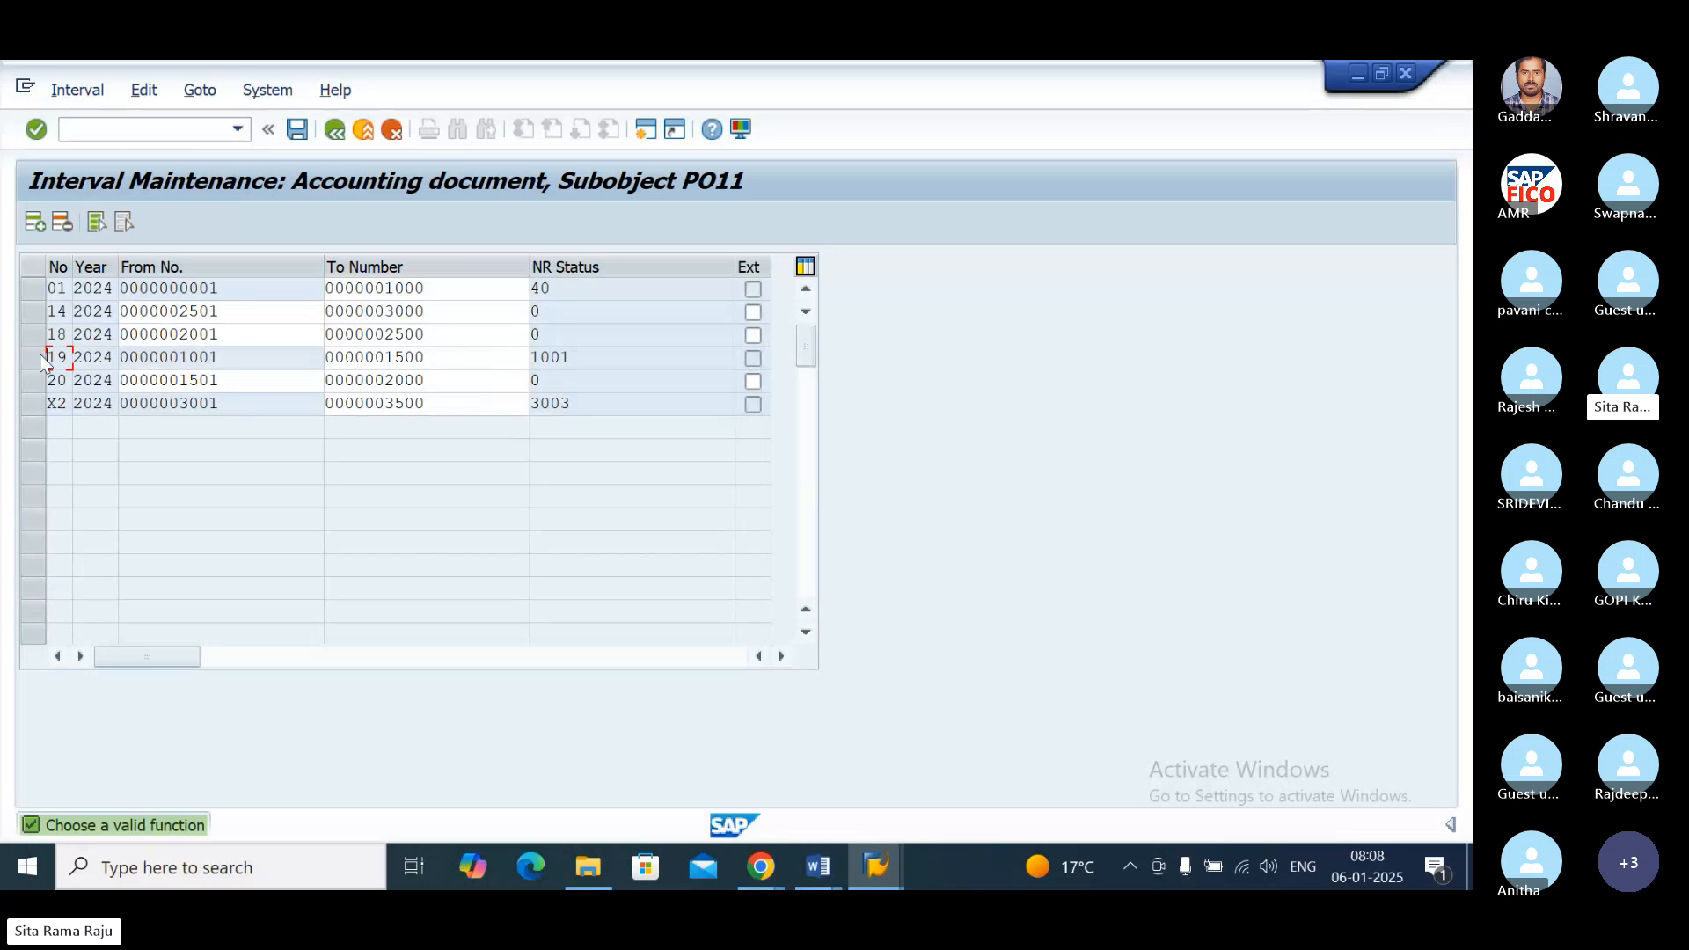
left_click(32, 358)
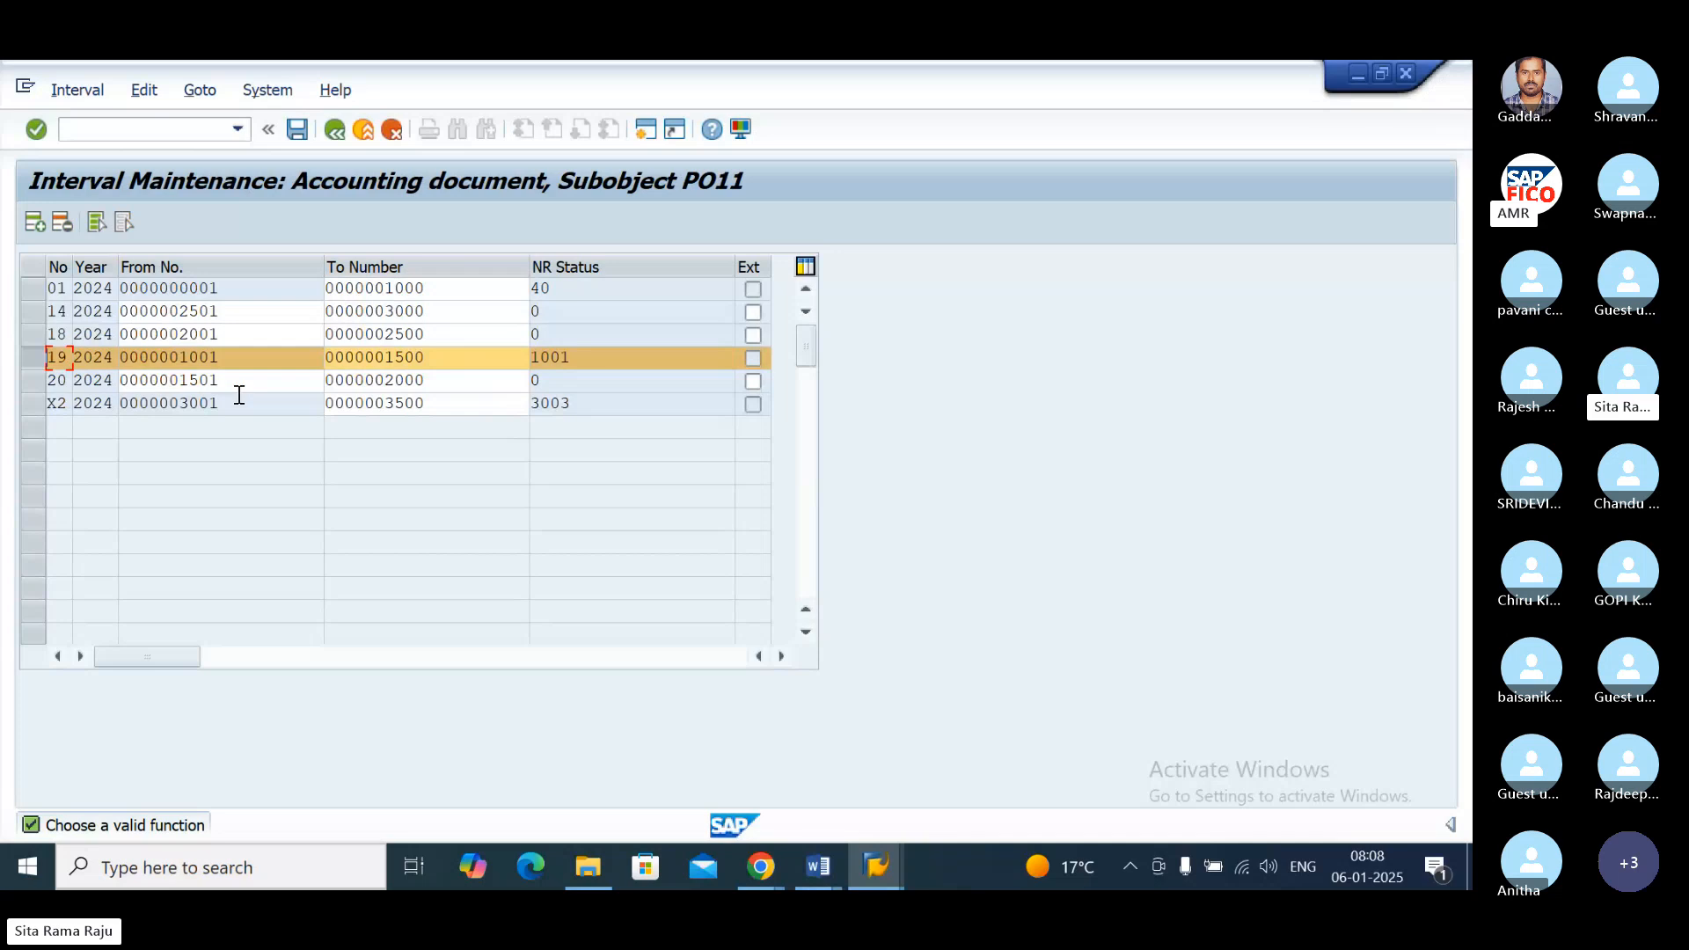
left_click(864, 867)
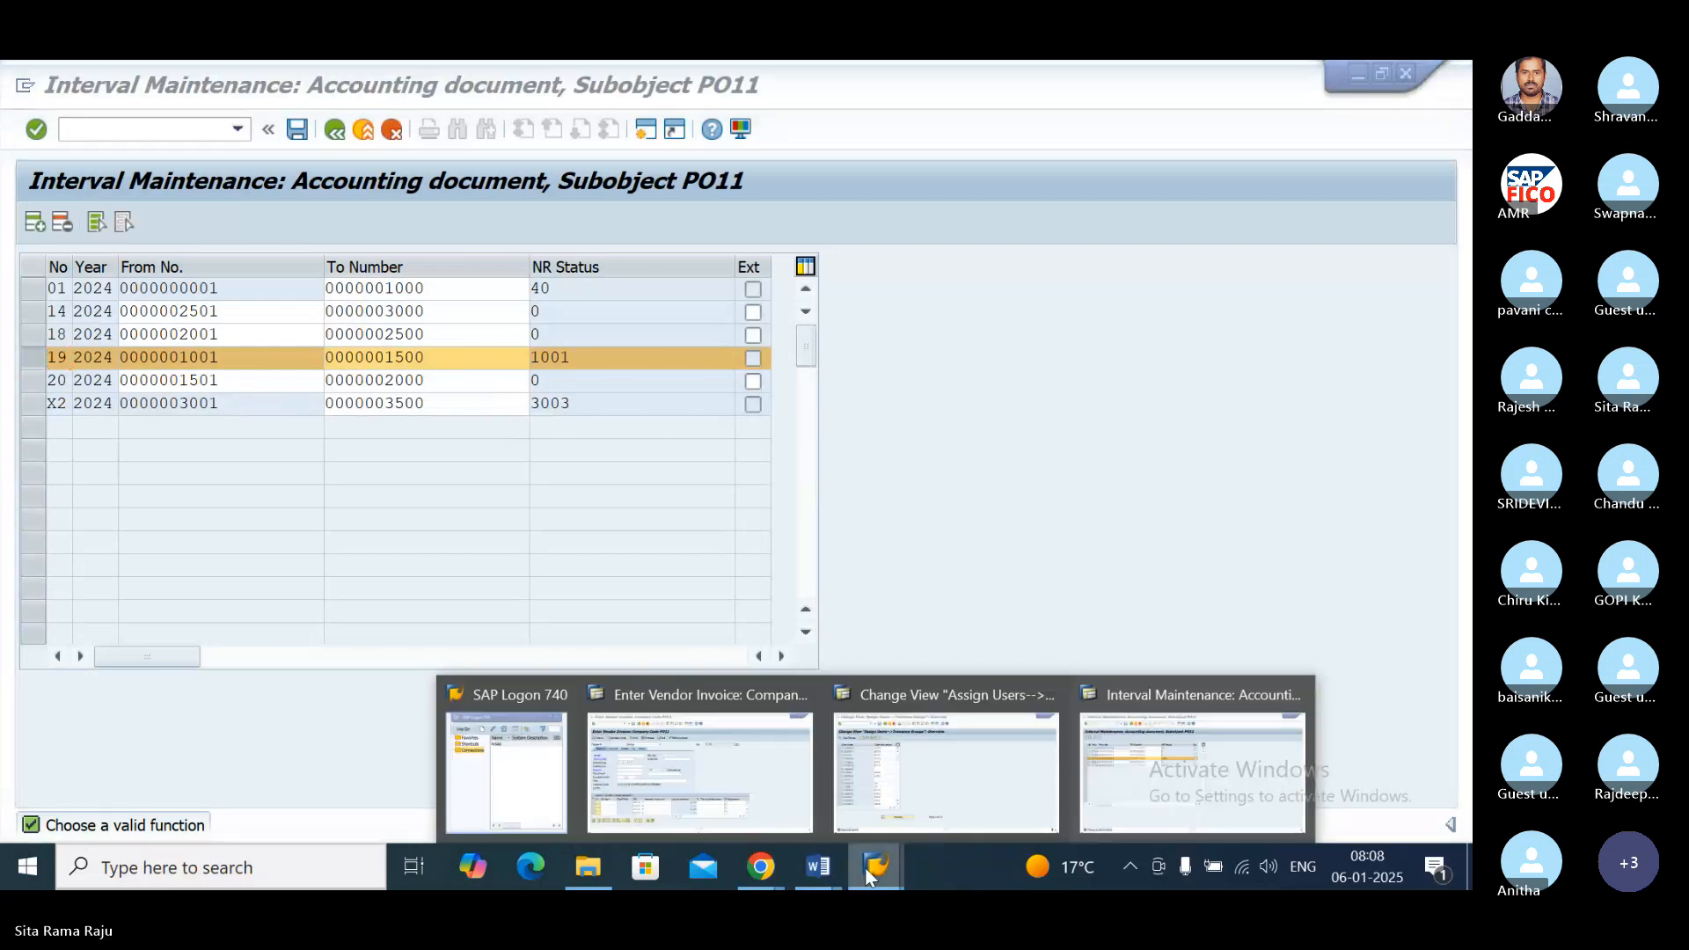
left_click(700, 704)
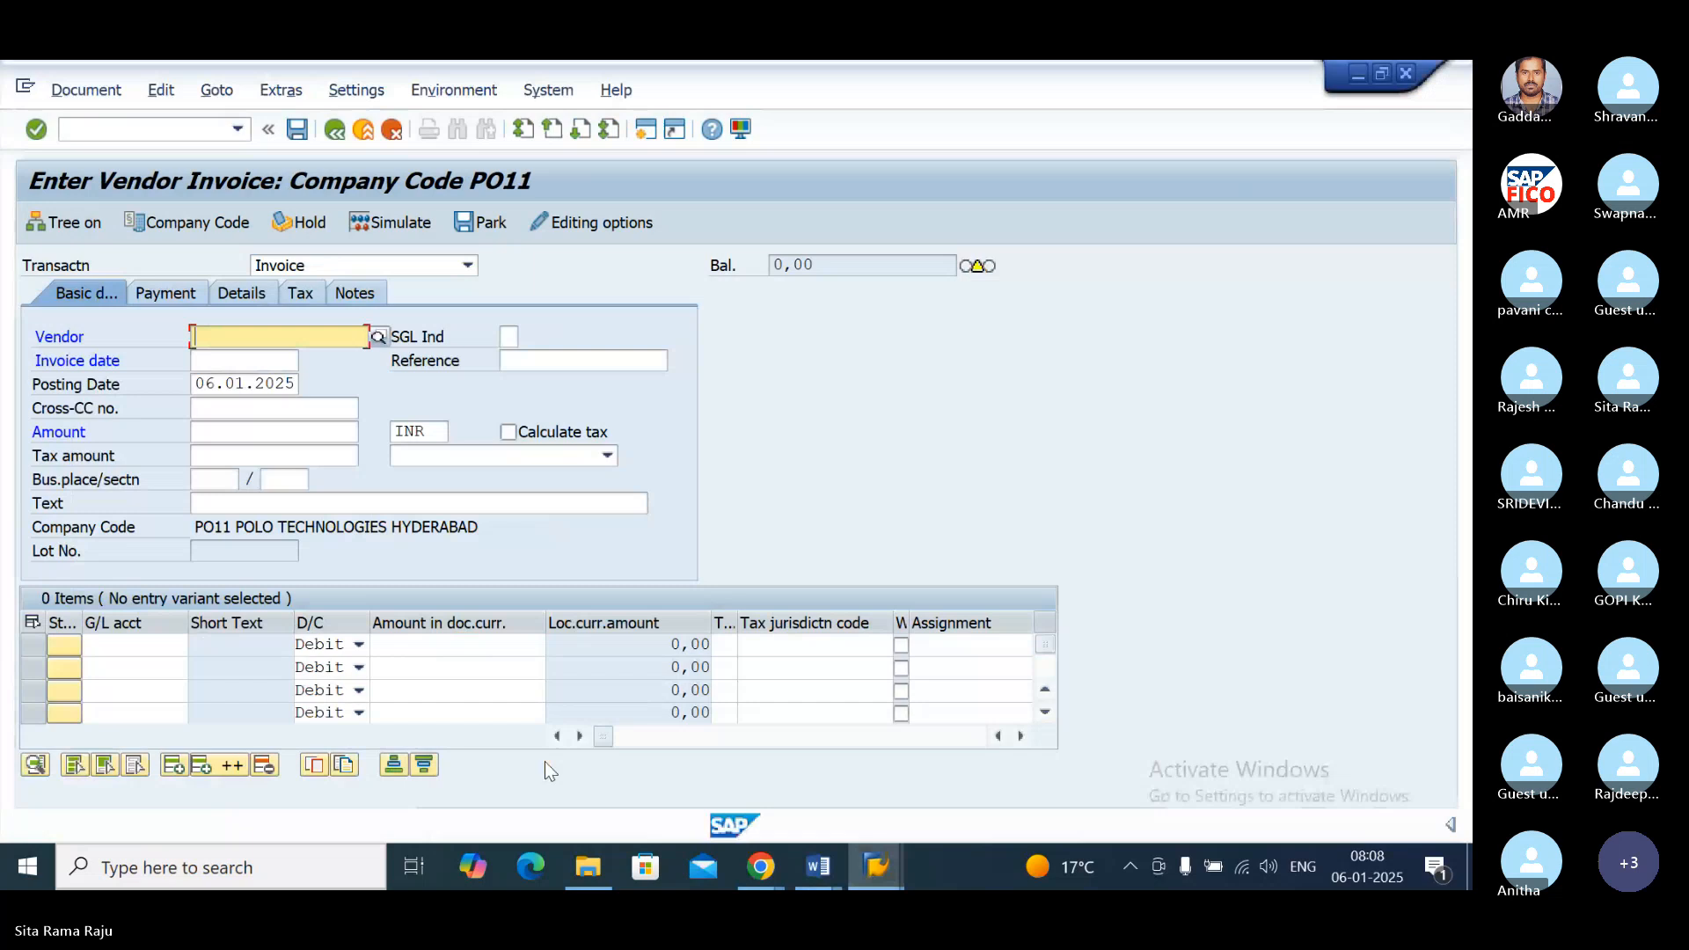
left_click(876, 868)
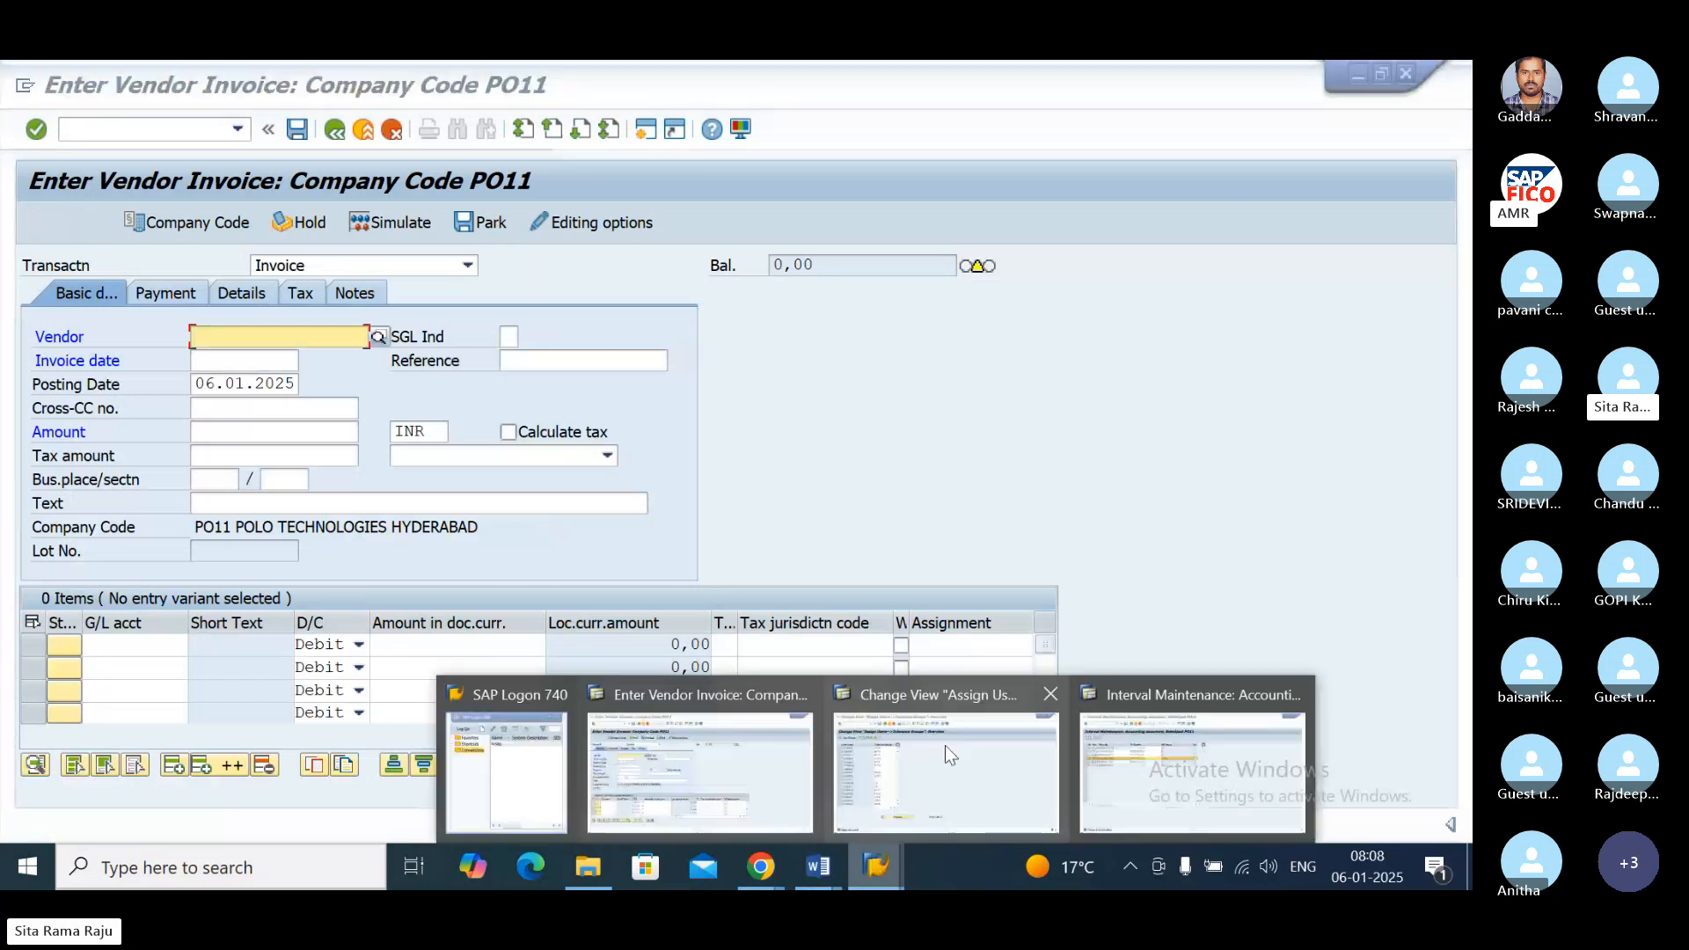
left_click(958, 689)
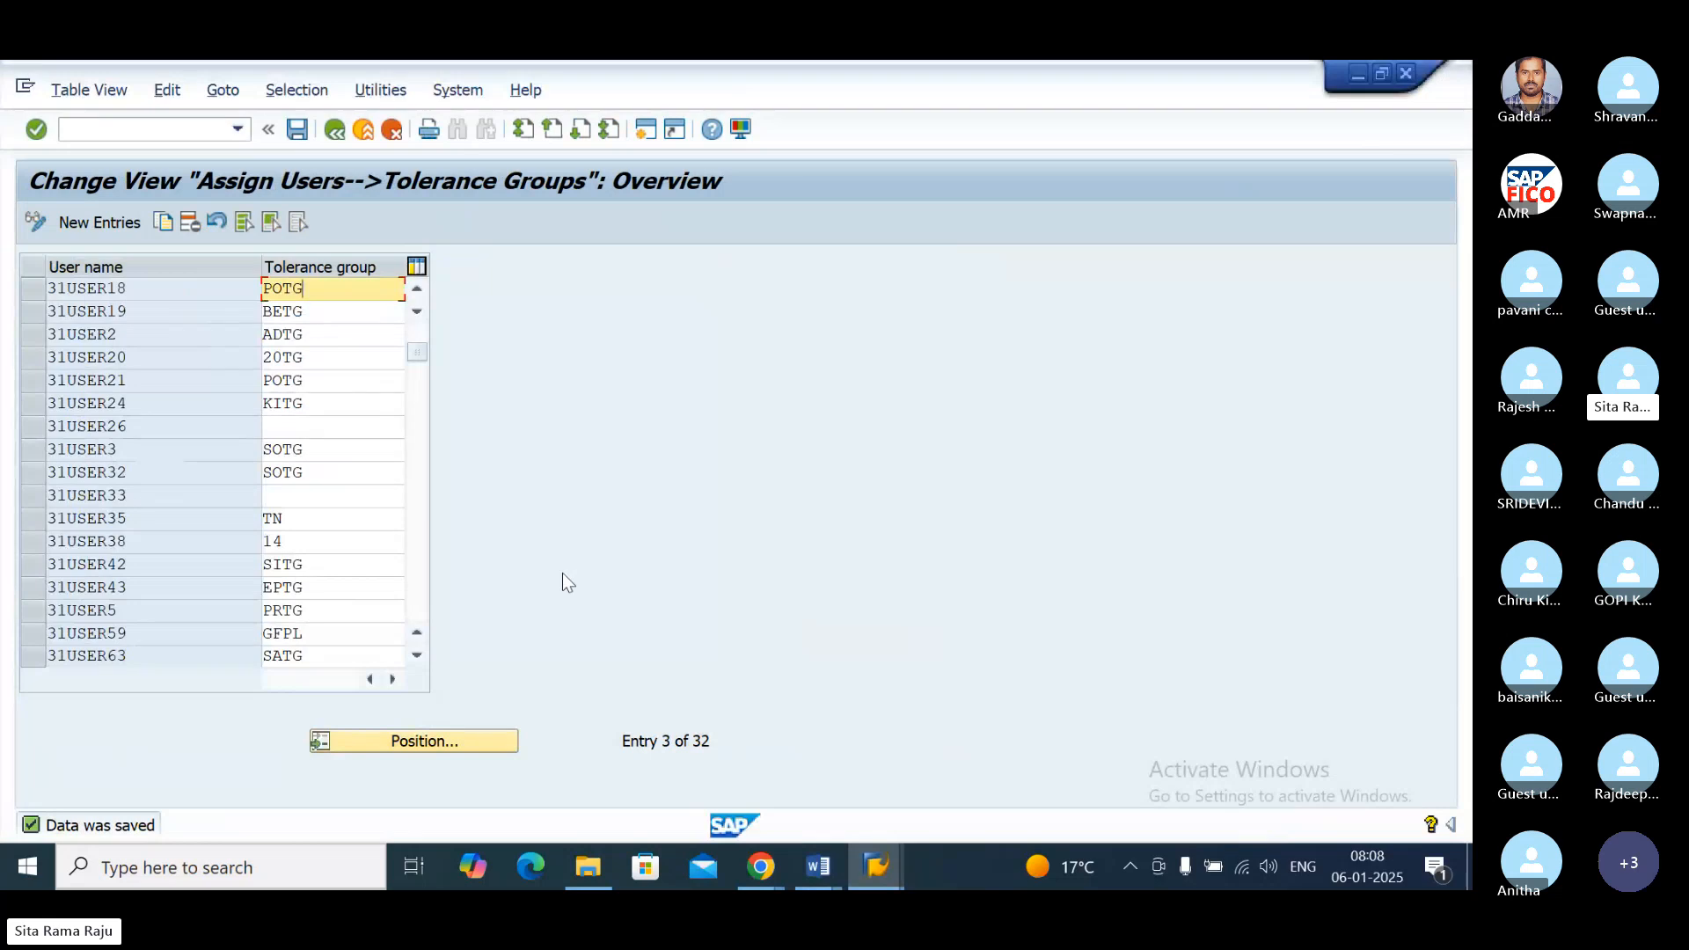
left_click(874, 866)
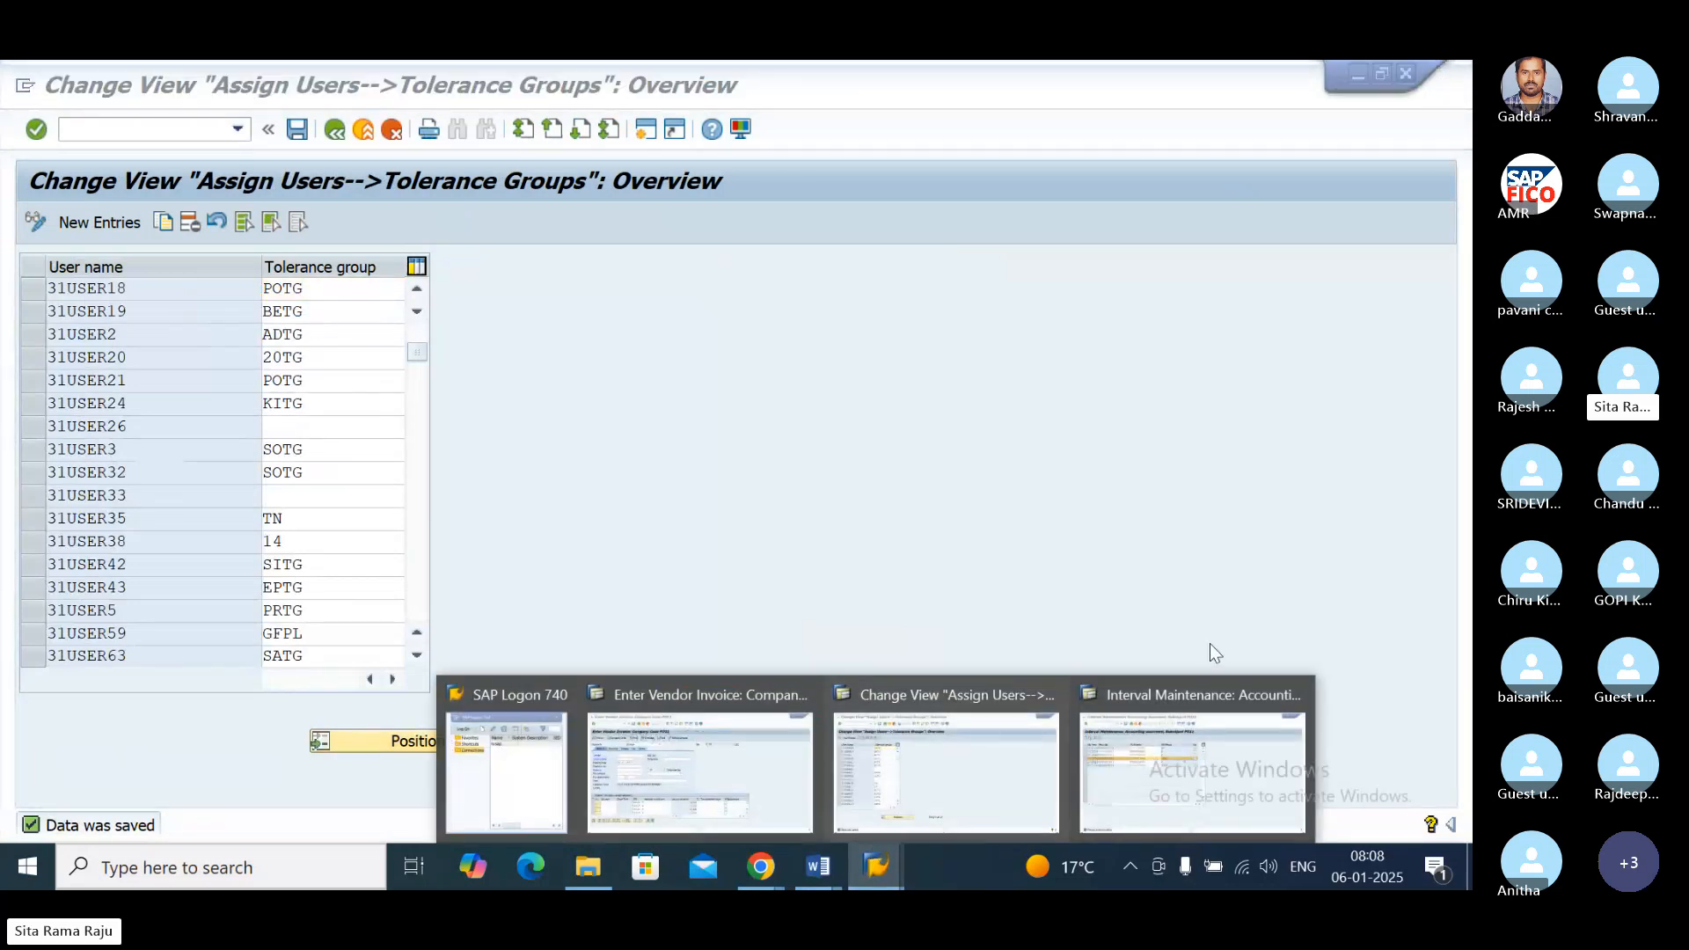
left_click(1186, 694)
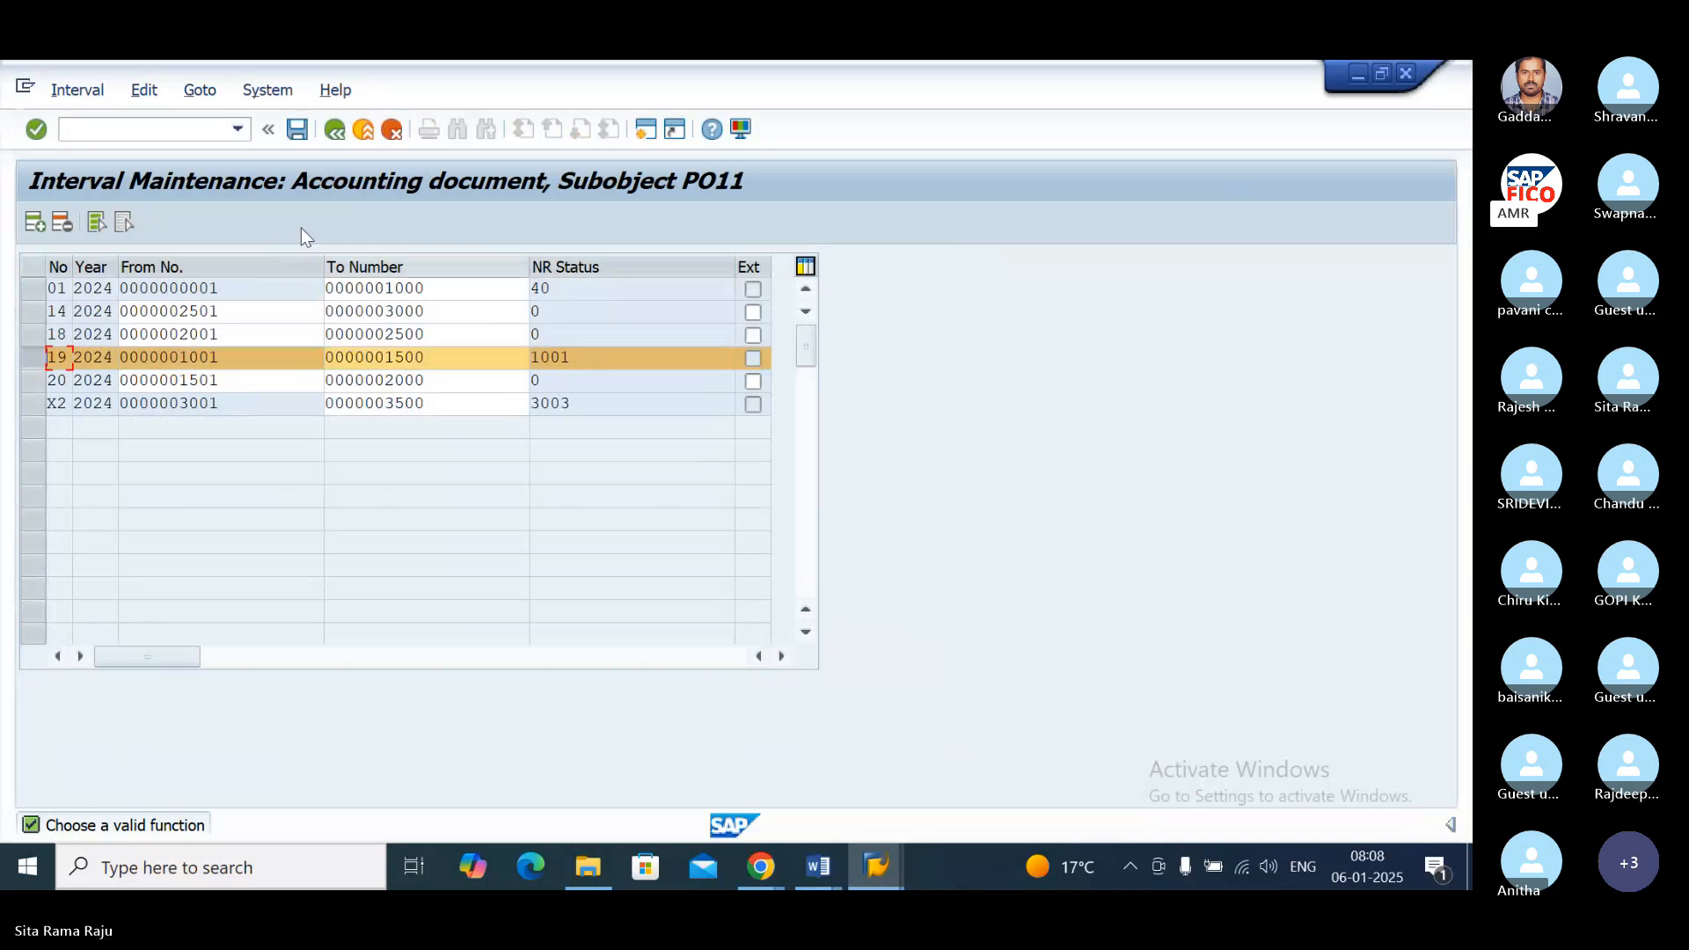
left_click(200, 131)
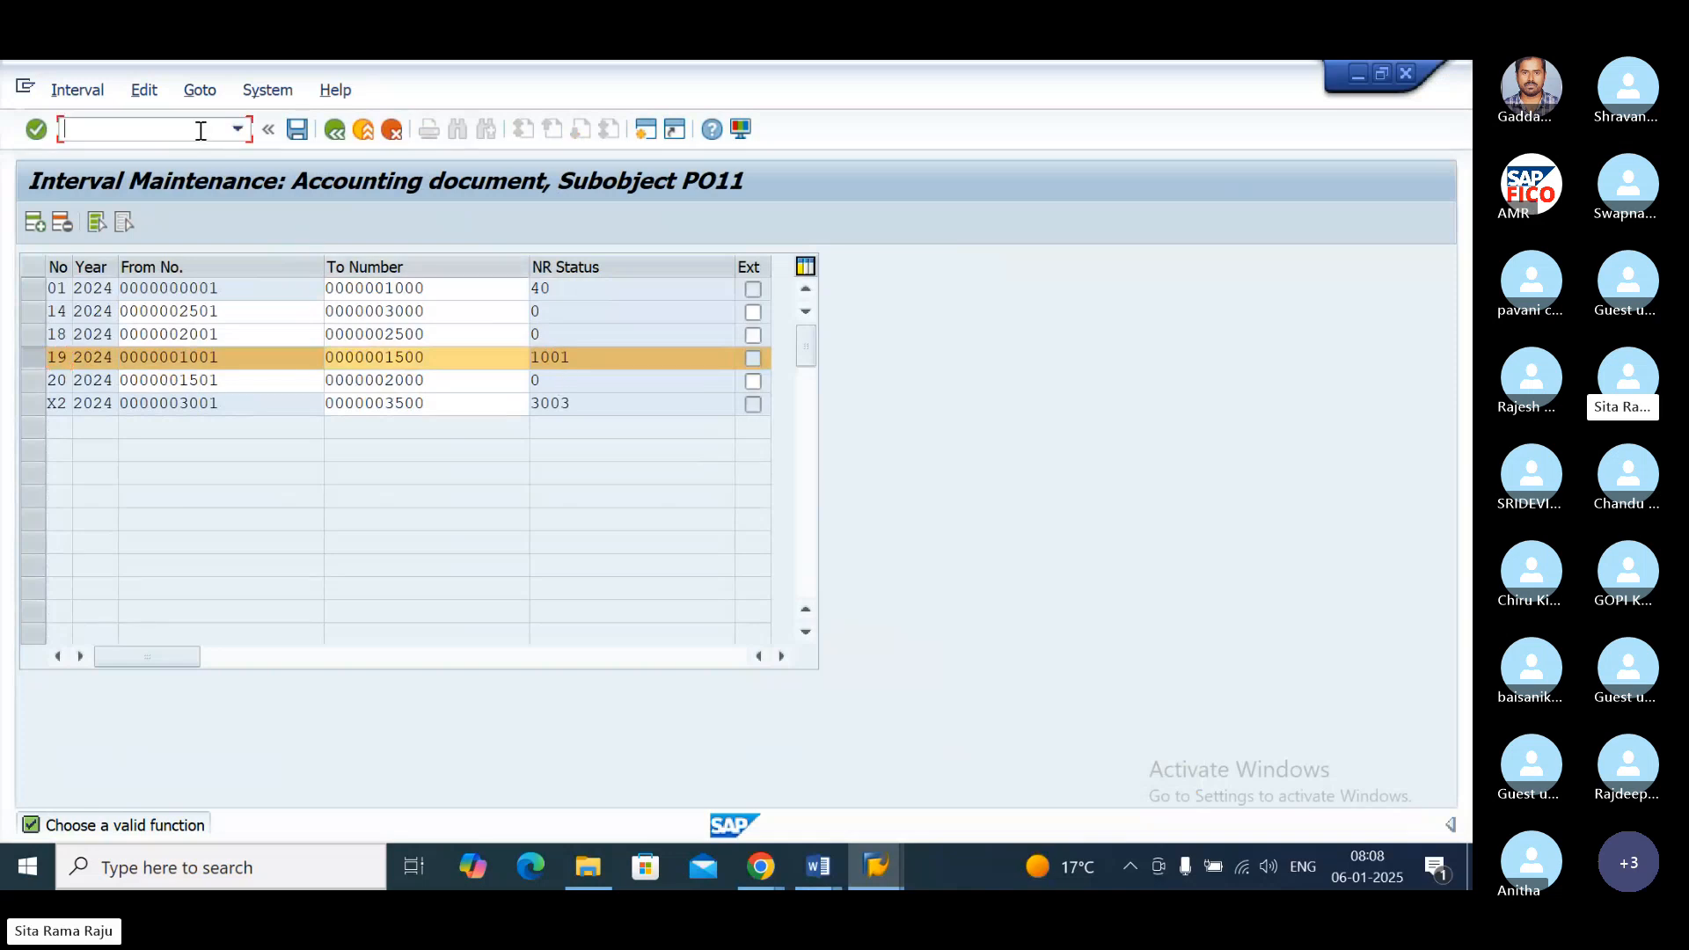
Step: Switch to the session with the user-to-tolerance-group assignments and close it
left_click(884, 880)
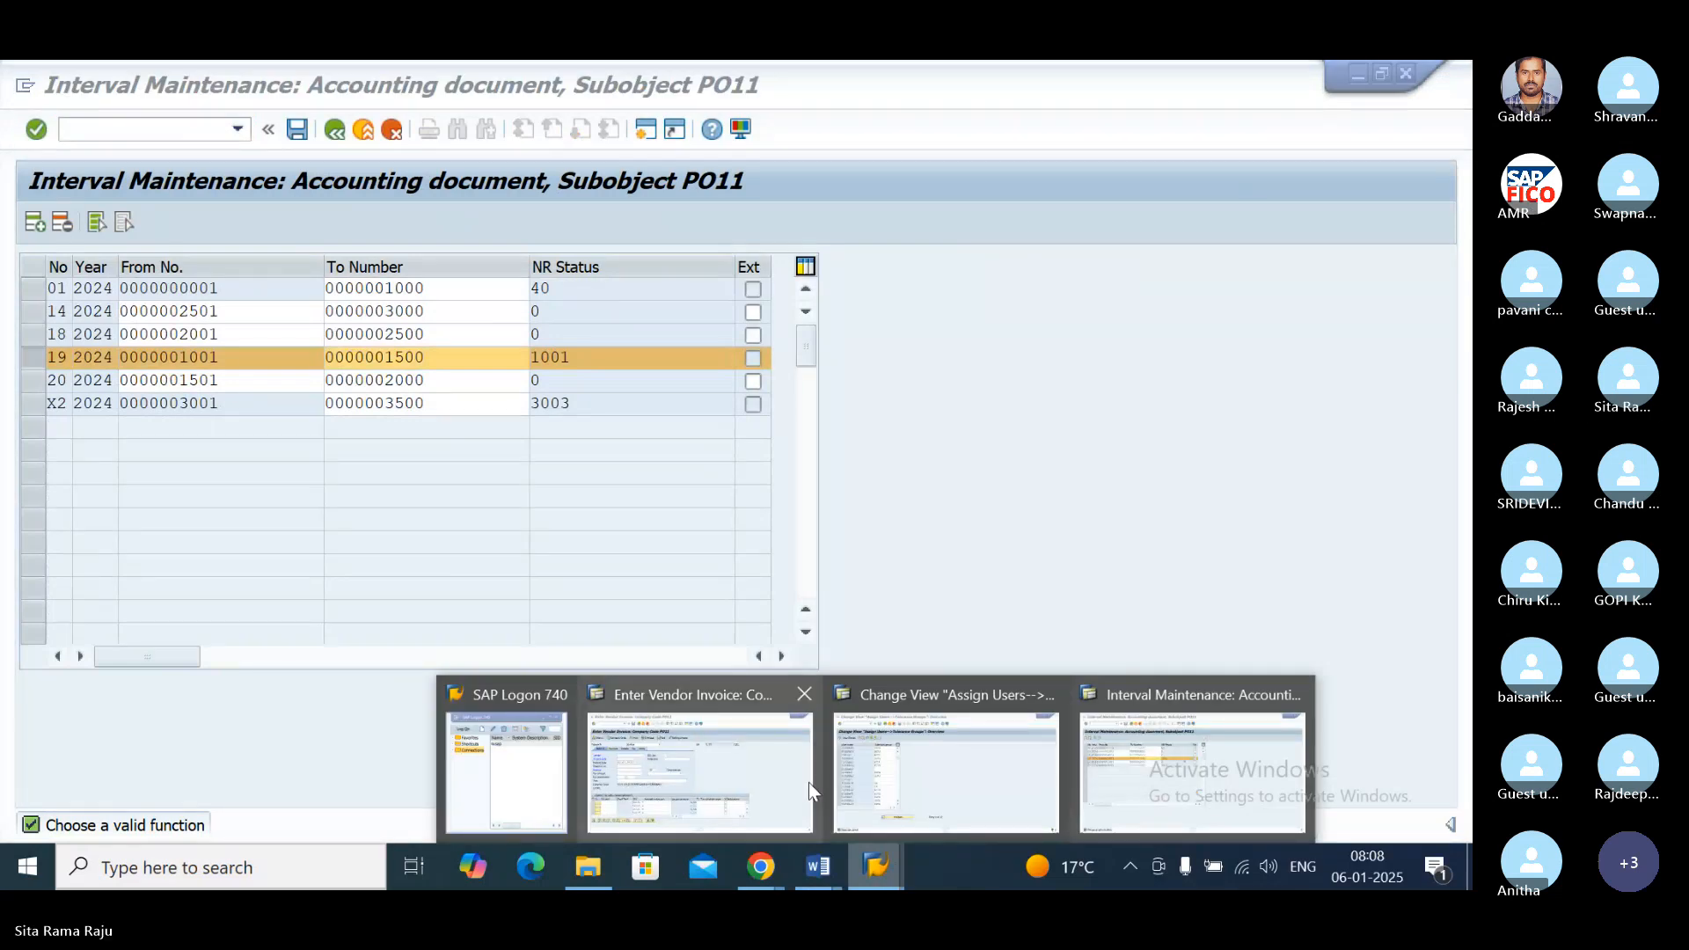
left_click(880, 789)
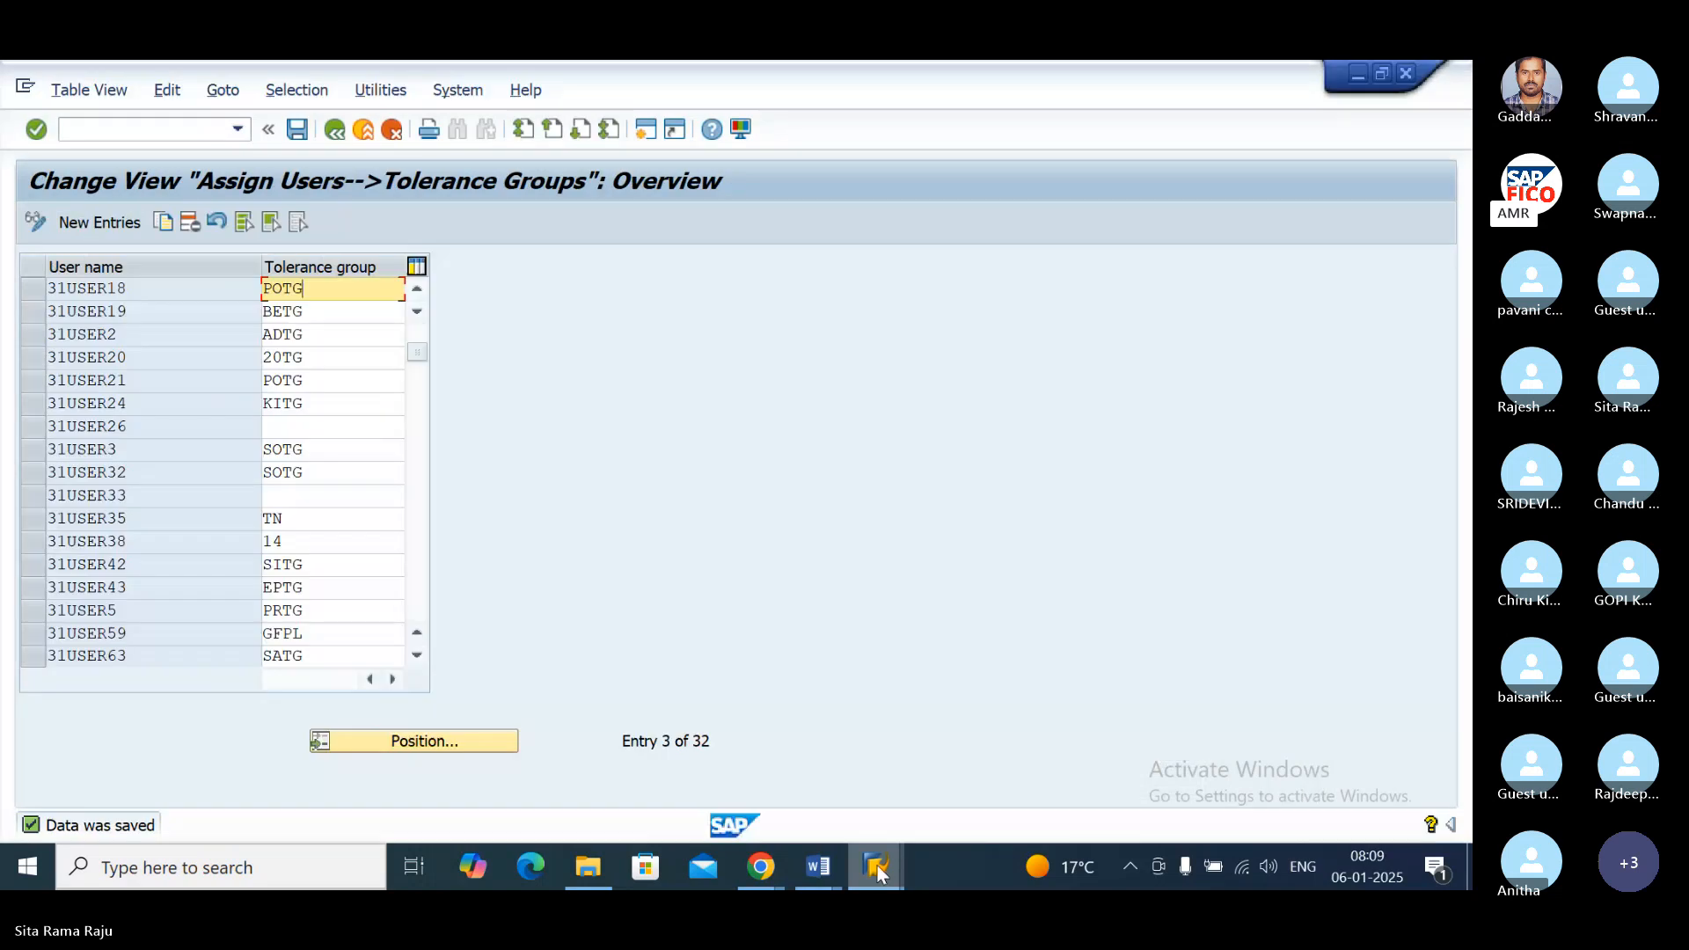
left_click(878, 864)
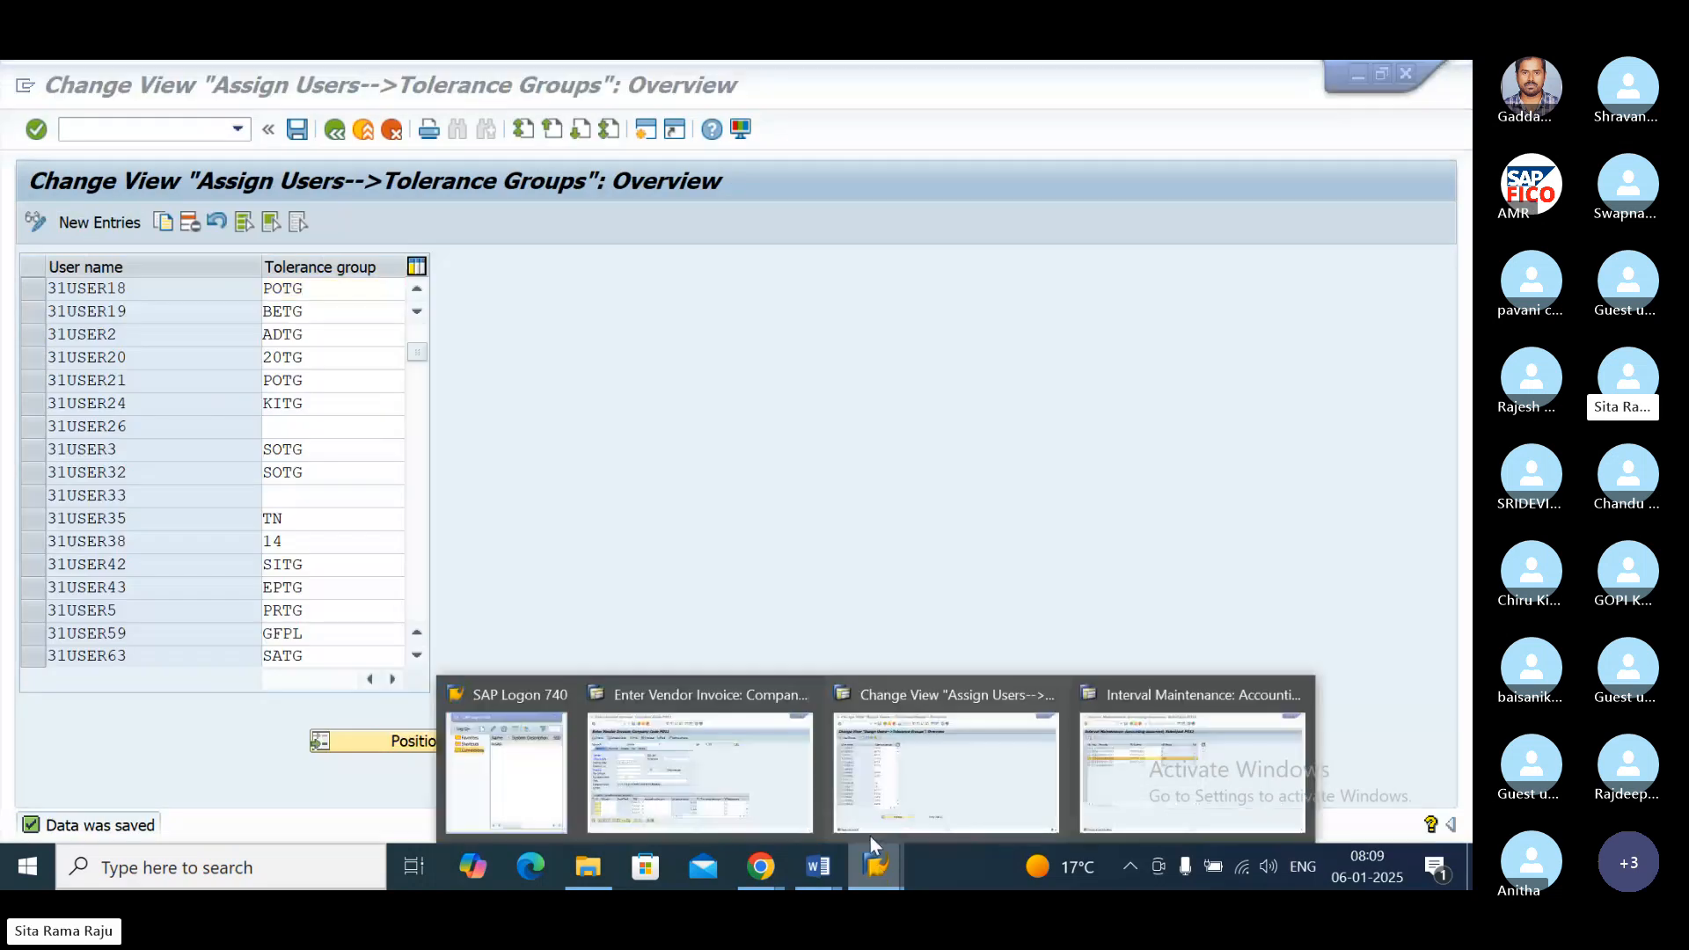
left_click(869, 834)
left_click(1413, 71)
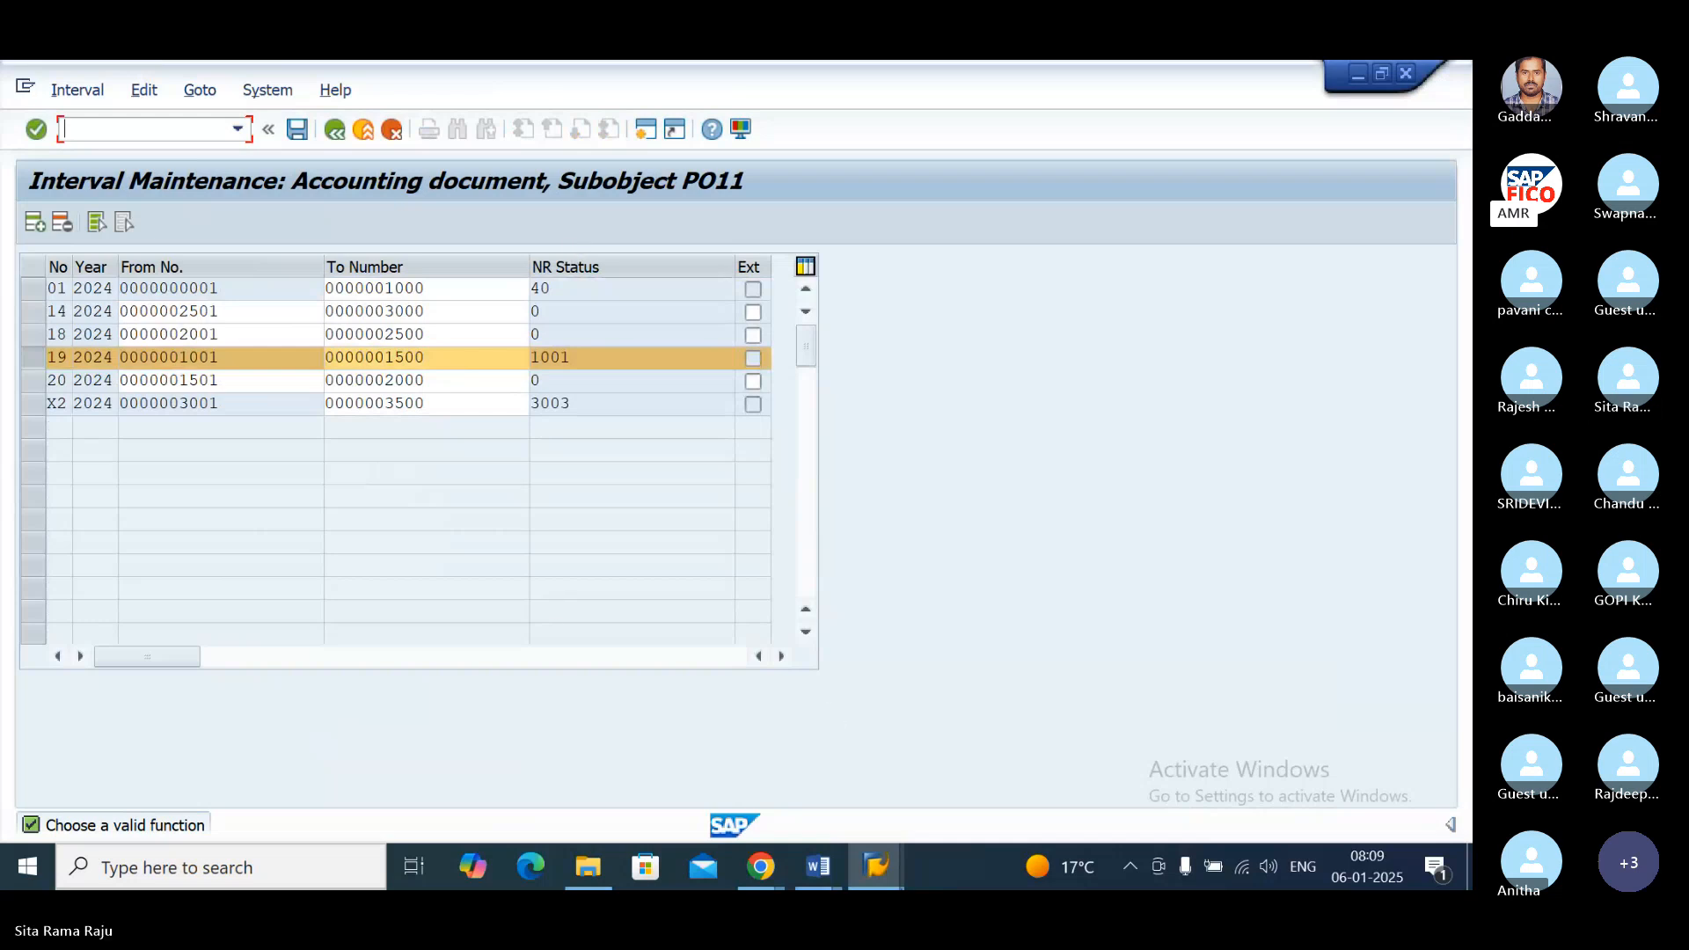
Step: Display the posted document from the vendor invoice session, check its general ledger view and return to the entry view
left_click(879, 864)
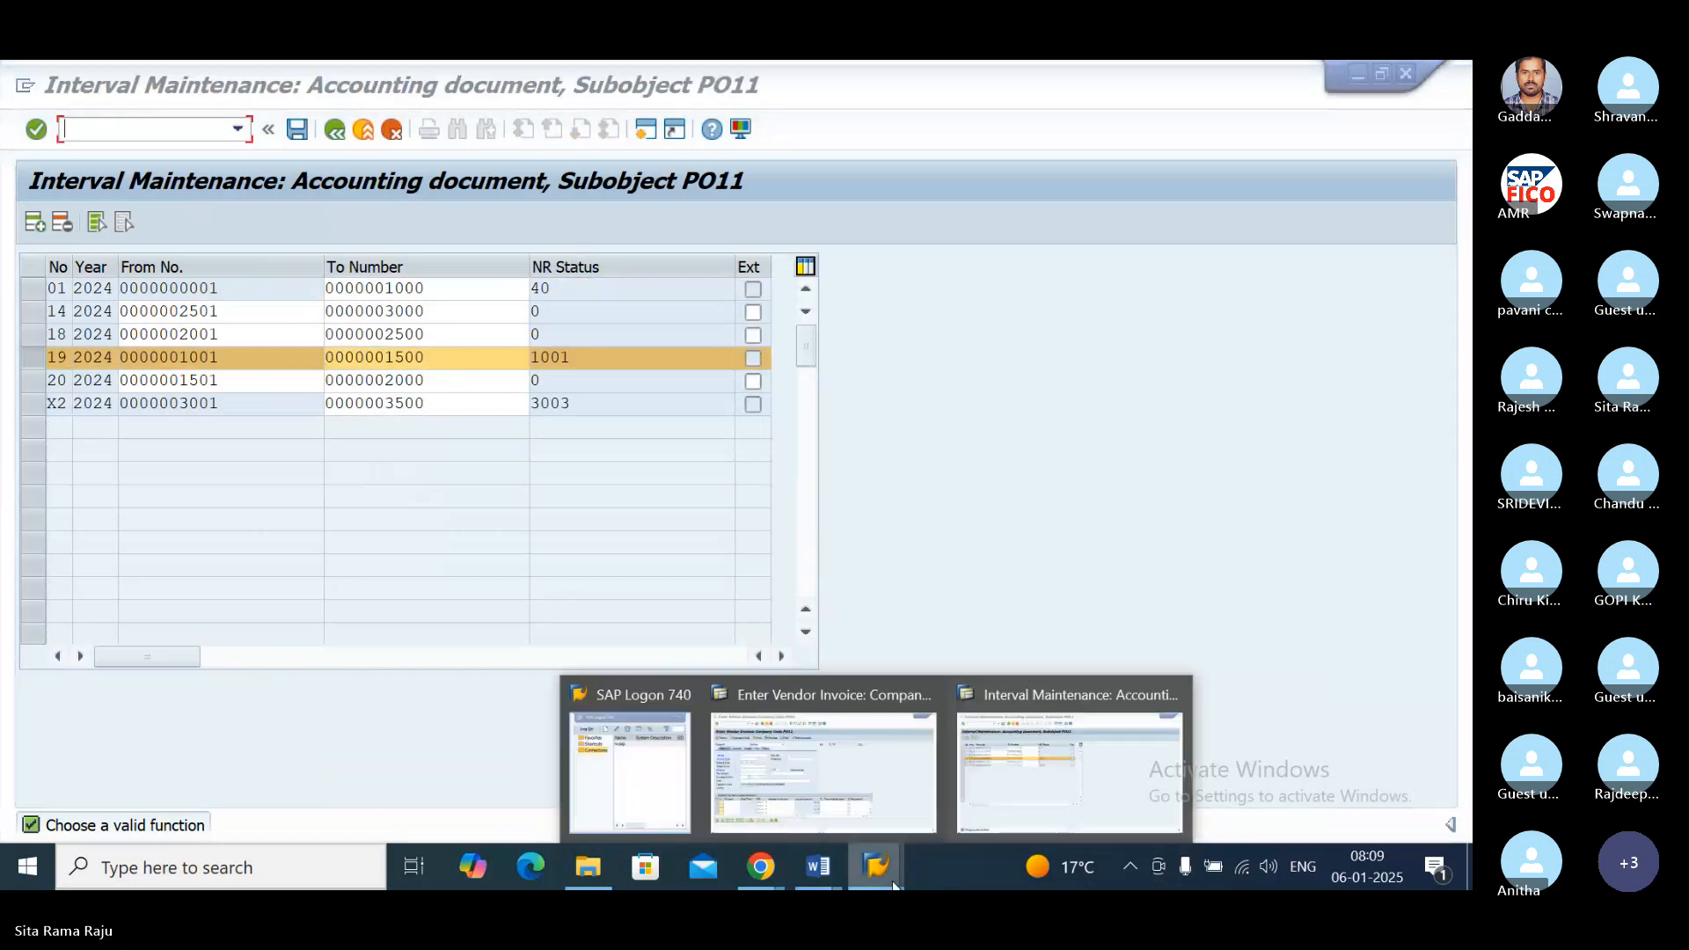
left_click(815, 683)
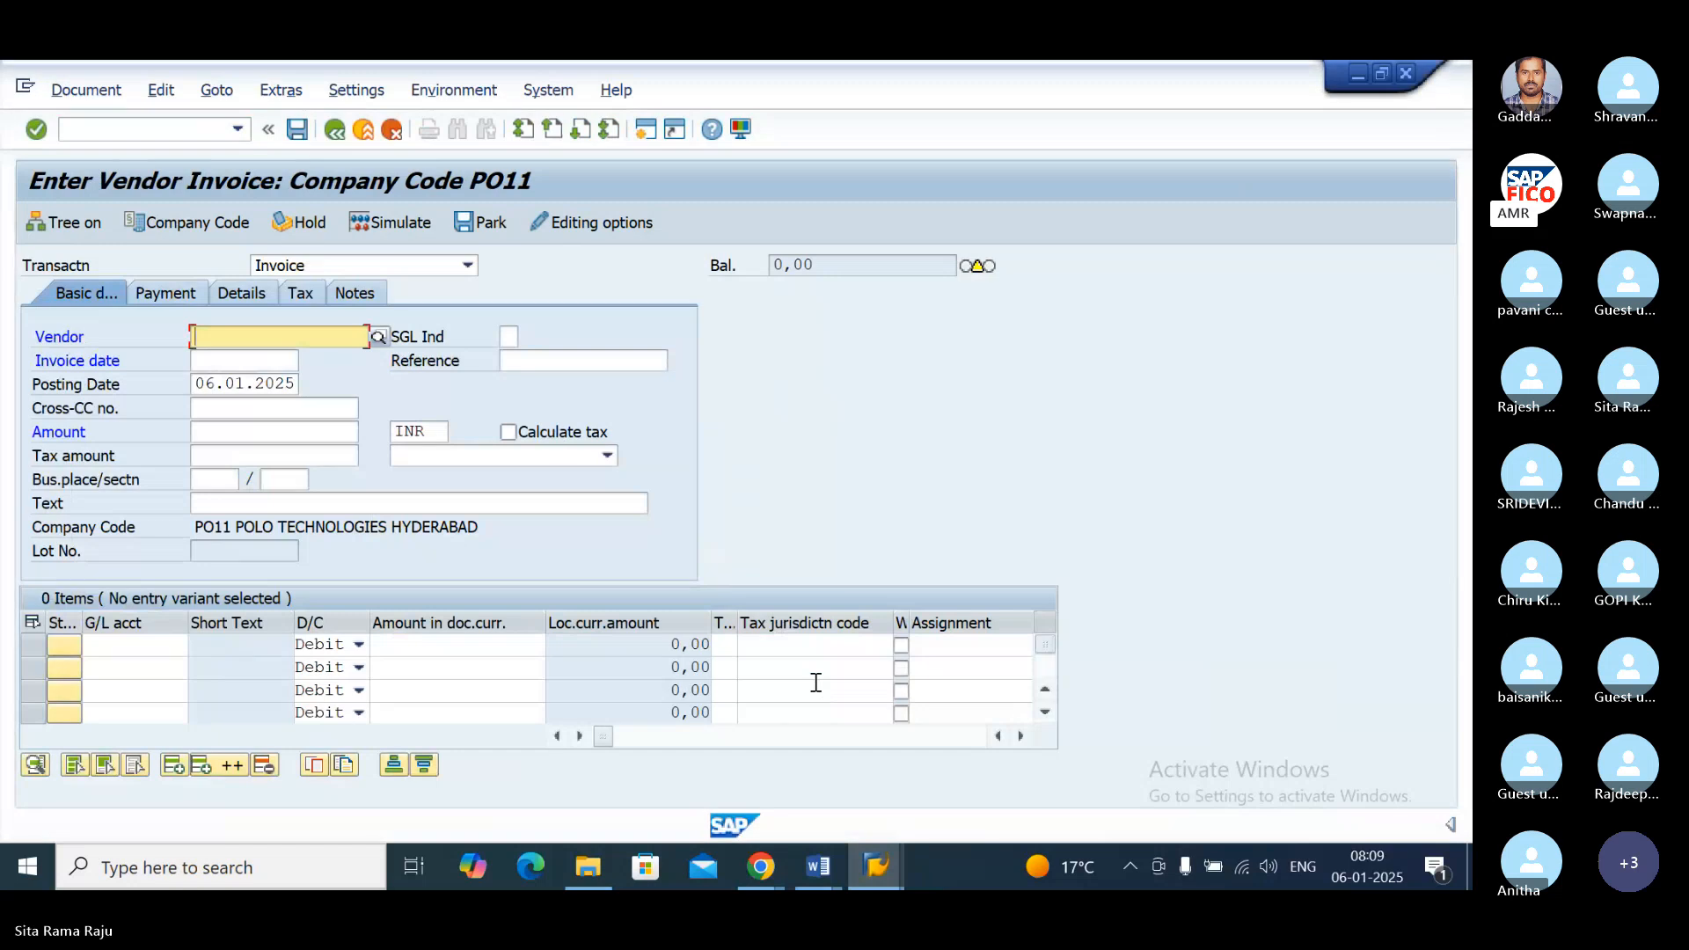
left_click(86, 91)
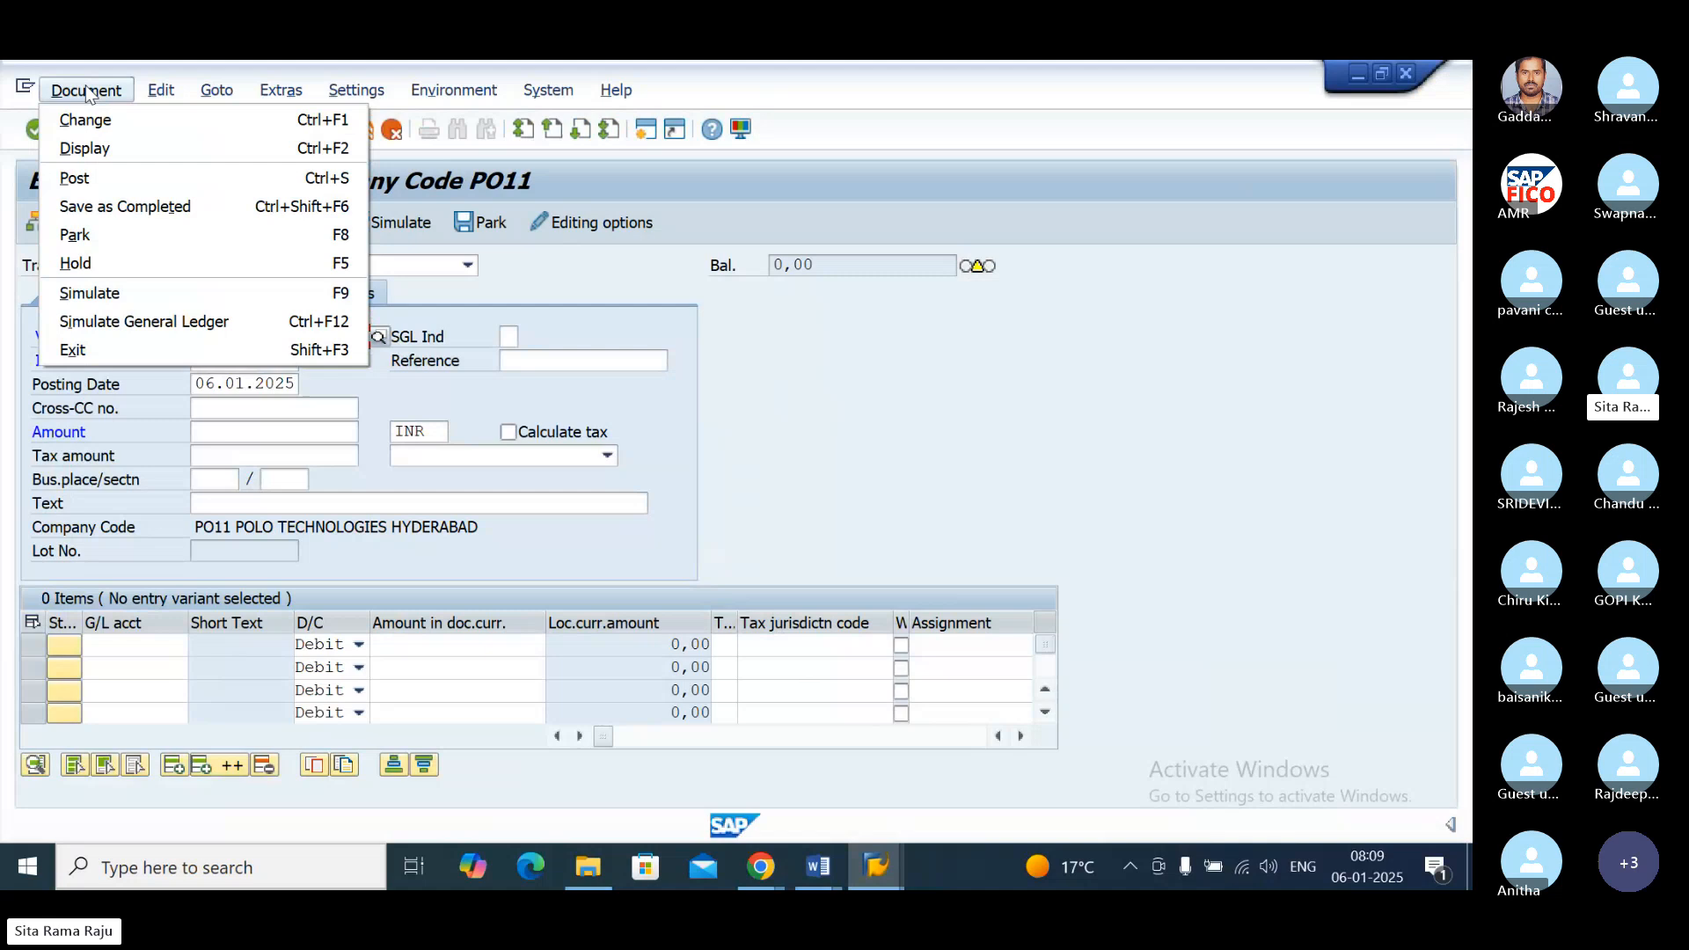
left_click(82, 147)
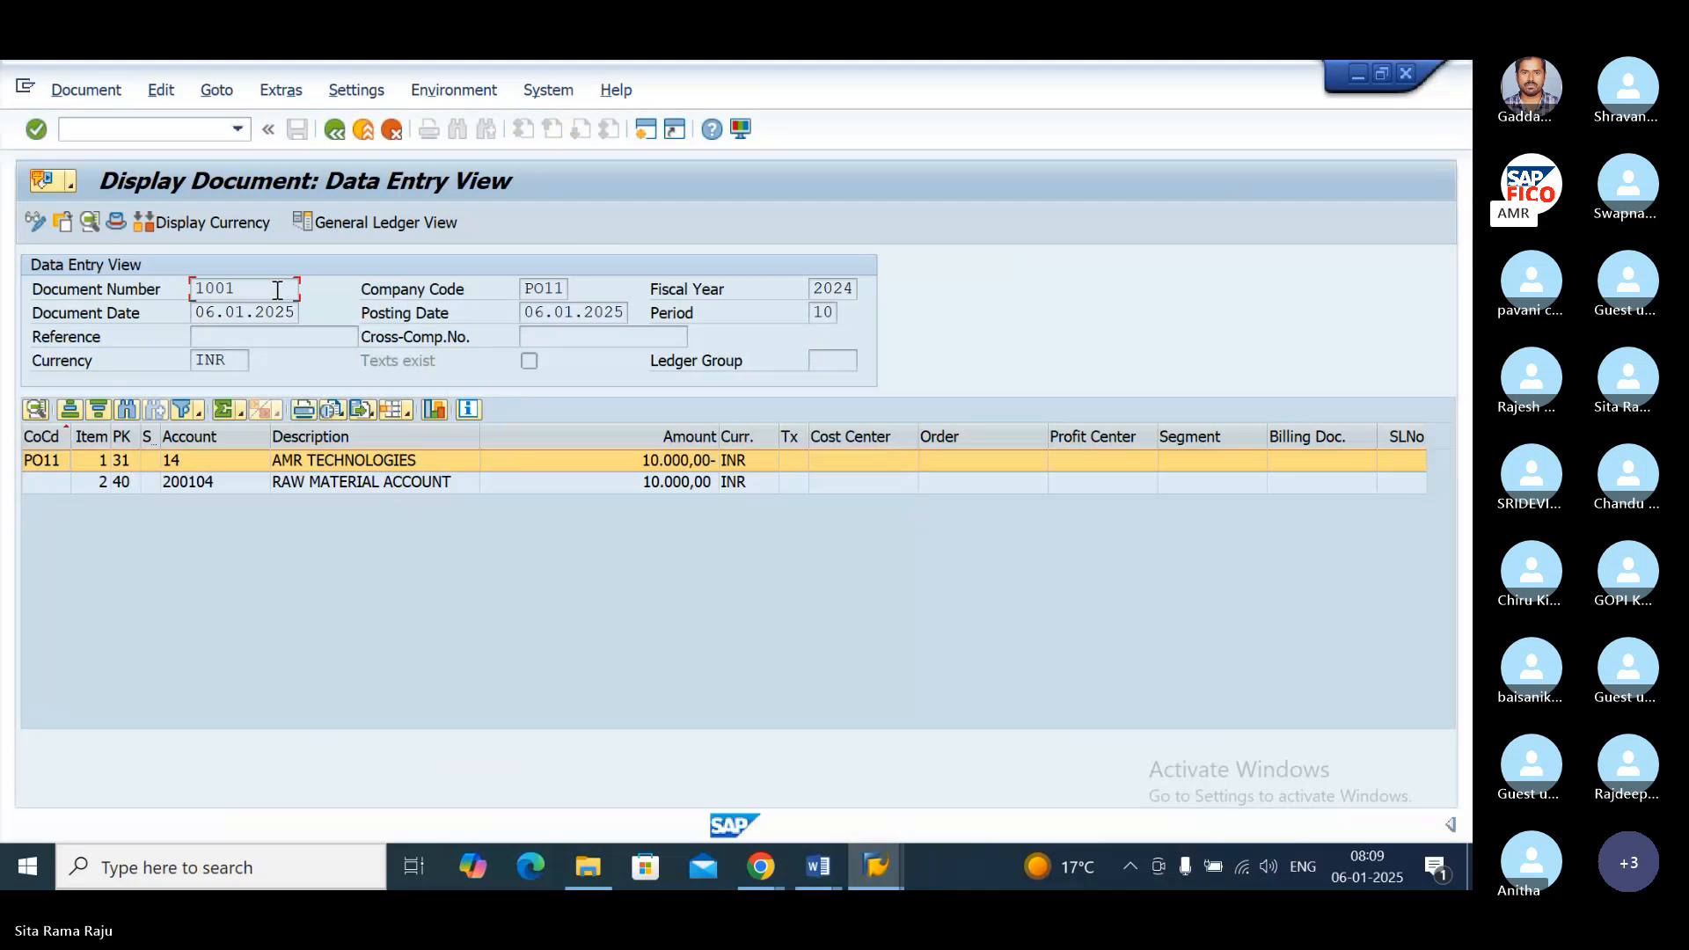
left_click(357, 224)
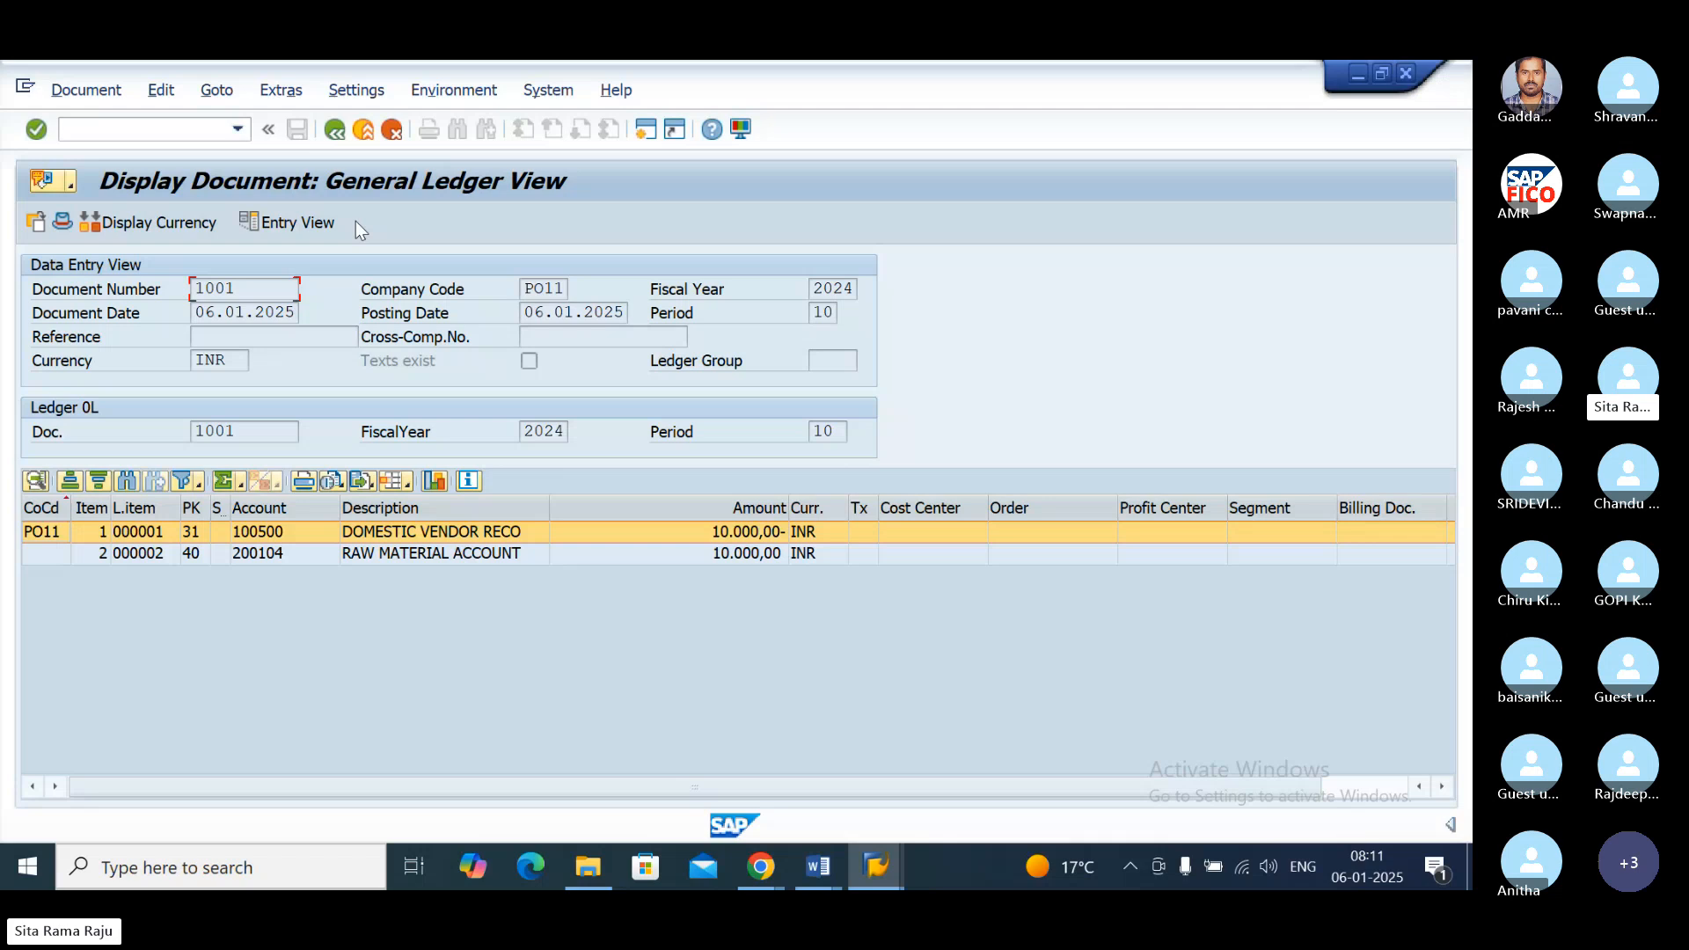
left_click(297, 224)
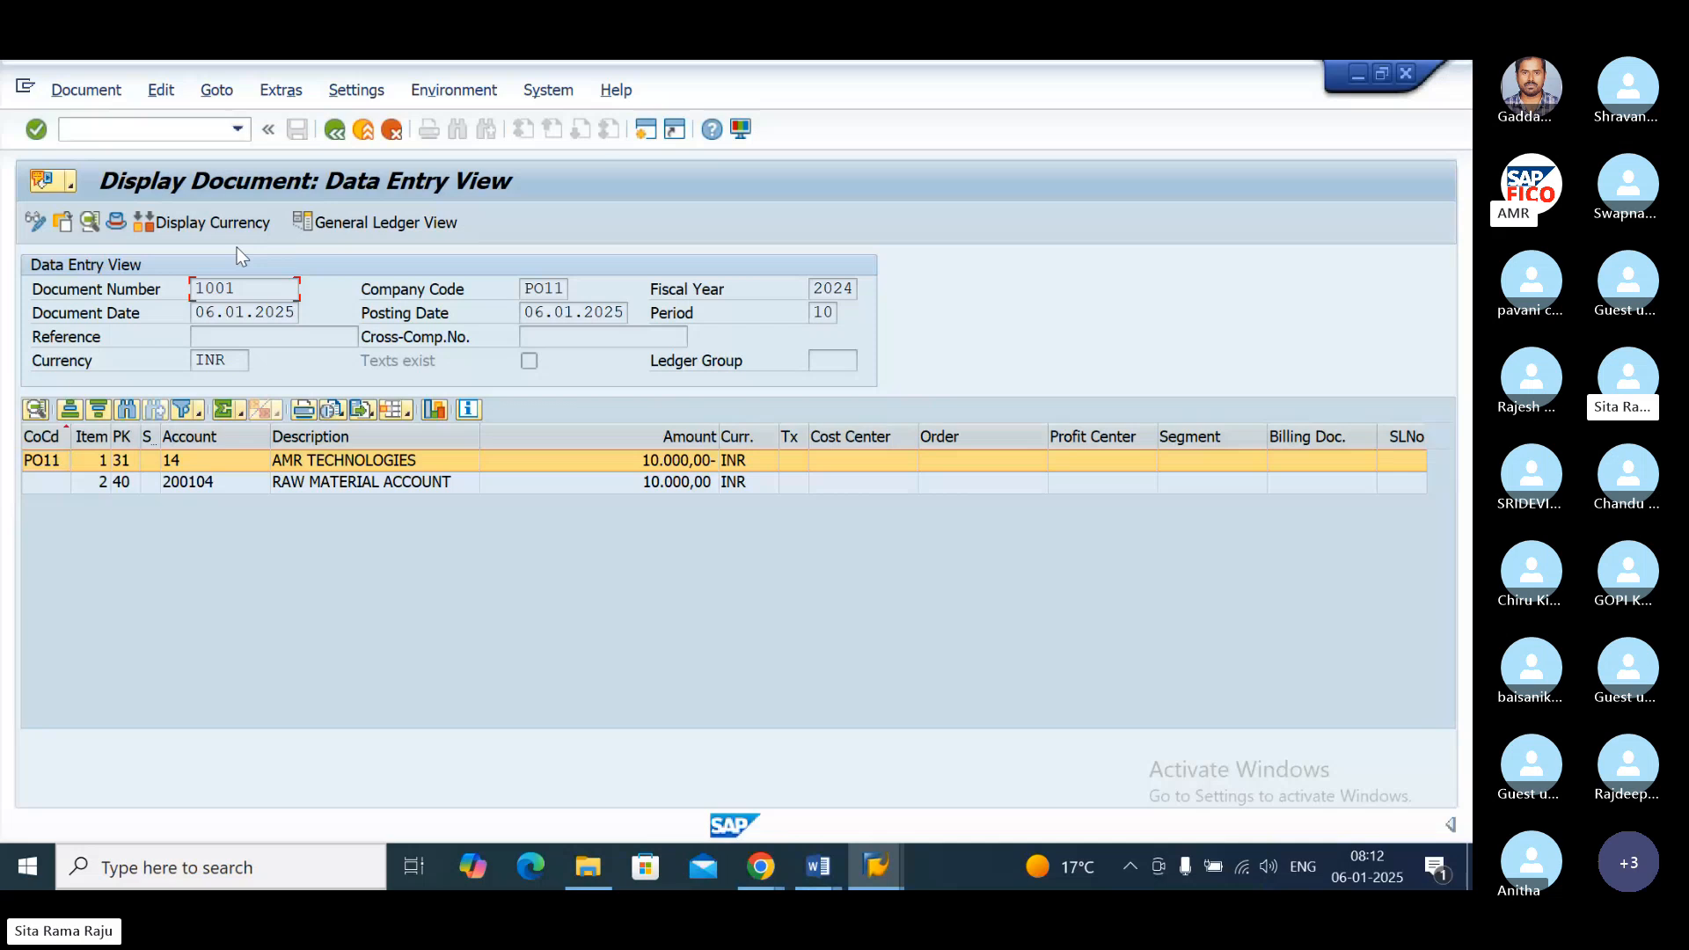
Step: Start the vendor line item display with /NFBL1N and list the open items of the AMR TECHNOLOGIES vendor in company code PO11
left_click(132, 125)
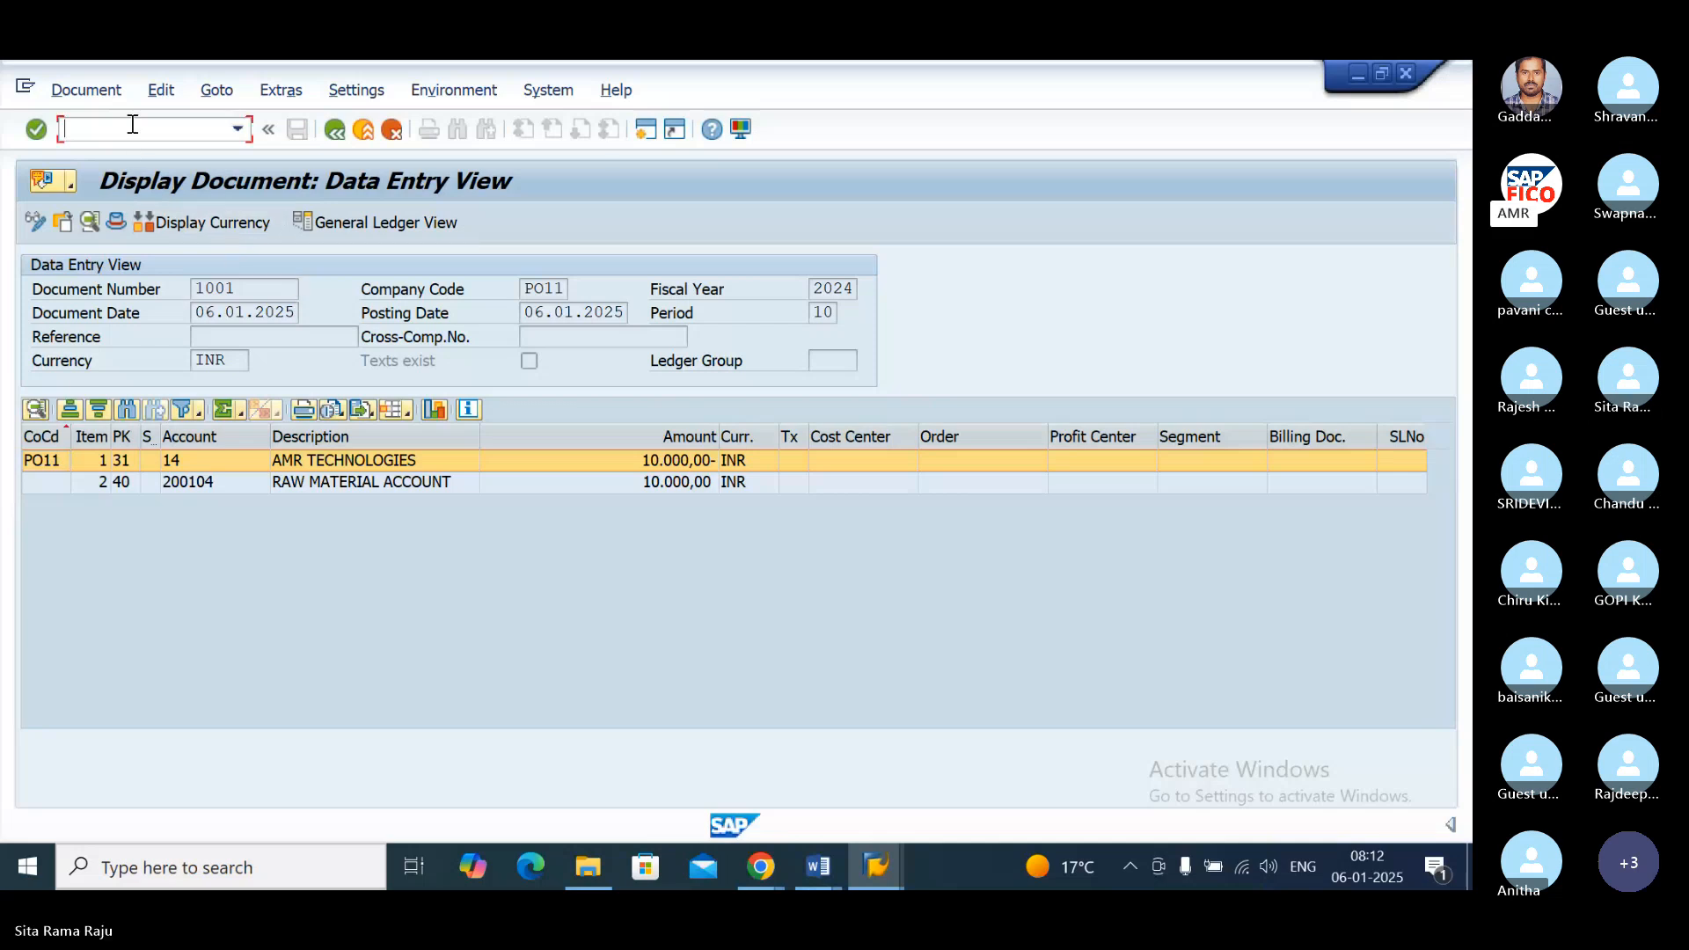
type("/NFBL1N")
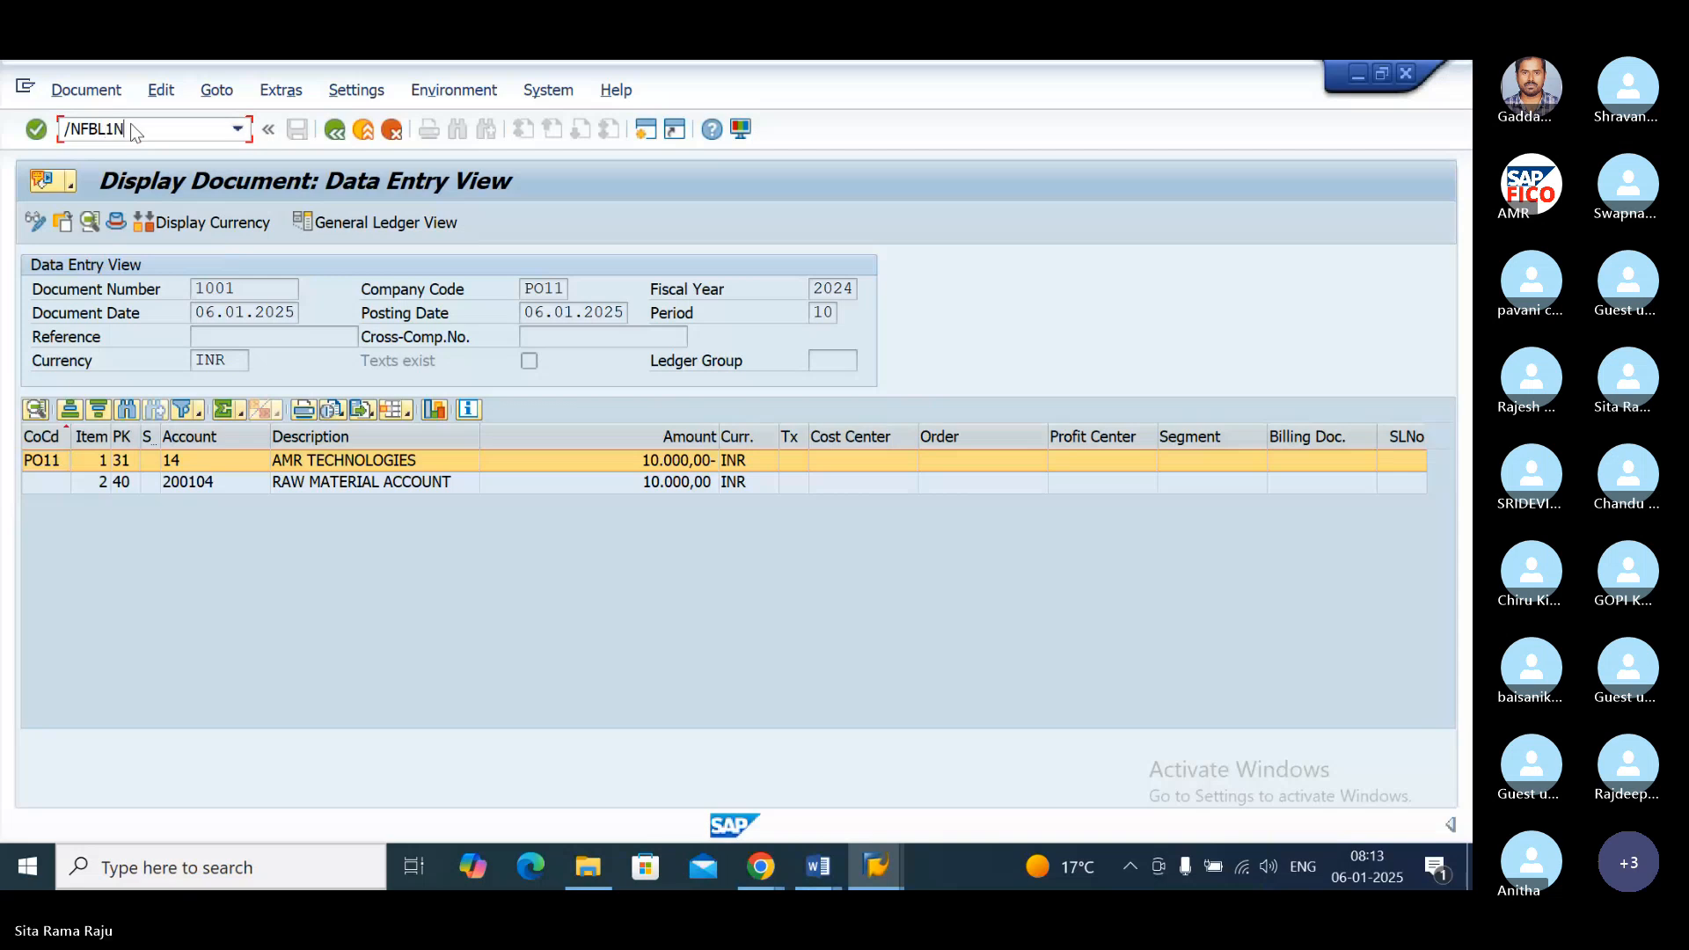
key("Return")
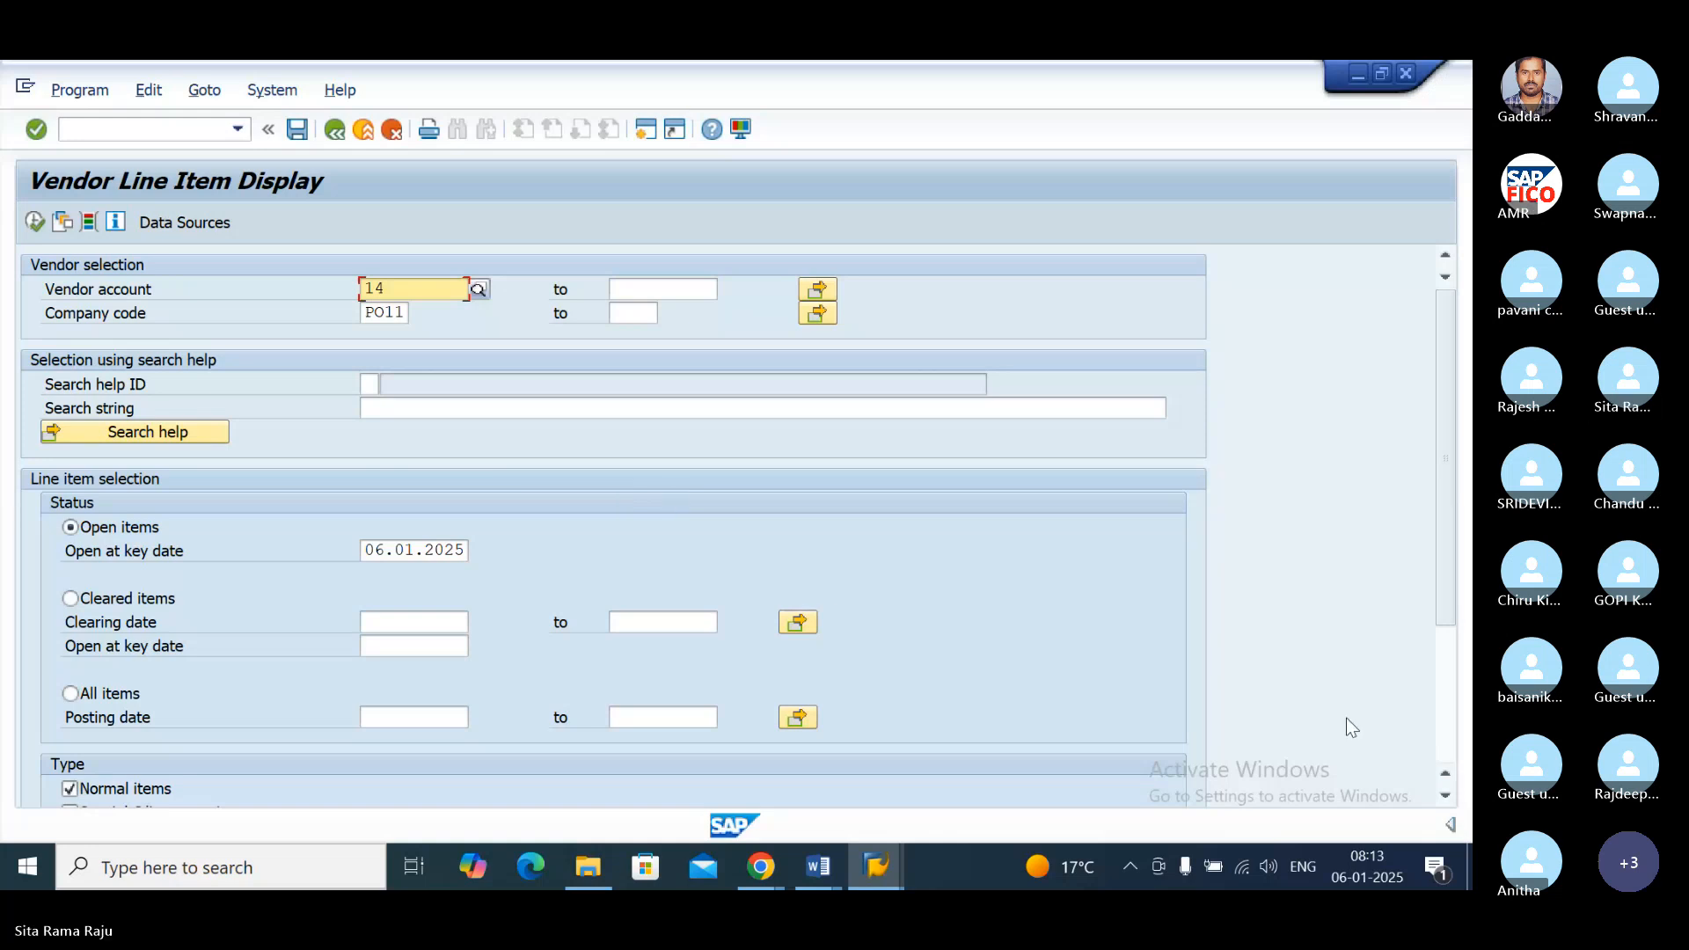
left_click(1447, 794)
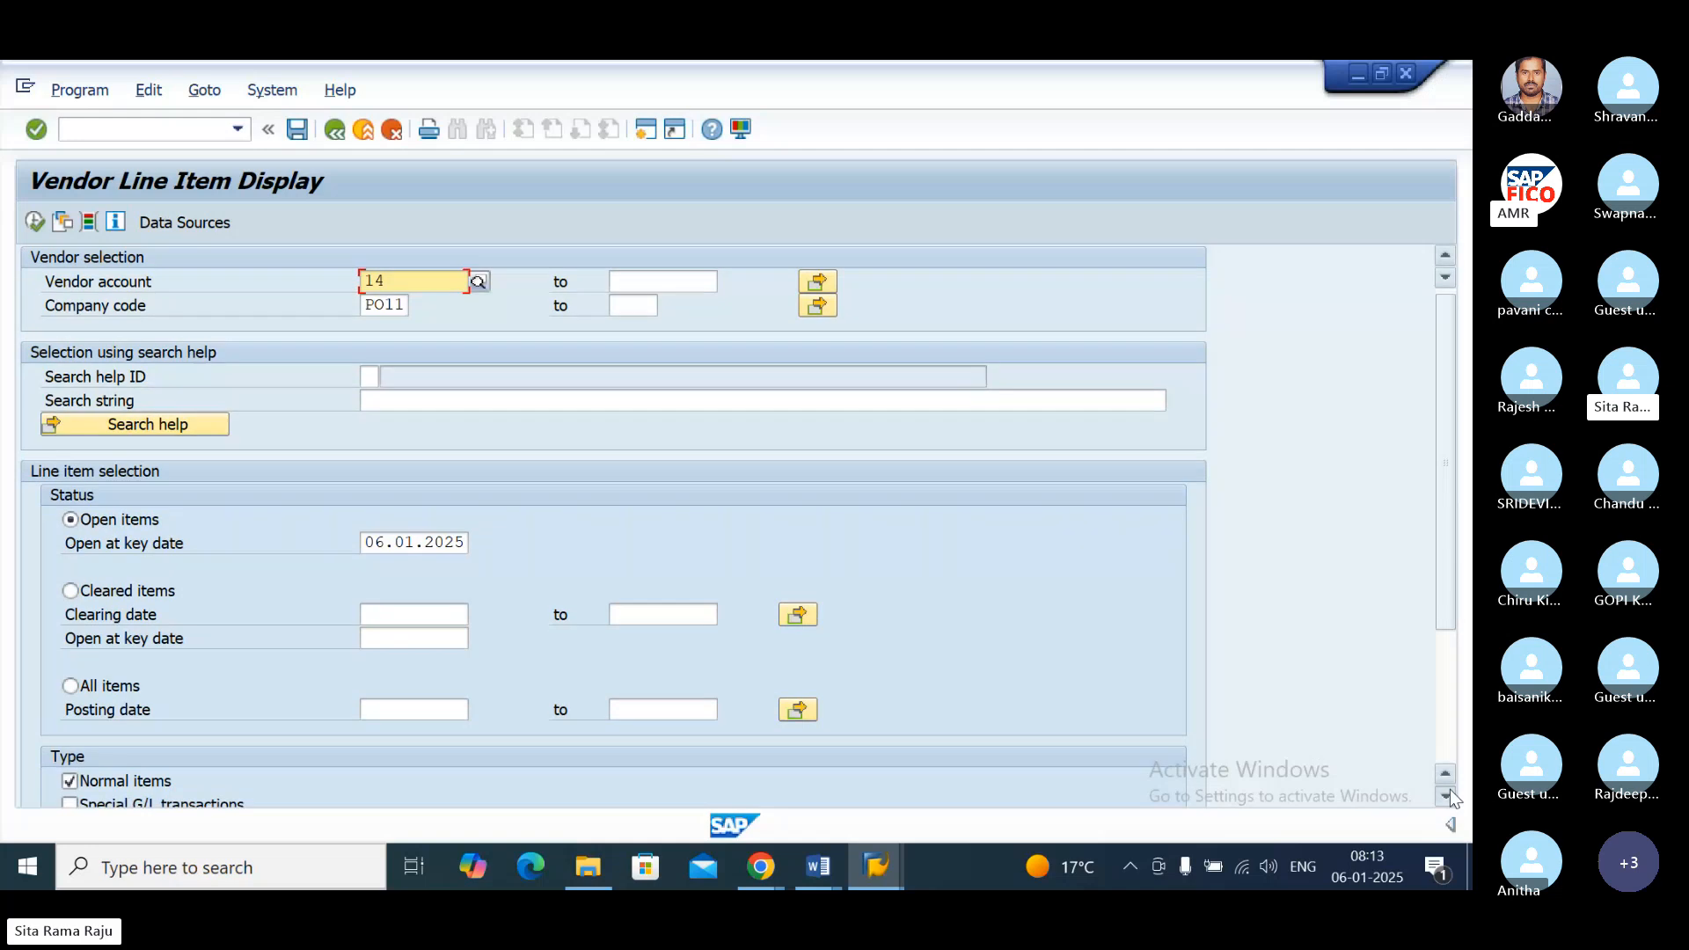
left_click(1448, 794)
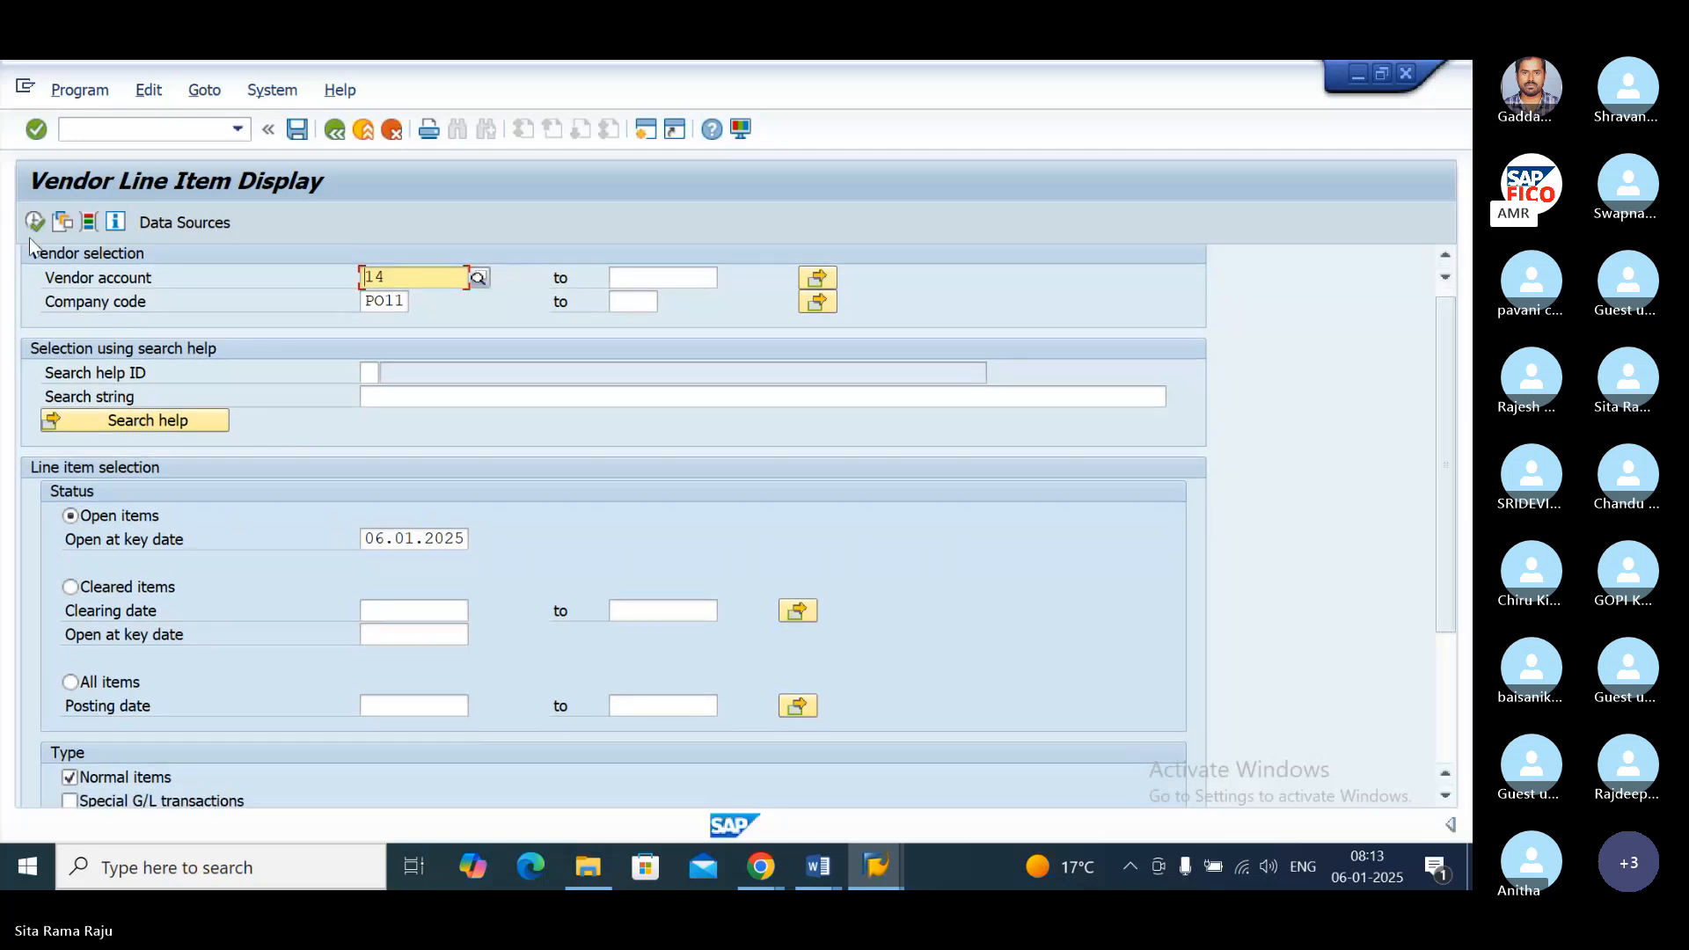
left_click(35, 222)
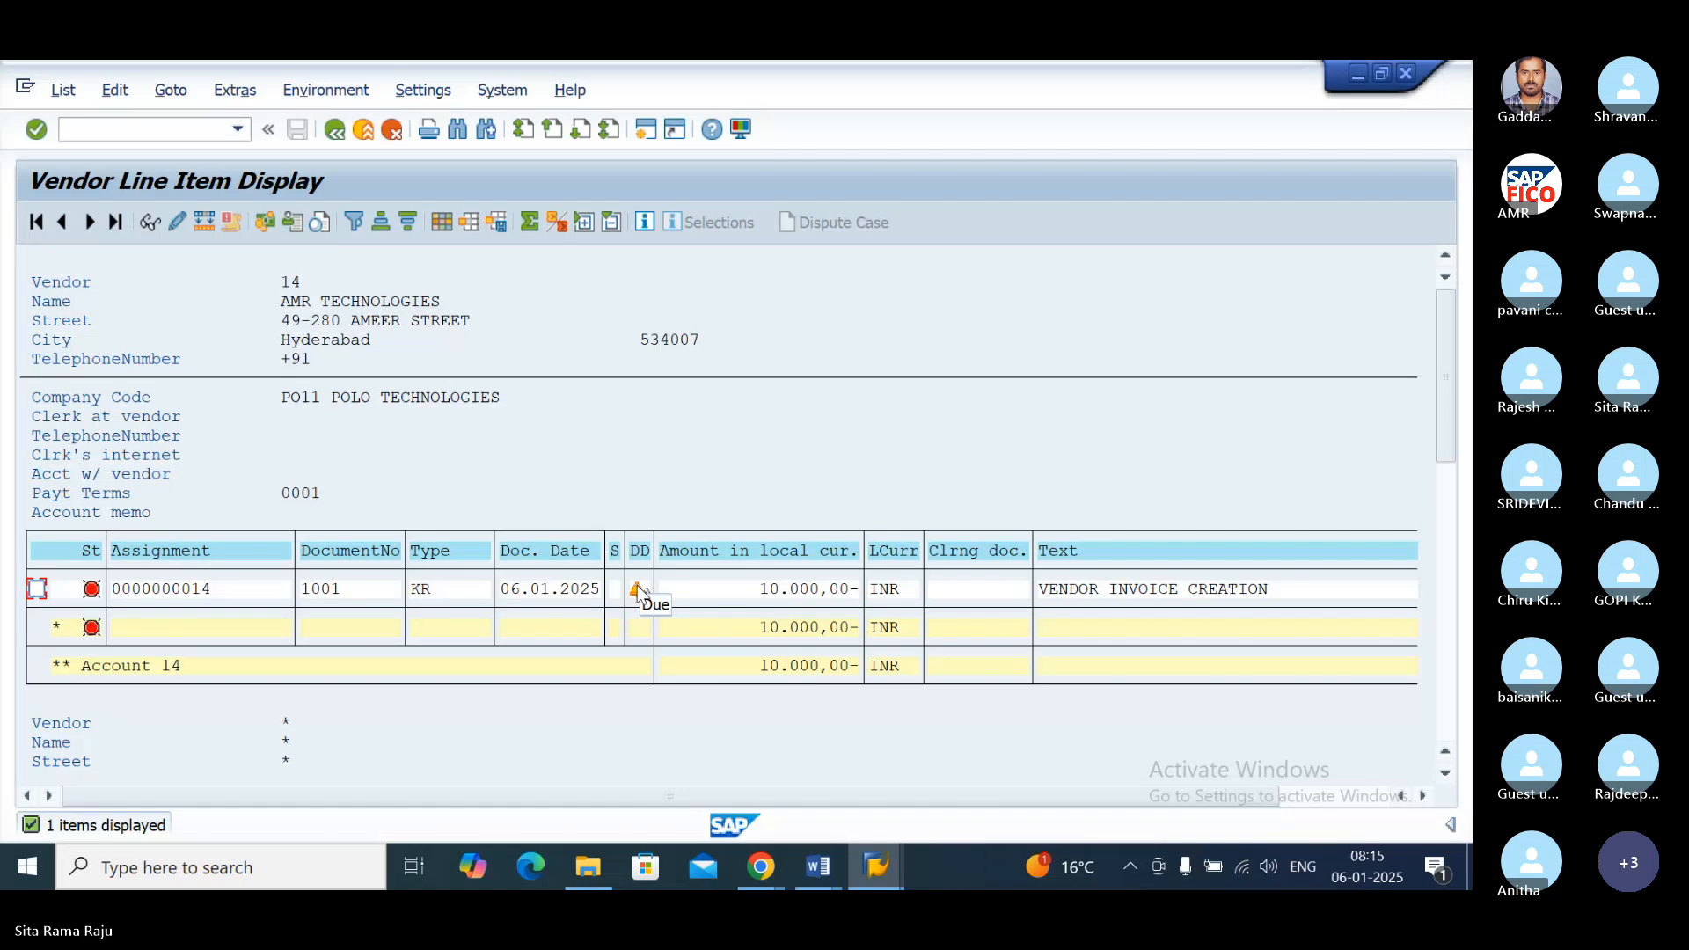
Step: Open a new session and start the outgoing payments transaction F-53
left_click(647, 130)
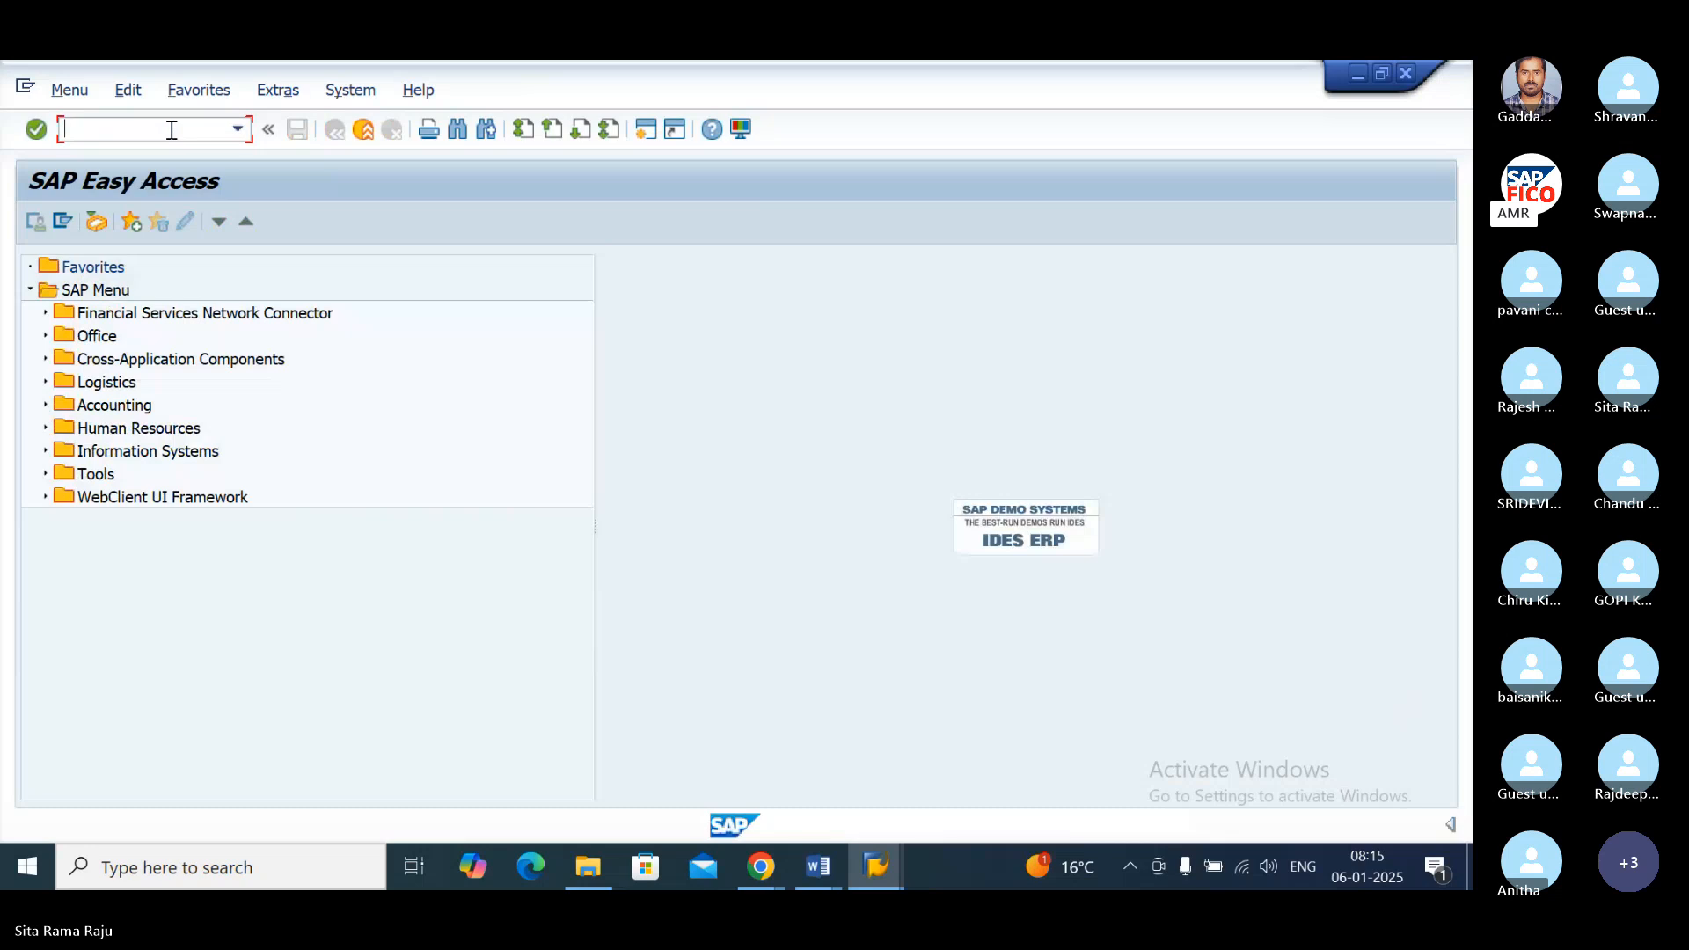
type("F-53")
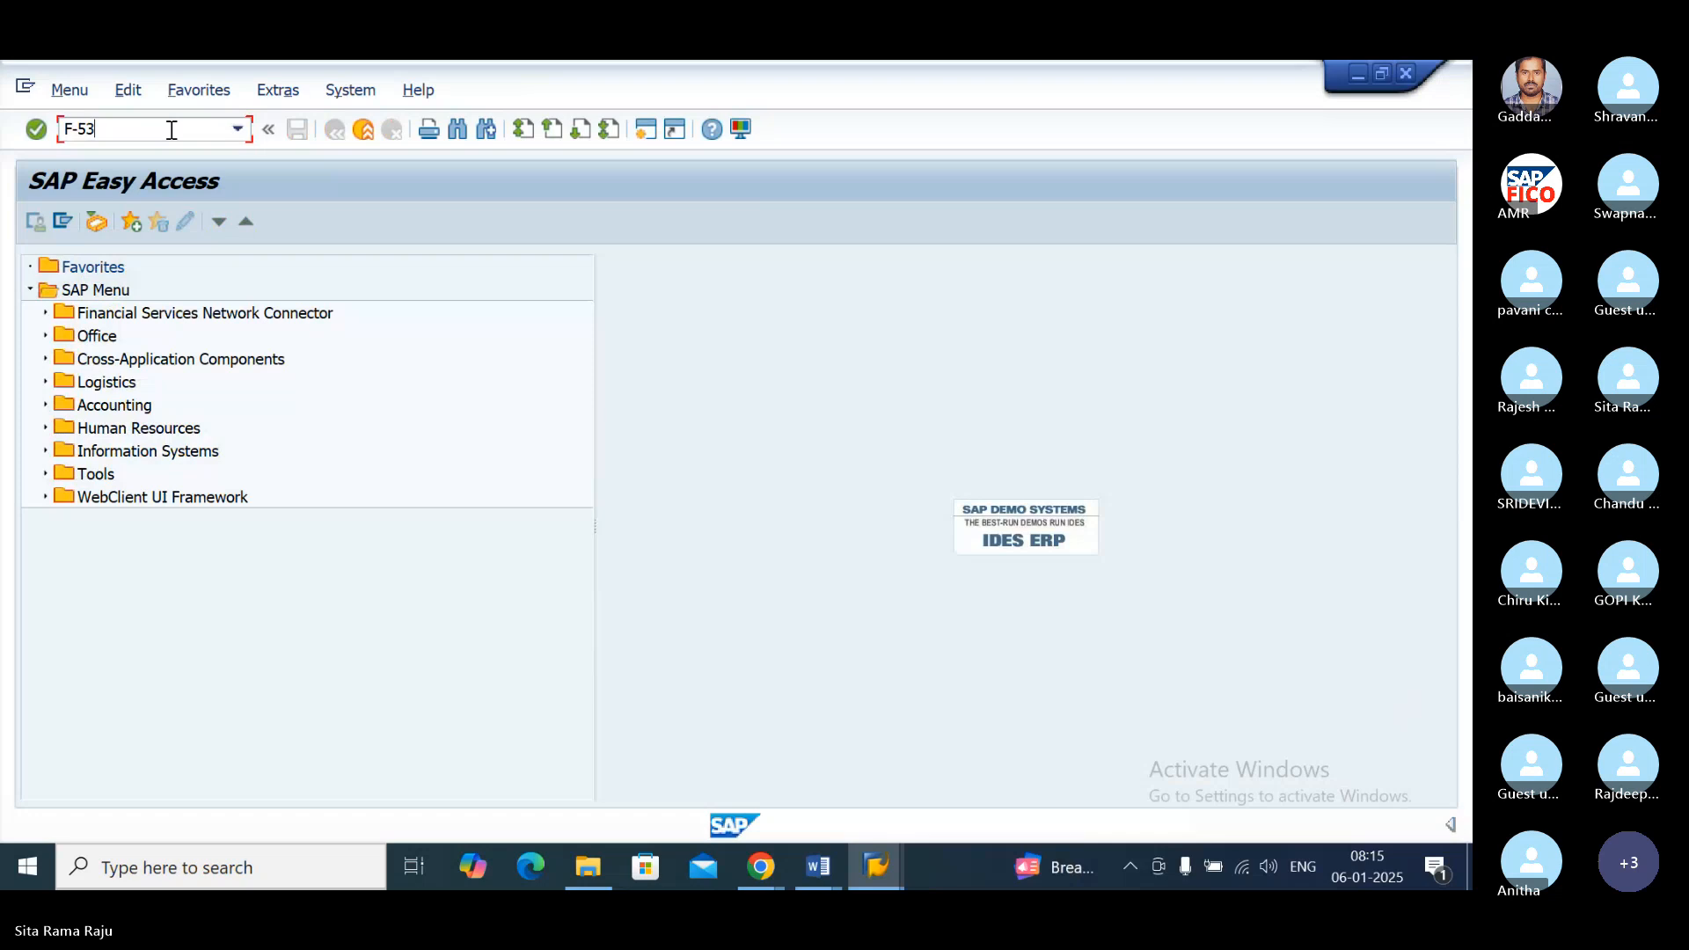
key("Return")
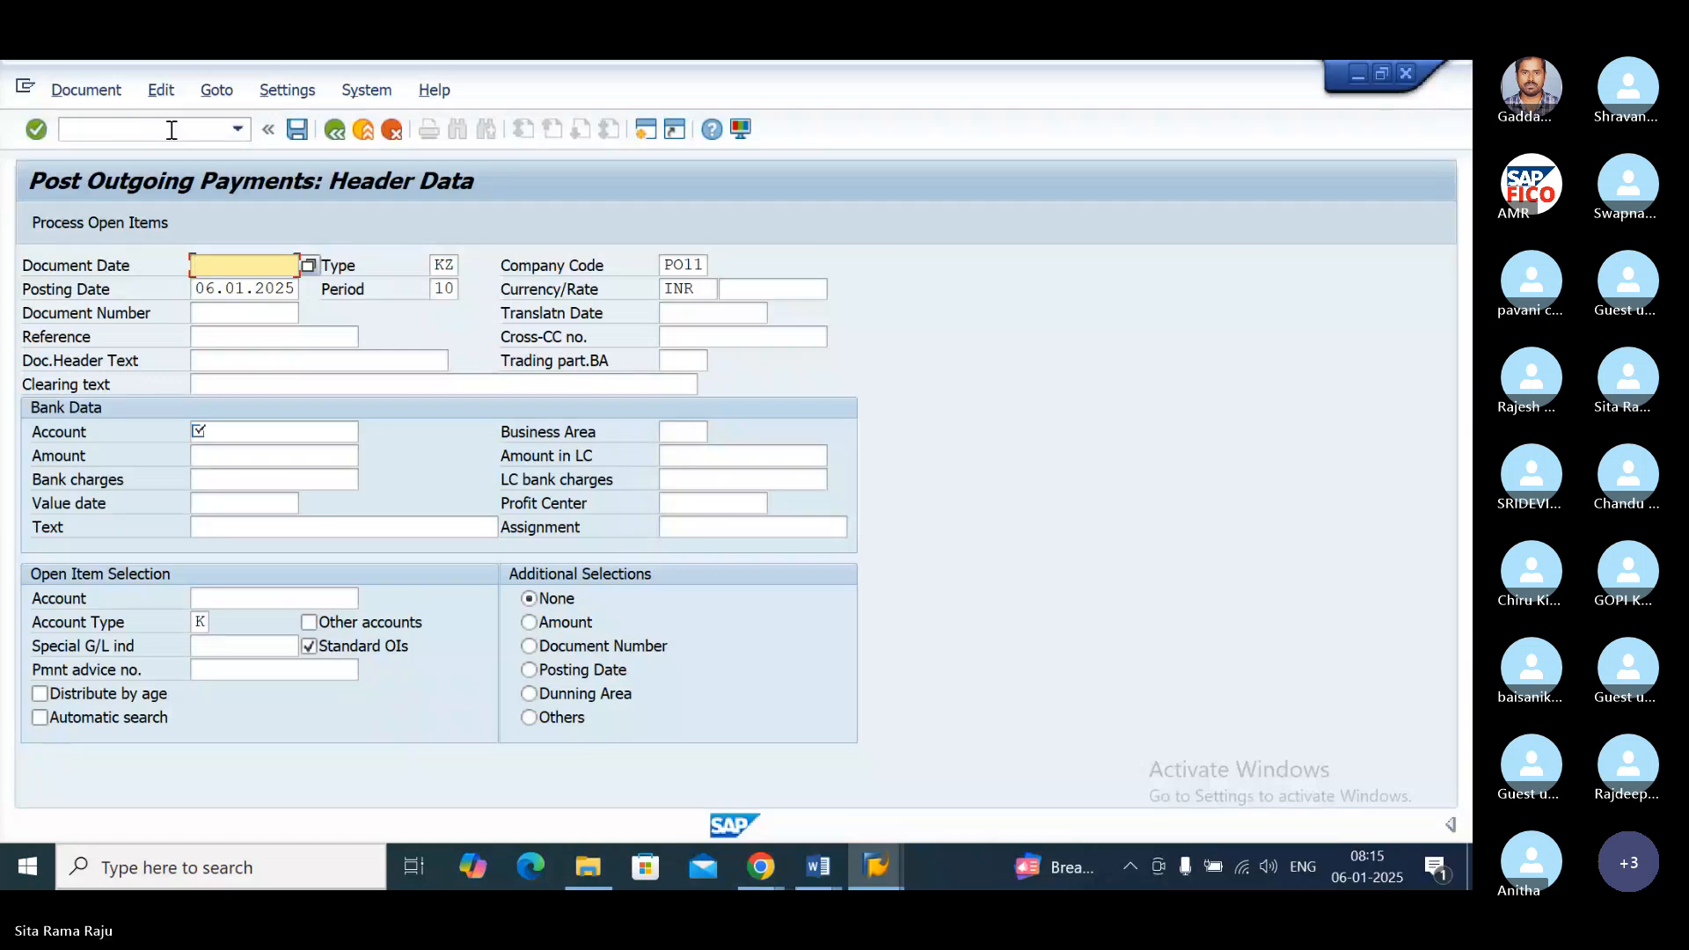
Step: Set the outgoing payment's document date to 06.01.2025
type("06.01.")
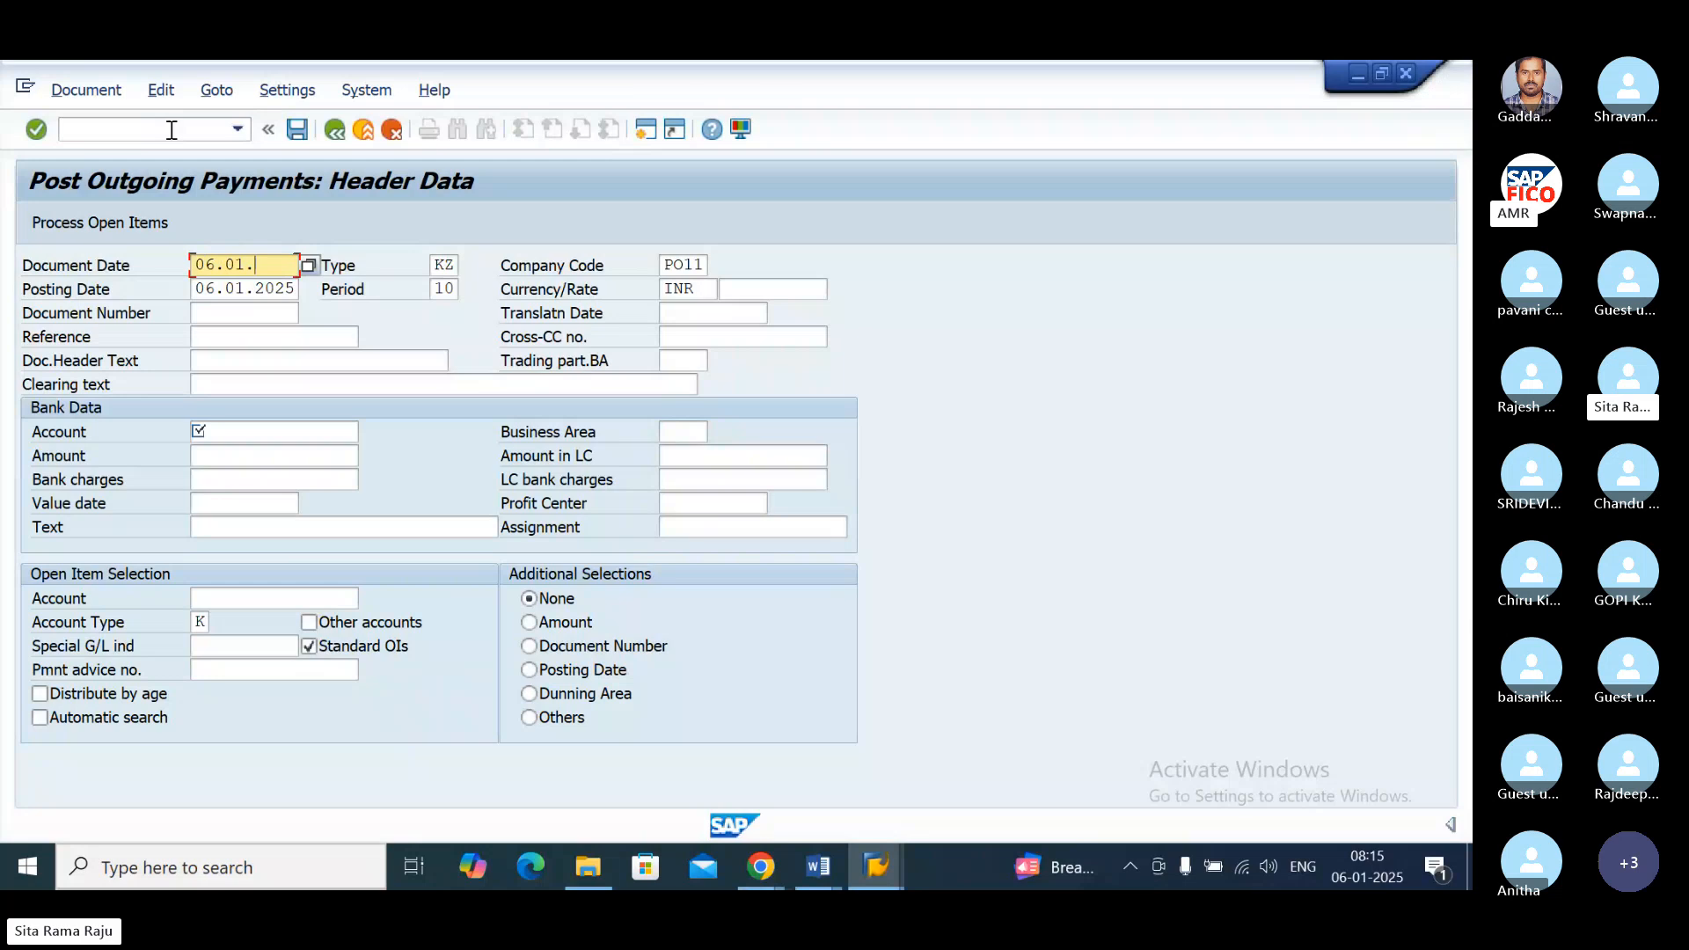
type("2025")
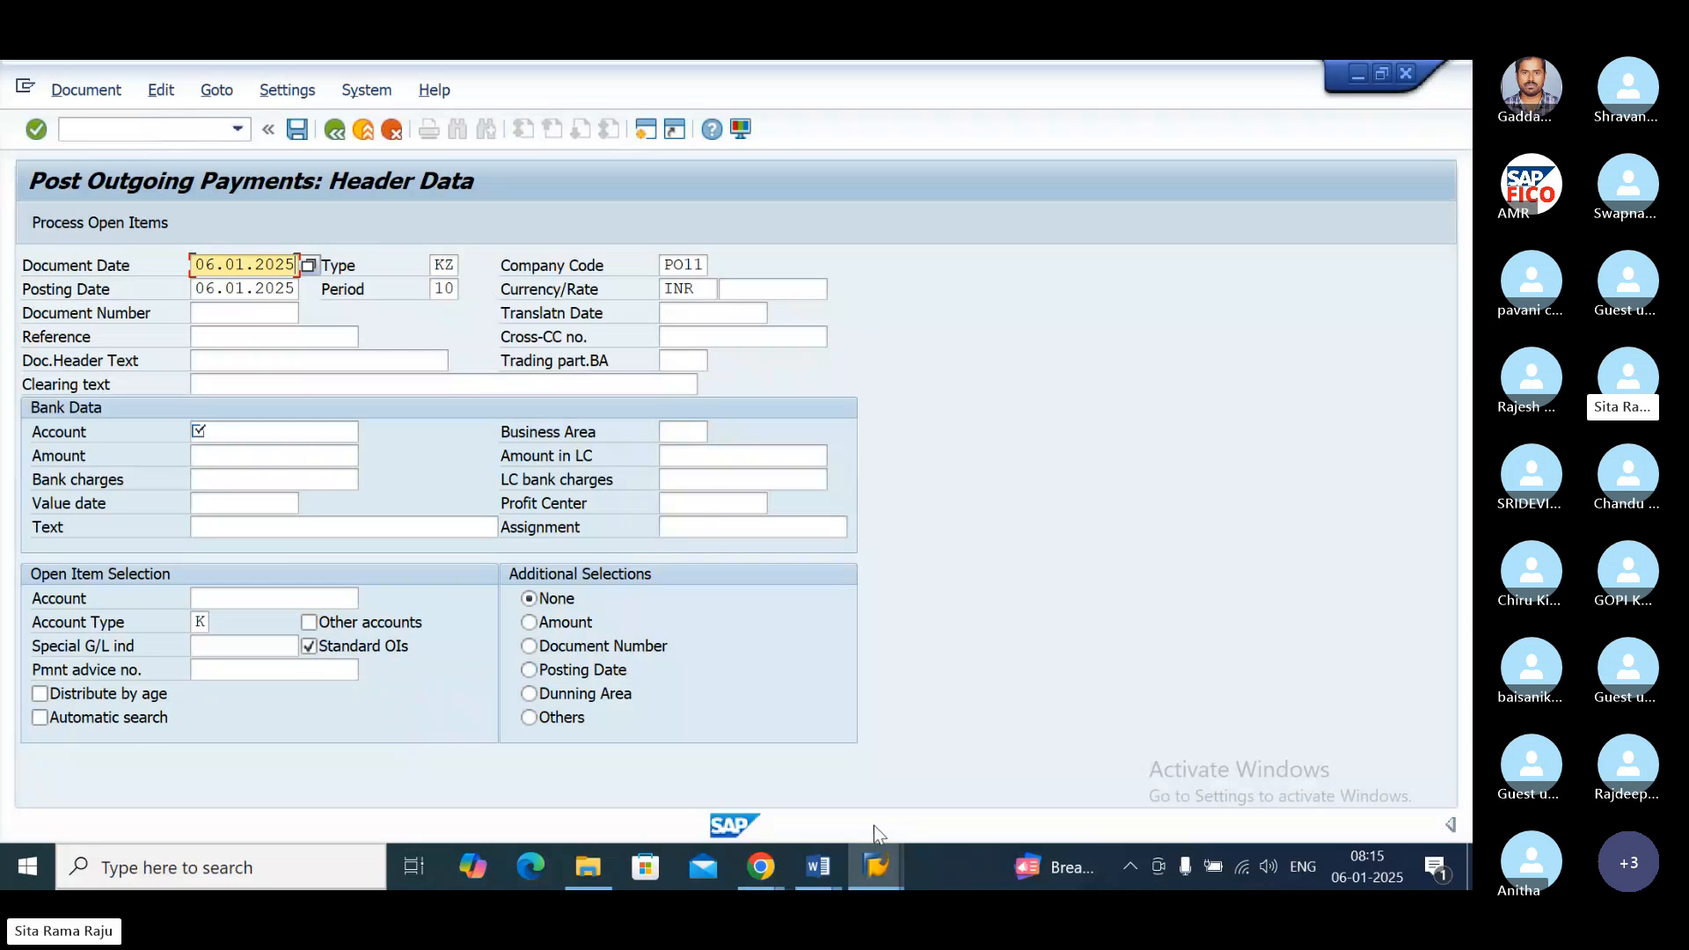
mouse_move(876, 867)
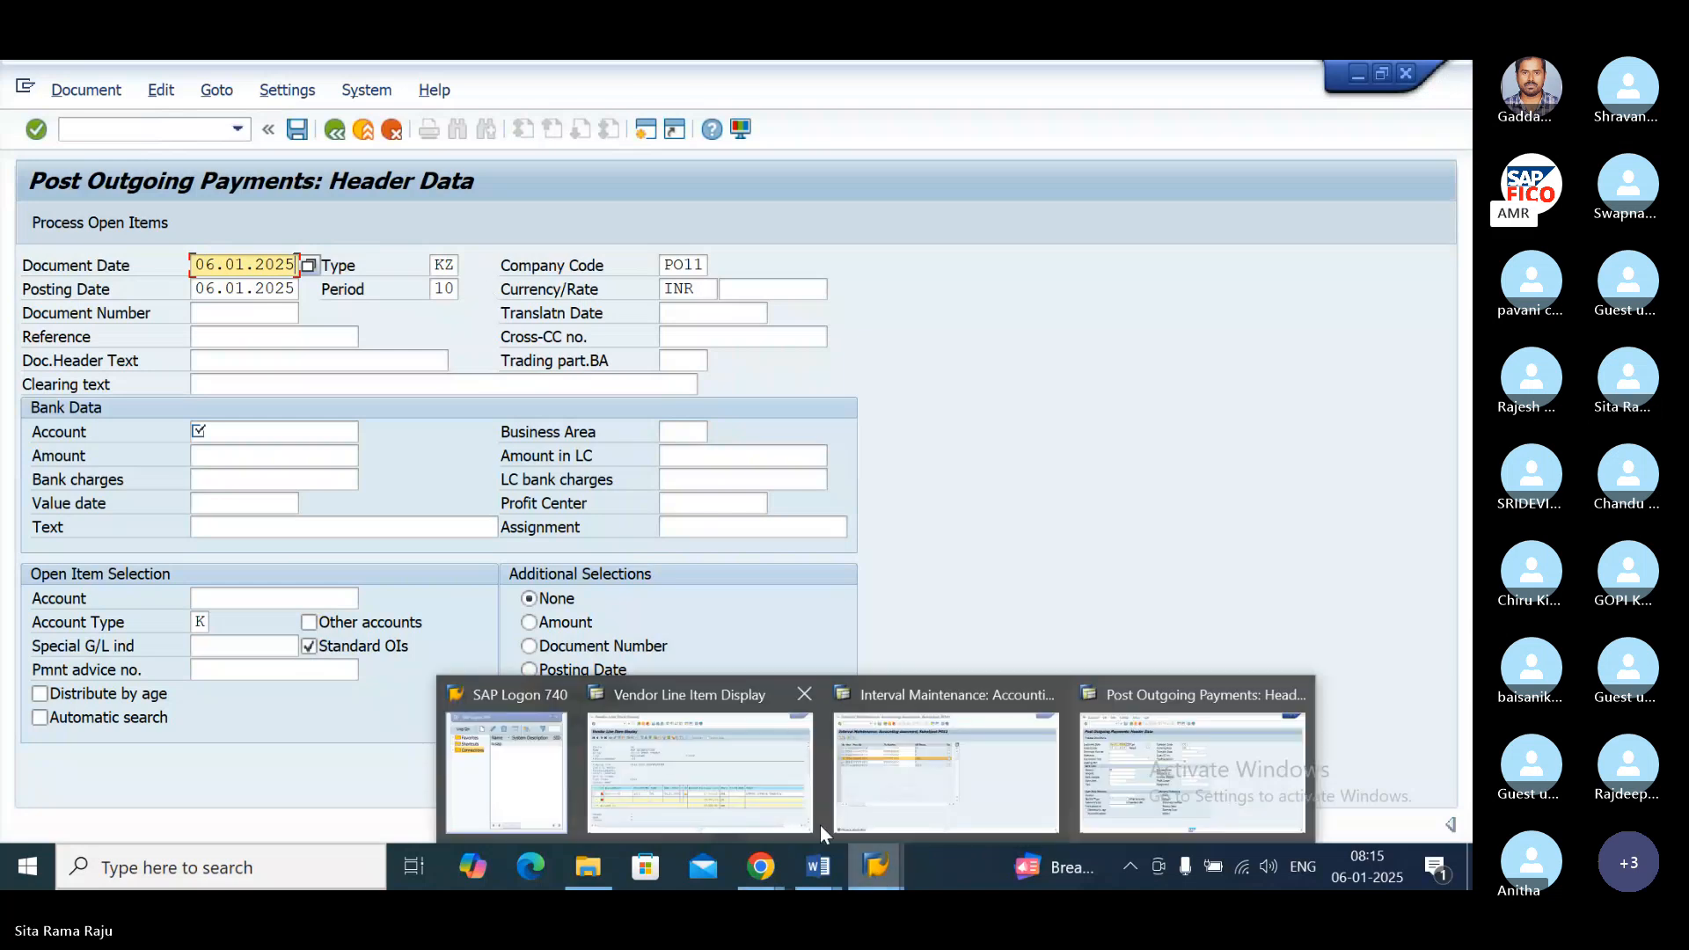
mouse_move(701, 695)
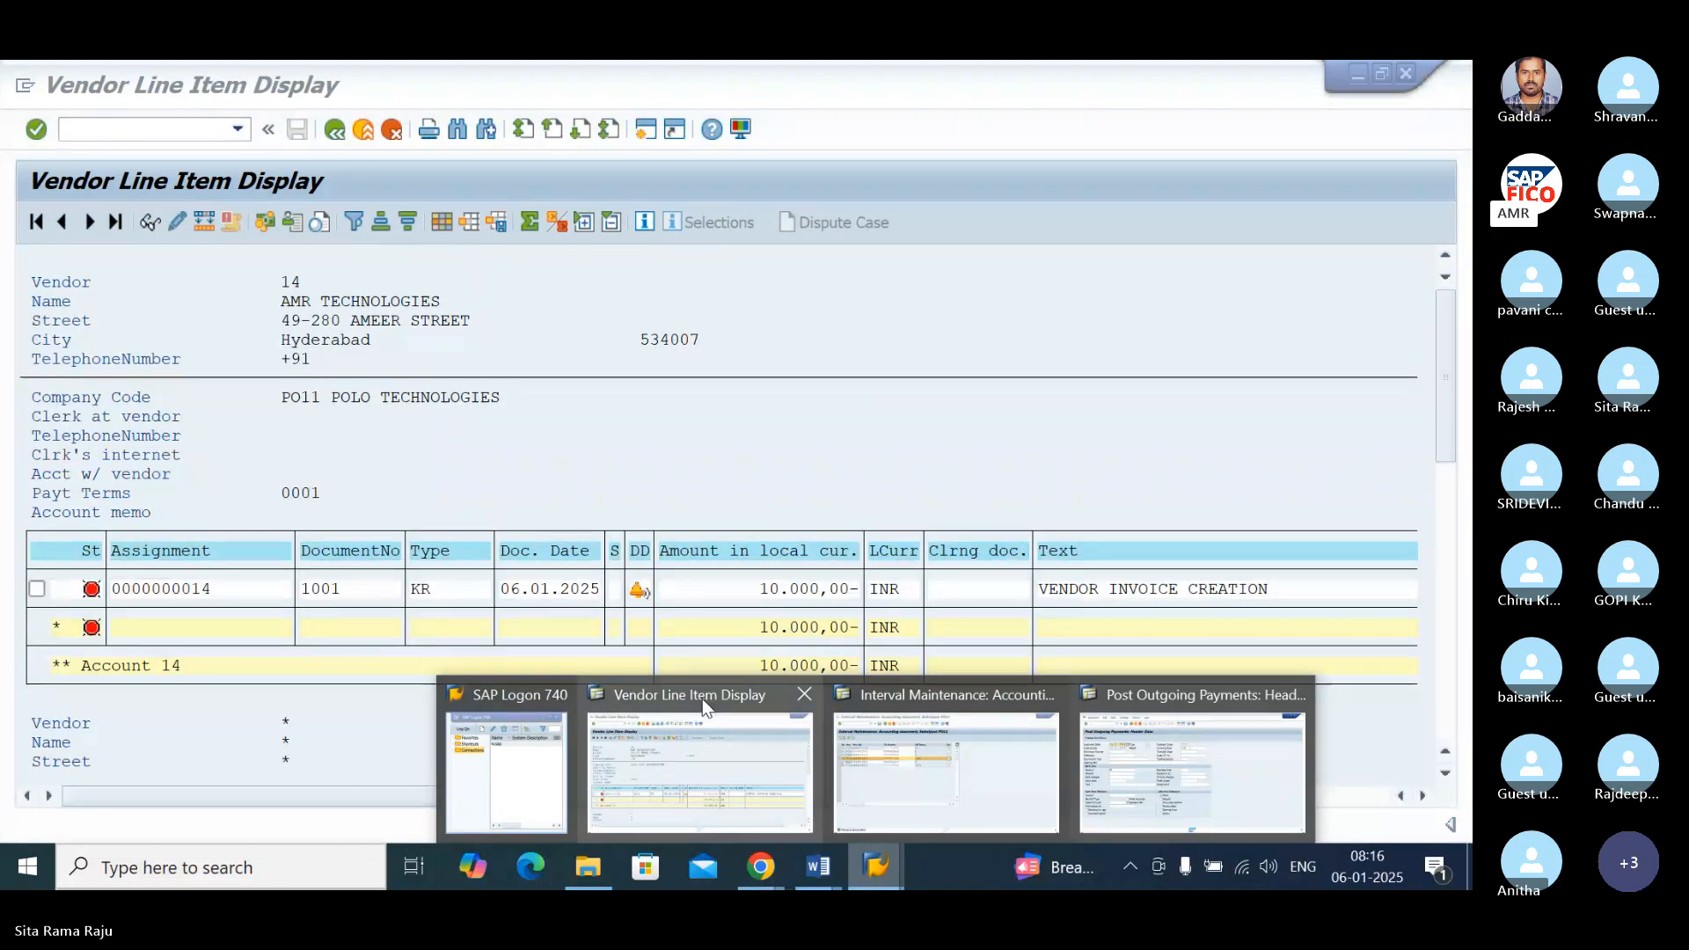
mouse_move(1172, 703)
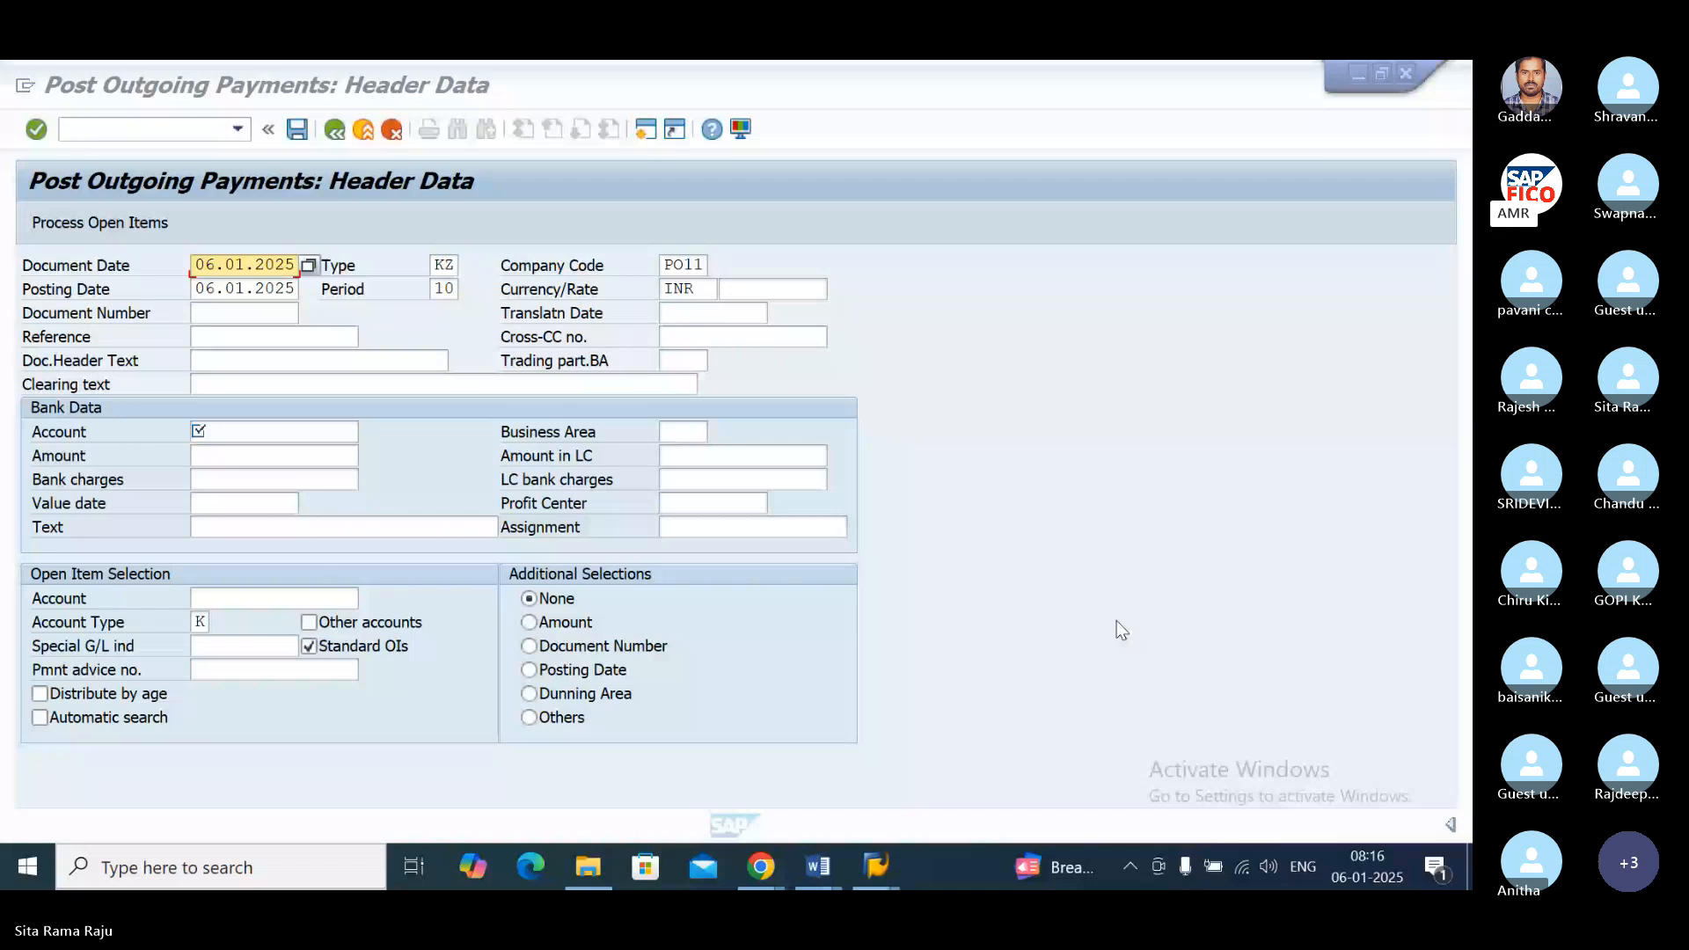
left_click(1117, 621)
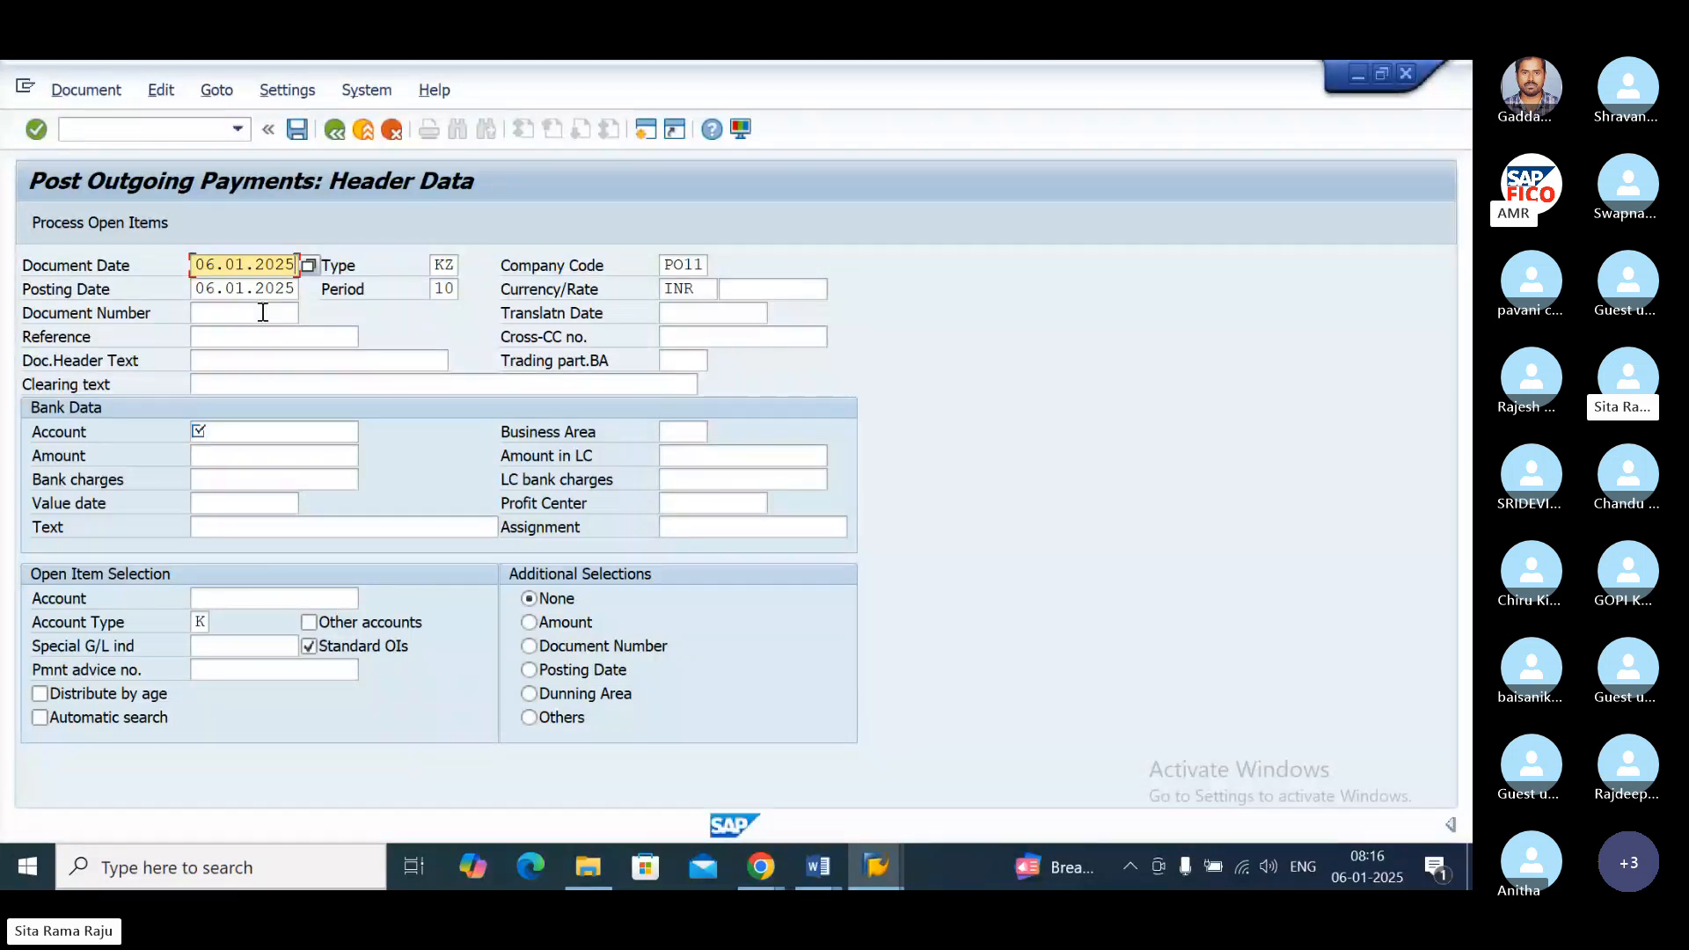
Step: Enter the SBI Bank Account from chart of accounts POOC as the payment's bank account, with an amount of 10000
left_click(229, 458)
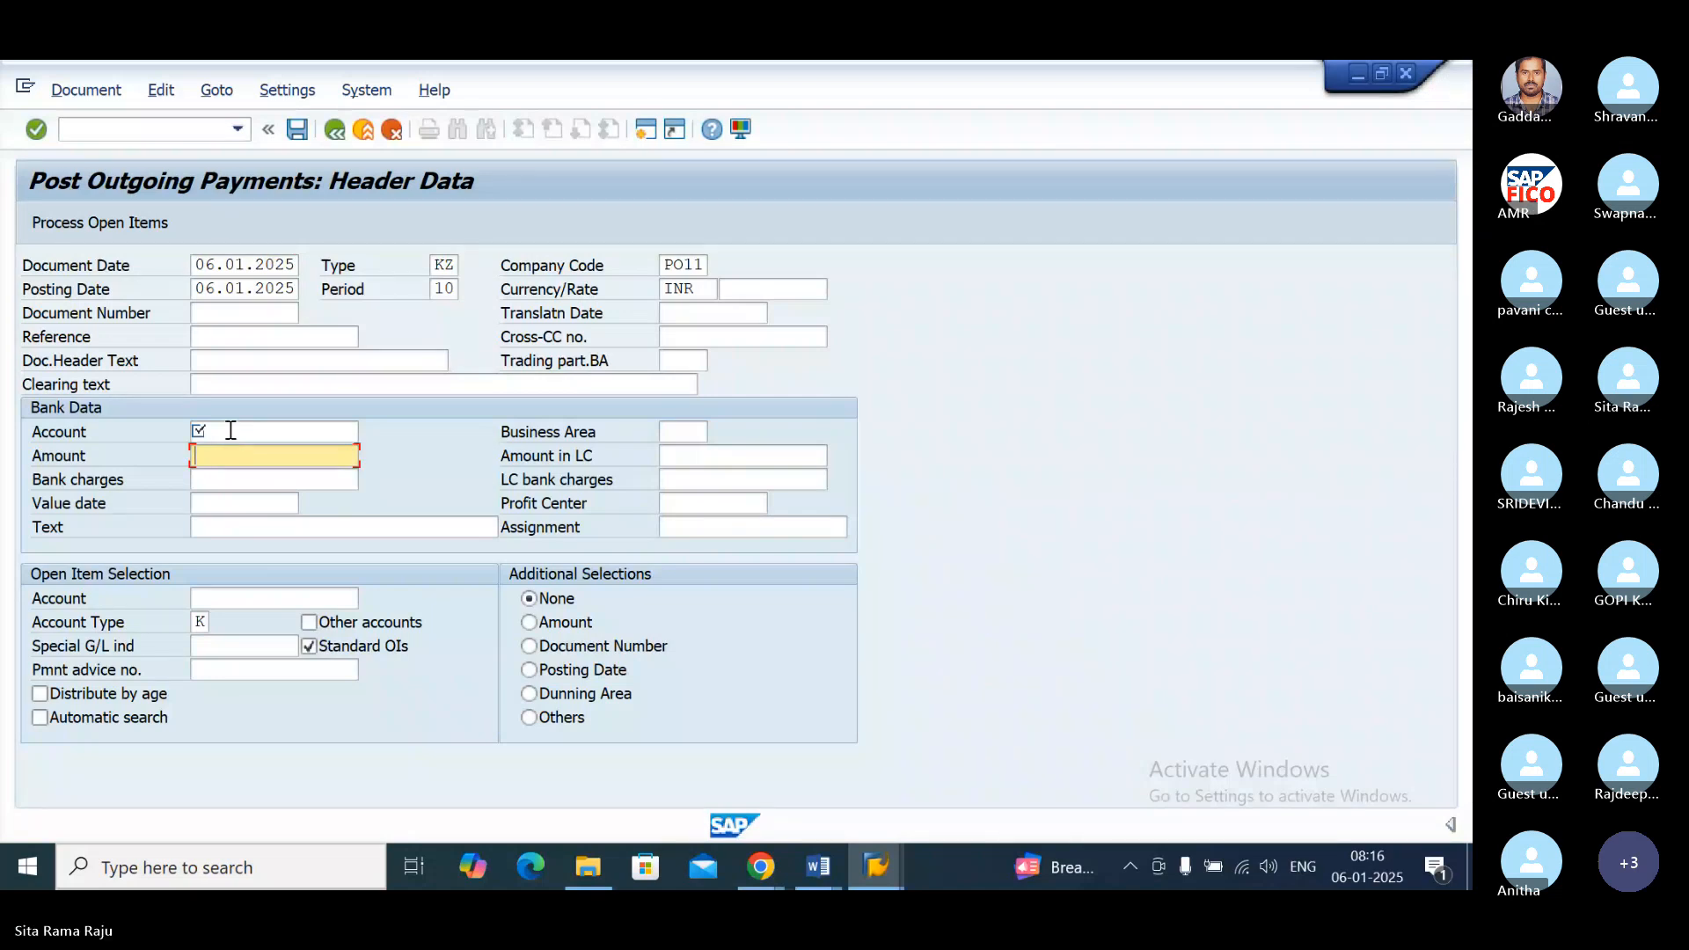
left_click(230, 430)
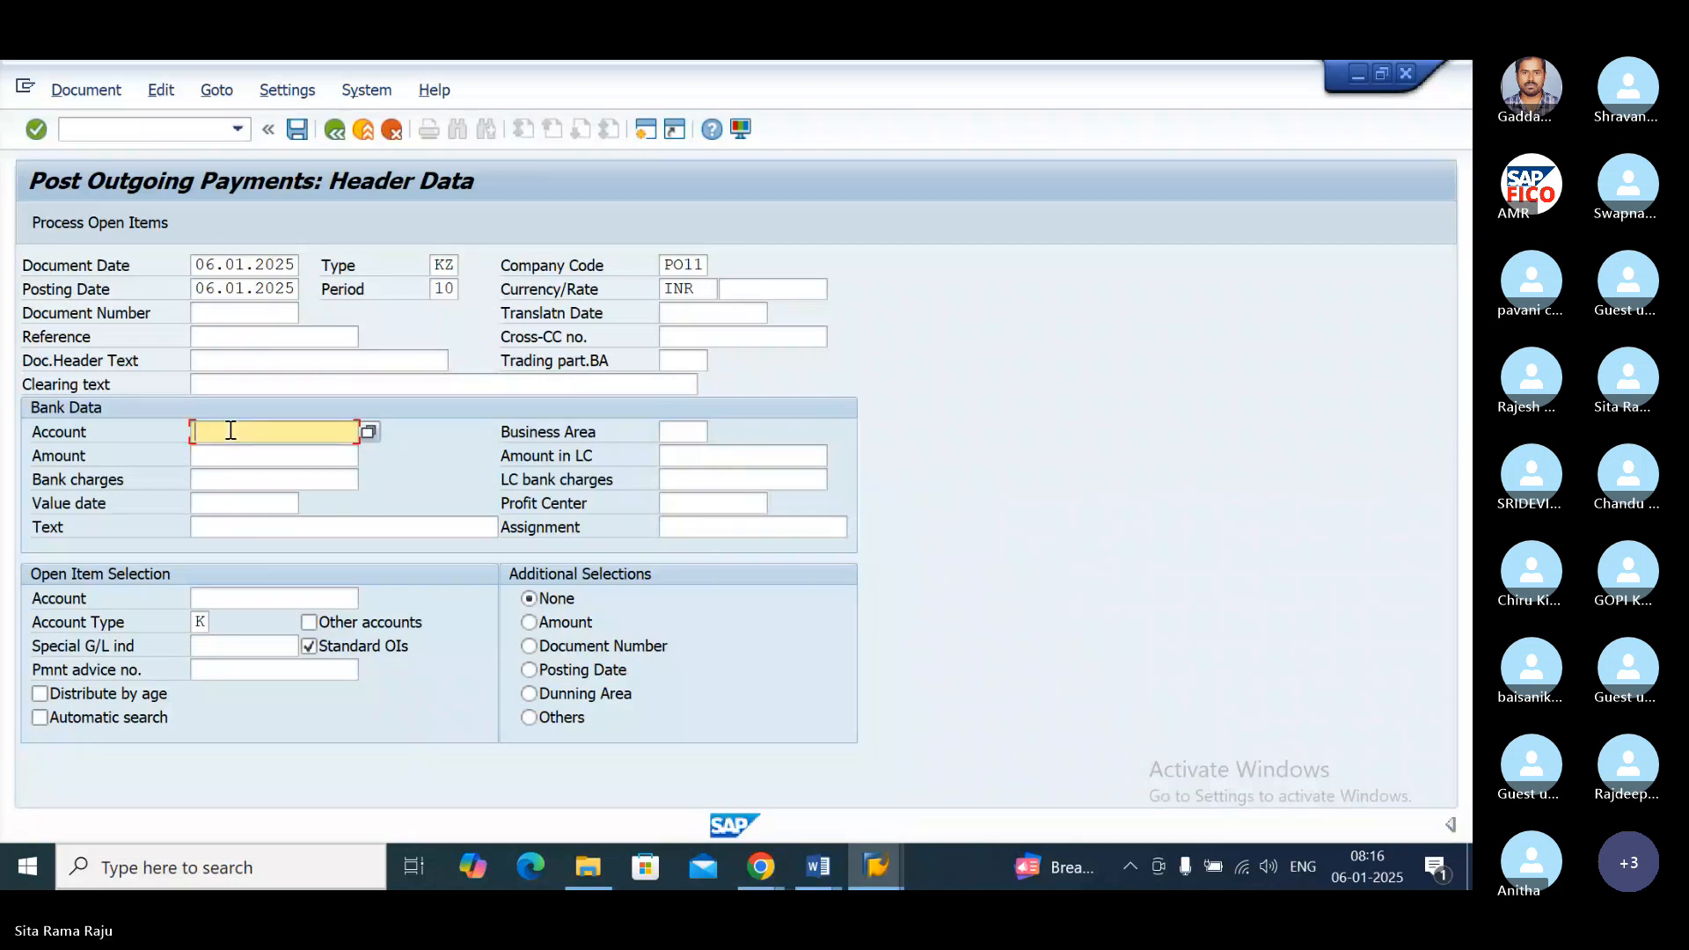
left_click(368, 431)
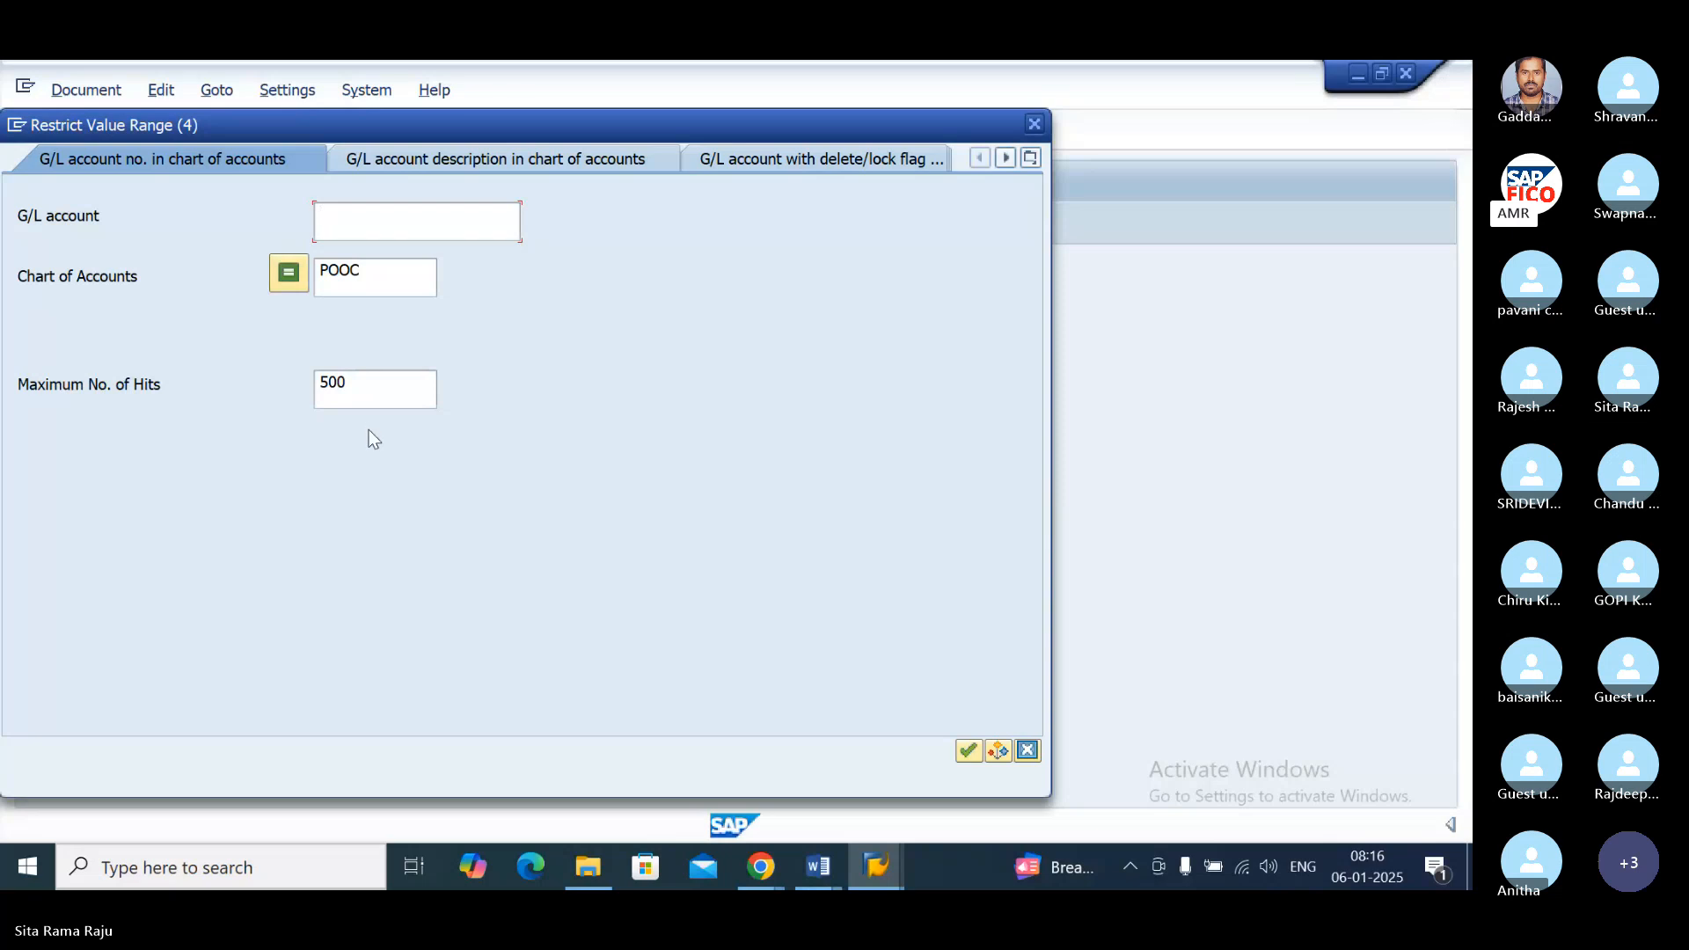
left_click(967, 750)
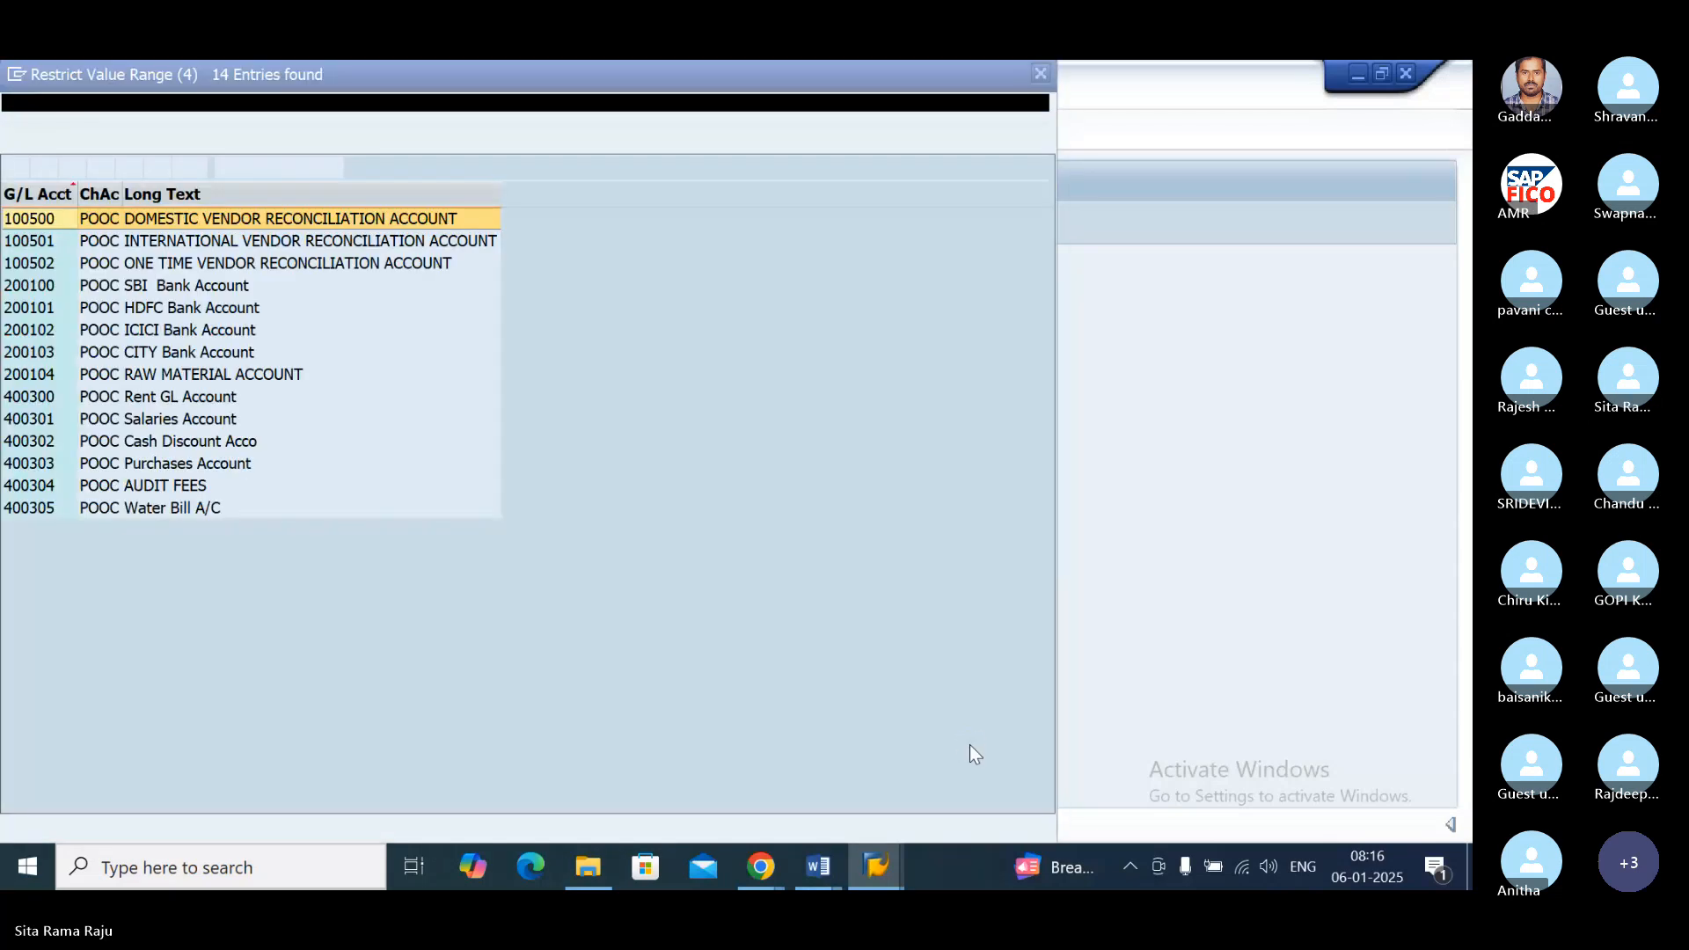
left_click(234, 293)
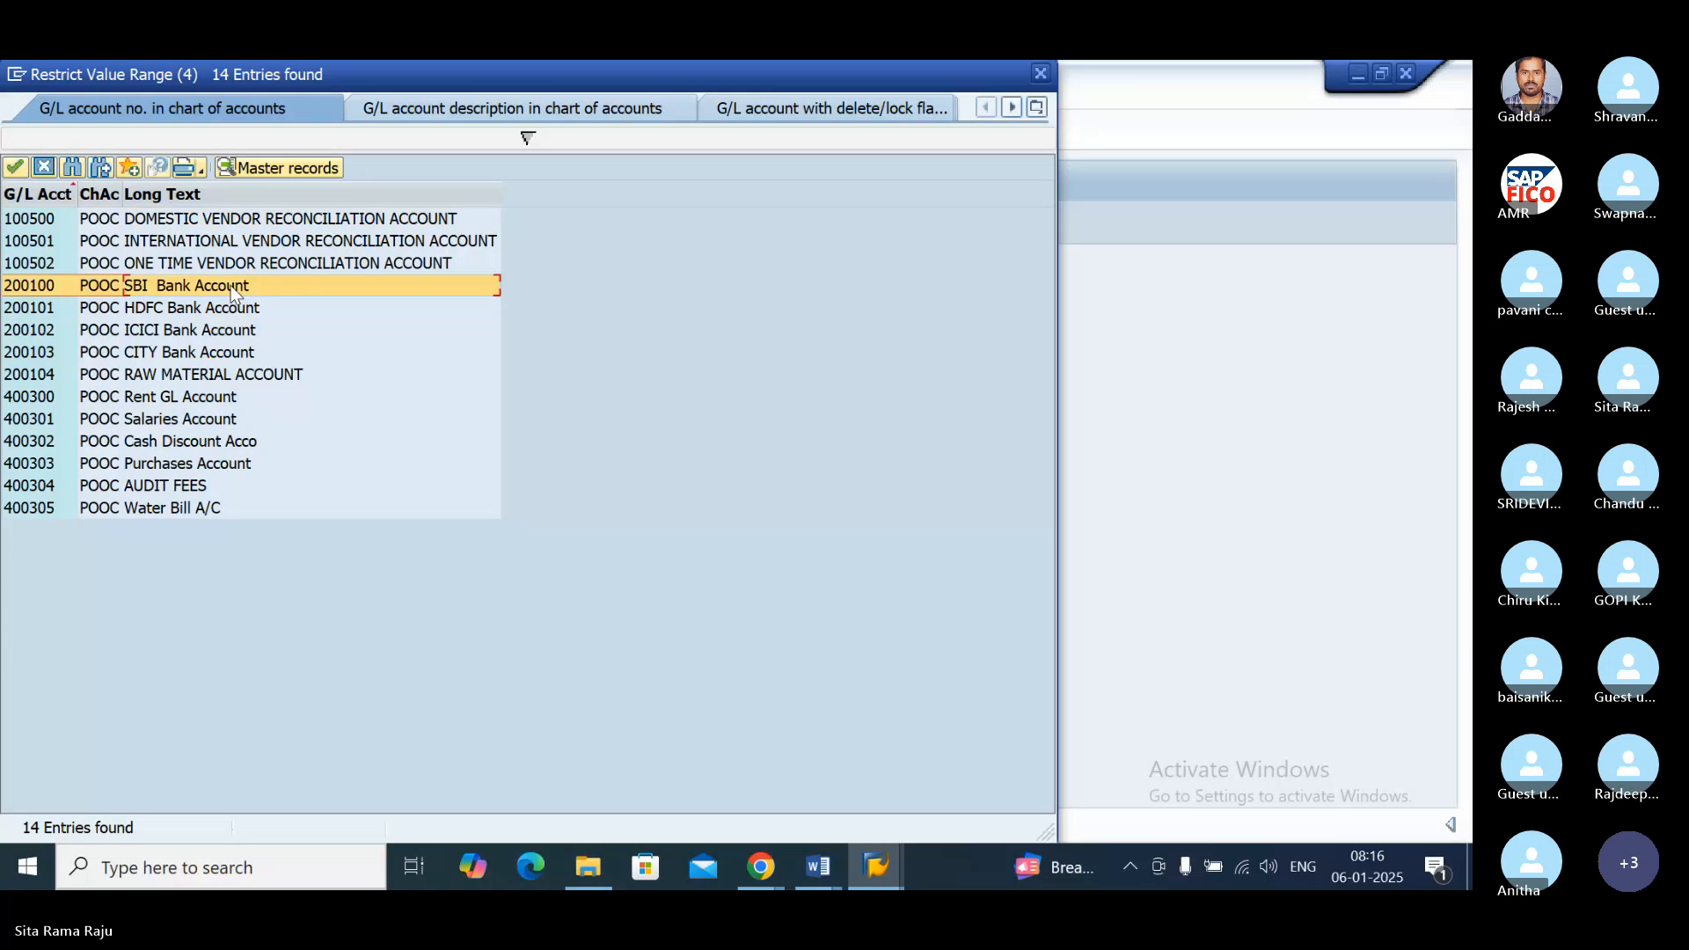
double_click(231, 286)
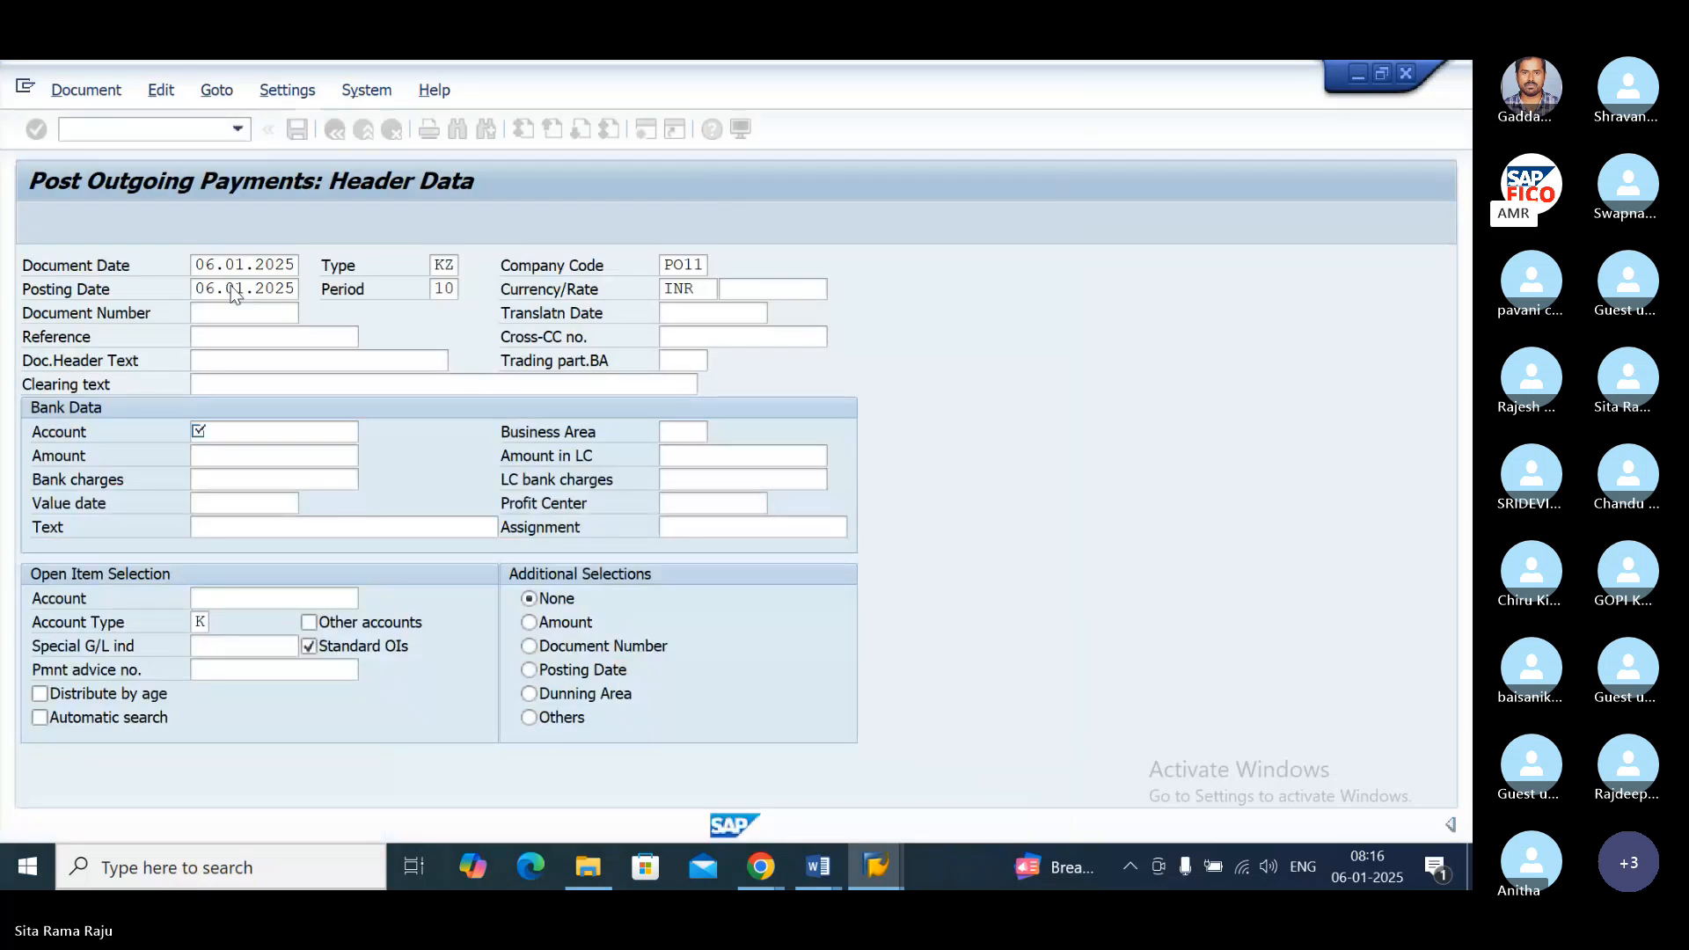
left_click(306, 465)
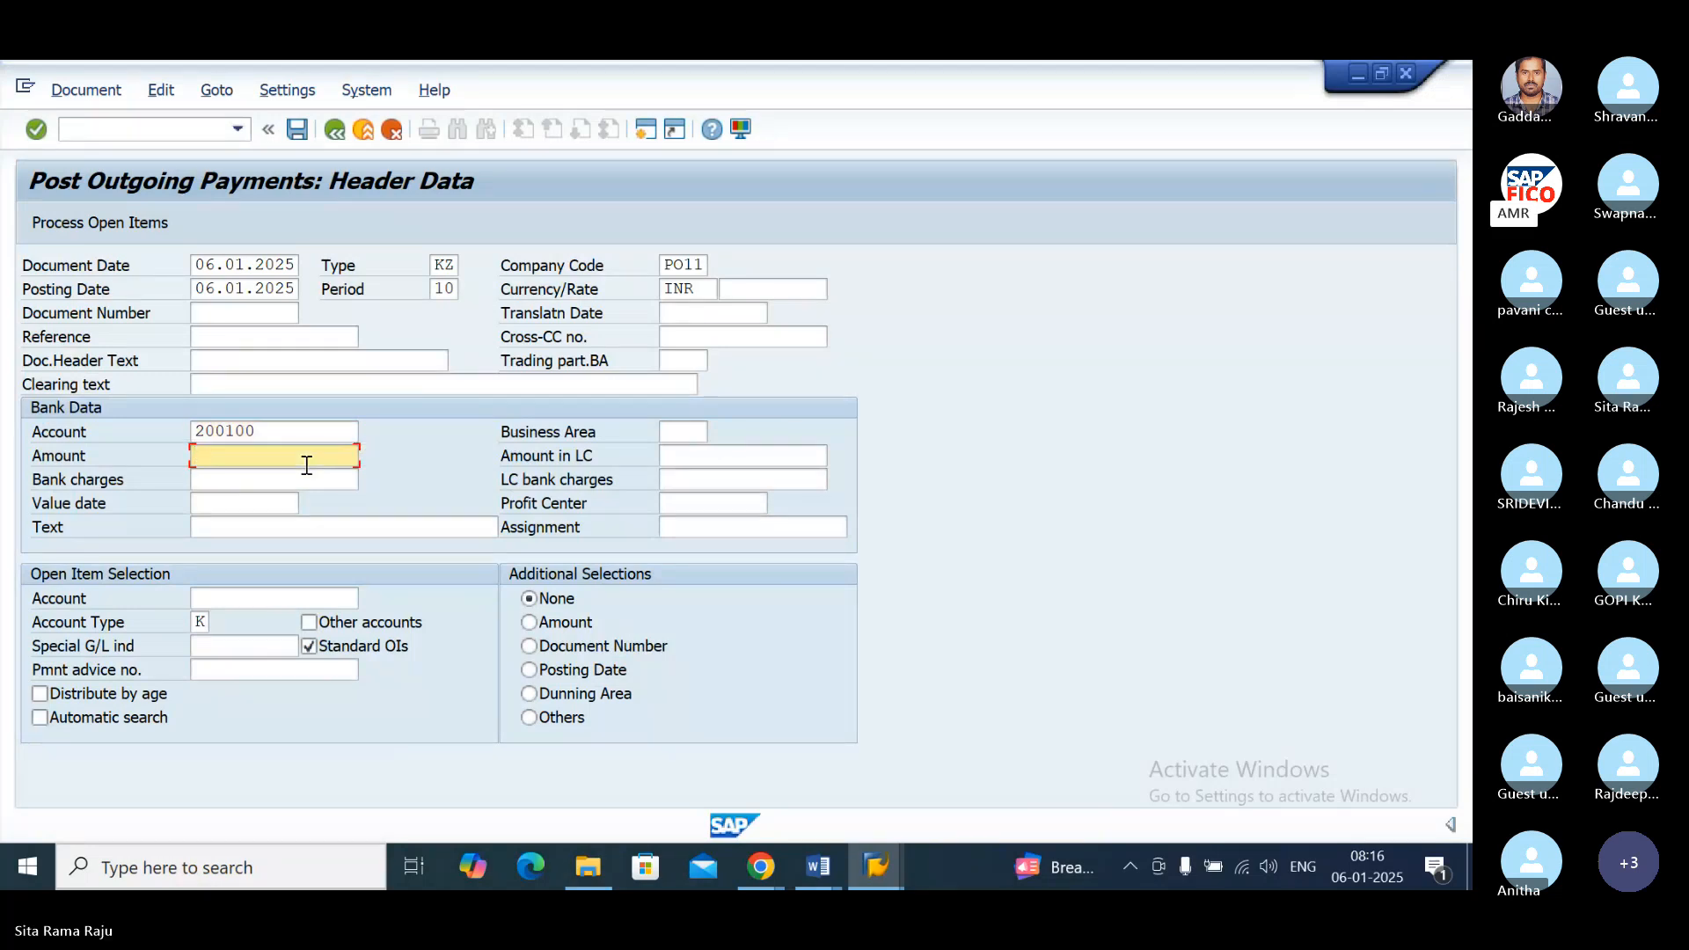
type("10")
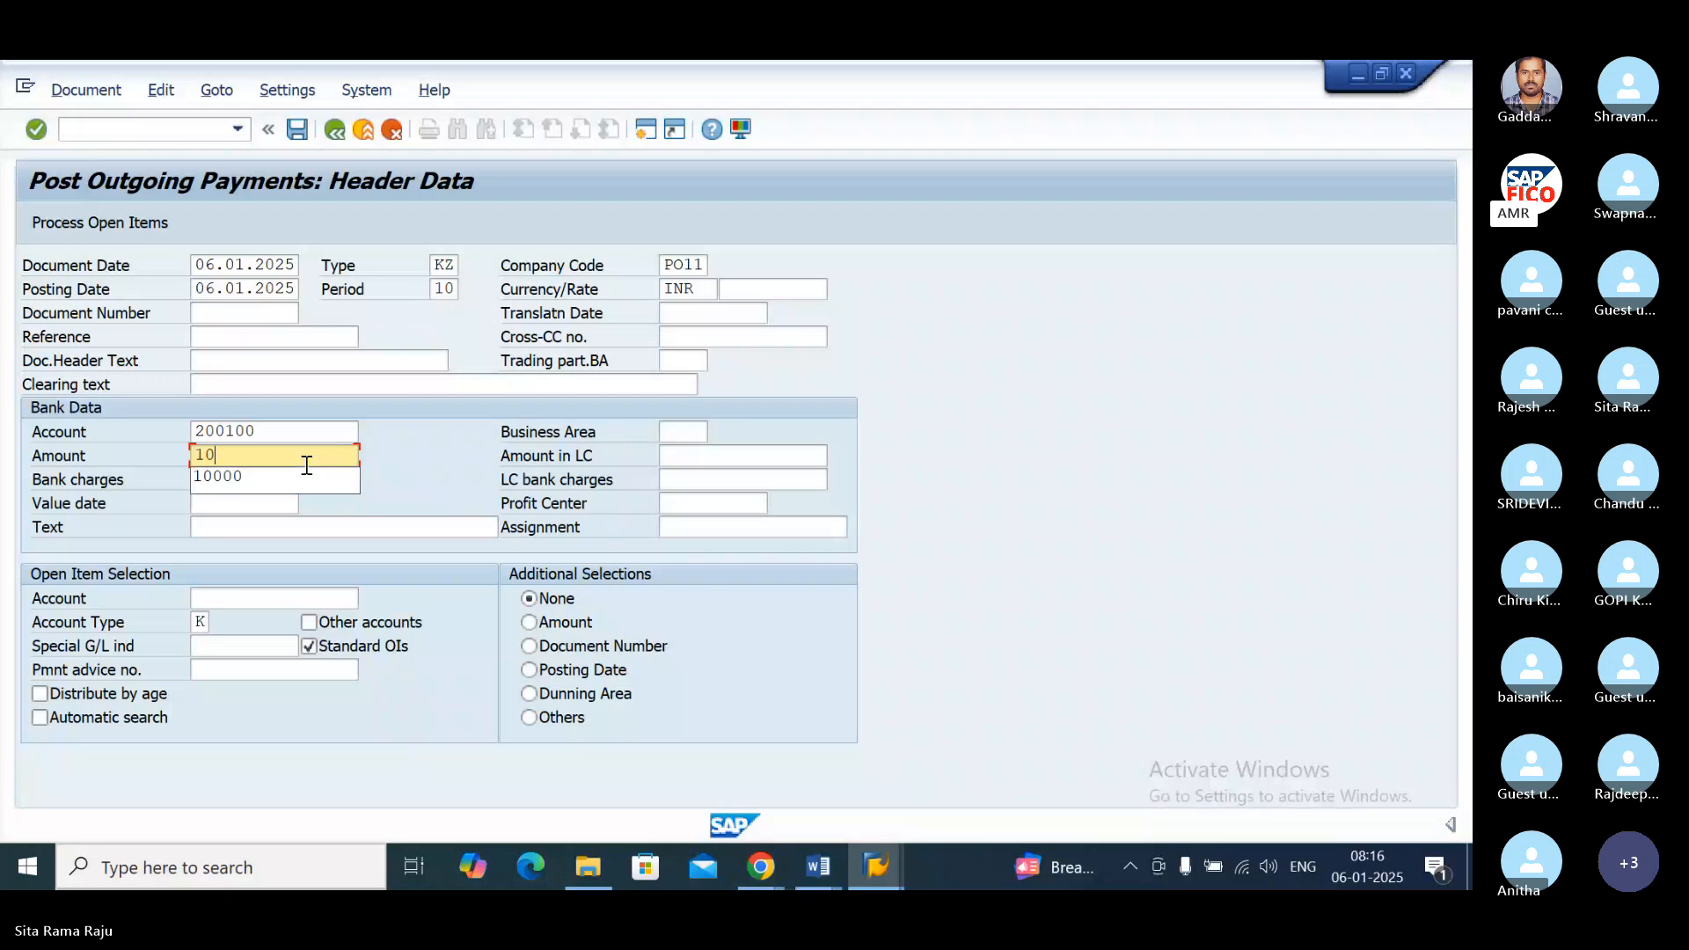
left_click(306, 476)
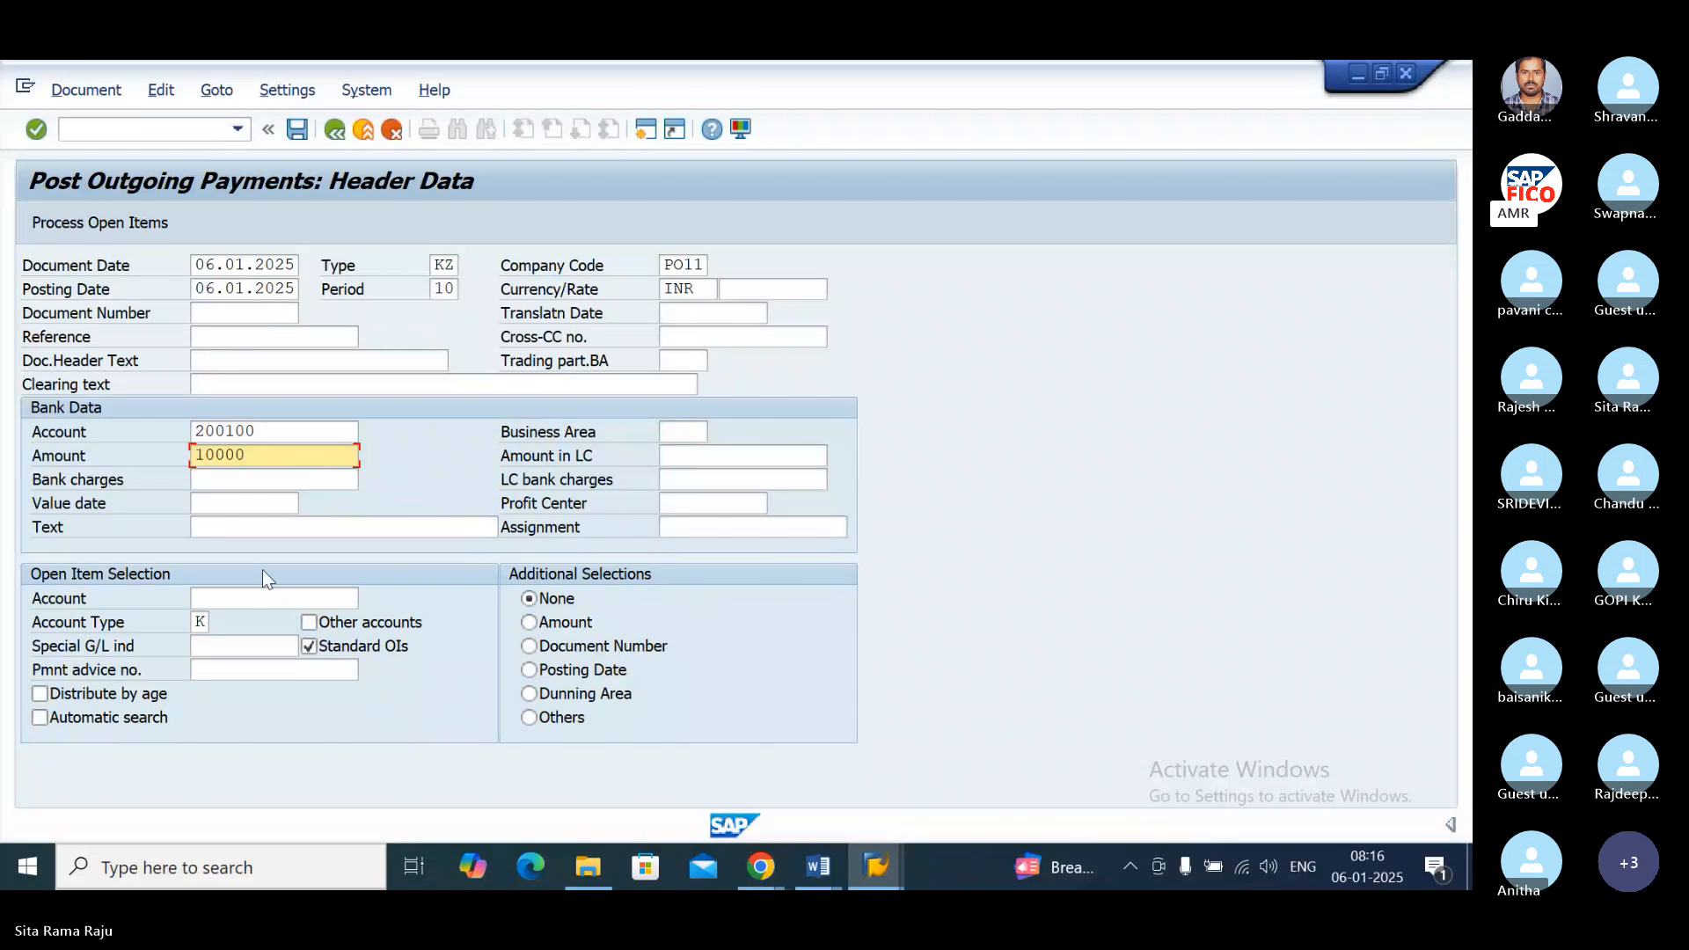
Step: Select the AMR TECHNOLOGIES vendor of company code PO11 as the open item selection account
left_click(249, 601)
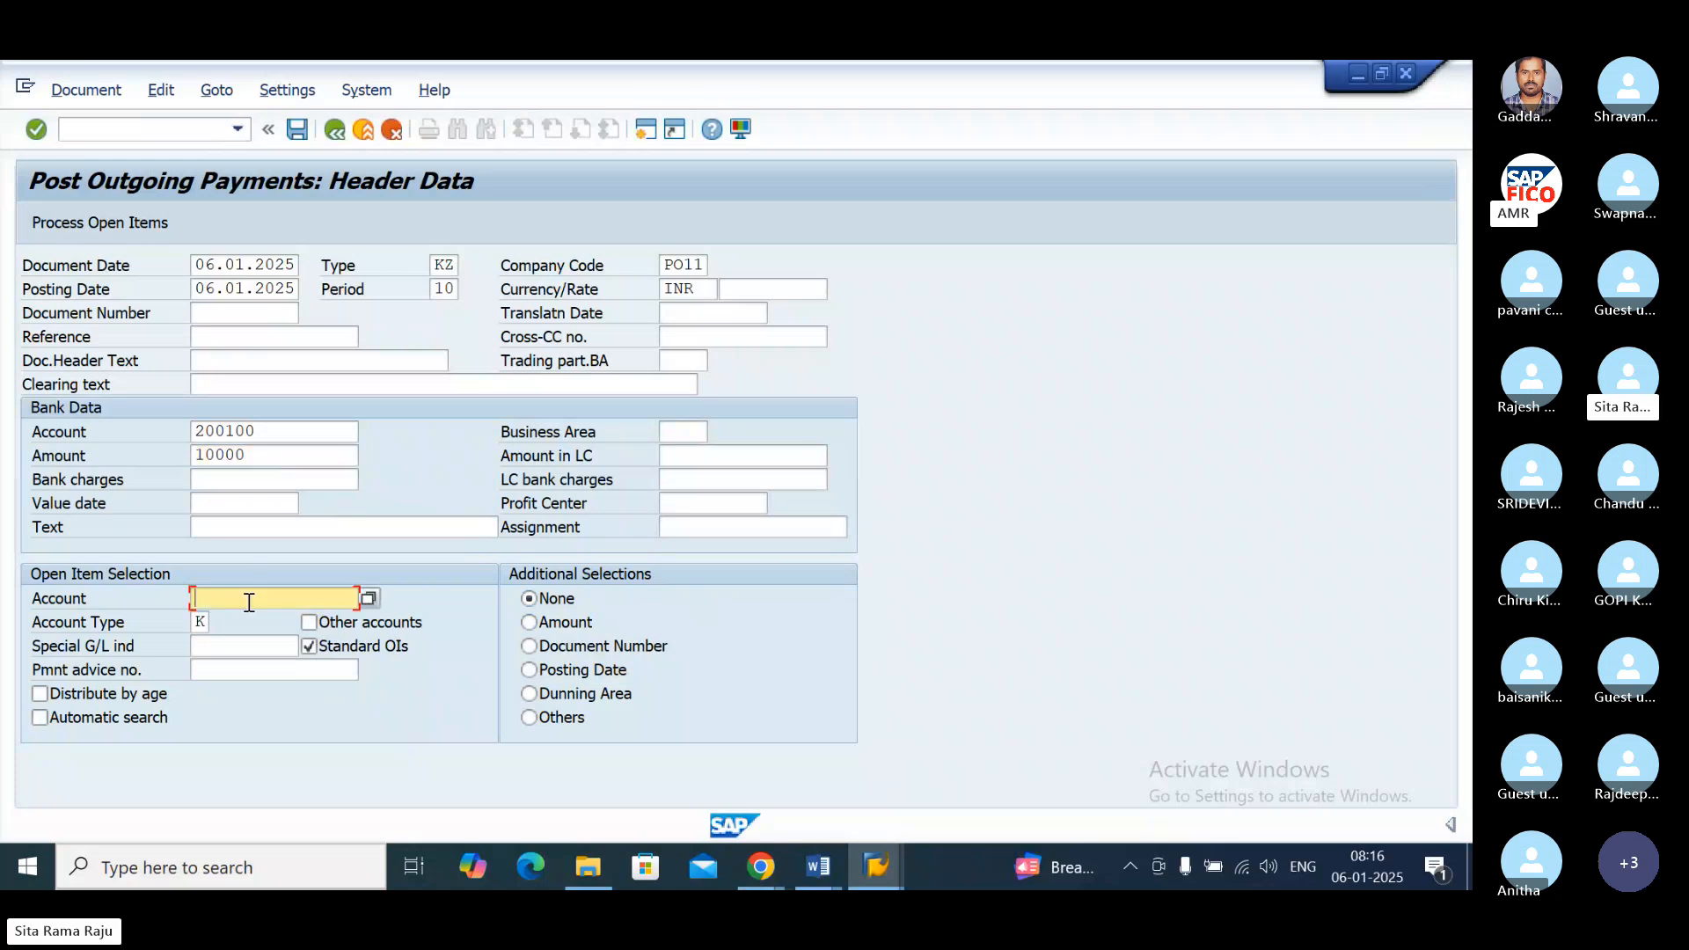
left_click(369, 600)
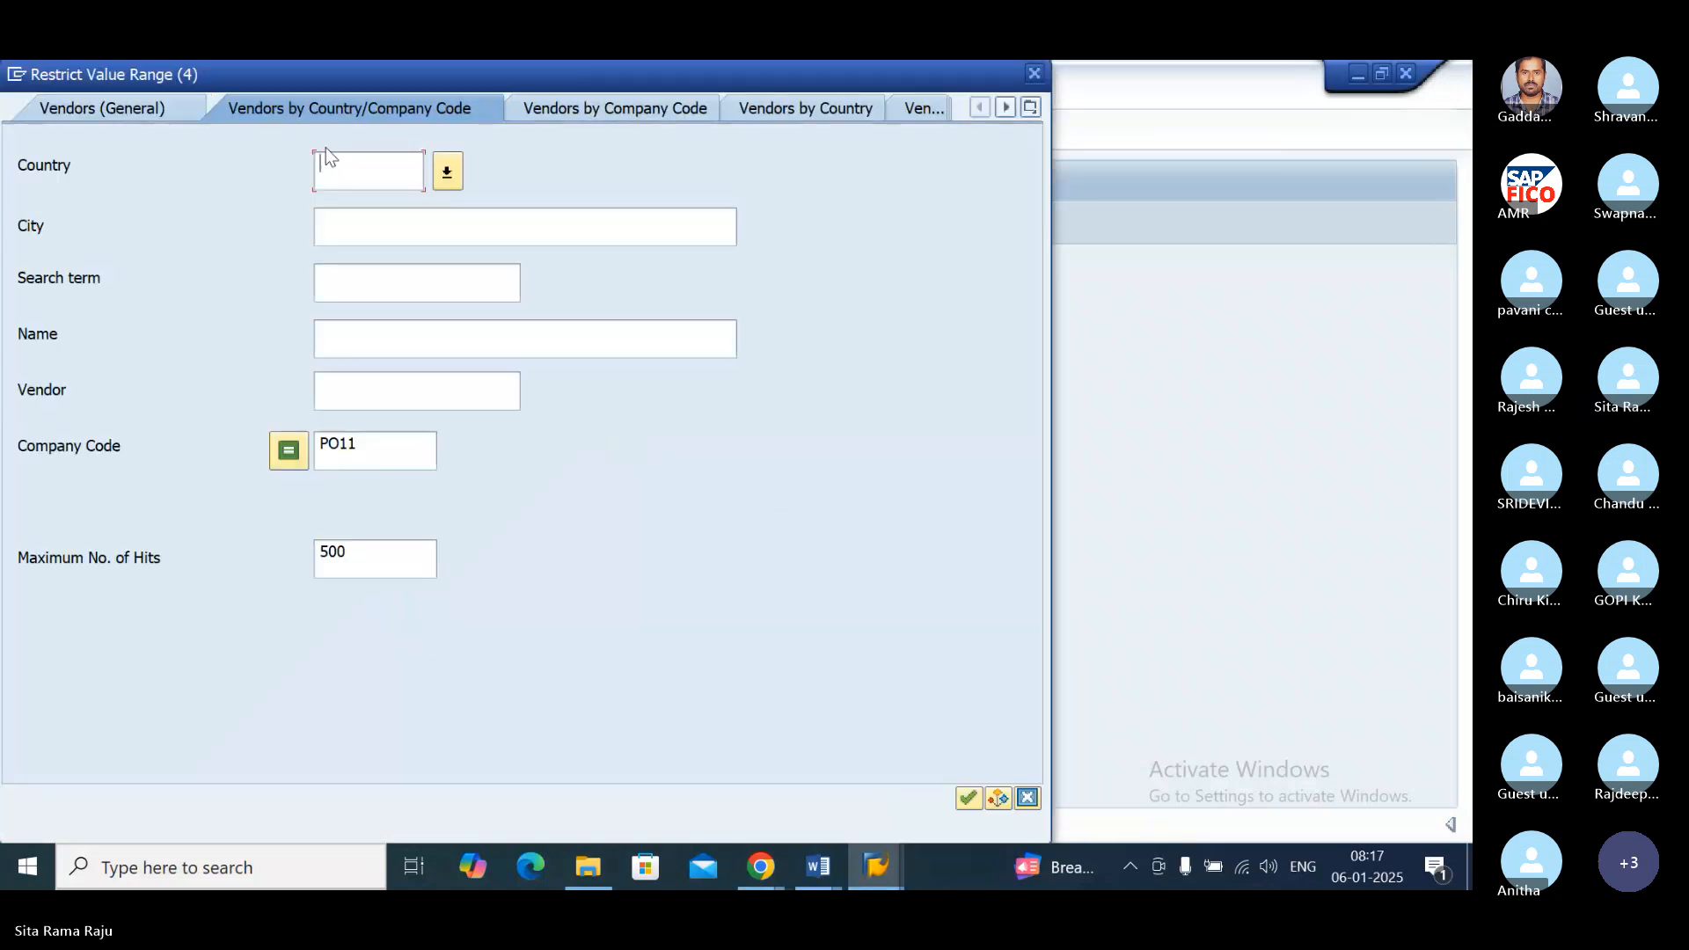
left_click(969, 796)
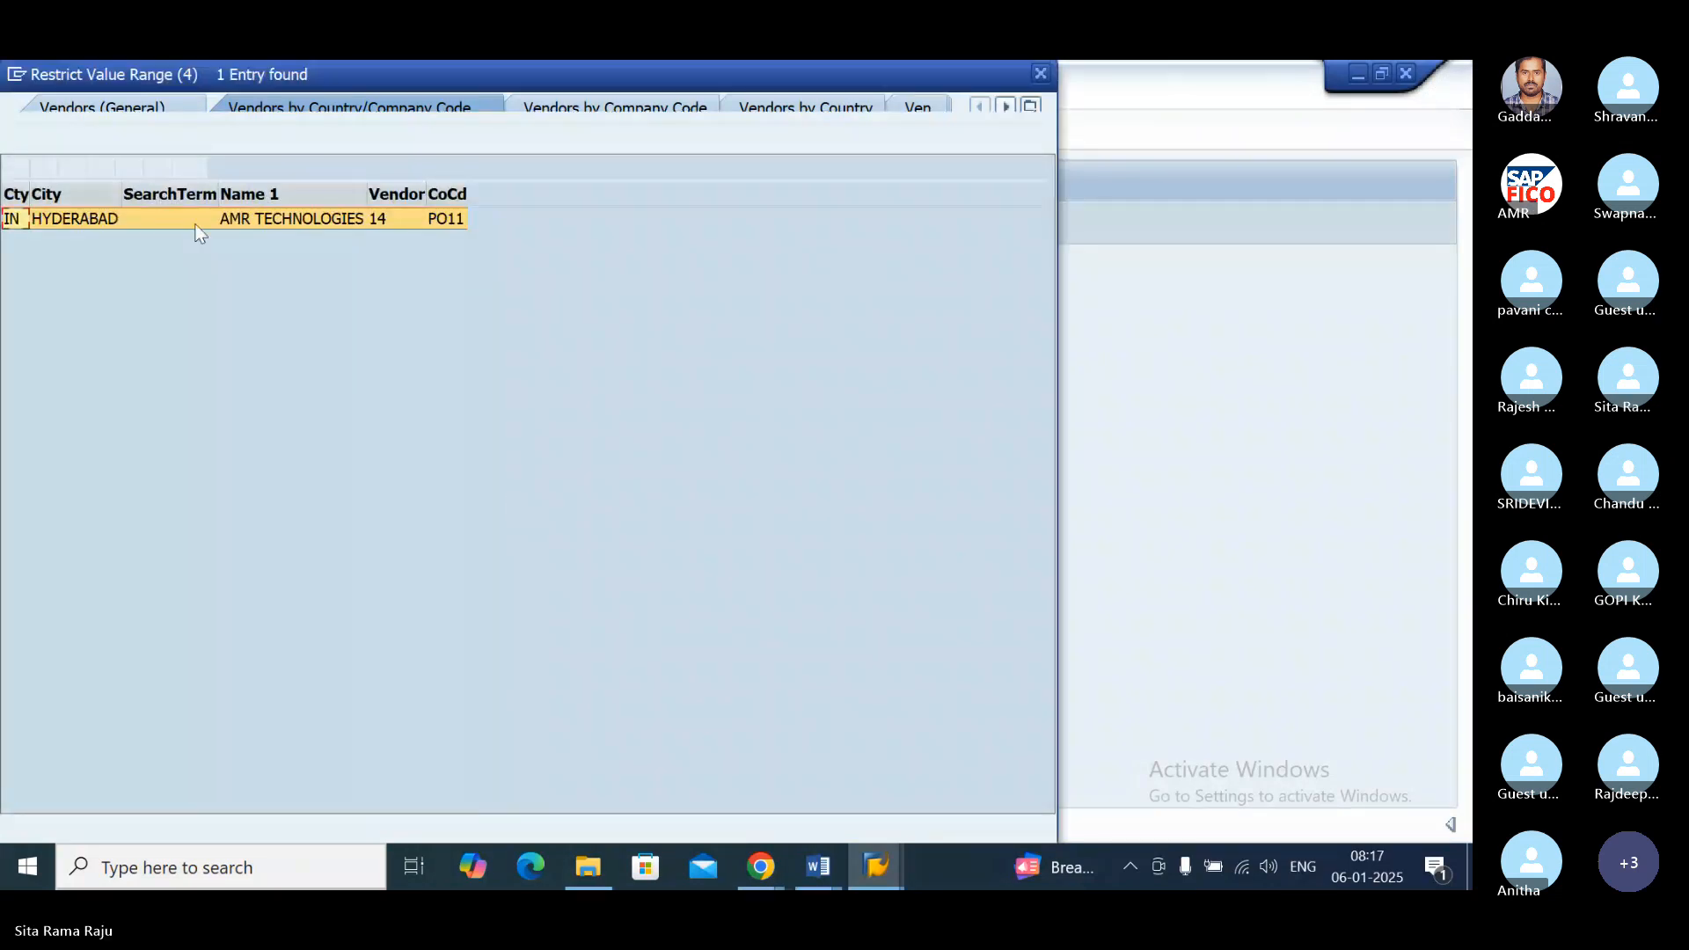
double_click(241, 219)
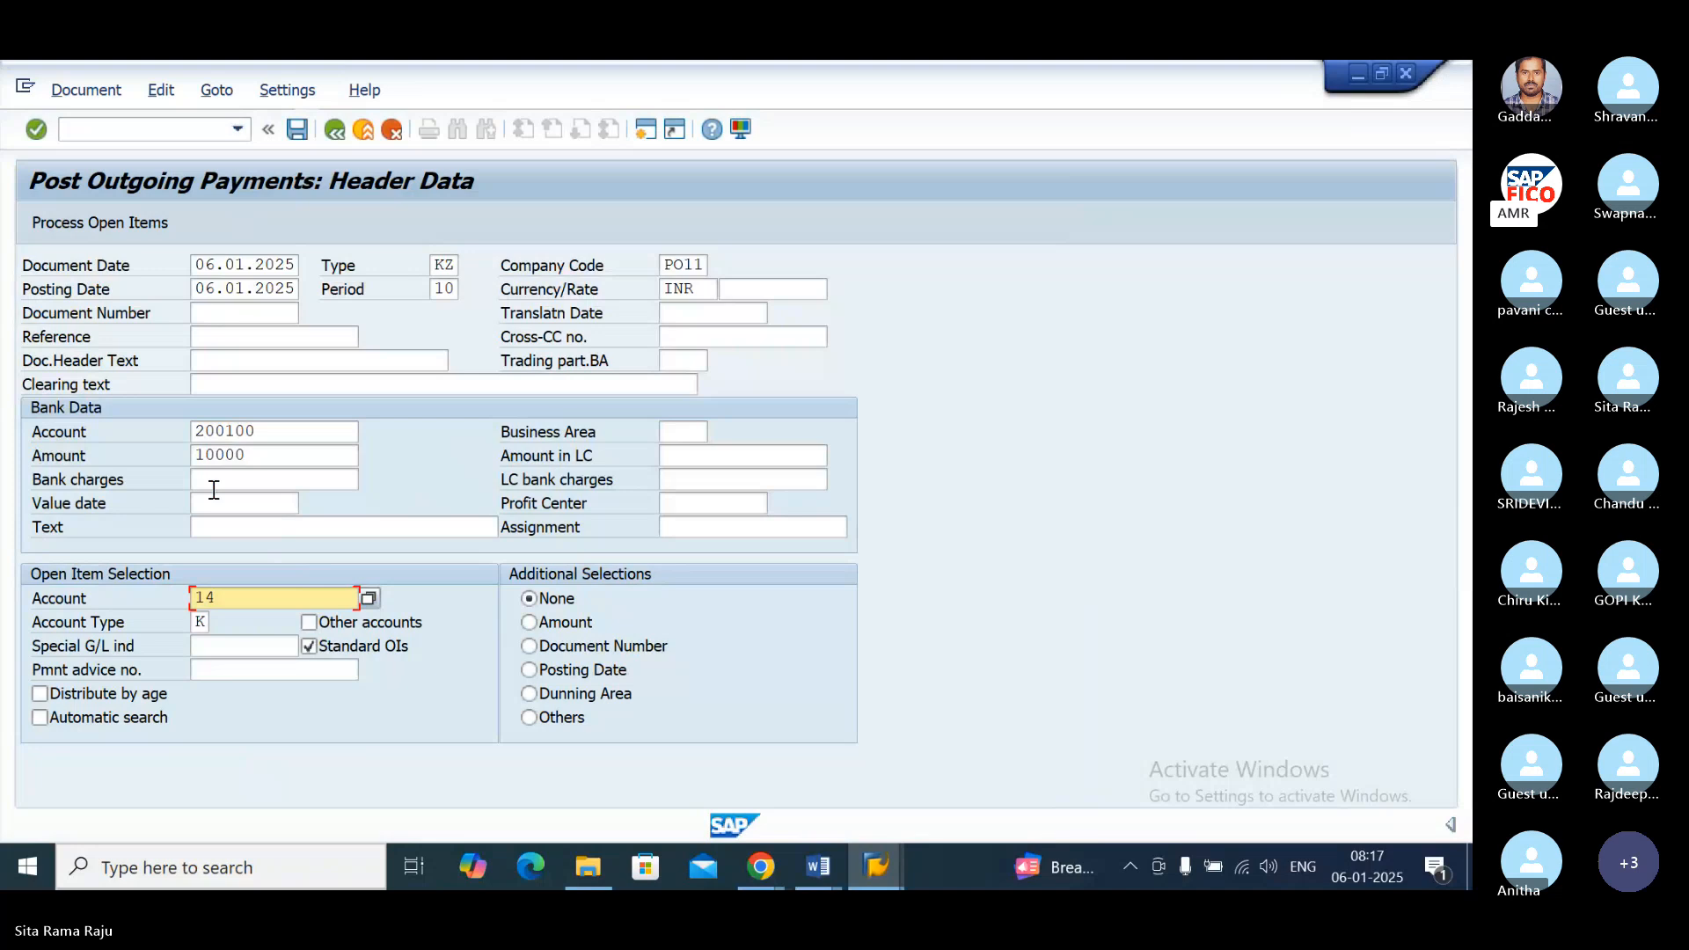
Step: Set the open item selection's account type to K (Vendors) from its value list
left_click(199, 621)
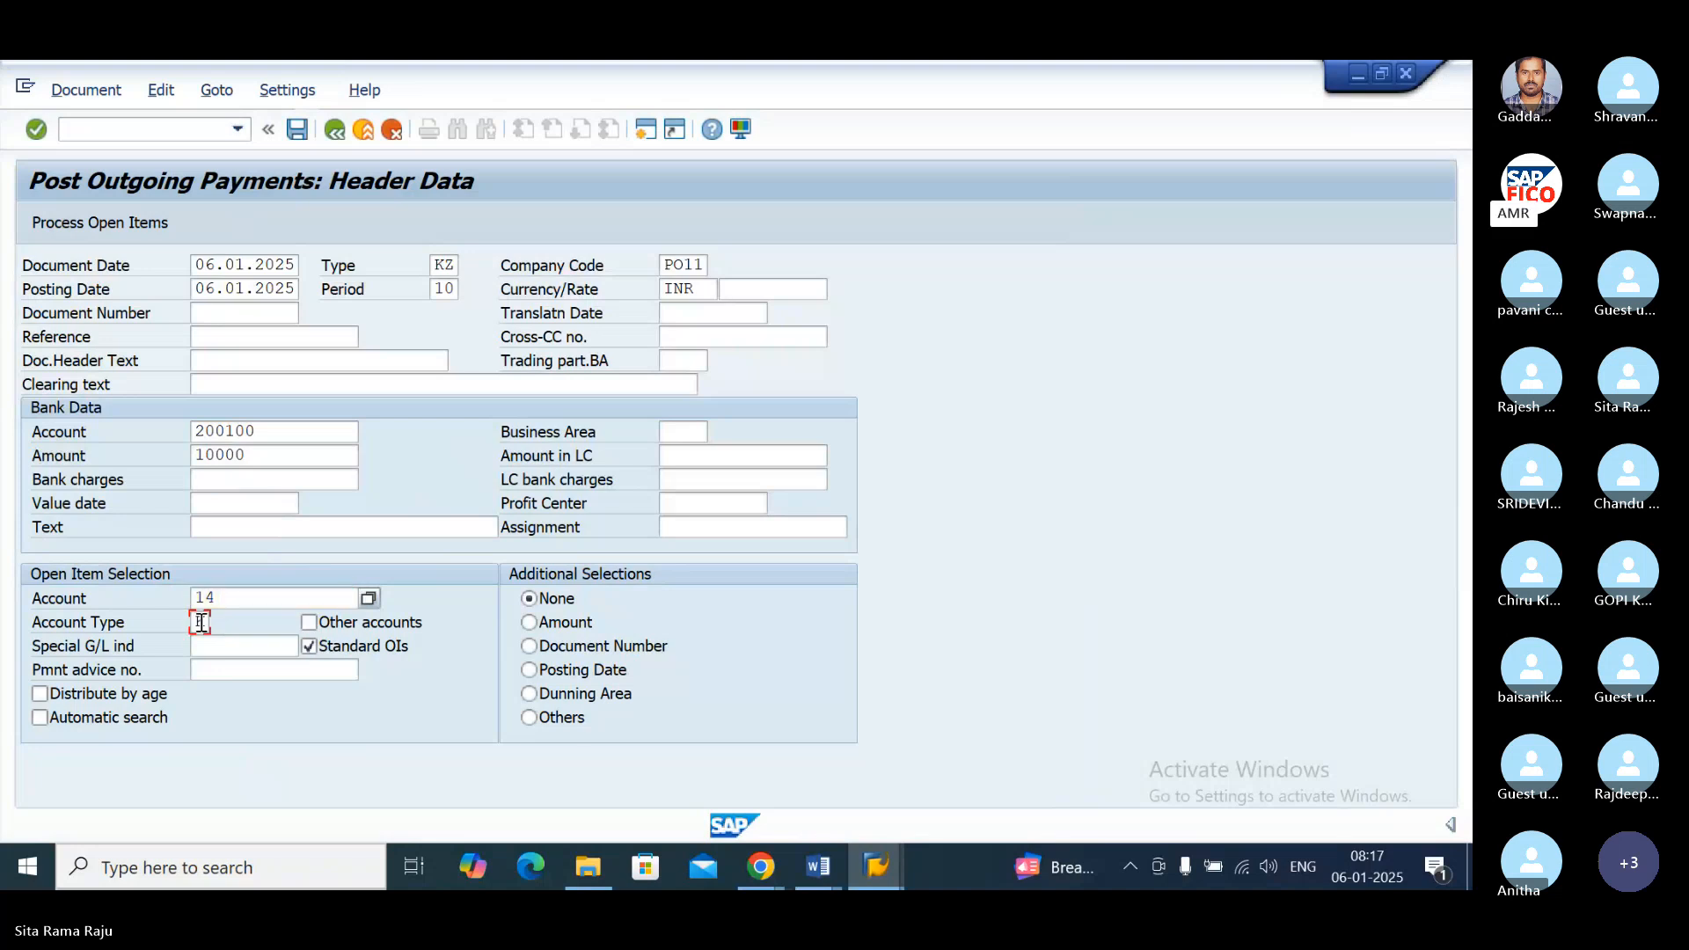
type("K")
left_click(220, 621)
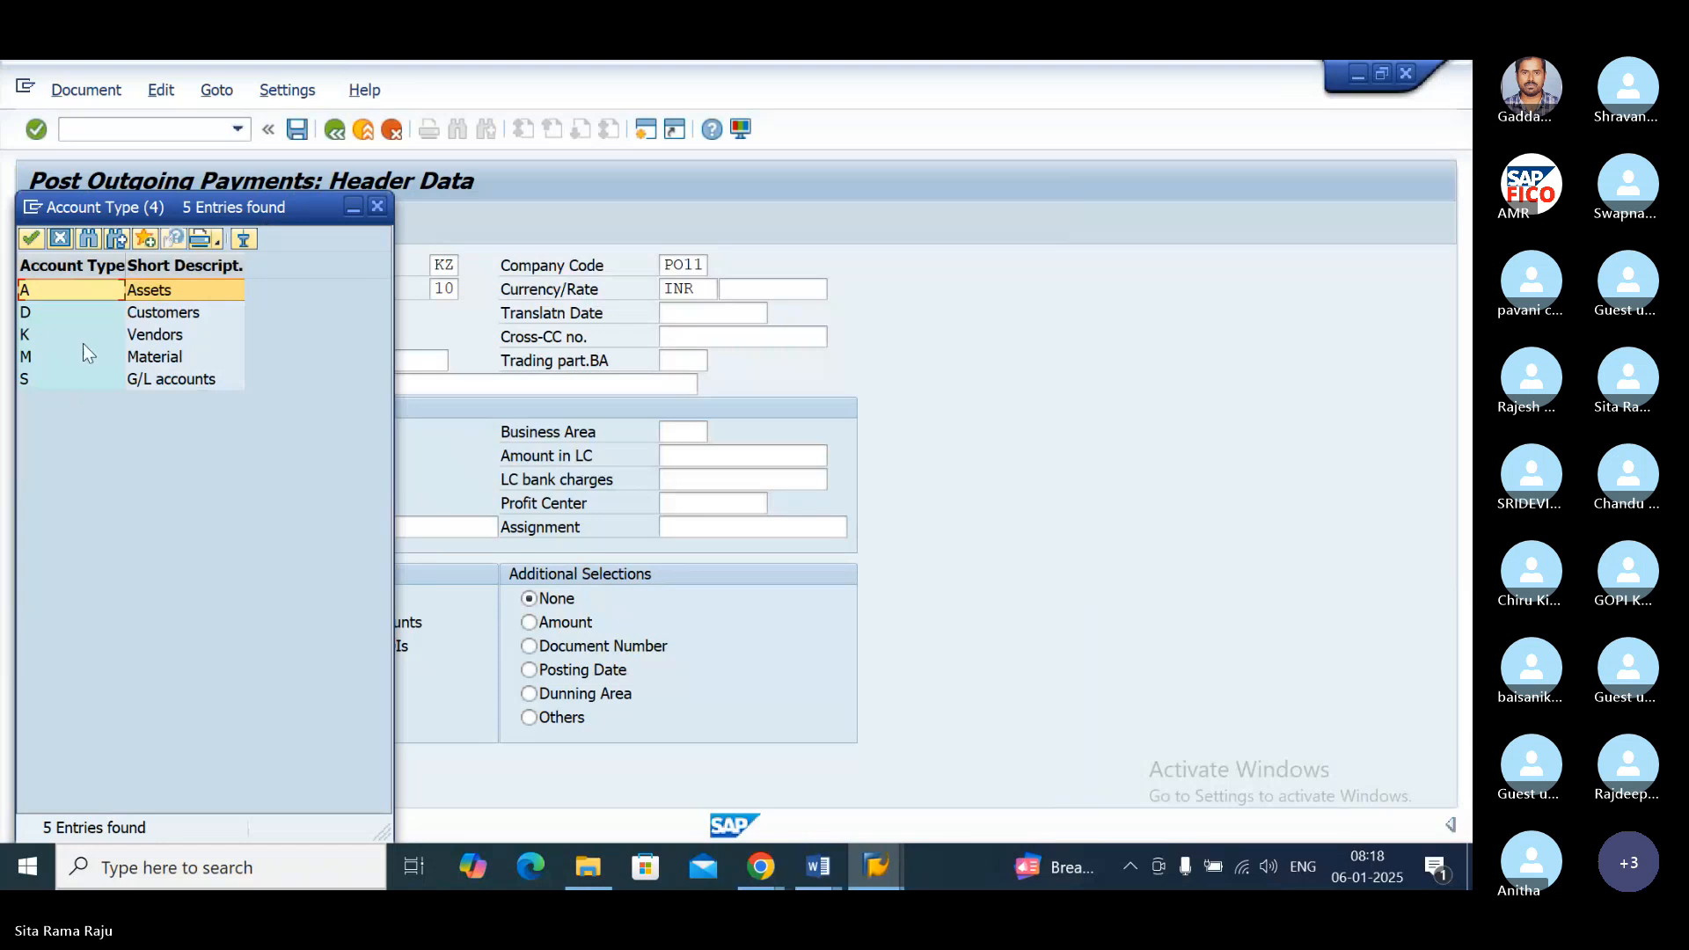
double_click(141, 337)
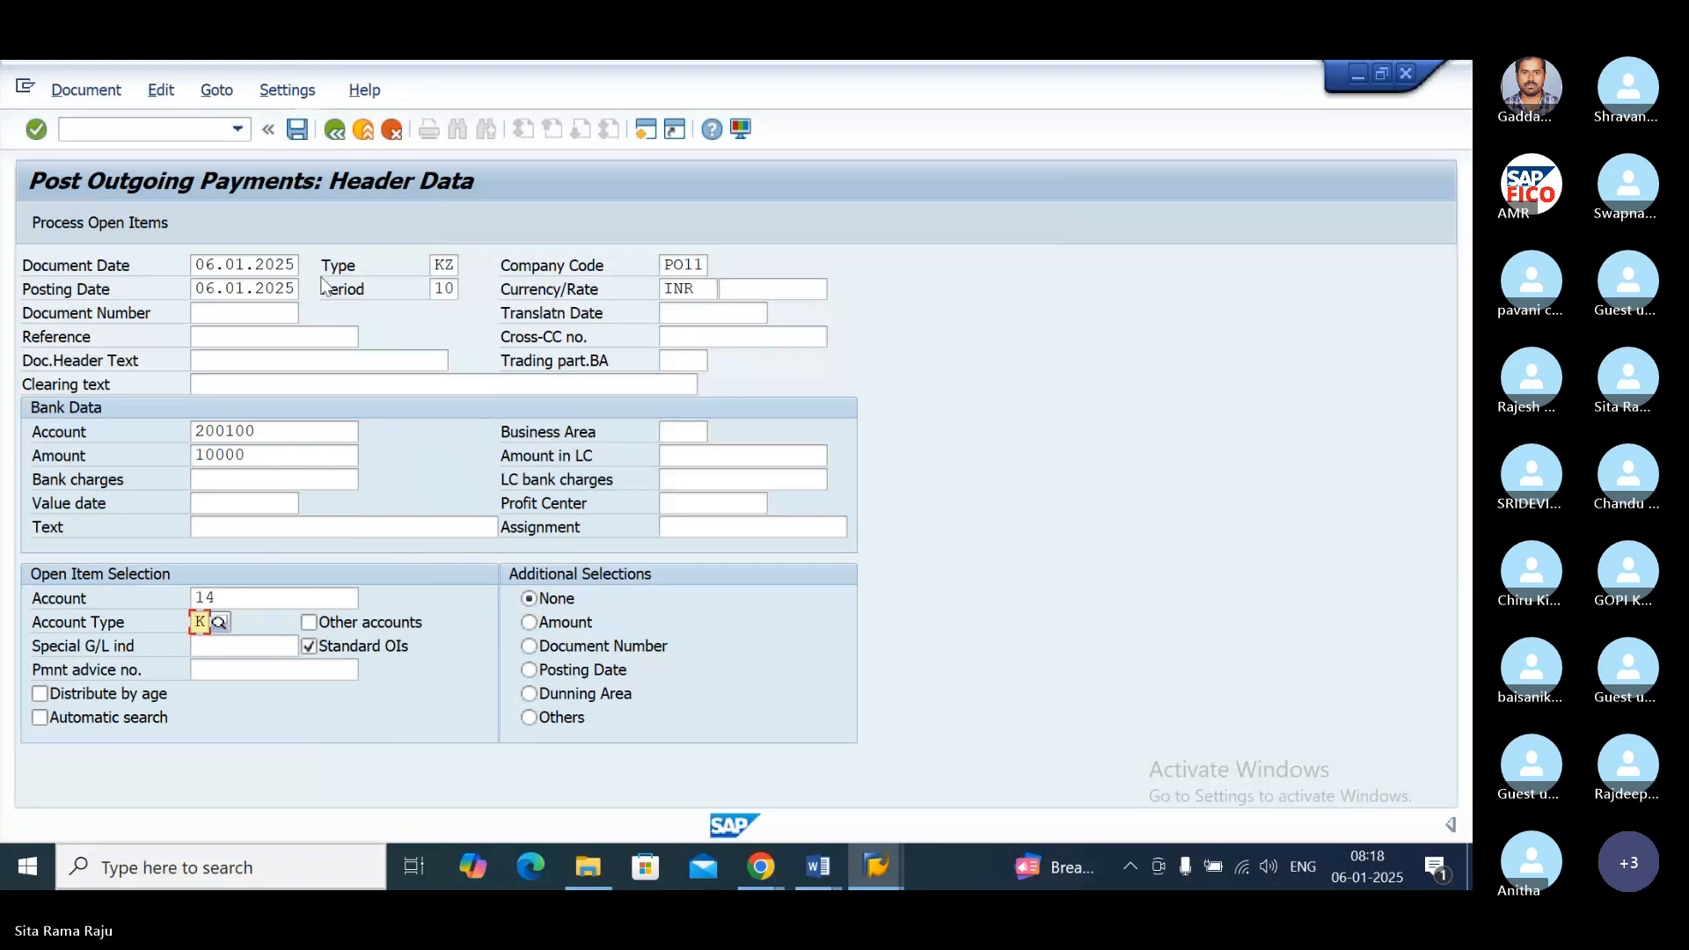
Step: Simulate the outgoing payment from the vendor's processed open items and post it
left_click(139, 220)
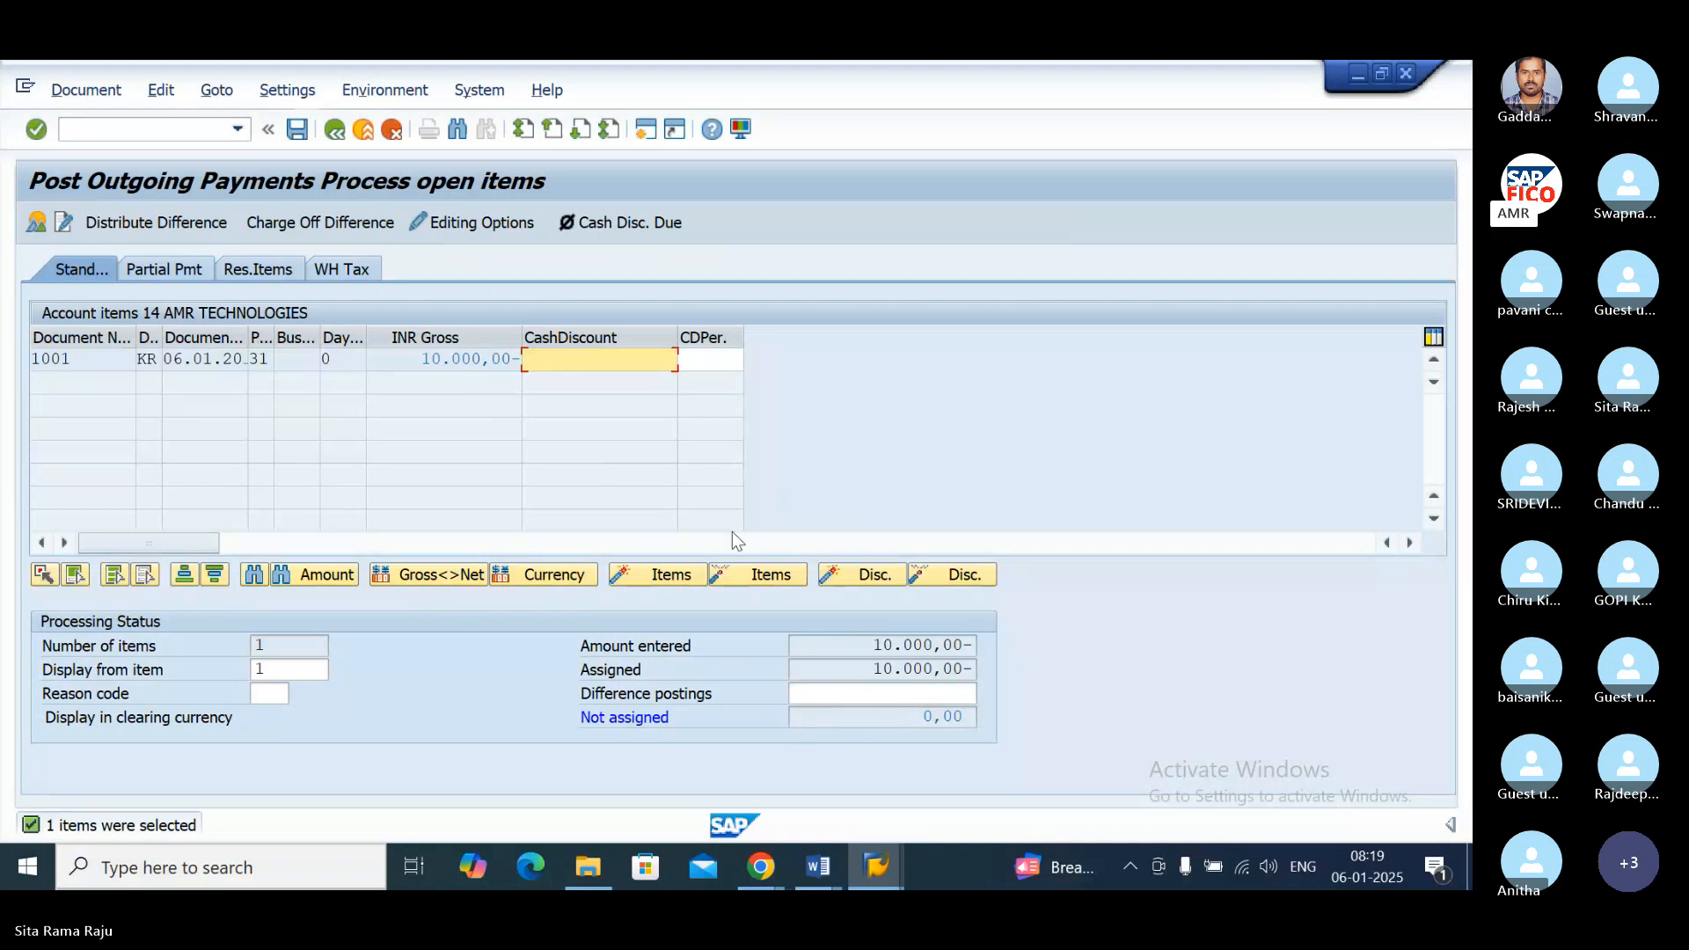
left_click(83, 93)
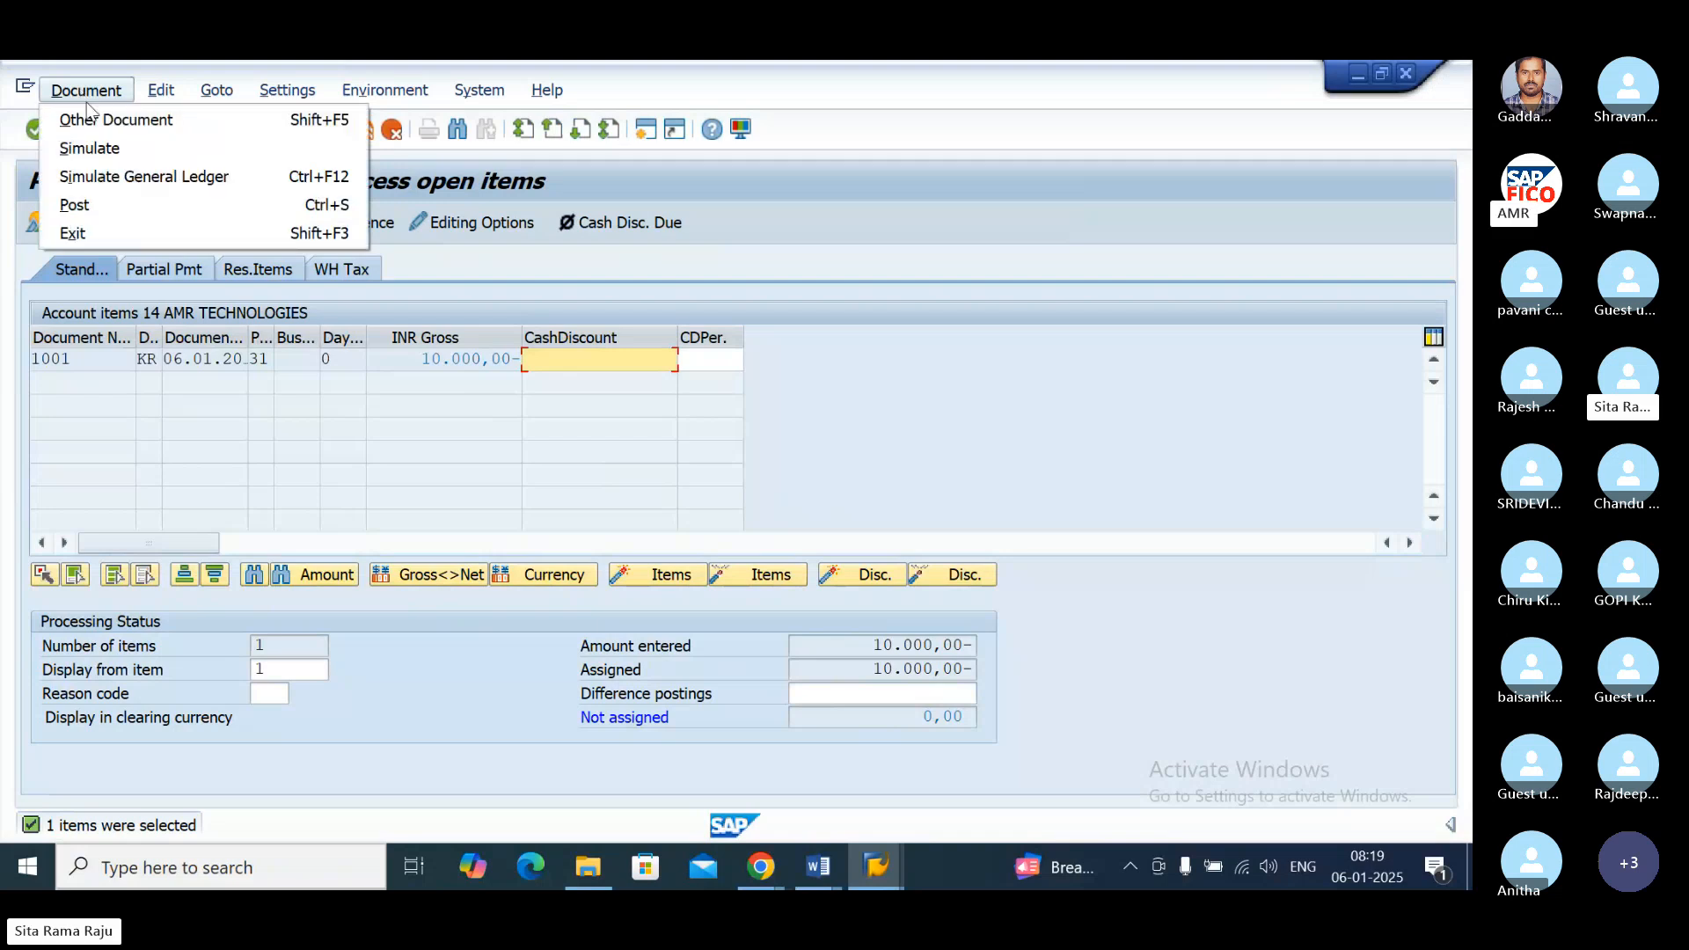
left_click(92, 148)
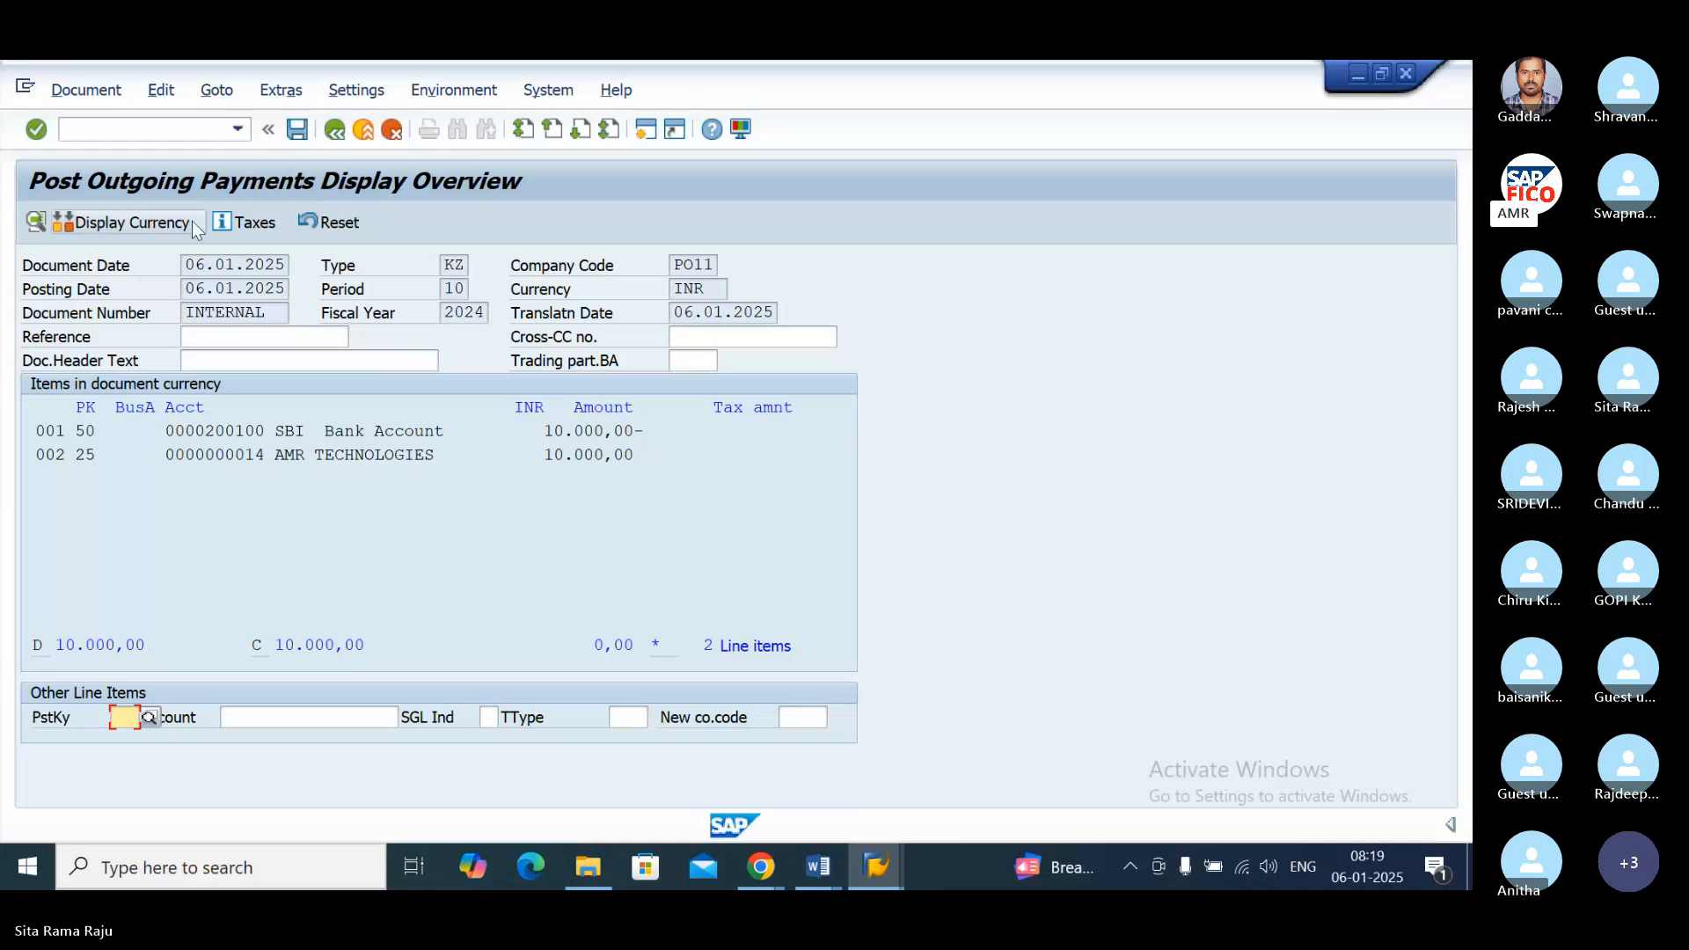
left_click(300, 130)
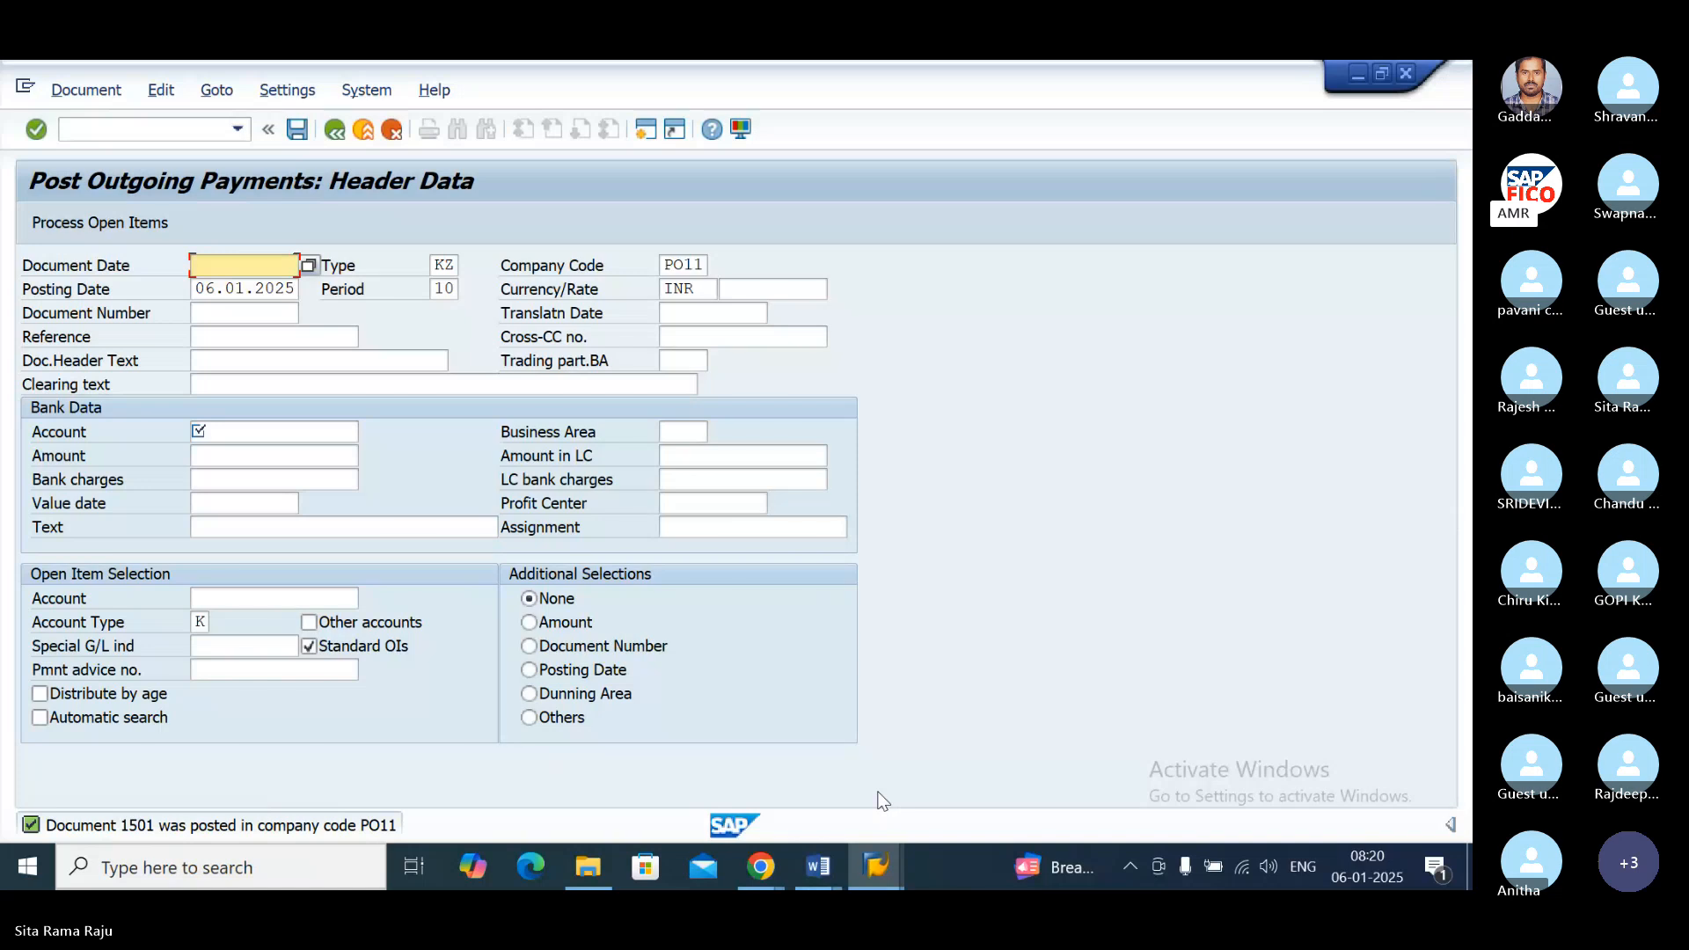
Step: In the vendor line item display session, refresh the open items list and list the vendor's cleared items
left_click(876, 866)
mouse_move(876, 867)
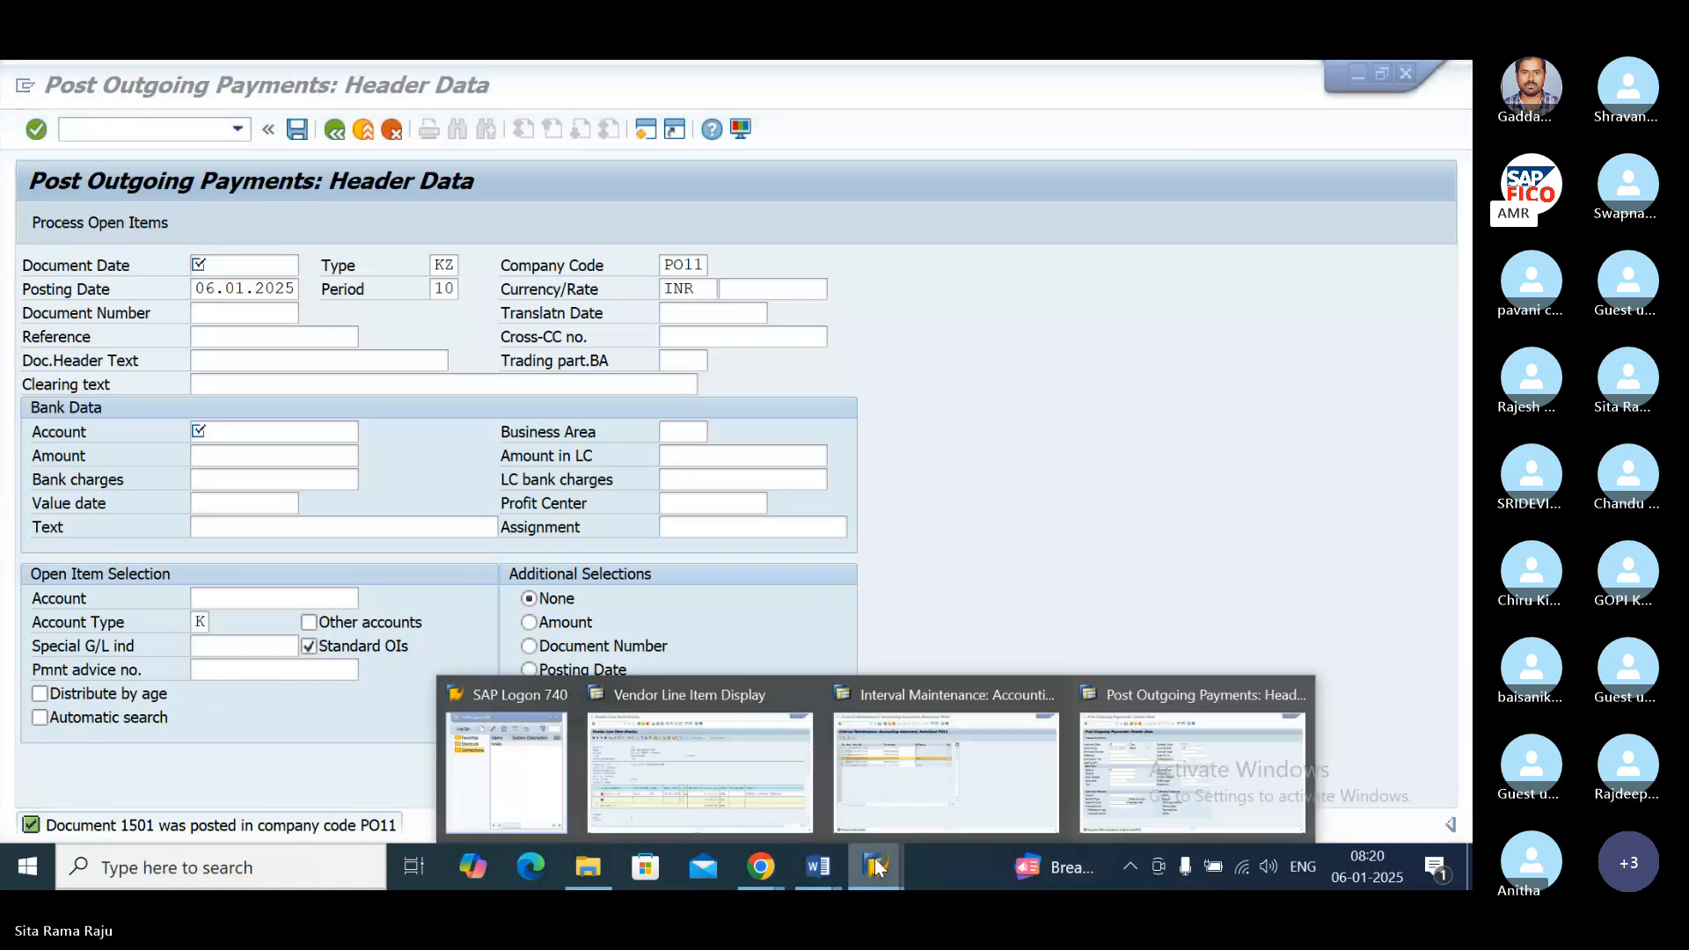
left_click(713, 700)
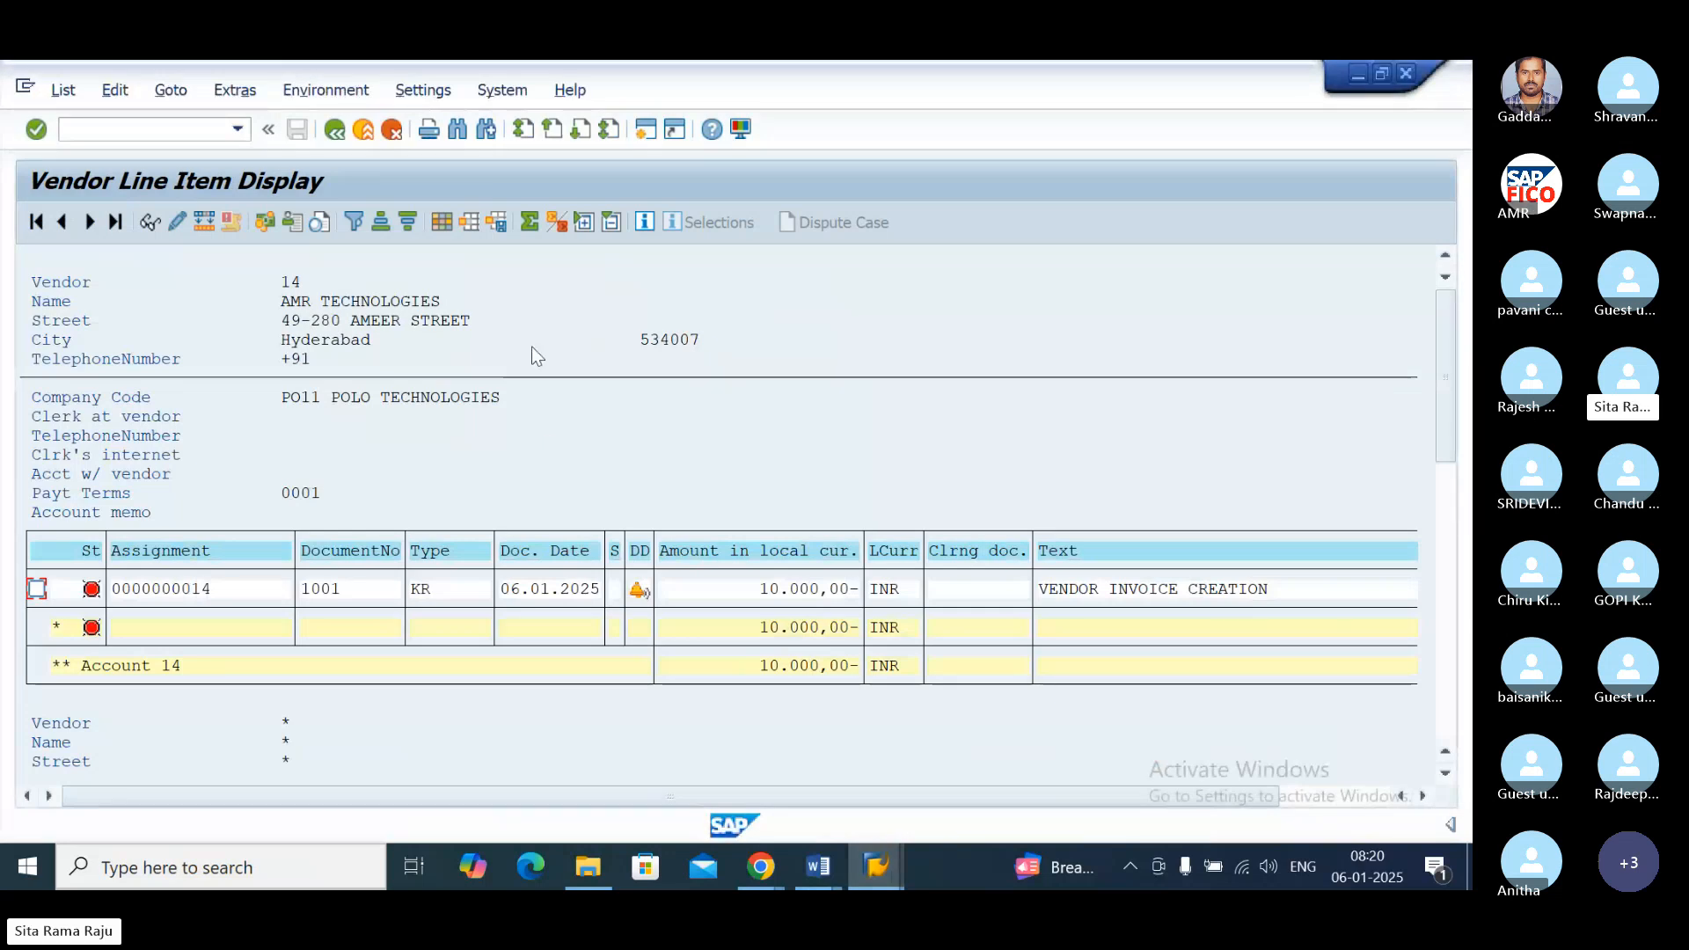
left_click(64, 91)
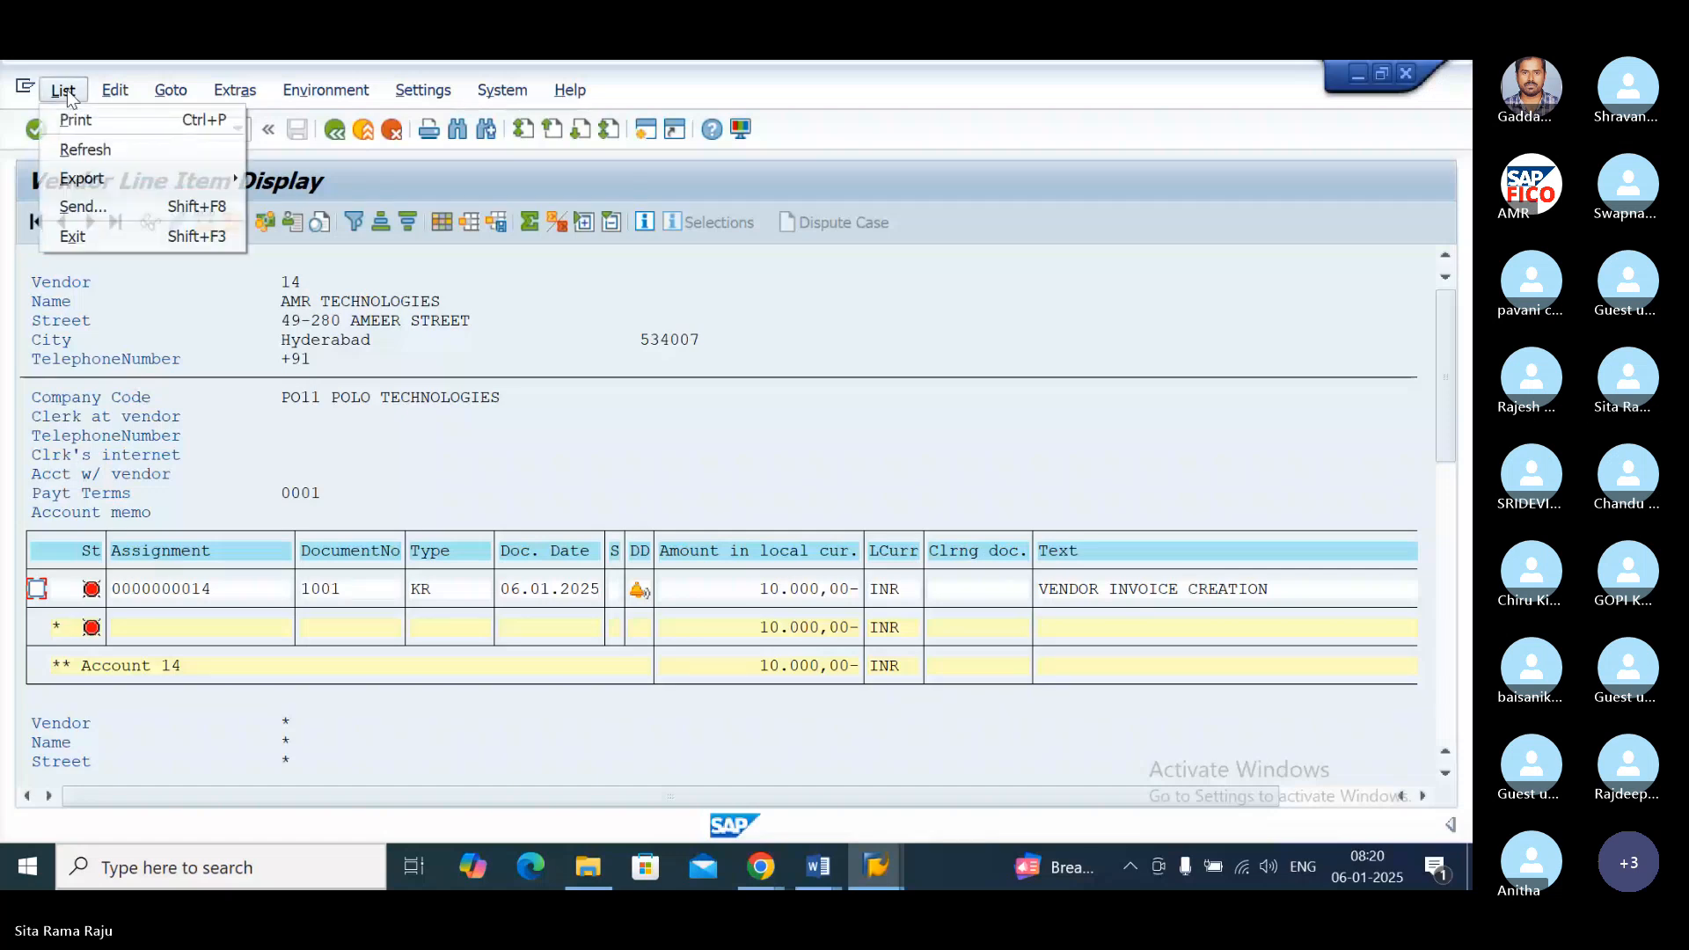
left_click(75, 144)
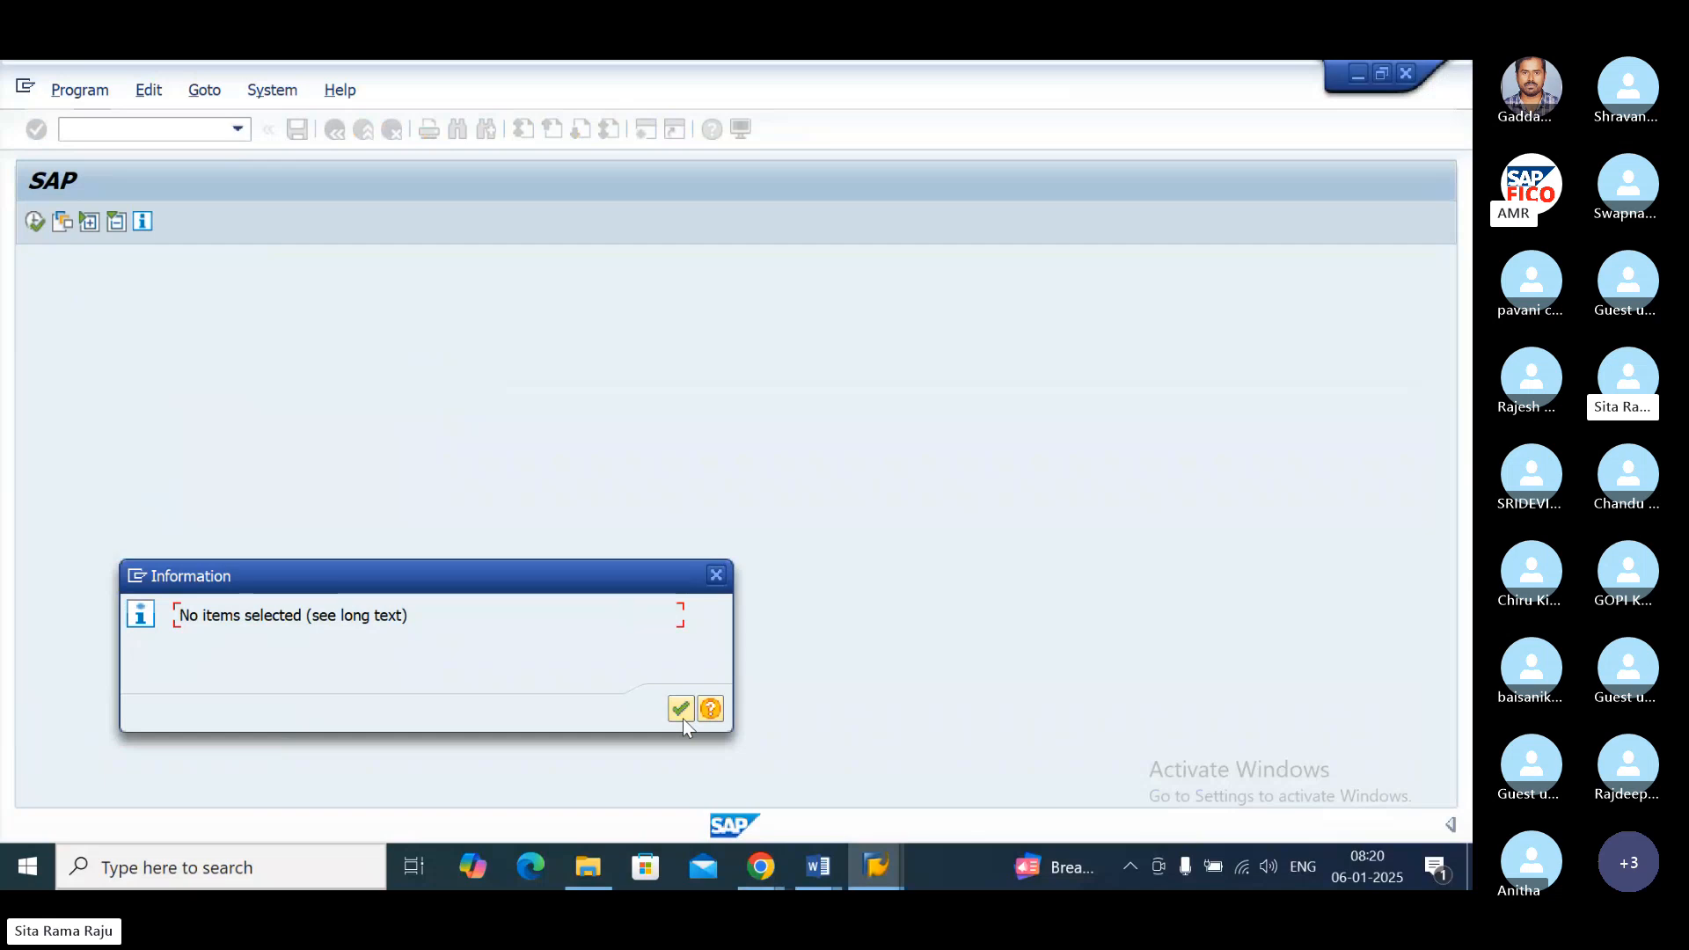
left_click(683, 709)
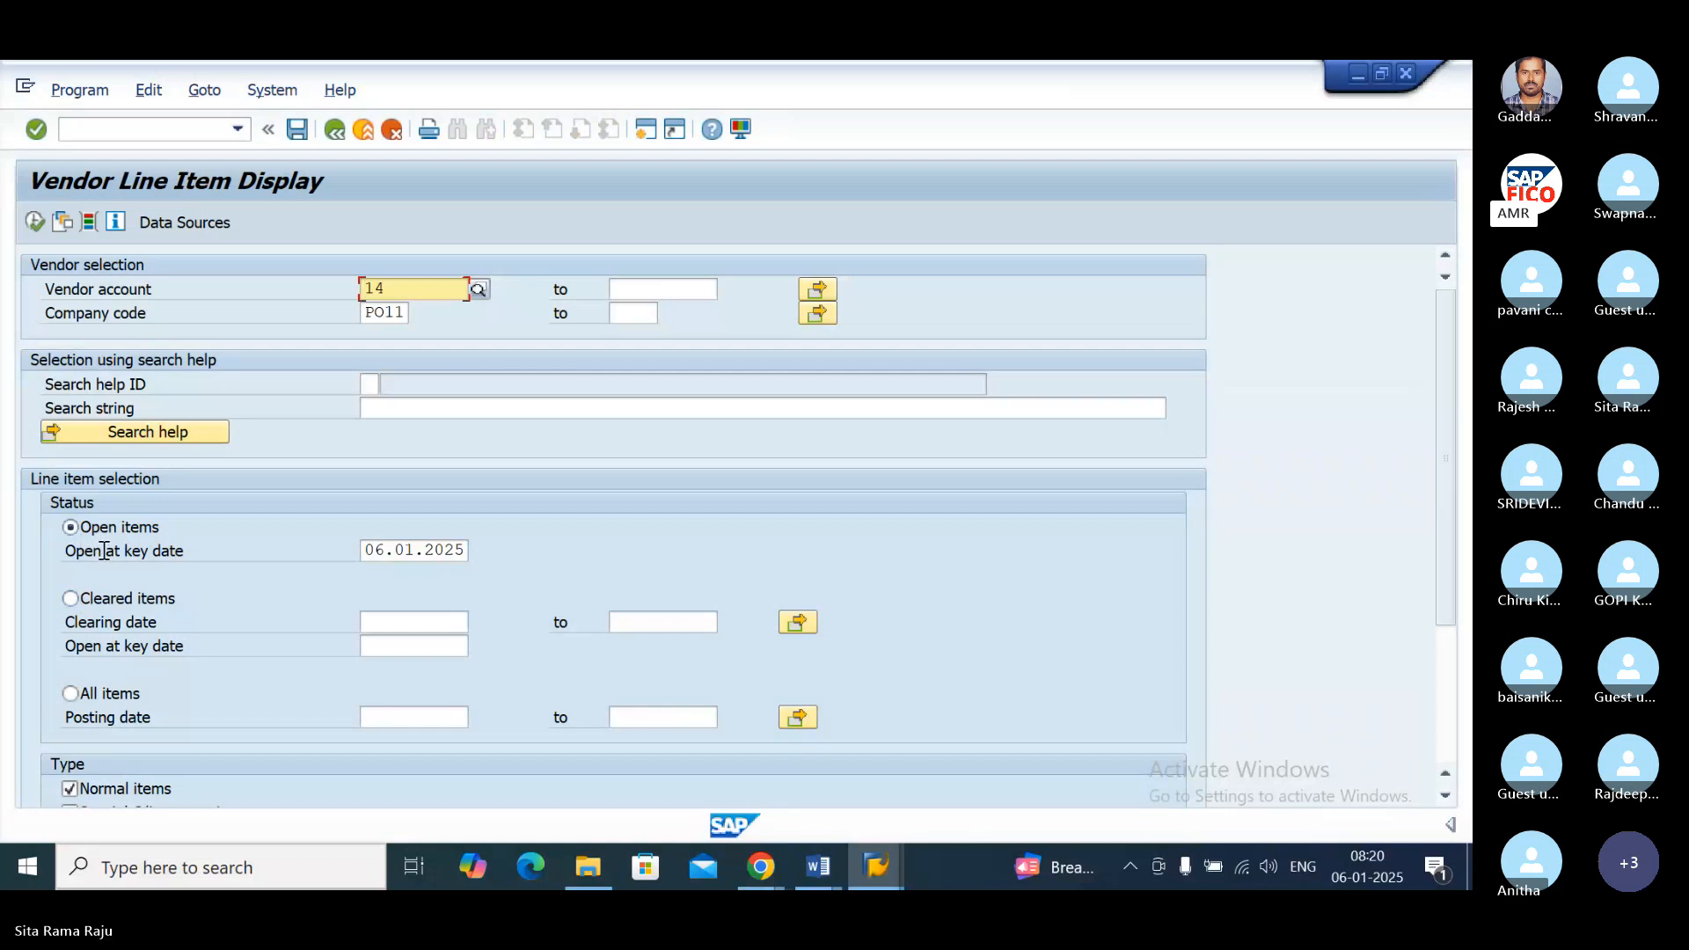
left_click(70, 599)
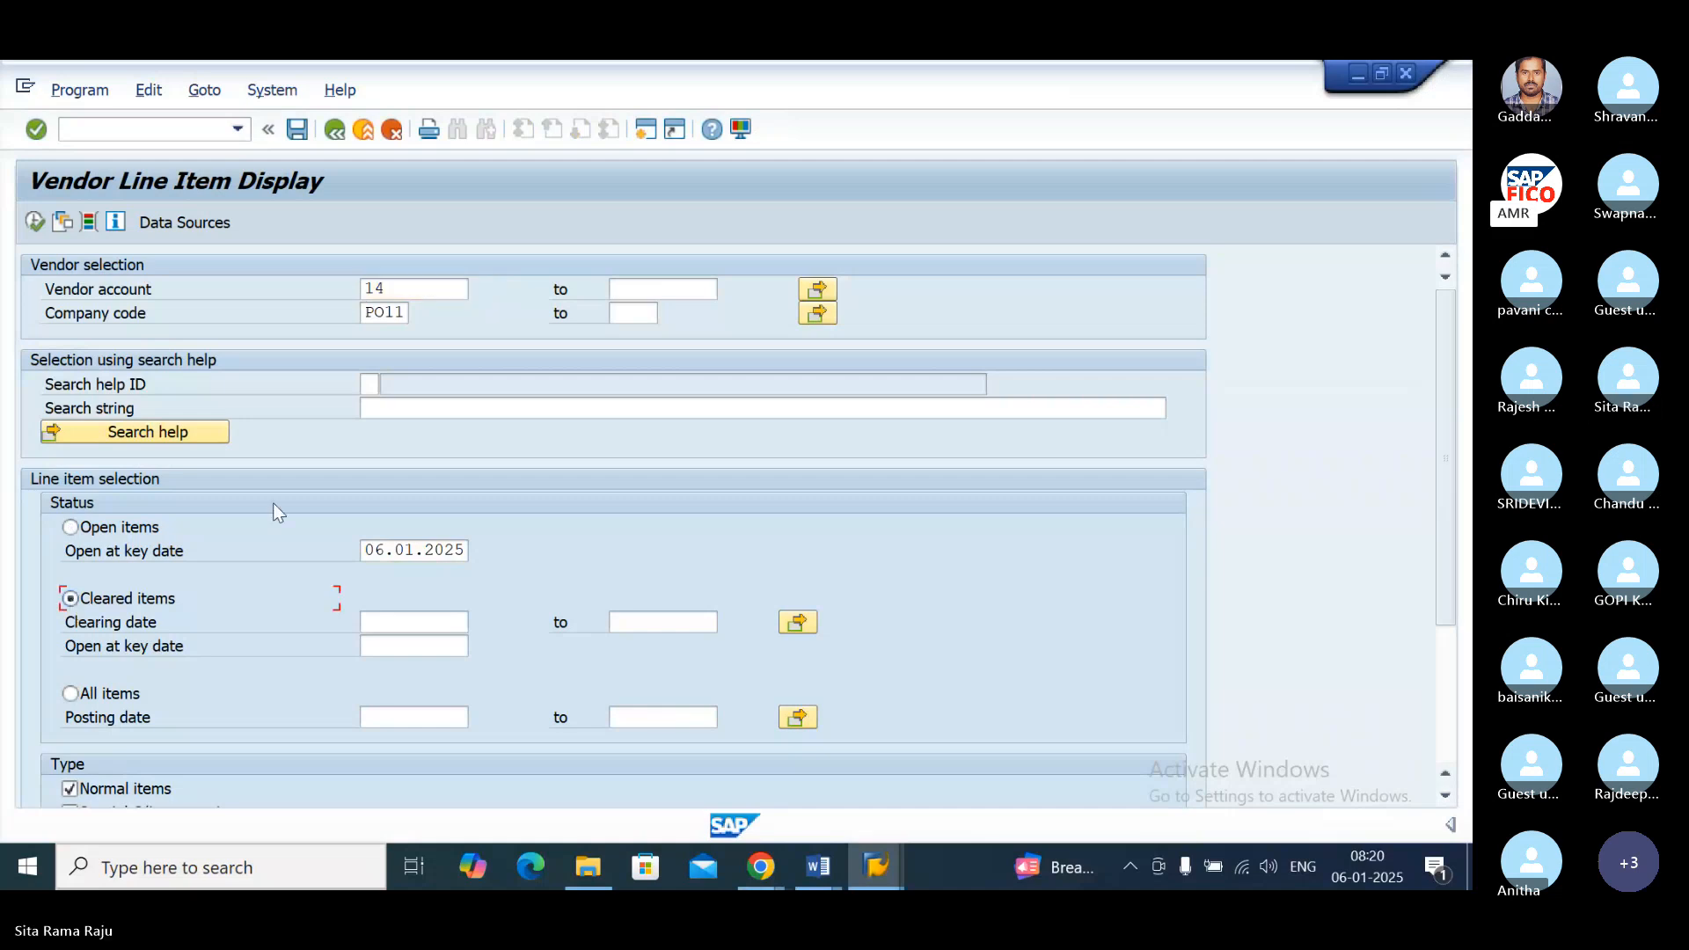
left_click(35, 221)
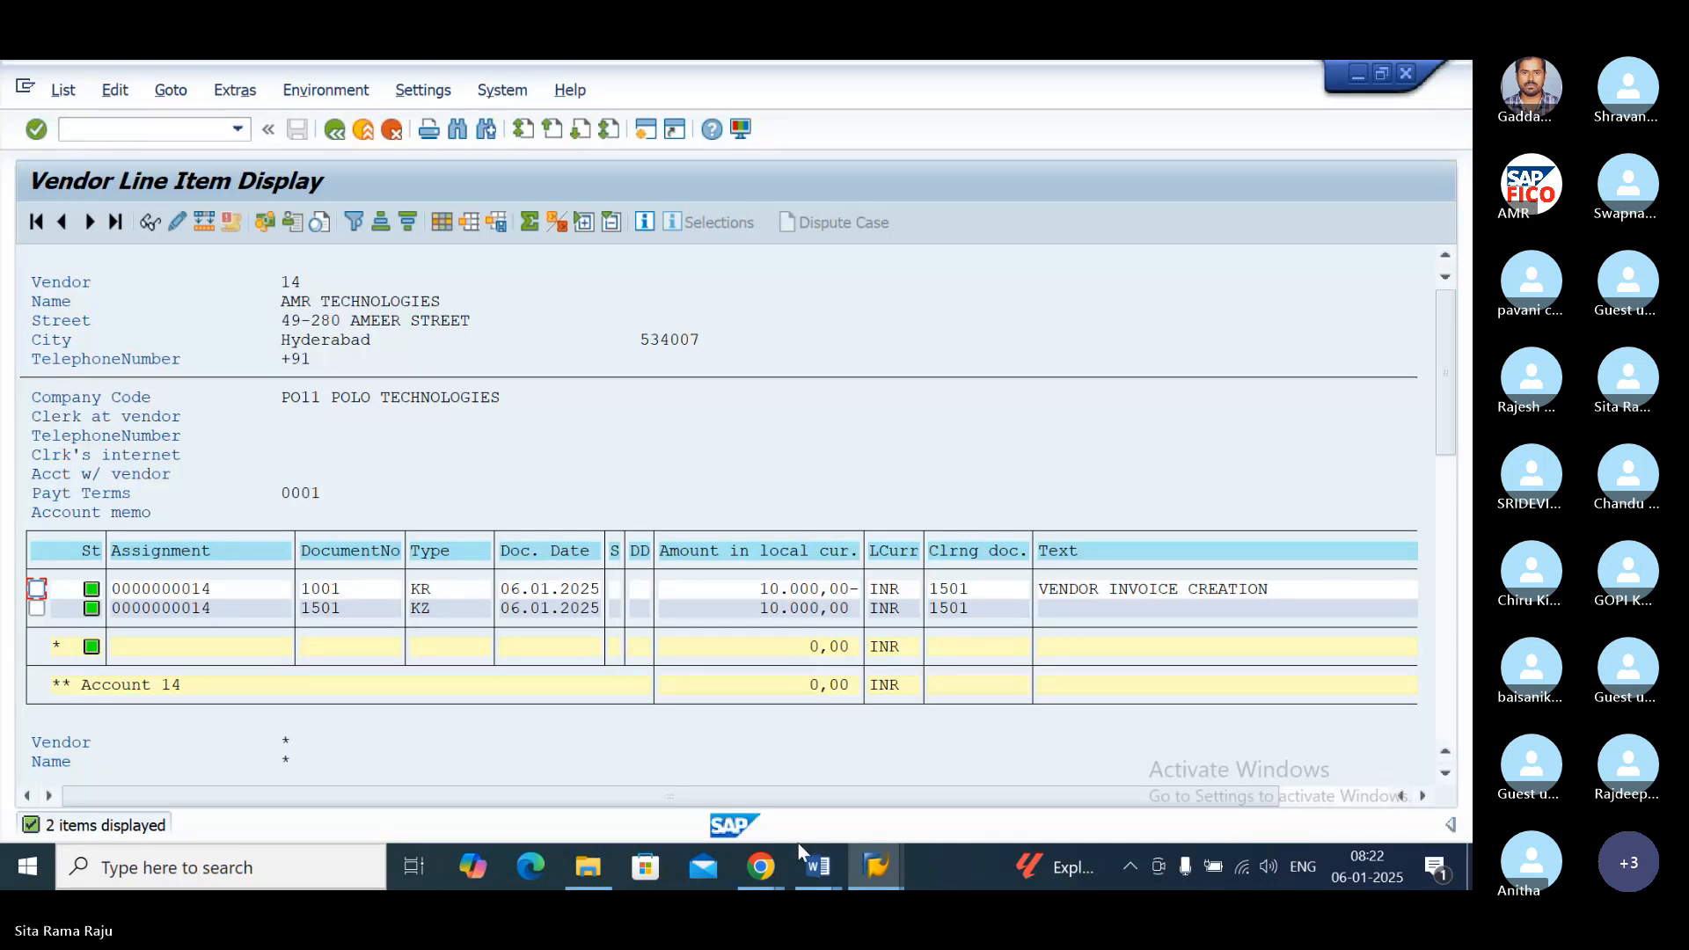
Step: Minimize the open SAP, browser and Word windows to reach the desktop
left_click(817, 868)
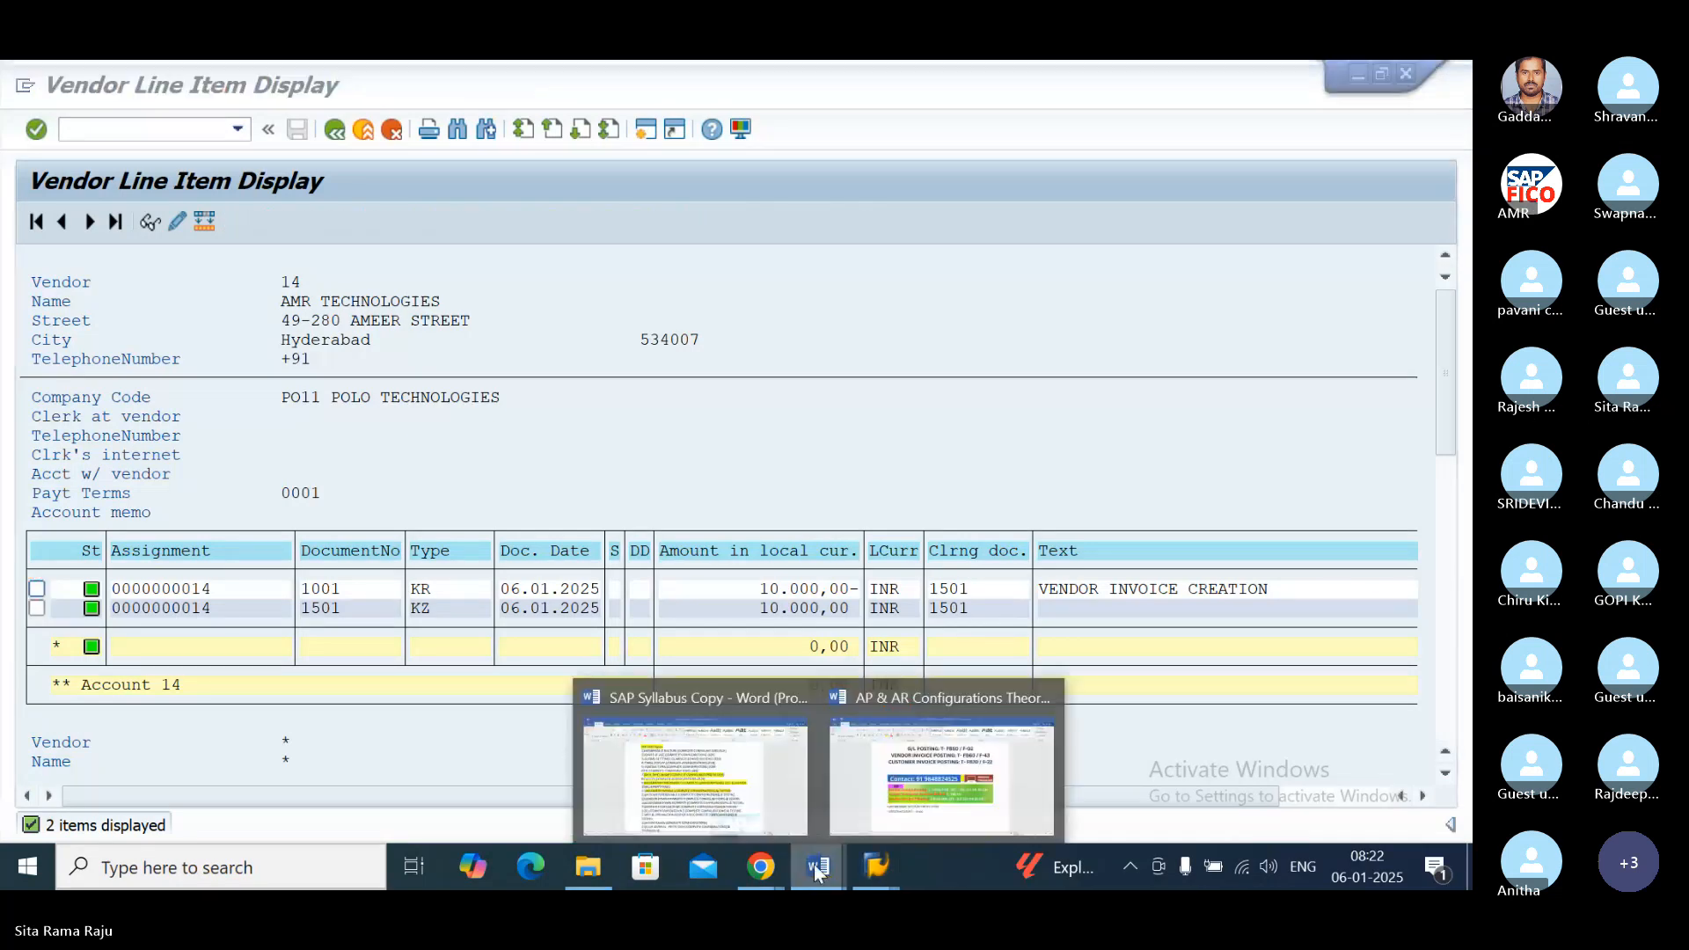
left_click(1328, 74)
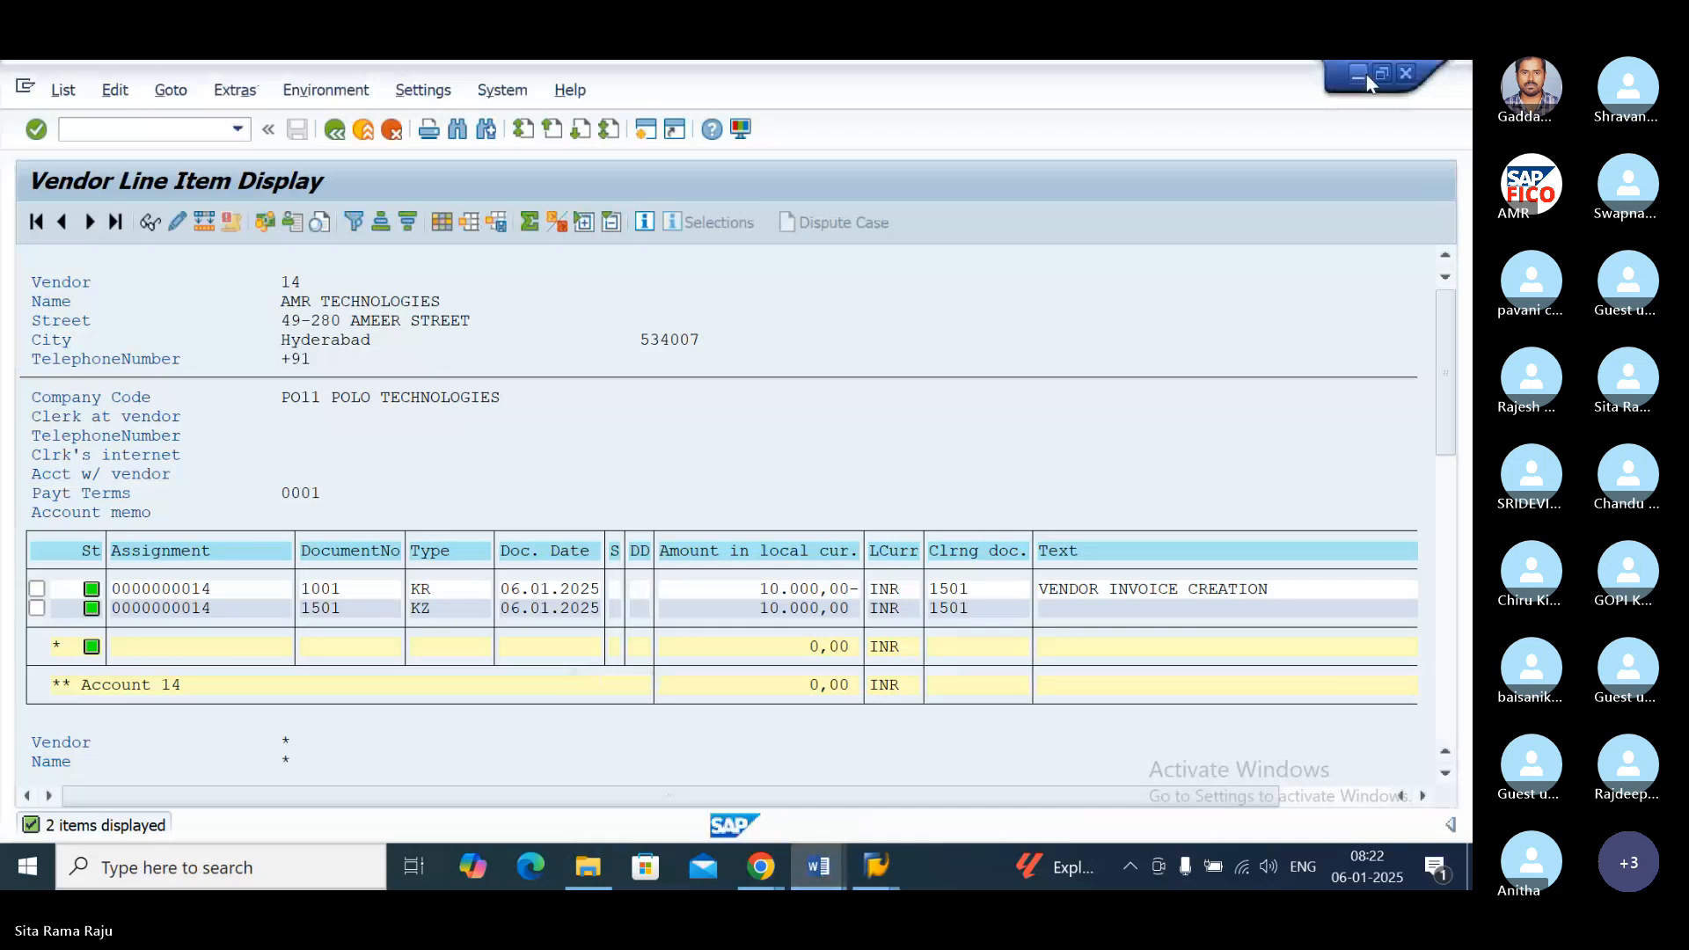
left_click(1364, 74)
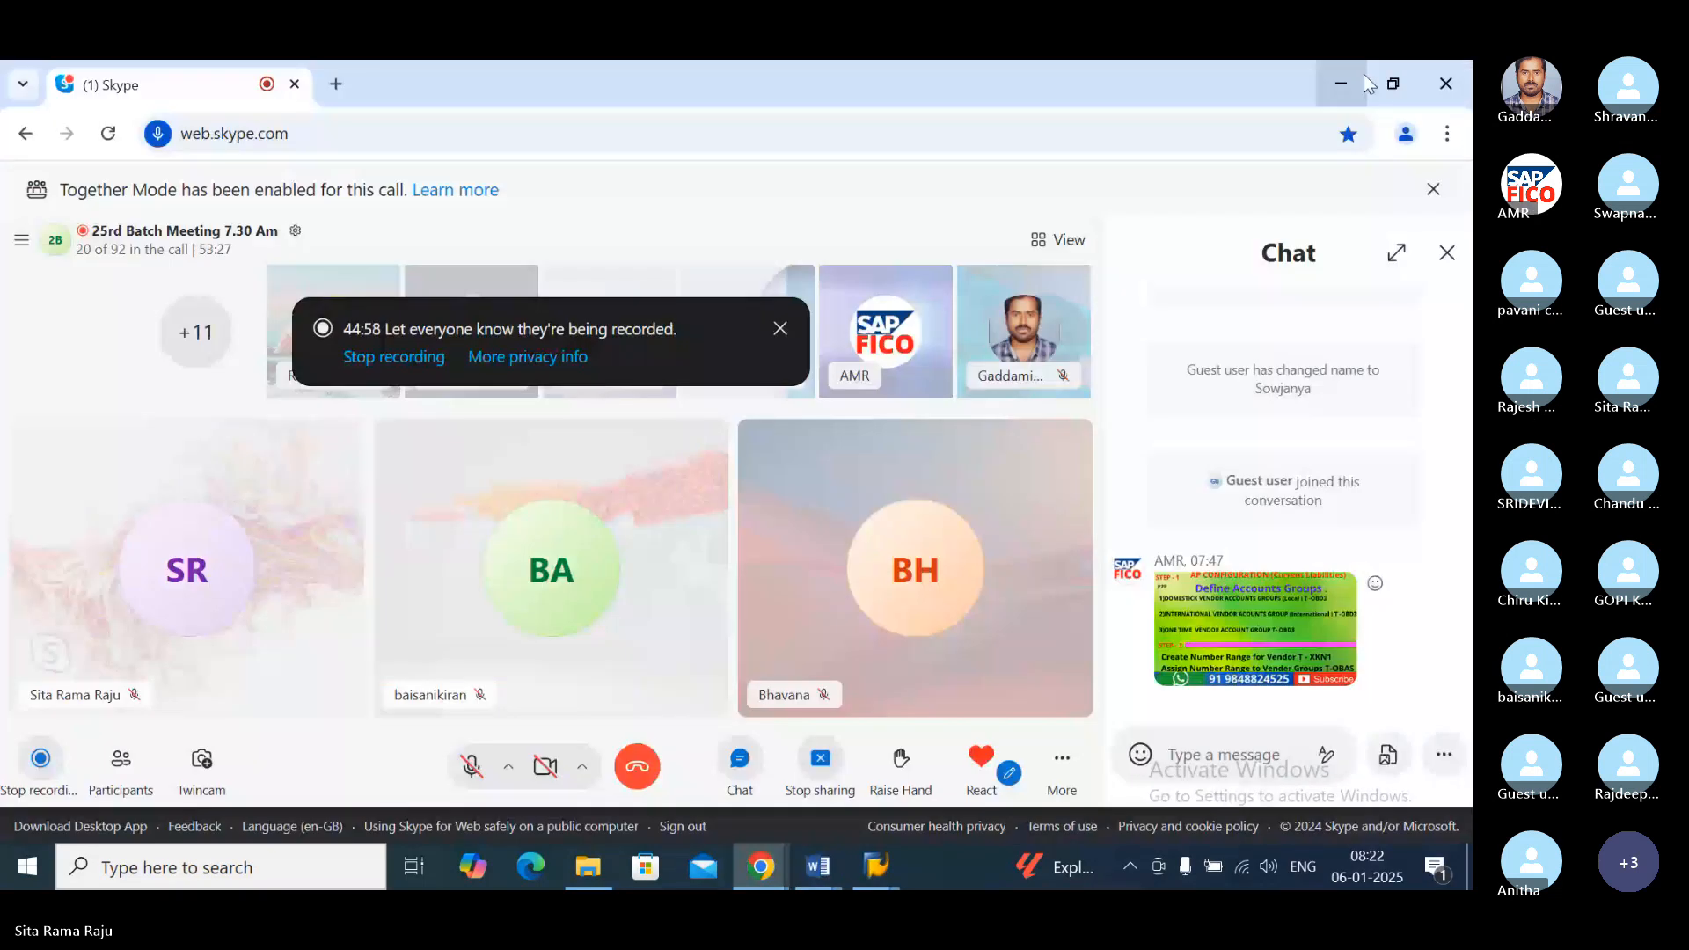
left_click(1338, 82)
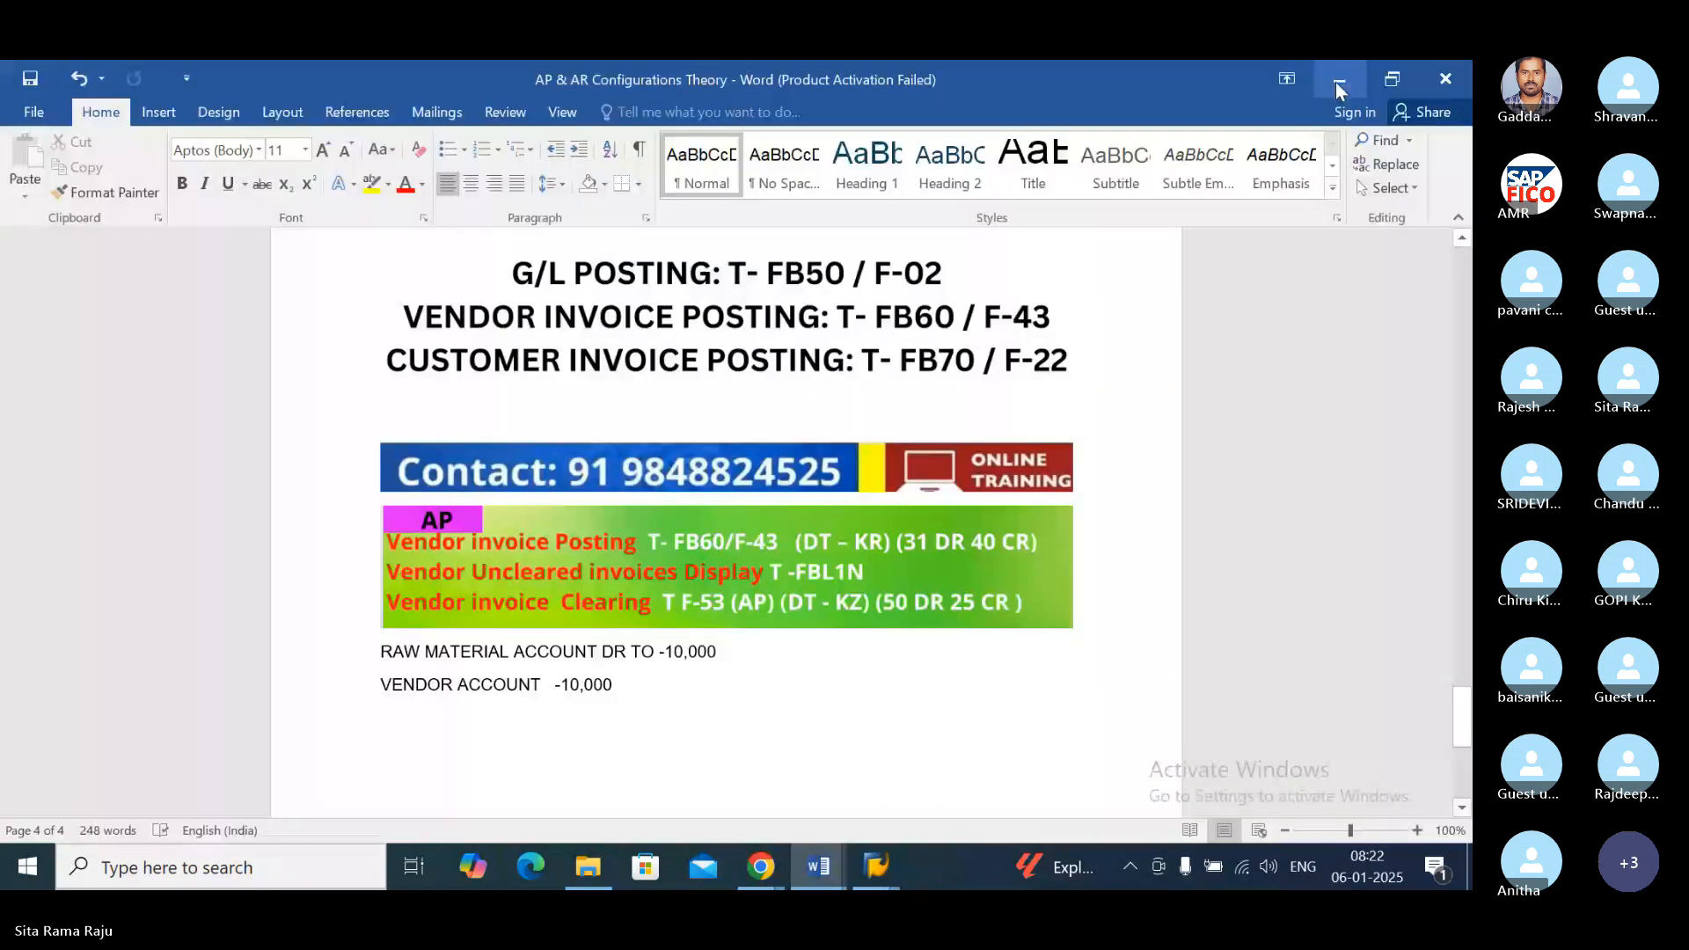
left_click(1338, 82)
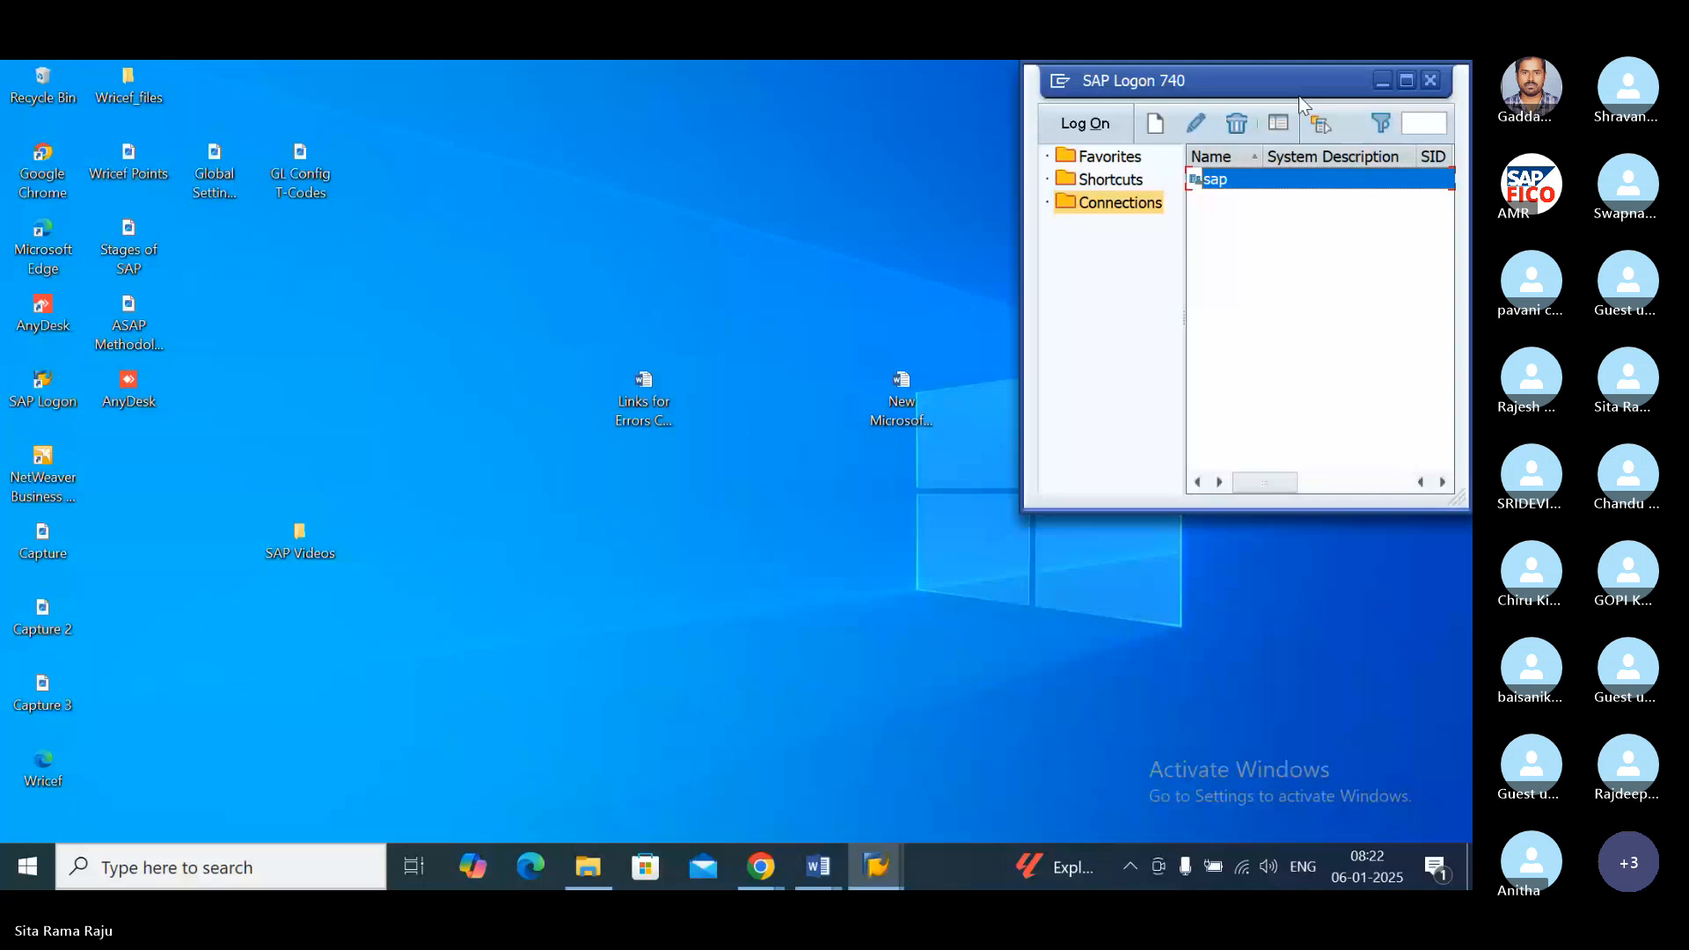
left_click(1382, 80)
Step: Create a new Microsoft Word document on the desktop
right_click(857, 571)
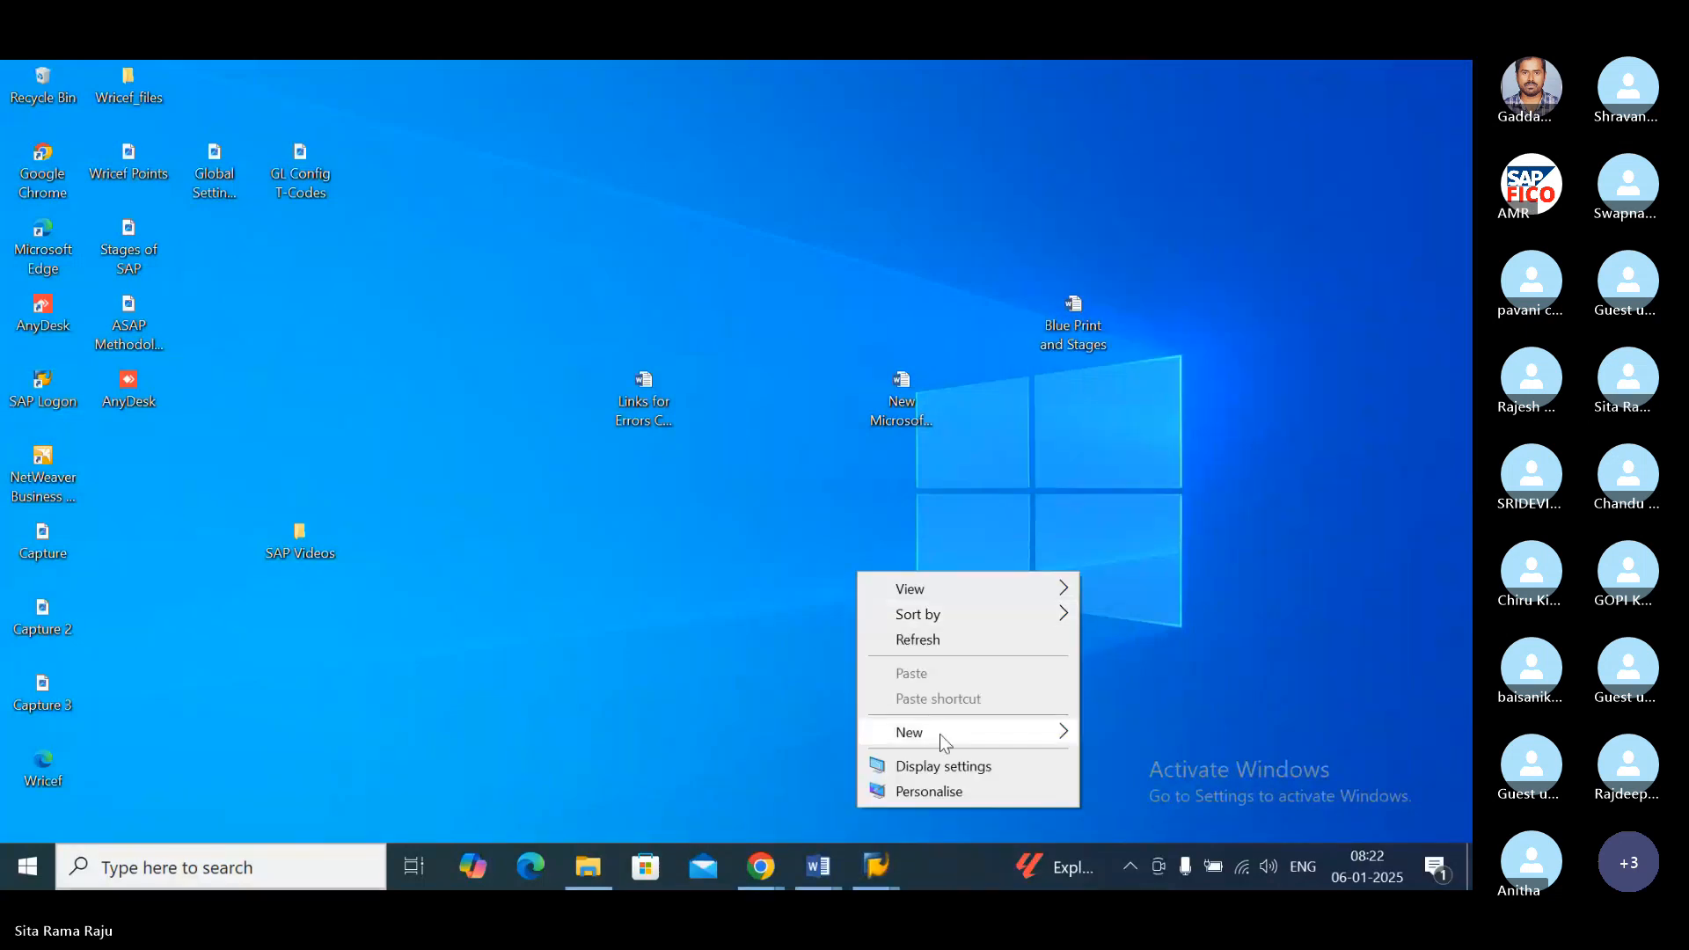
mouse_move(948, 734)
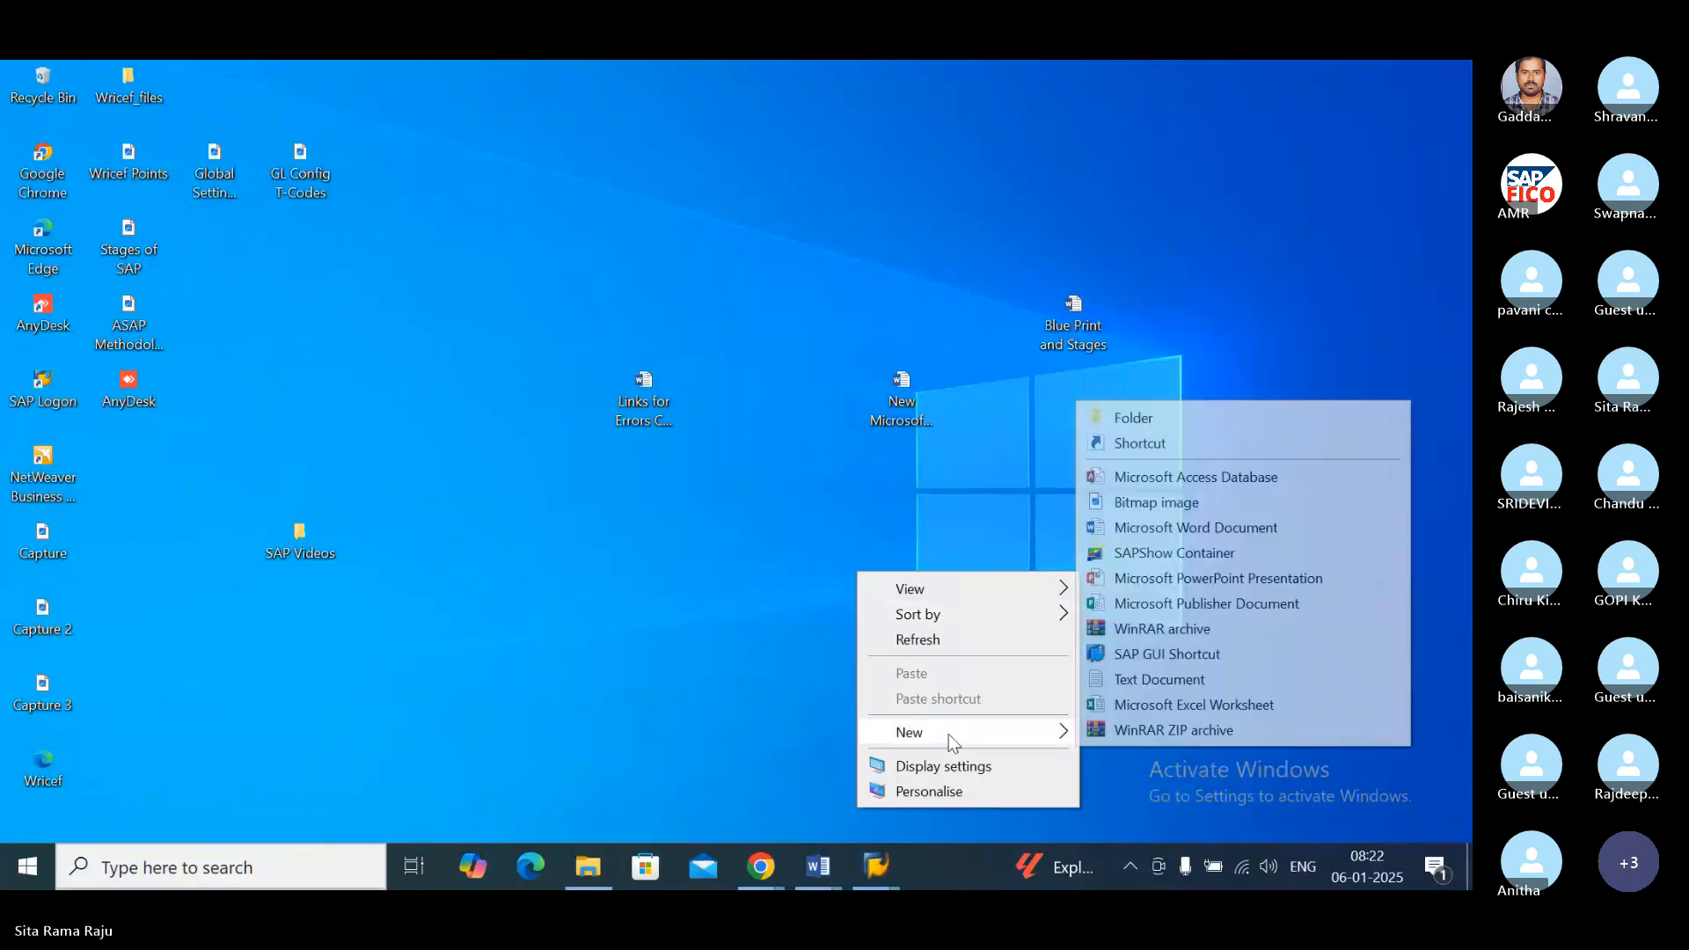
left_click(1195, 528)
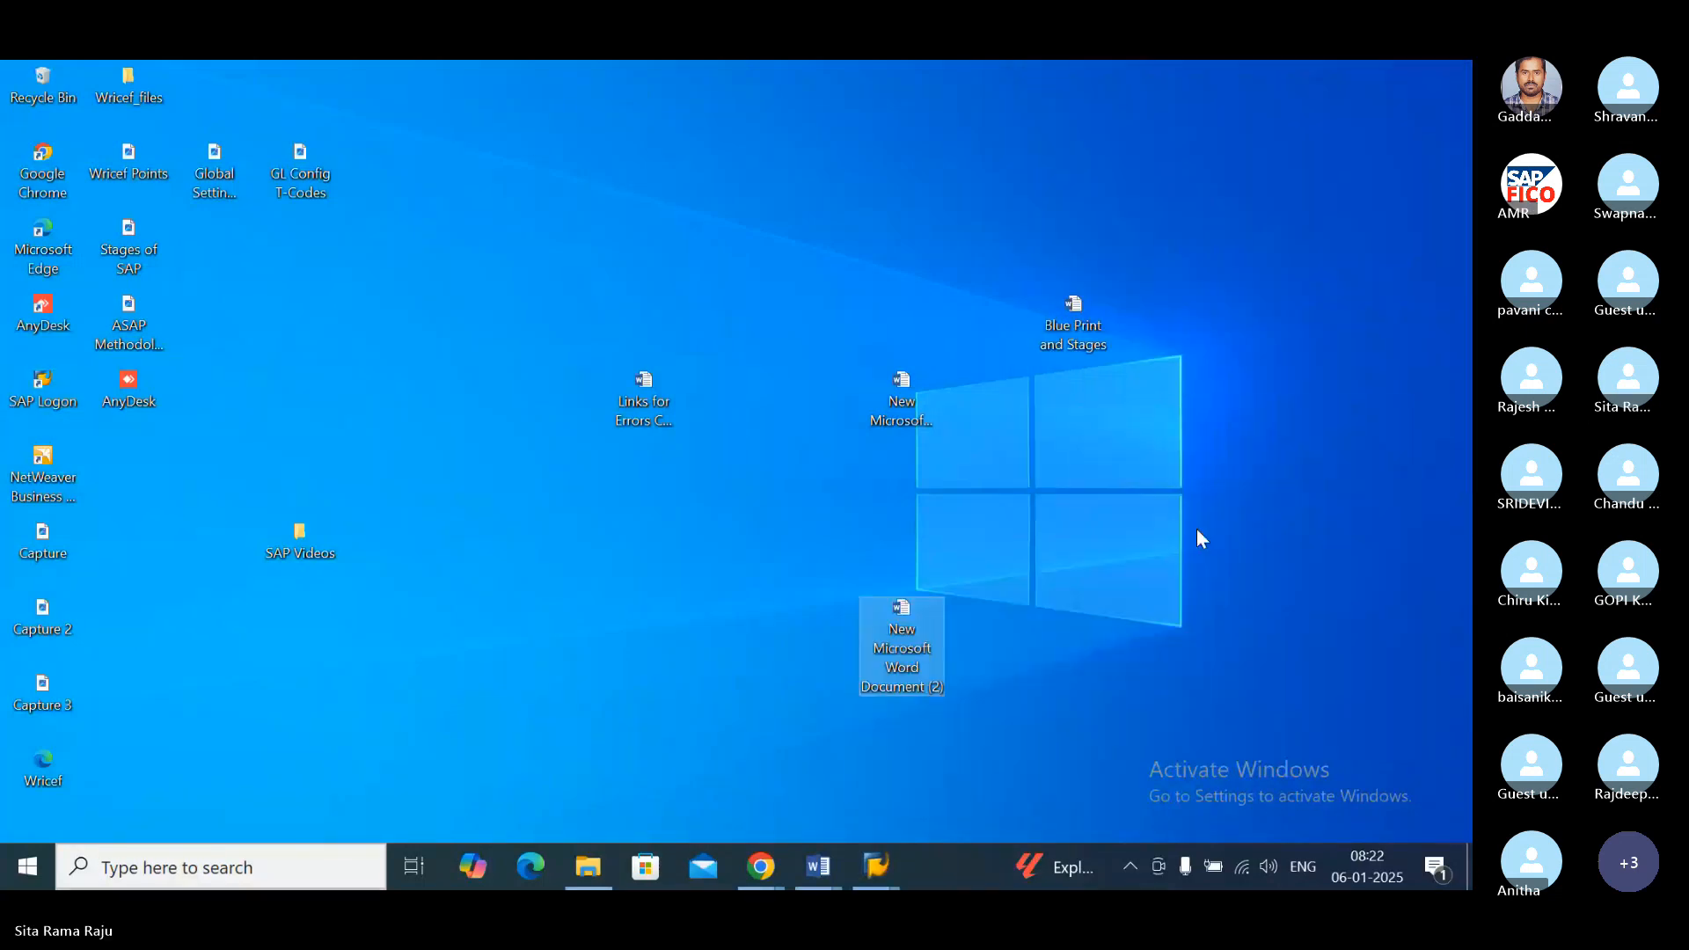
Step: Open the new Word document on the desktop and enter the heading RECONCILIATION ACCOUNT
double_click(914, 648)
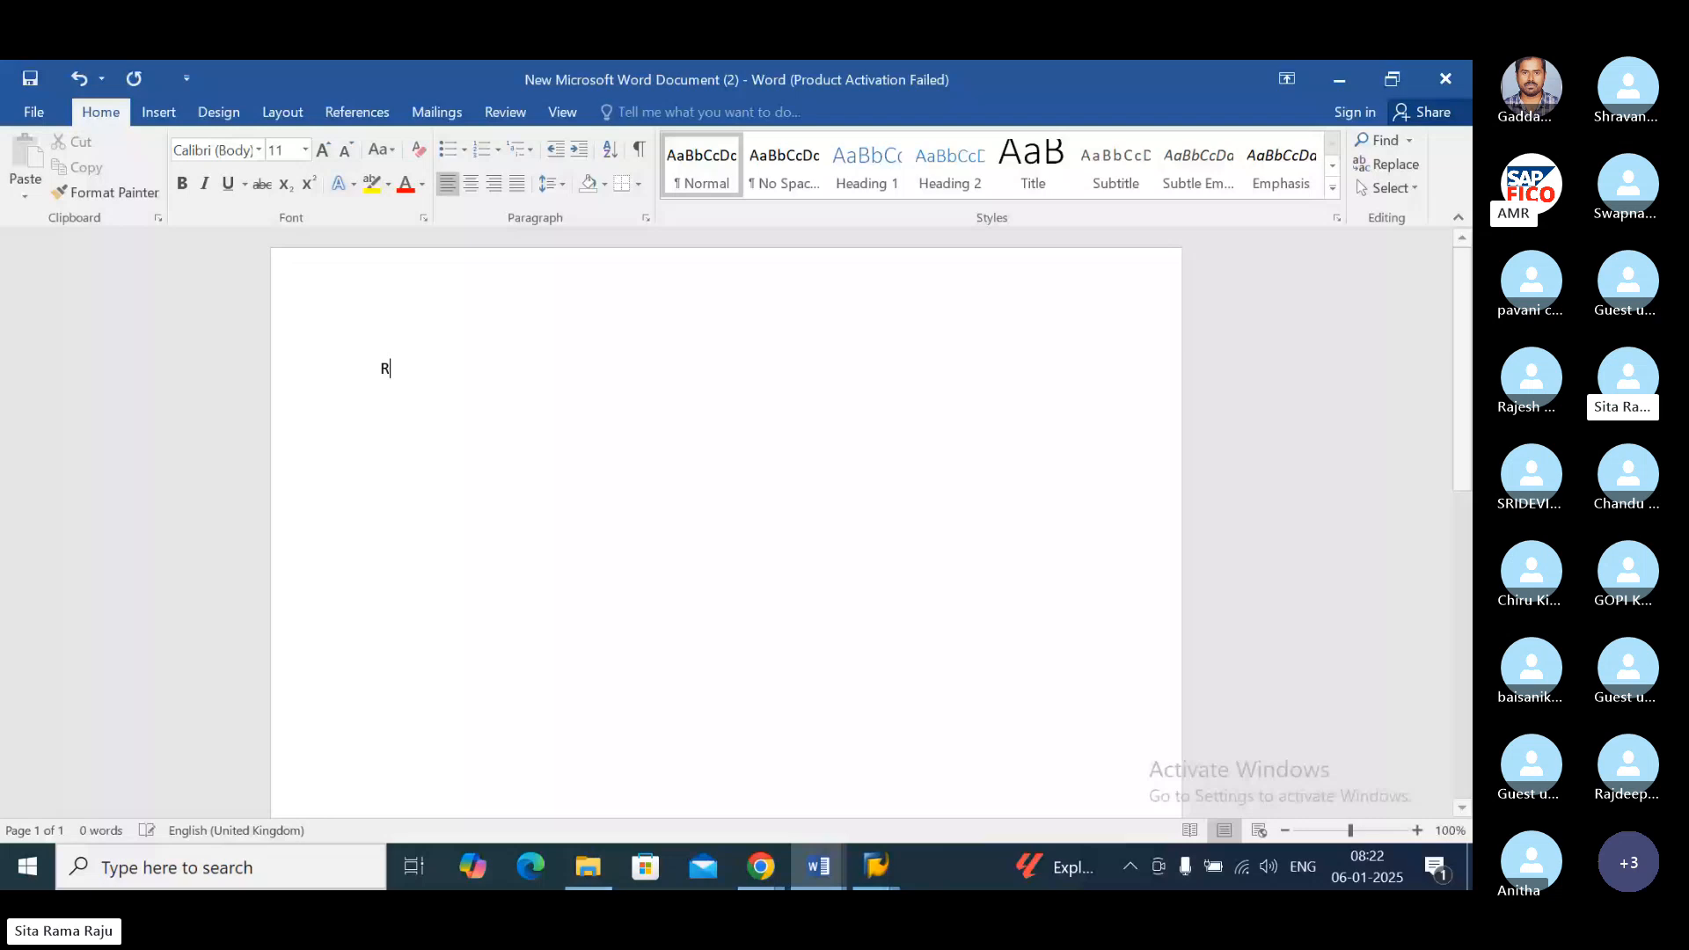
type("RECON")
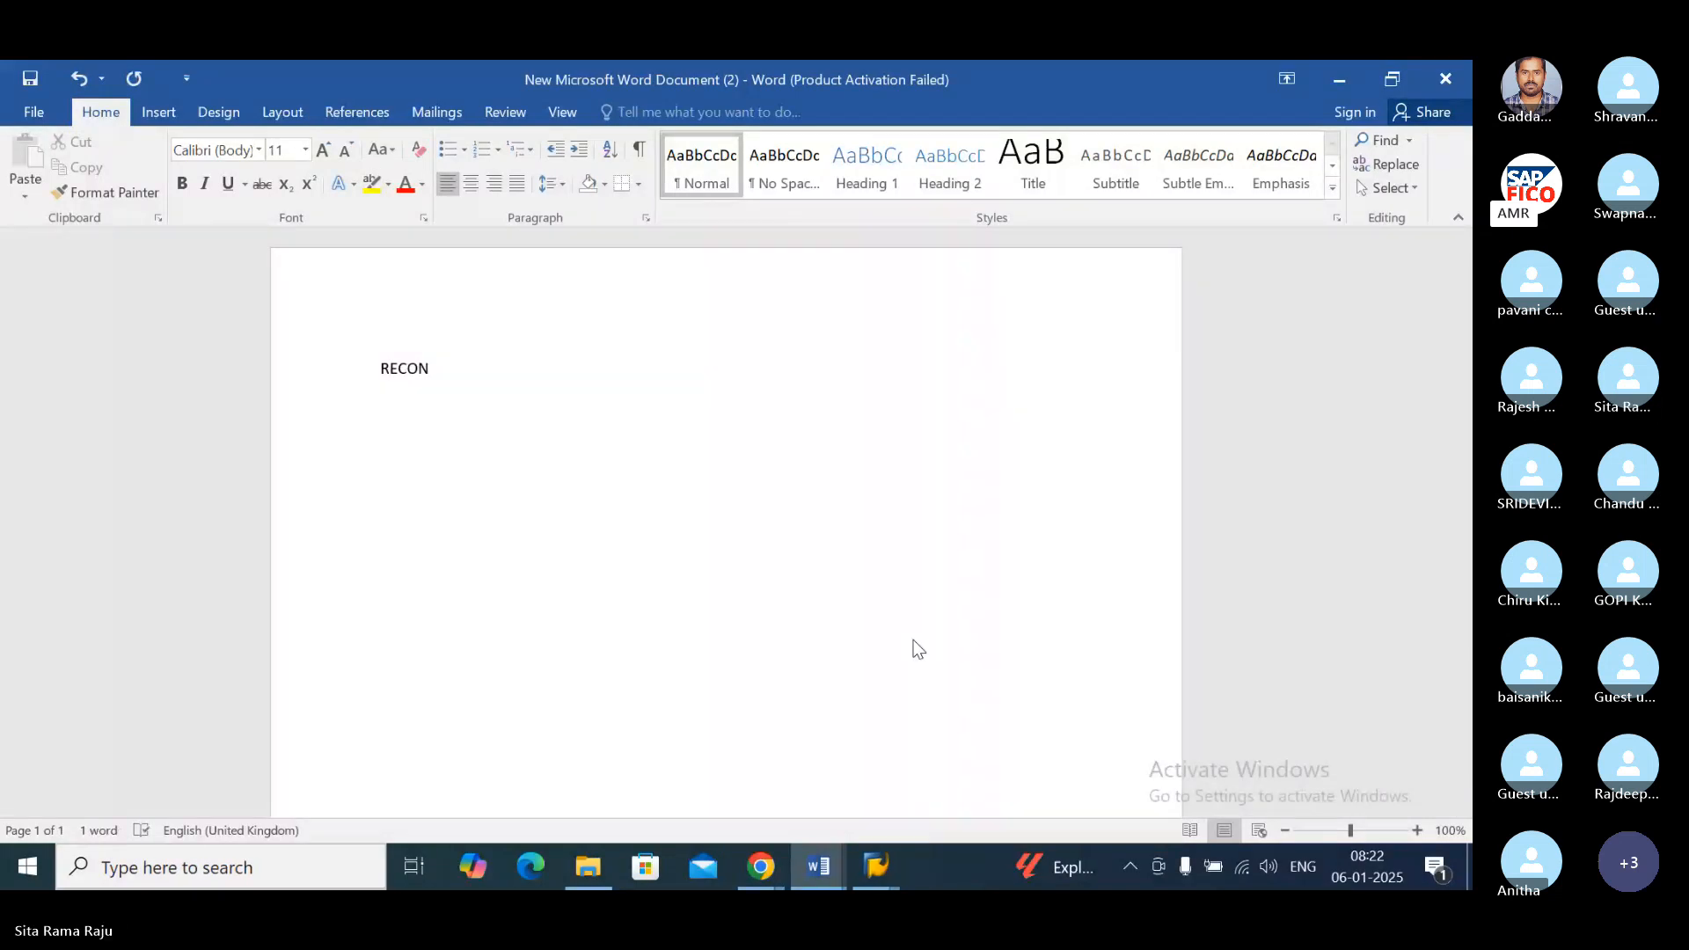
type("CILIATION")
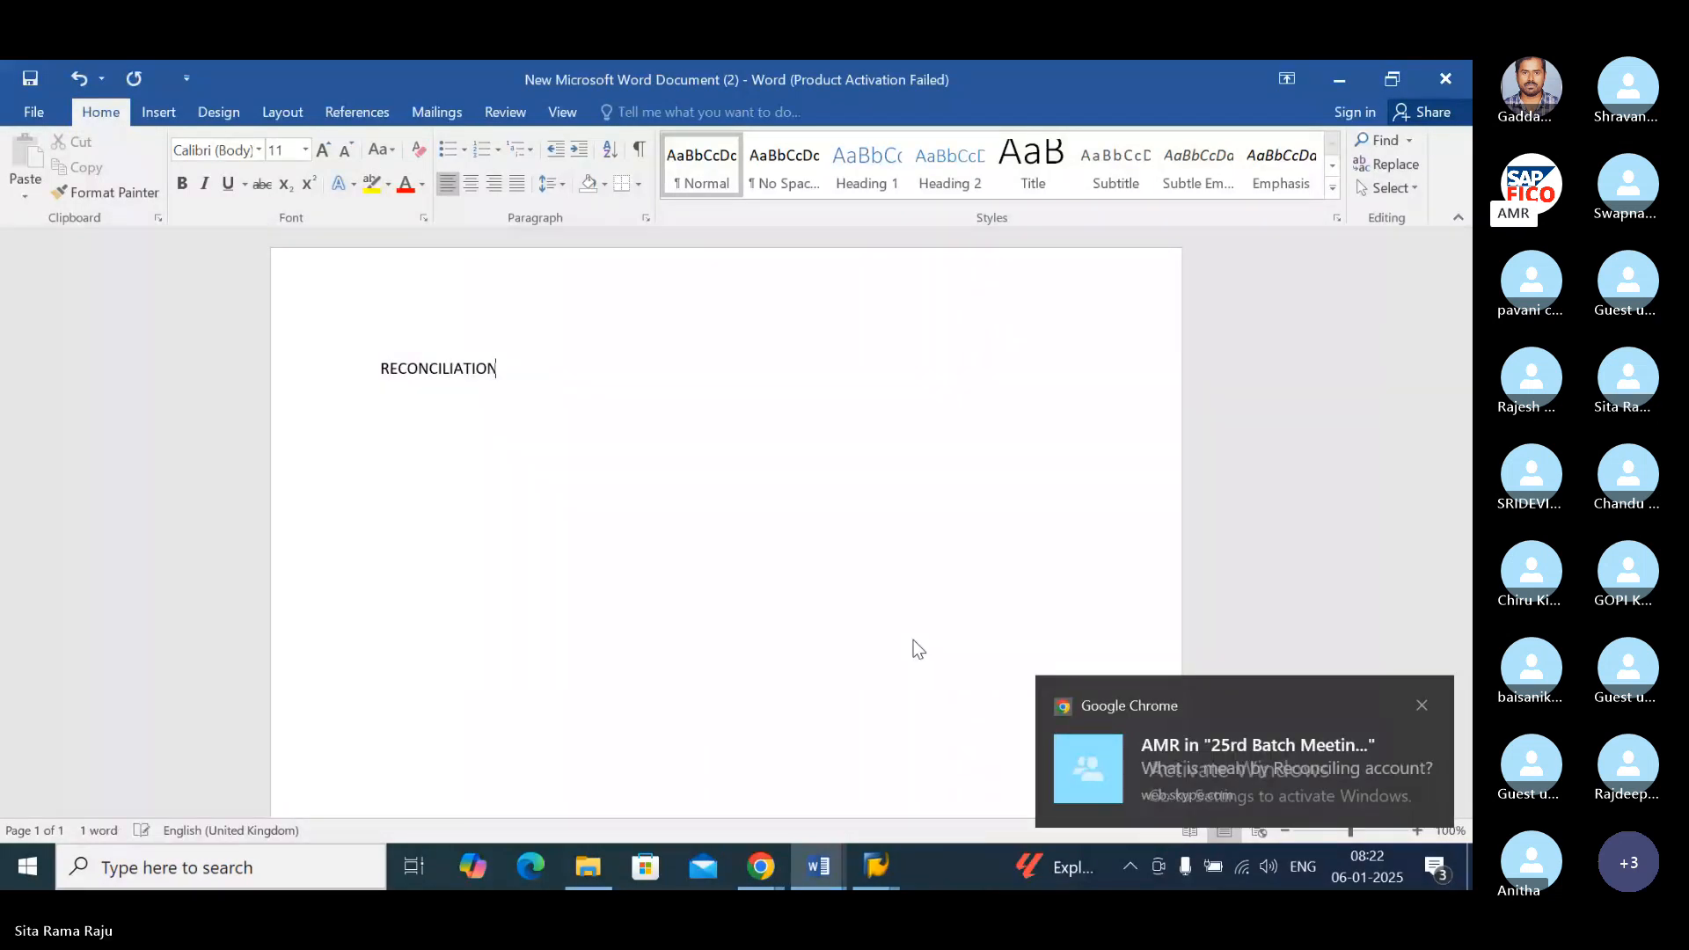
type(" ACCOUNT")
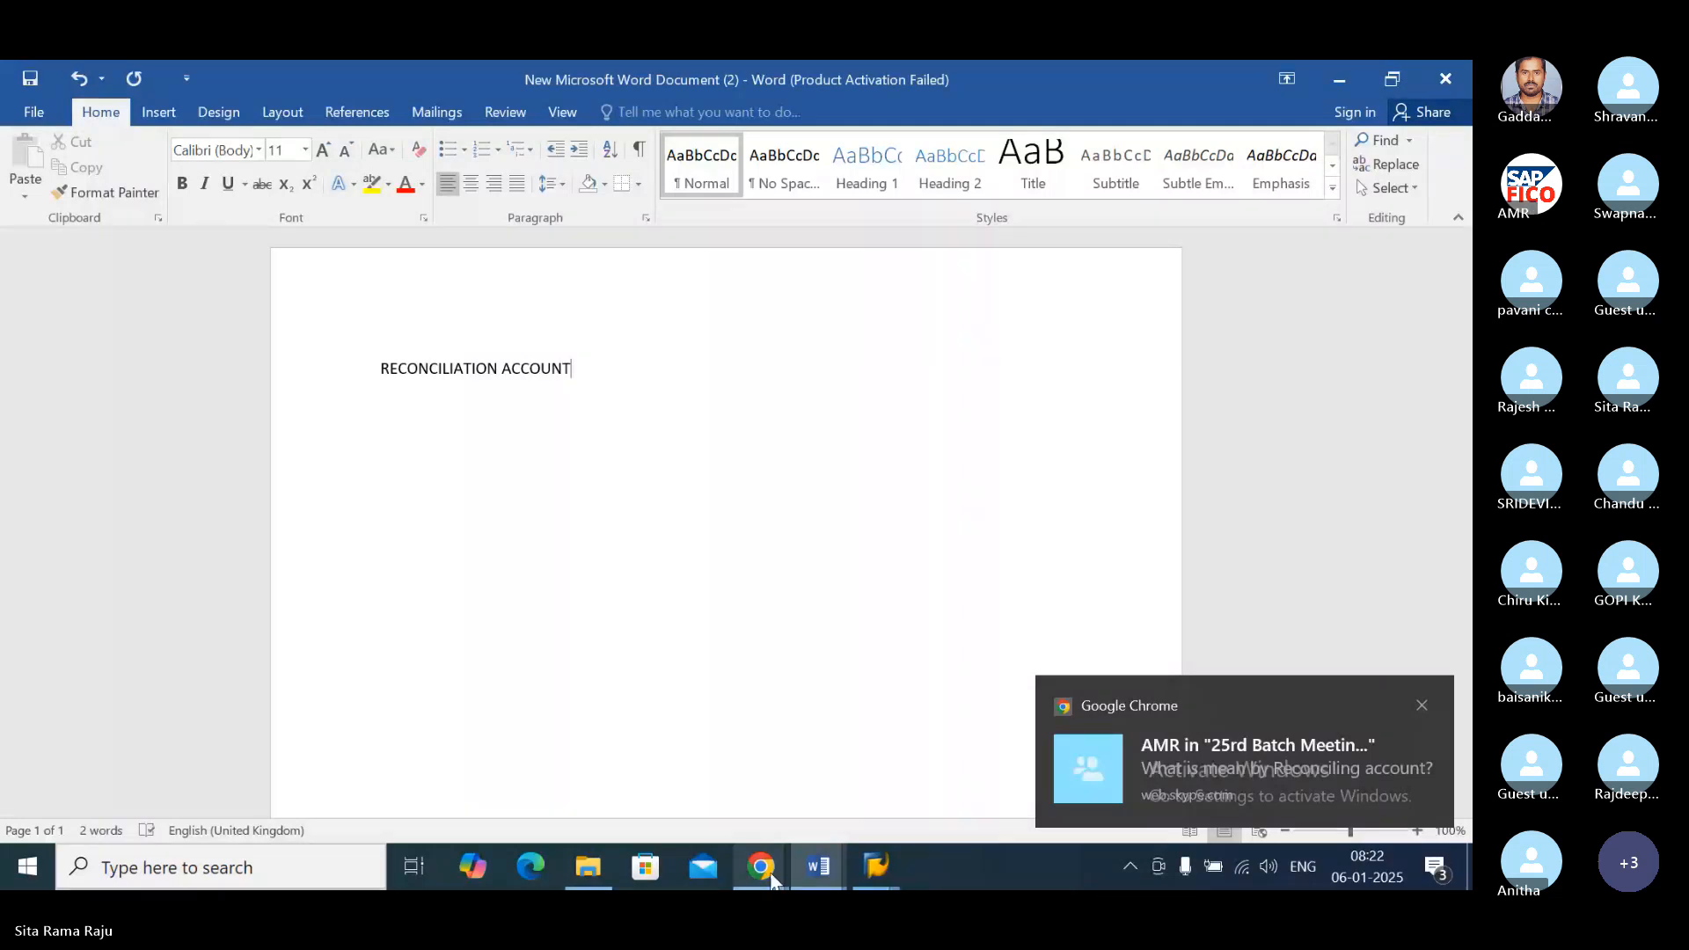
Step: Copy the reconciling account explanation from the Skype meeting chat and paste it below the heading in the new Word document
left_click(761, 867)
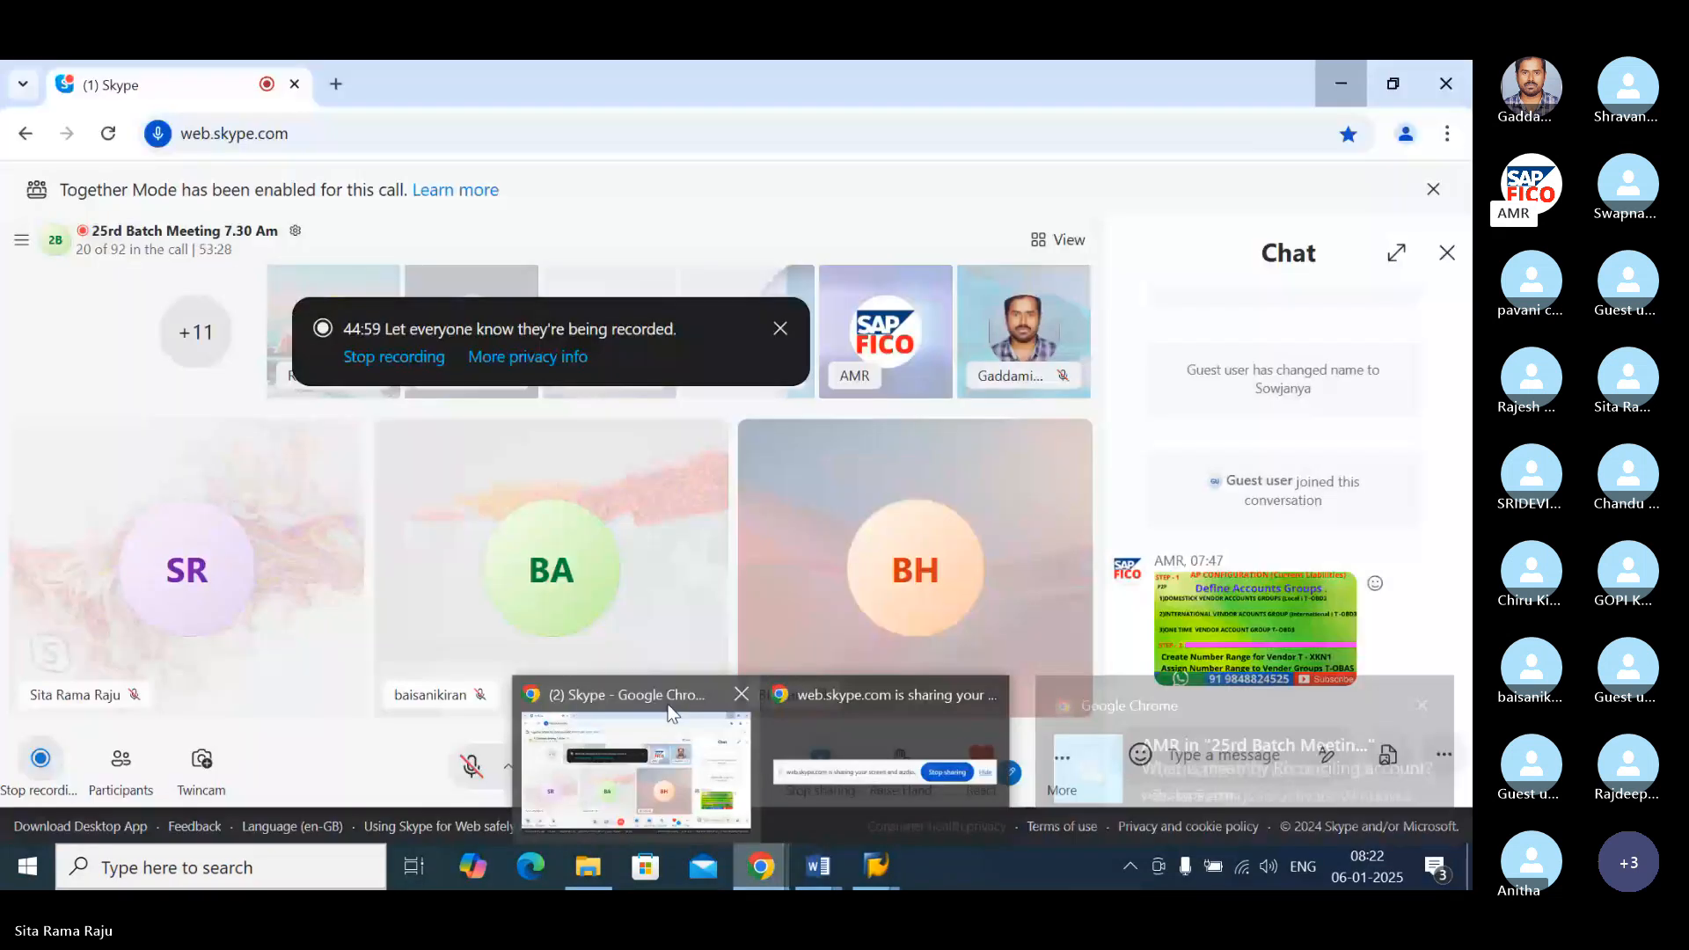
left_click(672, 713)
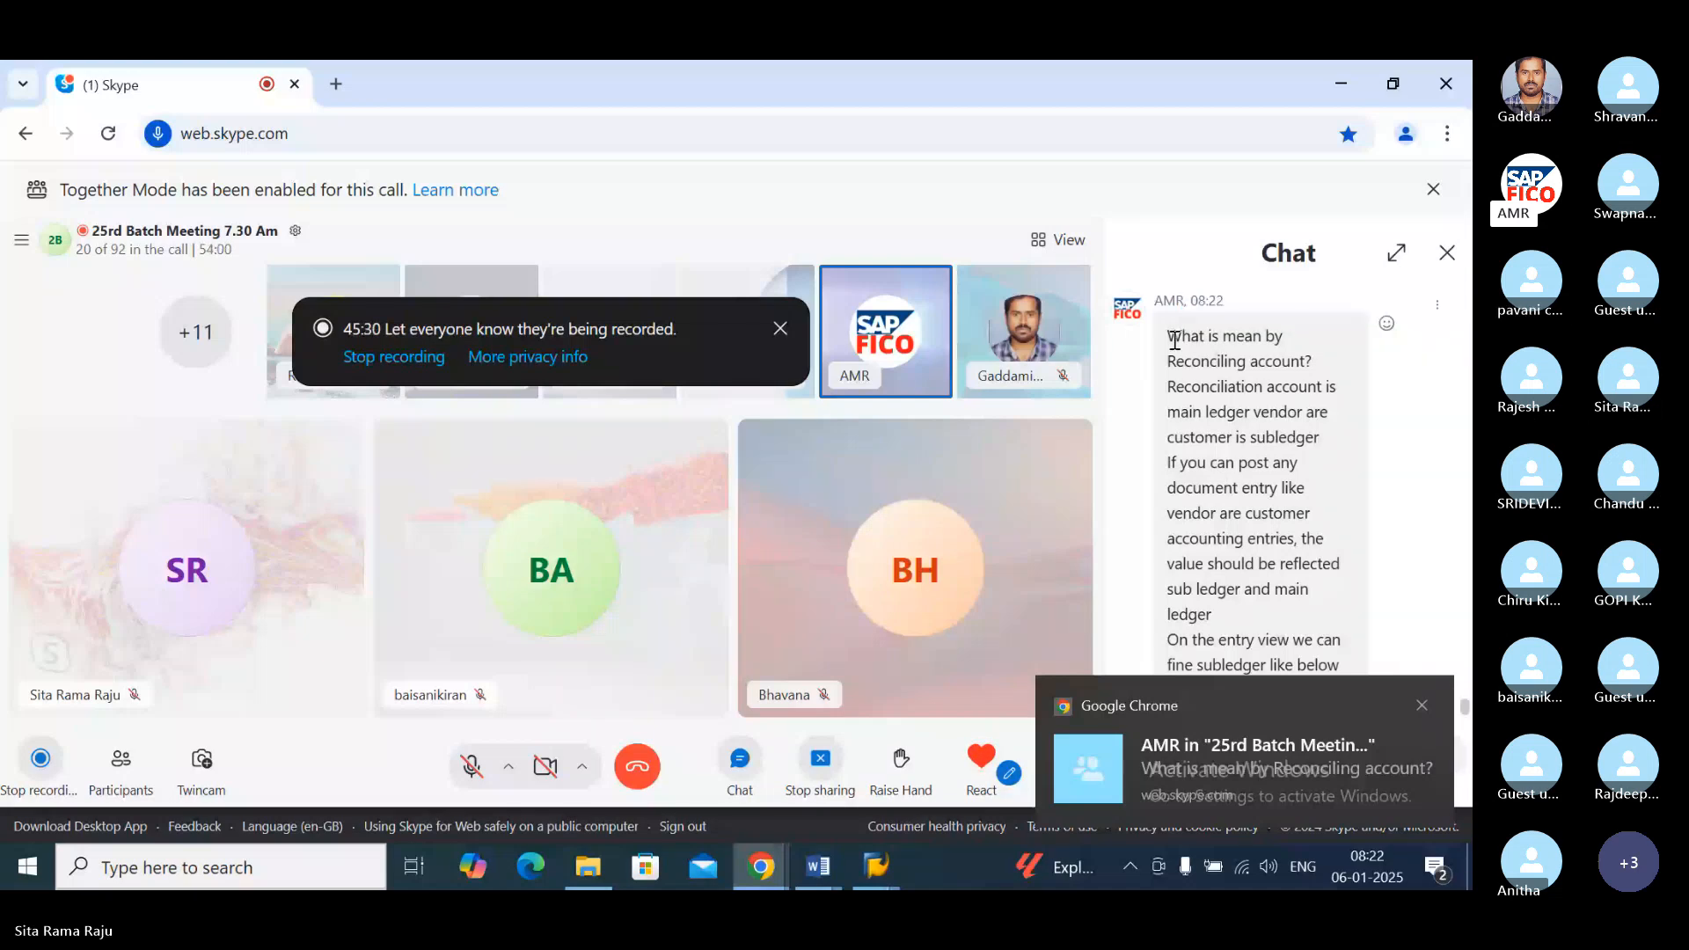
left_click_drag(1175, 341, 1341, 641)
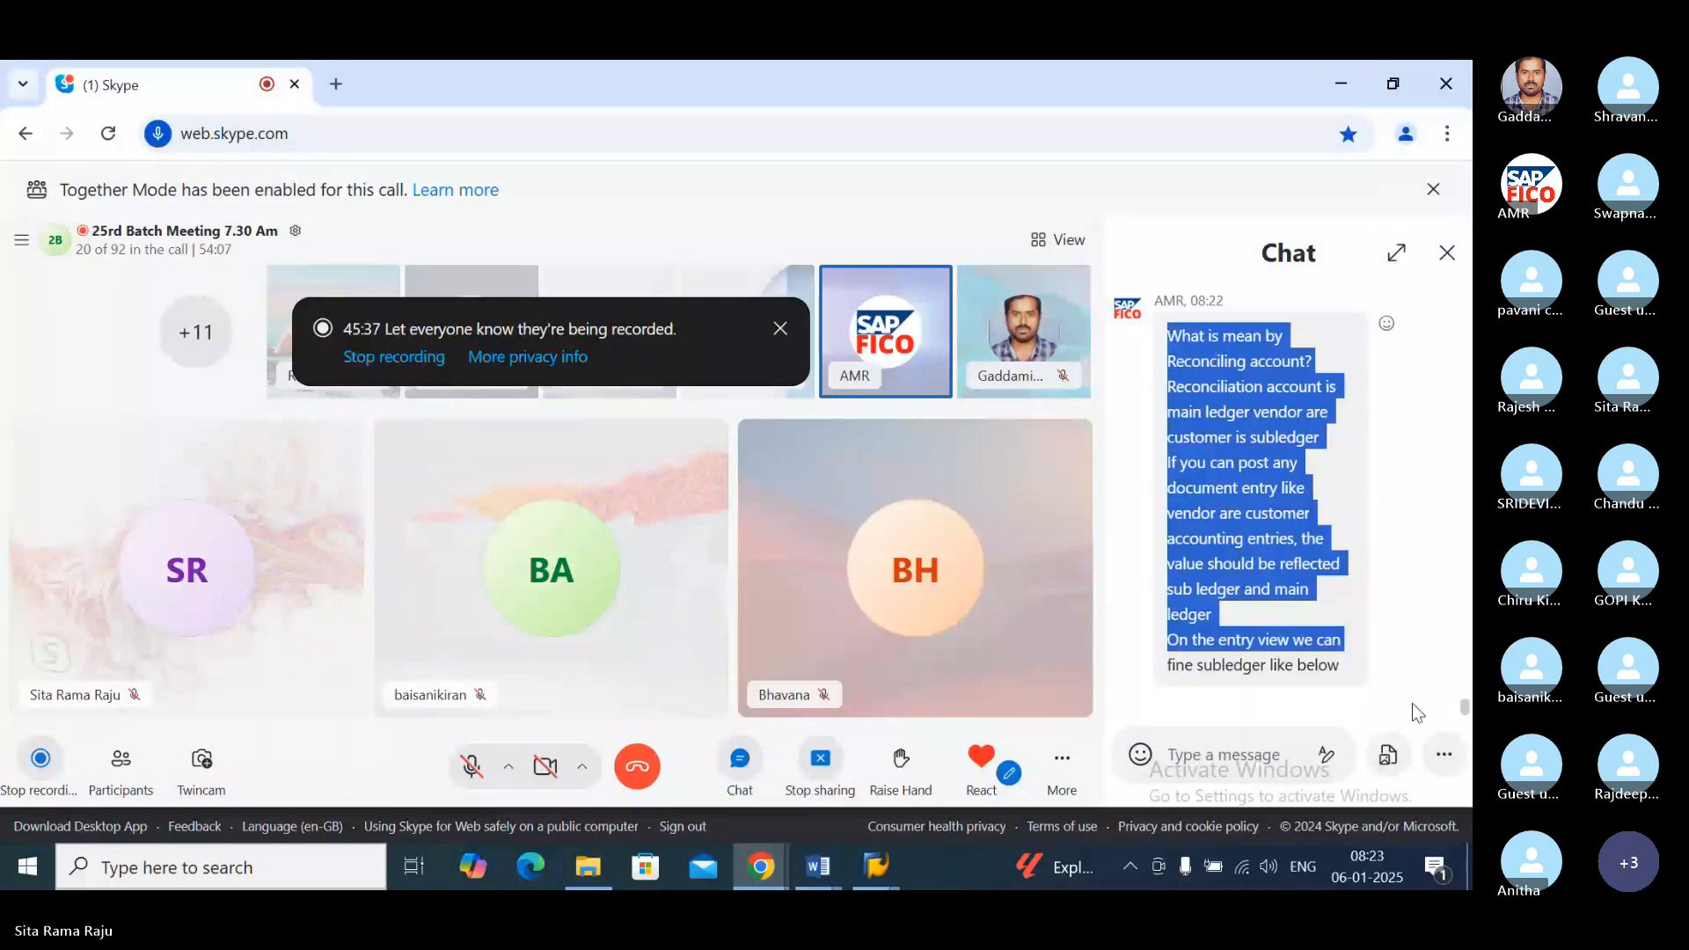
left_click(1347, 669, "shift")
key("ctrl+c")
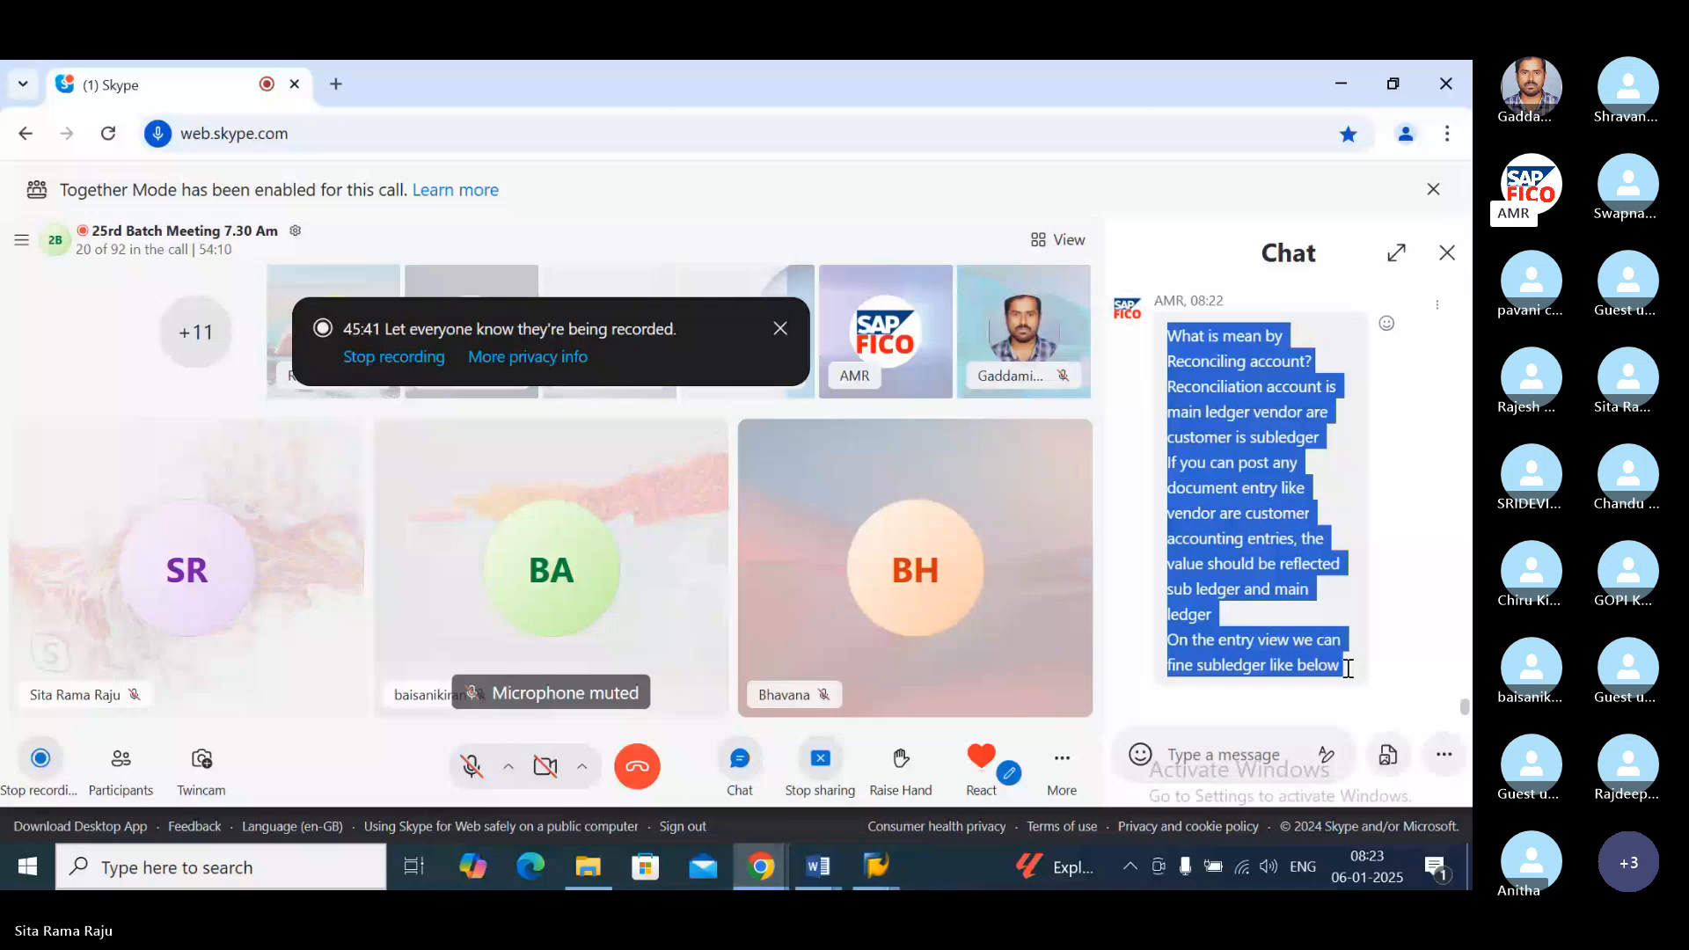
left_click(816, 882)
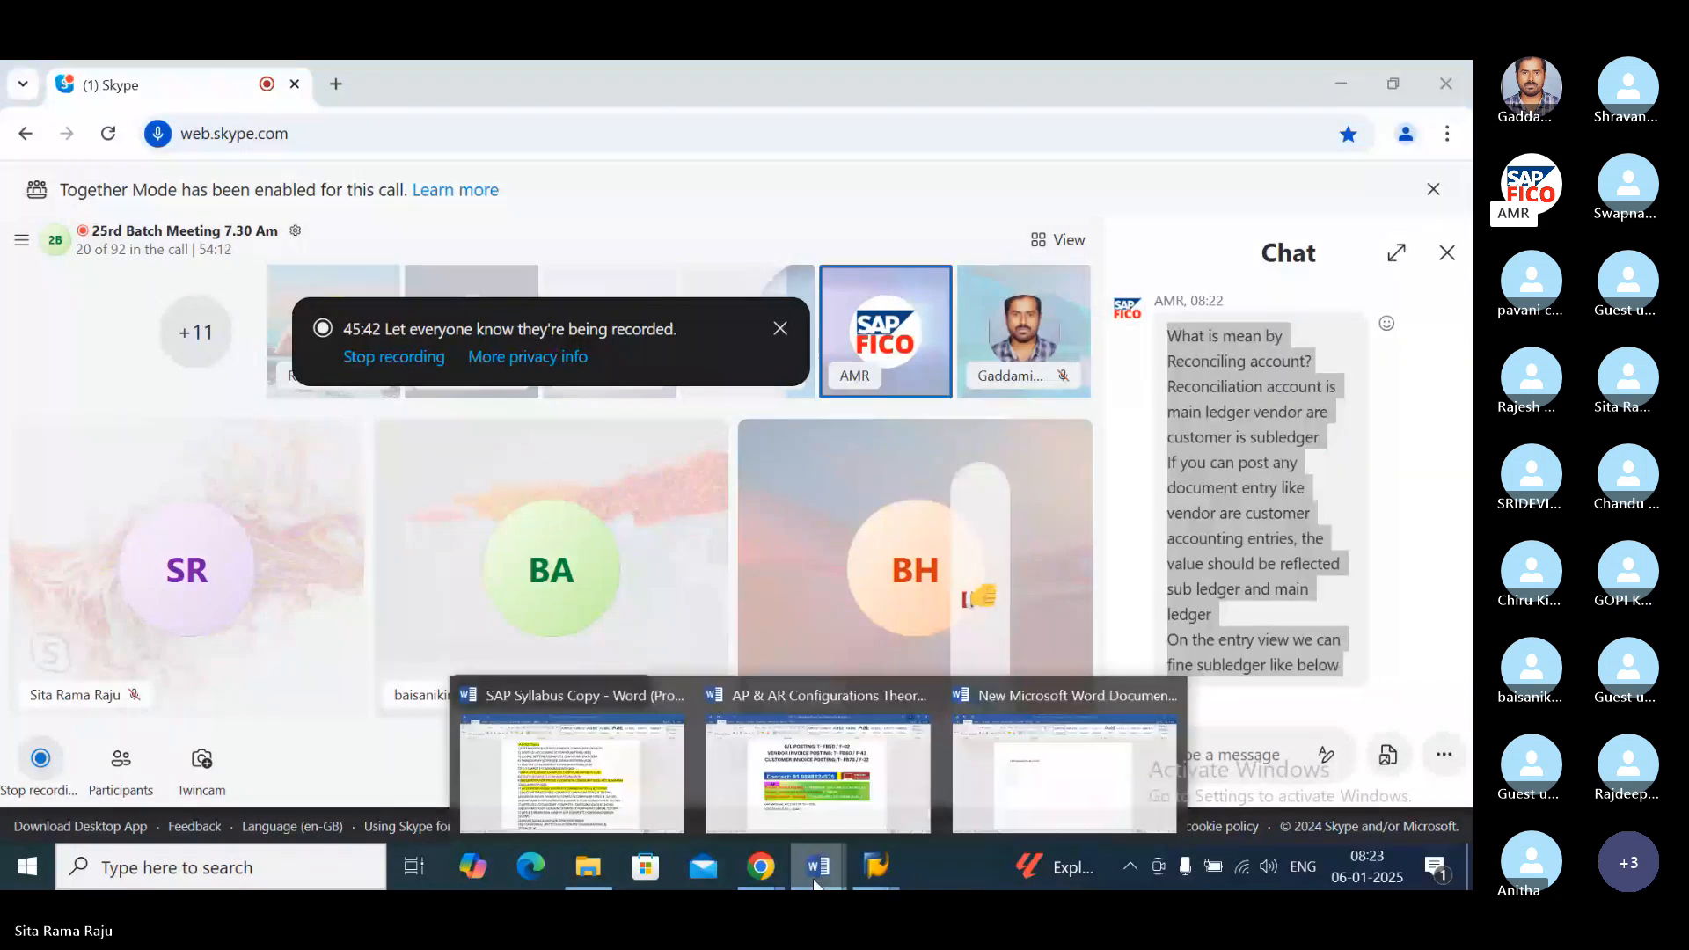
left_click(1064, 766)
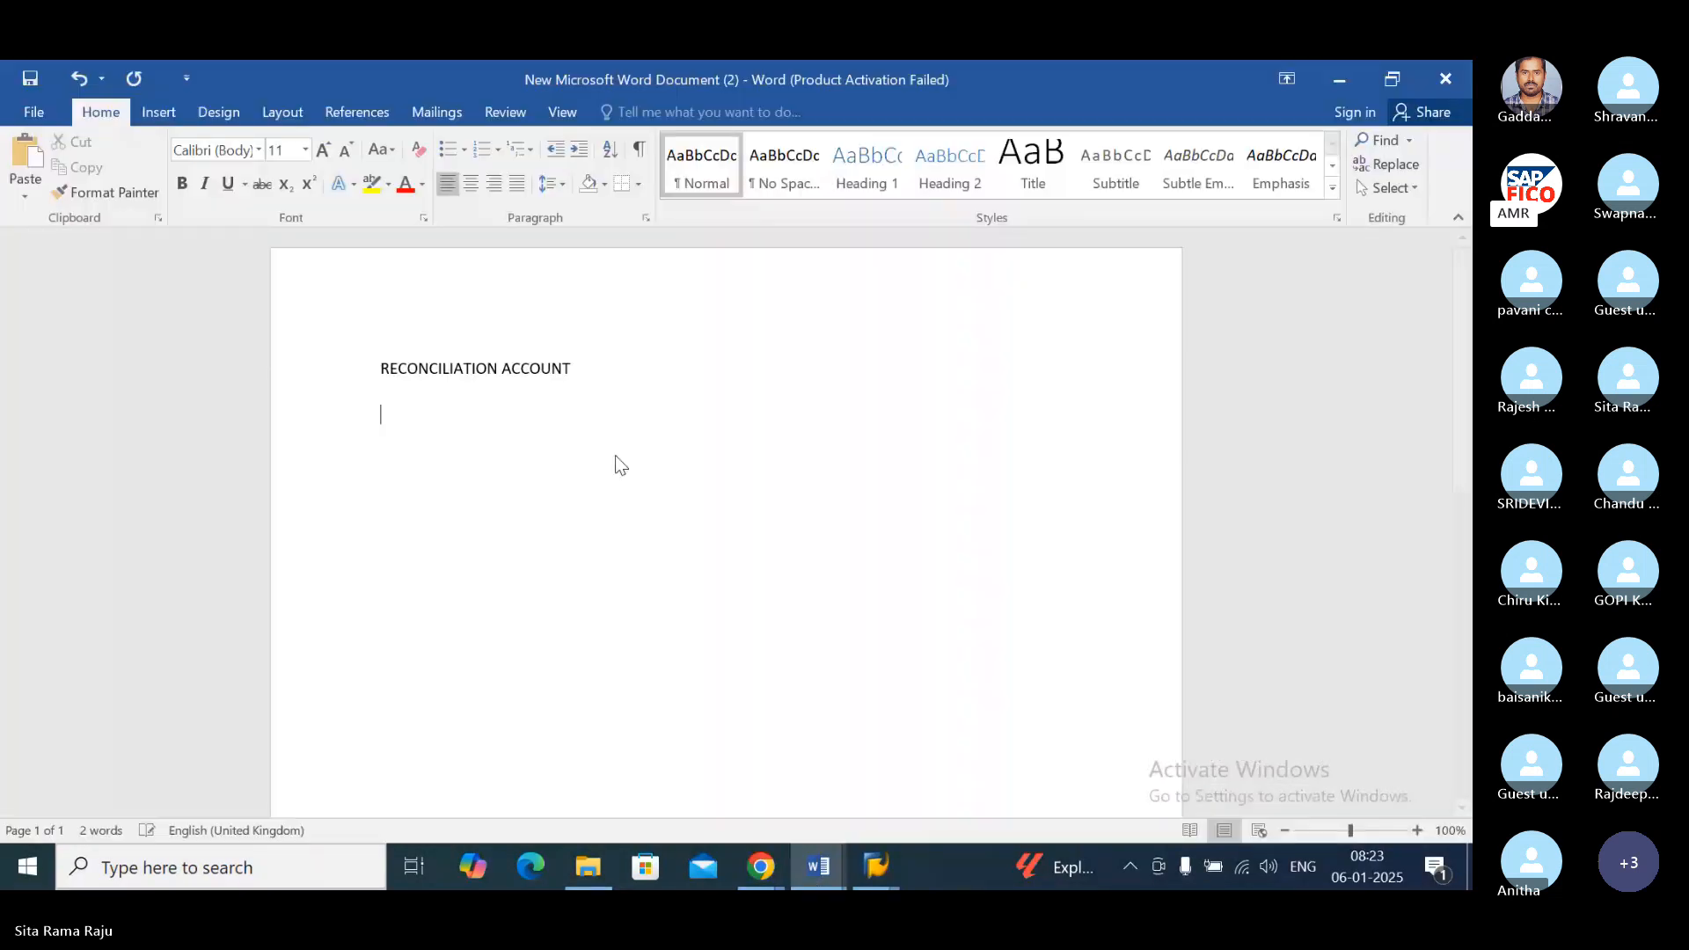
key("ctrl+v")
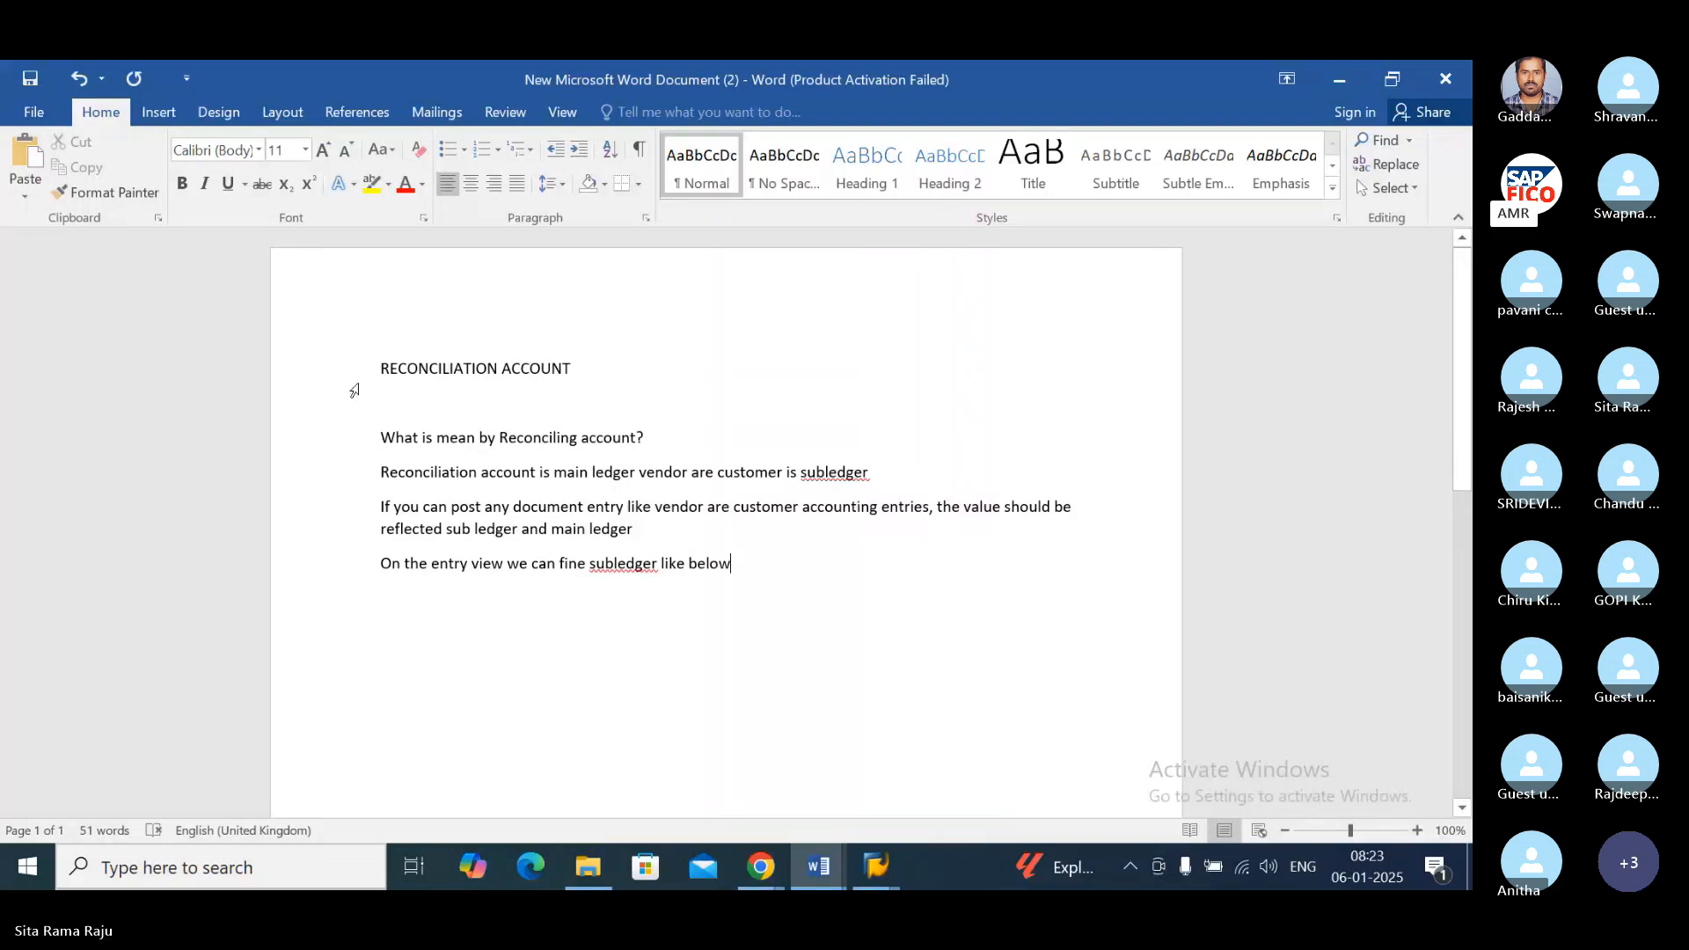
Step: Set the font size of the whole document text to 16
key("ctrl+a")
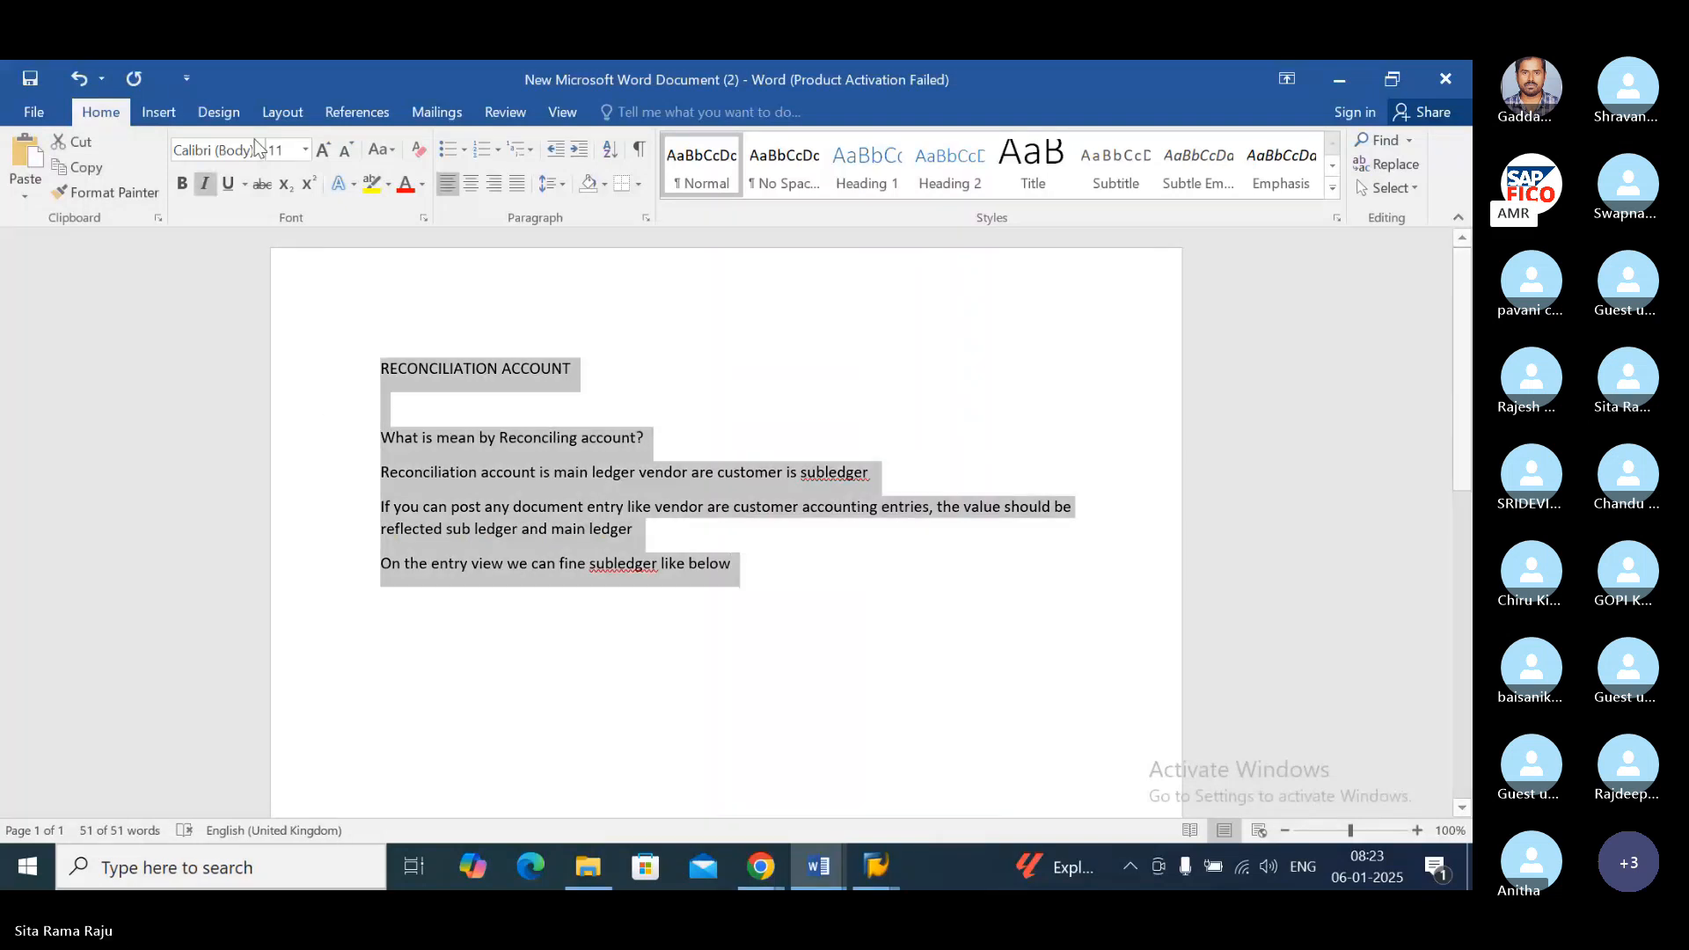
left_click(305, 151)
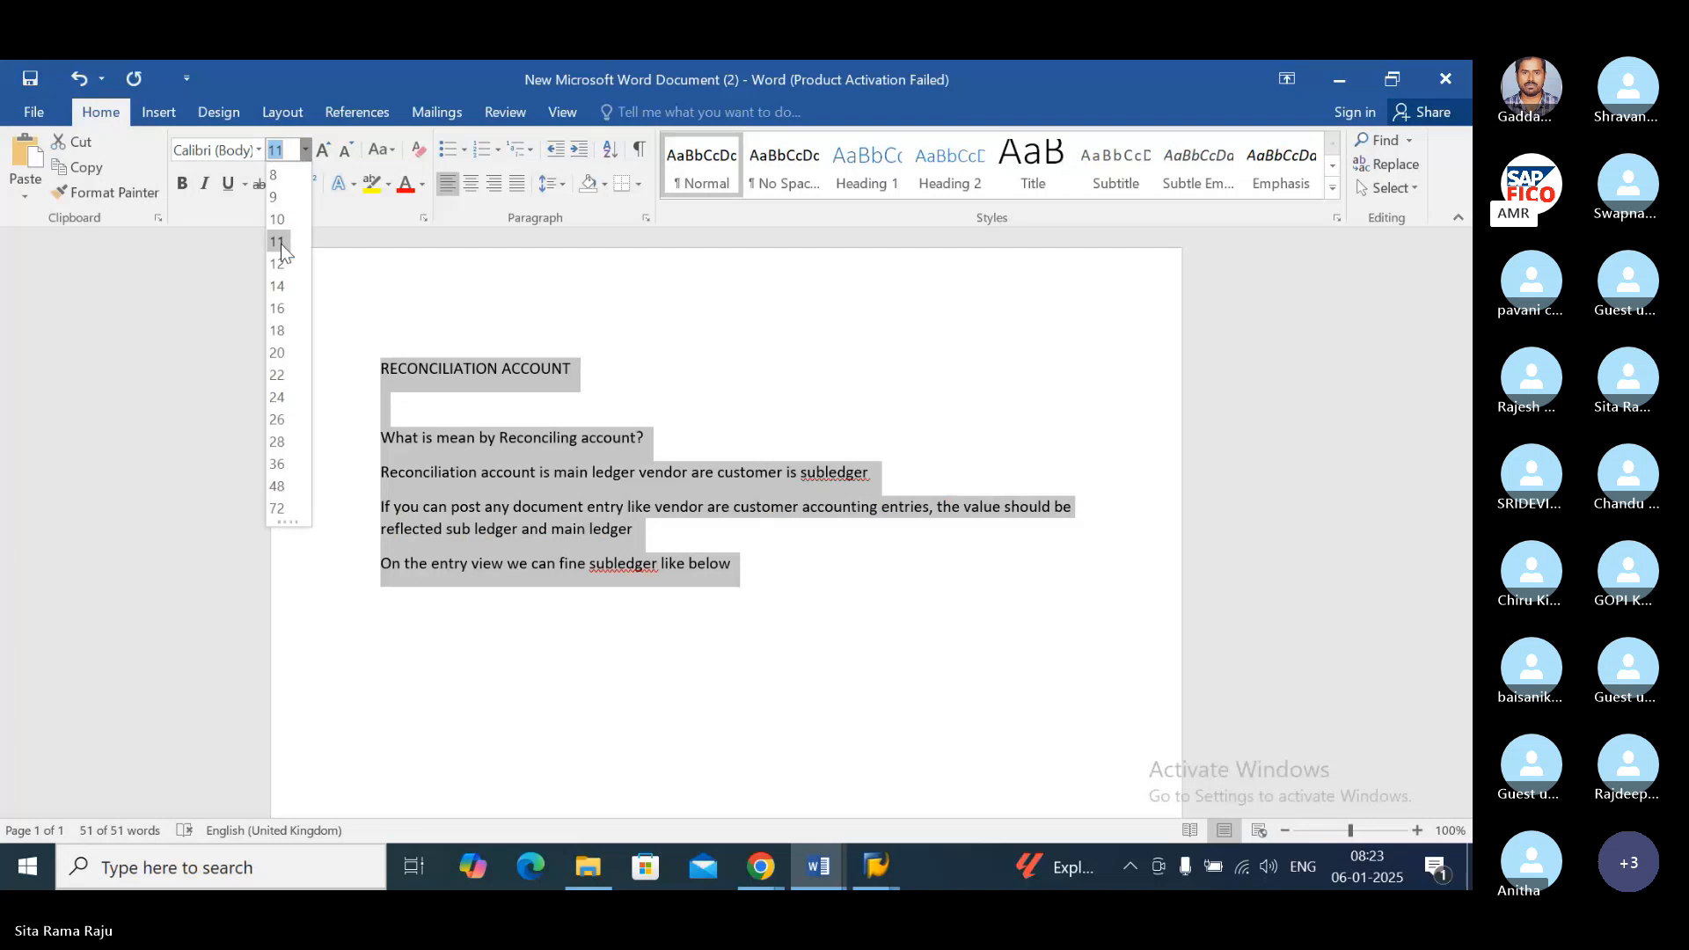
left_click(278, 308)
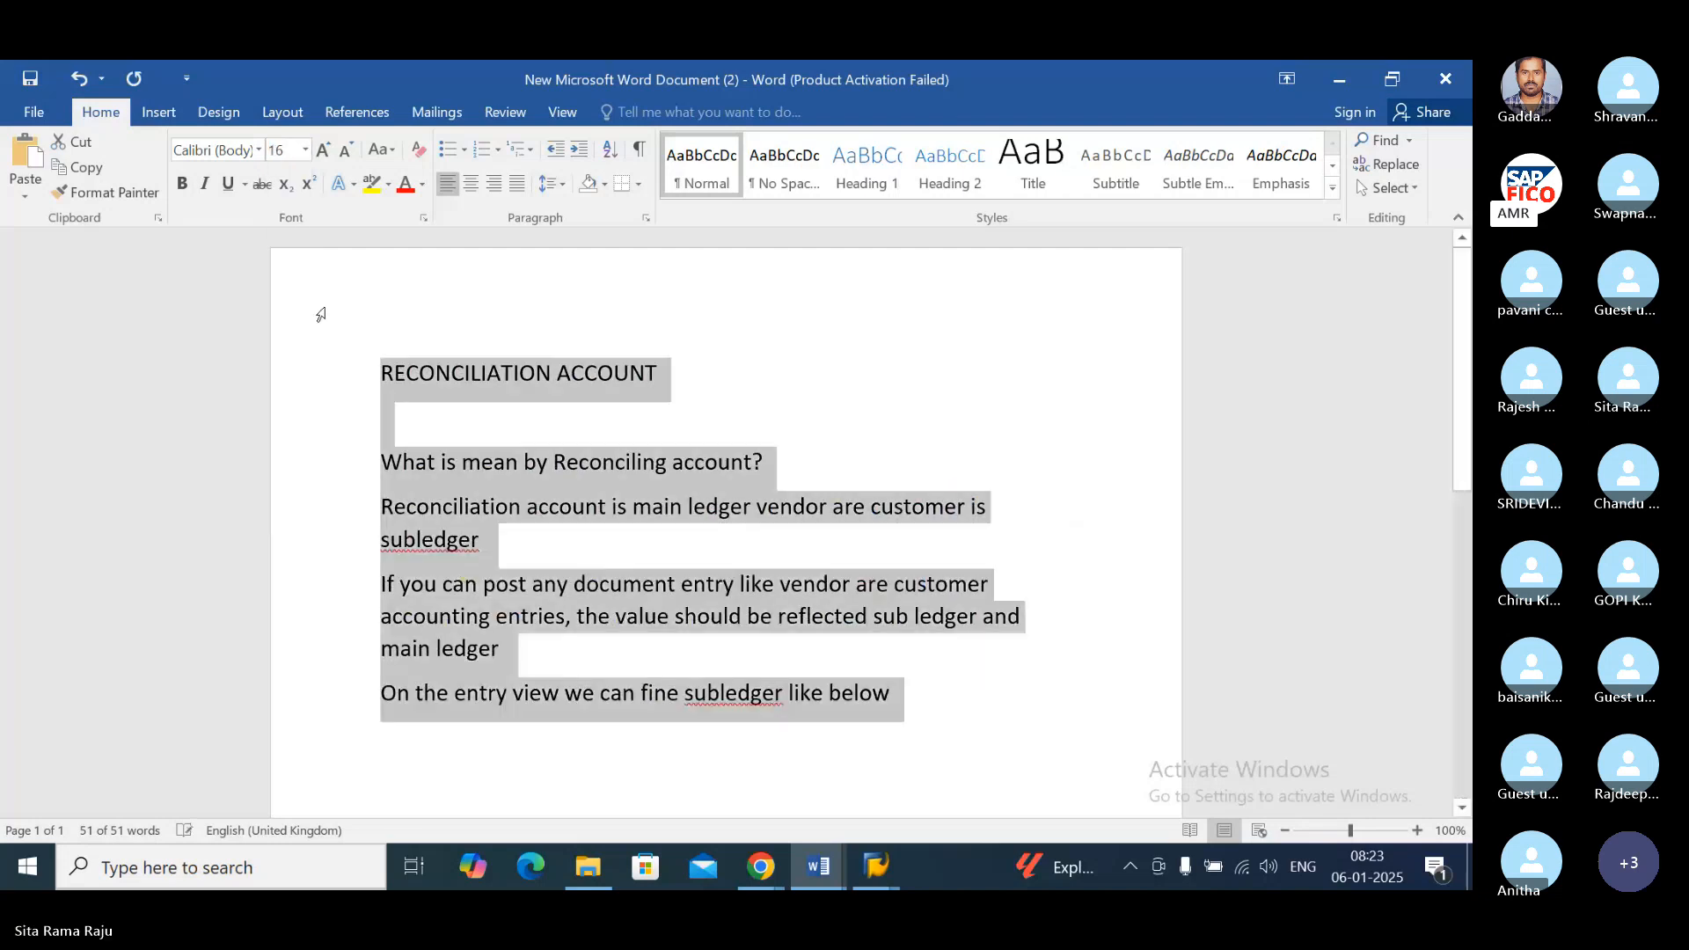
left_click(727, 383)
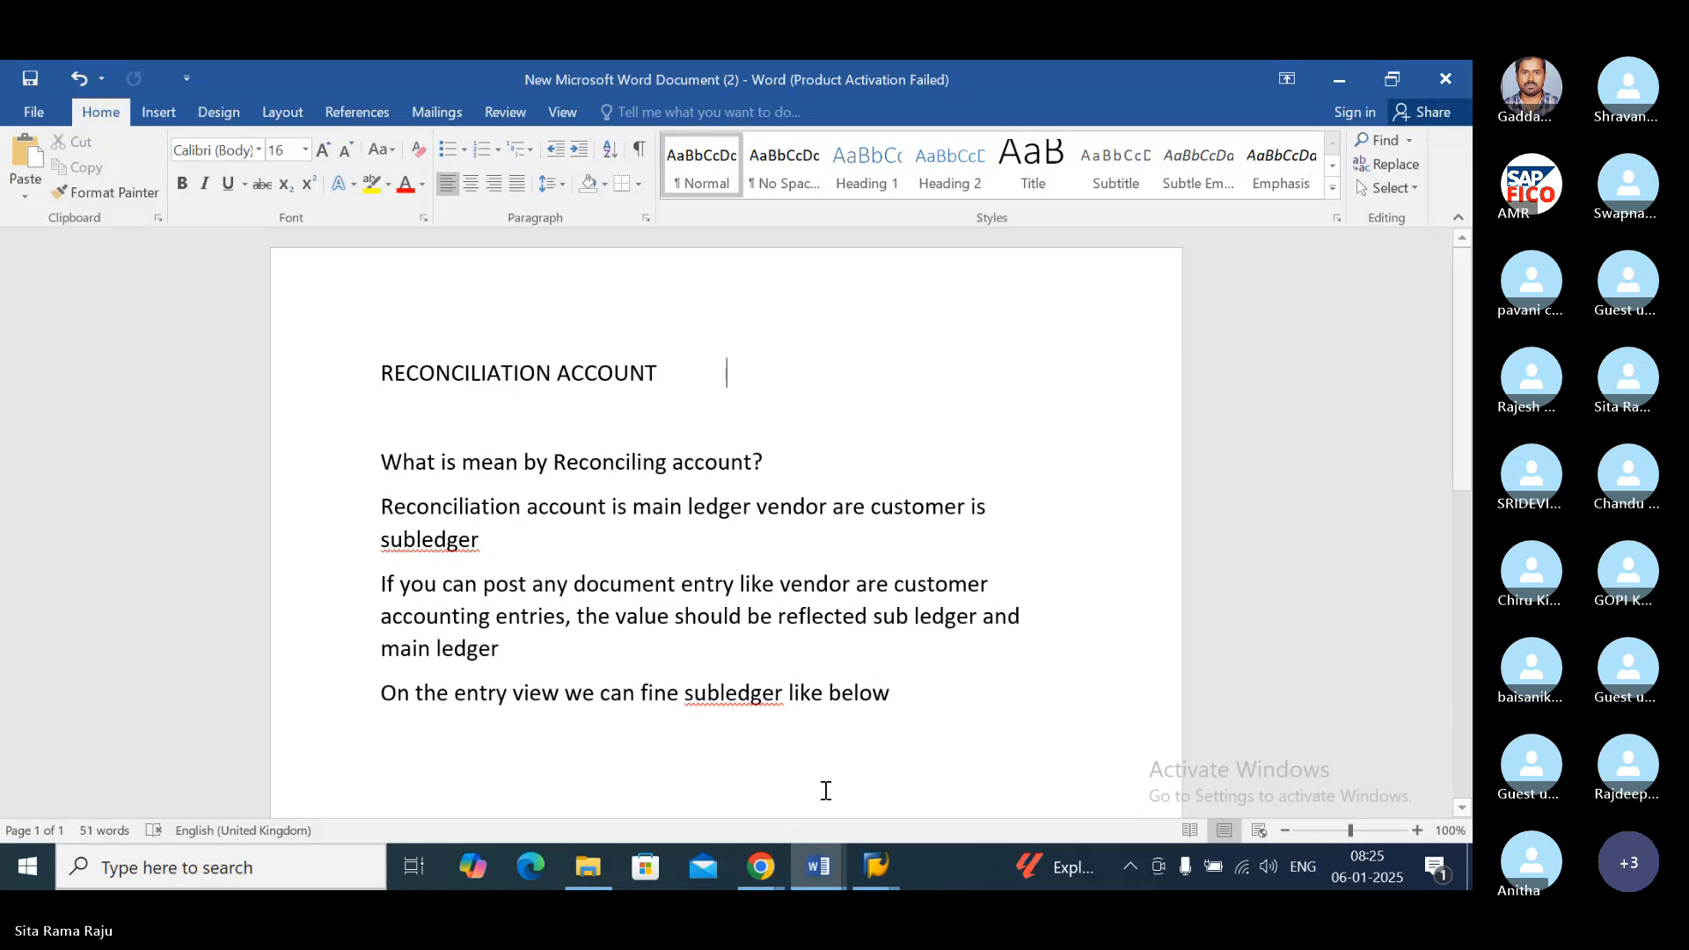
Step: Unmute and mute the microphone again in the Skype call, and return to the reconciliation account document in Word
left_click(761, 866)
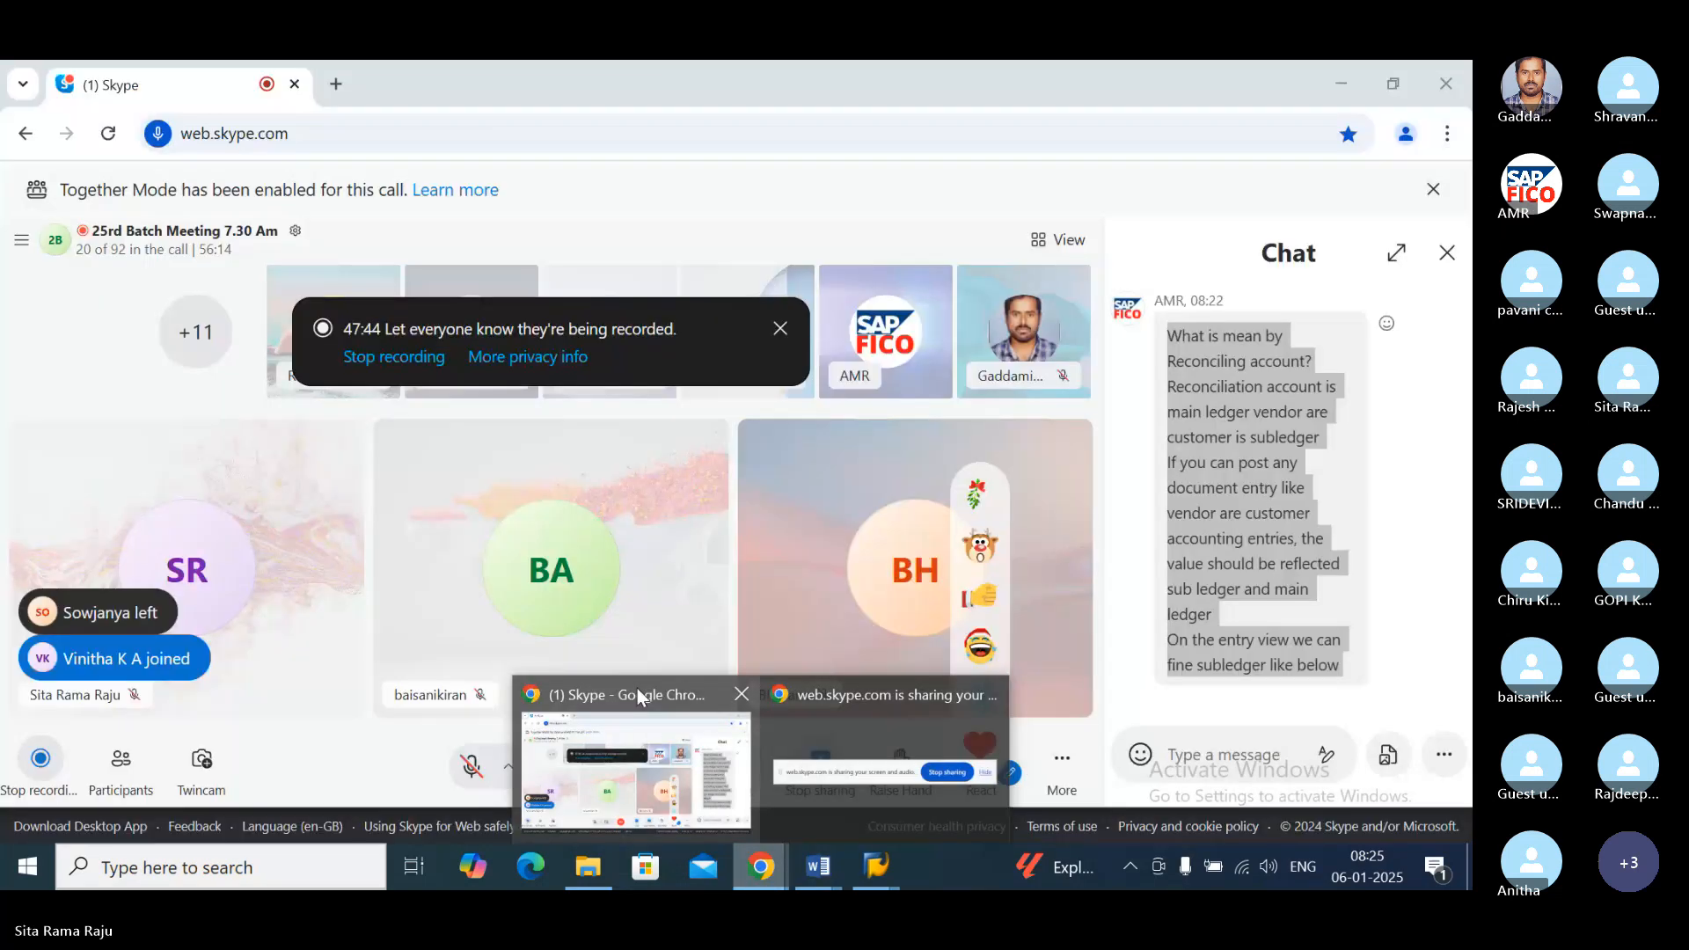
left_click(637, 688)
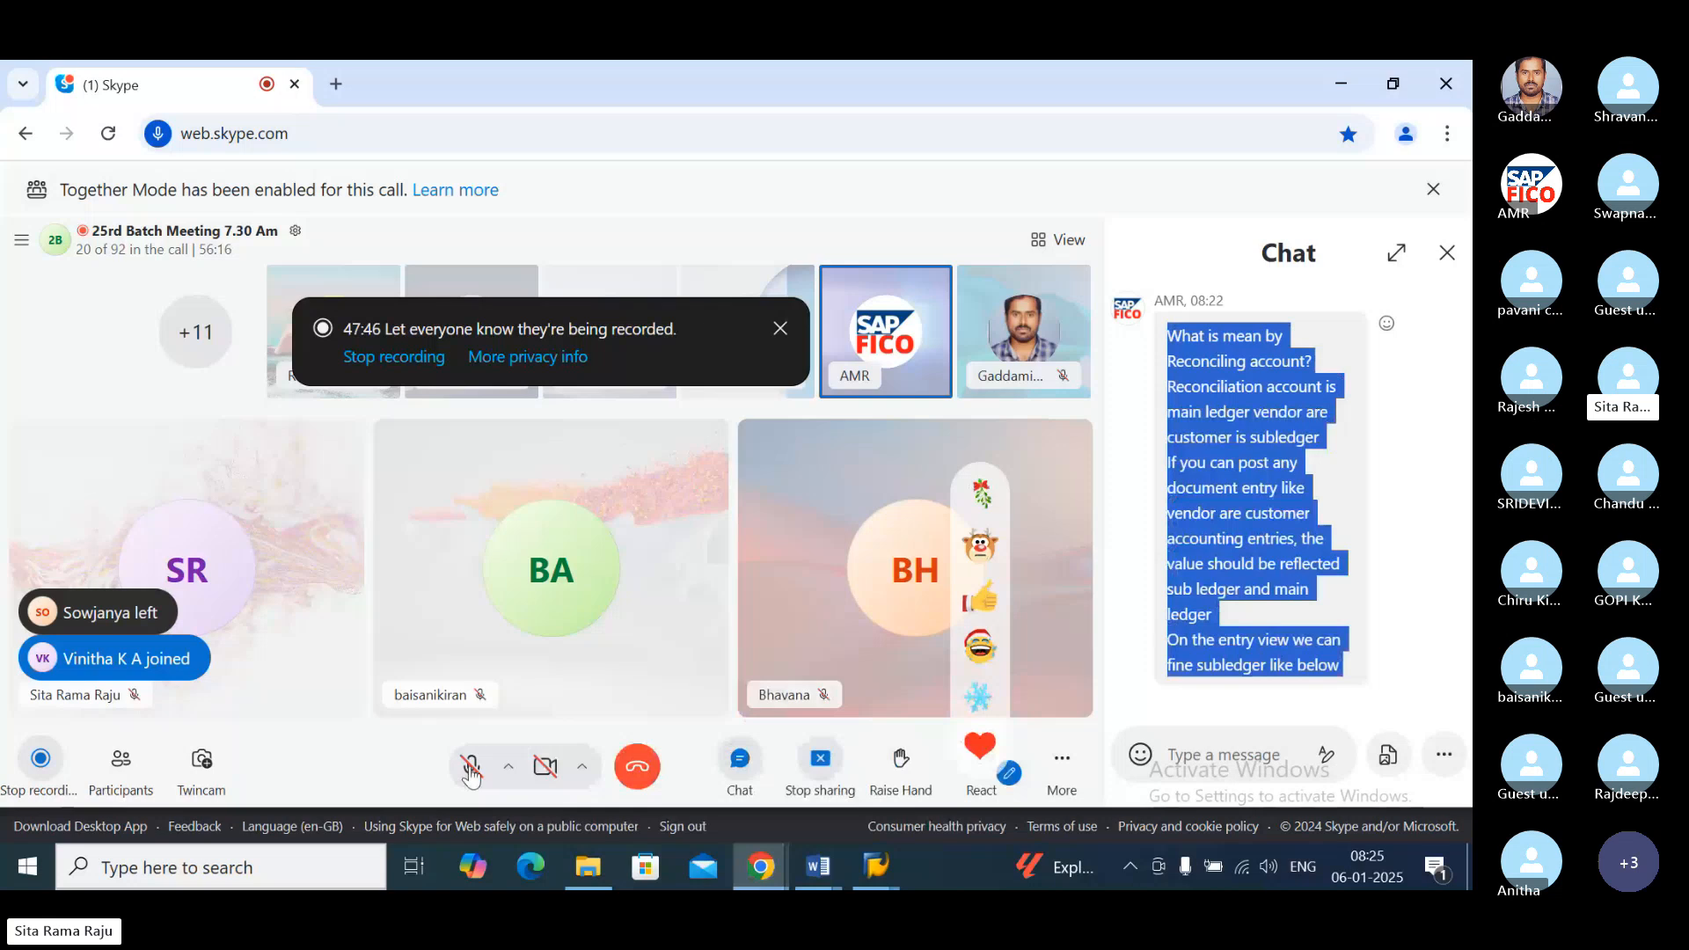
left_click(472, 770)
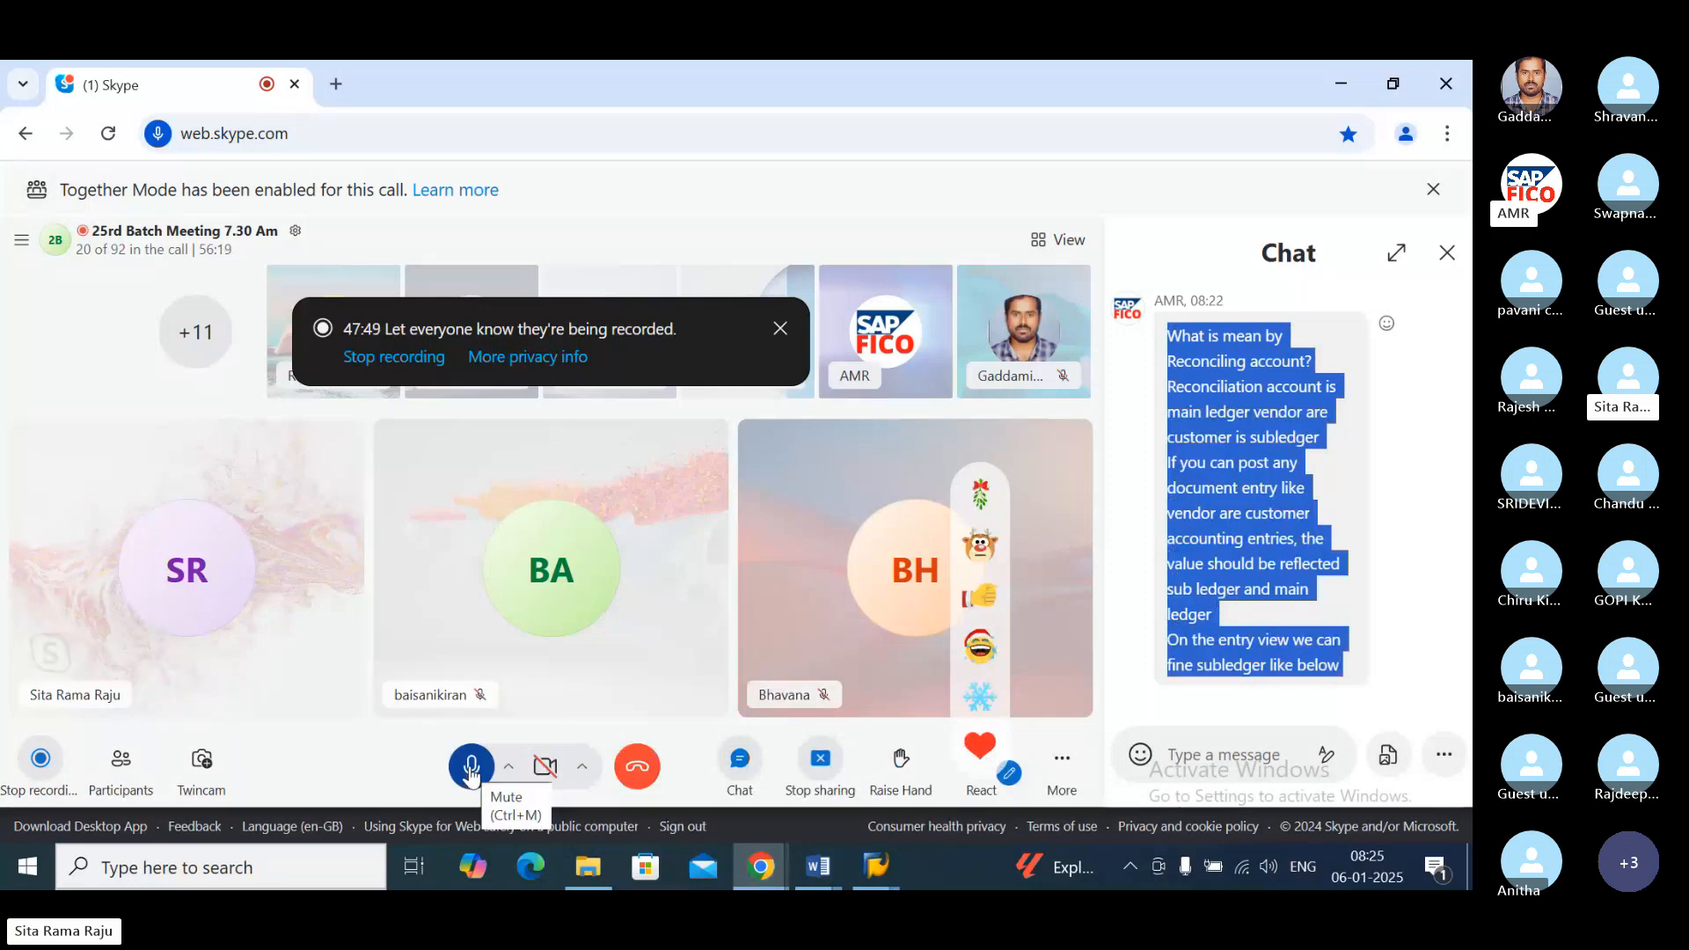
left_click(471, 771)
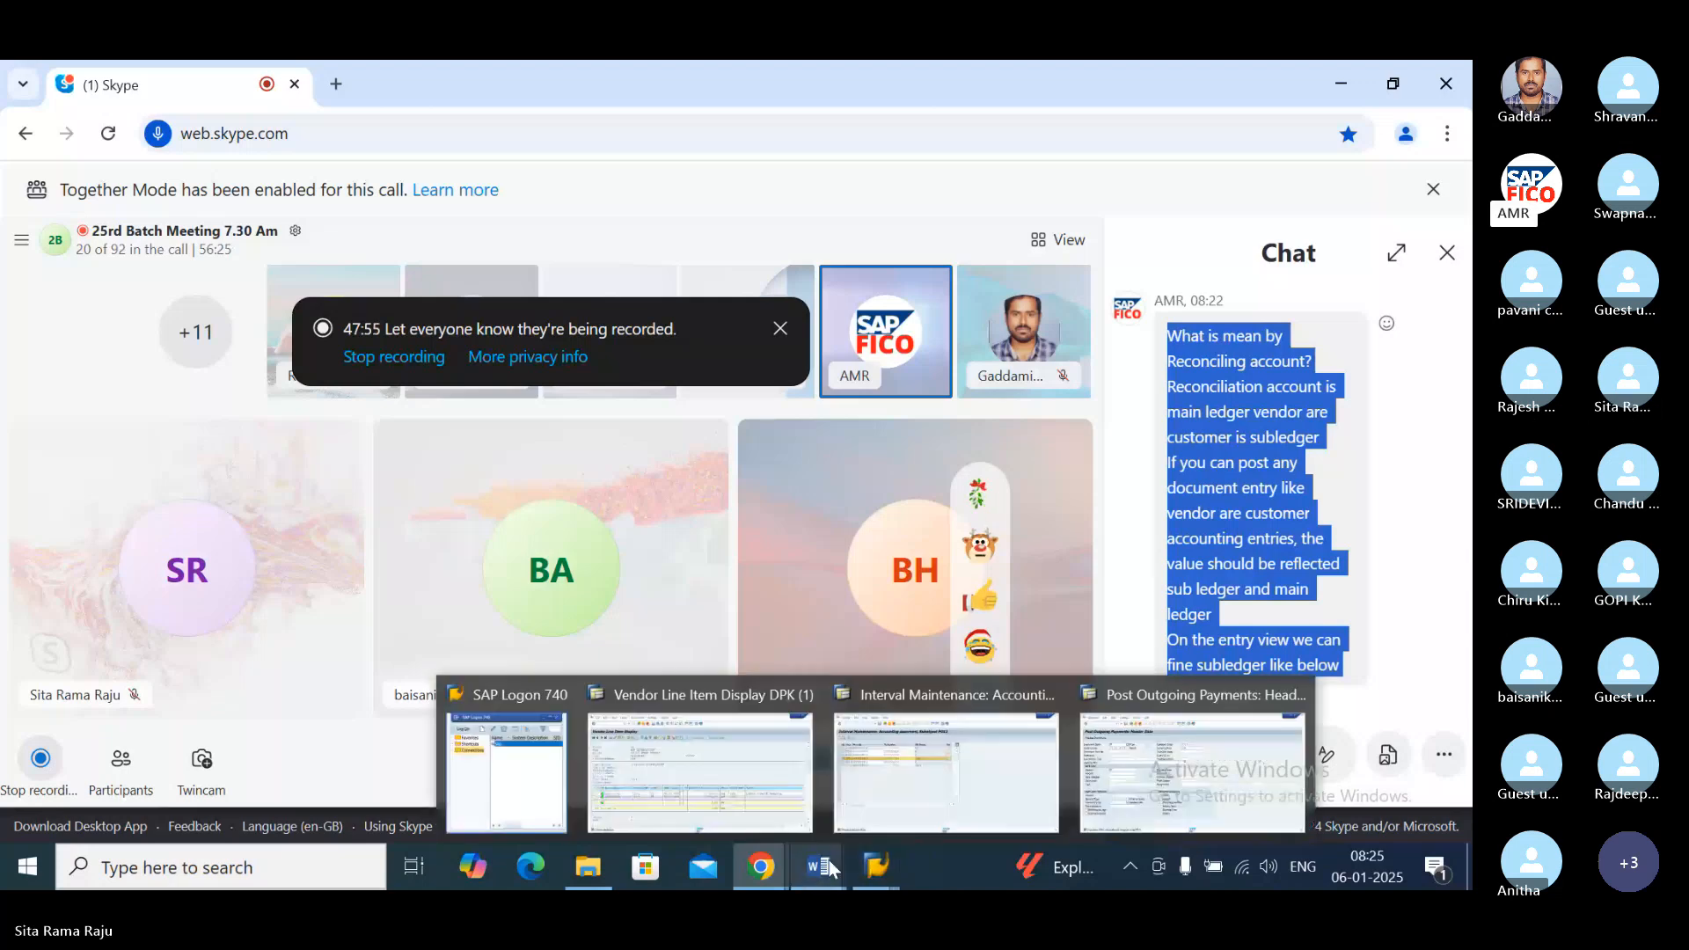
mouse_move(829, 858)
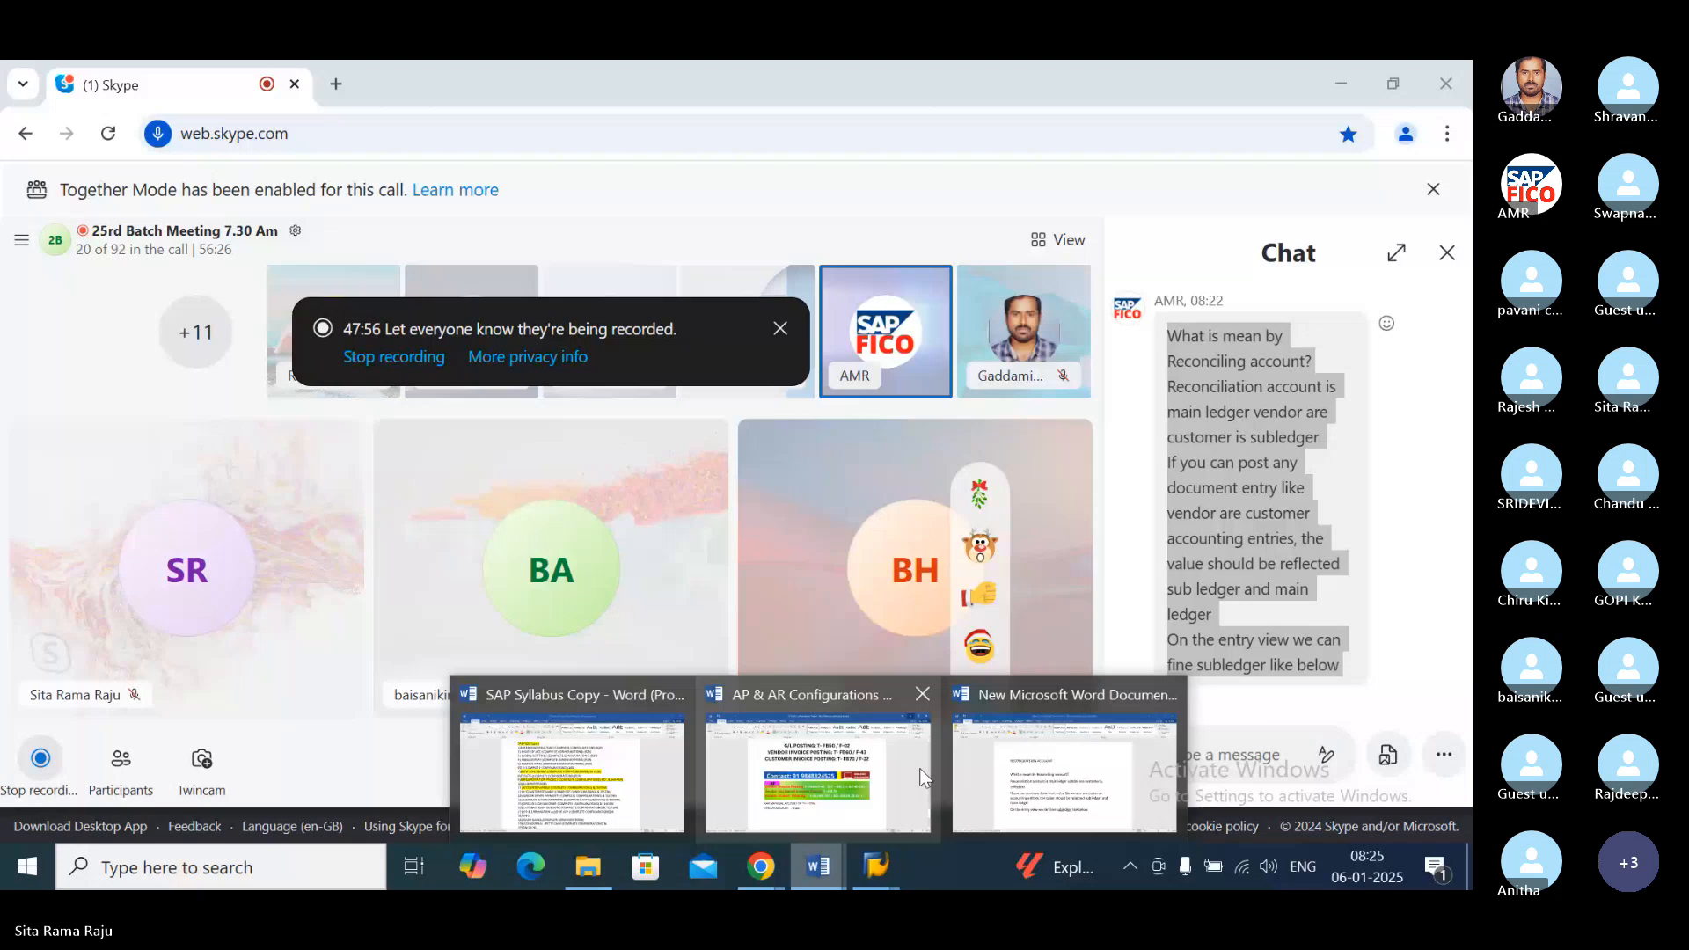
left_click(1034, 696)
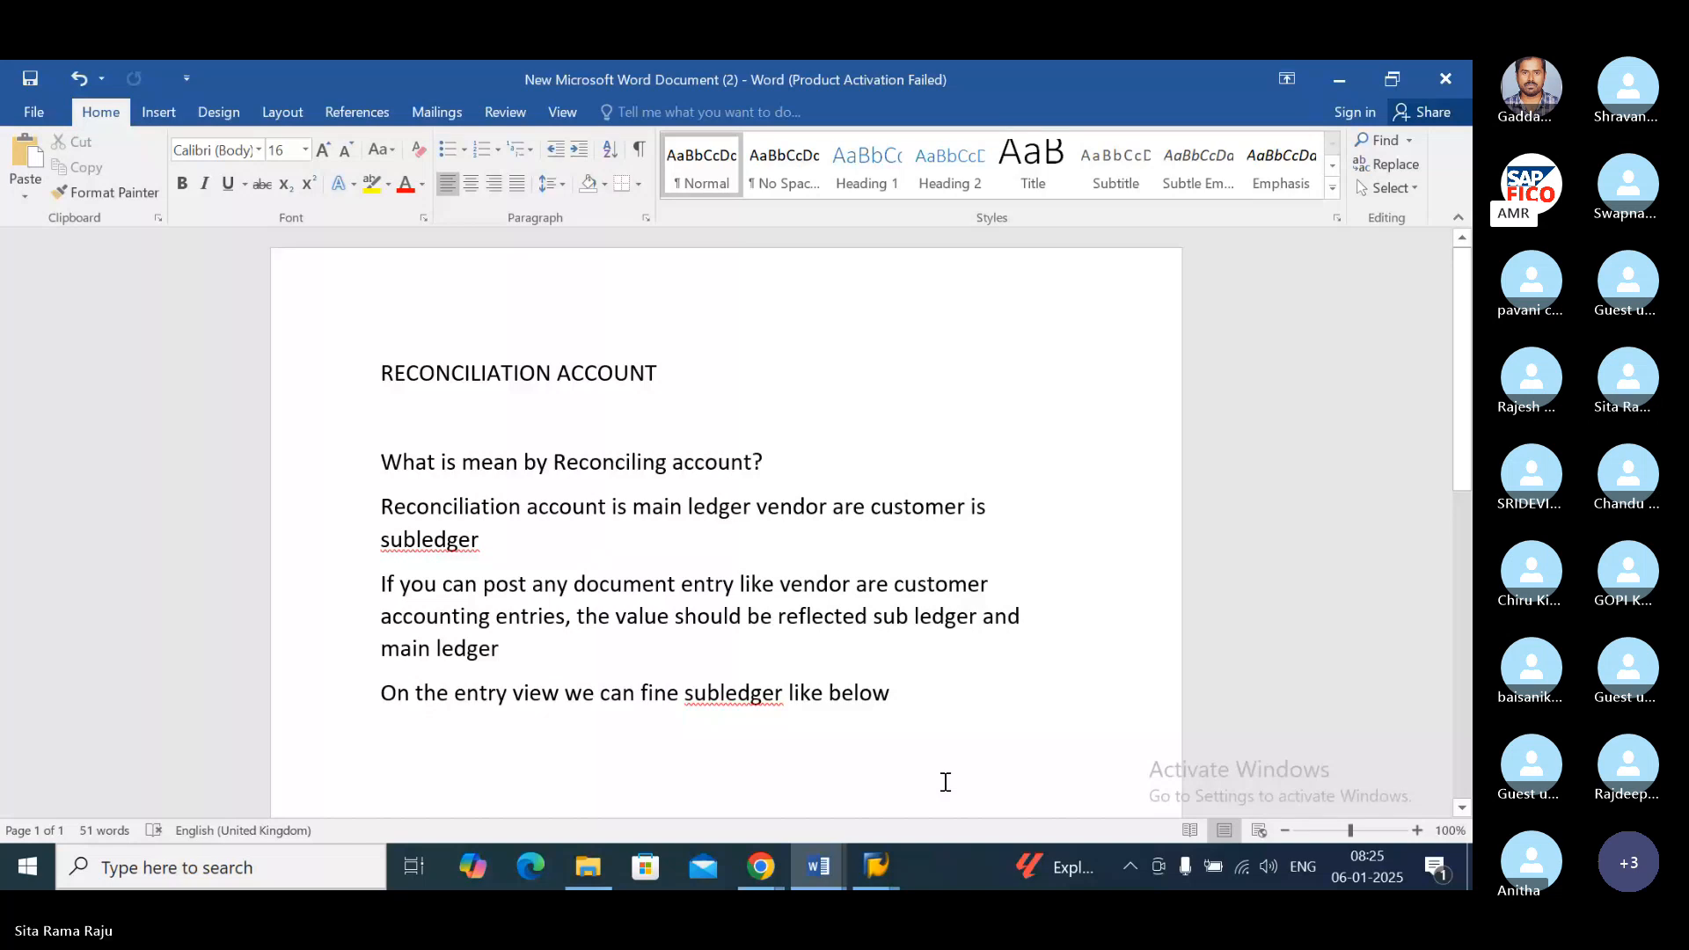
Step: In a new SAP session, run FB03 and list all documents of company code PO11 for ledger 0L
mouse_move(881, 868)
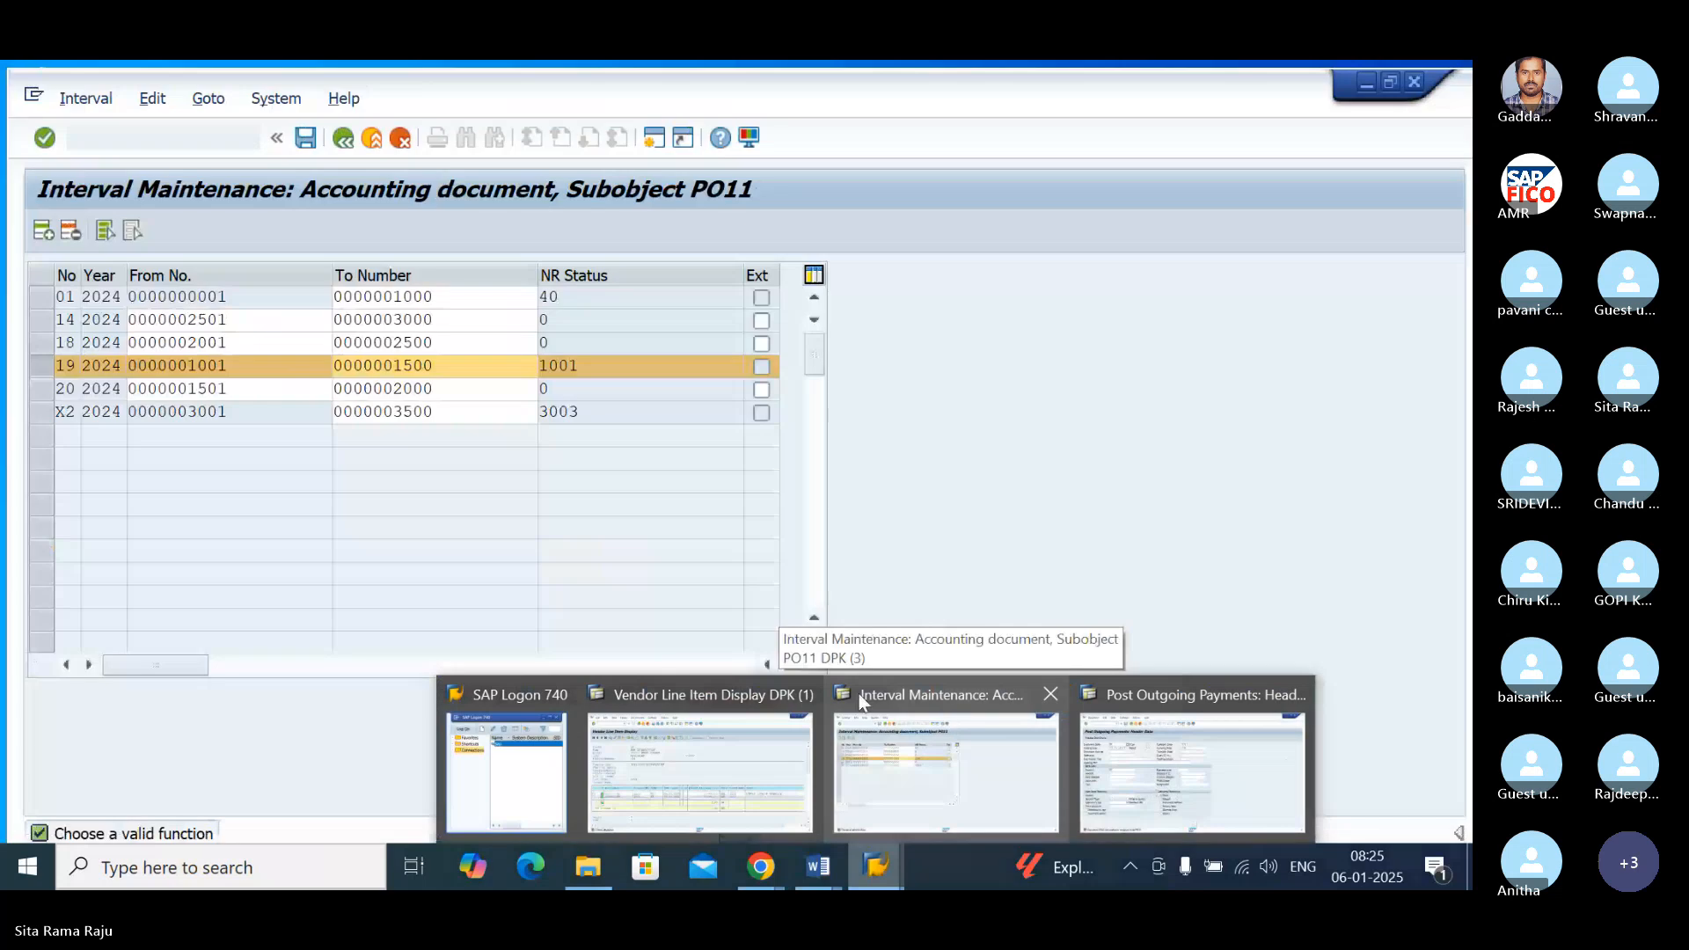
left_click(735, 690)
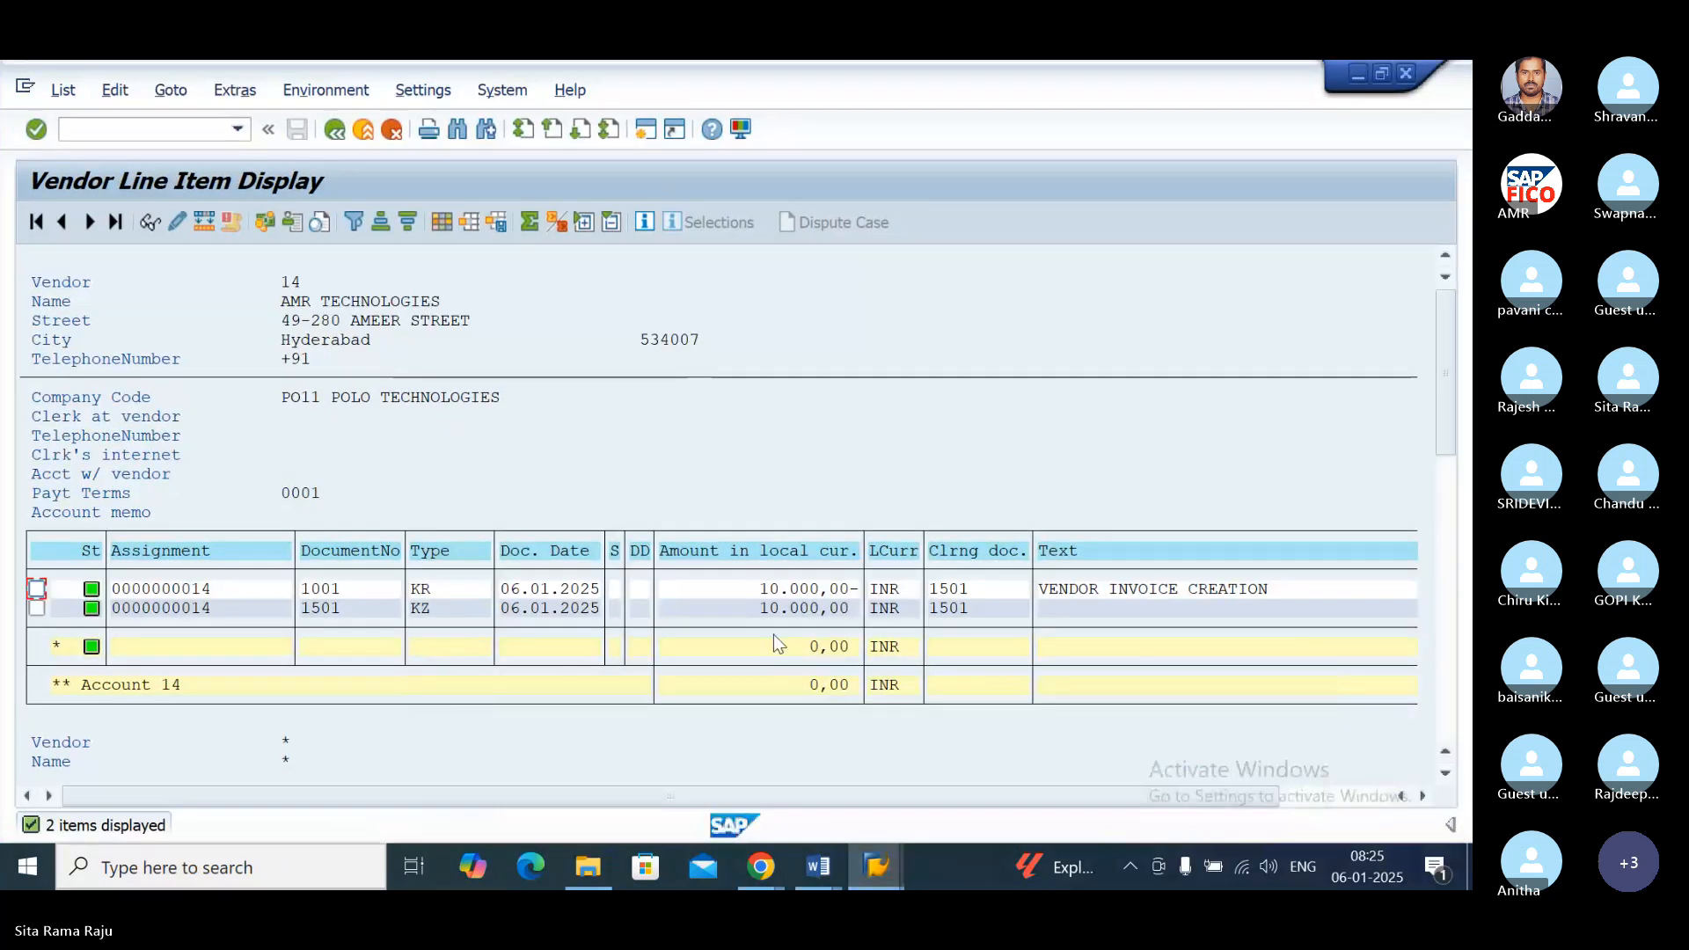
left_click(645, 129)
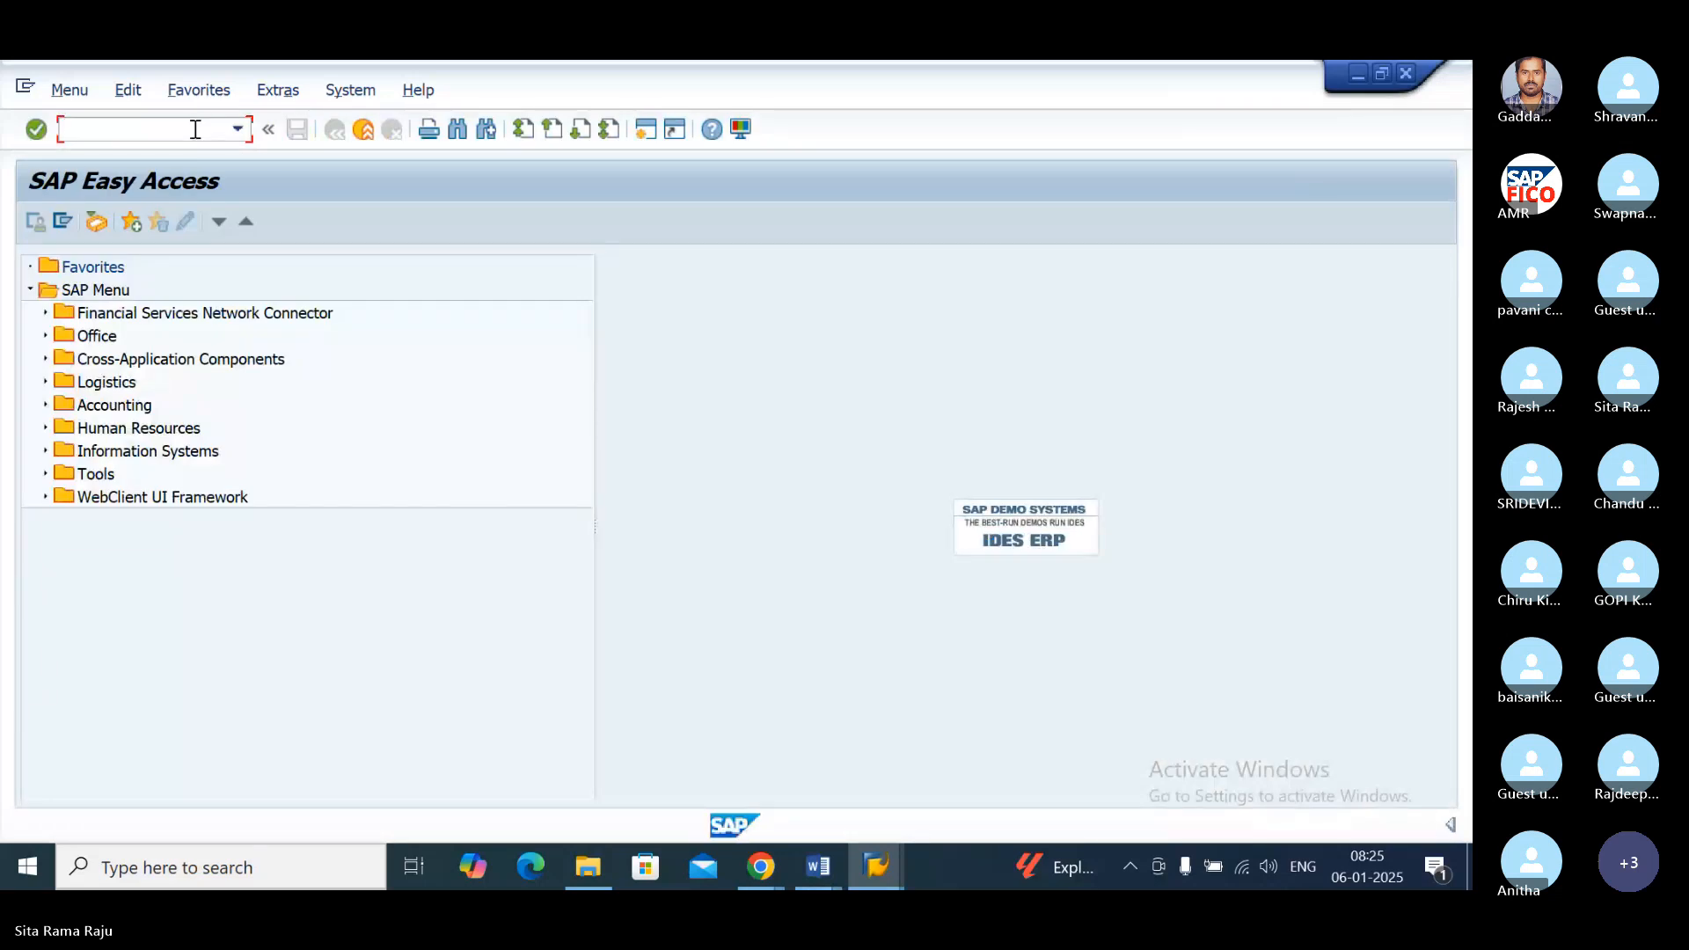
type("FB03")
key("Return")
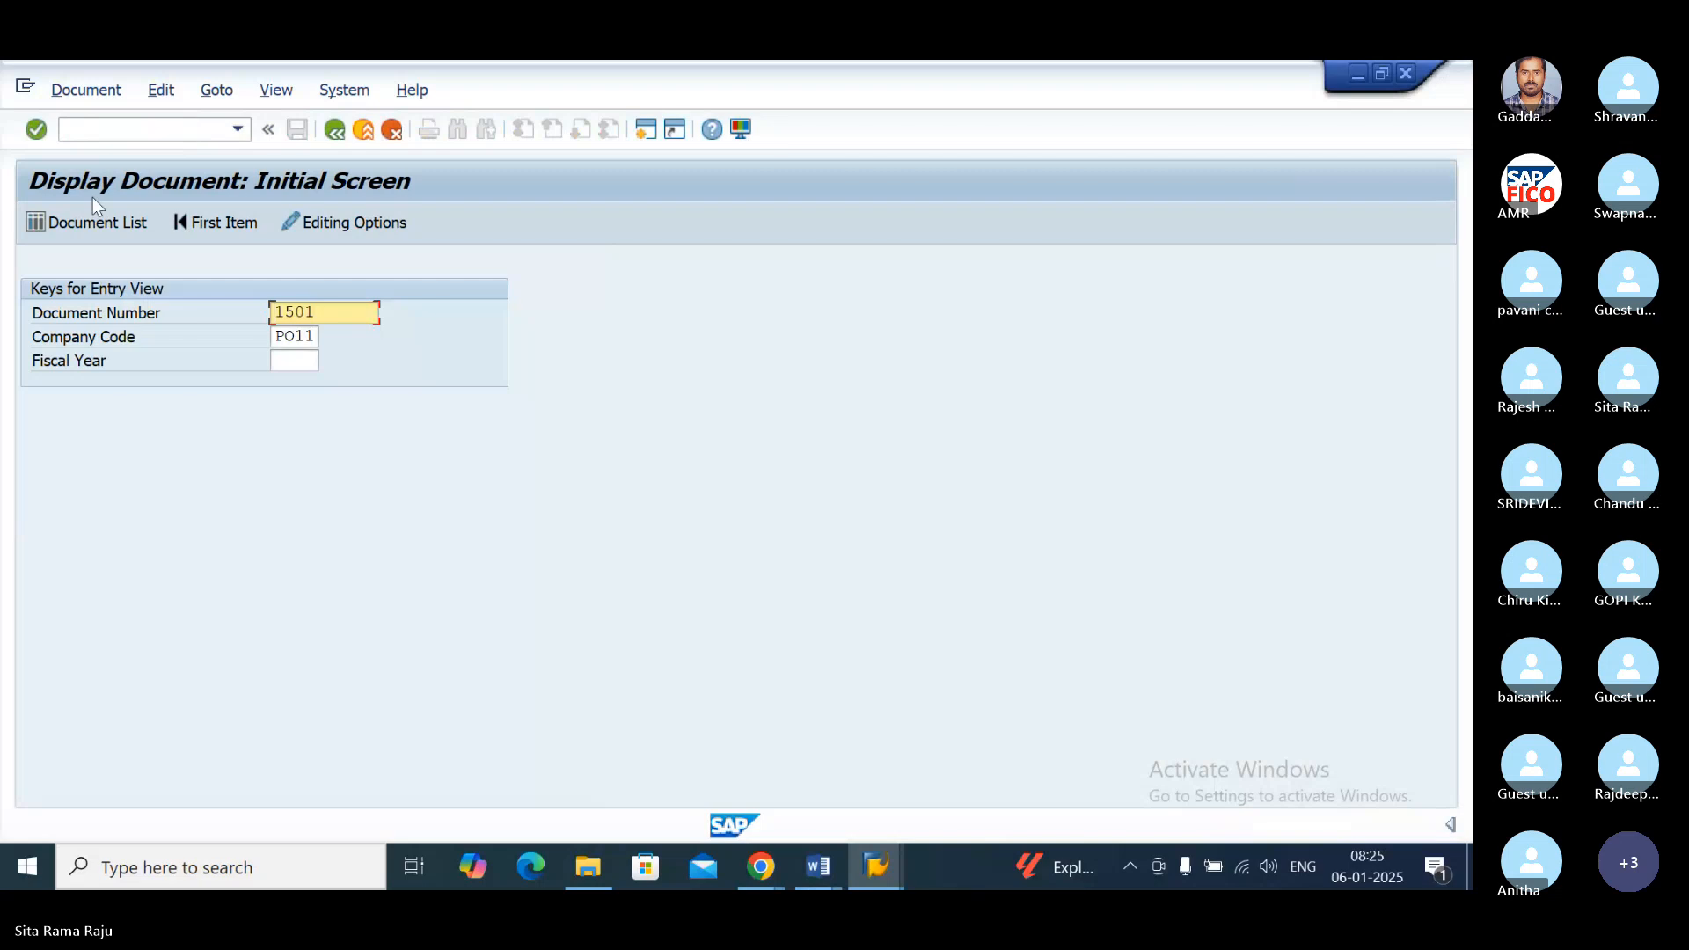
left_click(66, 225)
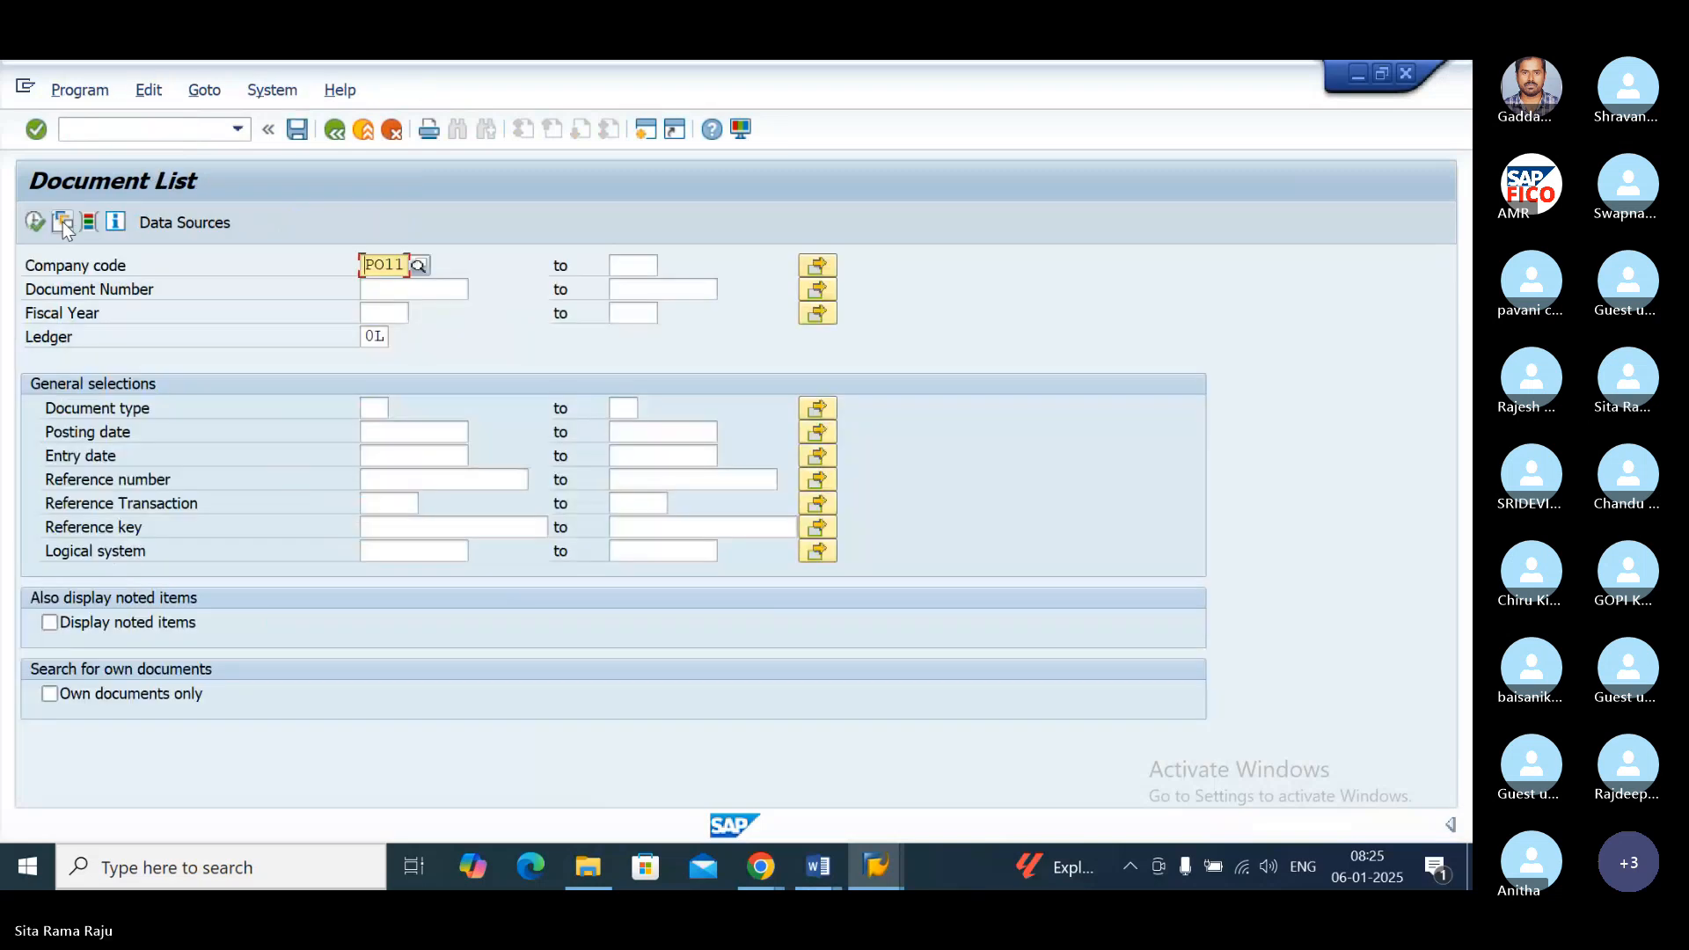
left_click(35, 223)
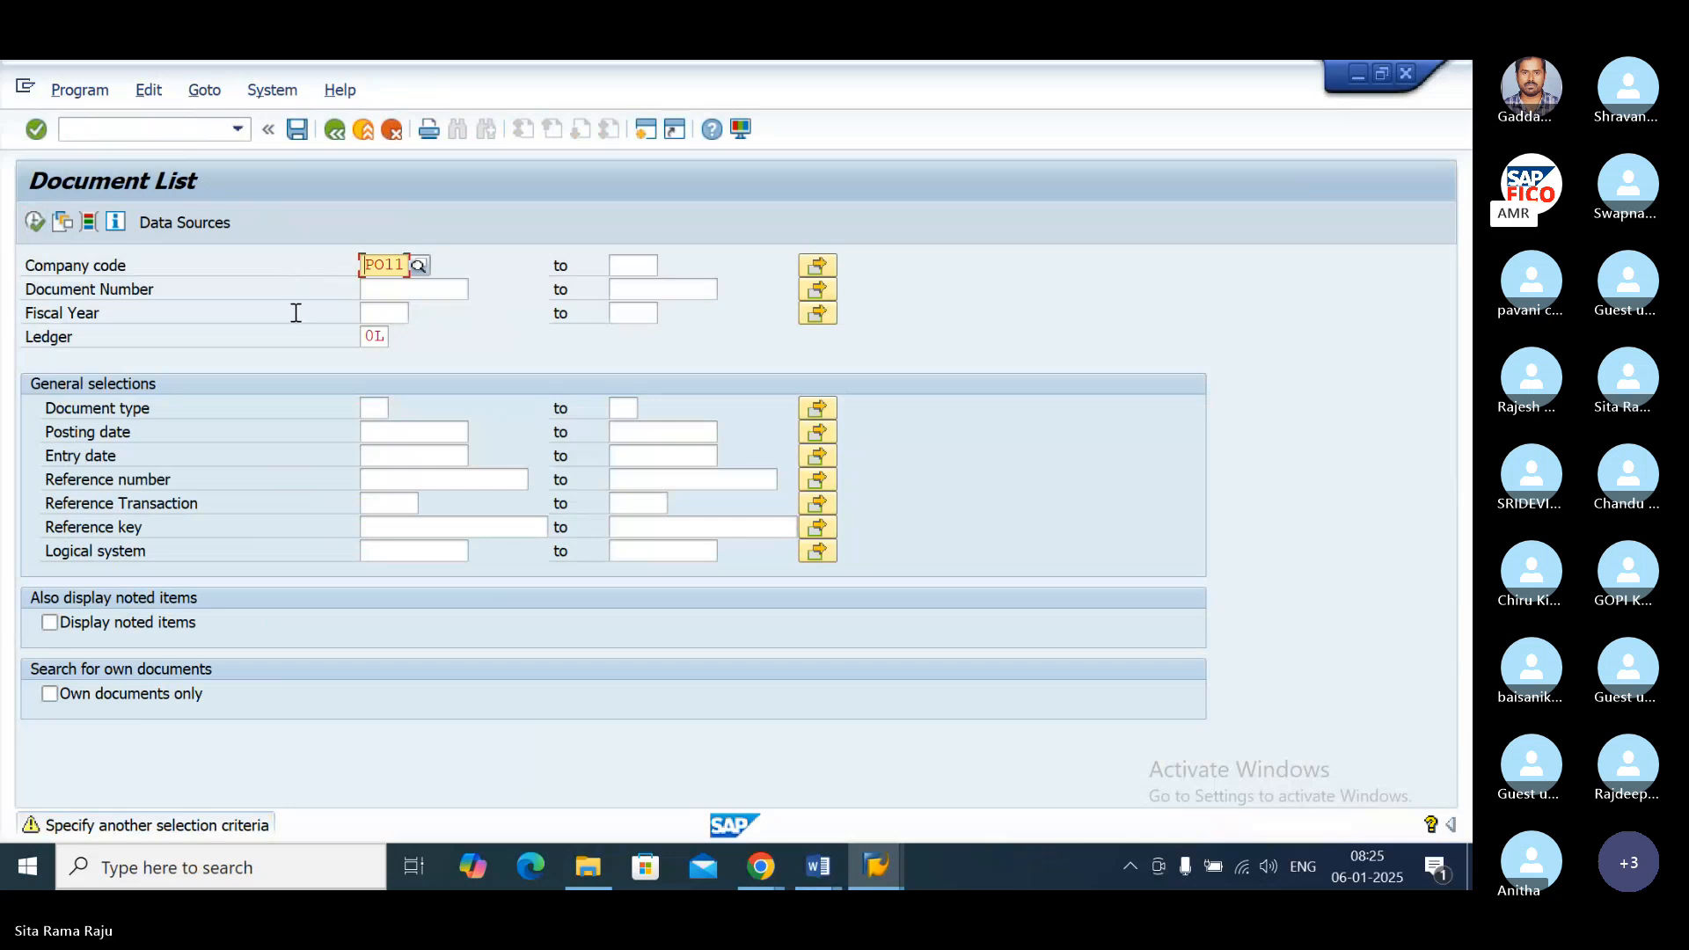
key("Return")
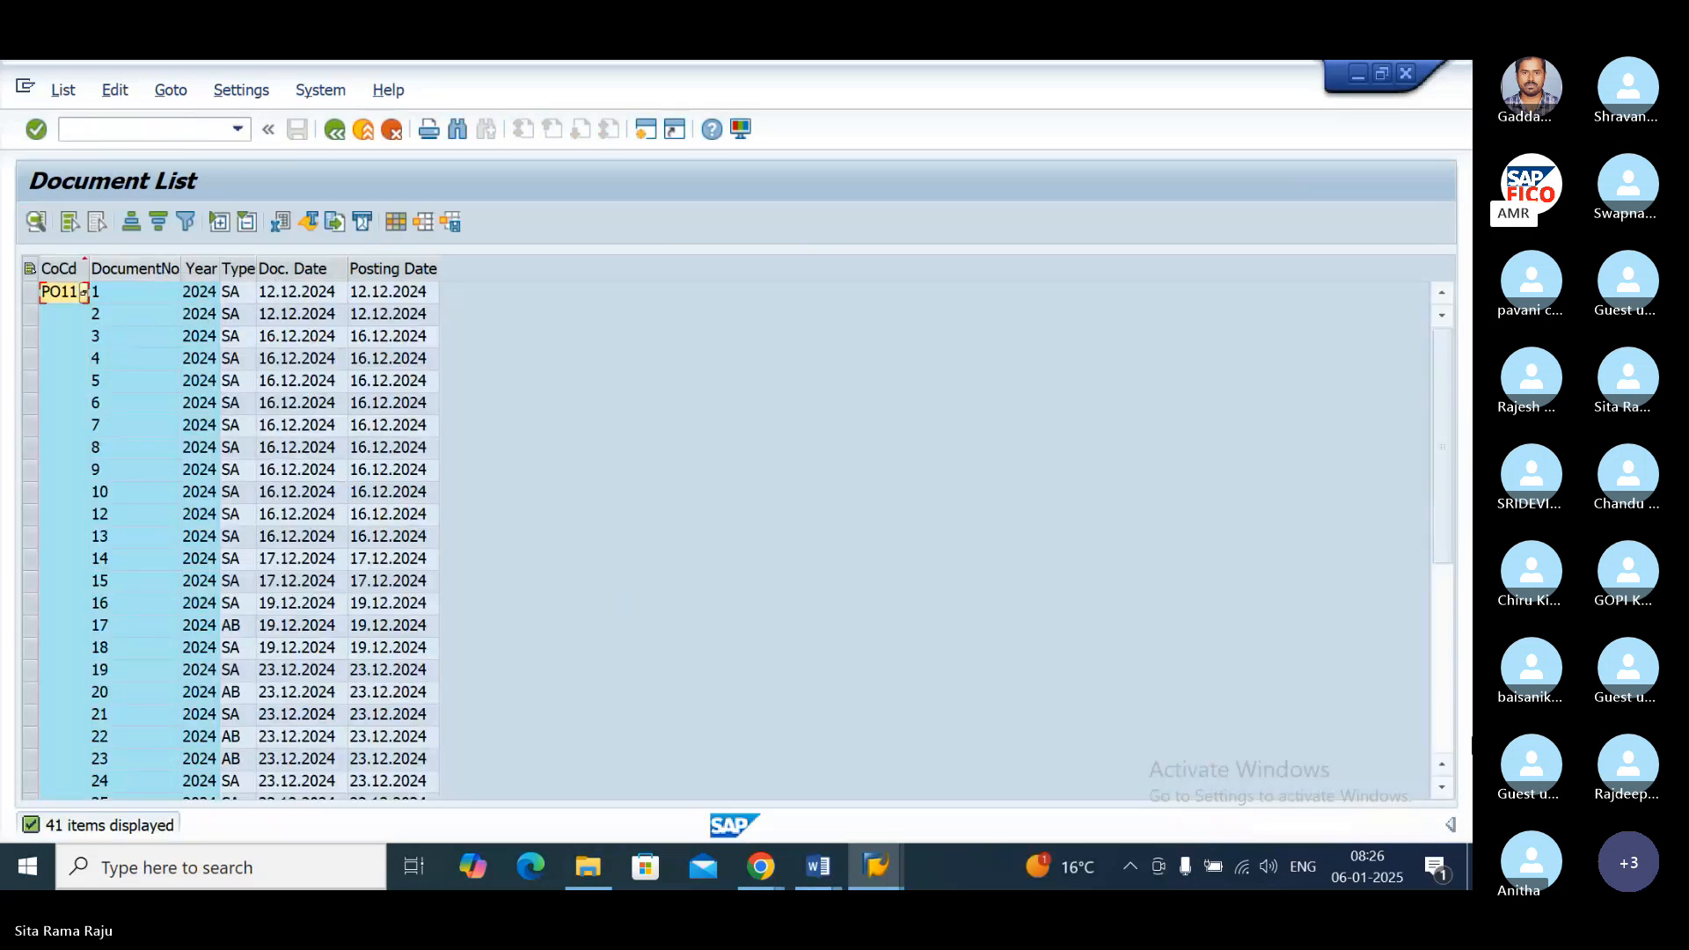
Step: Display the KR vendor invoice document 1001 from the document list and switch it to the General Ledger View
scroll(1449, 791, "down", 4)
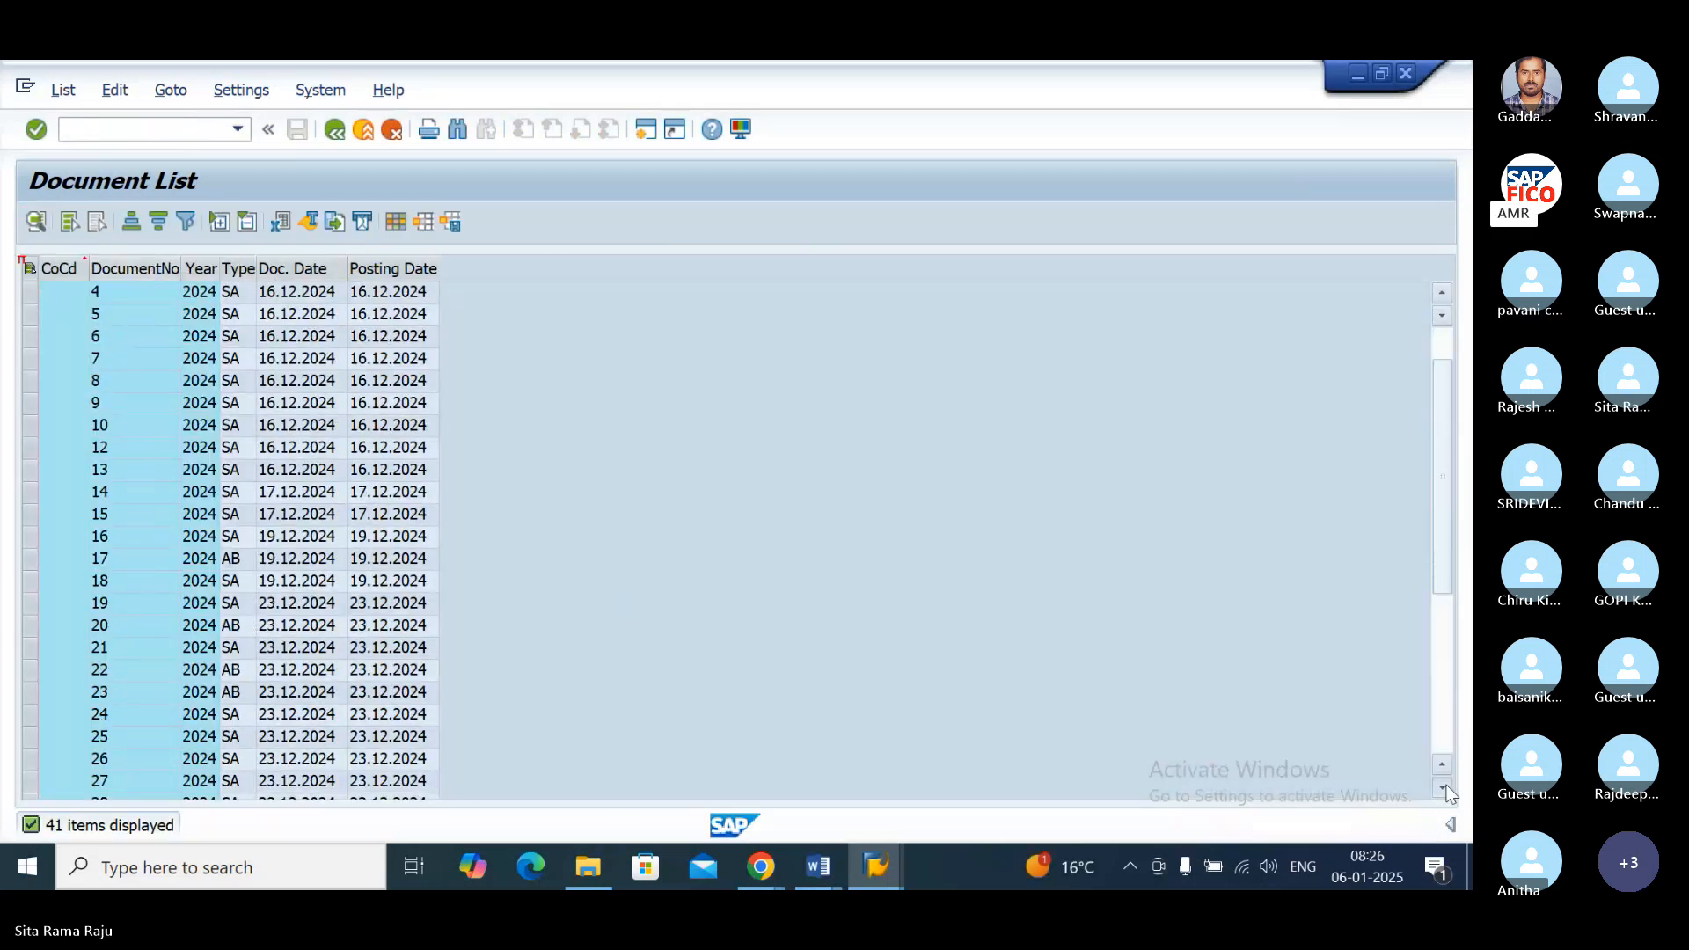
scroll(1449, 792, "down", 1)
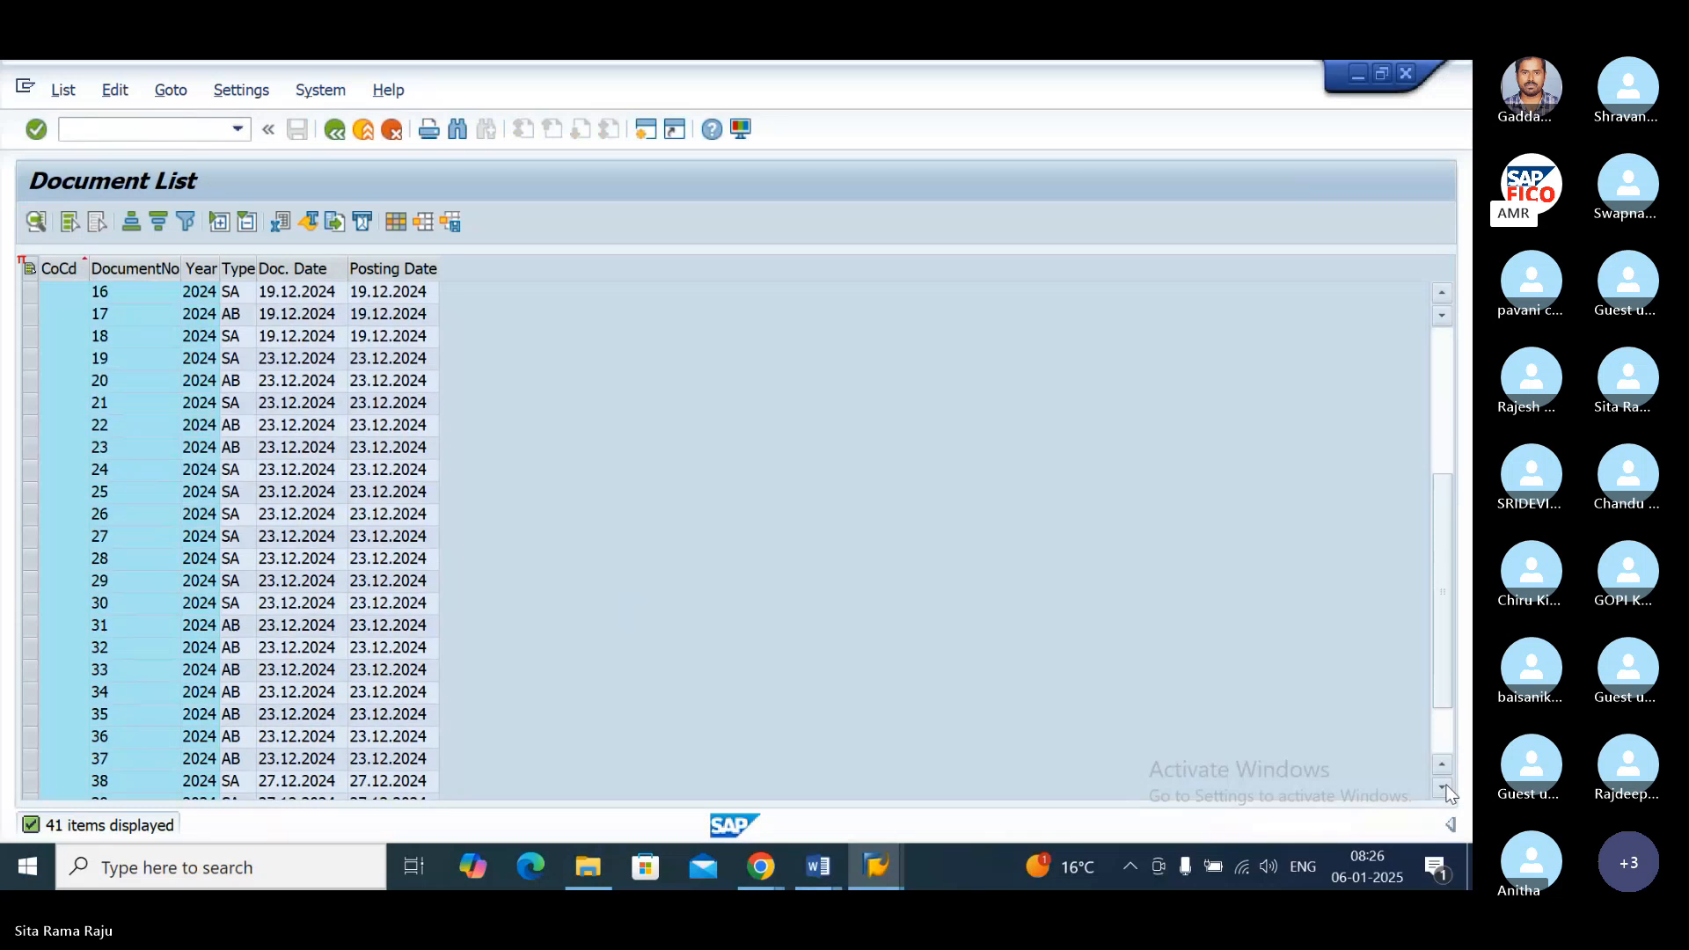
scroll(1449, 792, "down", 2)
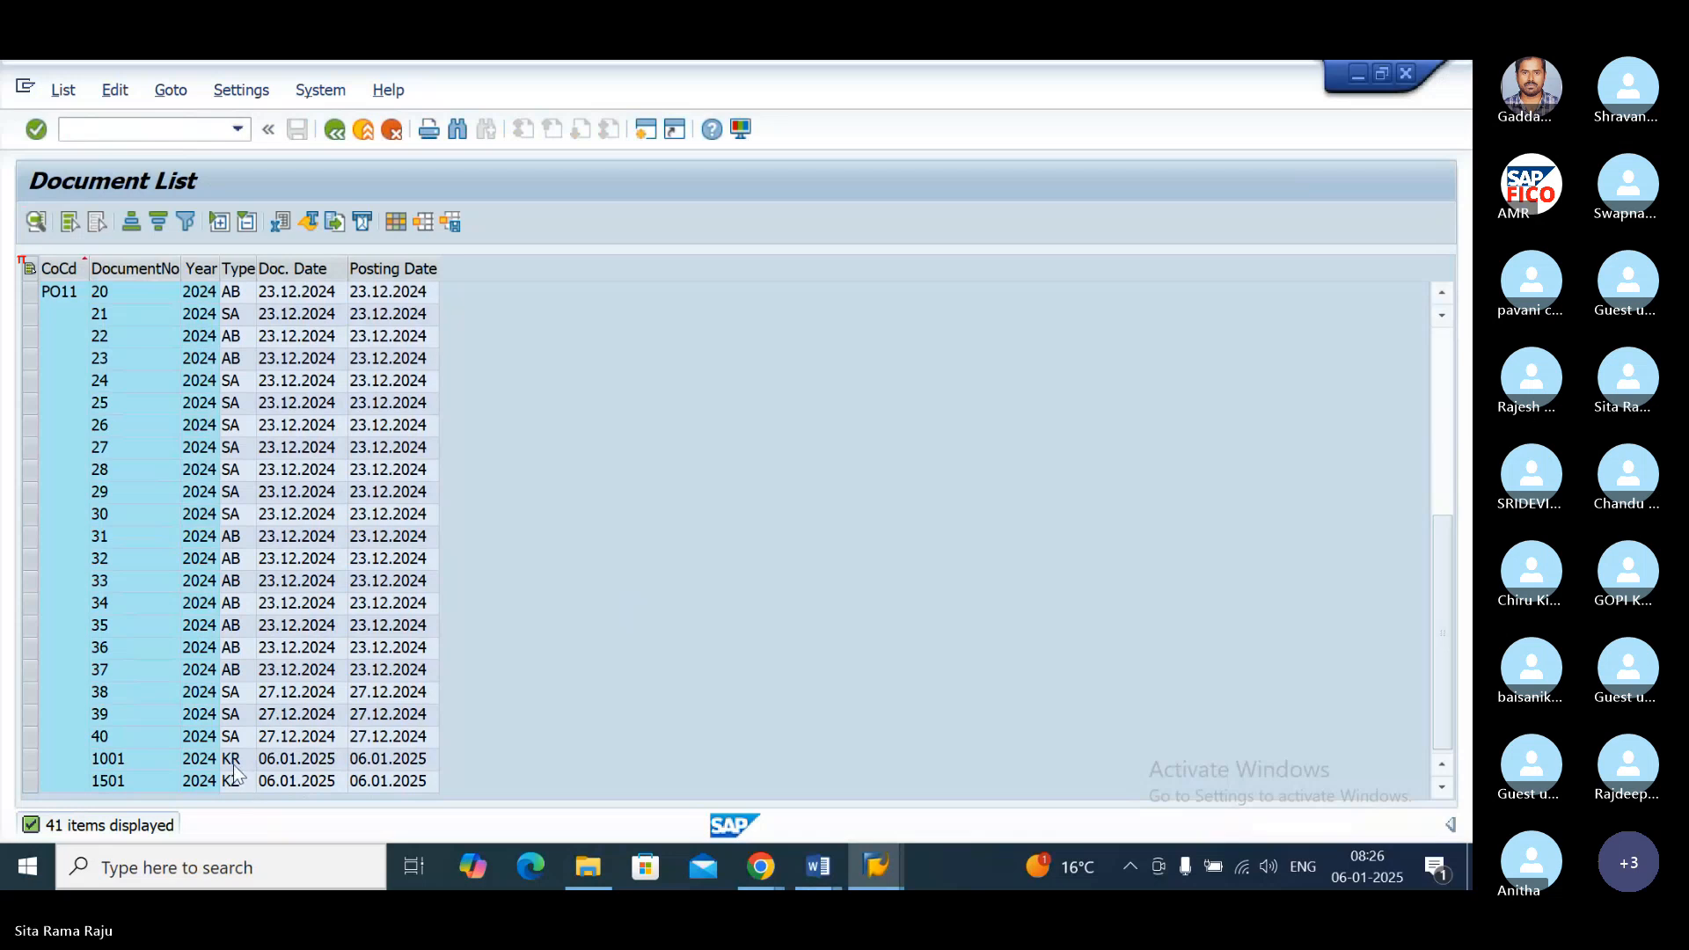
left_click(233, 764)
double_click(233, 763)
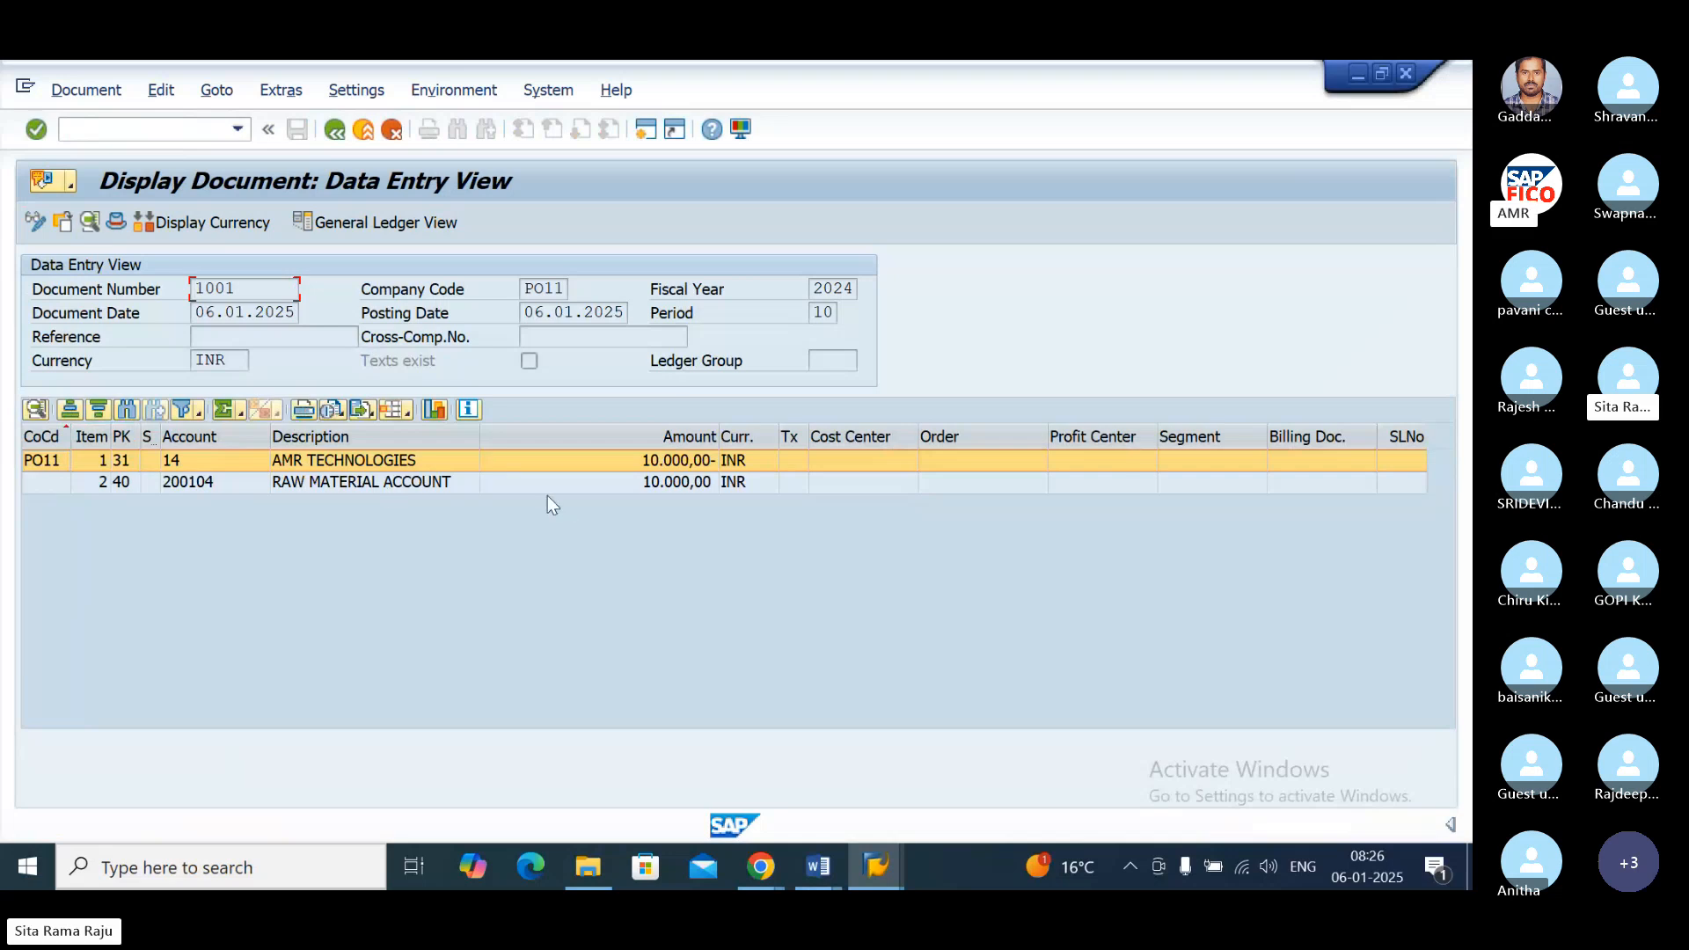
left_click(408, 223)
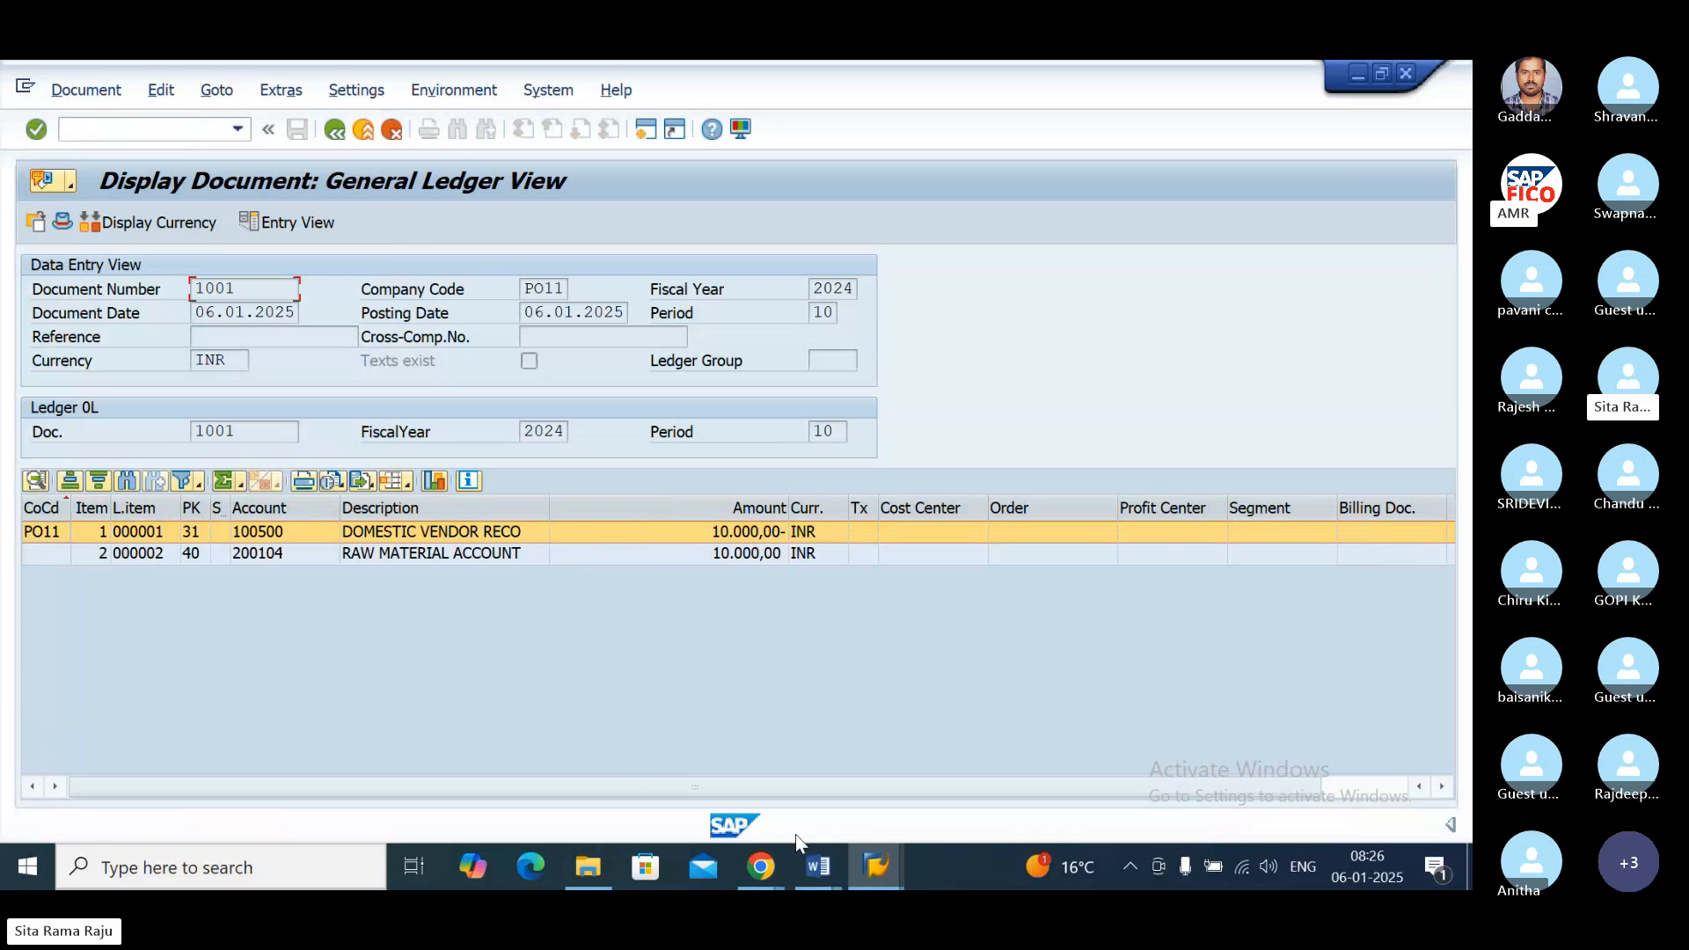
Step: View the SAP Syllabus Copy document in Word, and open the AP manual clearing types image from the Skype meeting chat
mouse_move(818, 867)
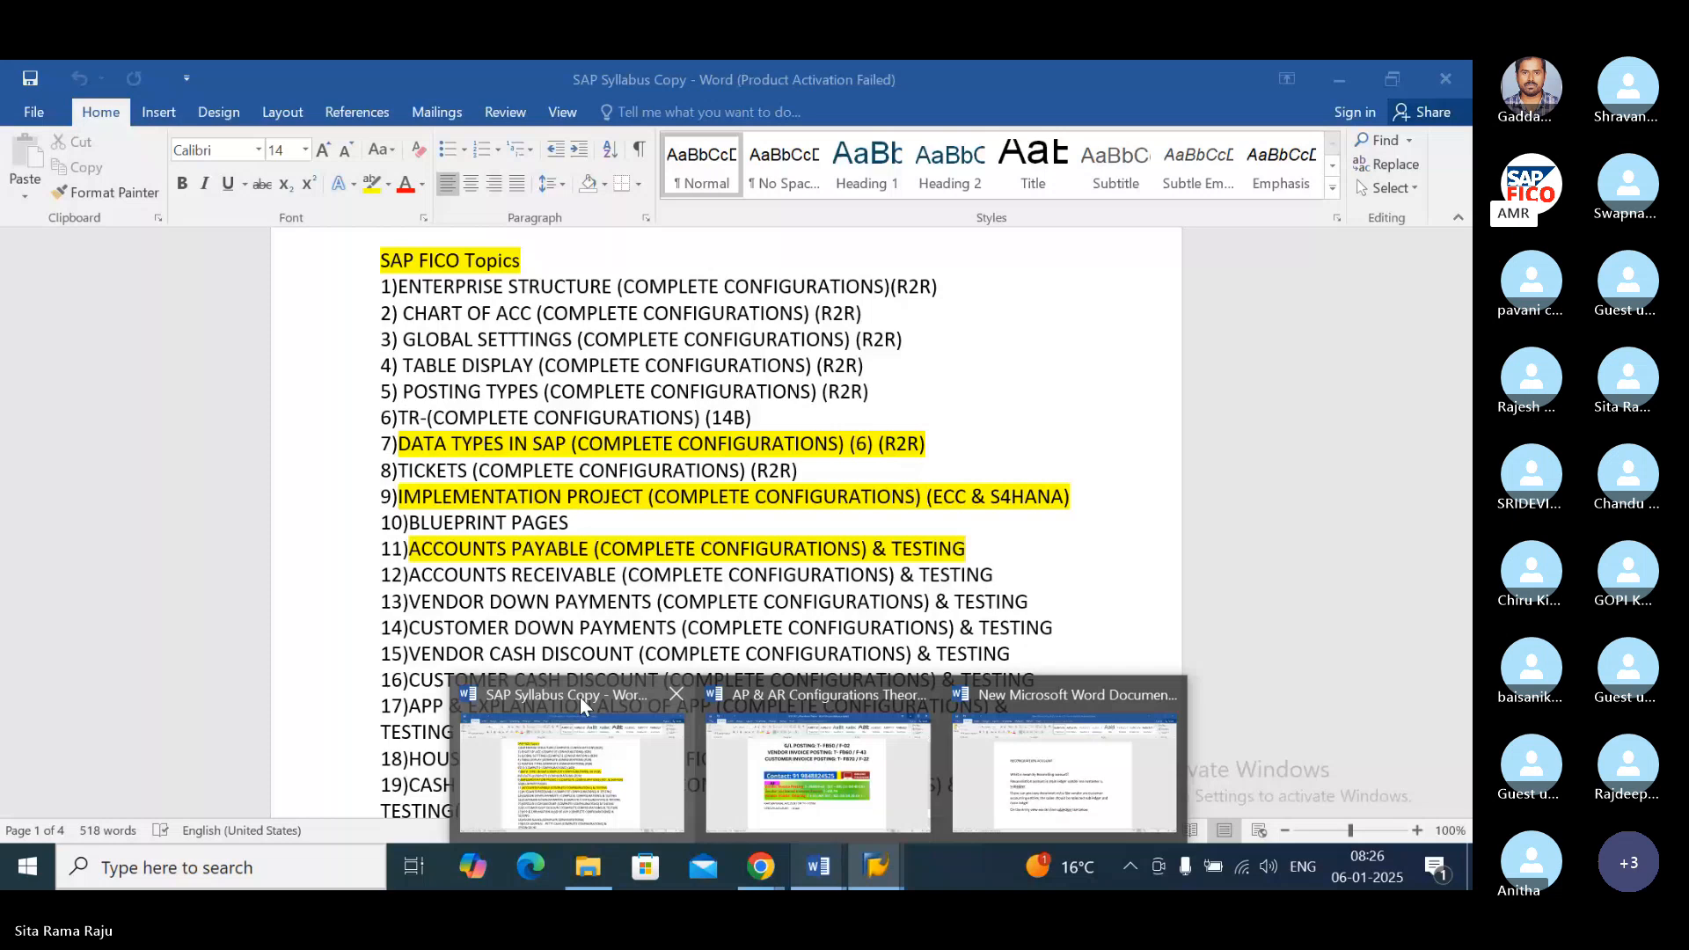
left_click(579, 697)
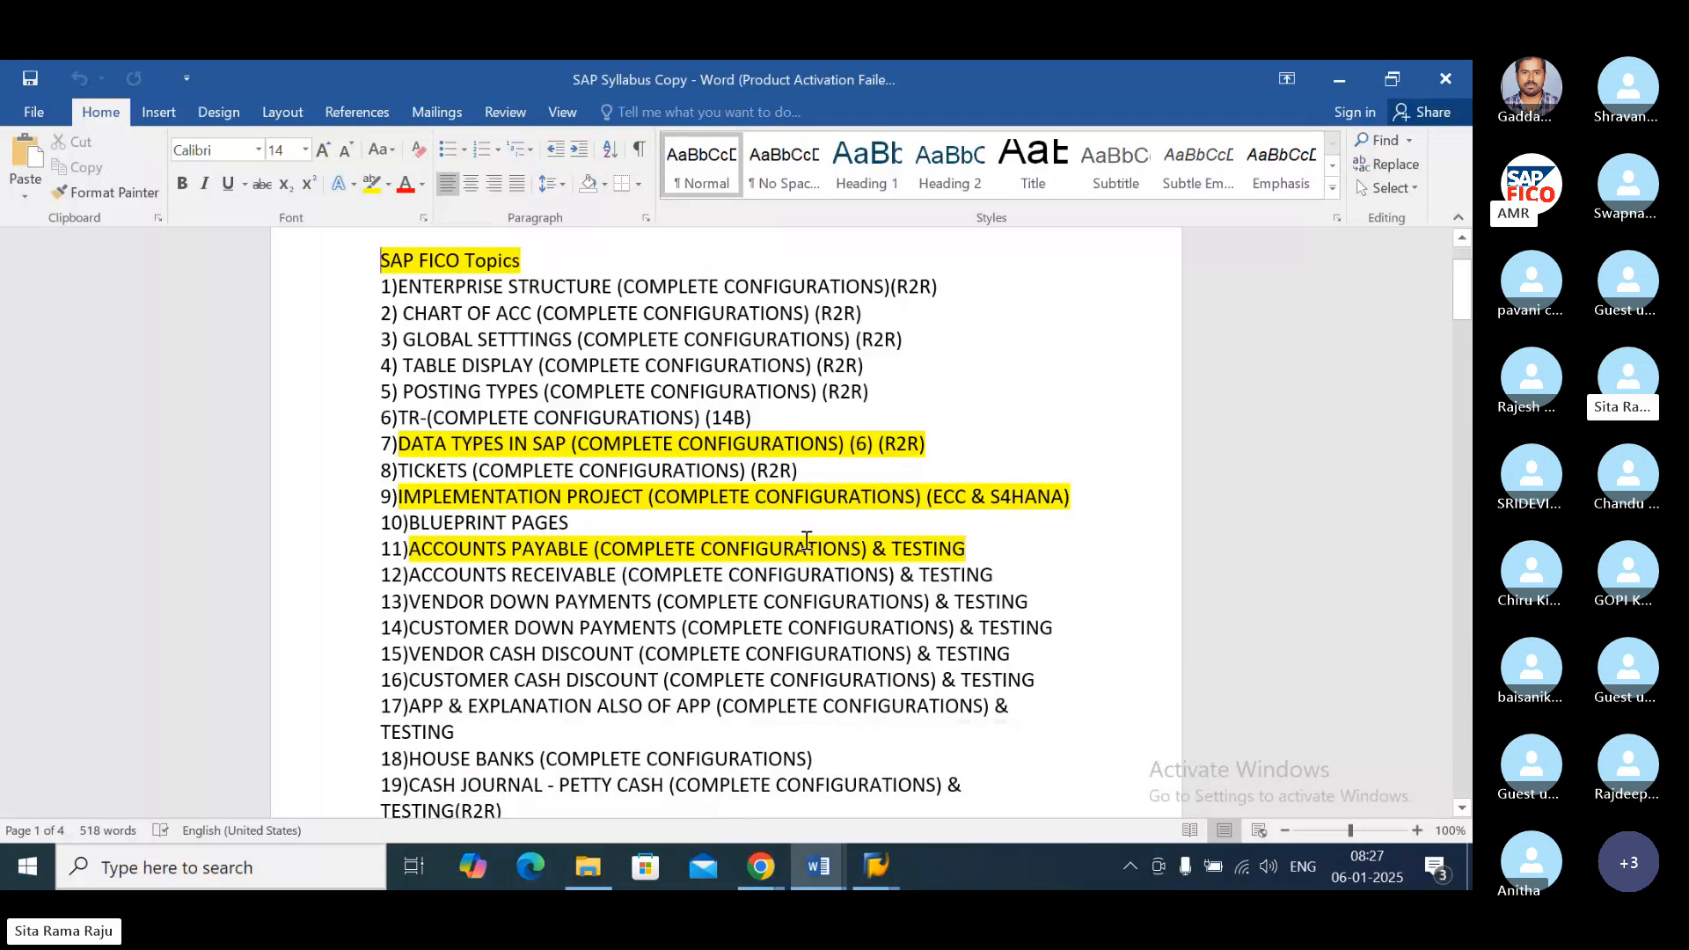
left_click(764, 868)
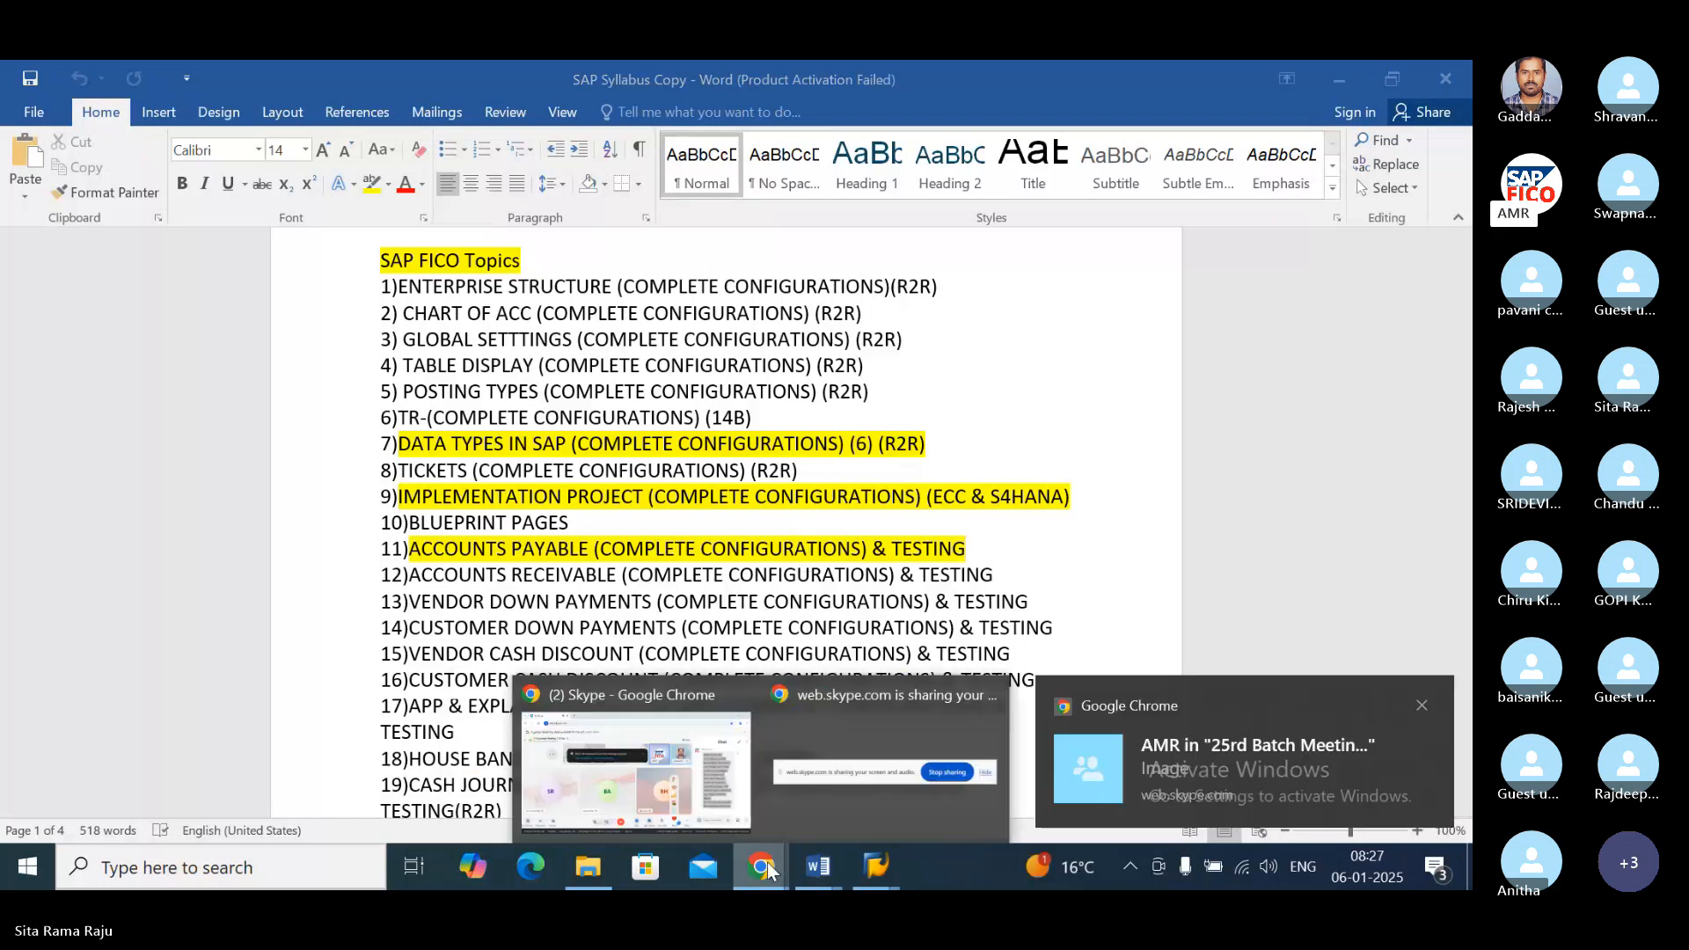
left_click(673, 726)
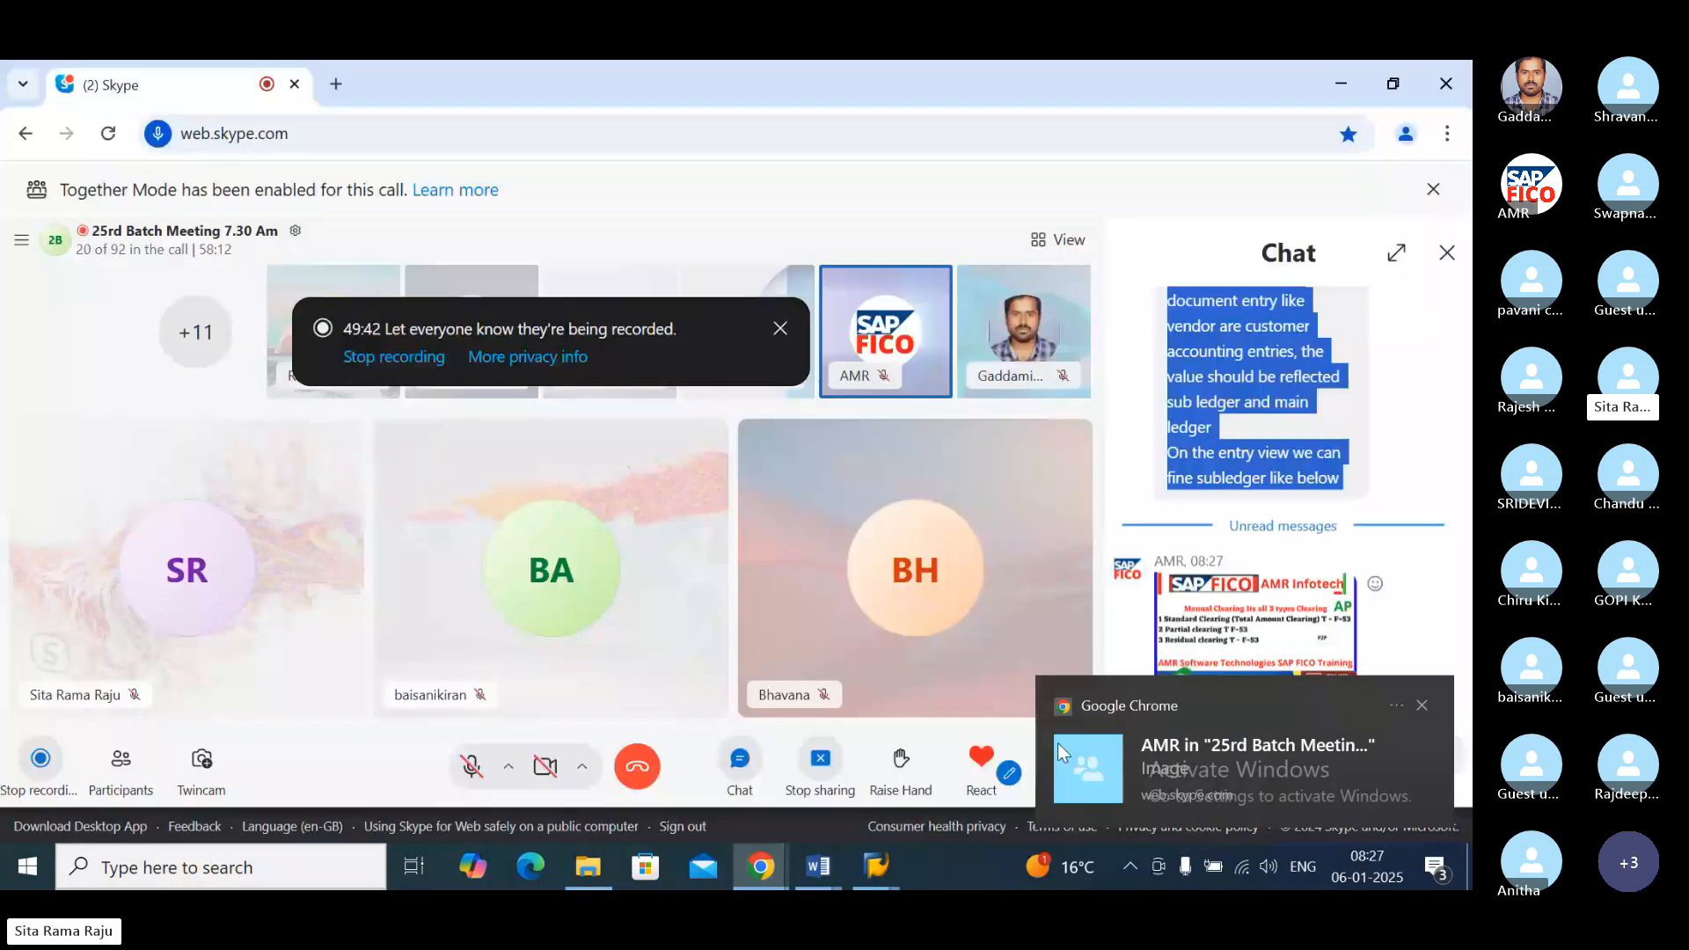
left_click(1062, 754)
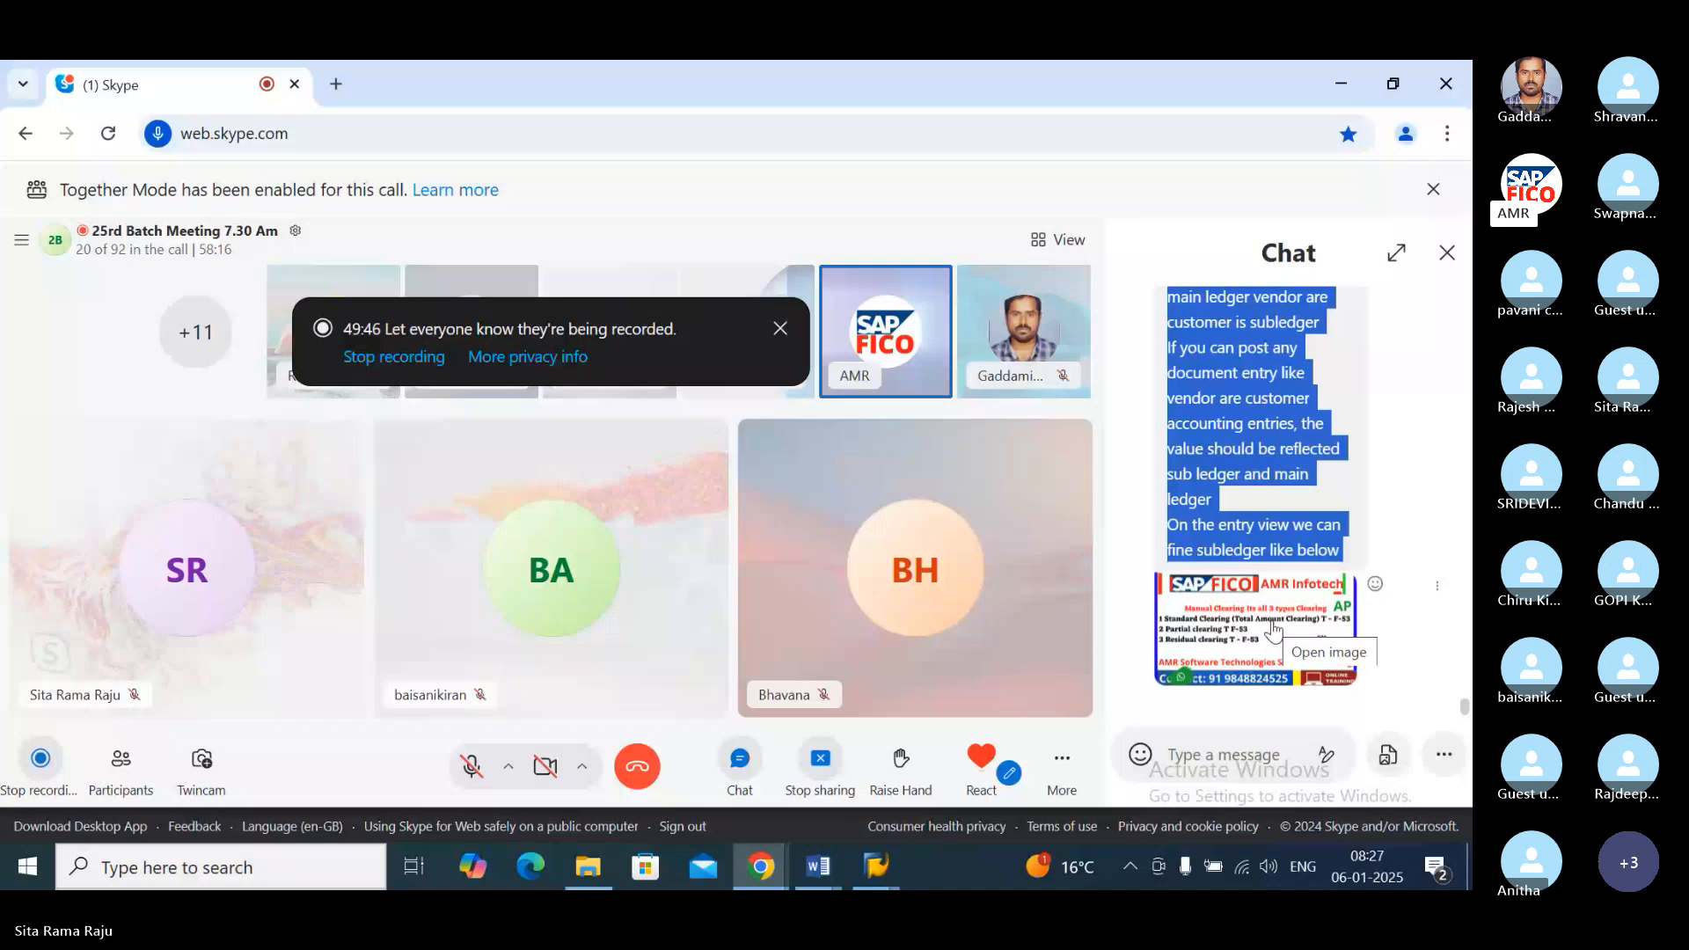
left_click(1274, 627)
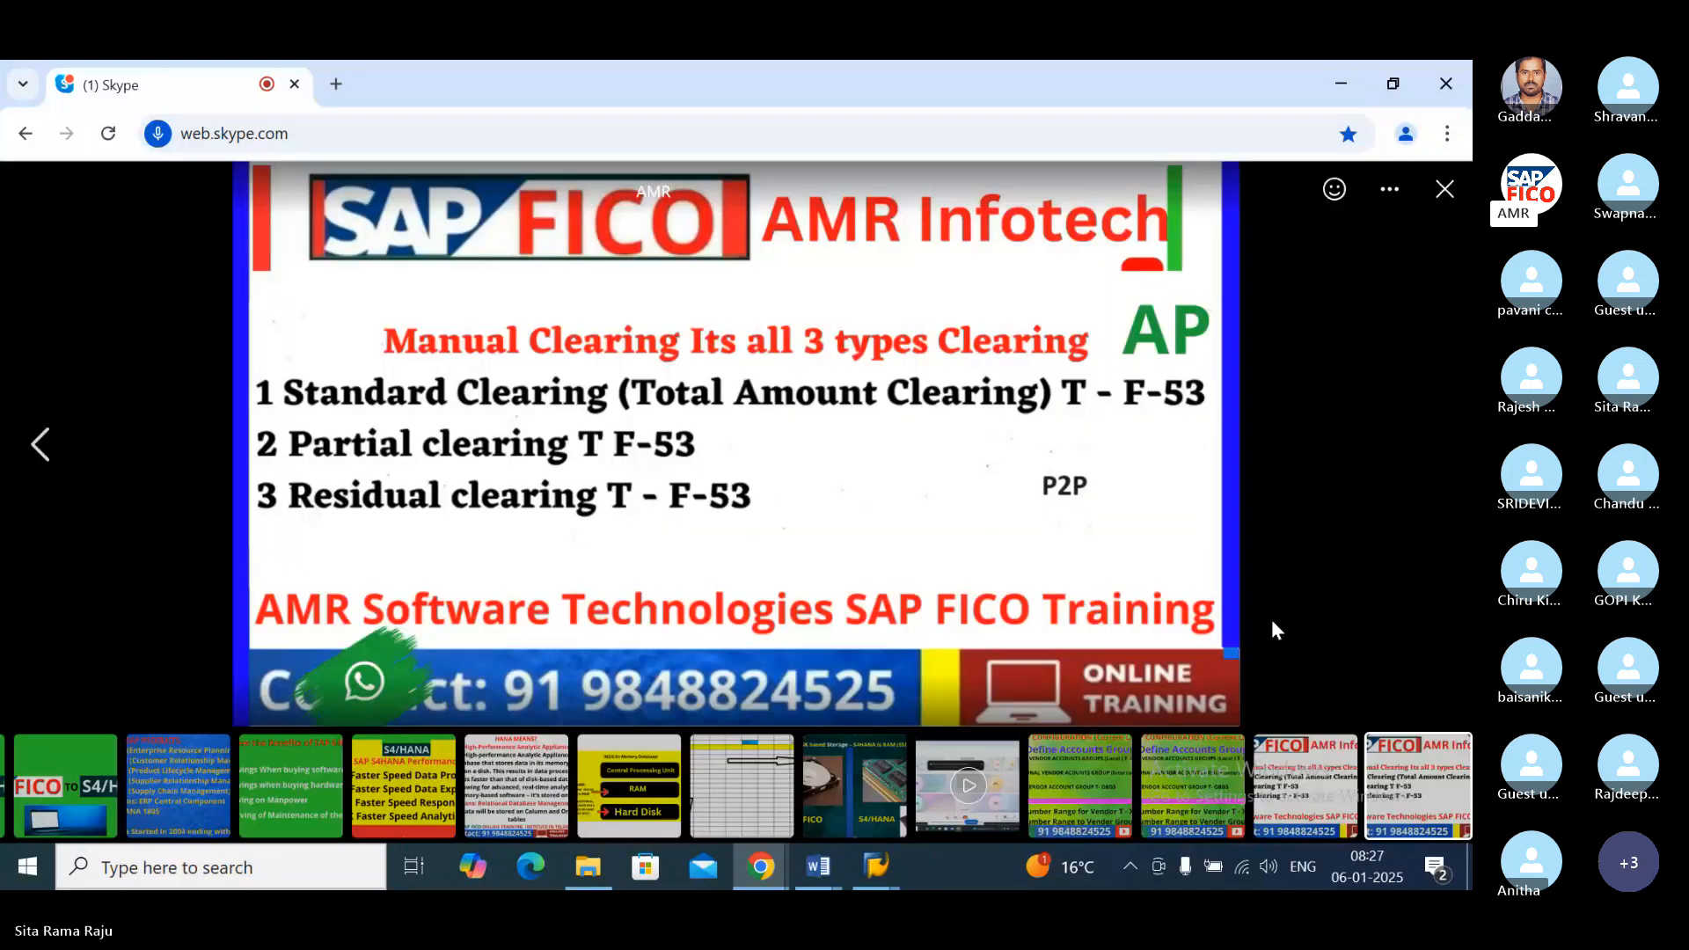